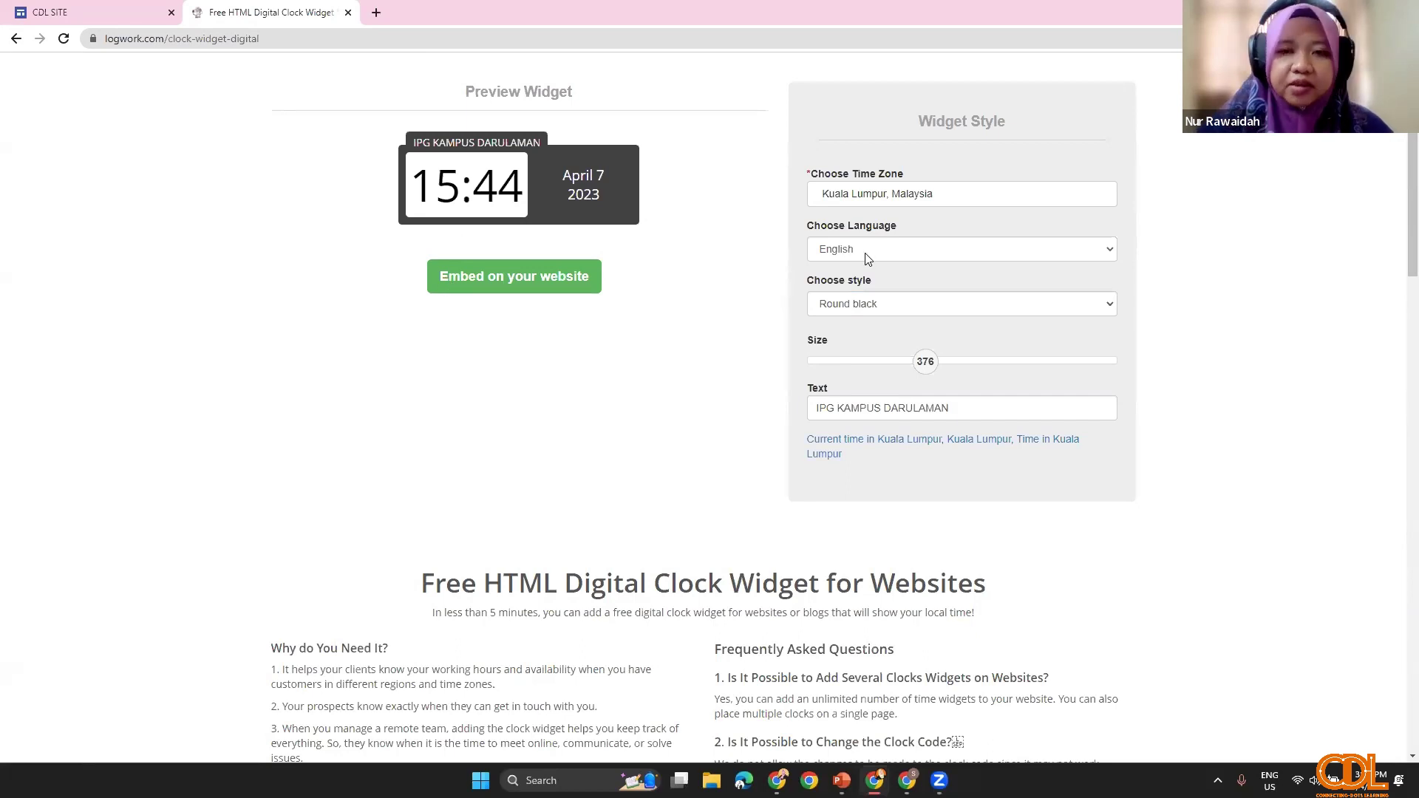
# Step: Copy the full embed code for the IPG KAMPUS DARULAMAN clock and return to the CDL SITE editor
pyautogui.click(484, 294)
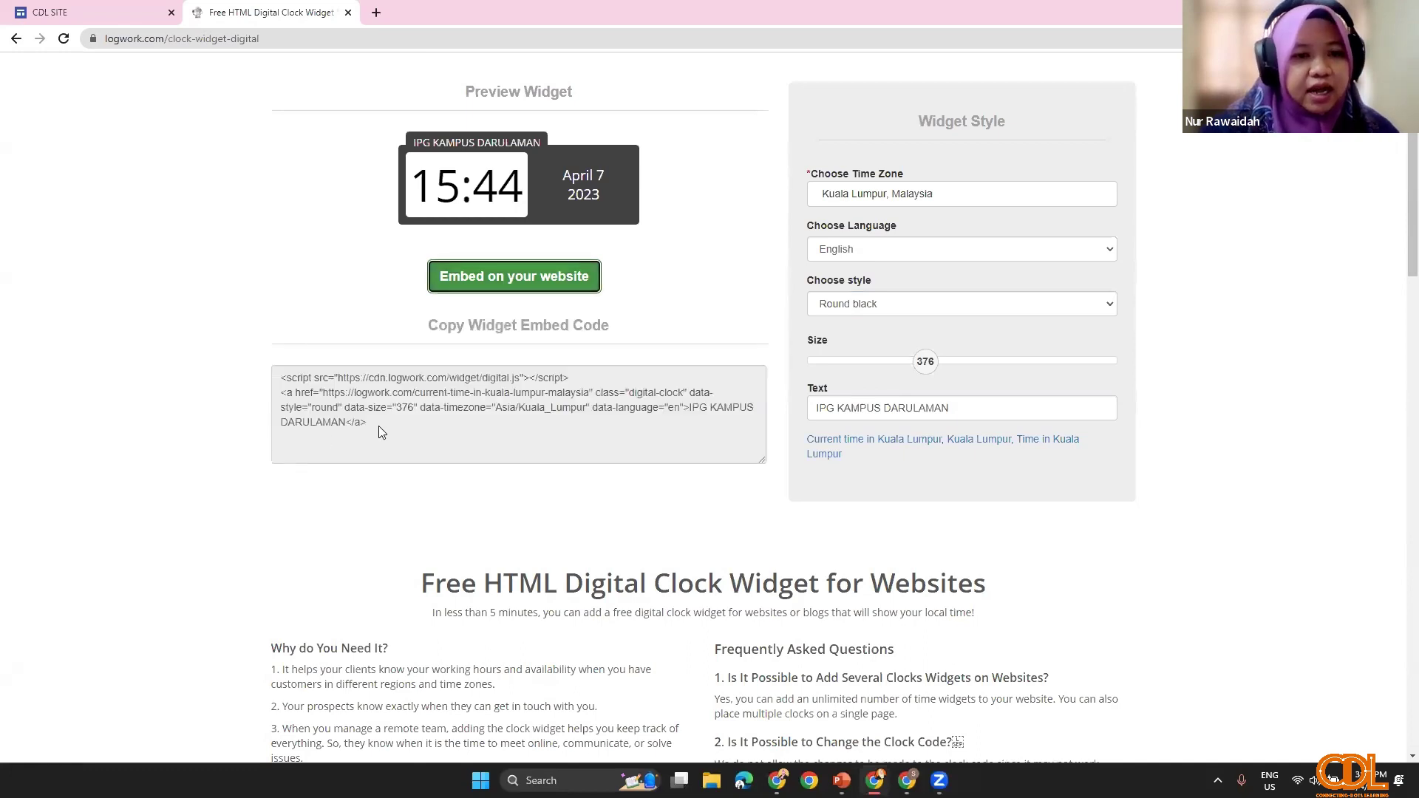
pyautogui.moveTo(378, 425); pyautogui.dragTo(279, 378)
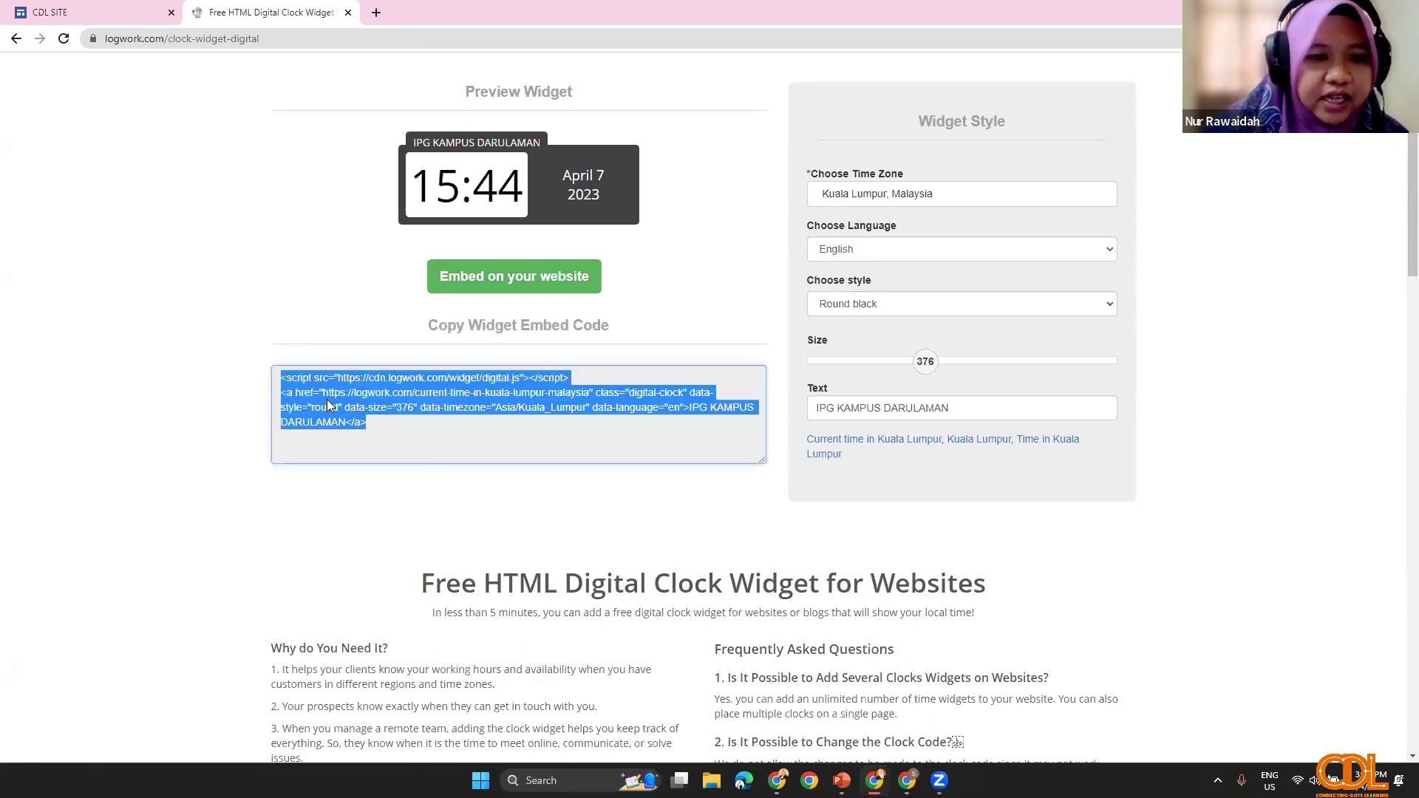
pyautogui.click(382, 421)
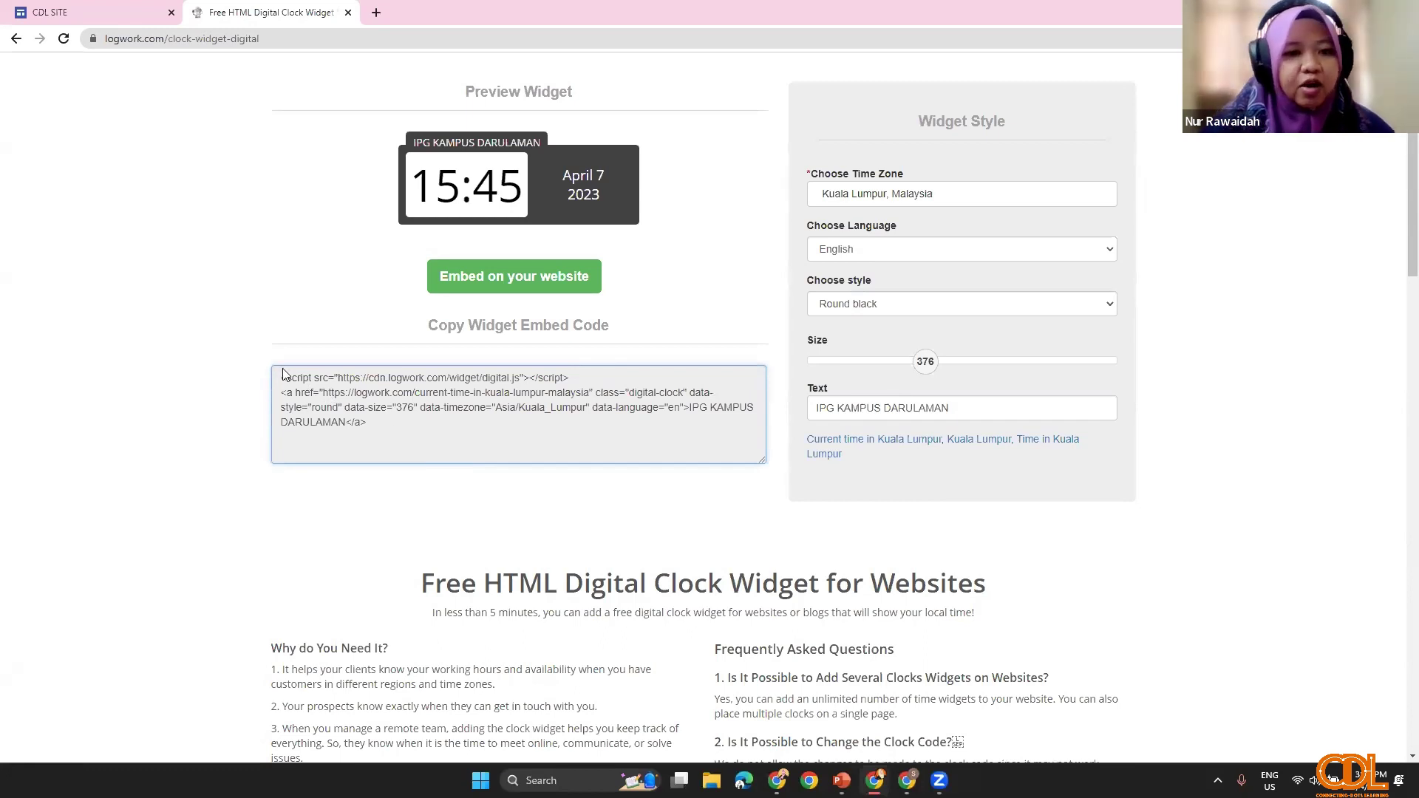
pyautogui.moveTo(369, 425); pyautogui.dragTo(339, 407)
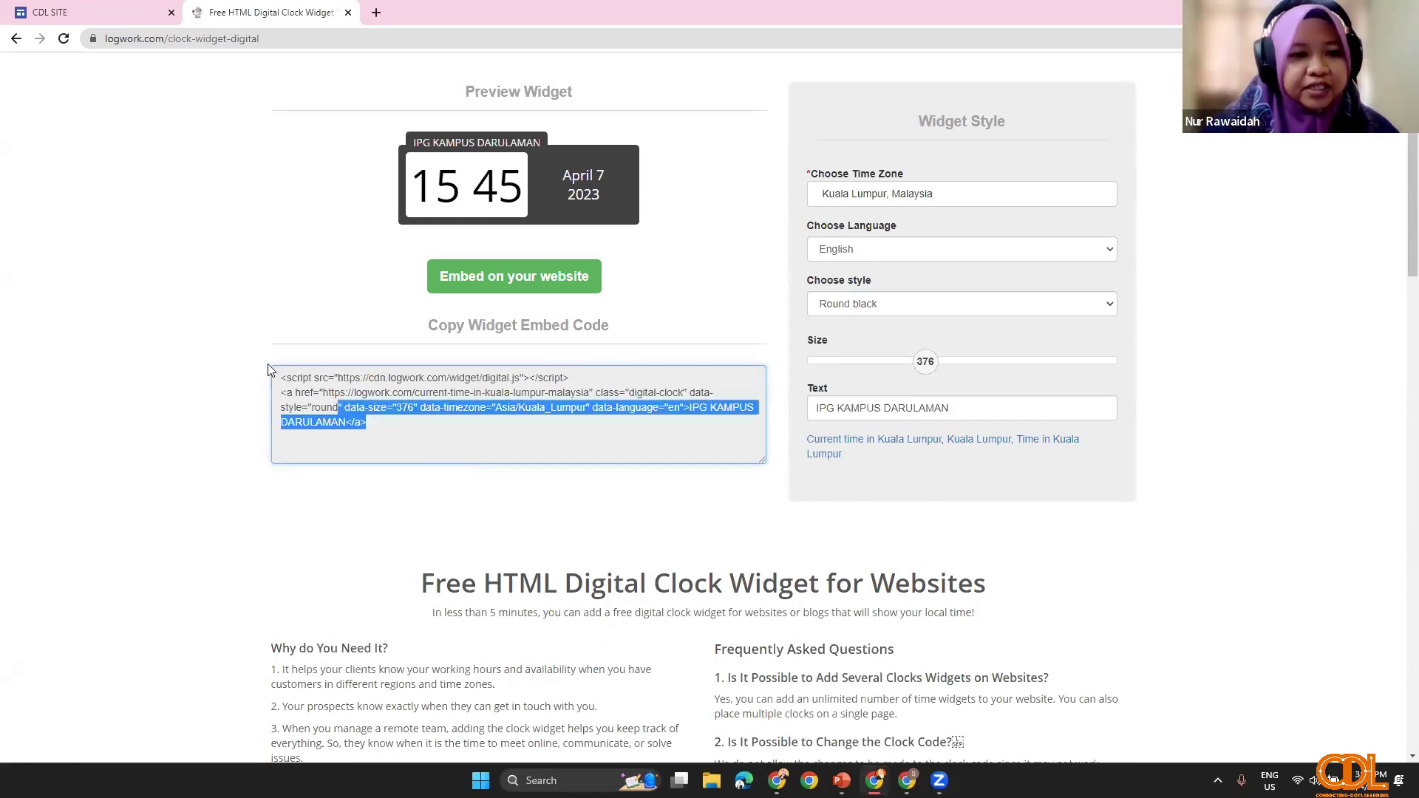
pyautogui.hotkey('ctrl', 'a')
pyautogui.rightClick(306, 375)
pyautogui.click(332, 397)
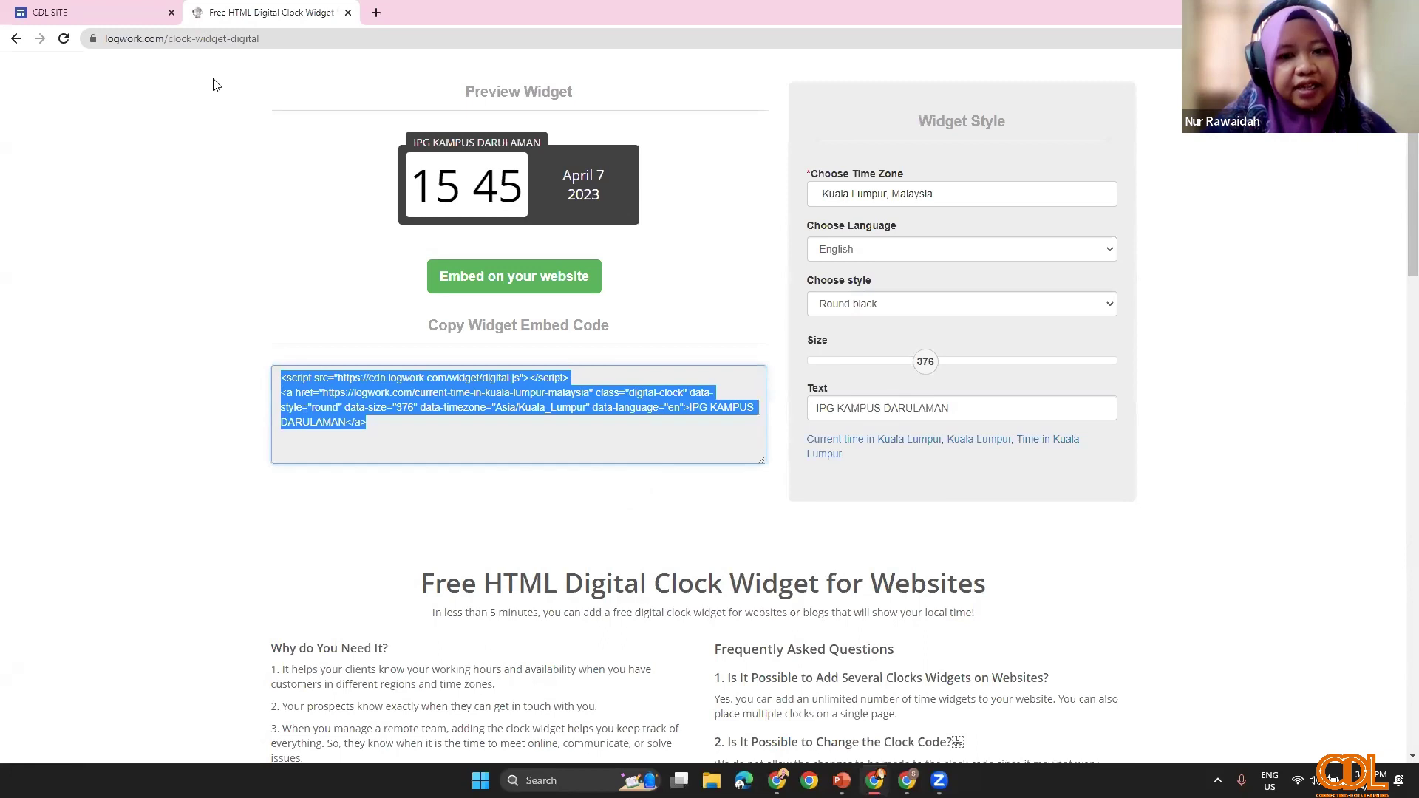
pyautogui.hotkey('ctrl', 'shift', 'Tab')
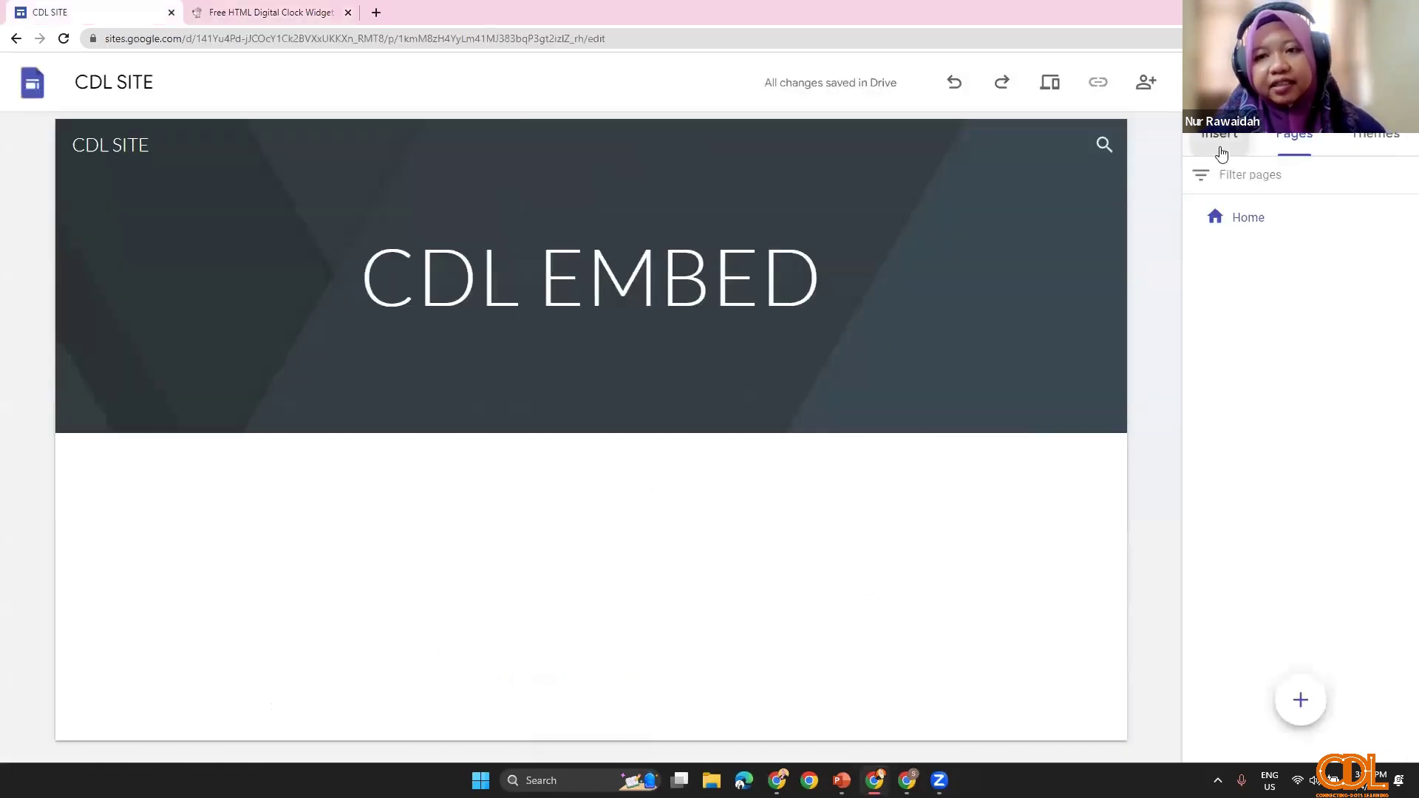
# Step: Paste the clock code as an embed and insert the IPG KAMPUS DARULAMAN clock onto the page
pyautogui.click(1221, 153)
pyautogui.click(1238, 284)
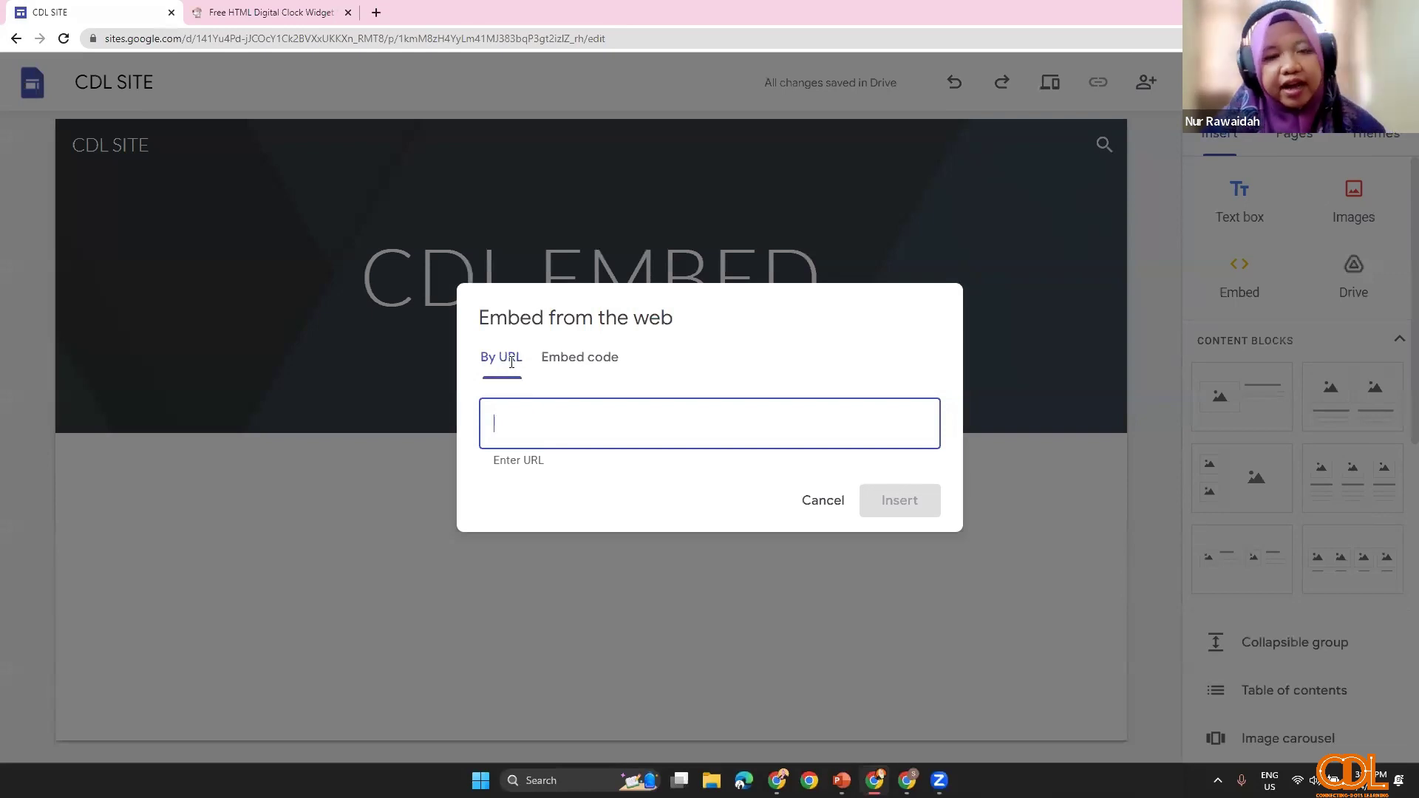
pyautogui.click(589, 376)
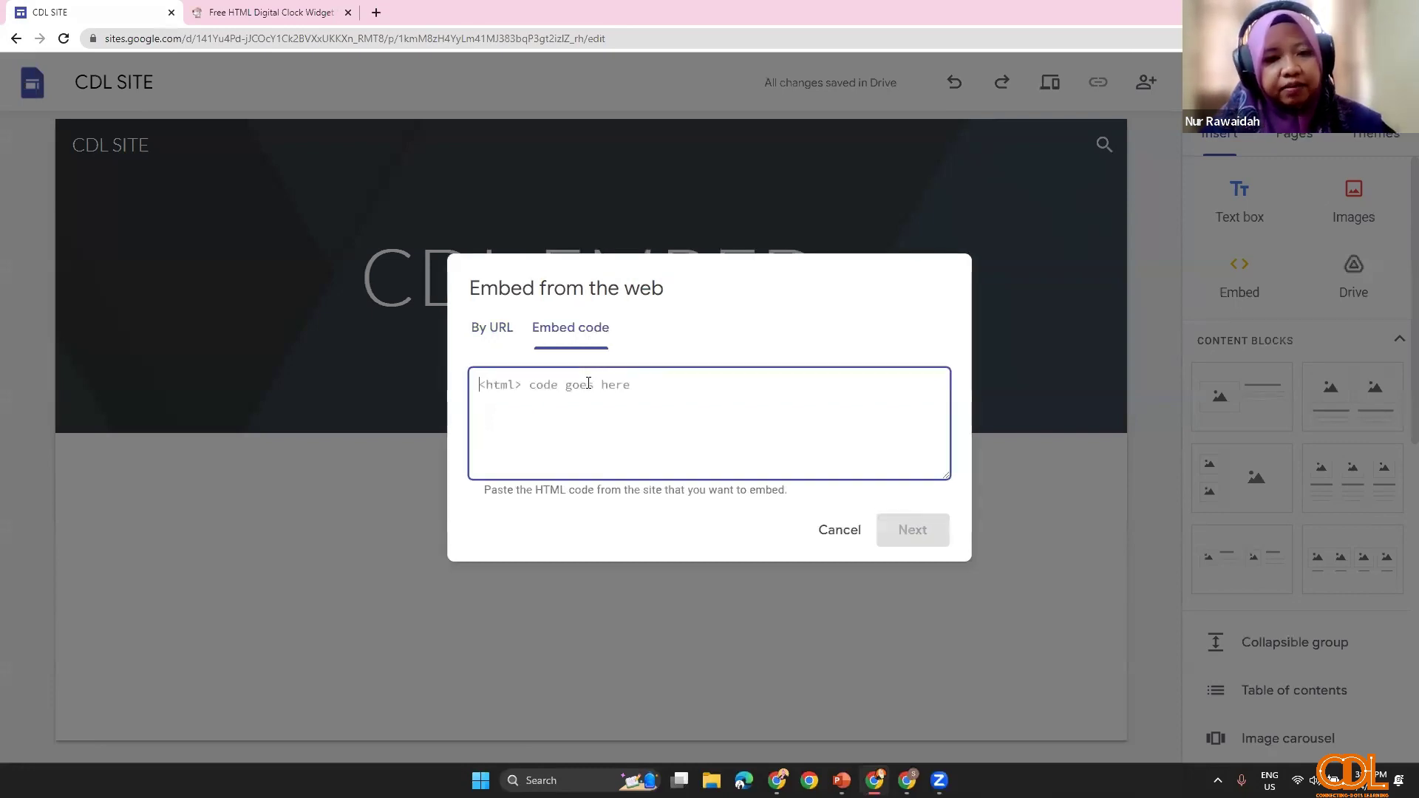
pyautogui.hotkey('ctrl', 'v')
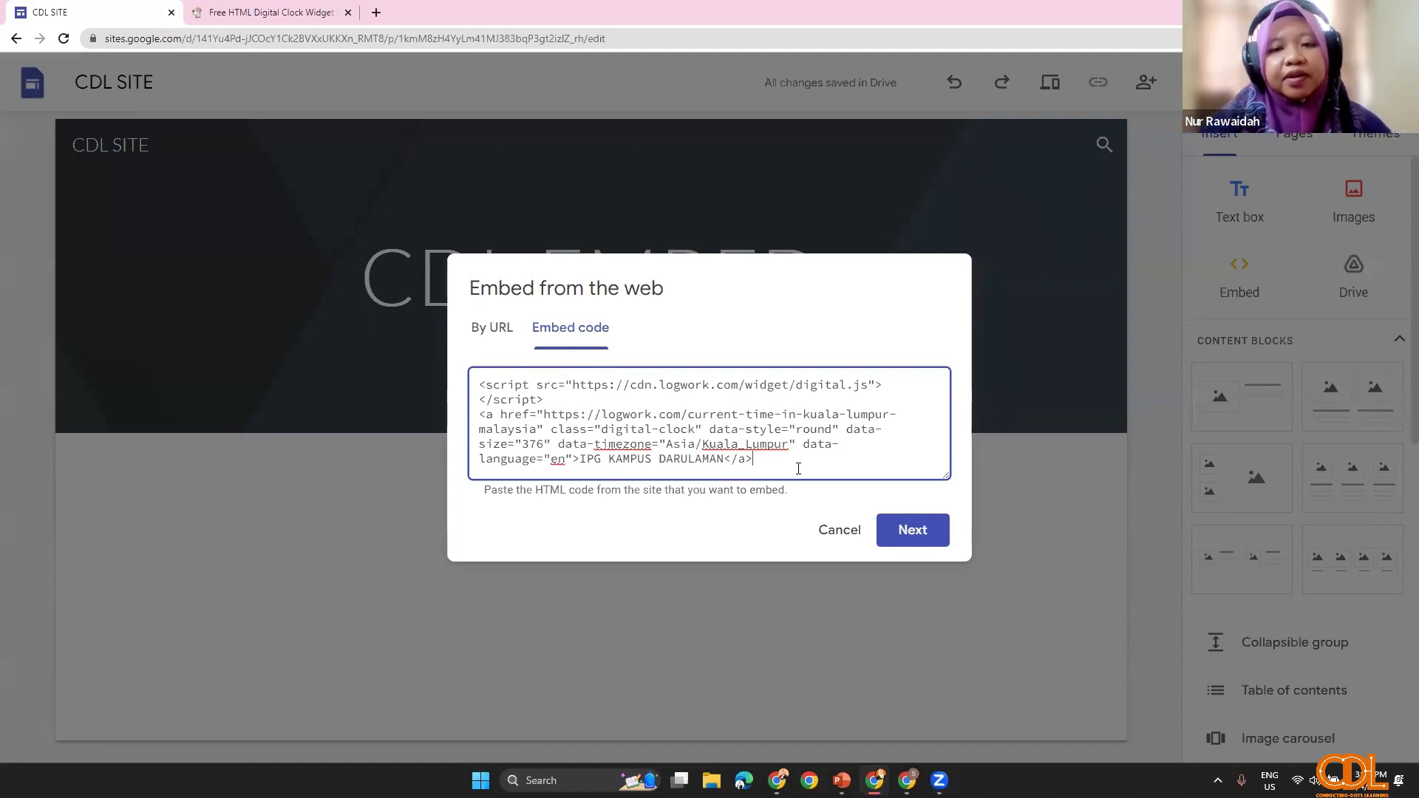
pyautogui.click(905, 532)
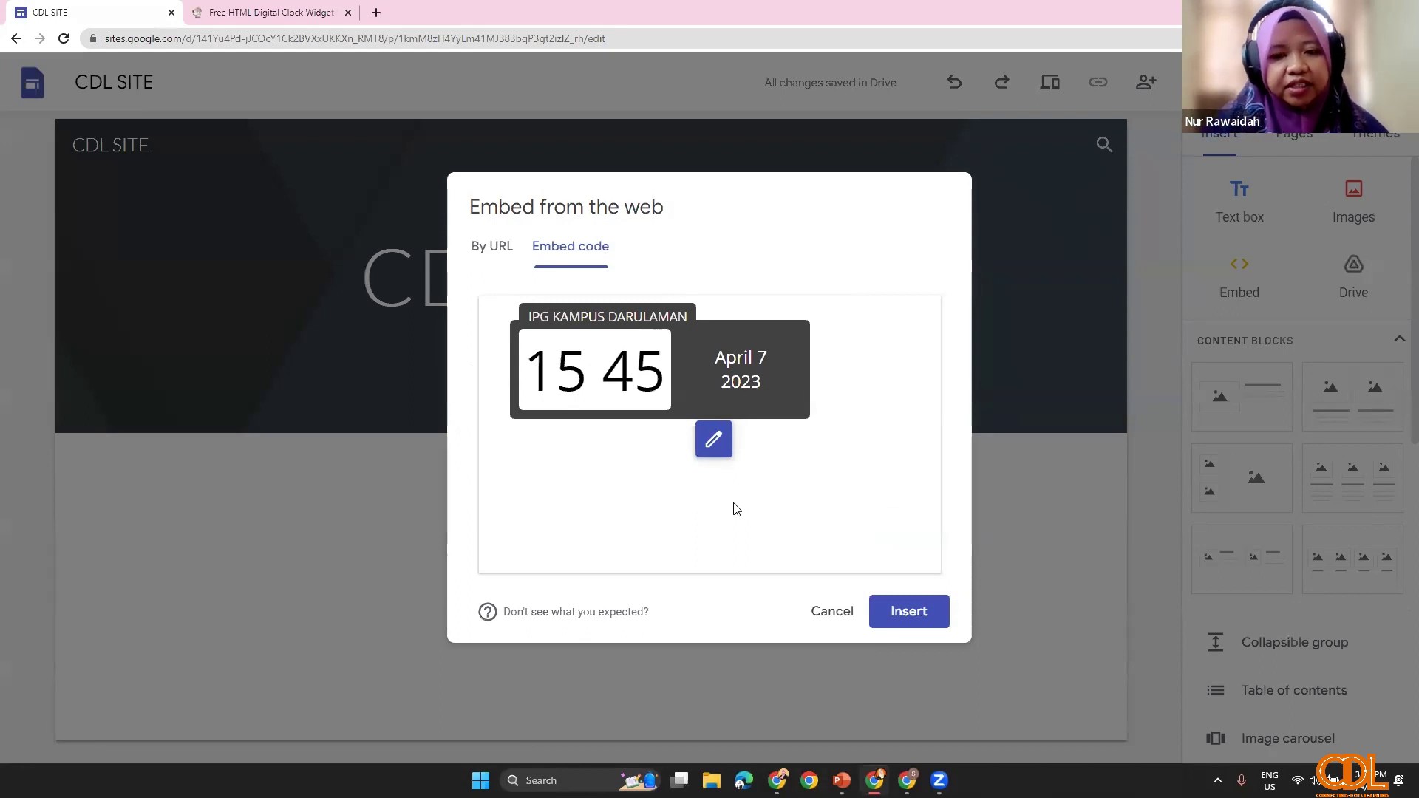
pyautogui.click(899, 611)
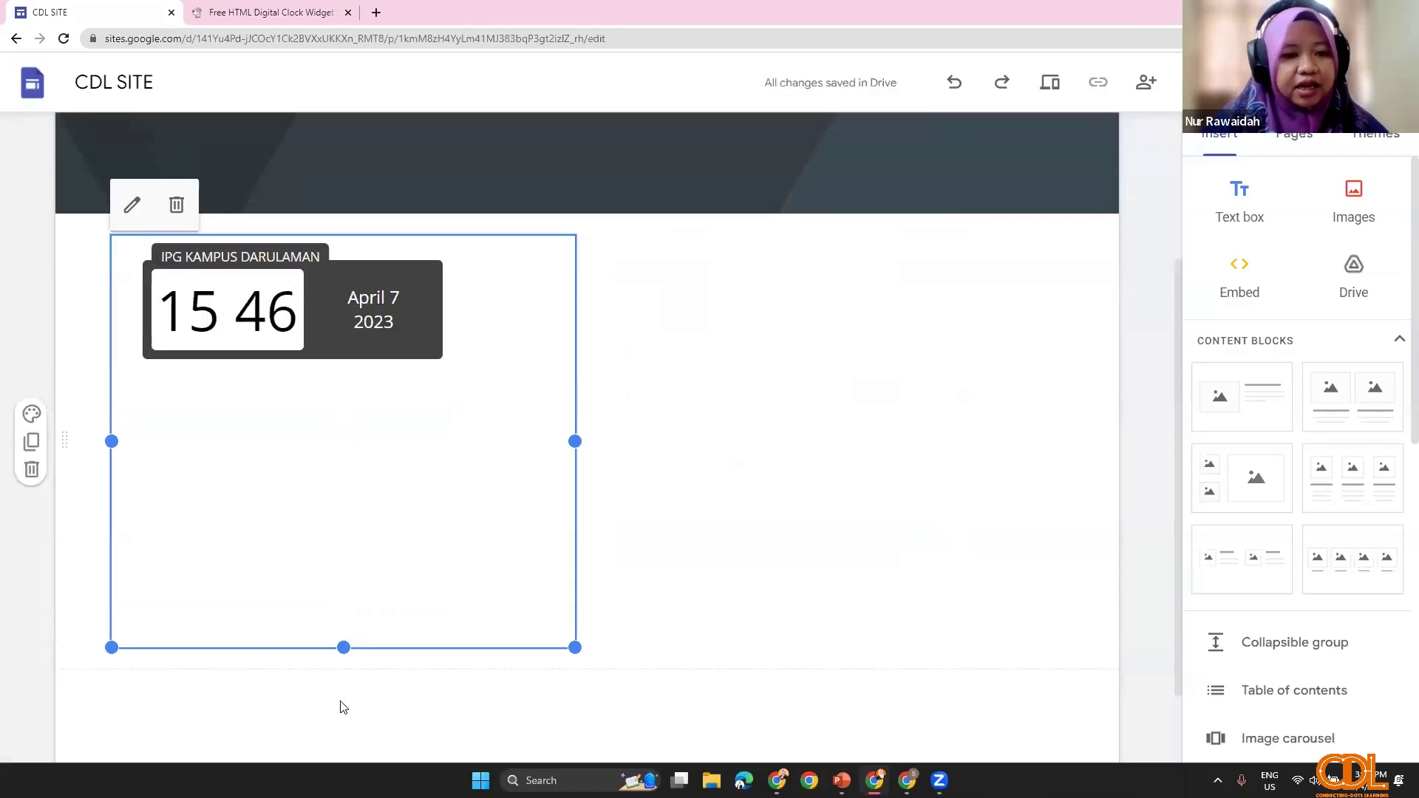
# Step: Shrink the clock embed to a compact box below the CDL EMBED banner, then return to LogWork
pyautogui.moveTo(342, 694); pyautogui.dragTo(354, 368)
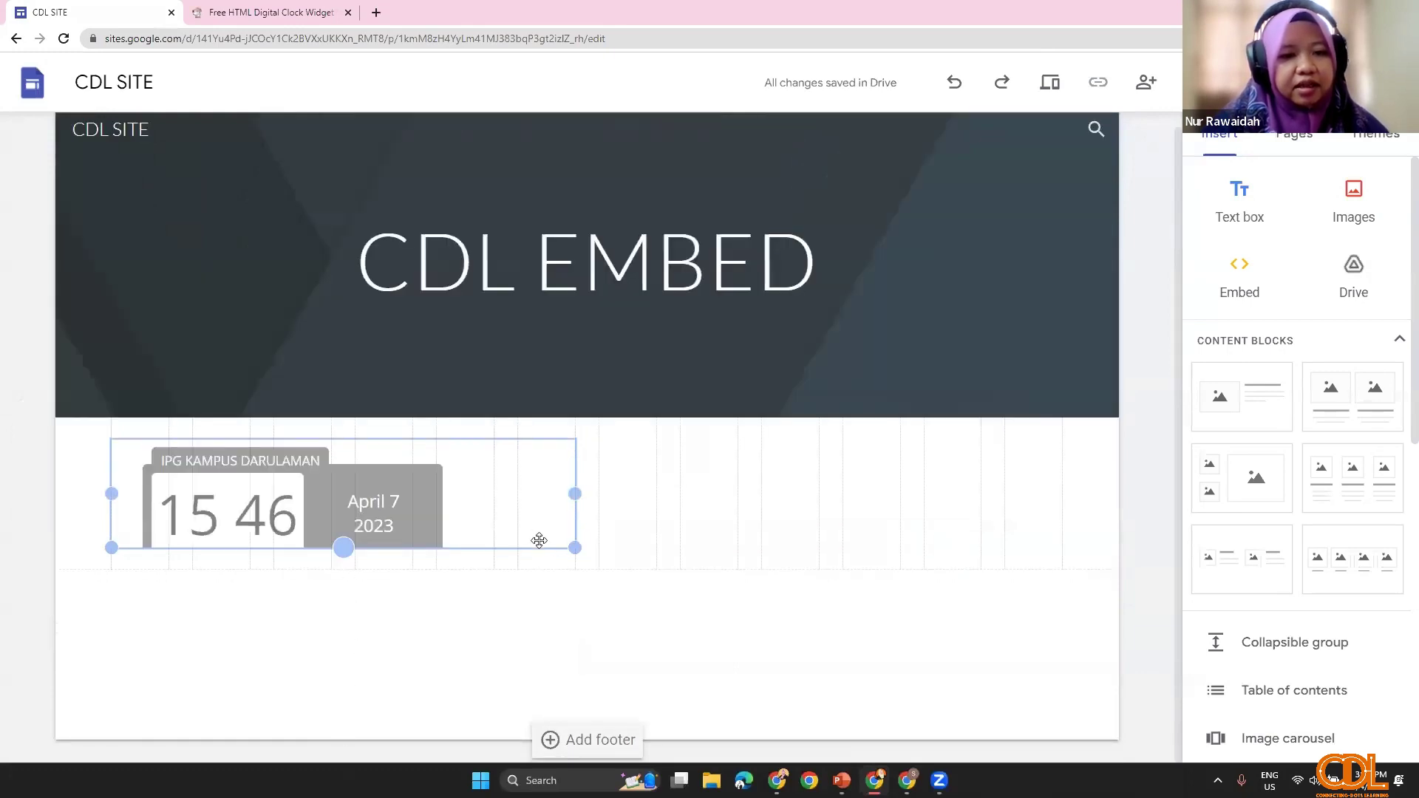
pyautogui.moveTo(573, 537); pyautogui.dragTo(470, 545)
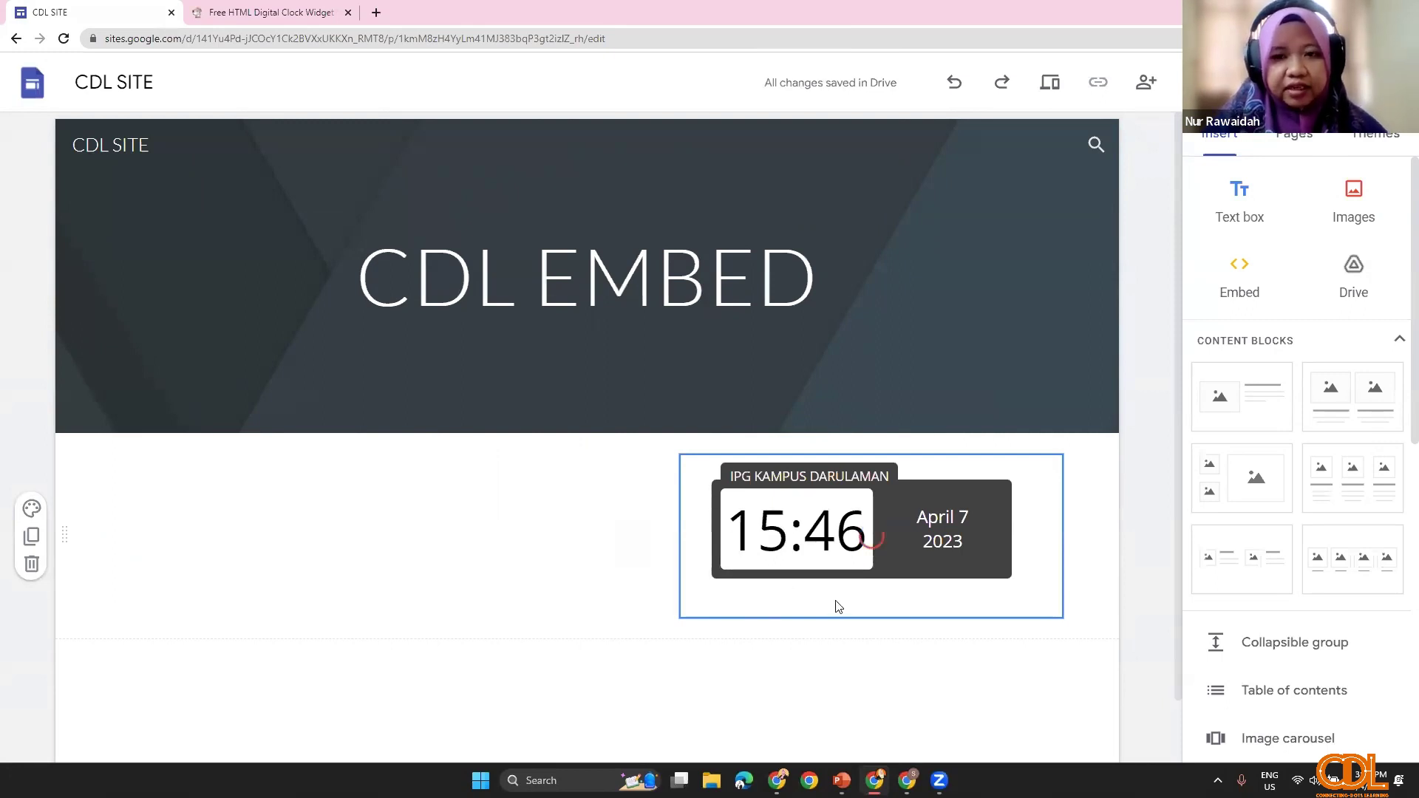
pyautogui.scroll(-1, 836, 605)
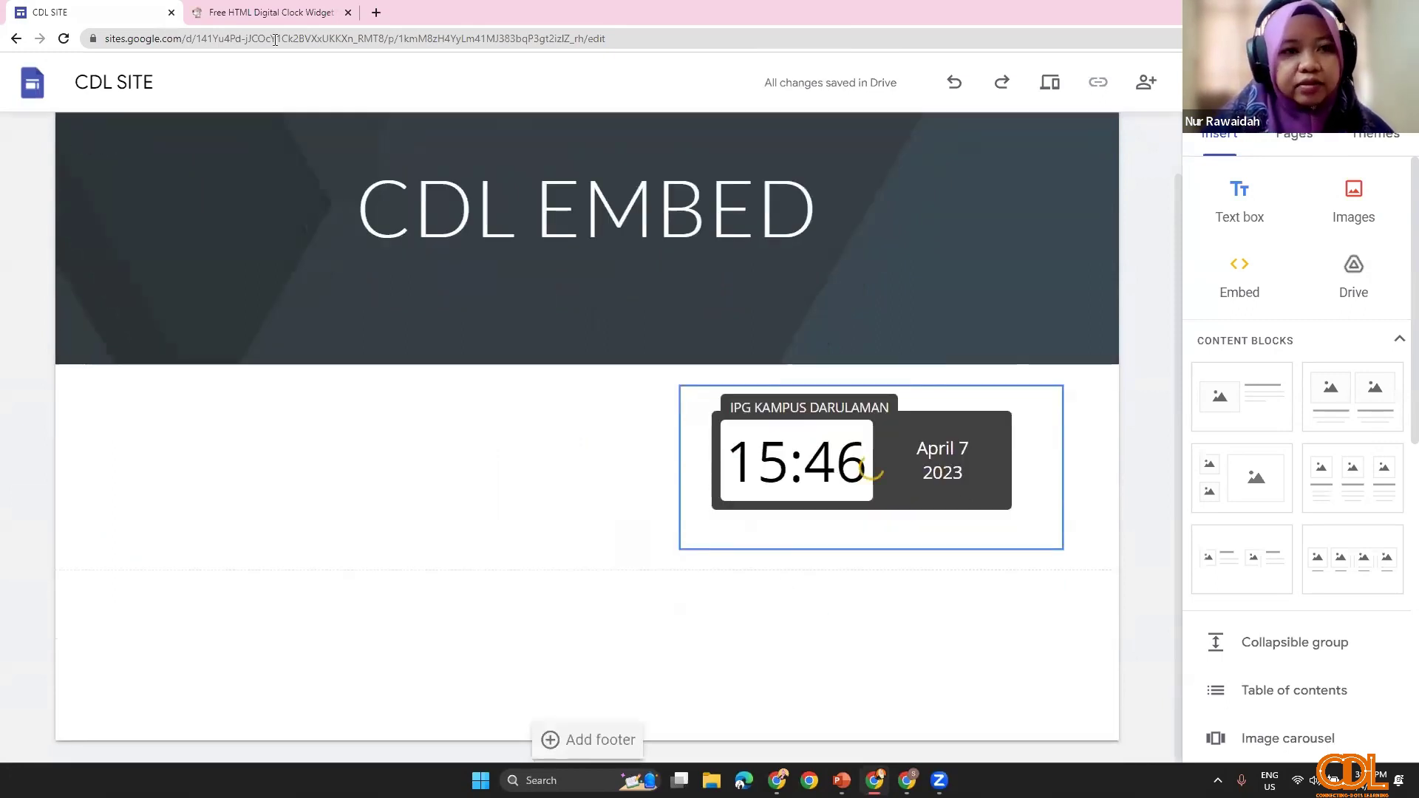
pyautogui.scroll(1, 369, 196)
pyautogui.click(266, 12)
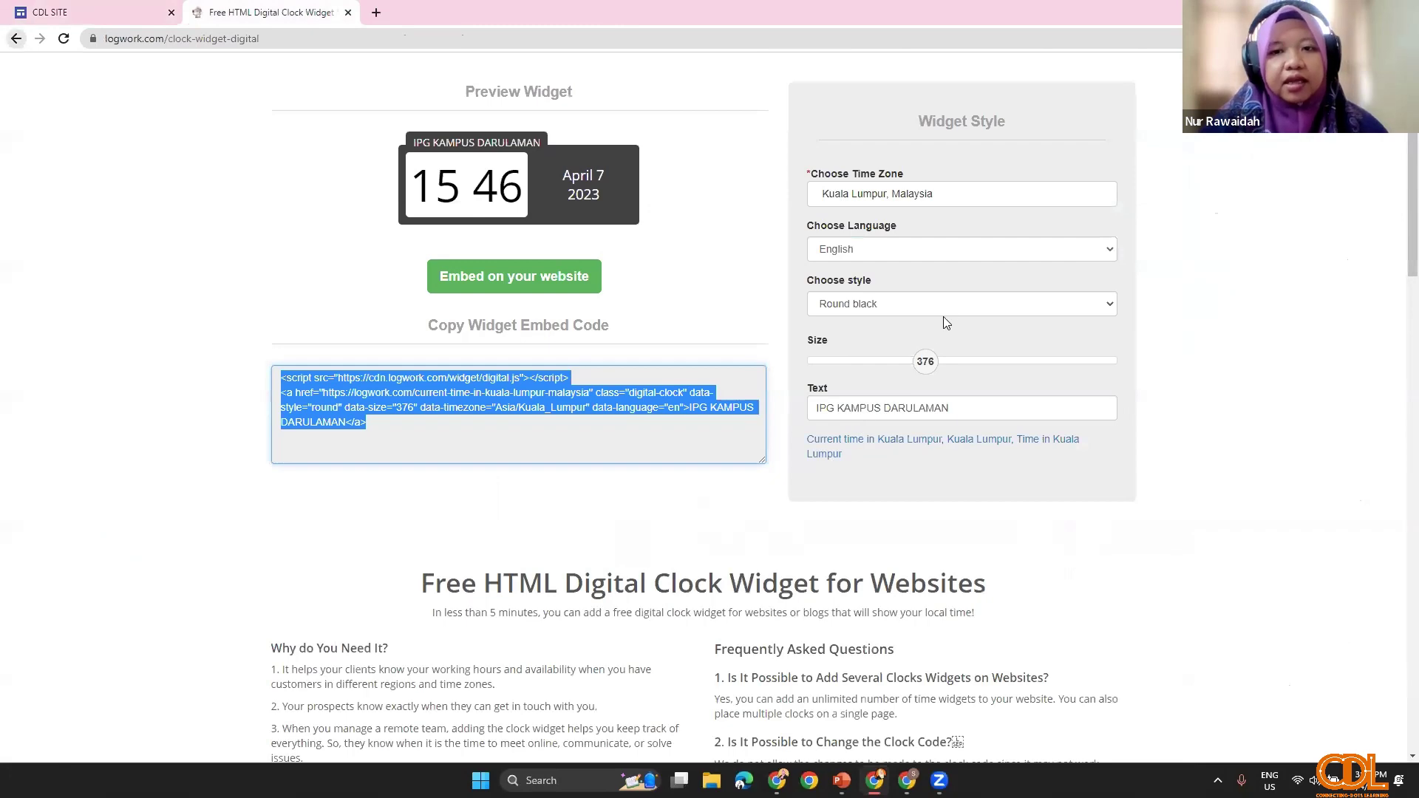
# Step: Go back to LogWork's free tools list and open the countdown timer creator
pyautogui.hotkey('alt', 'Left')
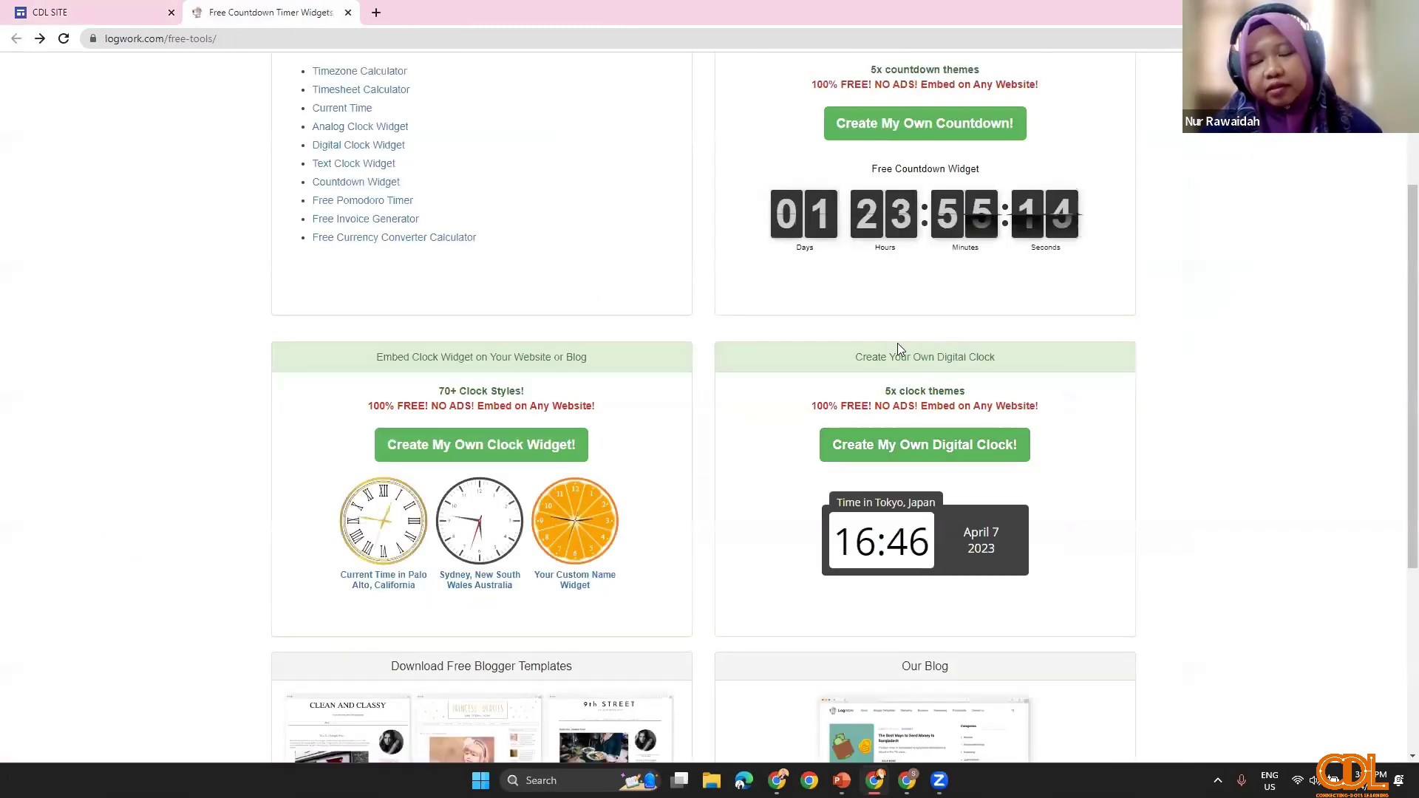
pyautogui.scroll(3, 897, 342)
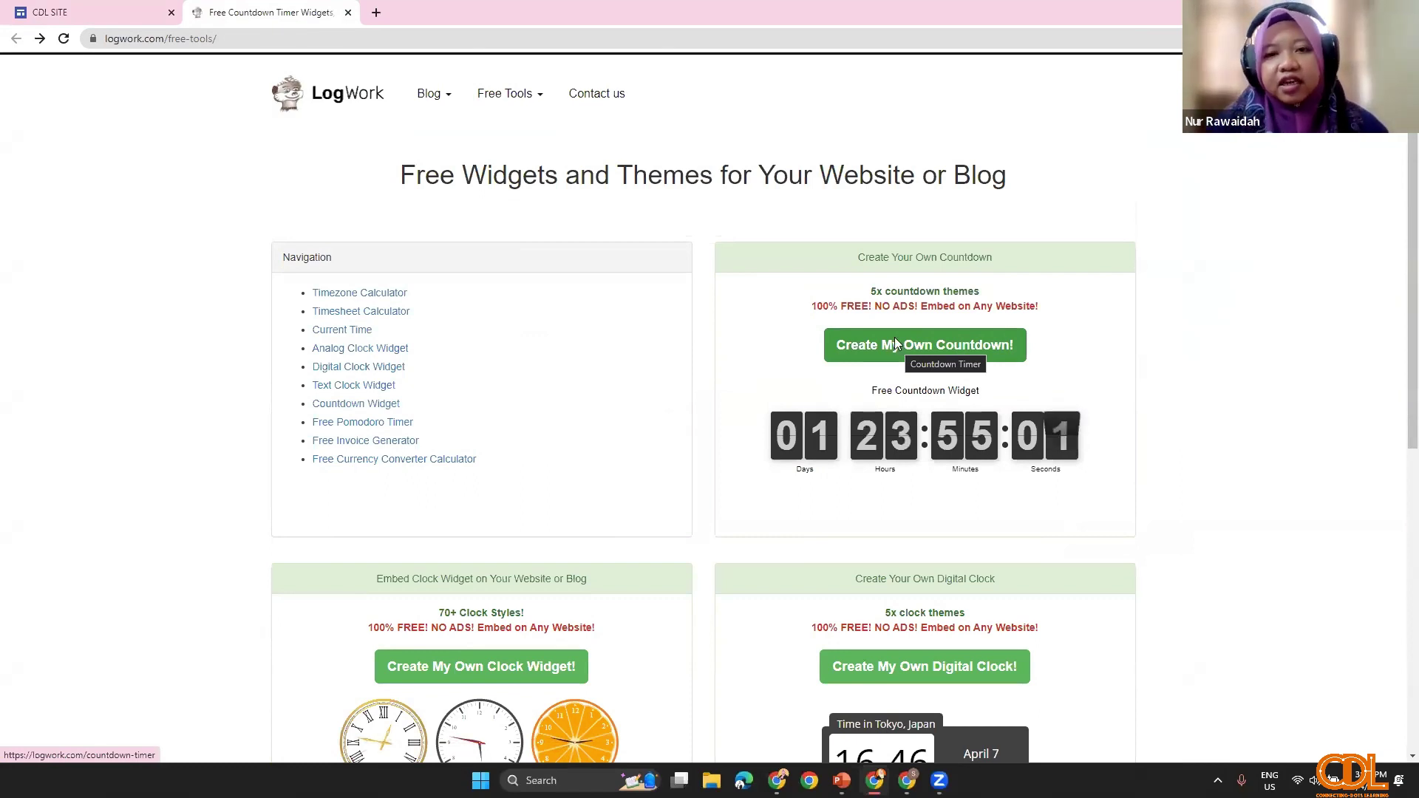
pyautogui.click(895, 345)
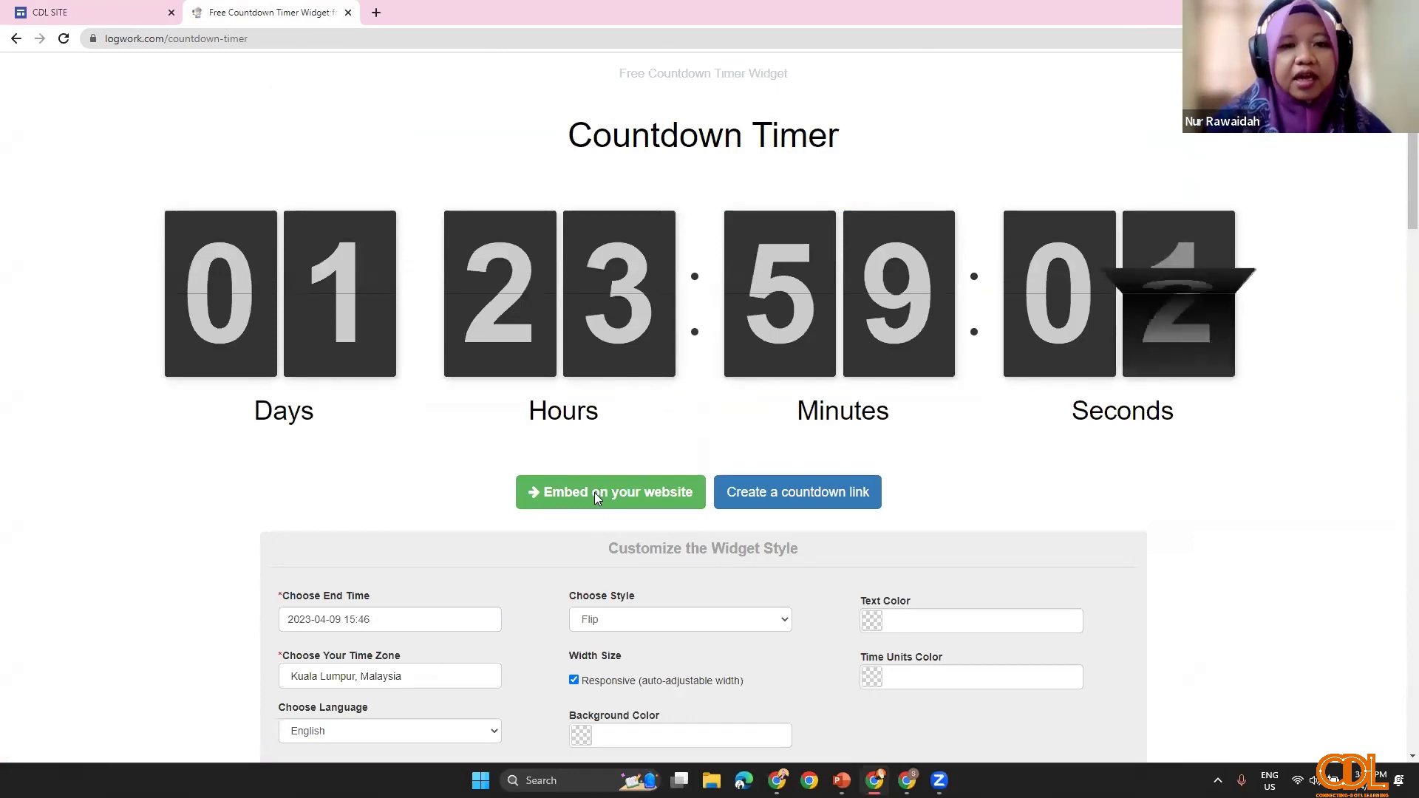
# Step: Review the countdown settings, keeping the language as English
pyautogui.scroll(-2, 624, 469)
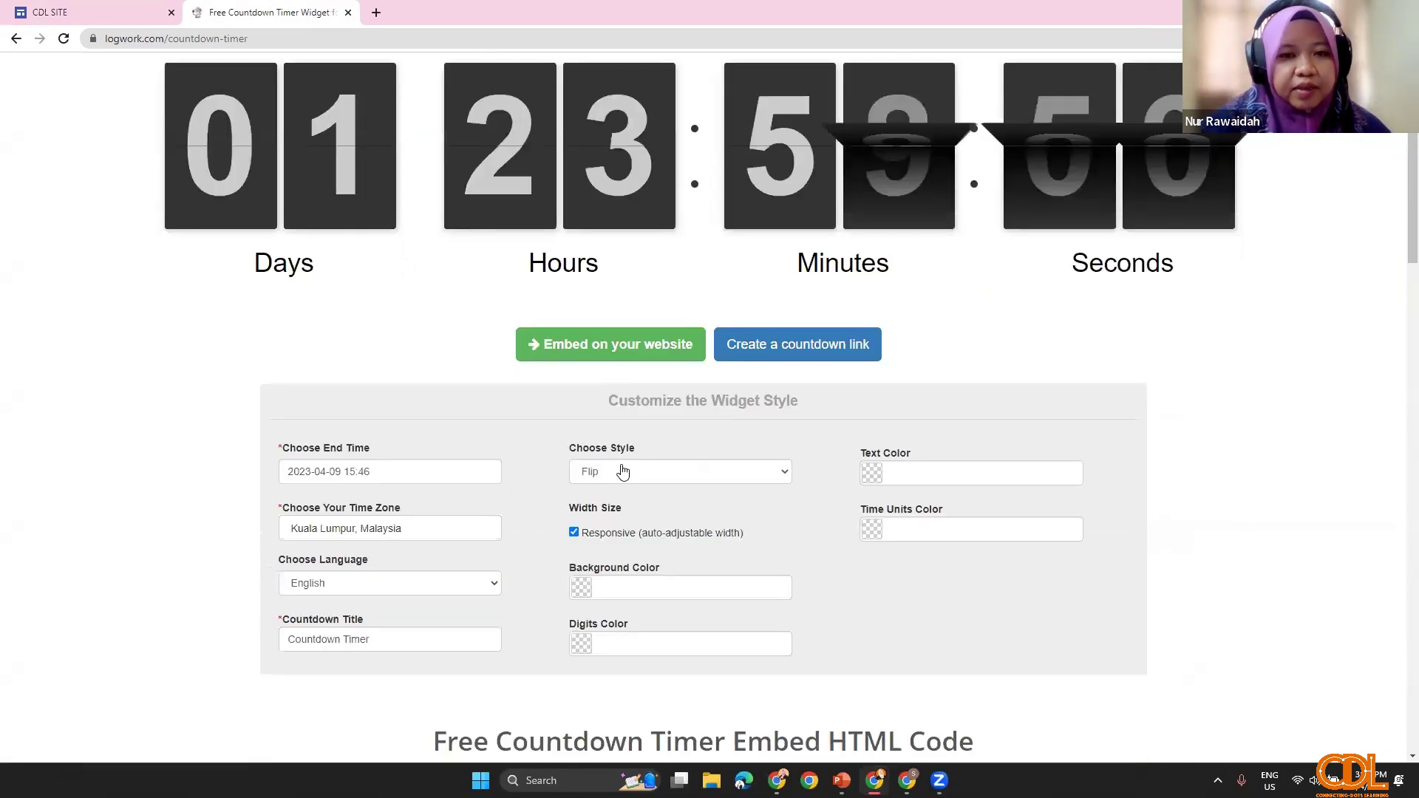
pyautogui.scroll(-1, 587, 281)
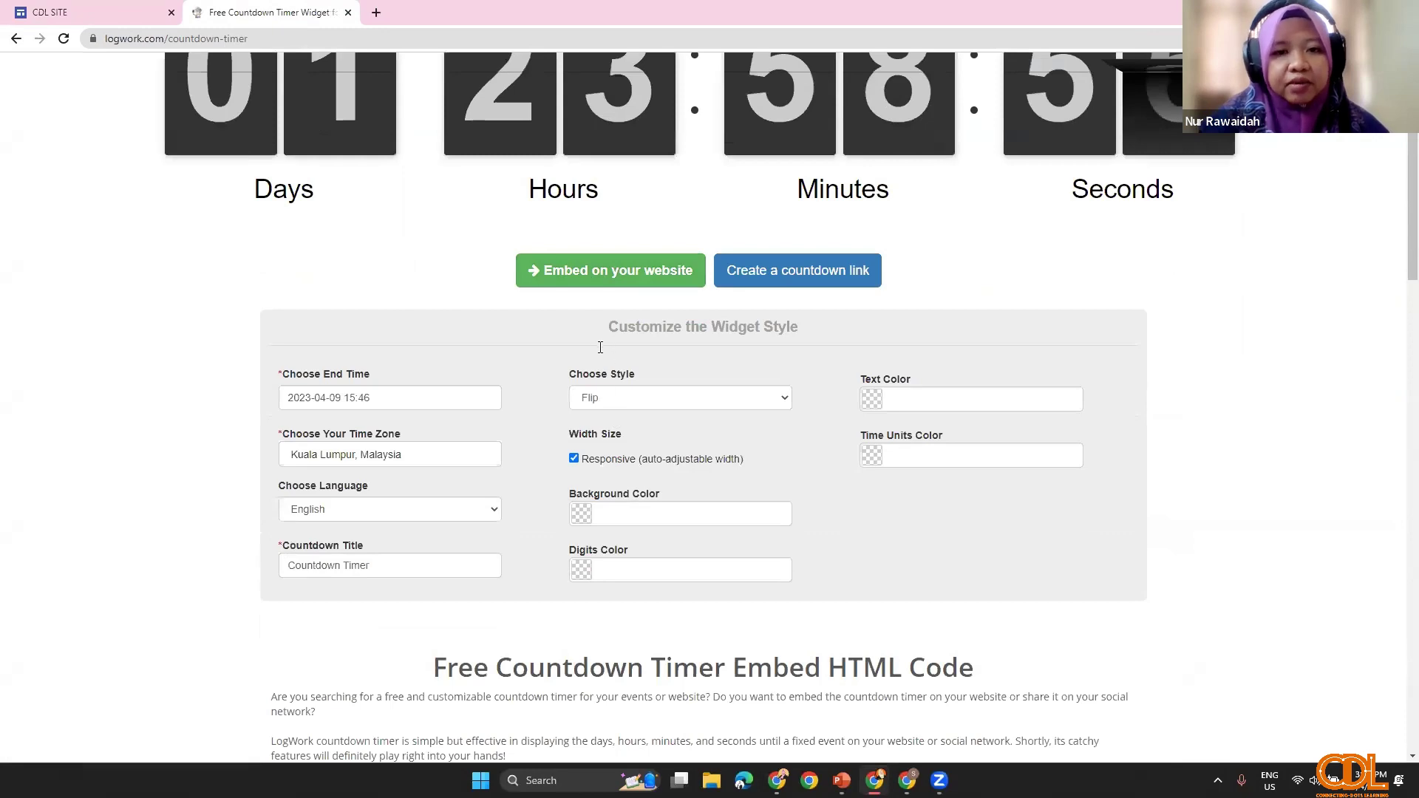
pyautogui.scroll(1, 600, 347)
pyautogui.scroll(1, 591, 480)
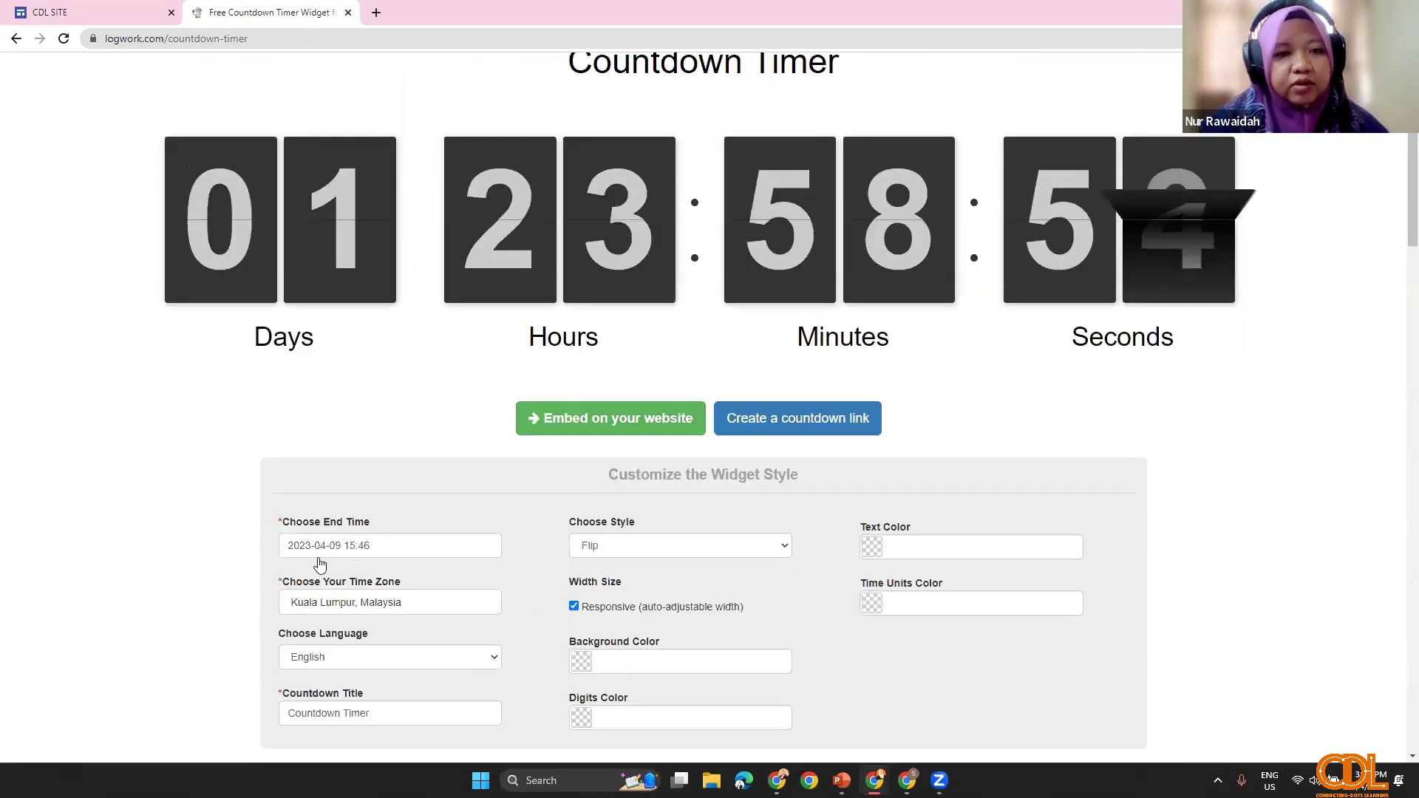
pyautogui.scroll(-2, 448, 519)
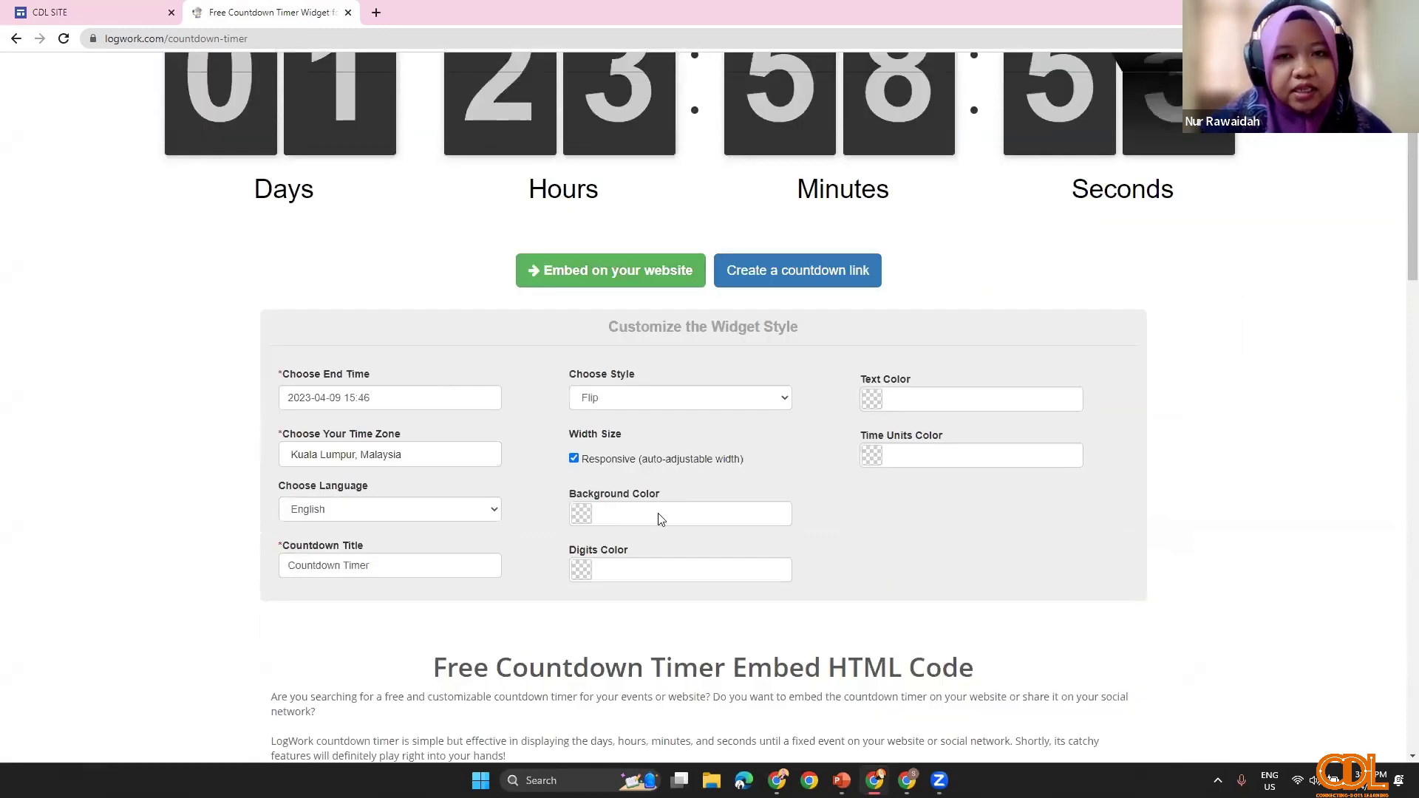
pyautogui.scroll(1, 660, 520)
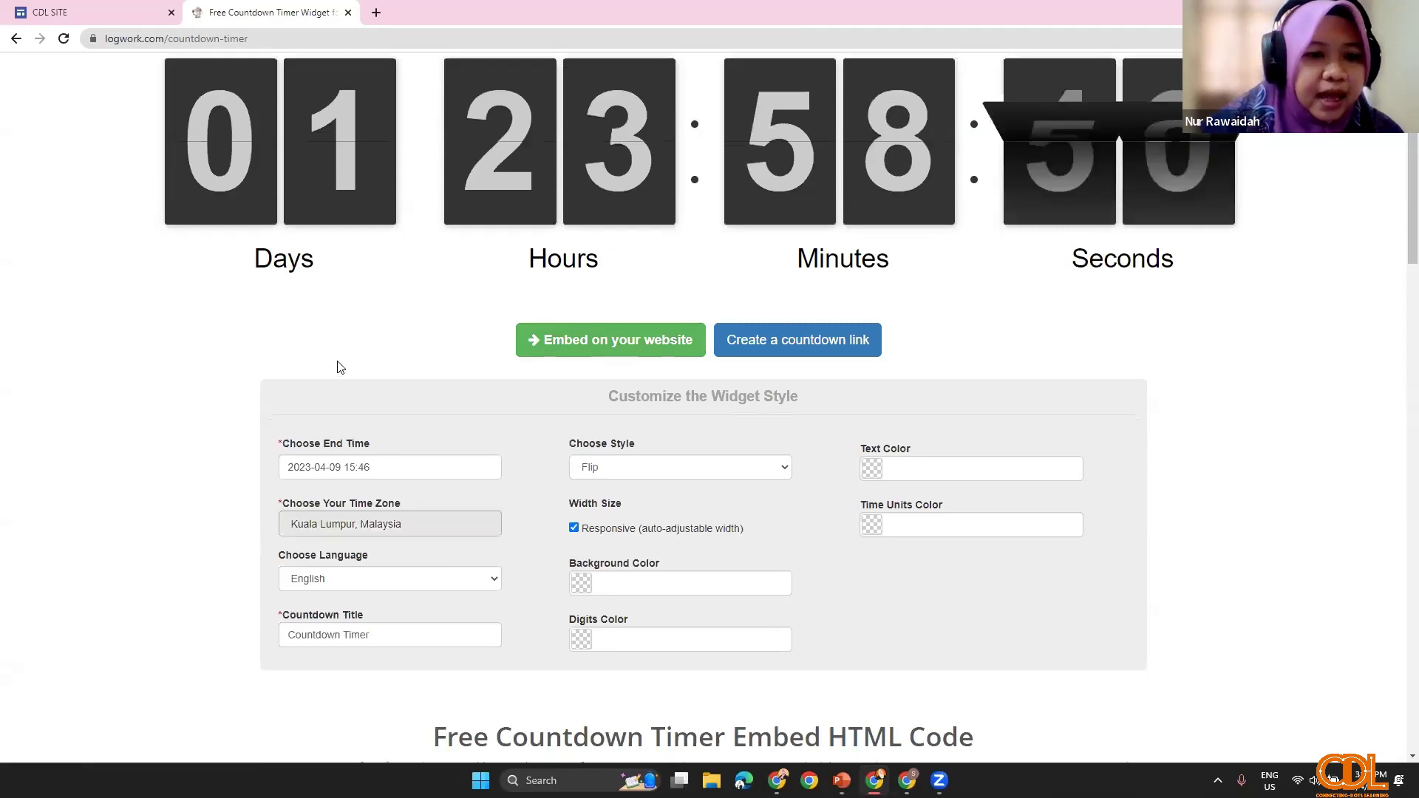
pyautogui.scroll(-1, 343, 458)
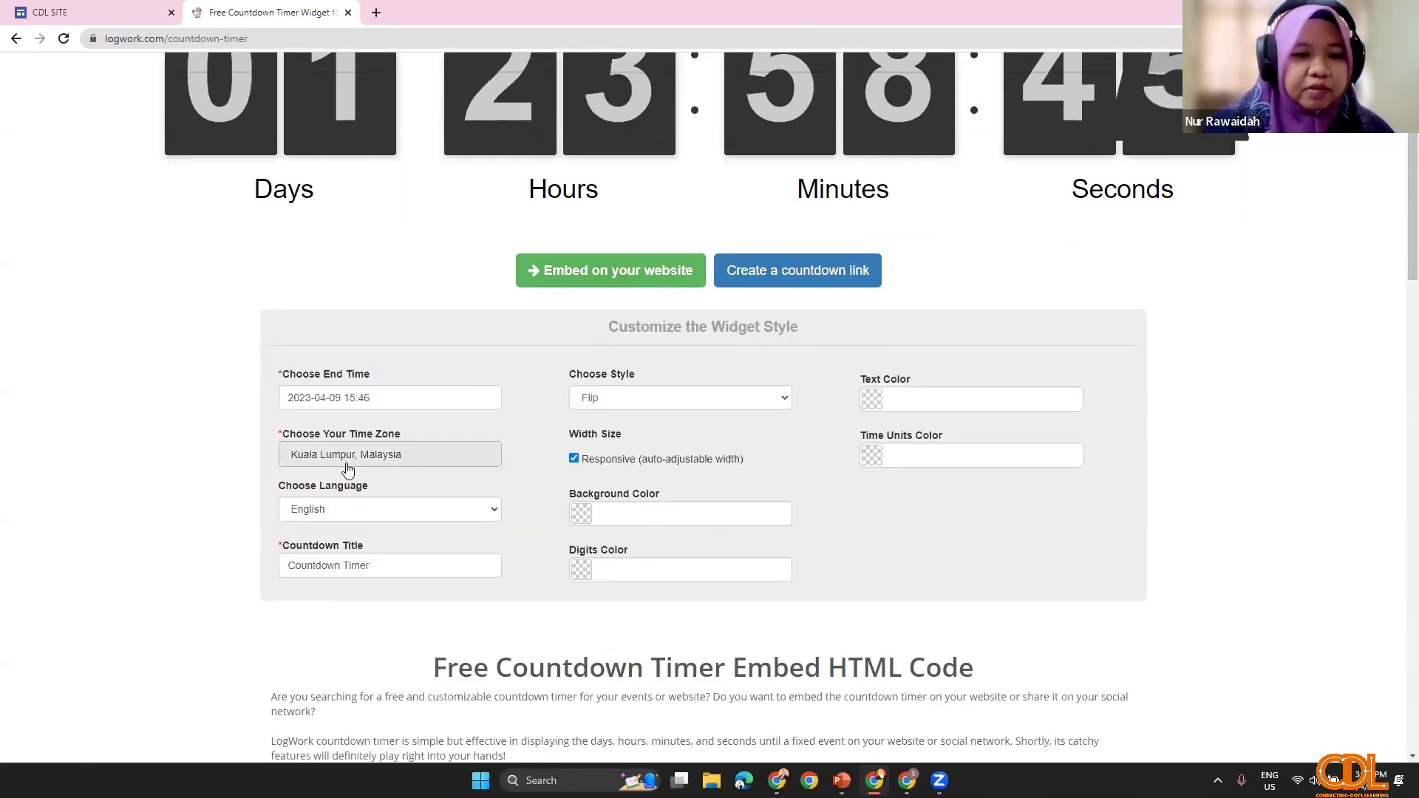
pyautogui.scroll(-2, 340, 348)
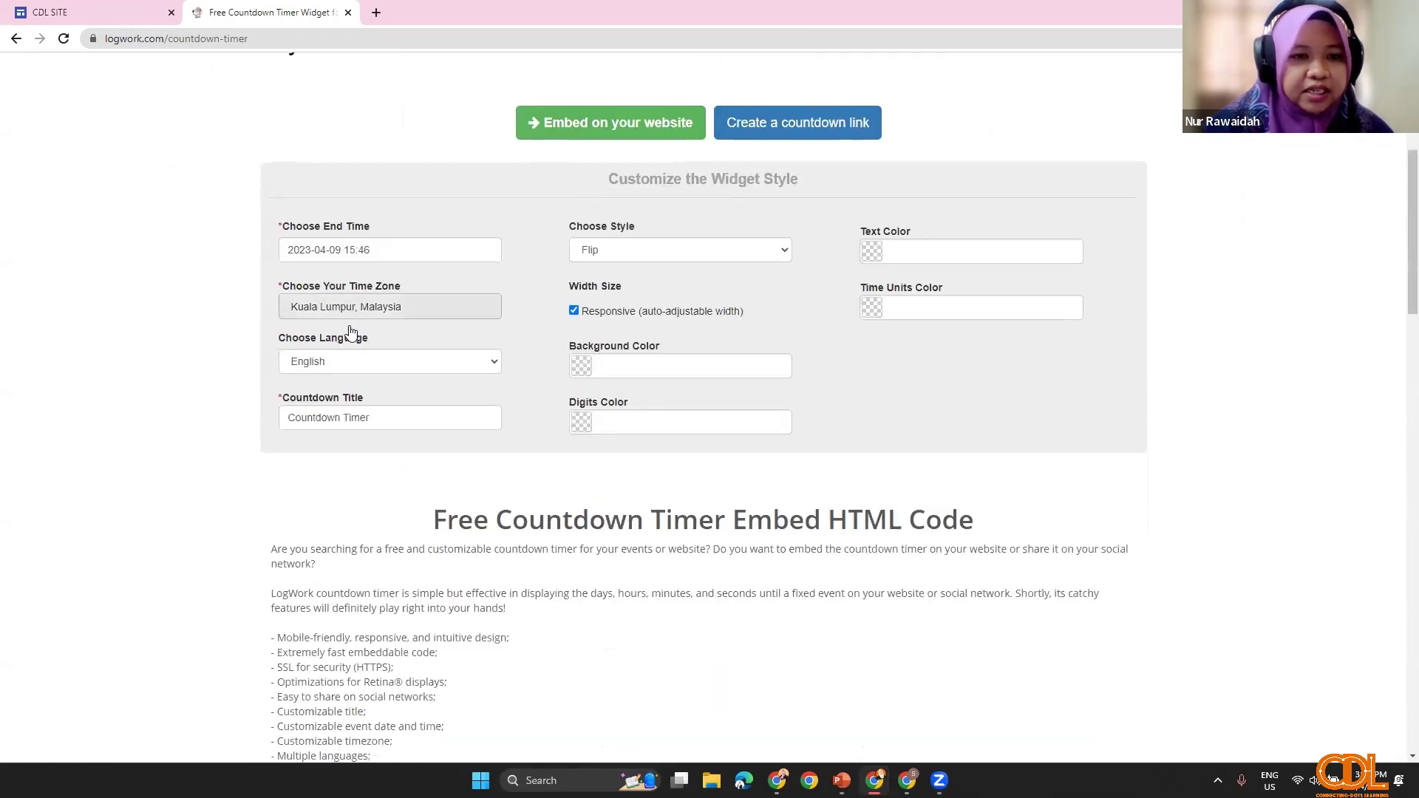
pyautogui.click(500, 364)
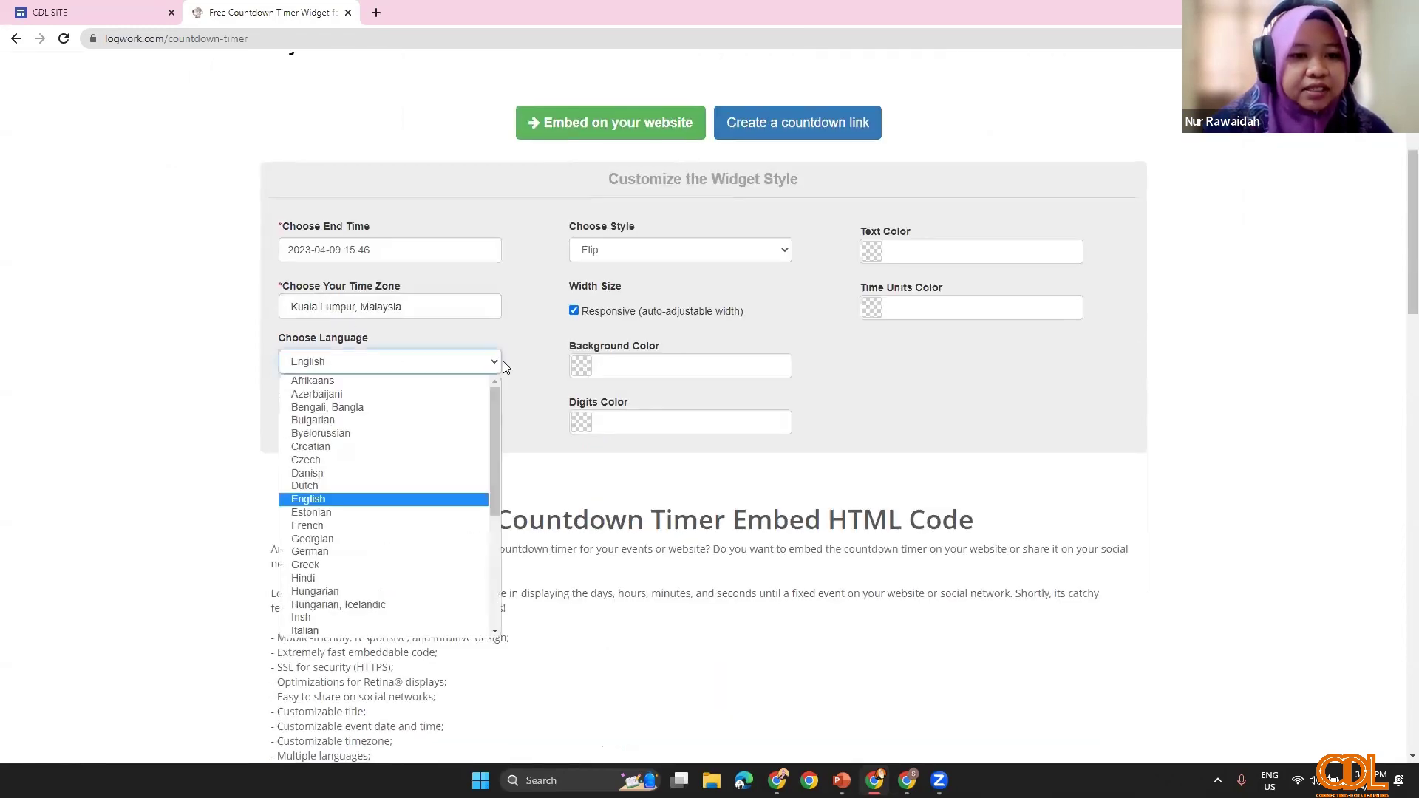
pyautogui.press('Escape')
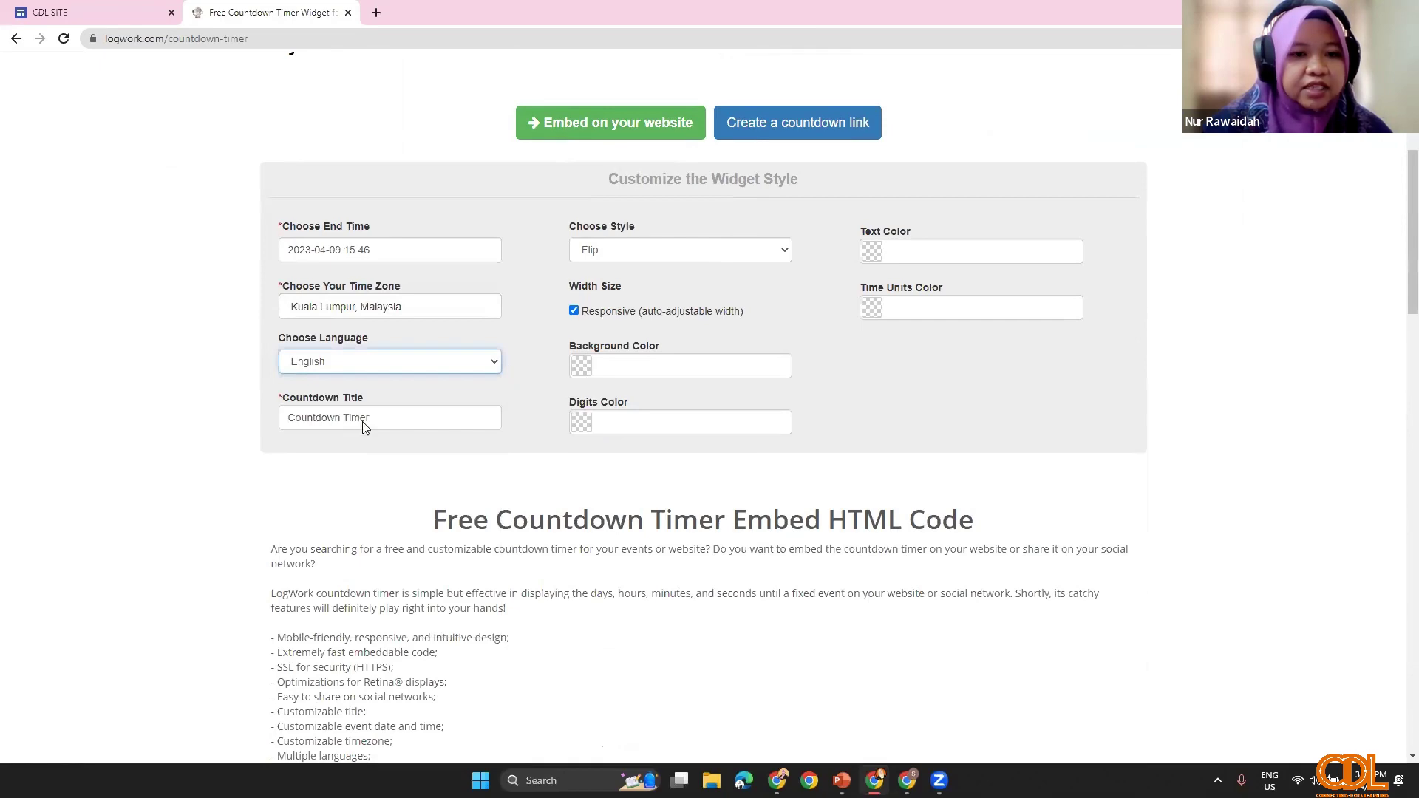
# Step: Replace the 'Countdown Timer' title with 'DETIK KE KOLOKIUM CDL'
pyautogui.scroll(3, 372, 422)
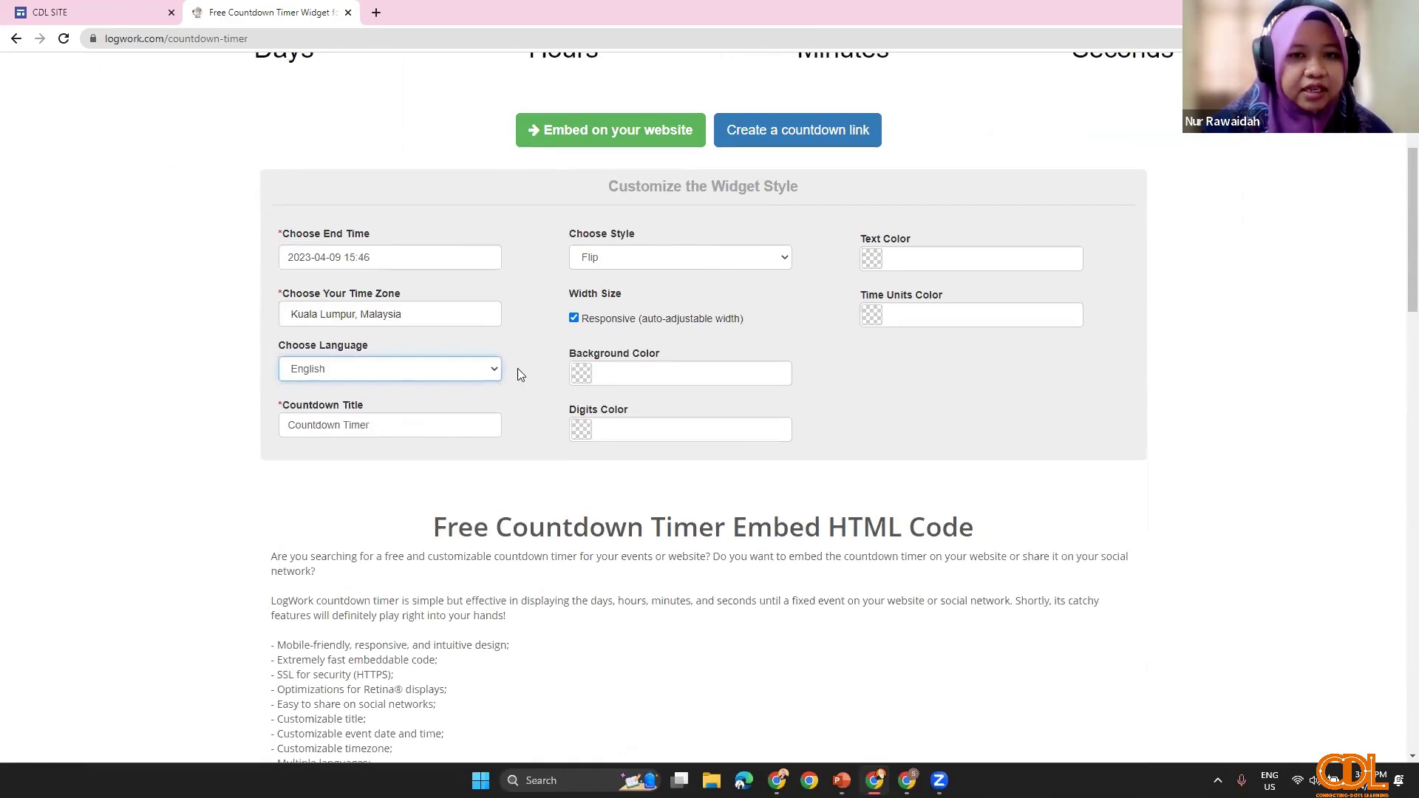
pyautogui.scroll(2, 384, 606)
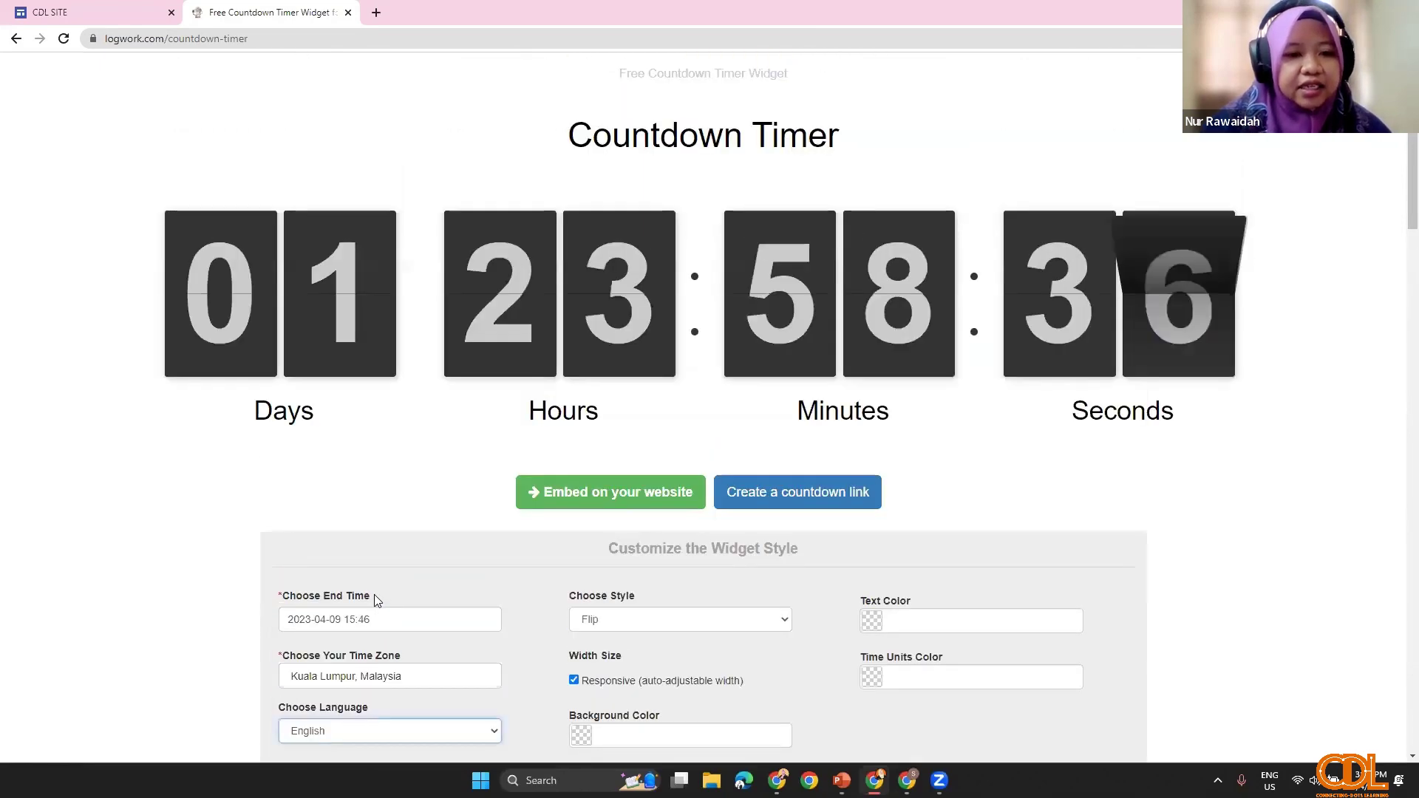
pyautogui.scroll(-3, 317, 563)
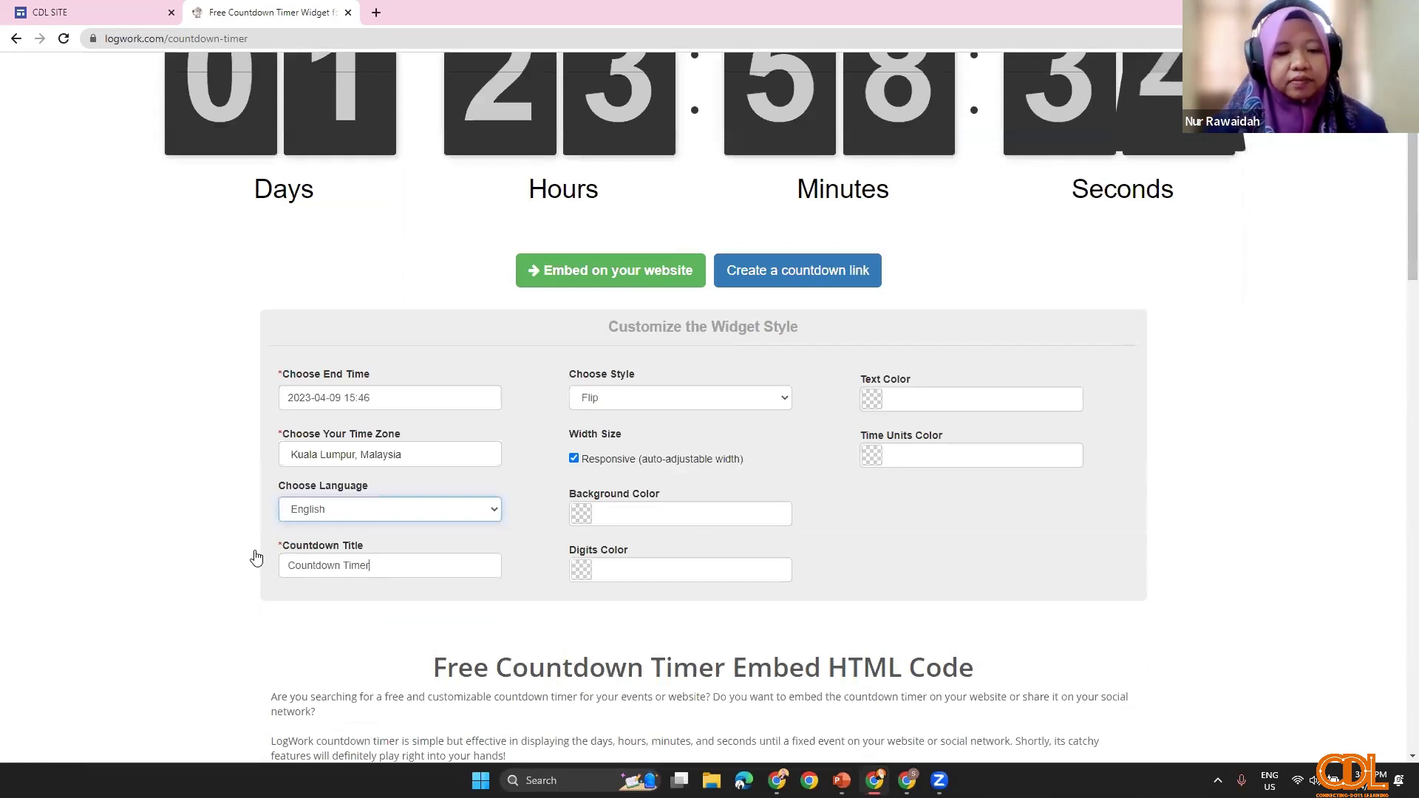
pyautogui.hotkey('ctrl', 'shift', 'Left')
pyautogui.hotkey('ctrl', 'shift', 'Left')
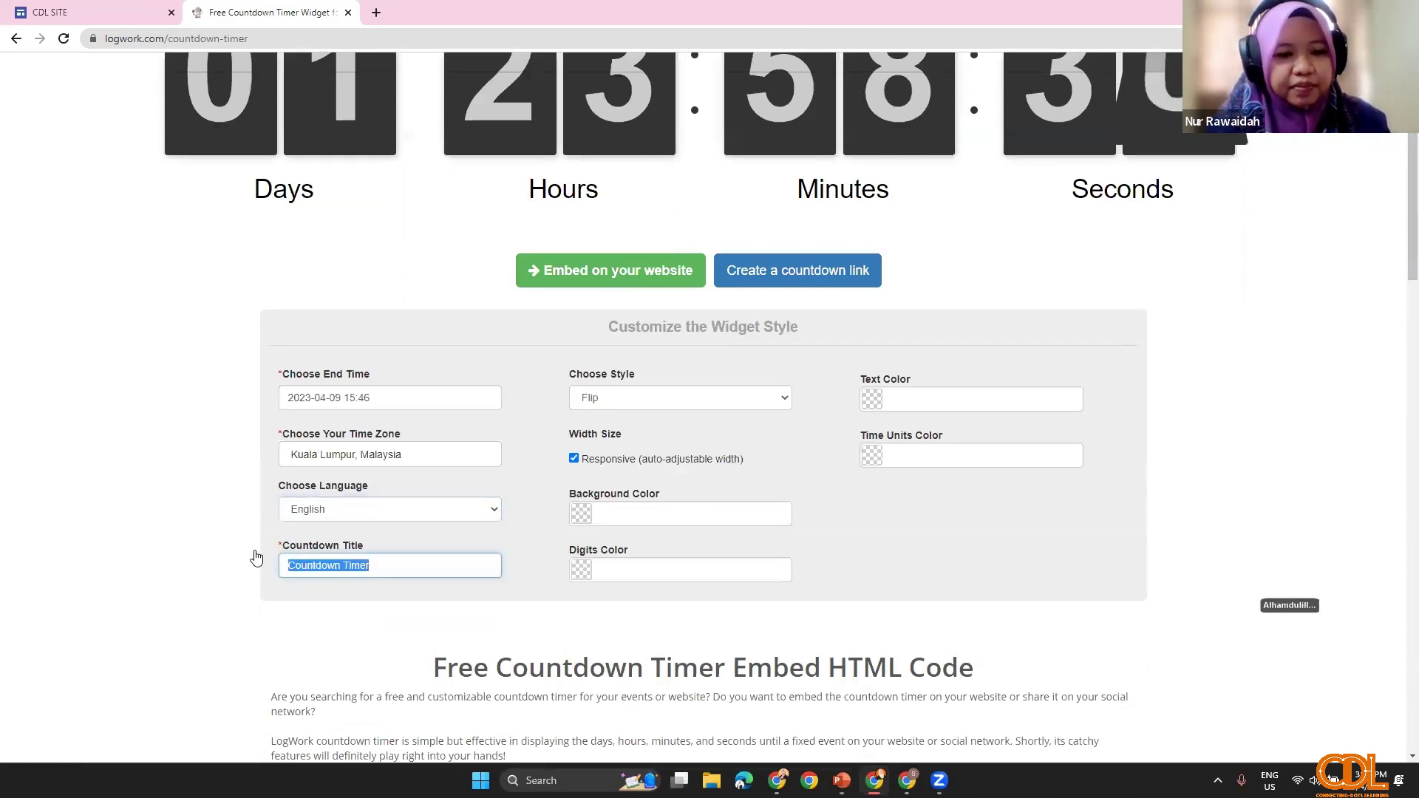
pyautogui.write('DETIK ')
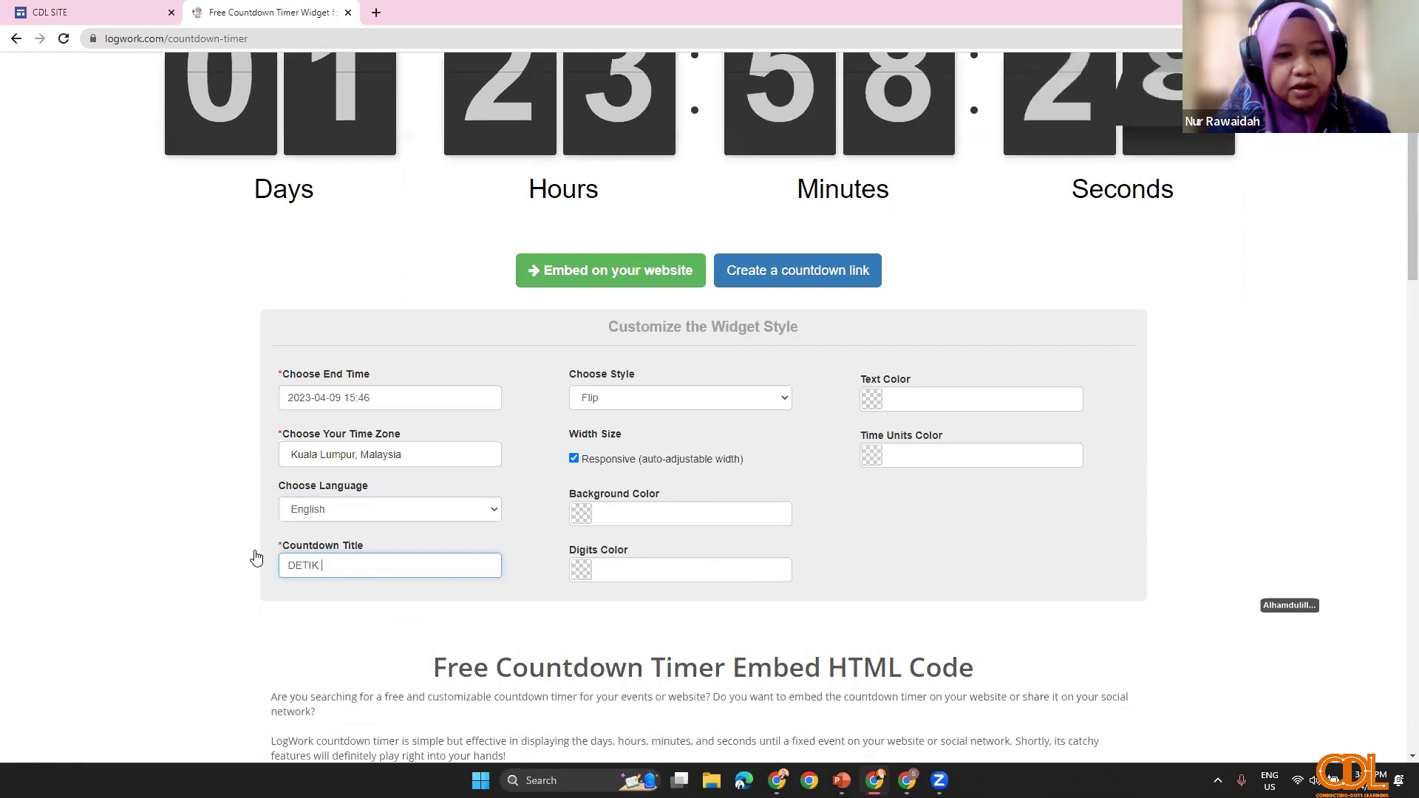
pyautogui.write('KE KOLOKI')
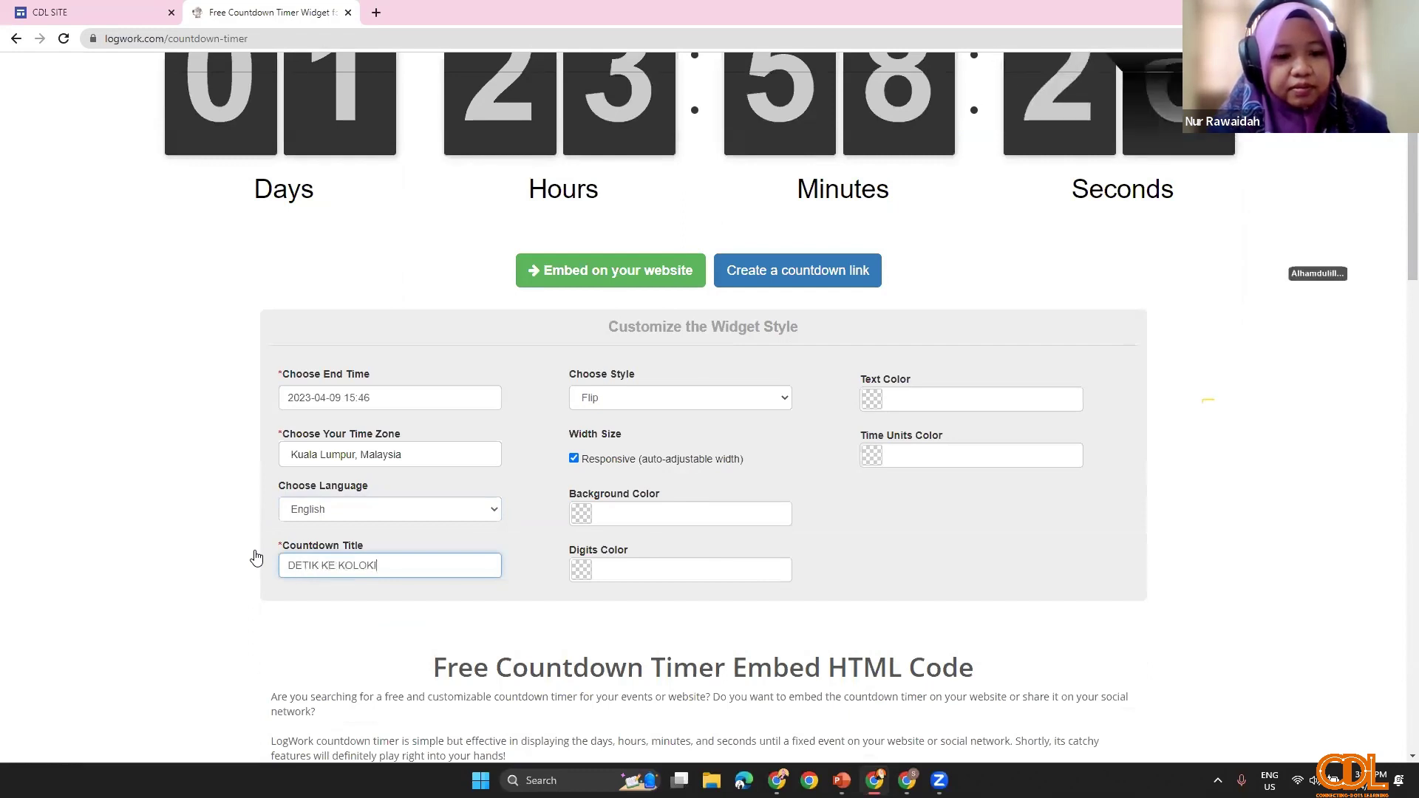
pyautogui.write('UM CD')
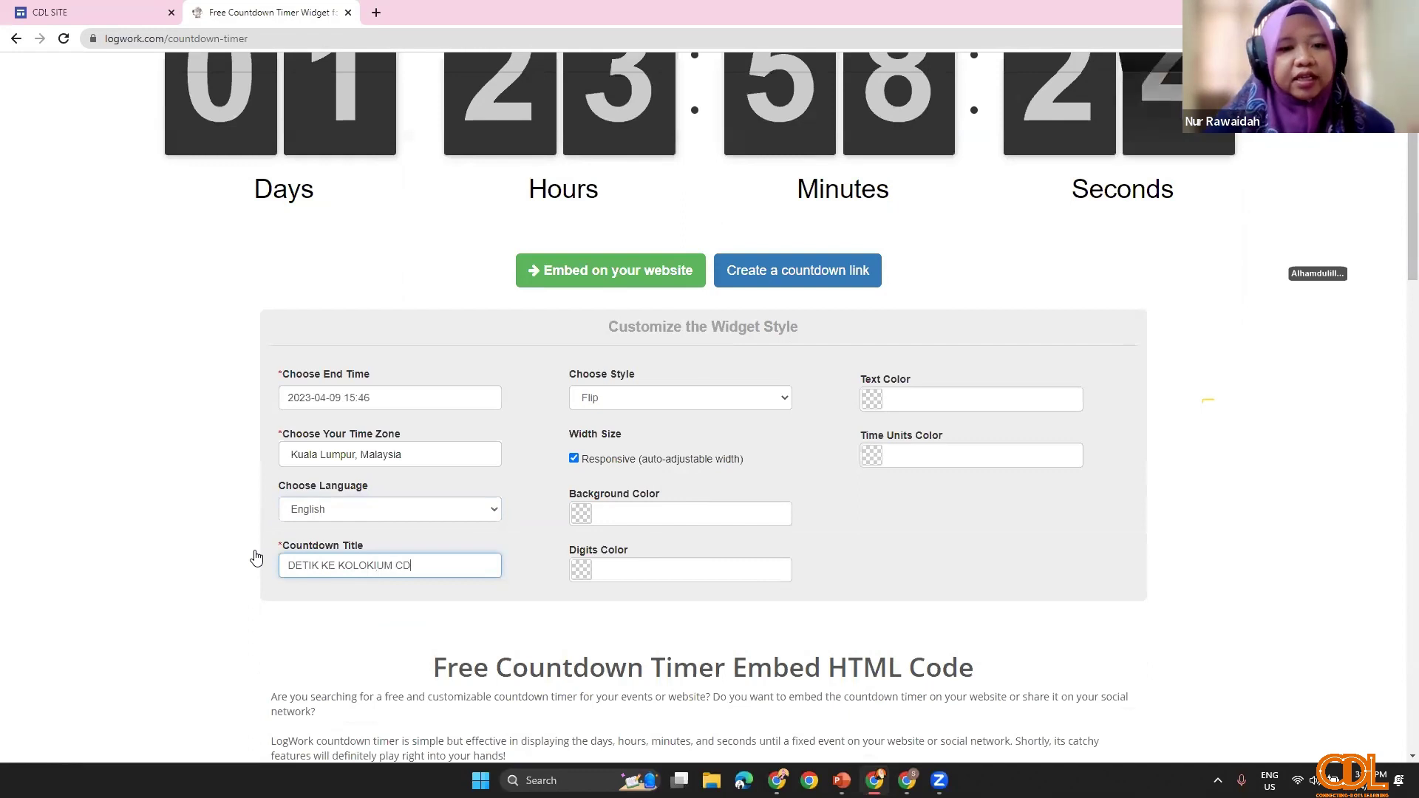
pyautogui.write('L')
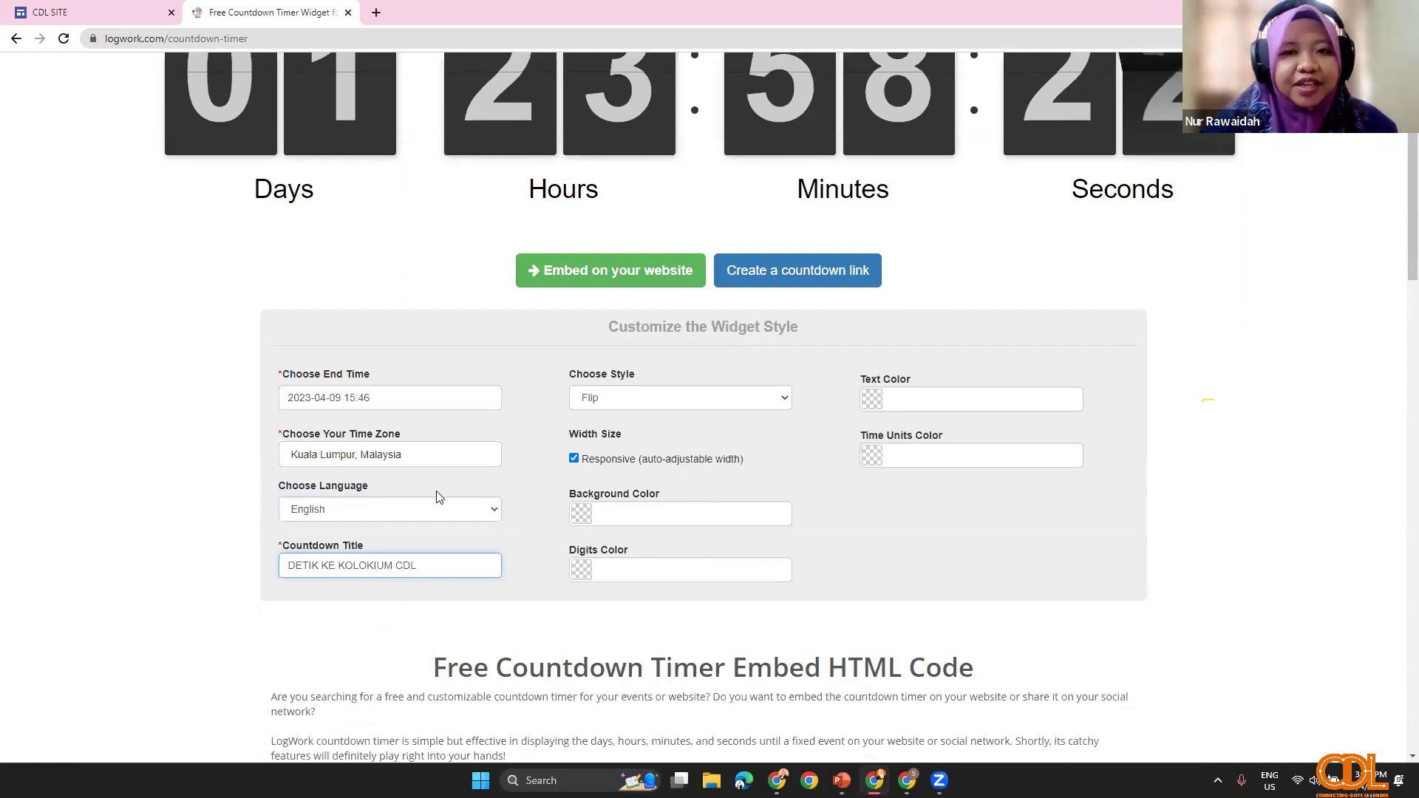
pyautogui.click(832, 562)
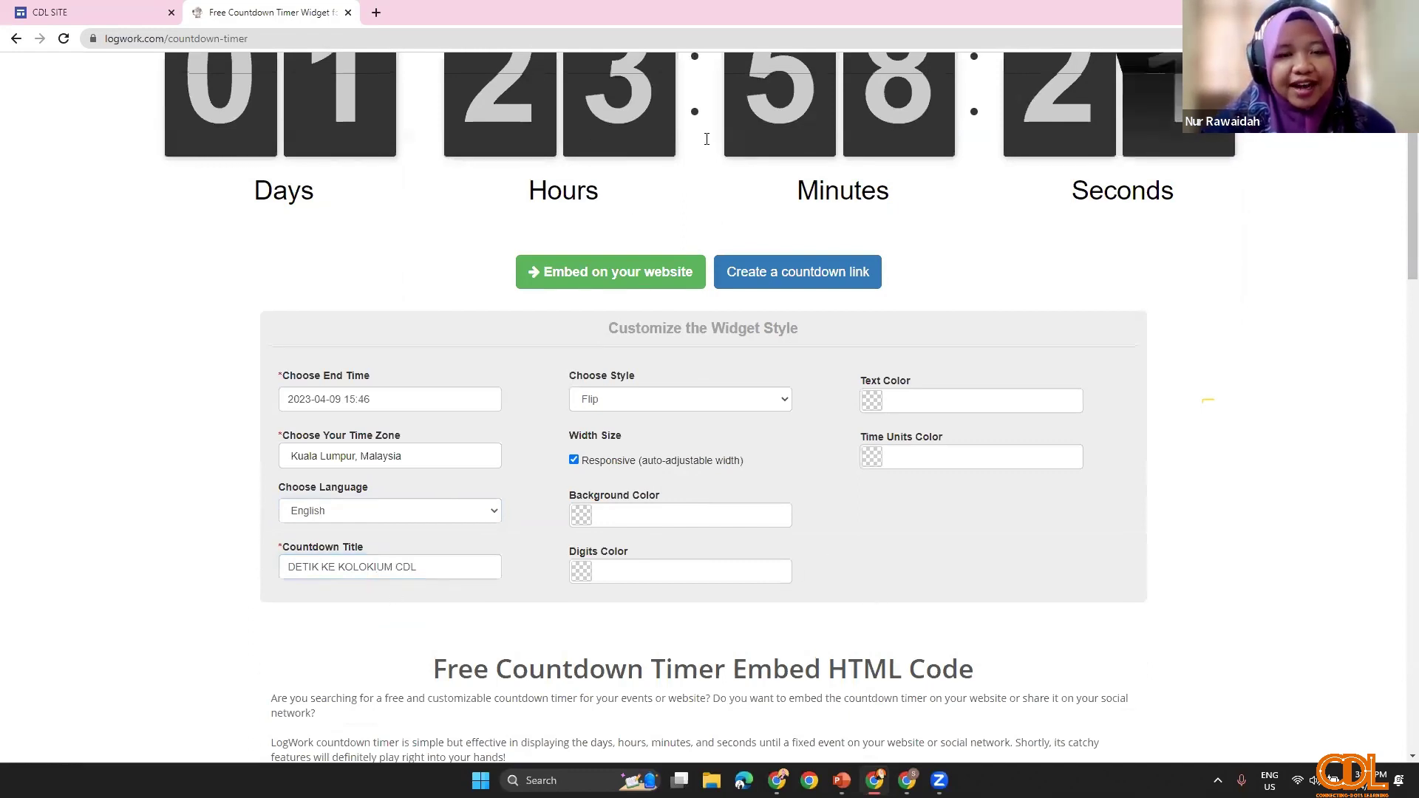
pyautogui.scroll(2, 731, 173)
pyautogui.scroll(1, 732, 173)
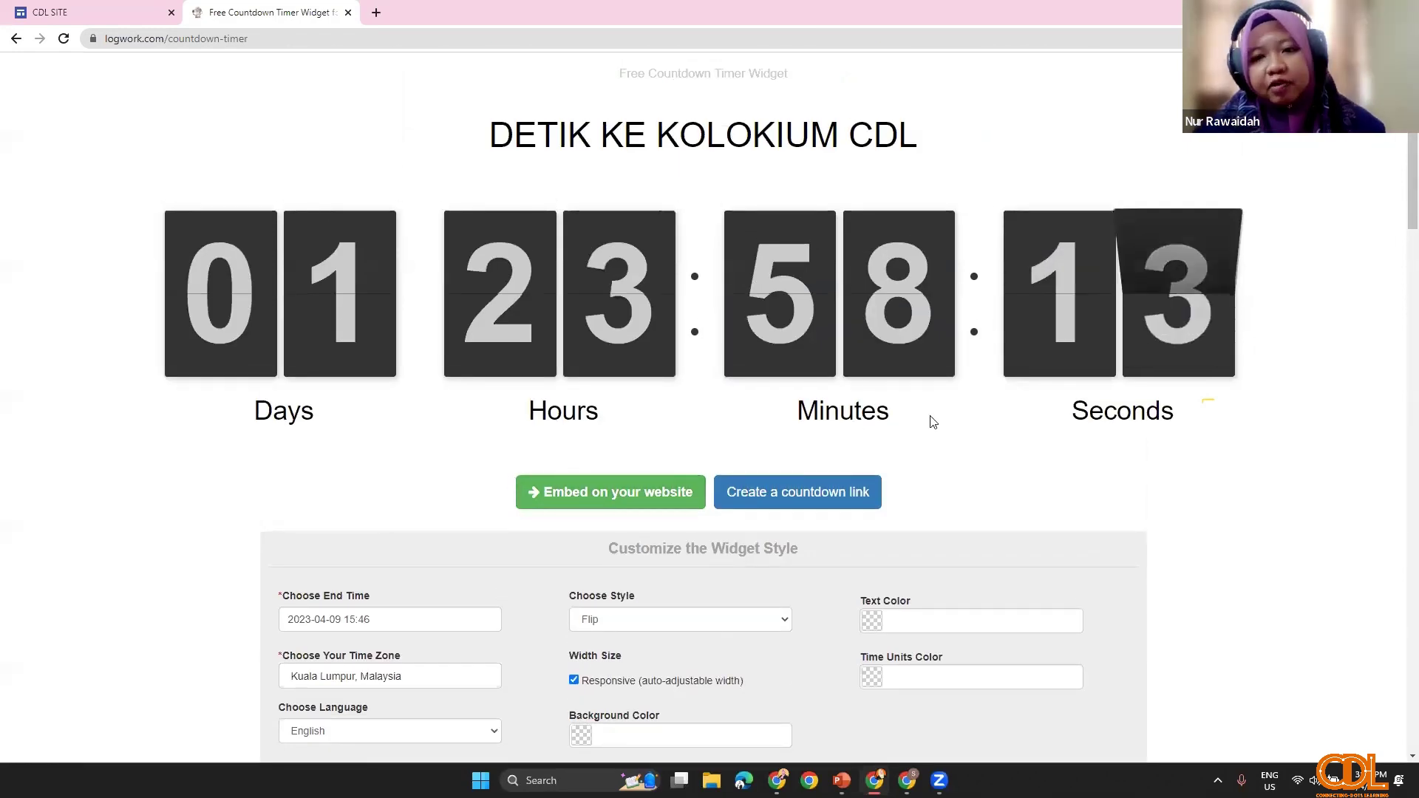
# Step: Try Flip, Columns and Flip variants, settle on Circles, and make text and time units black
pyautogui.scroll(-3, 731, 543)
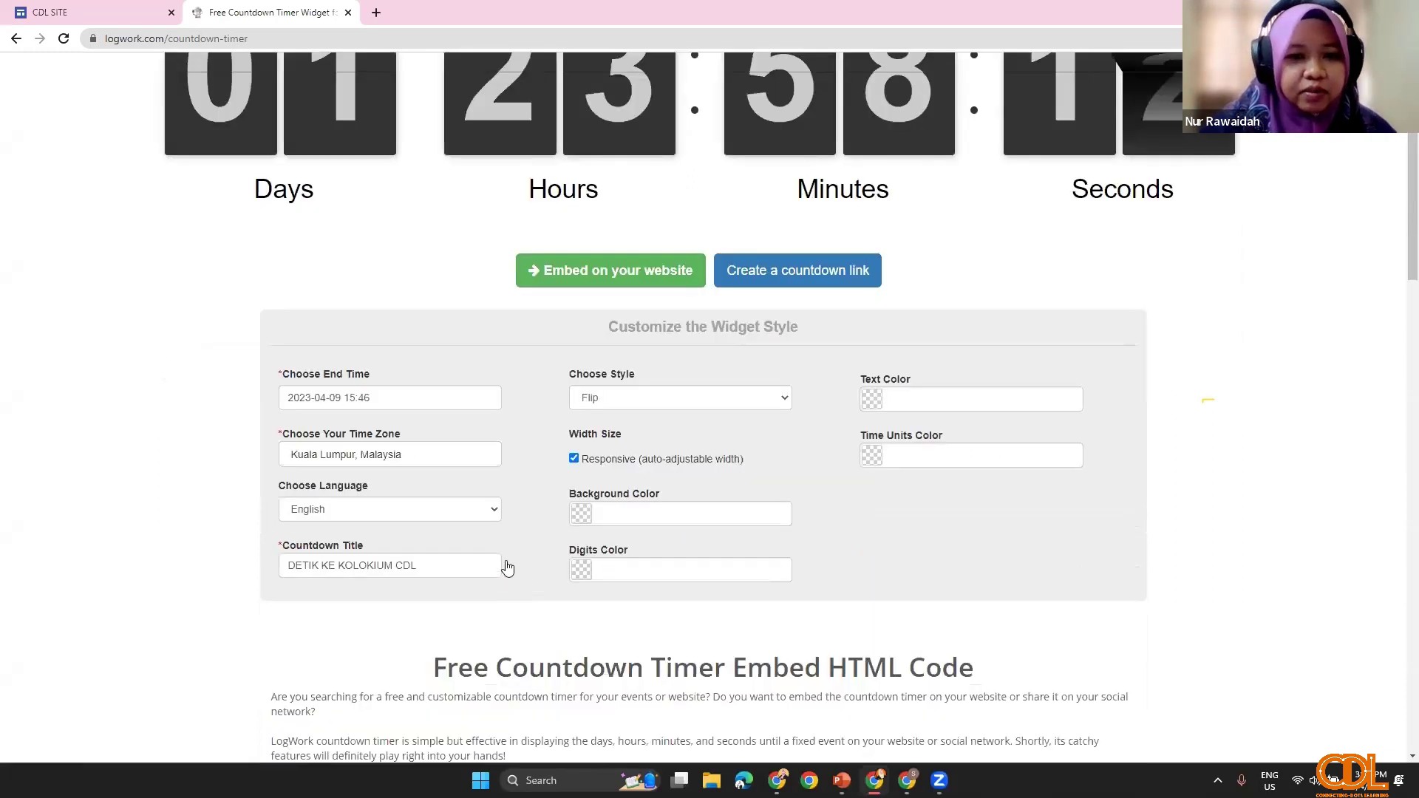
pyautogui.click(726, 403)
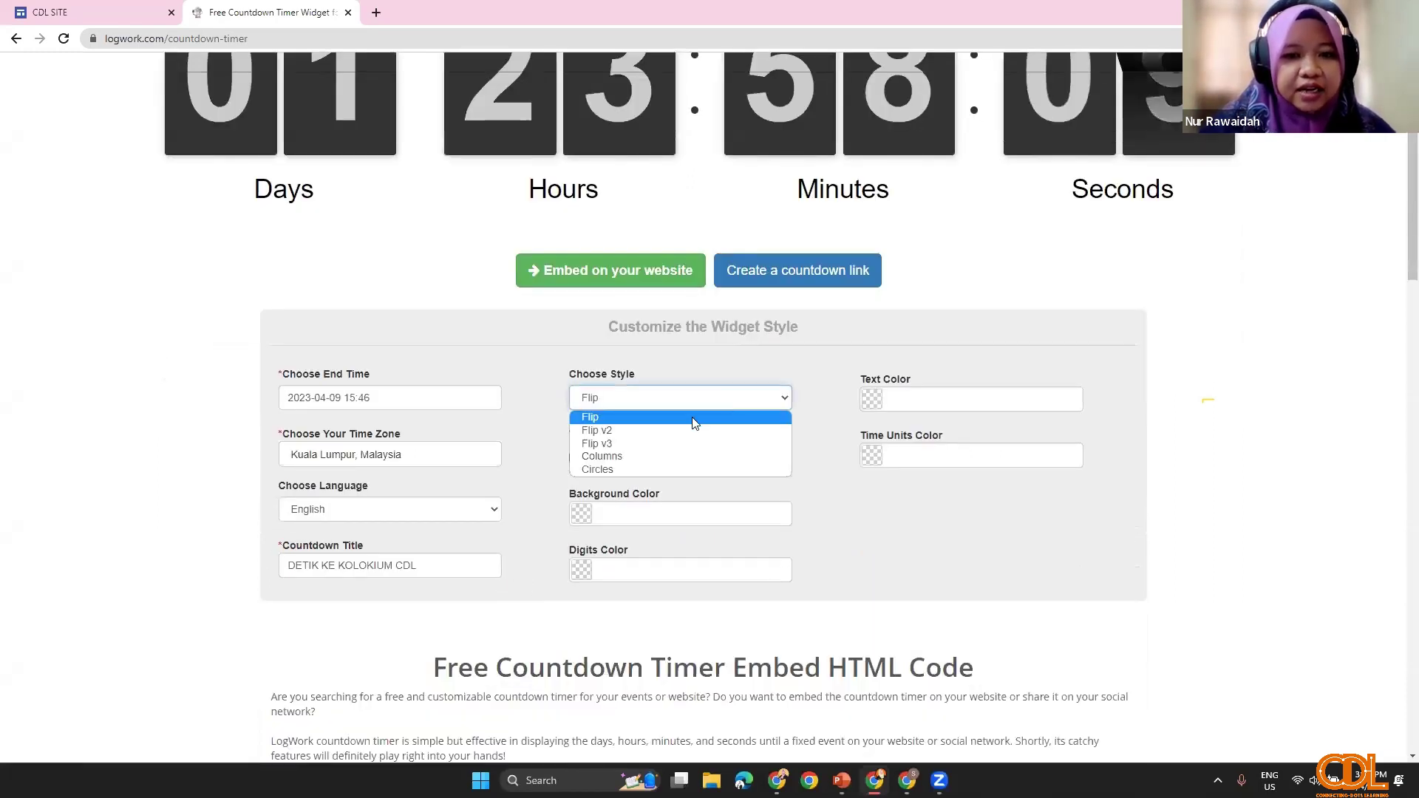
pyautogui.click(660, 418)
pyautogui.scroll(2, 660, 423)
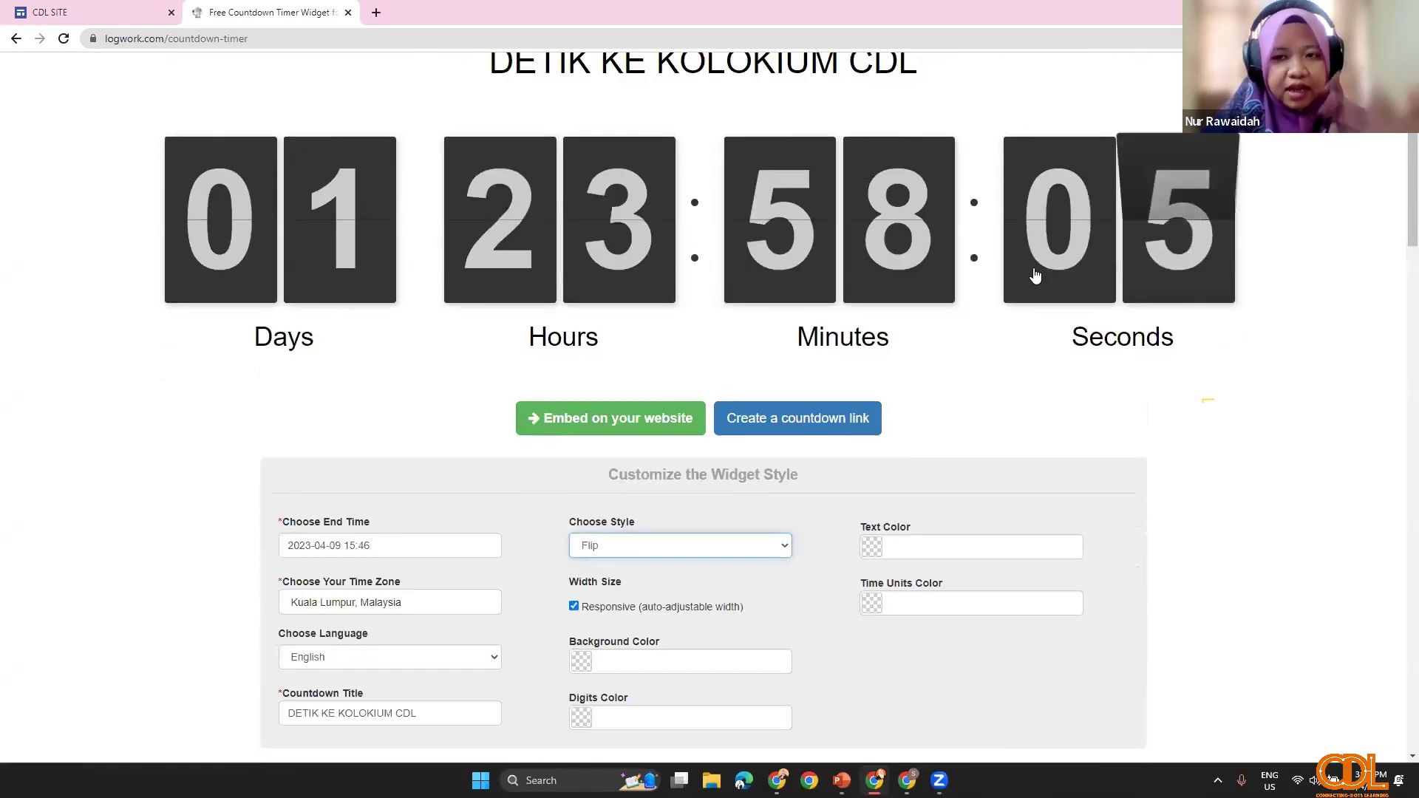
pyautogui.click(765, 550)
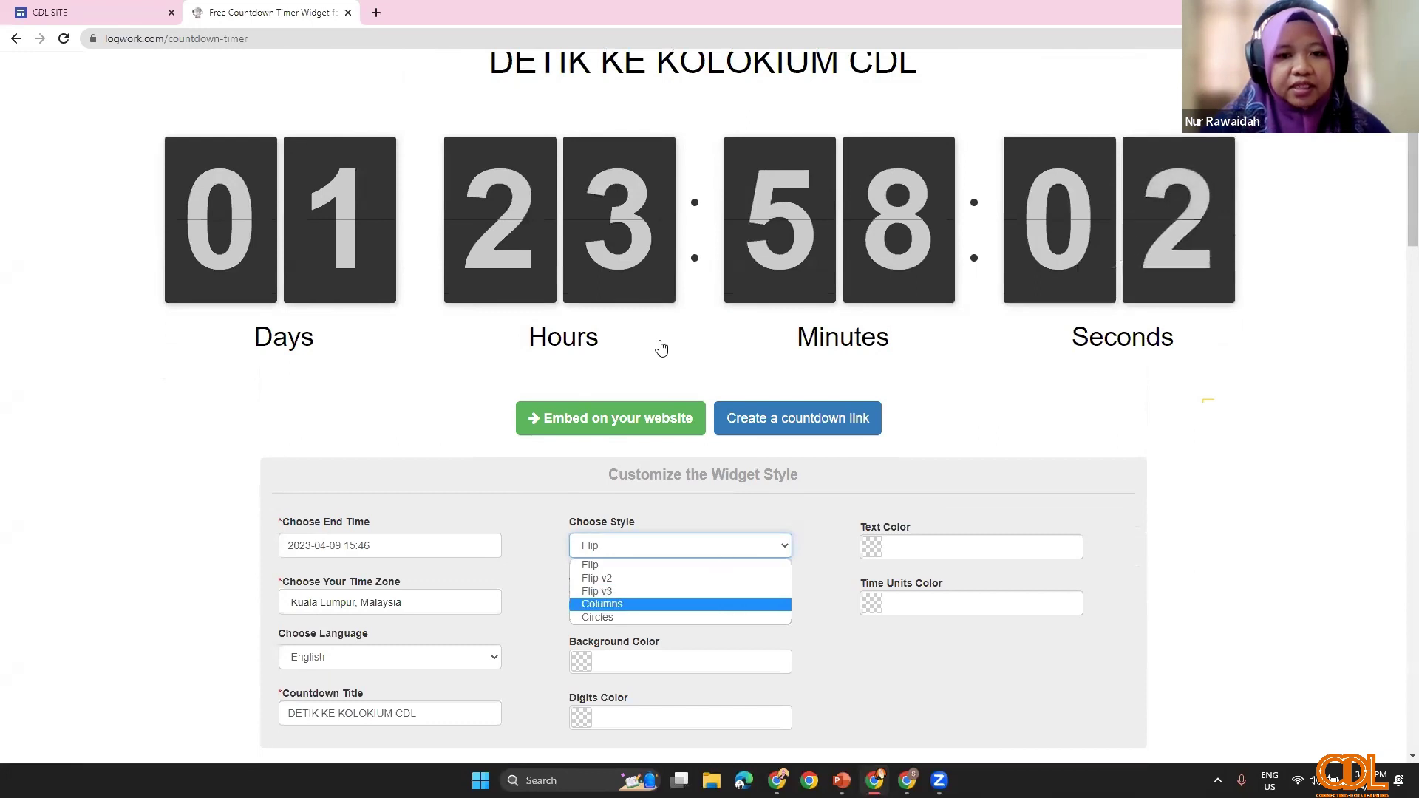
pyautogui.click(731, 604)
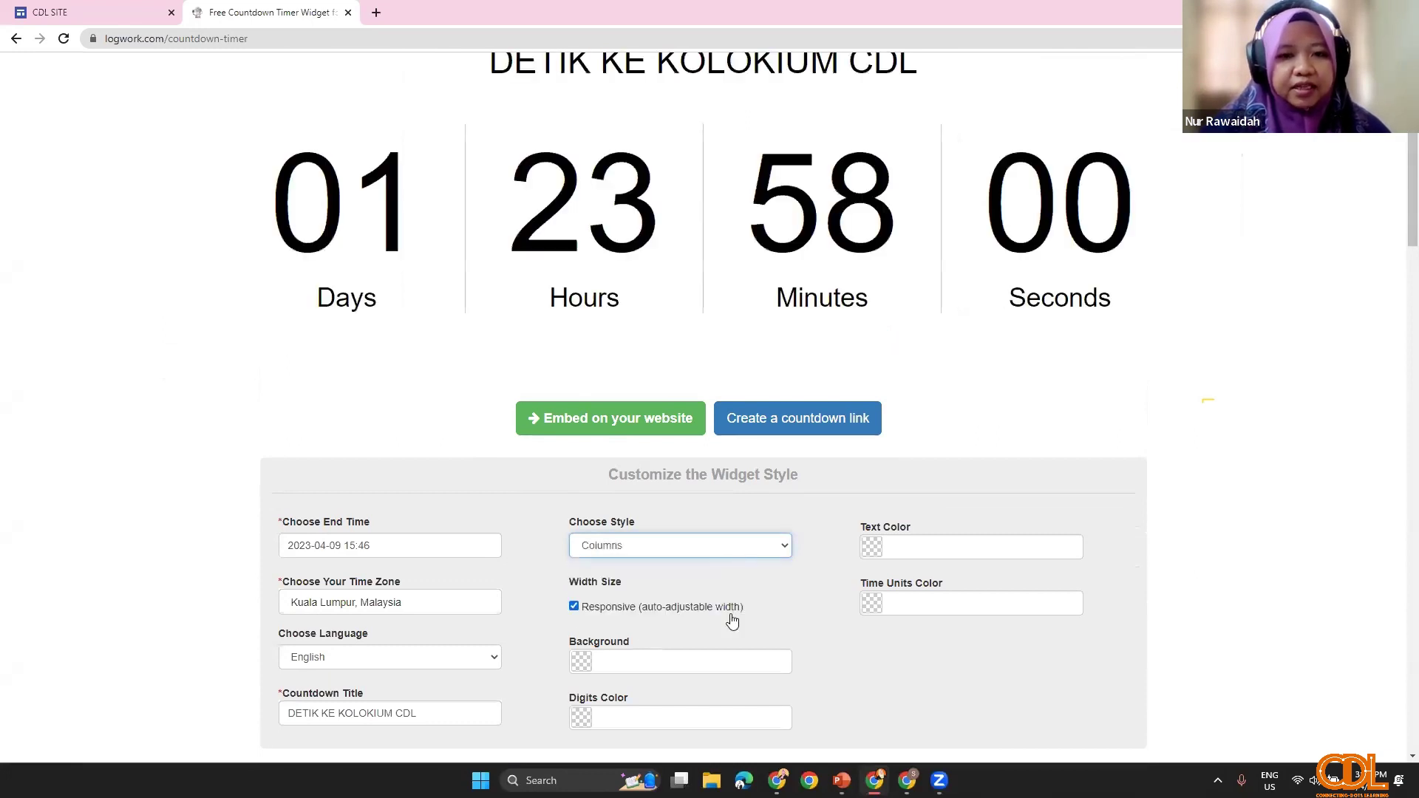
pyautogui.click(725, 550)
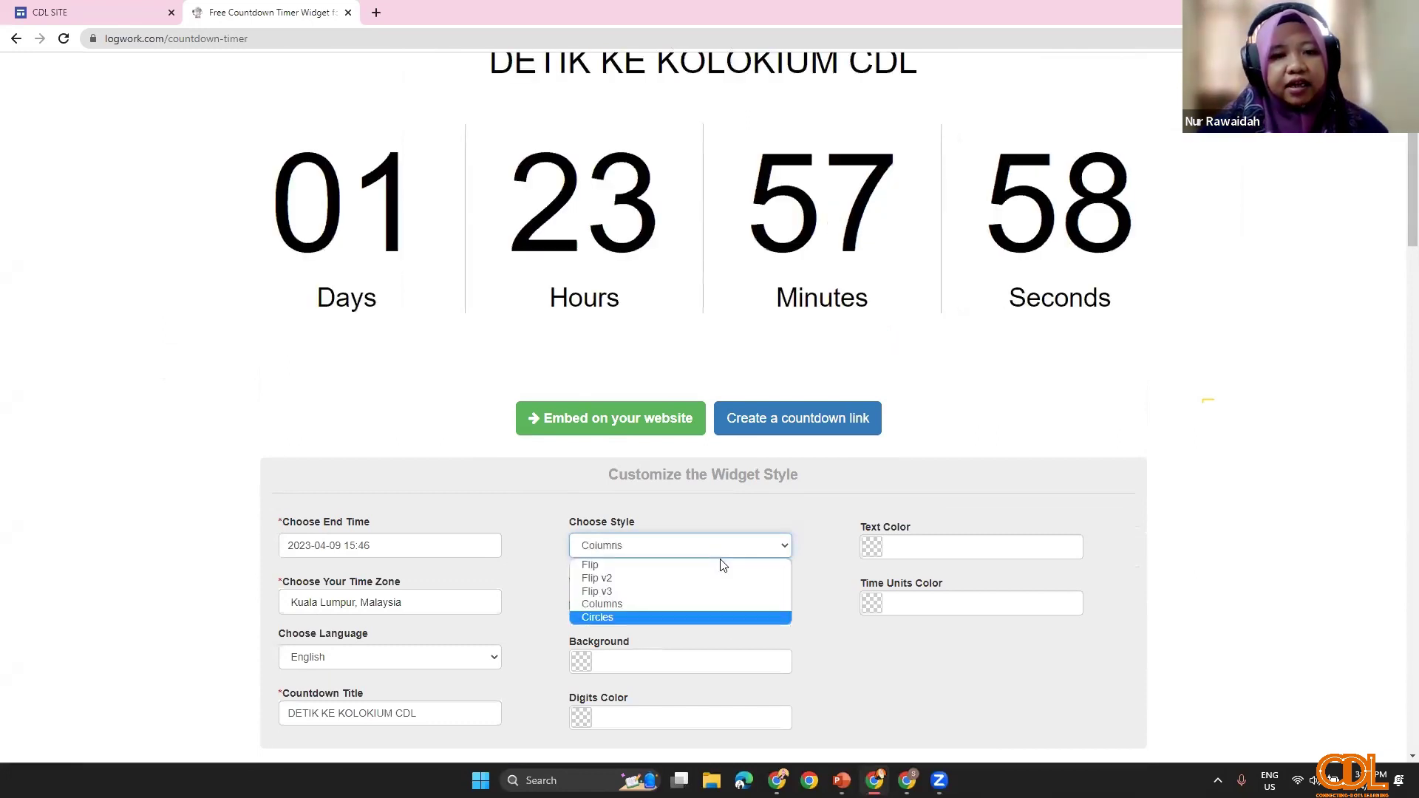
pyautogui.press('Return')
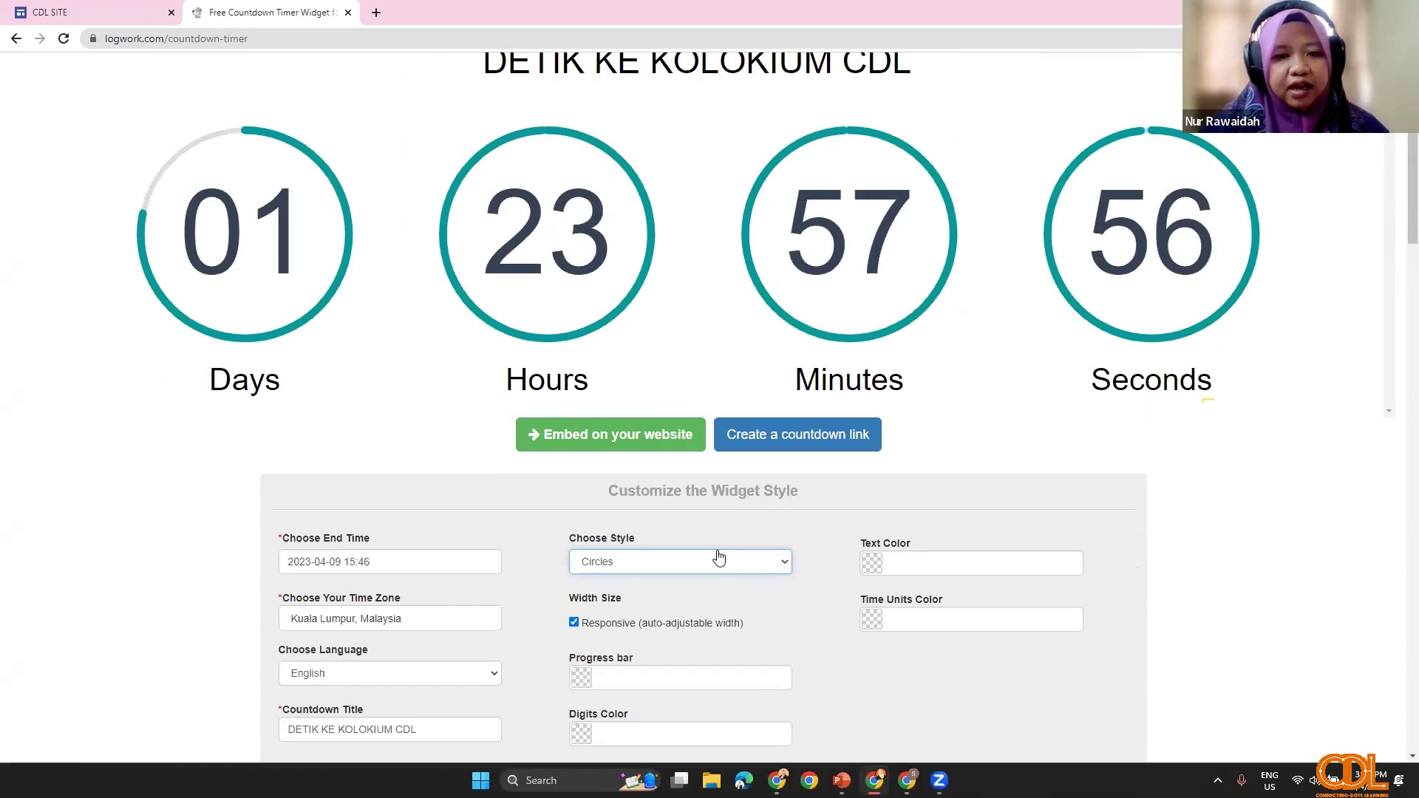
pyautogui.press('Down')
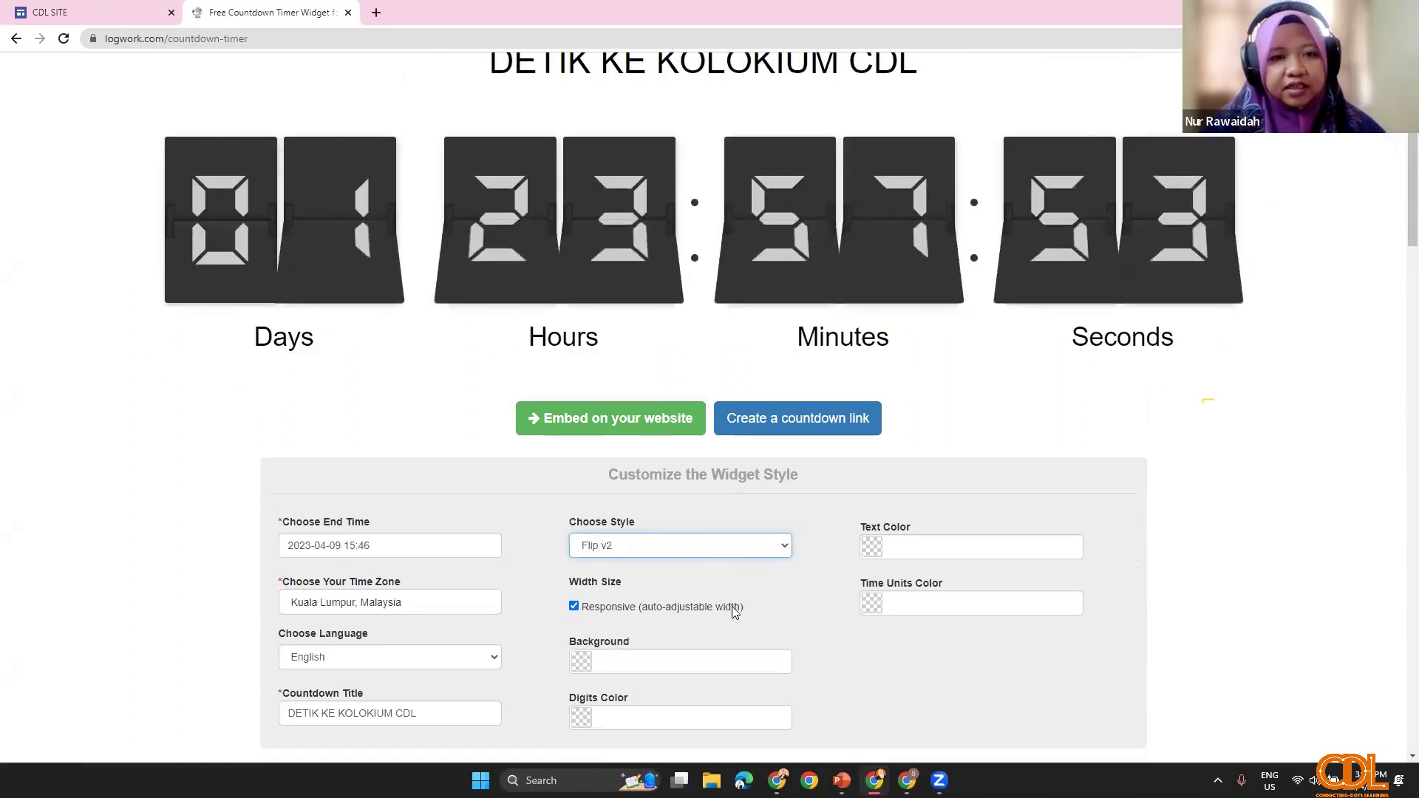
pyautogui.press('Down')
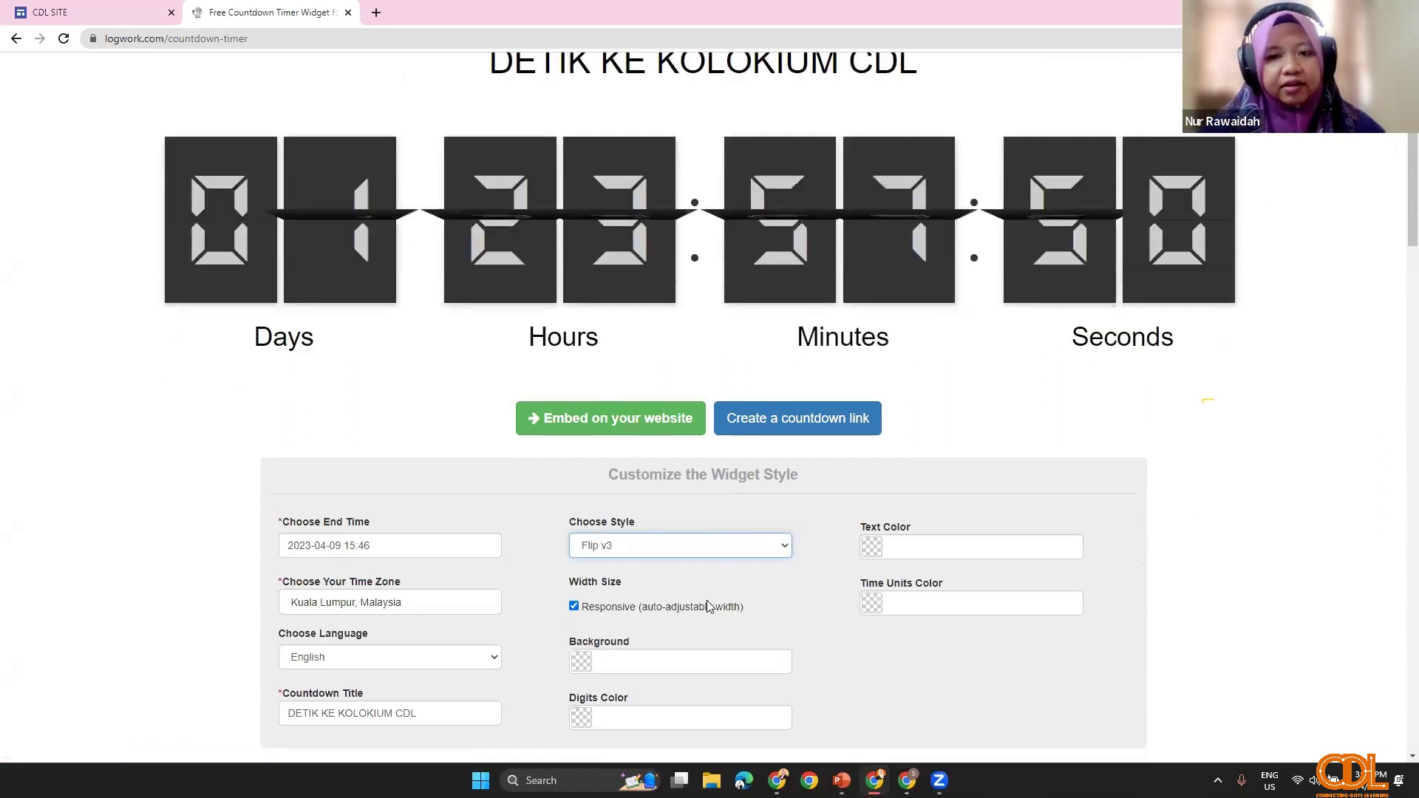
pyautogui.click(680, 546)
pyautogui.click(706, 605)
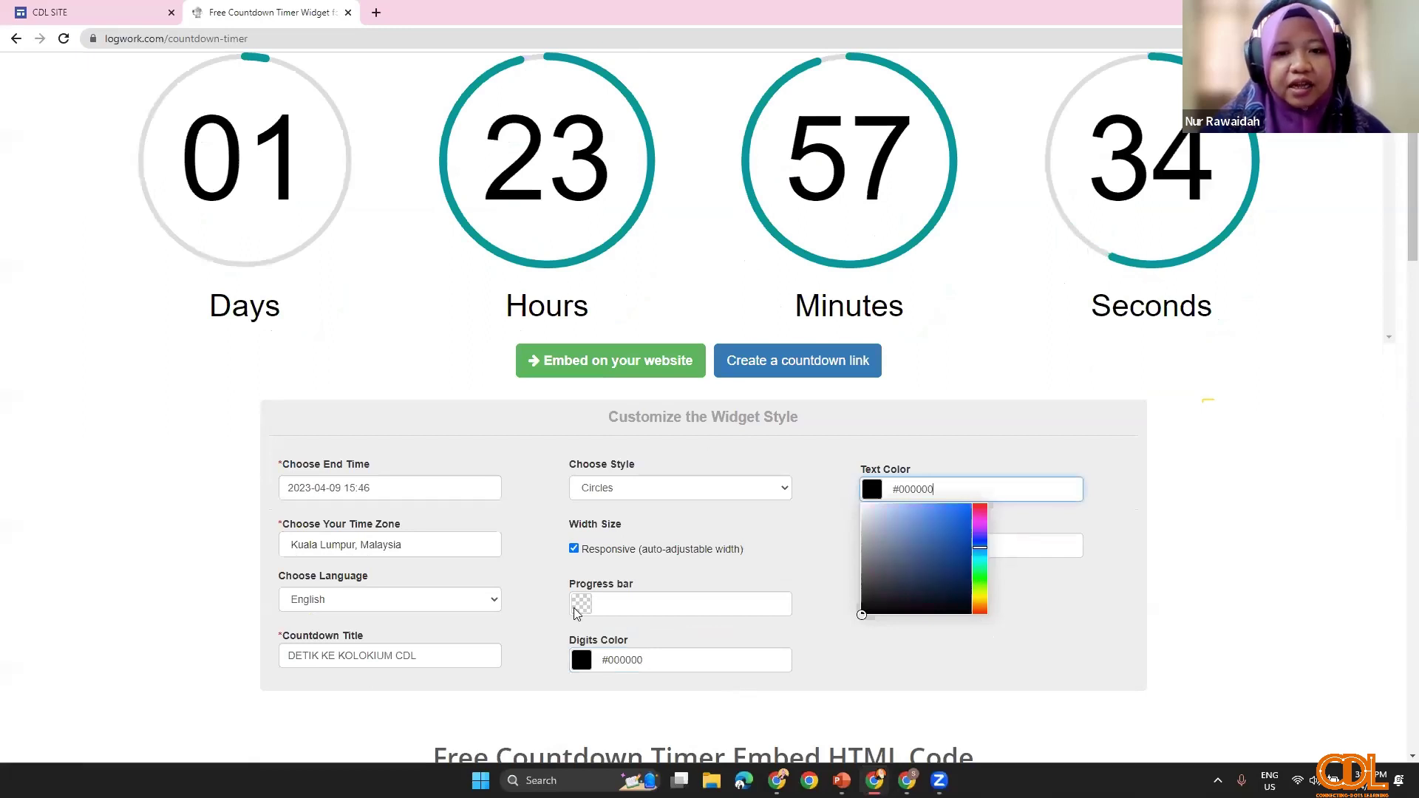
pyautogui.press('Tab')
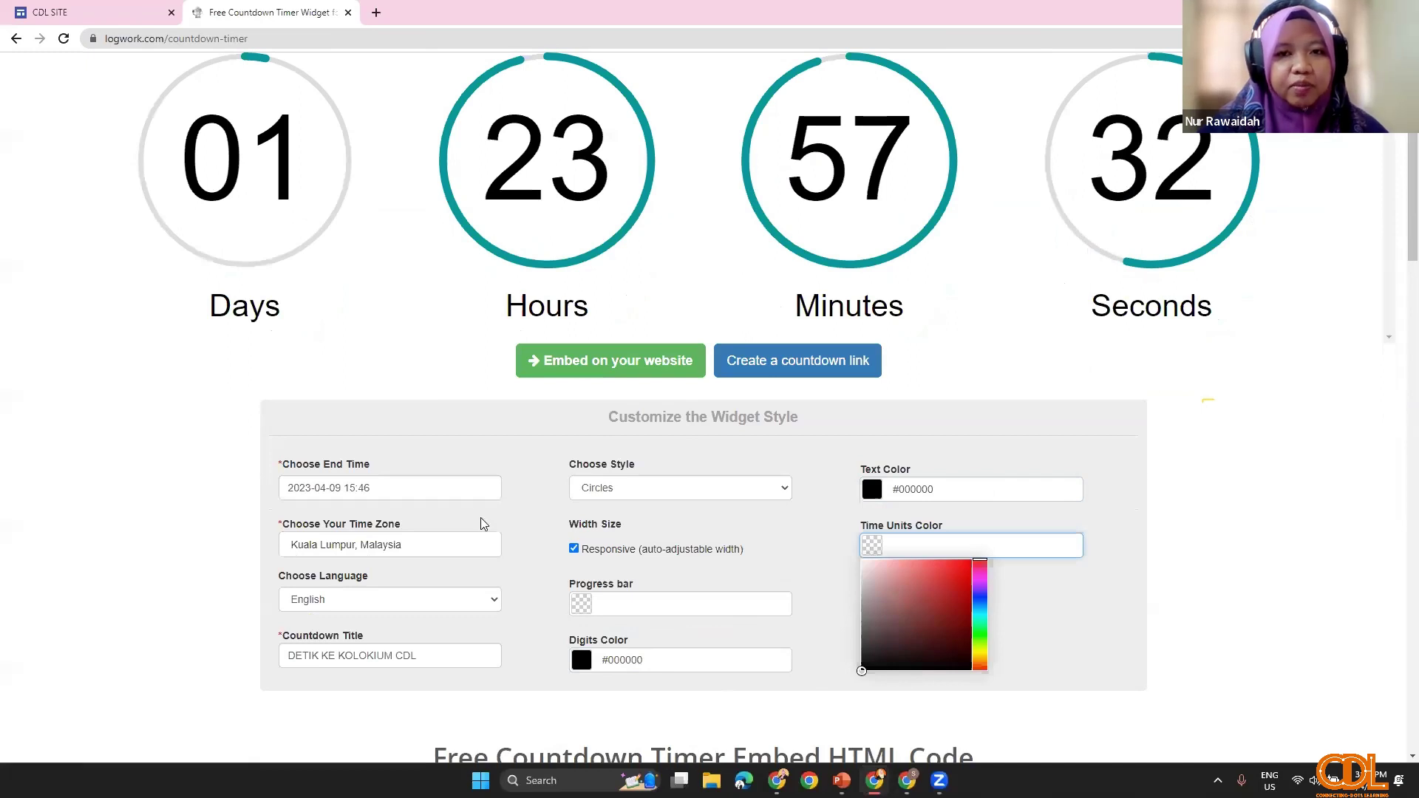
pyautogui.click(668, 531)
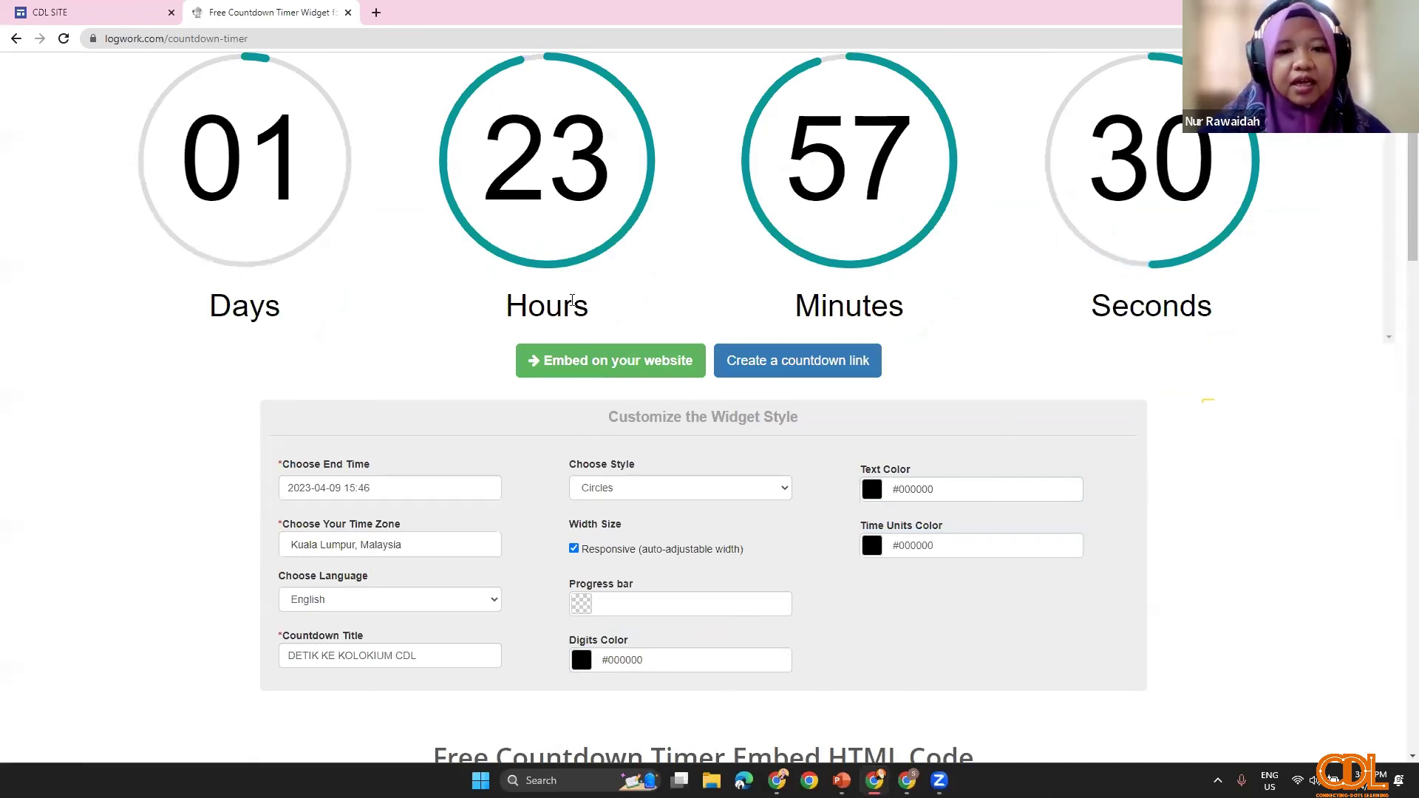
# Step: Generate the countdown's embed code and copy it
pyautogui.scroll(2, 597, 510)
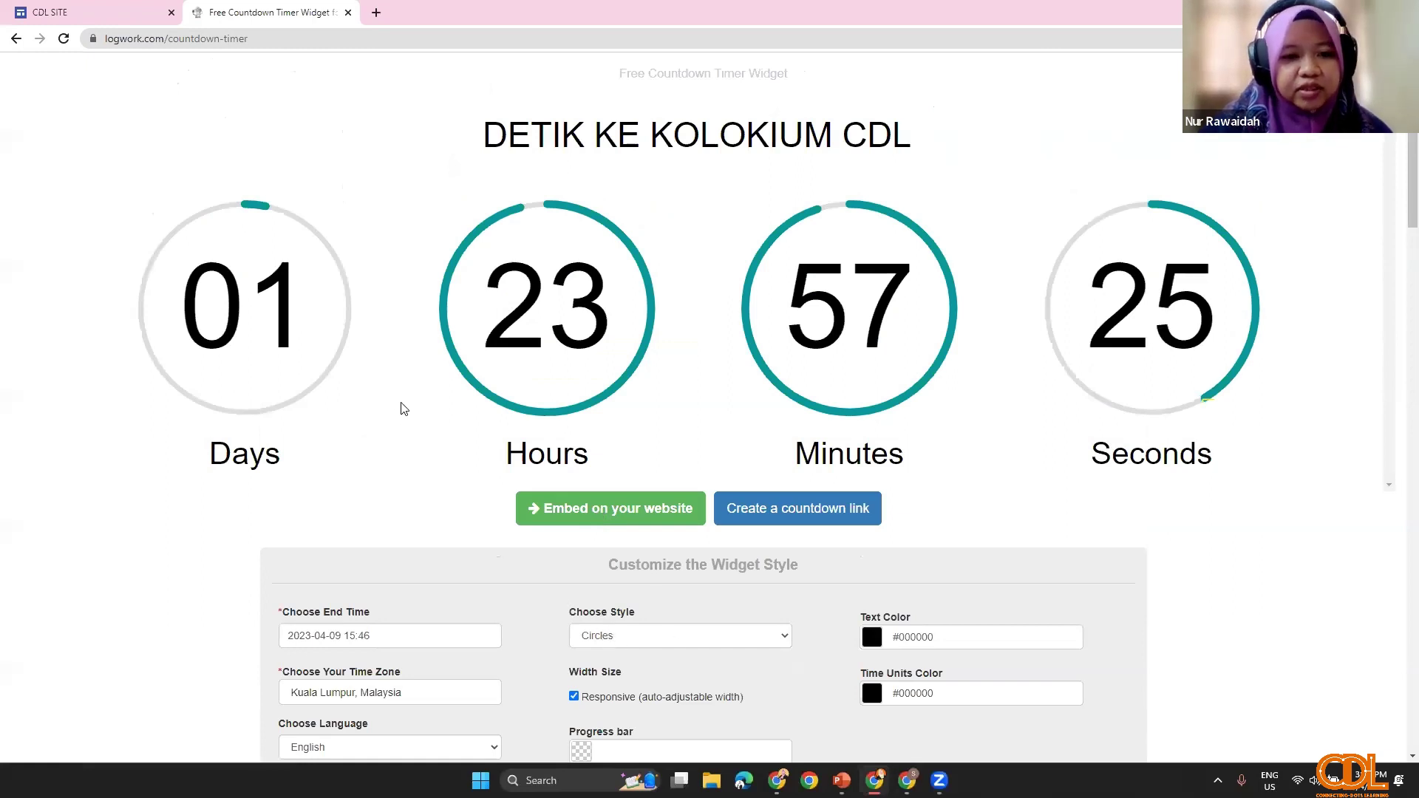
pyautogui.press('Return')
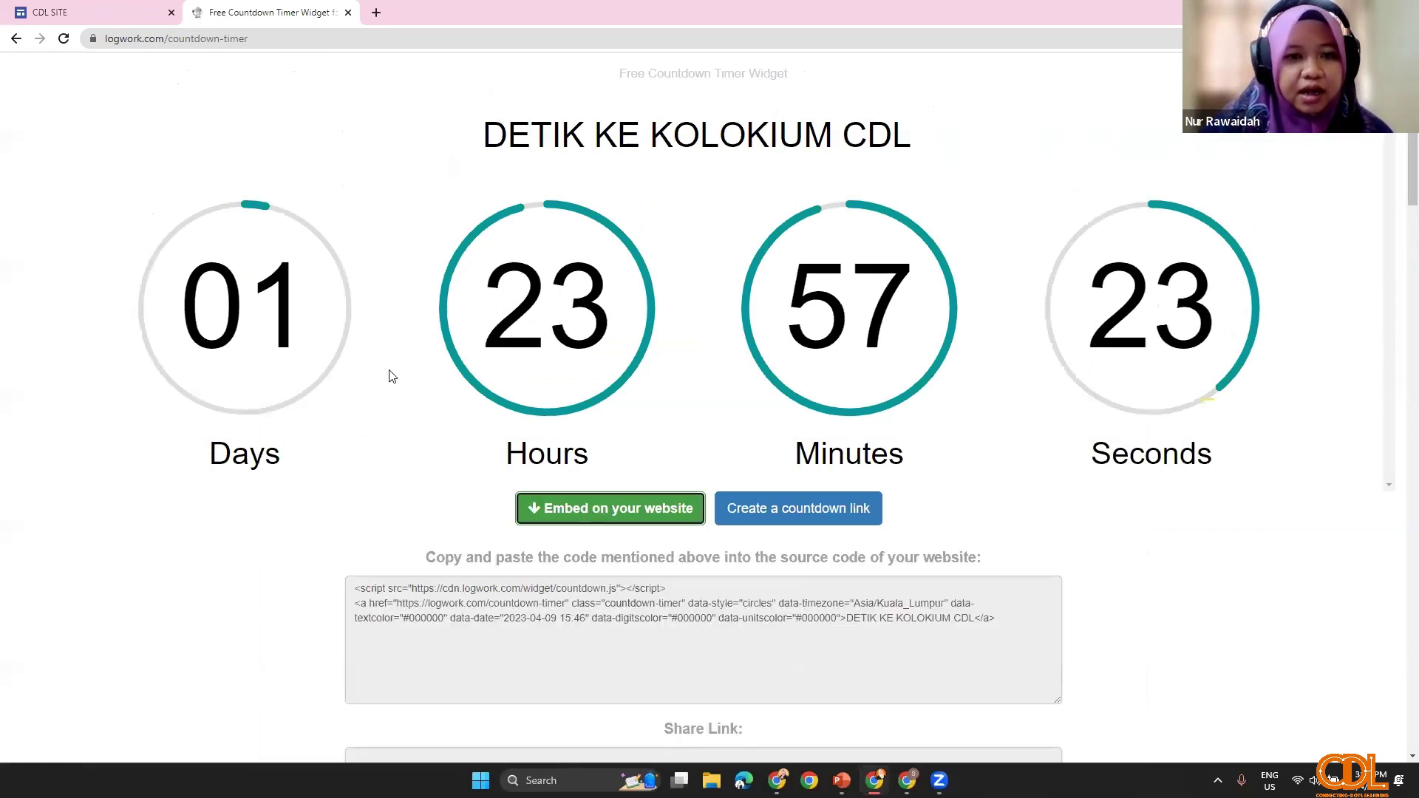
pyautogui.scroll(-3, 1007, 408)
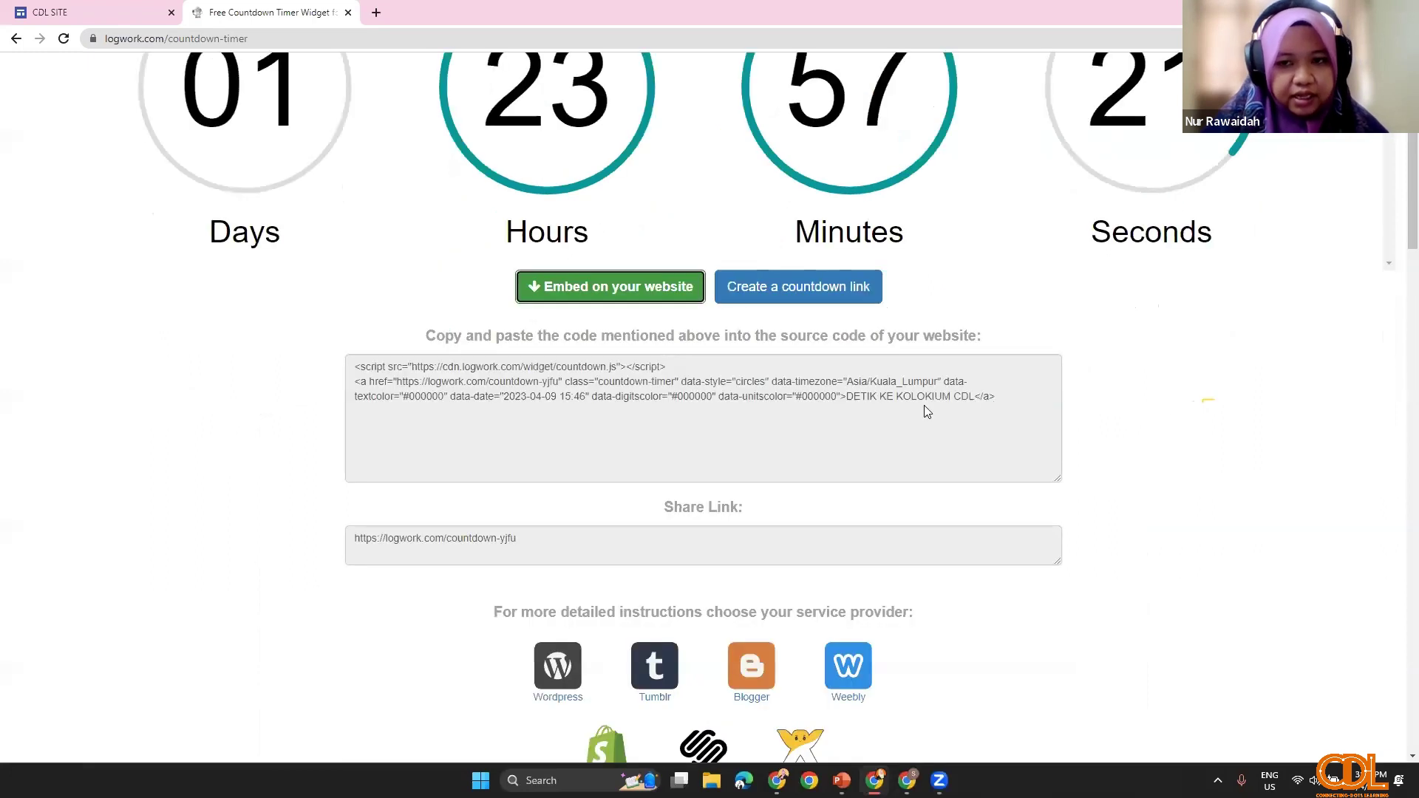
pyautogui.click(548, 397)
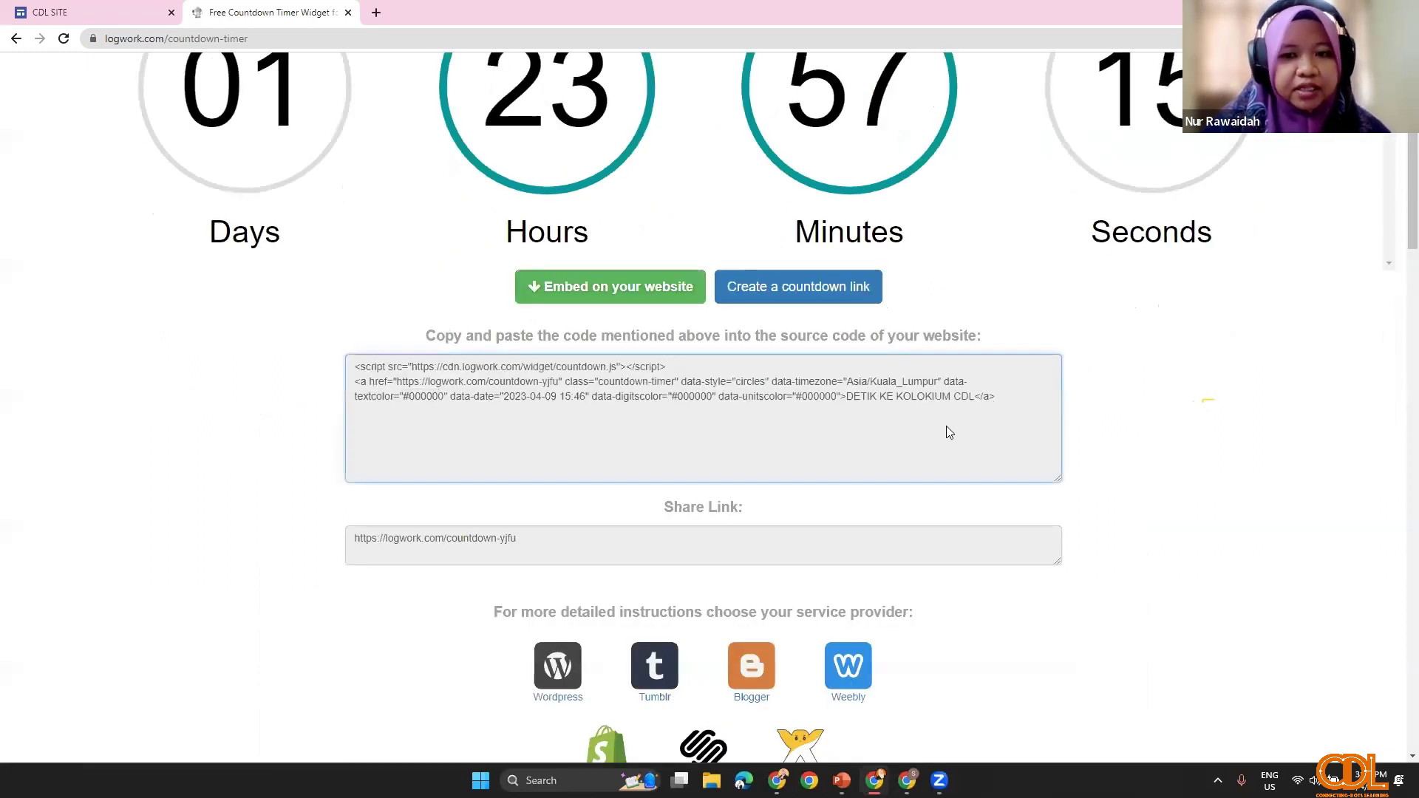
pyautogui.rightClick(548, 405)
pyautogui.click(548, 405)
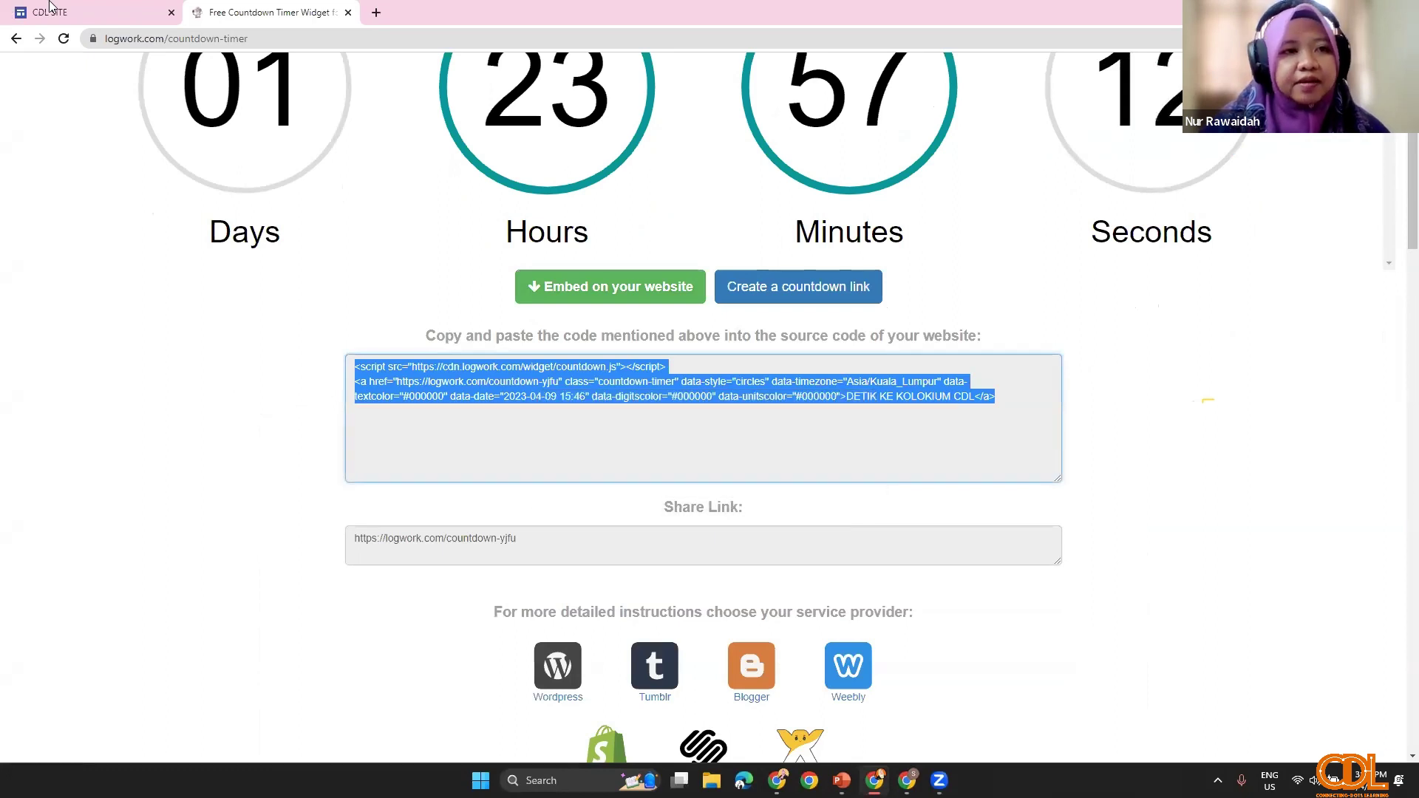
# Step: Paste the countdown embed code in a new Google Sites embed and insert it on the page
pyautogui.click(87, 15)
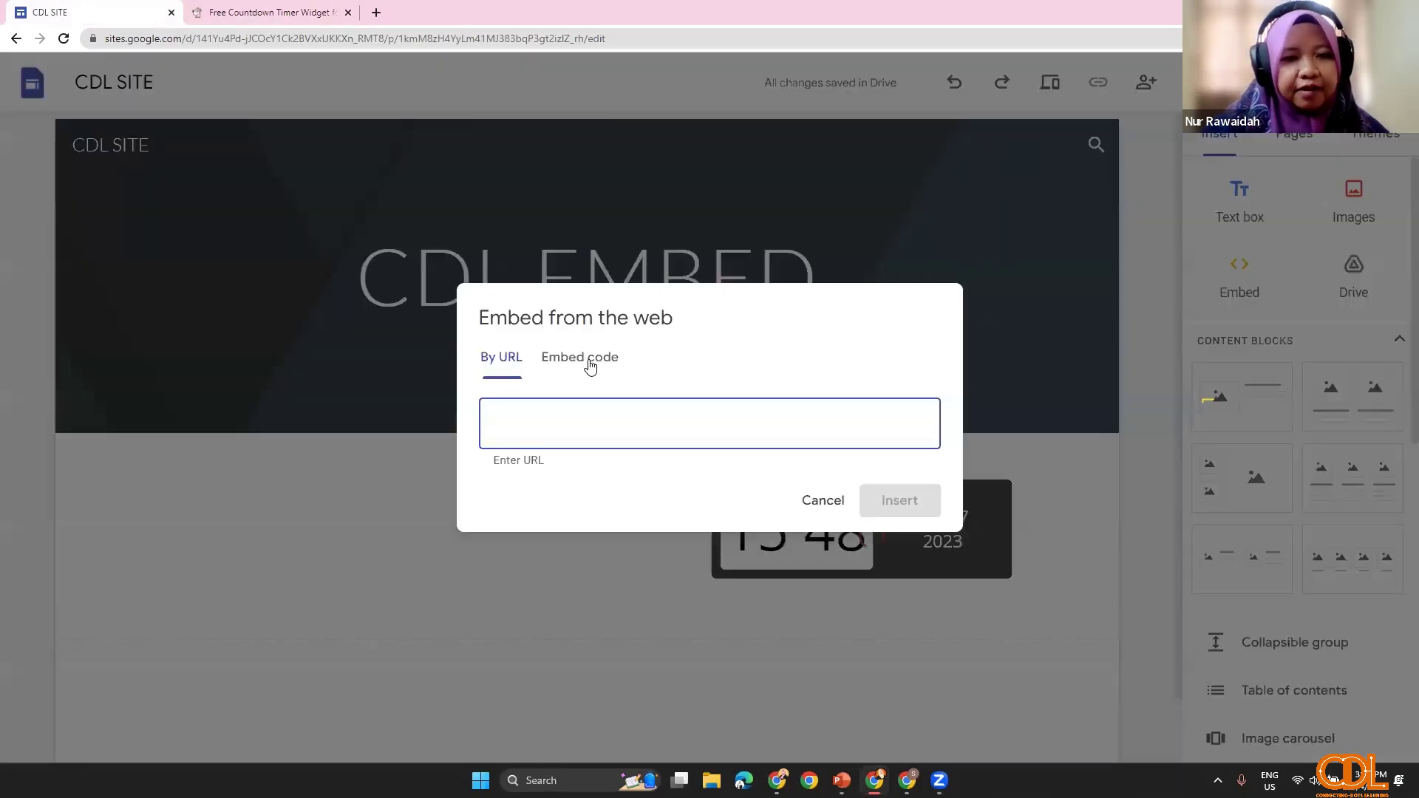
pyautogui.moveTo(590, 365); pyautogui.dragTo(579, 403)
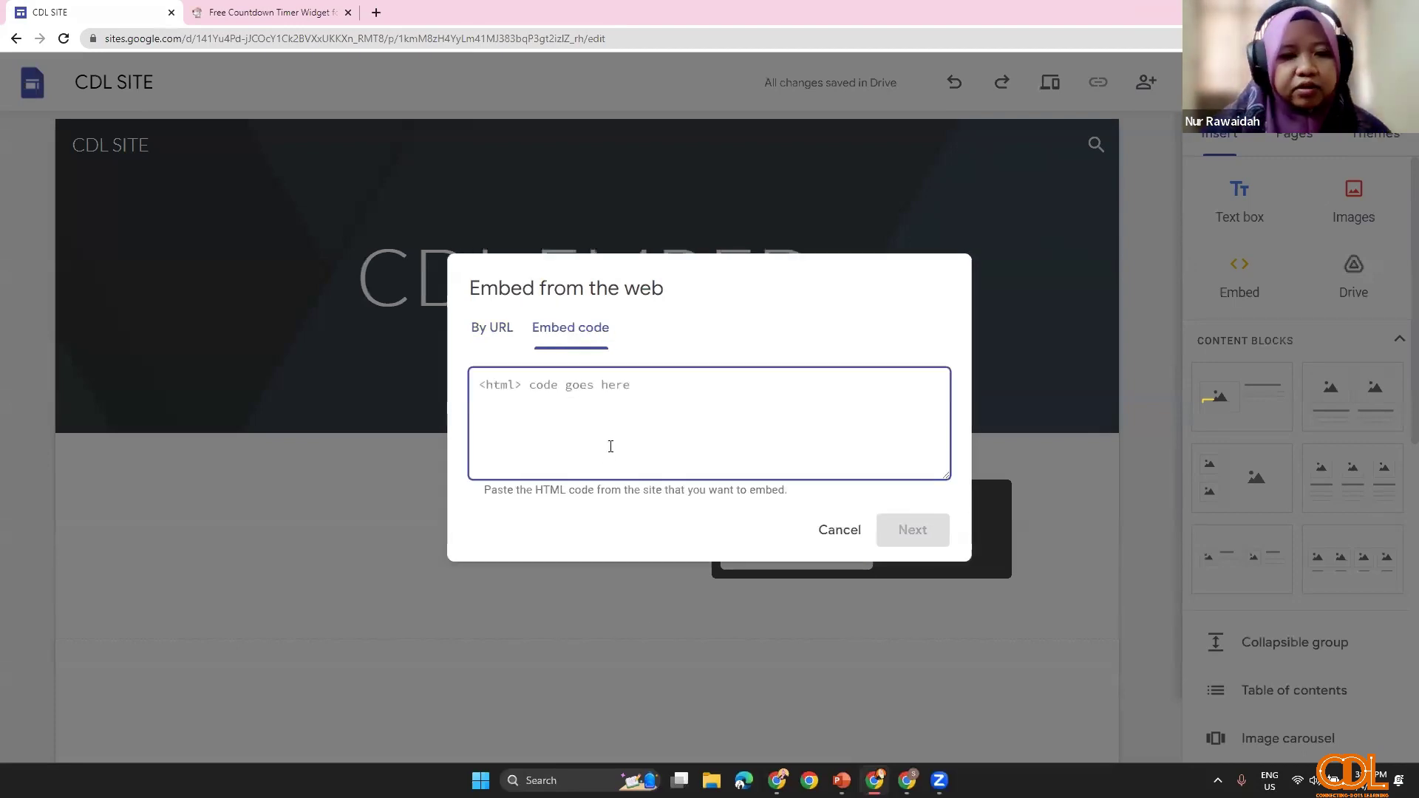
pyautogui.hotkey('ctrl', 'v')
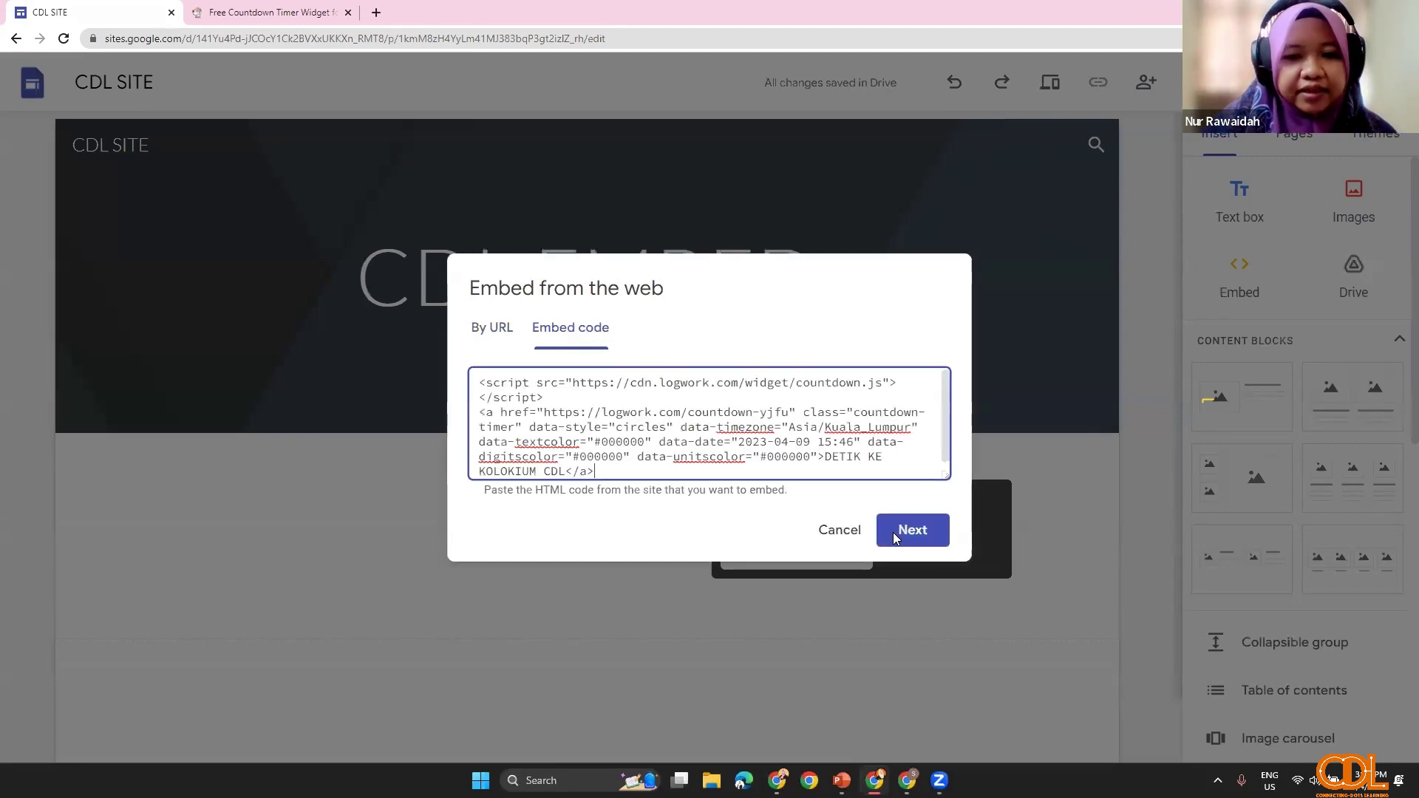
pyautogui.click(894, 536)
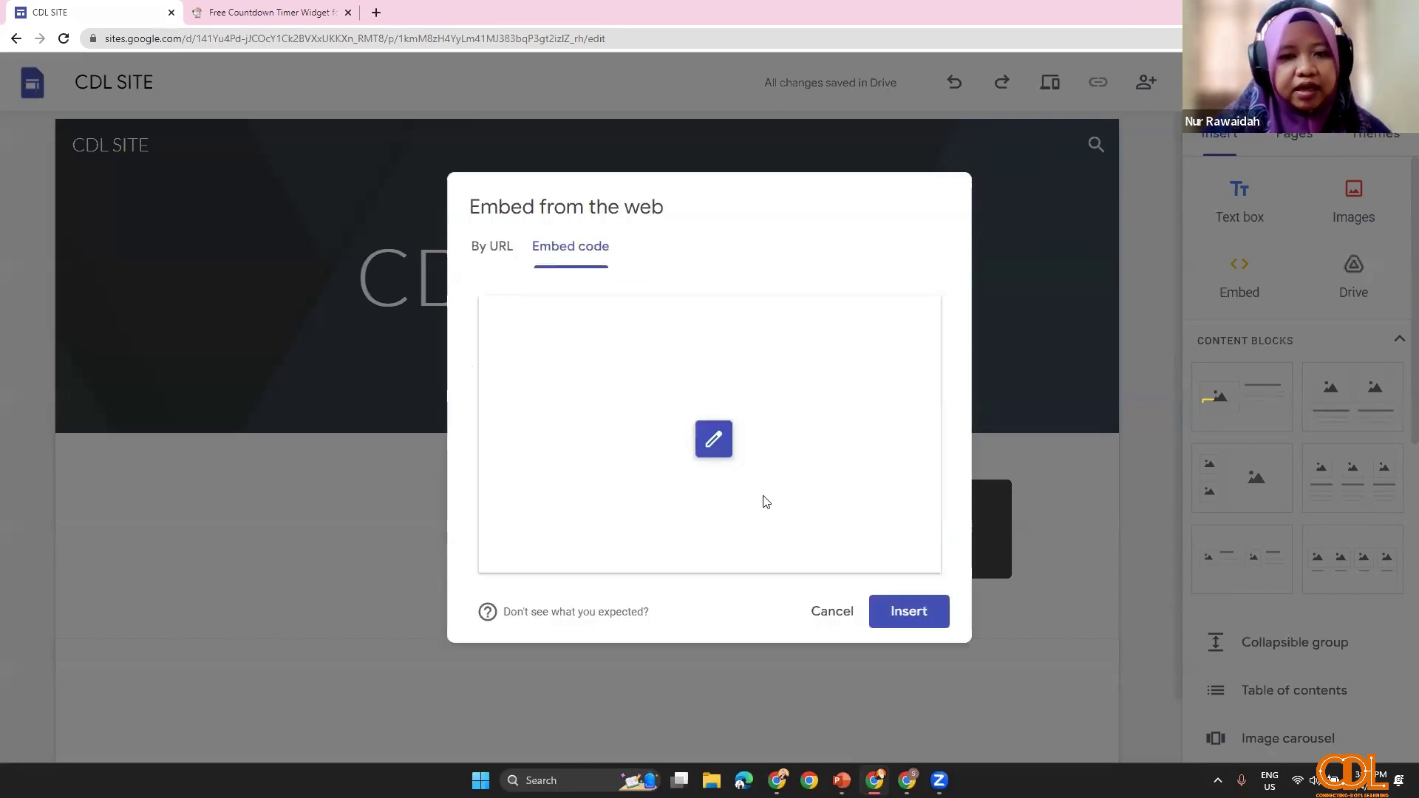
pyautogui.click(909, 613)
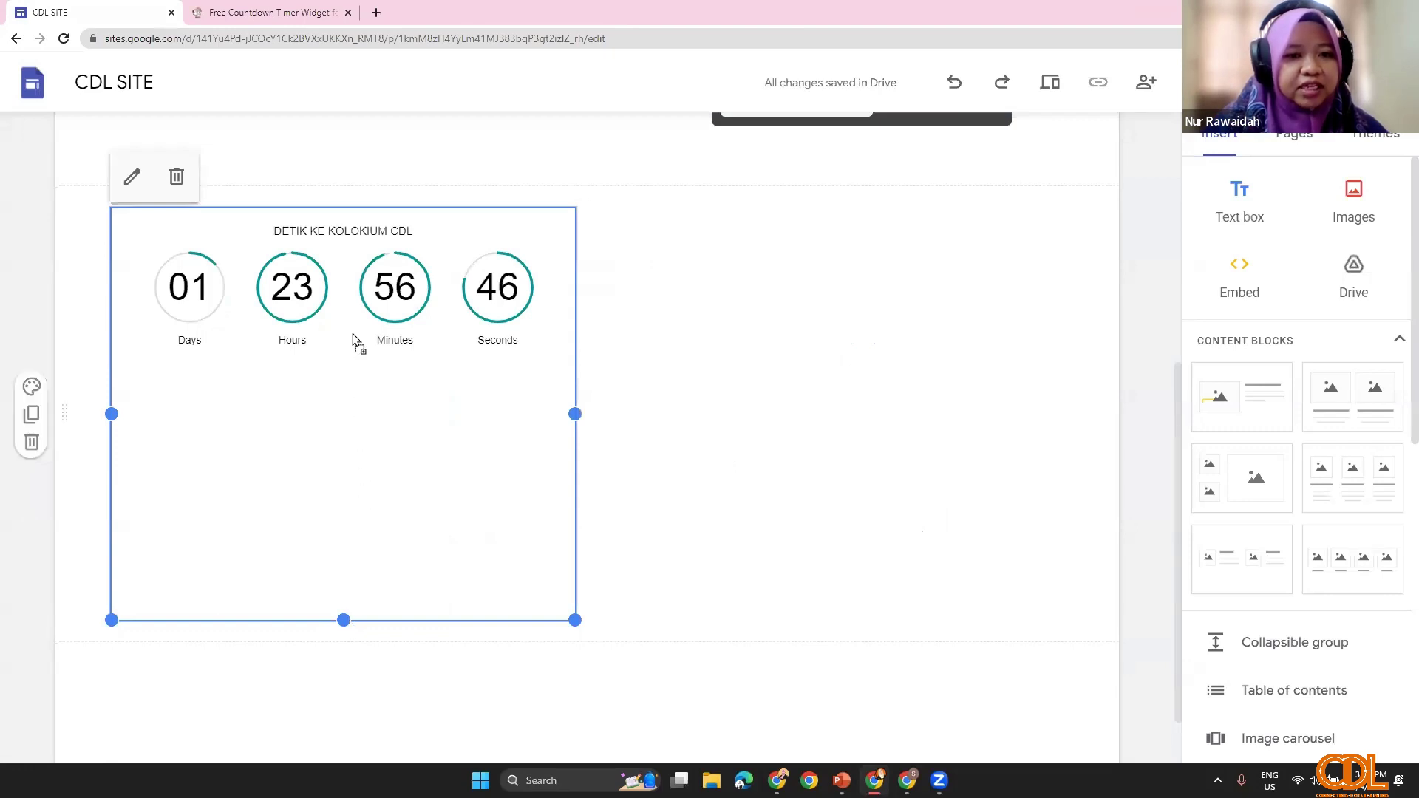
# Step: Place the countdown beside the clock and widen it using its resize handles
pyautogui.moveTo(353, 334); pyautogui.dragTo(343, 550)
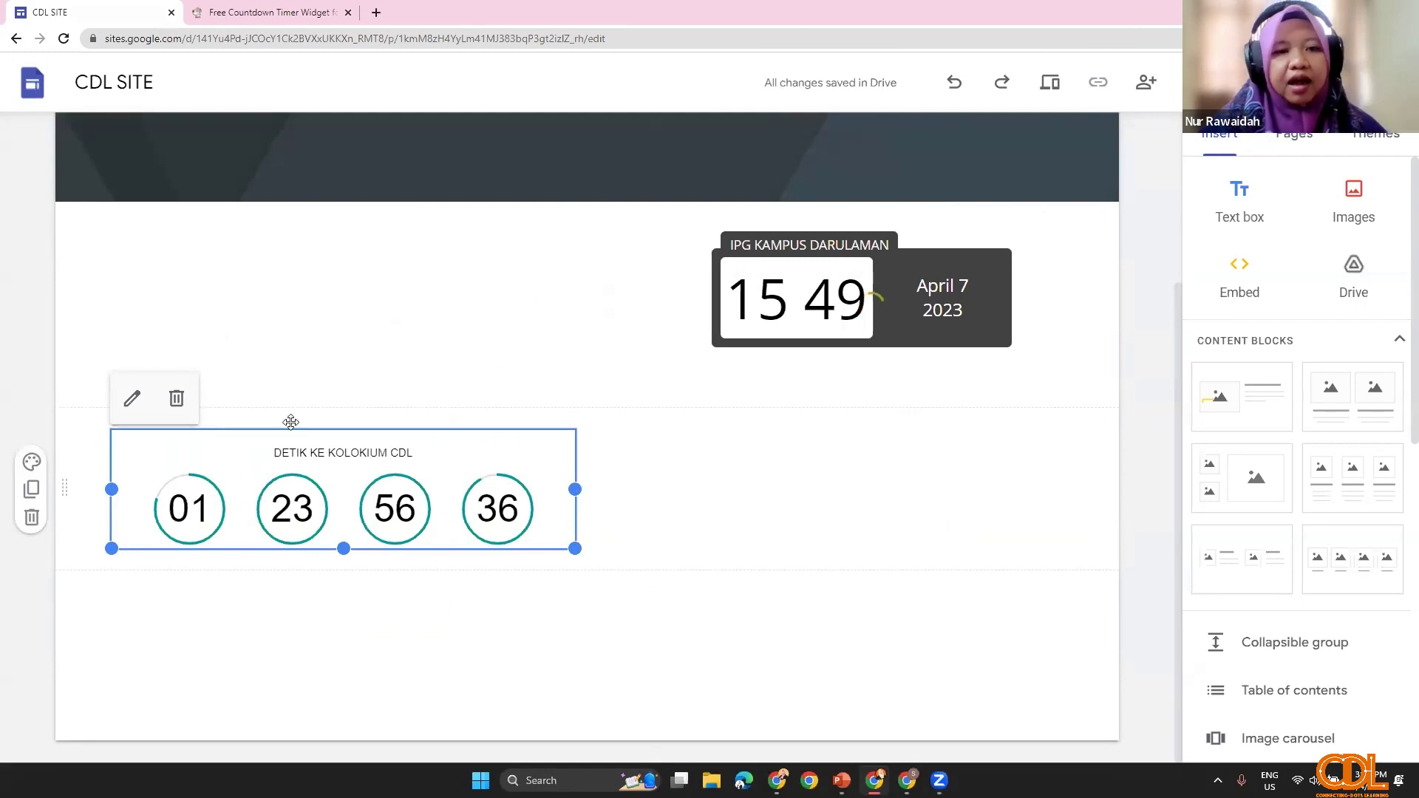
pyautogui.hotkey('ctrl', 'z')
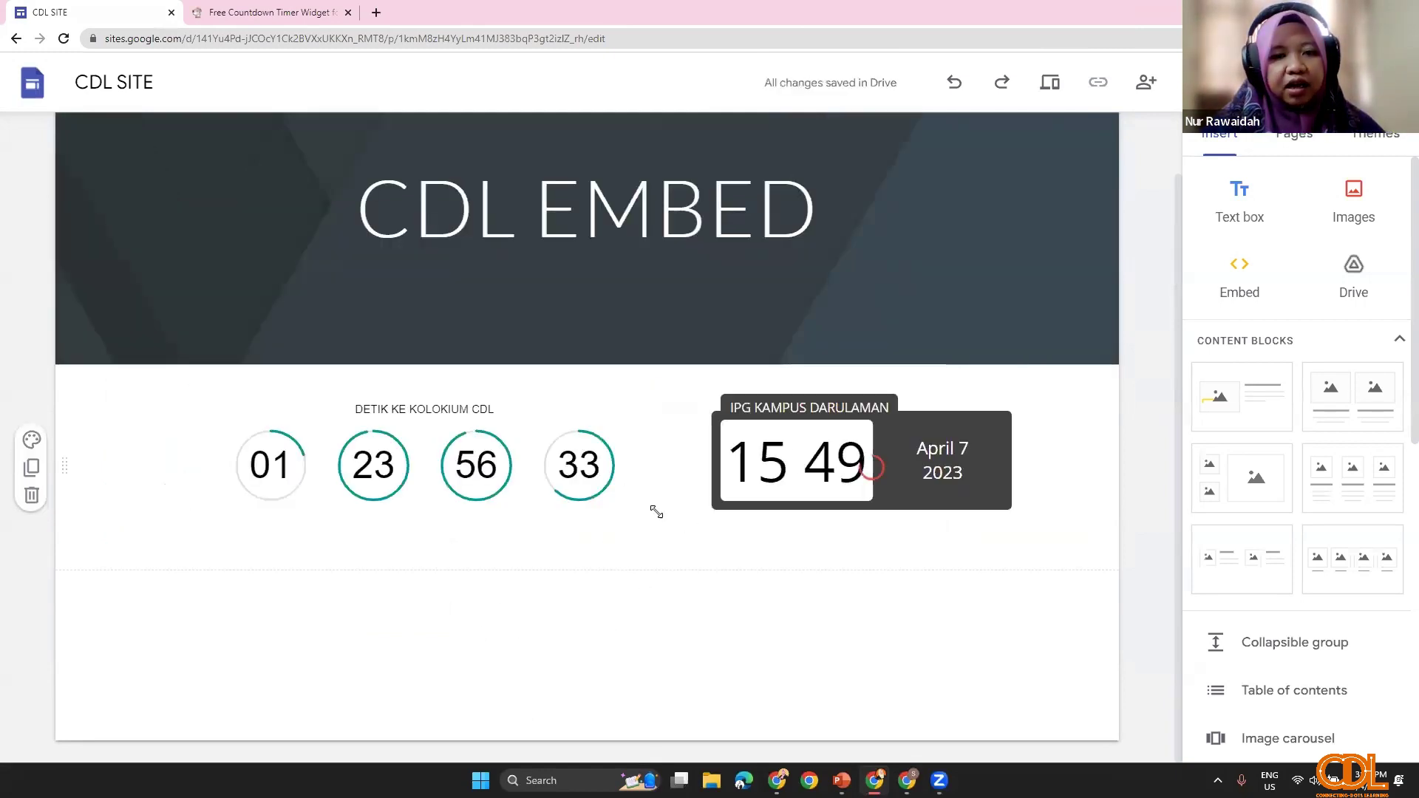
pyautogui.click(657, 511)
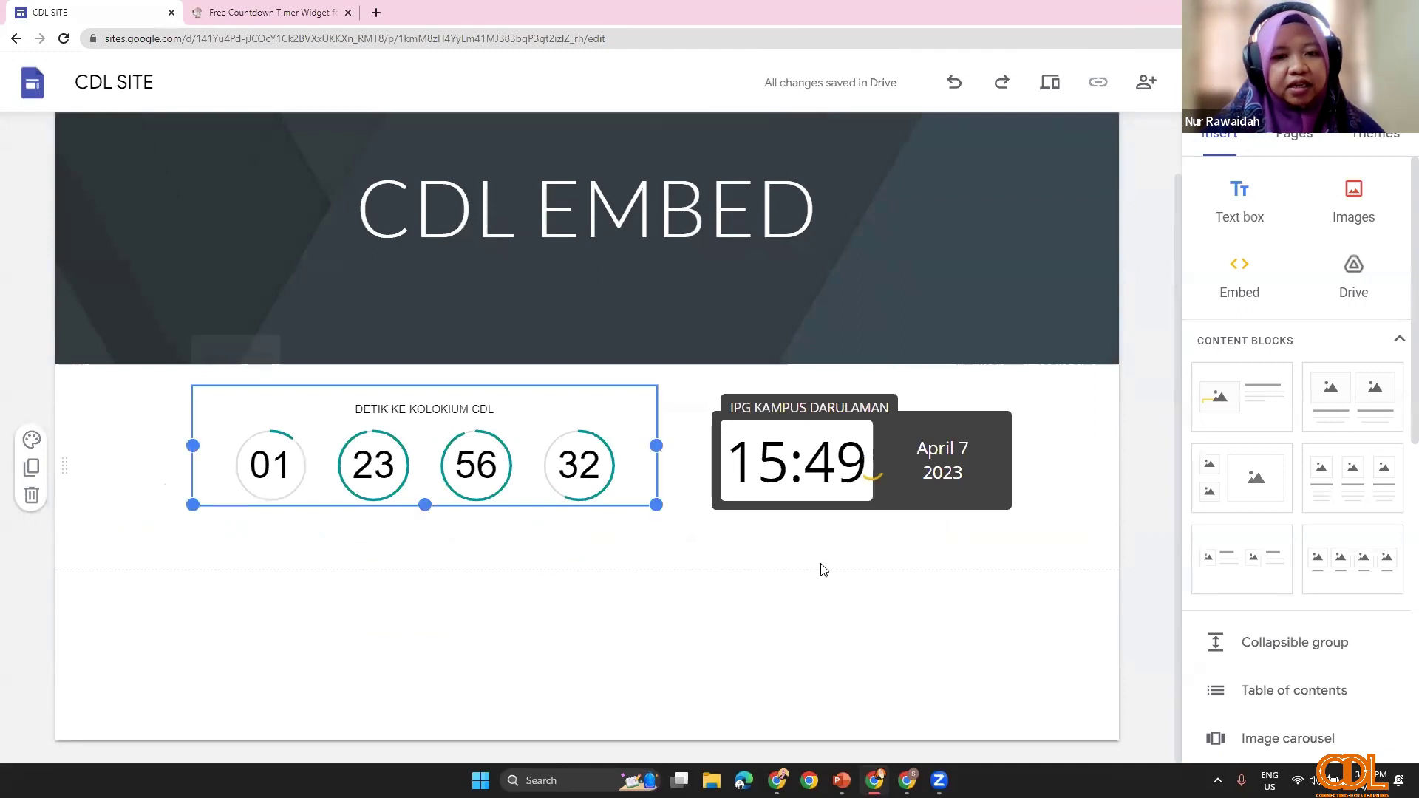
pyautogui.moveTo(656, 505); pyautogui.dragTo(660, 559)
pyautogui.moveTo(562, 569); pyautogui.dragTo(838, 578)
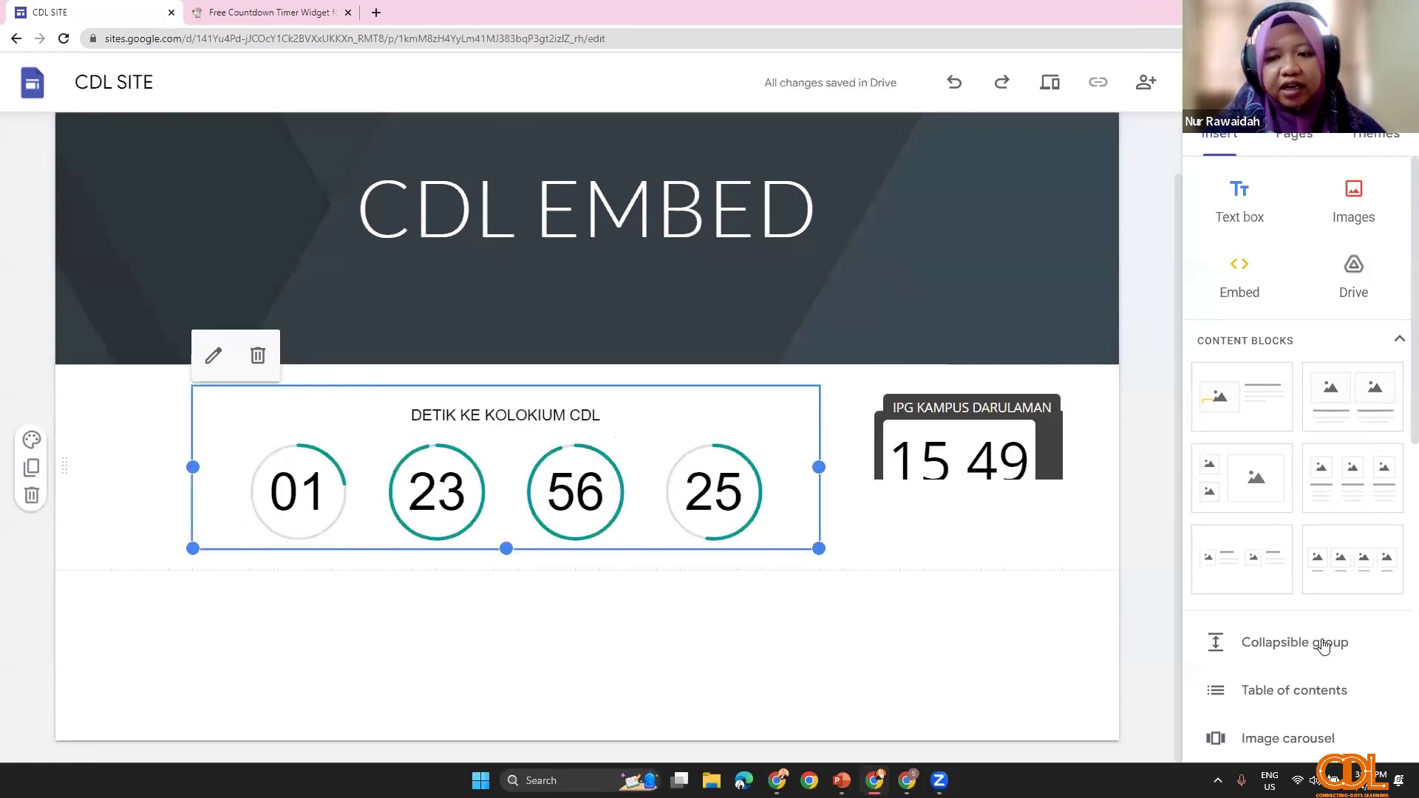
pyautogui.scroll(-3, 1291, 640)
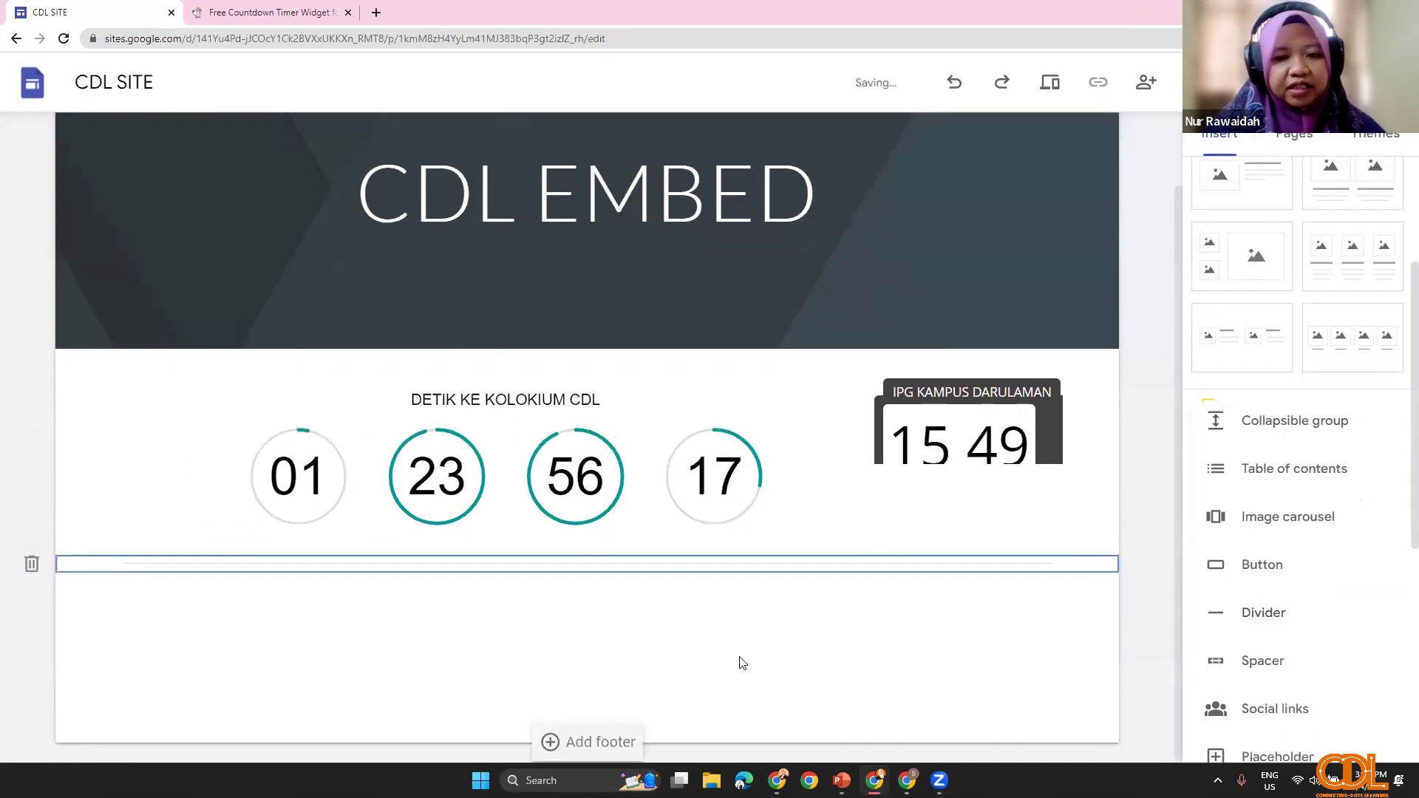
pyautogui.scroll(1, 723, 653)
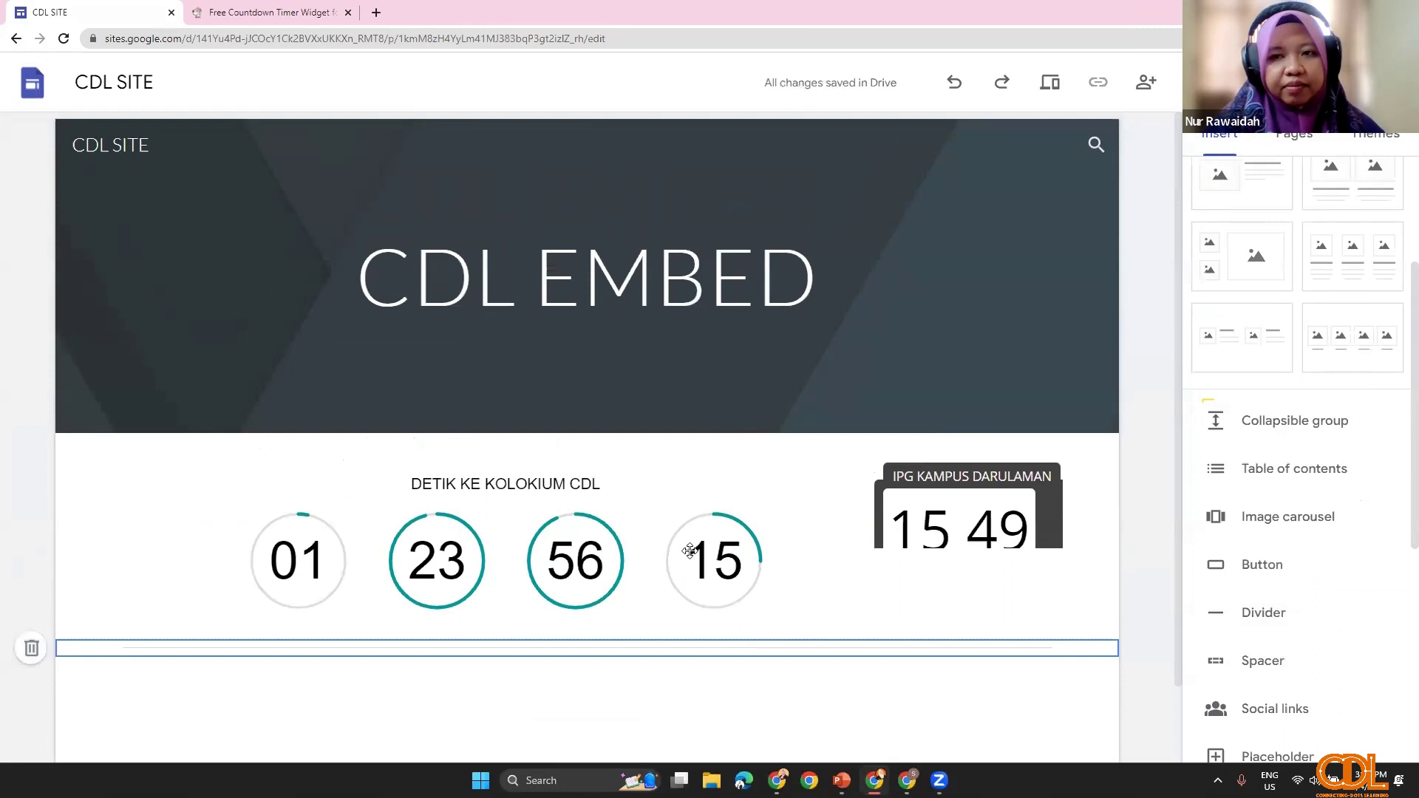
# Step: Apply the Level theme to the CDL SITE
pyautogui.scroll(-1, 1168, 399)
pyautogui.click(1393, 151)
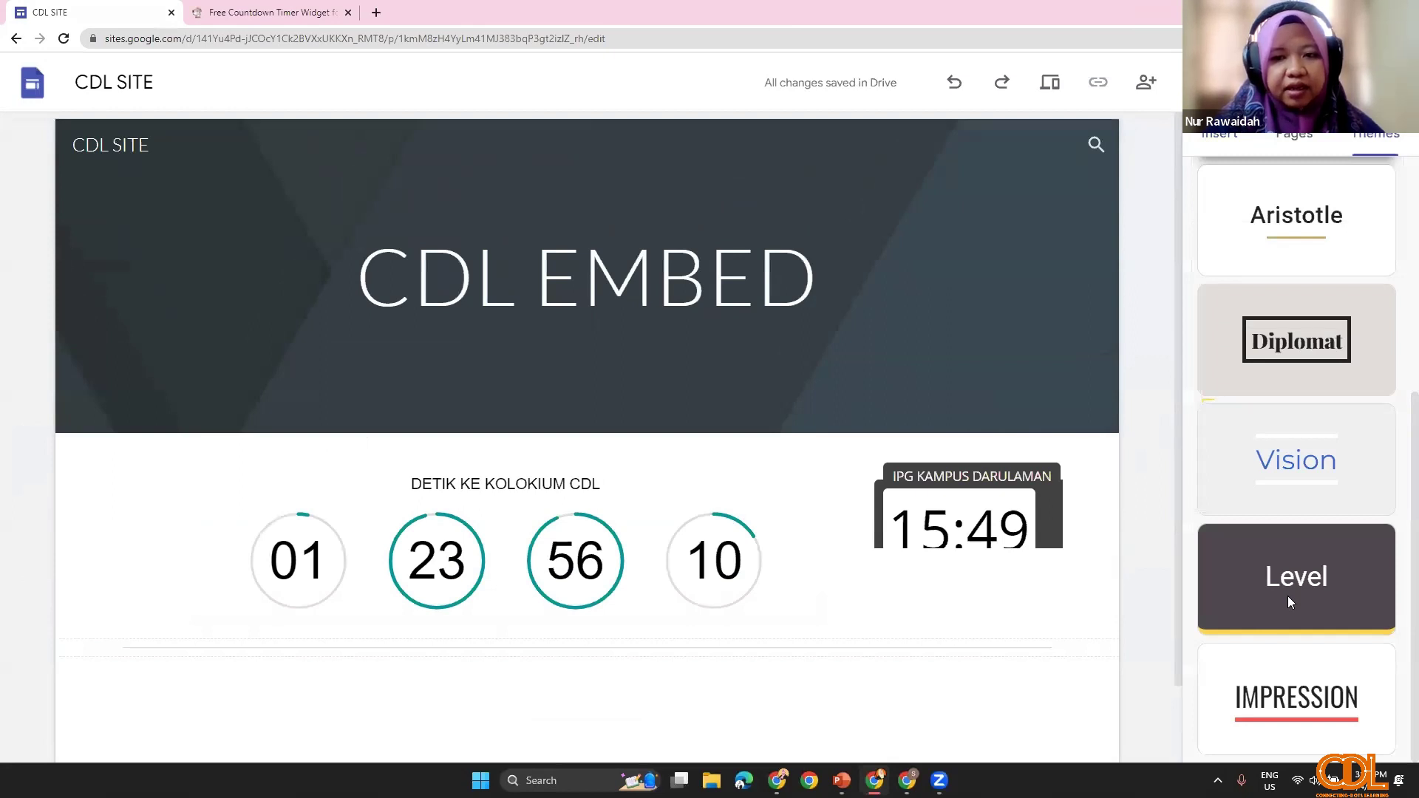
pyautogui.click(1287, 596)
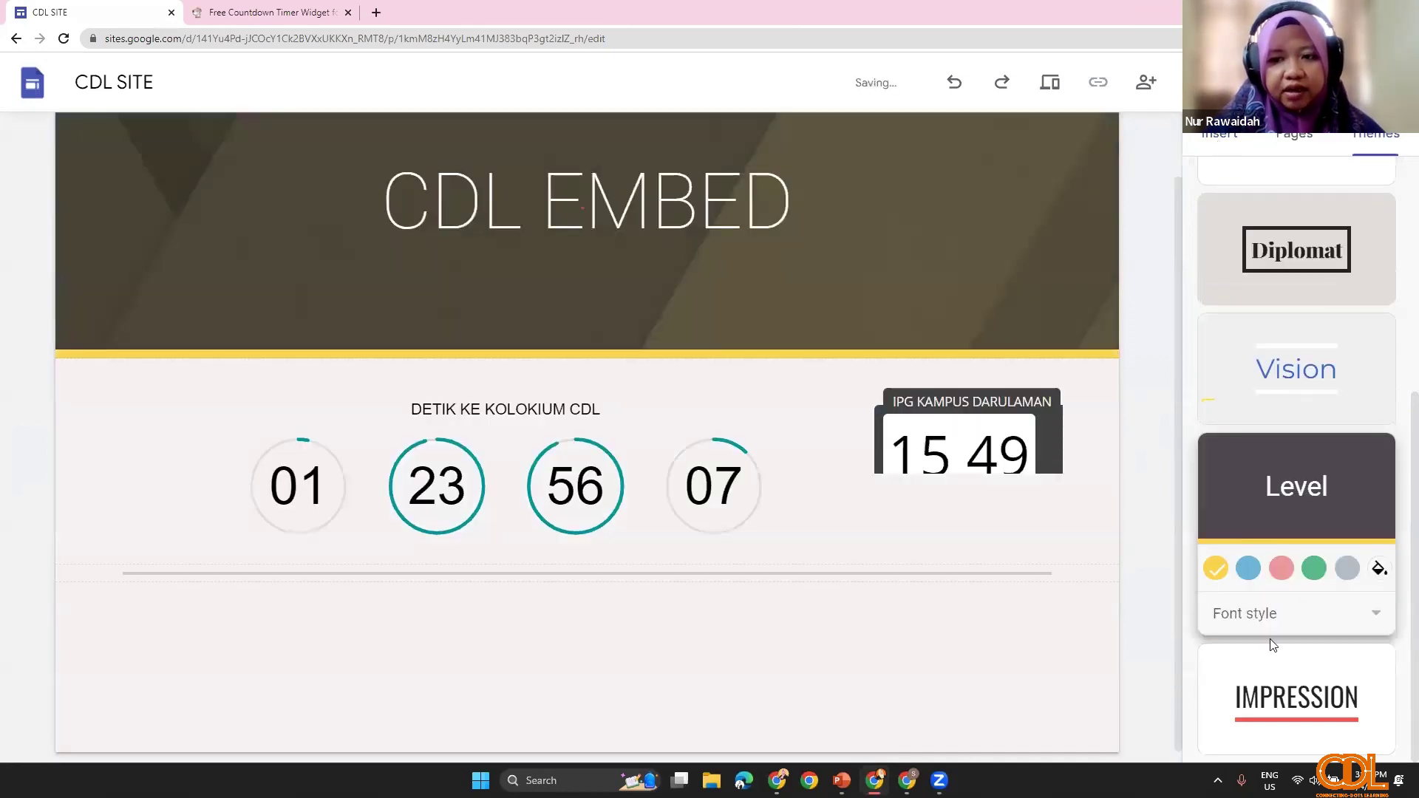
# Step: Delete the accidentally added divider section and reselect the countdown embed
pyautogui.click(1257, 539)
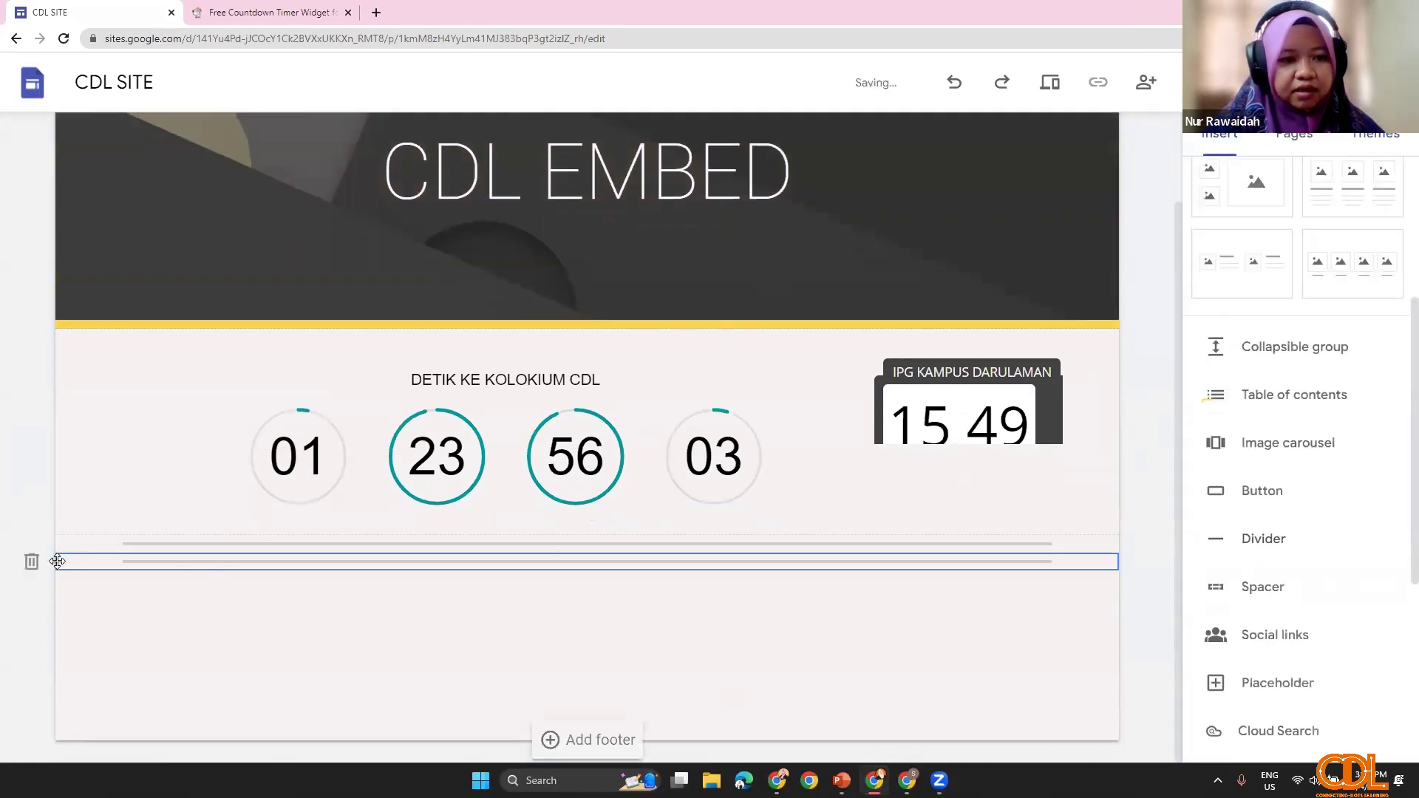
pyautogui.click(30, 563)
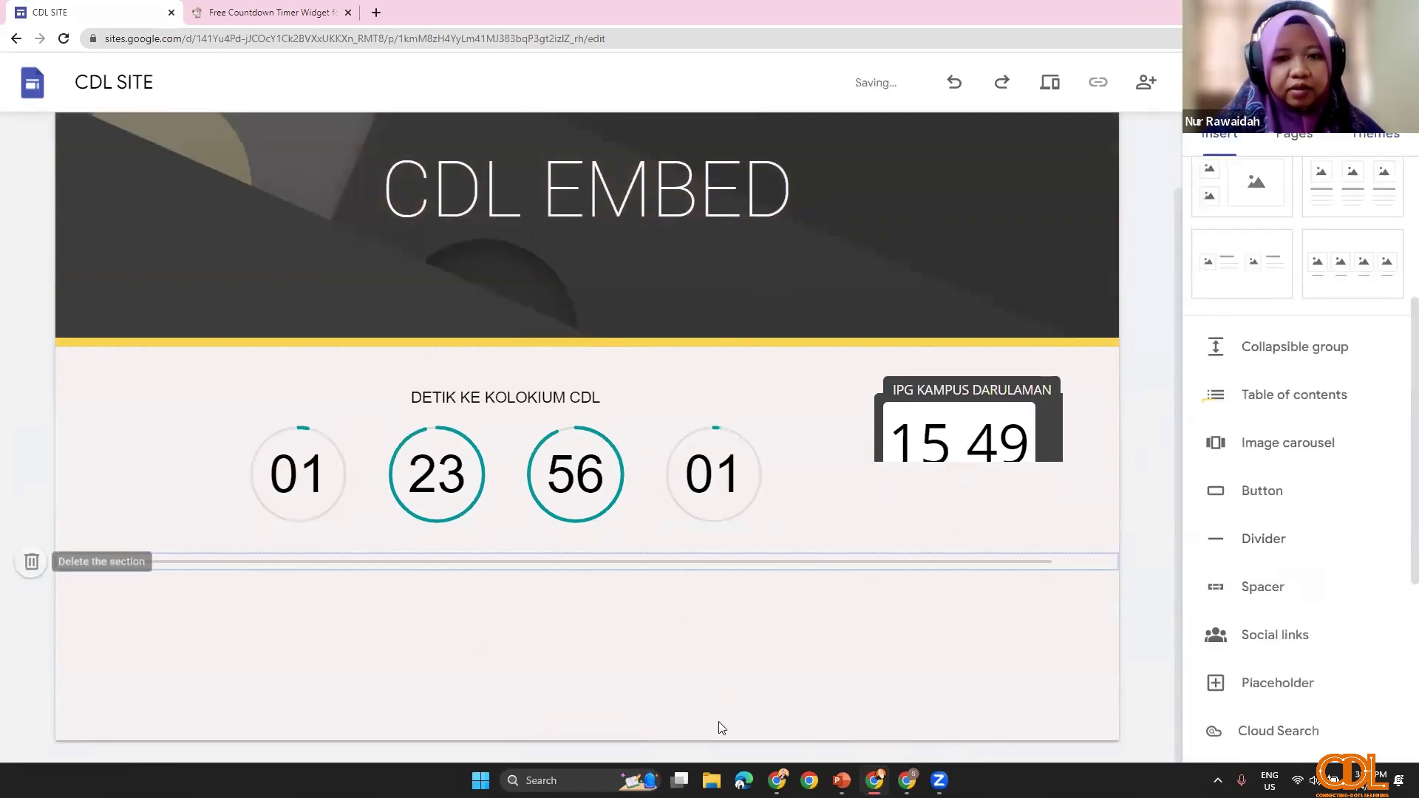
pyautogui.scroll(1, 810, 677)
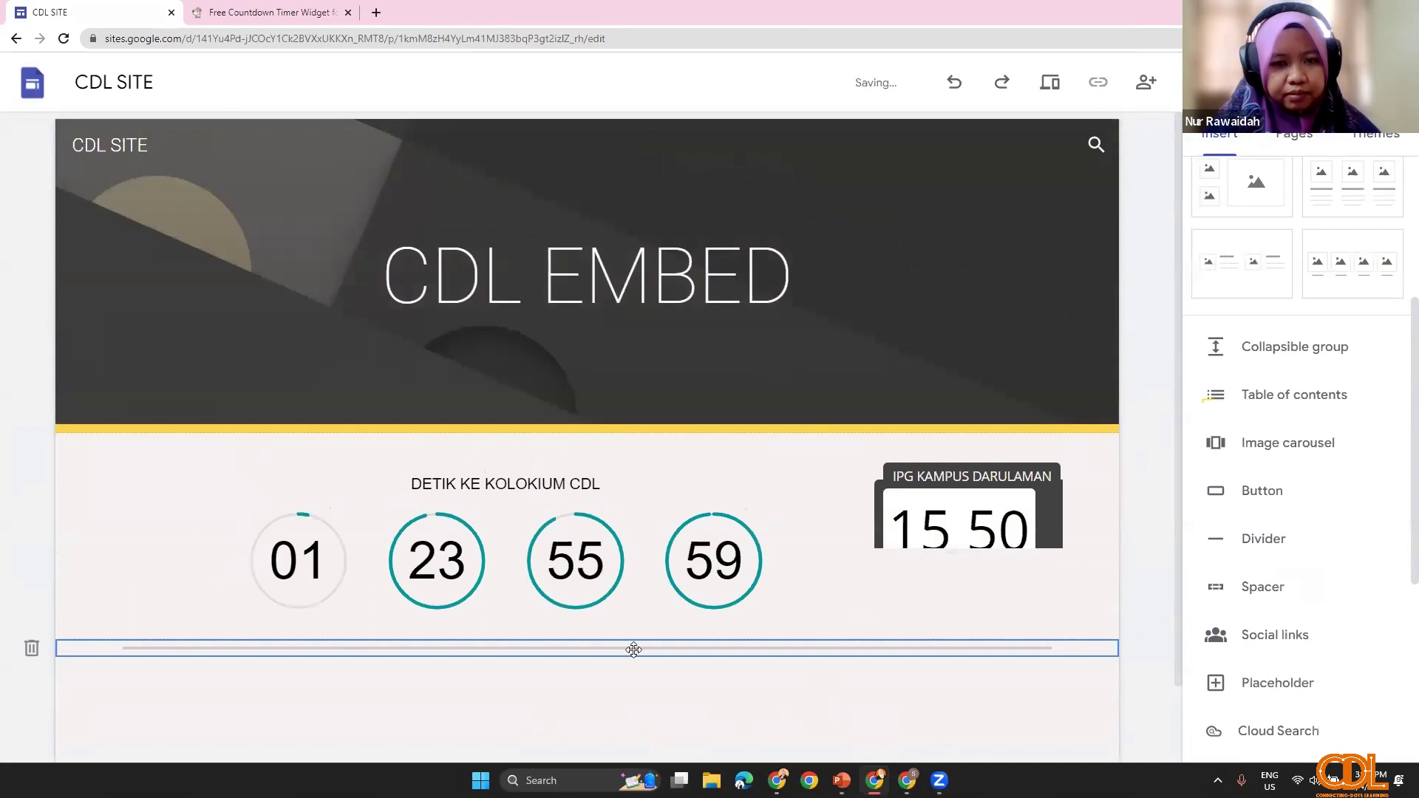
pyautogui.click(617, 540)
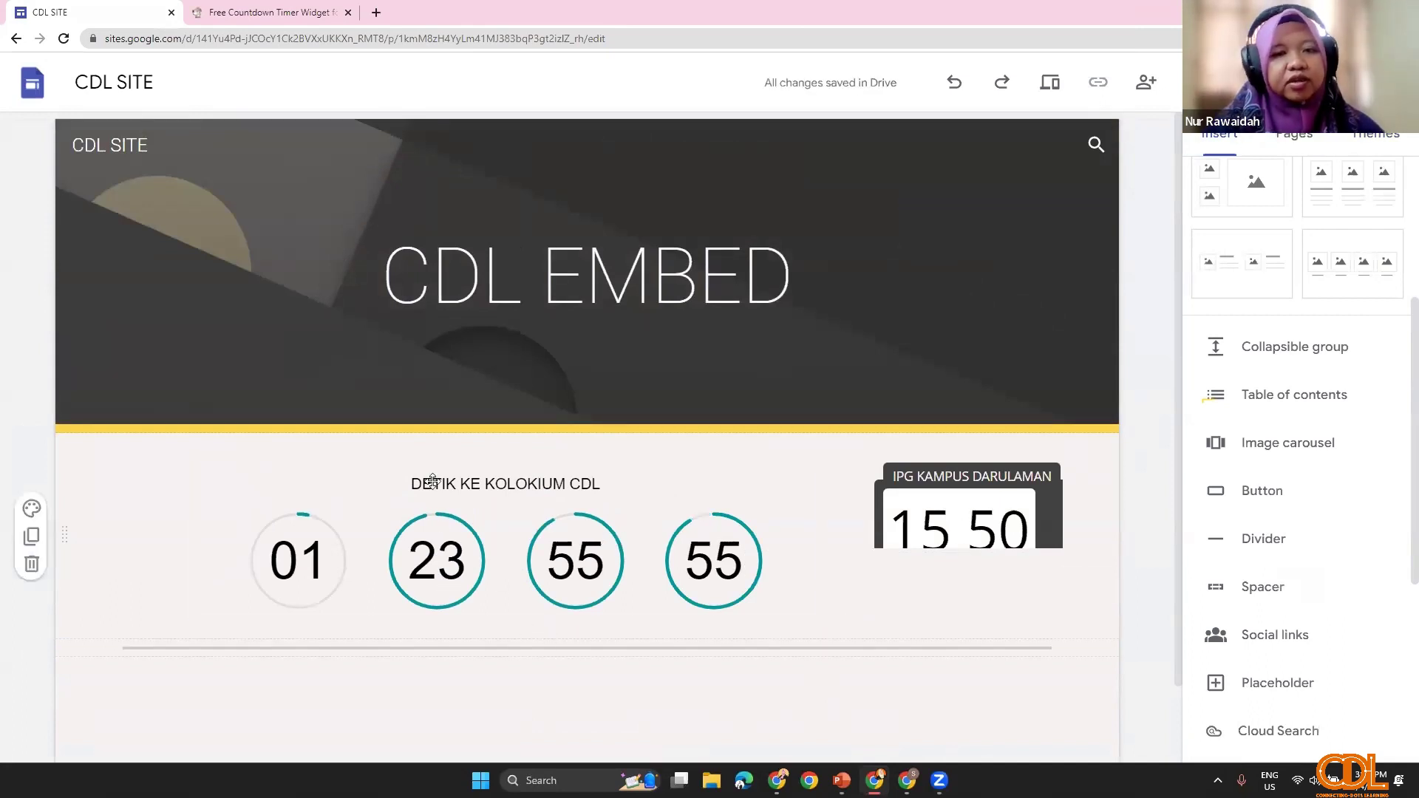
pyautogui.scroll(-1, 433, 481)
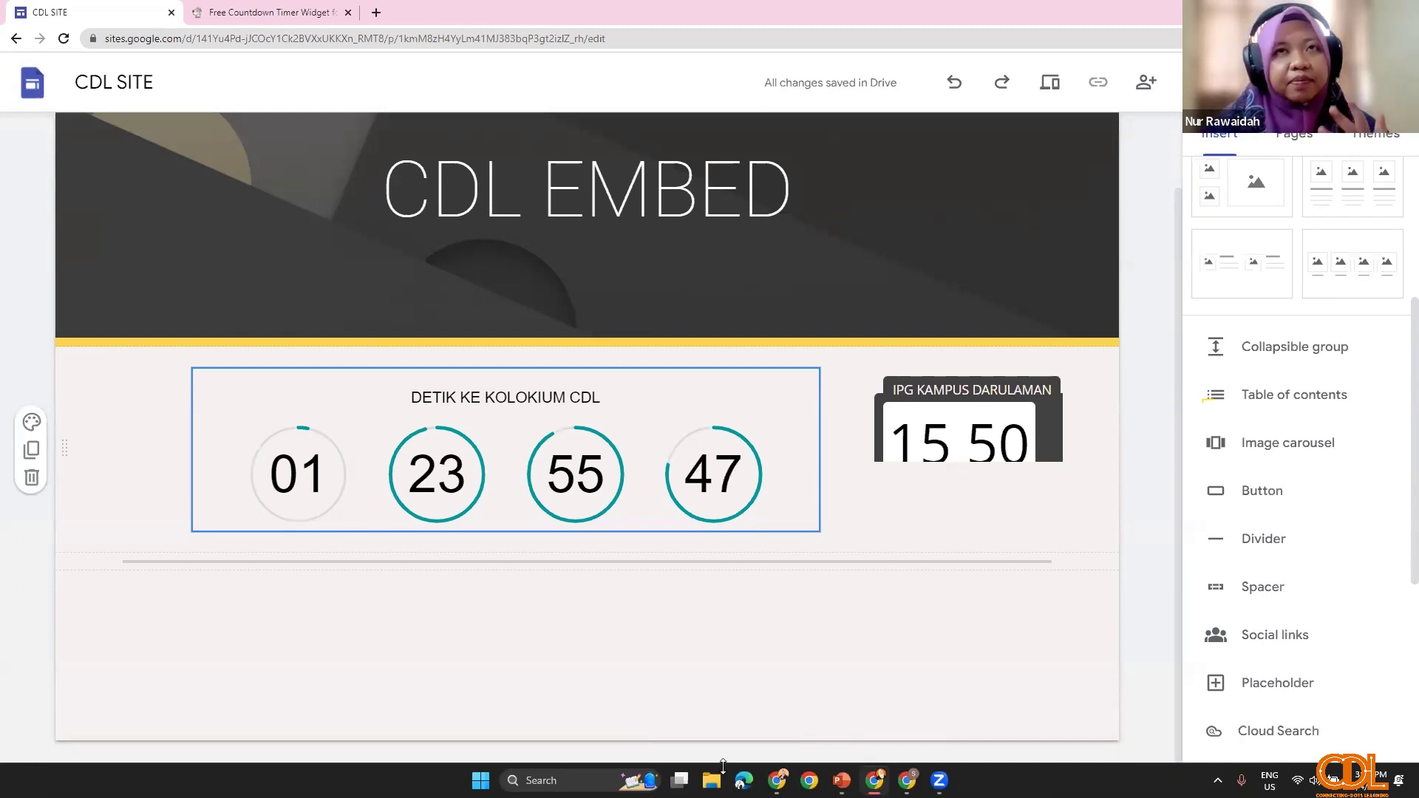
pyautogui.click(613, 668)
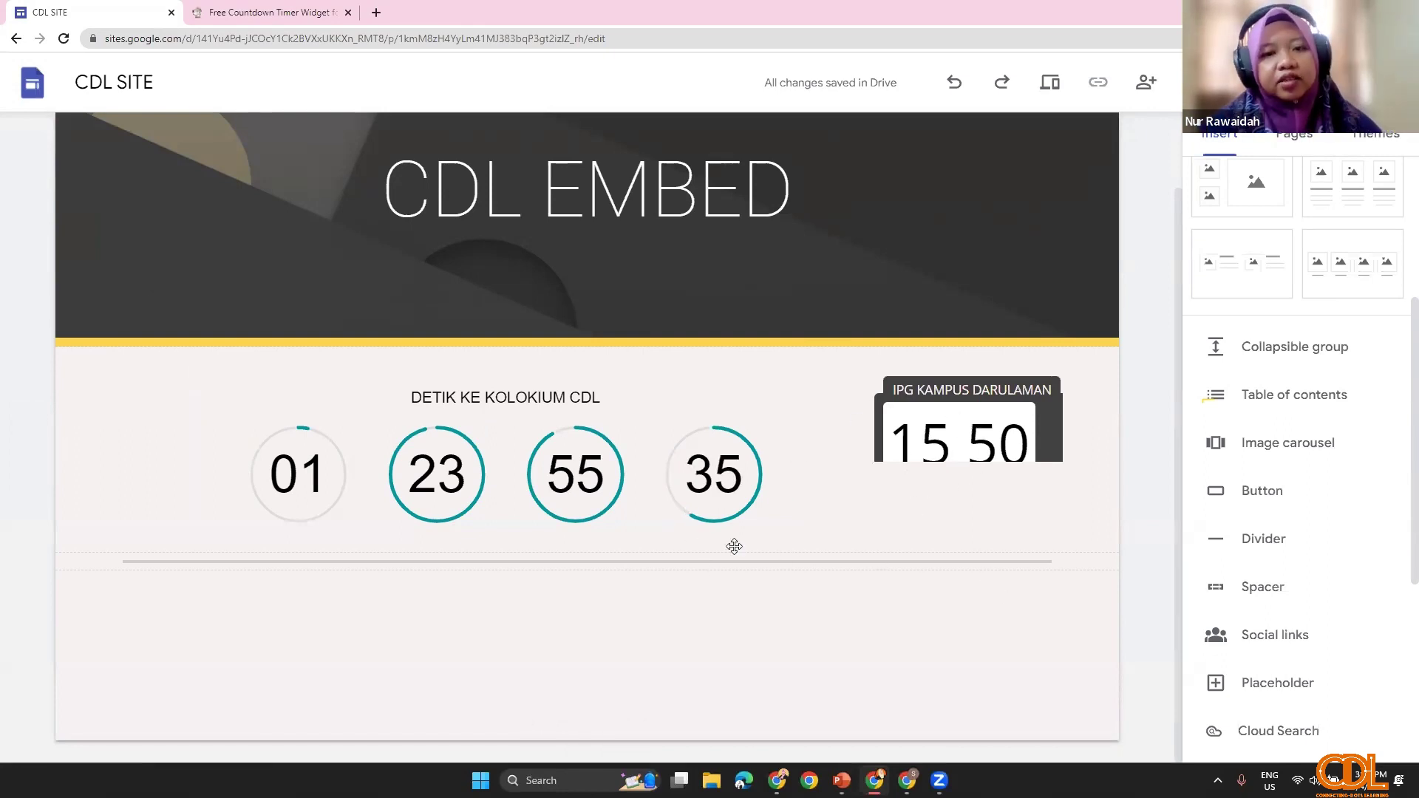
pyautogui.click(651, 509)
pyautogui.scroll(1, 643, 485)
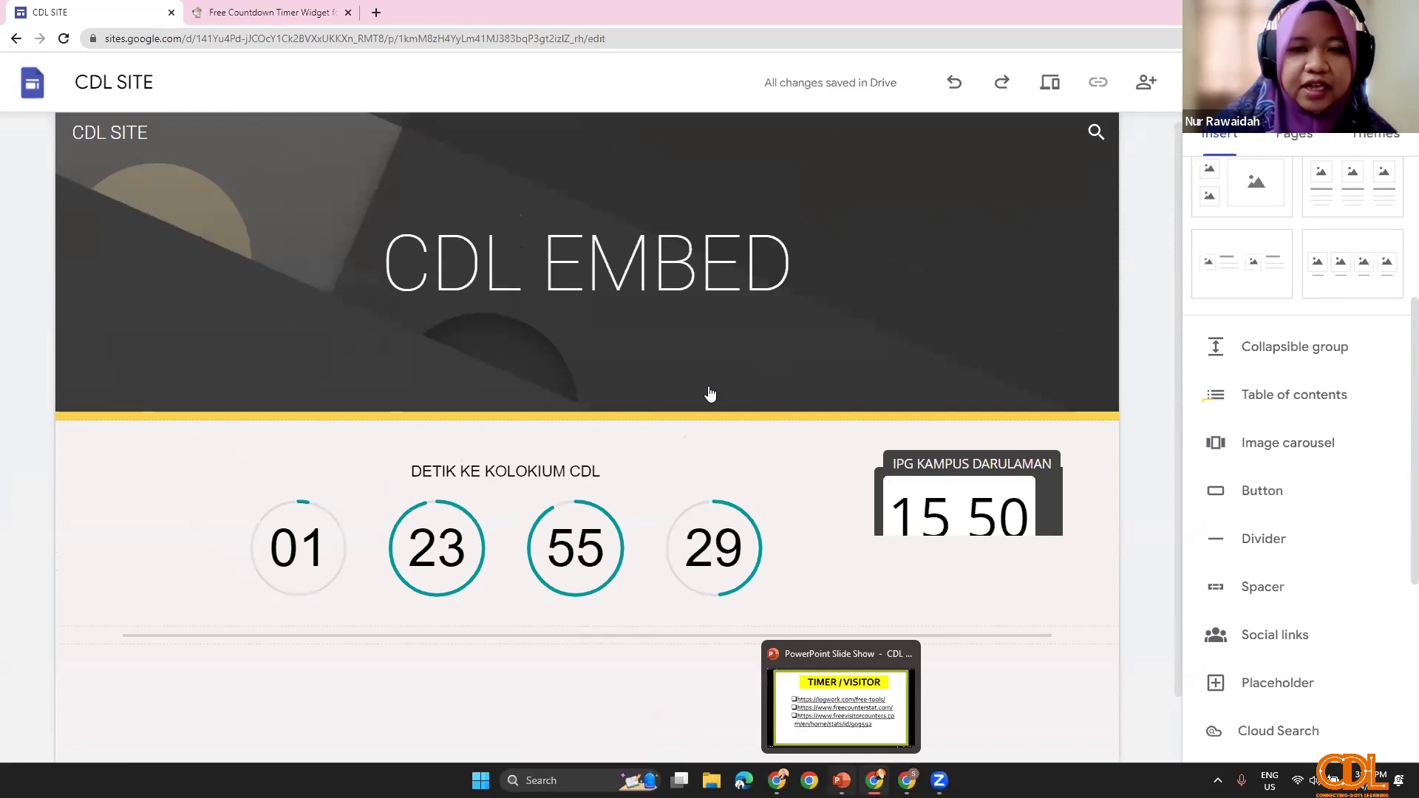
# Step: Follow the freecounterstat.com link on the PowerPoint TIMER / VISITOR slide
pyautogui.hotkey('alt', 'Tab')
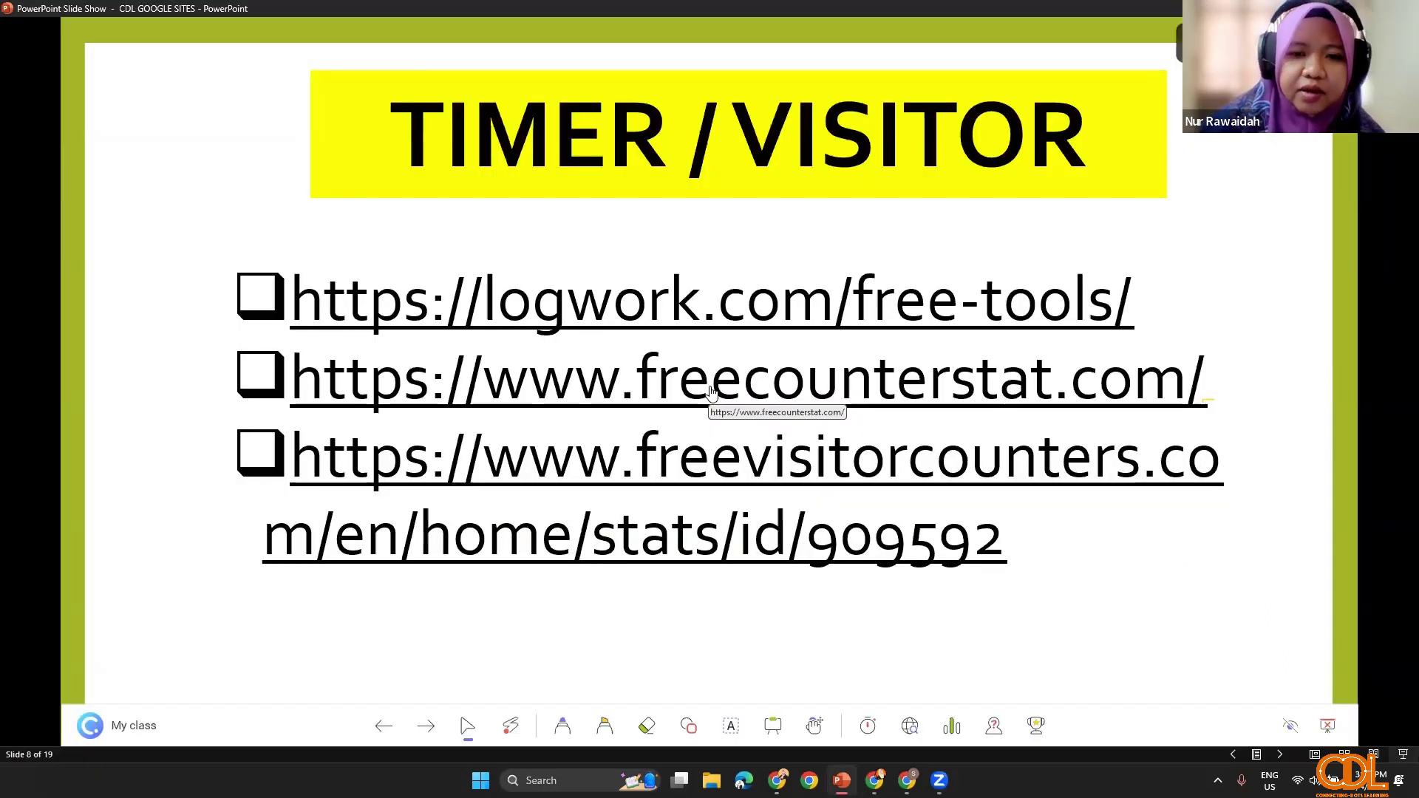
pyautogui.click(534, 401)
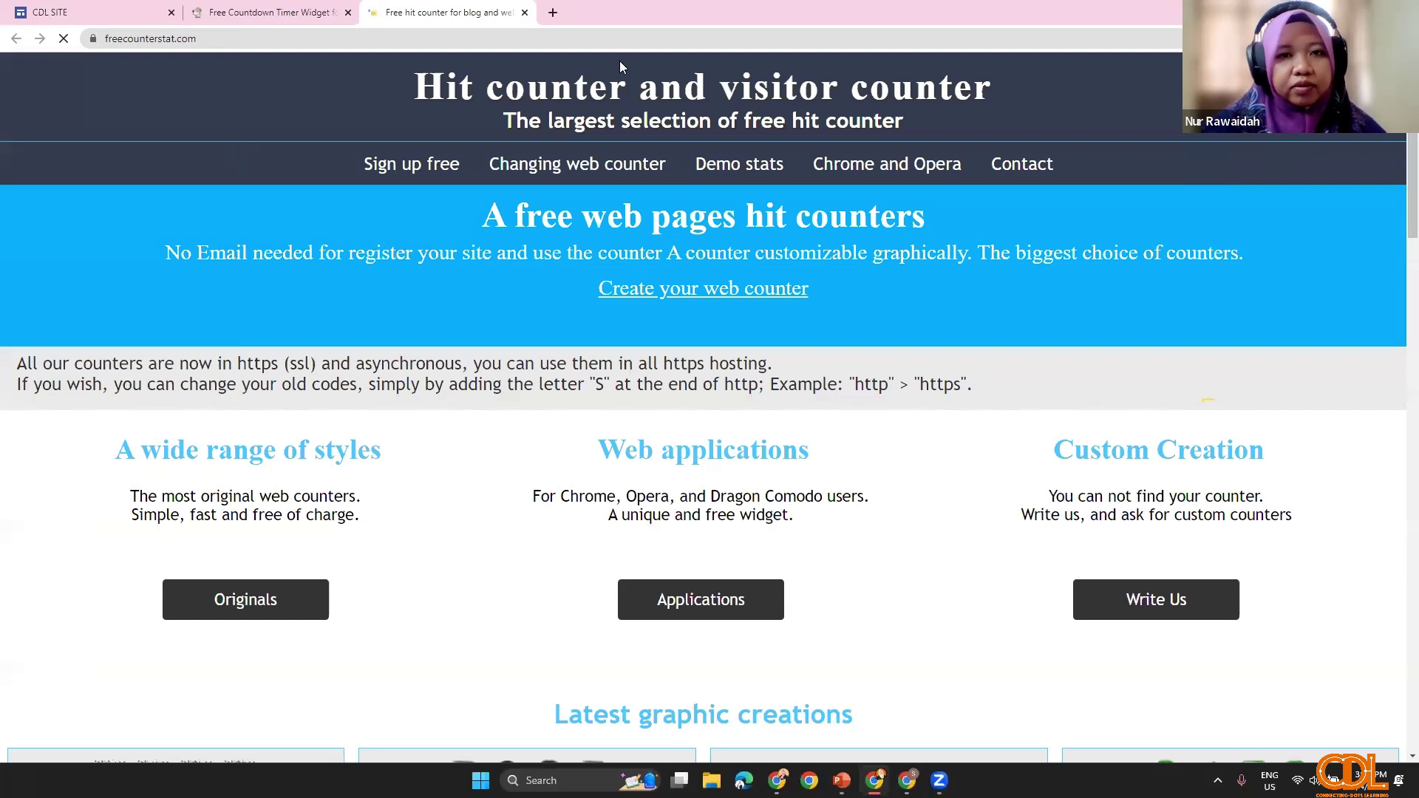
# Step: Browse the counter gallery and choose the 7863 counter style
pyautogui.rightClick(181, 38)
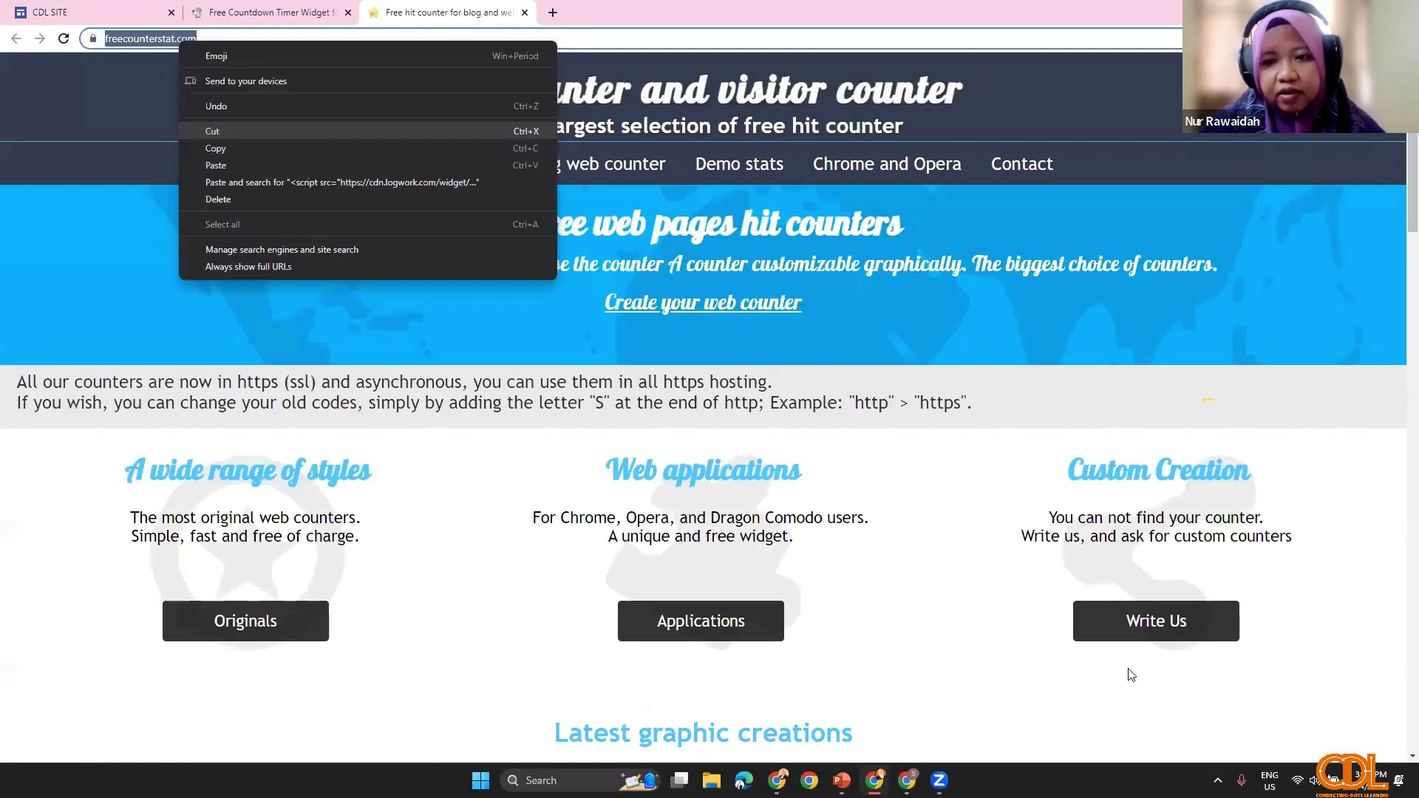
pyautogui.click(1130, 674)
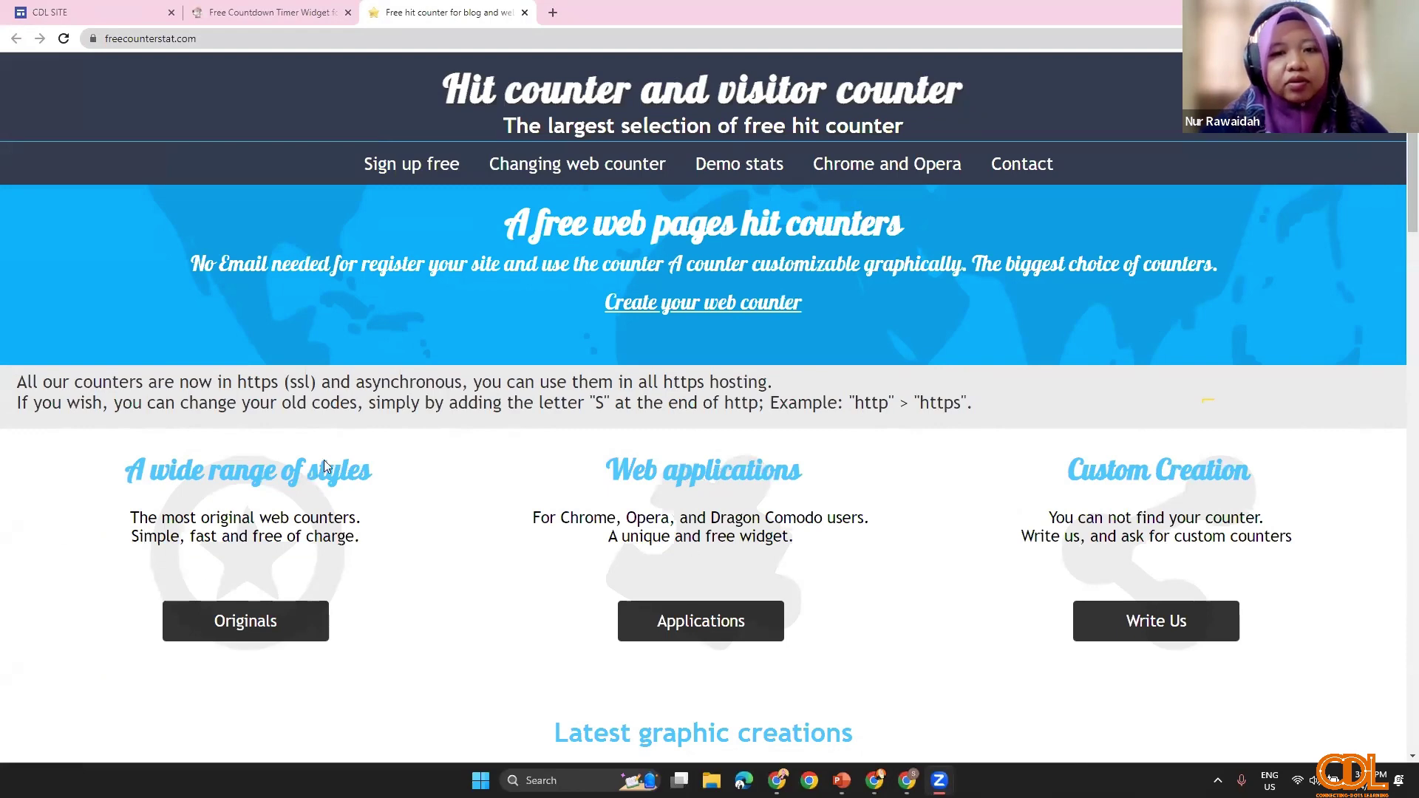
pyautogui.scroll(-1, 556, 548)
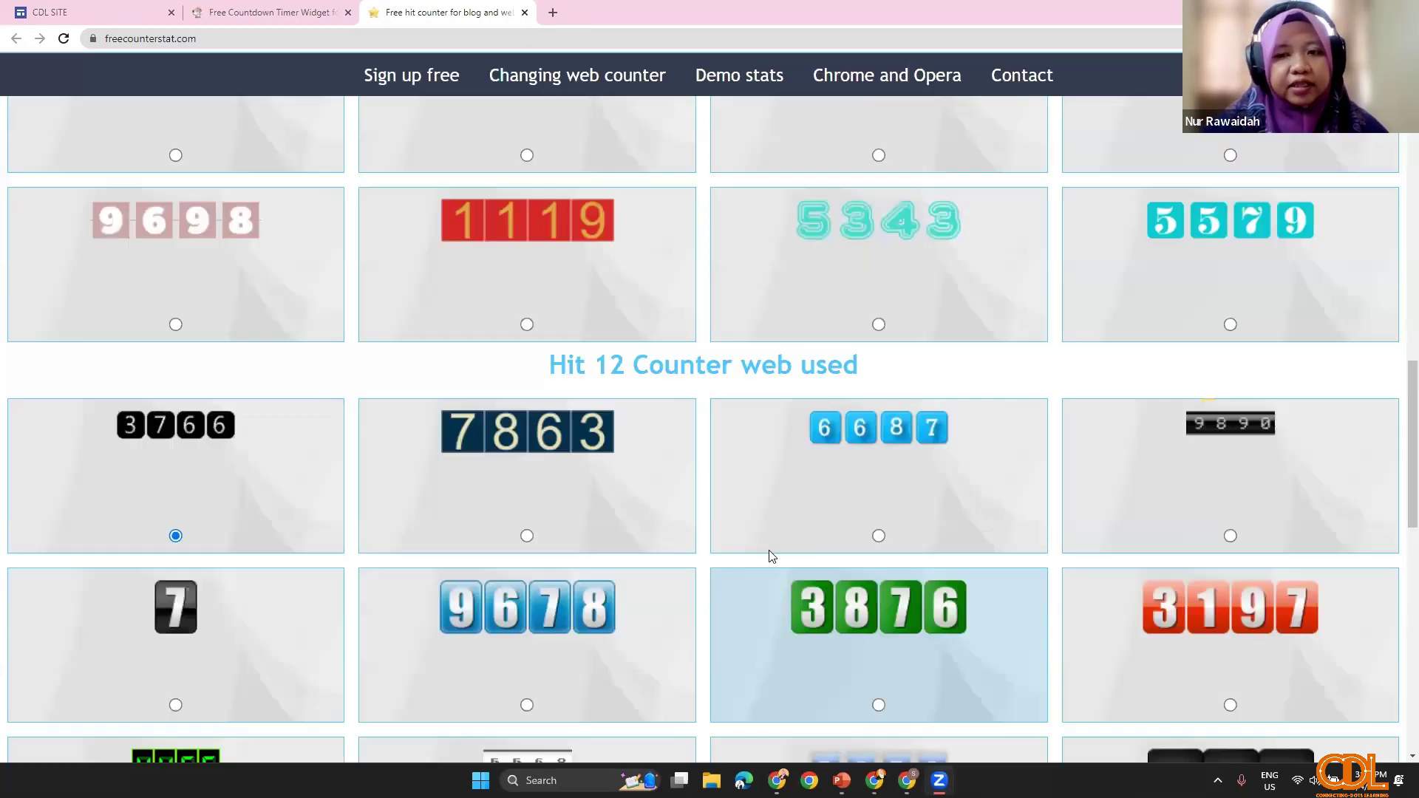
pyautogui.scroll(-10, 612, 517)
pyautogui.scroll(-4, 608, 454)
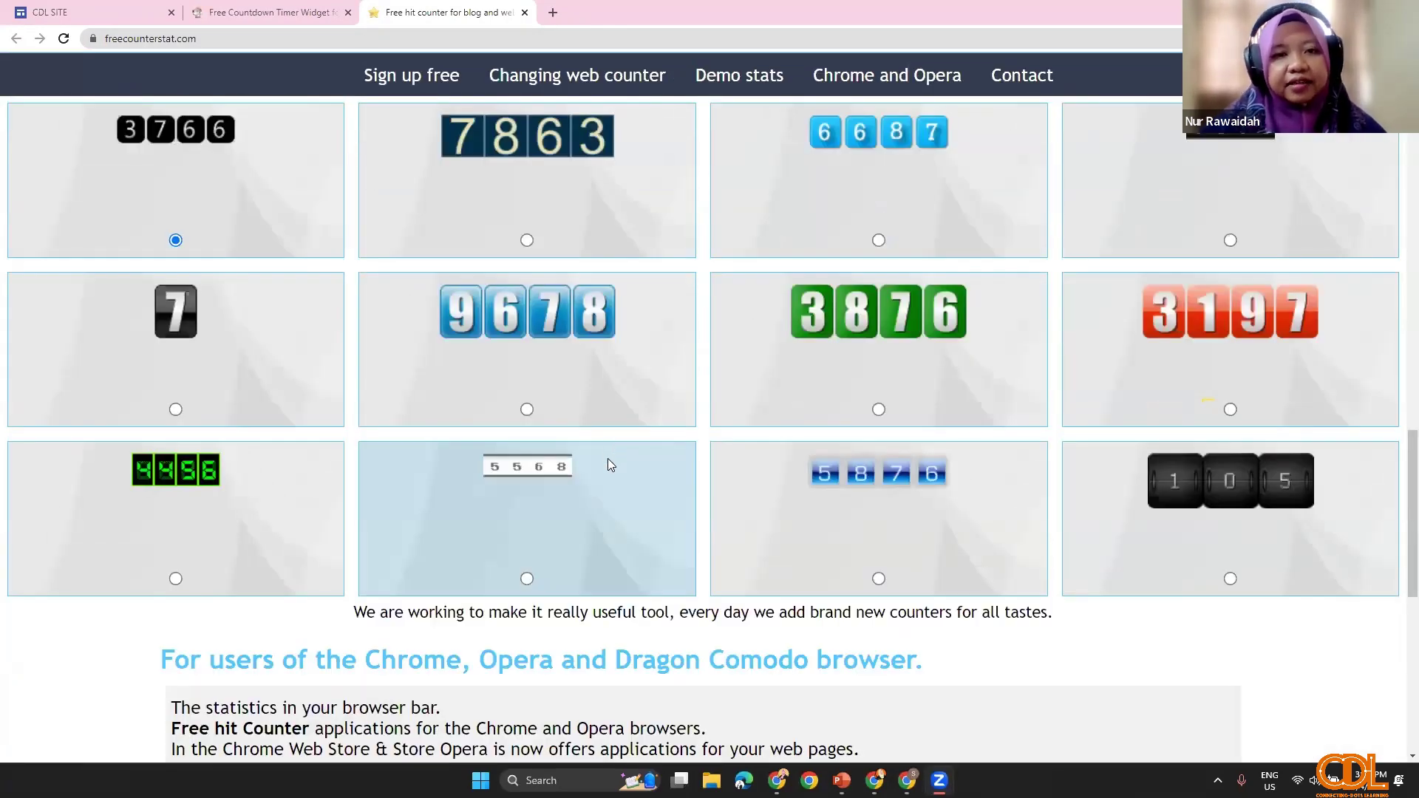
pyautogui.scroll(4, 609, 459)
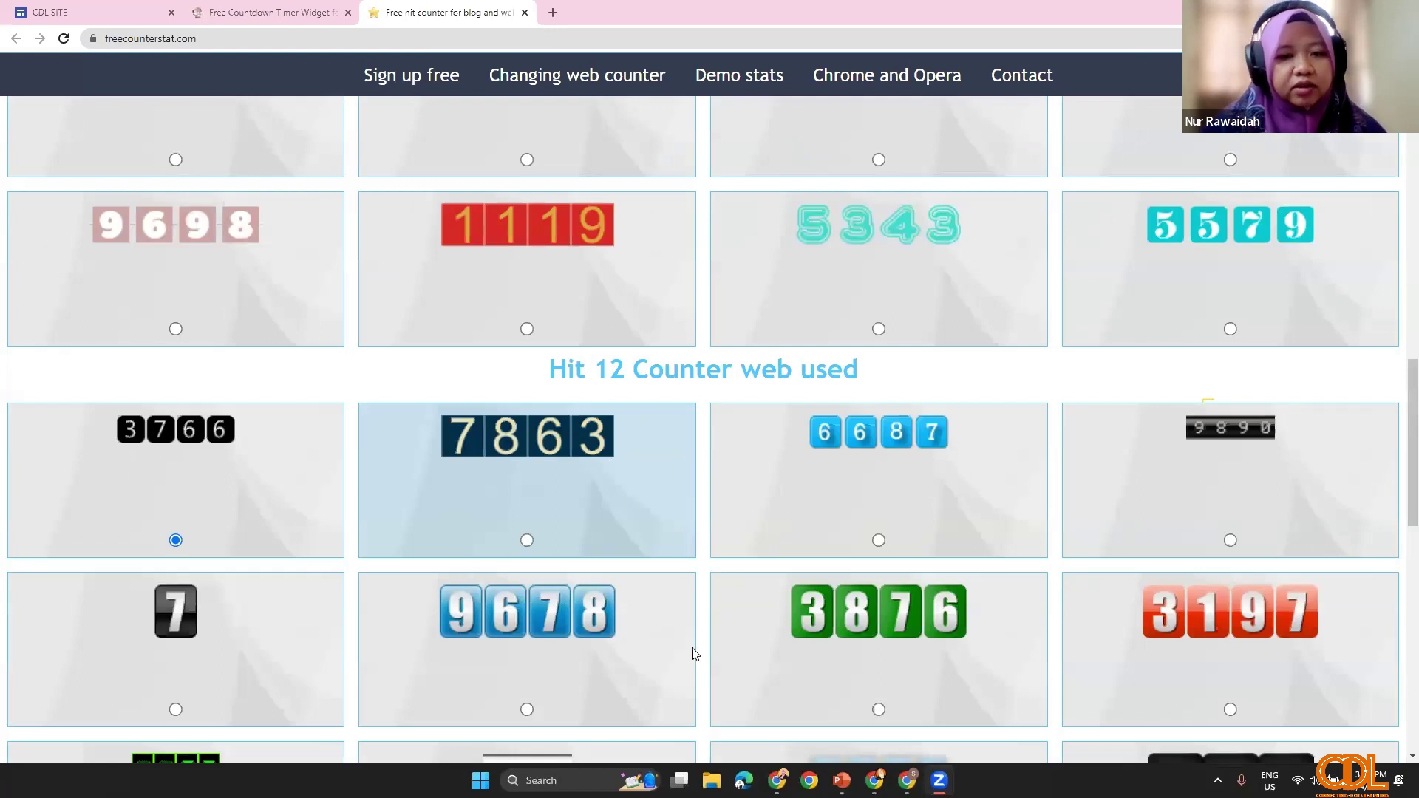
pyautogui.scroll(-1, 458, 446)
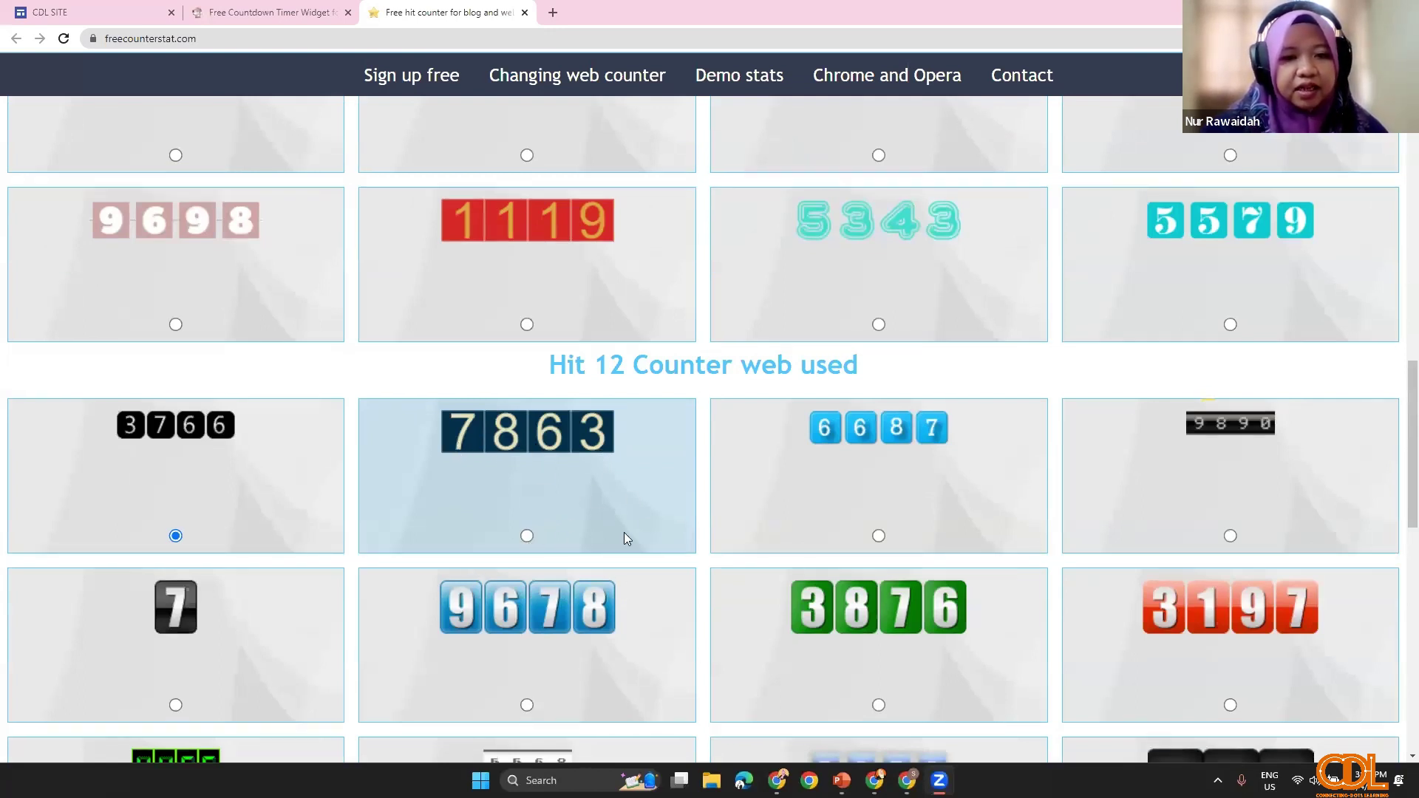
pyautogui.click(528, 466)
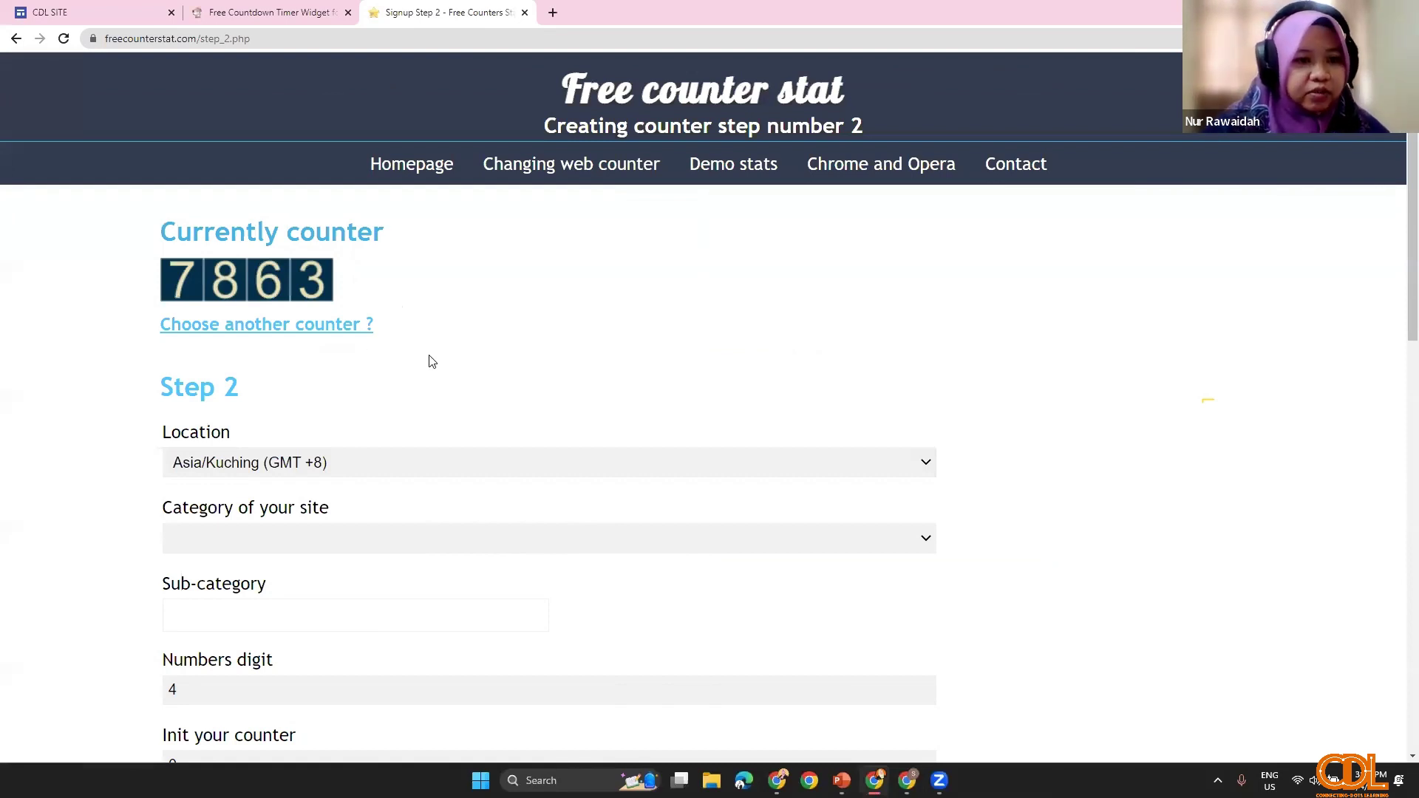
# Step: Set the counter's location to Asia/Singapore (GMT +8)
pyautogui.click(432, 462)
pyautogui.scroll(-5, 402, 557)
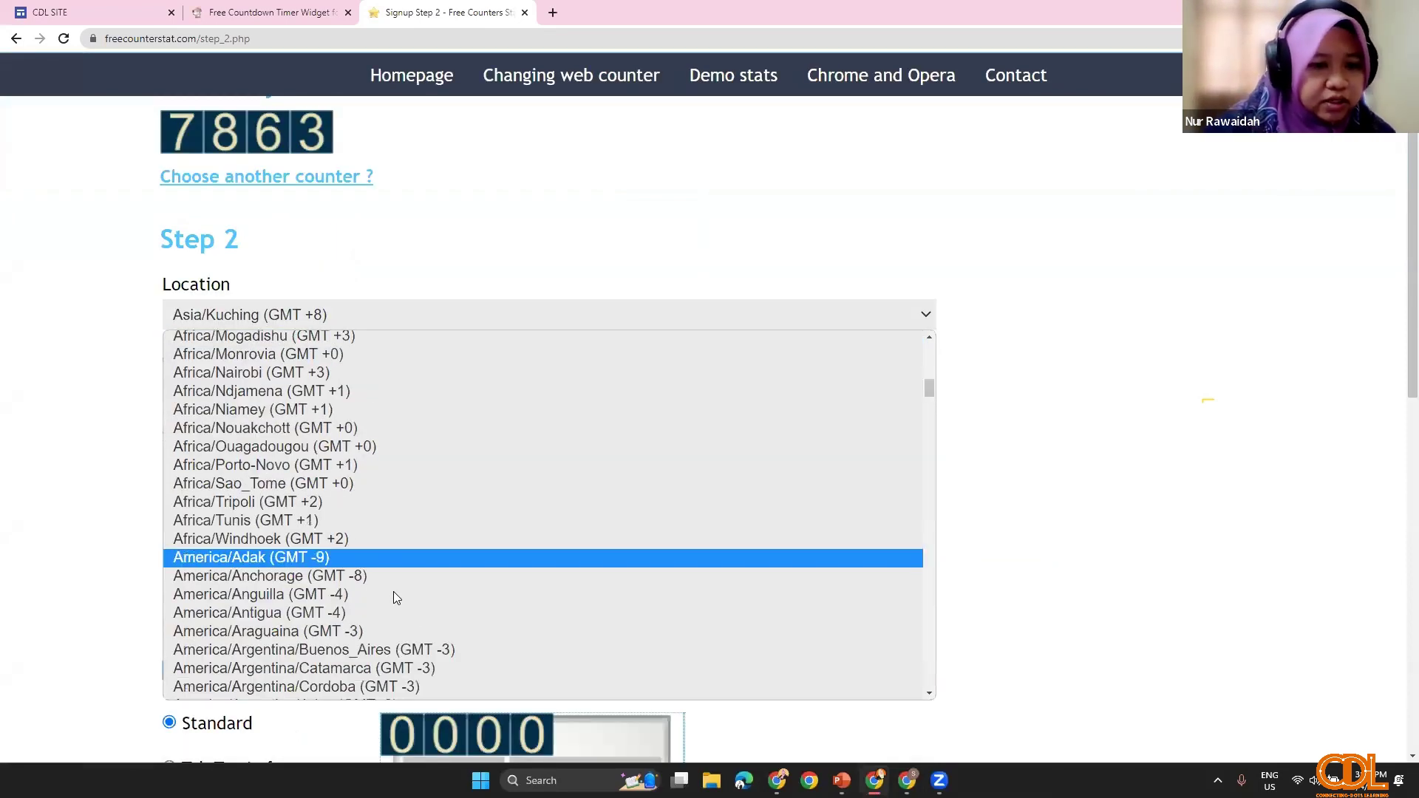
pyautogui.scroll(-20, 393, 591)
pyautogui.scroll(-15, 250, 591)
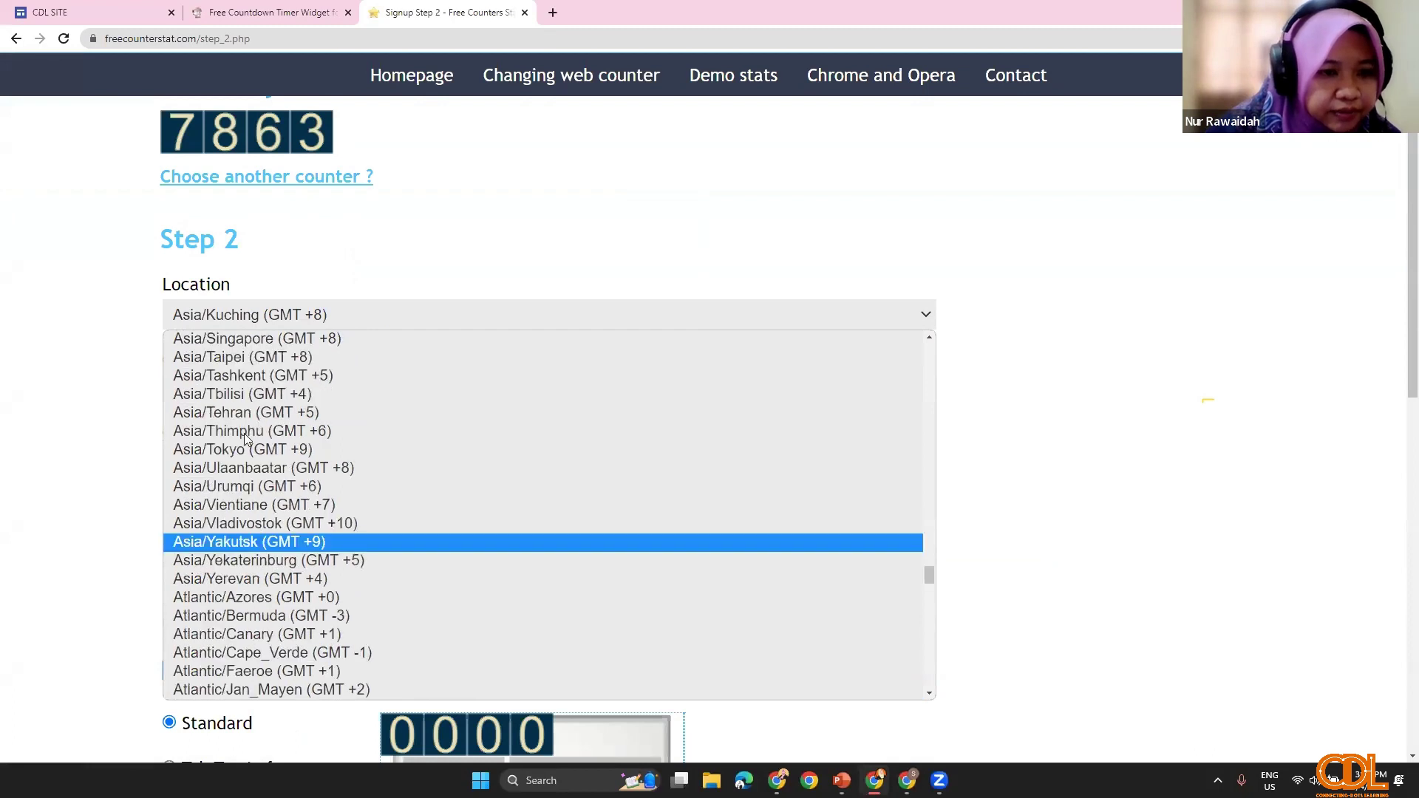
pyautogui.scroll(-5, 296, 547)
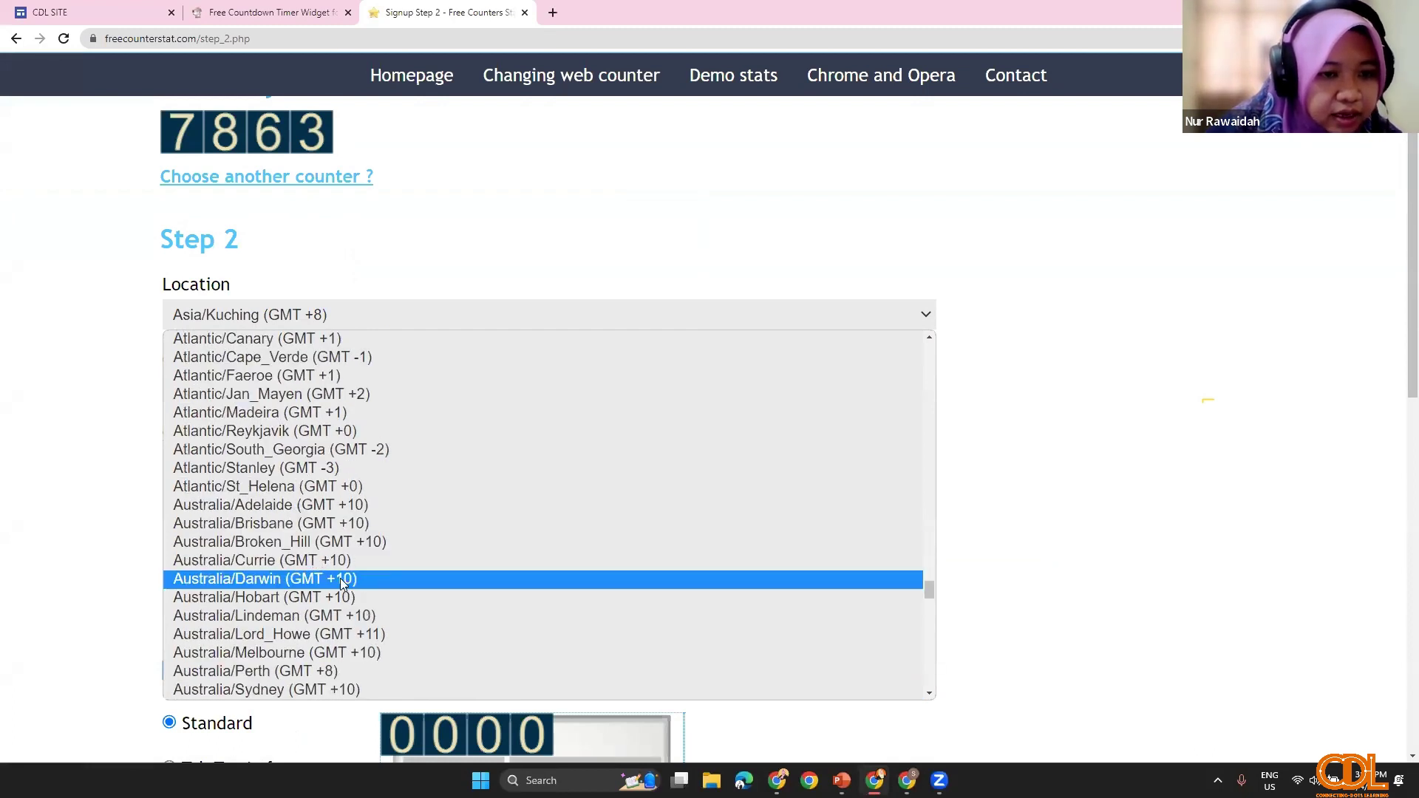
pyautogui.press('Down')
pyautogui.press('Down')
pyautogui.press('Down')
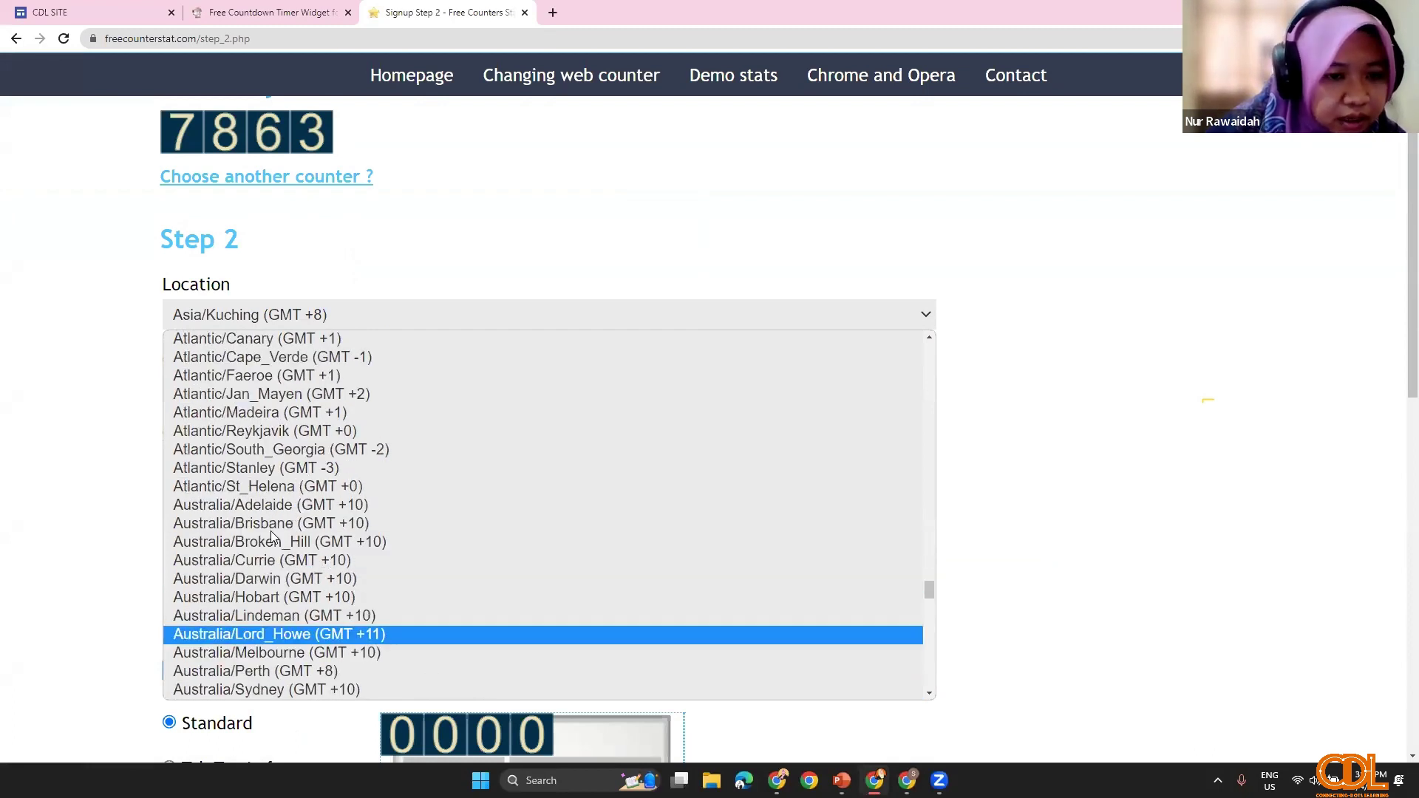
pyautogui.scroll(-5, 277, 547)
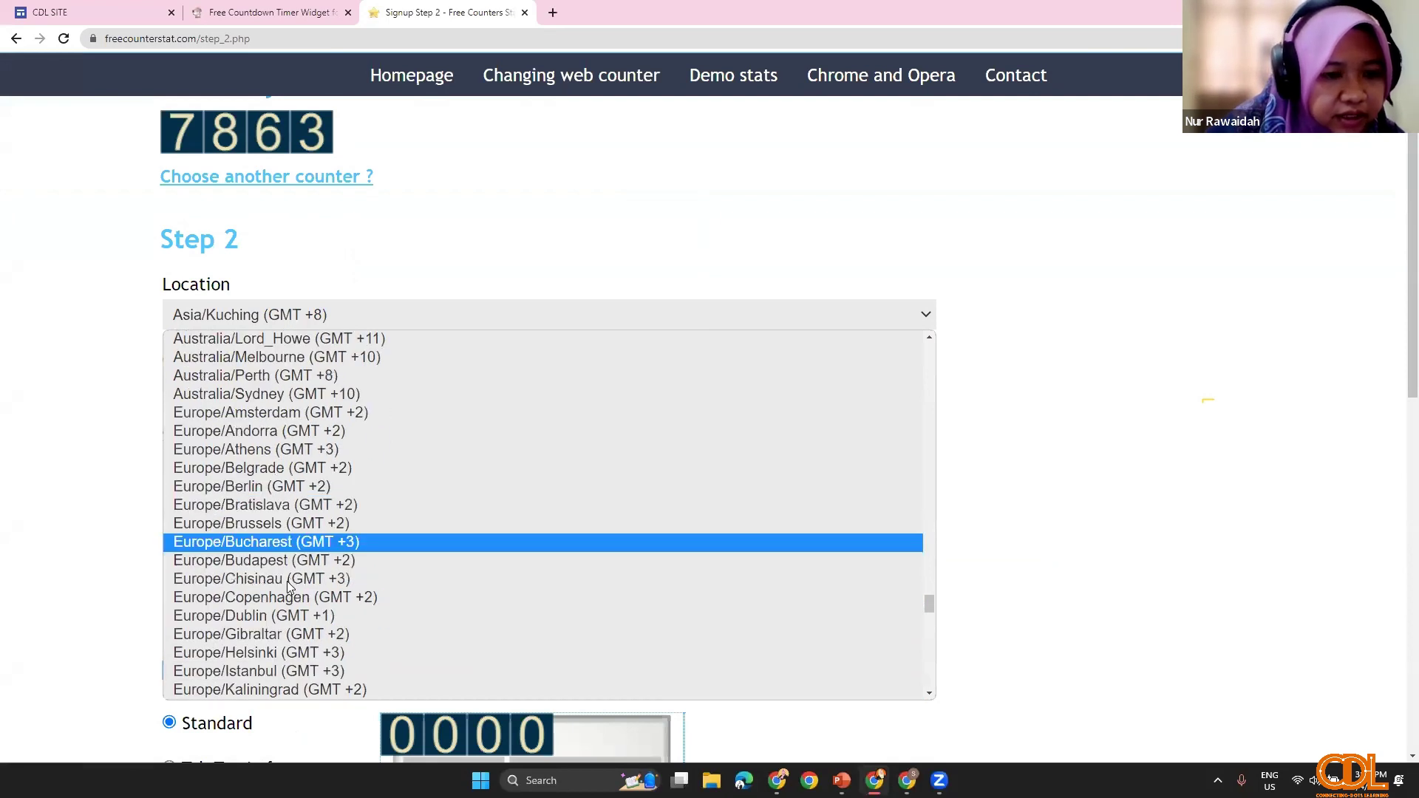
pyautogui.scroll(-15, 292, 621)
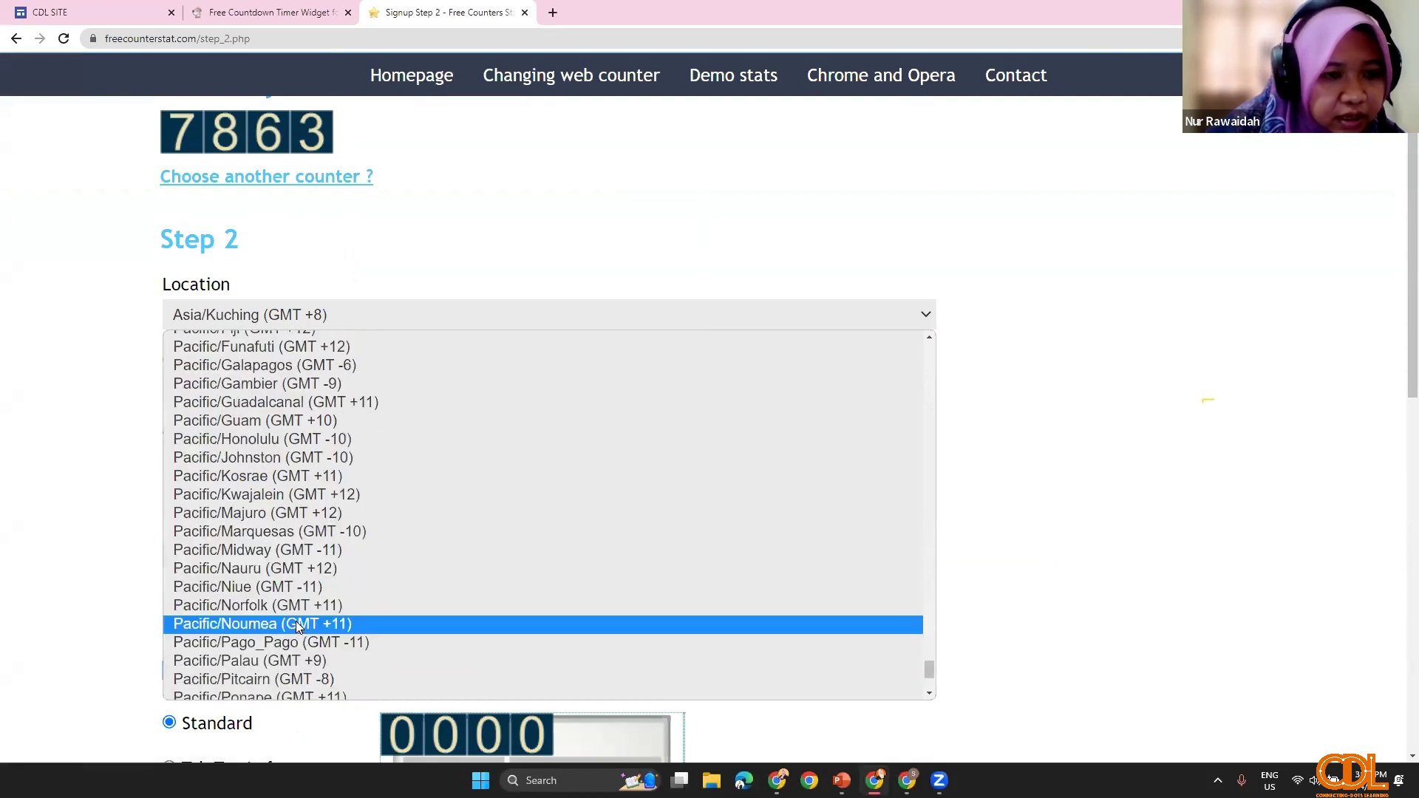
pyautogui.scroll(10, 297, 626)
pyautogui.scroll(-15, 298, 621)
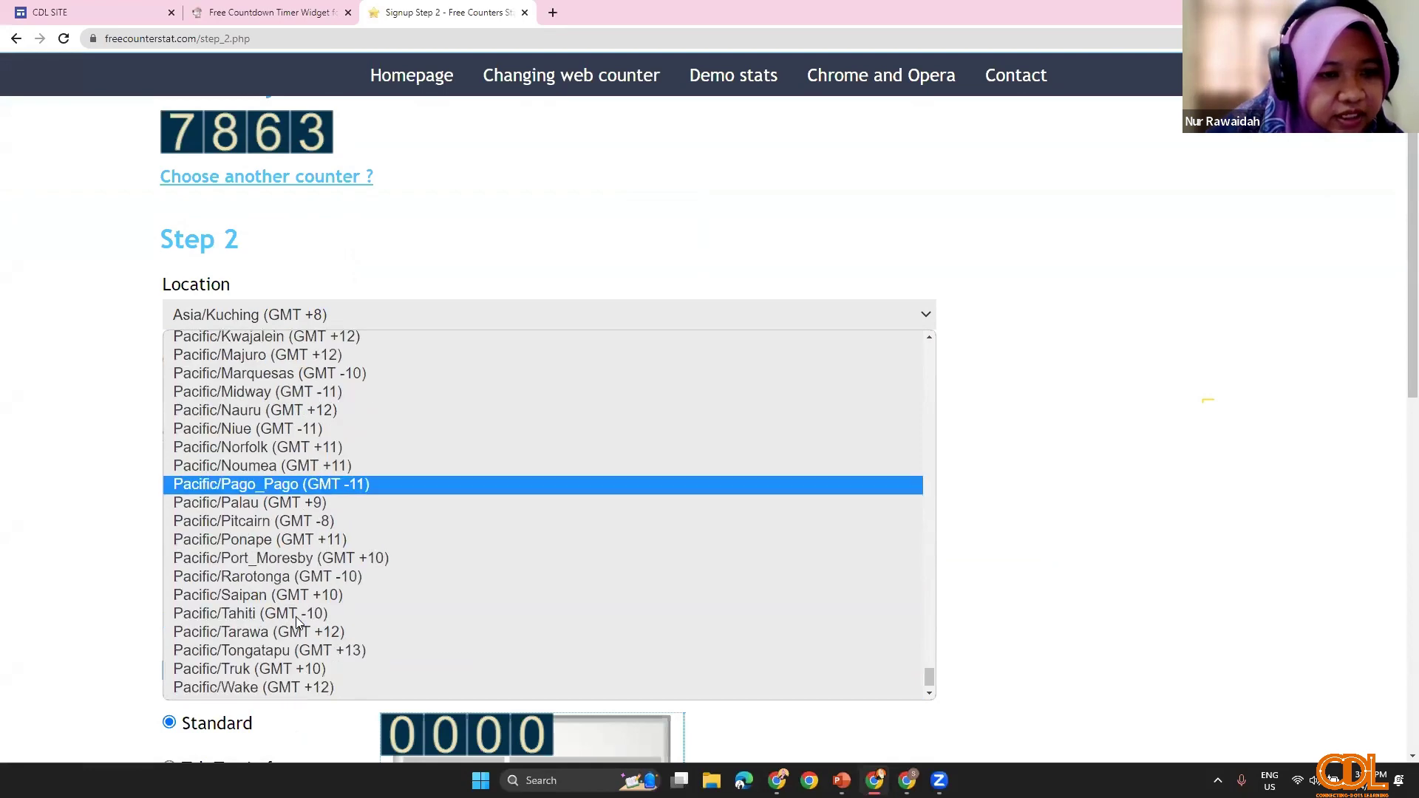
pyautogui.scroll(20, 252, 521)
pyautogui.scroll(6, 234, 551)
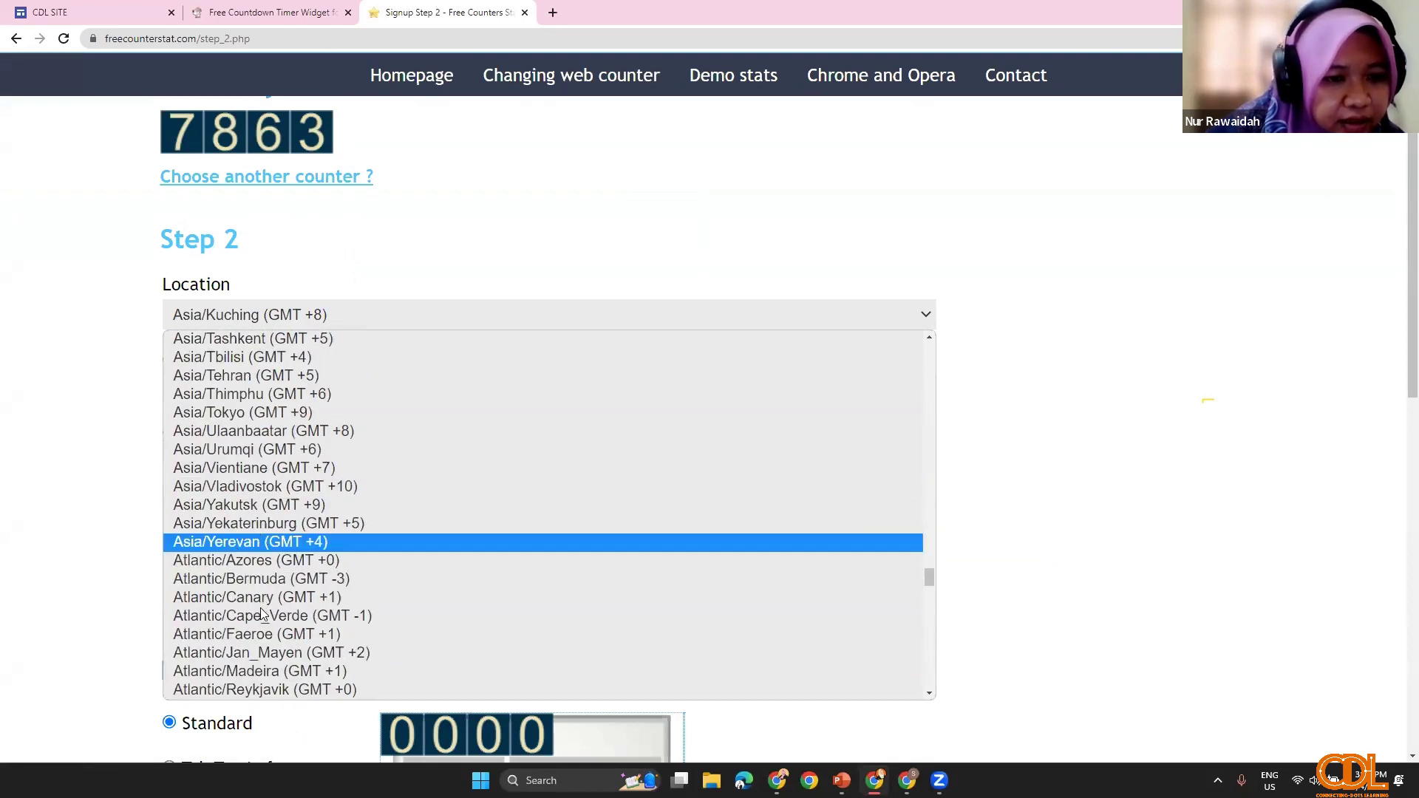
pyautogui.scroll(-3, 260, 613)
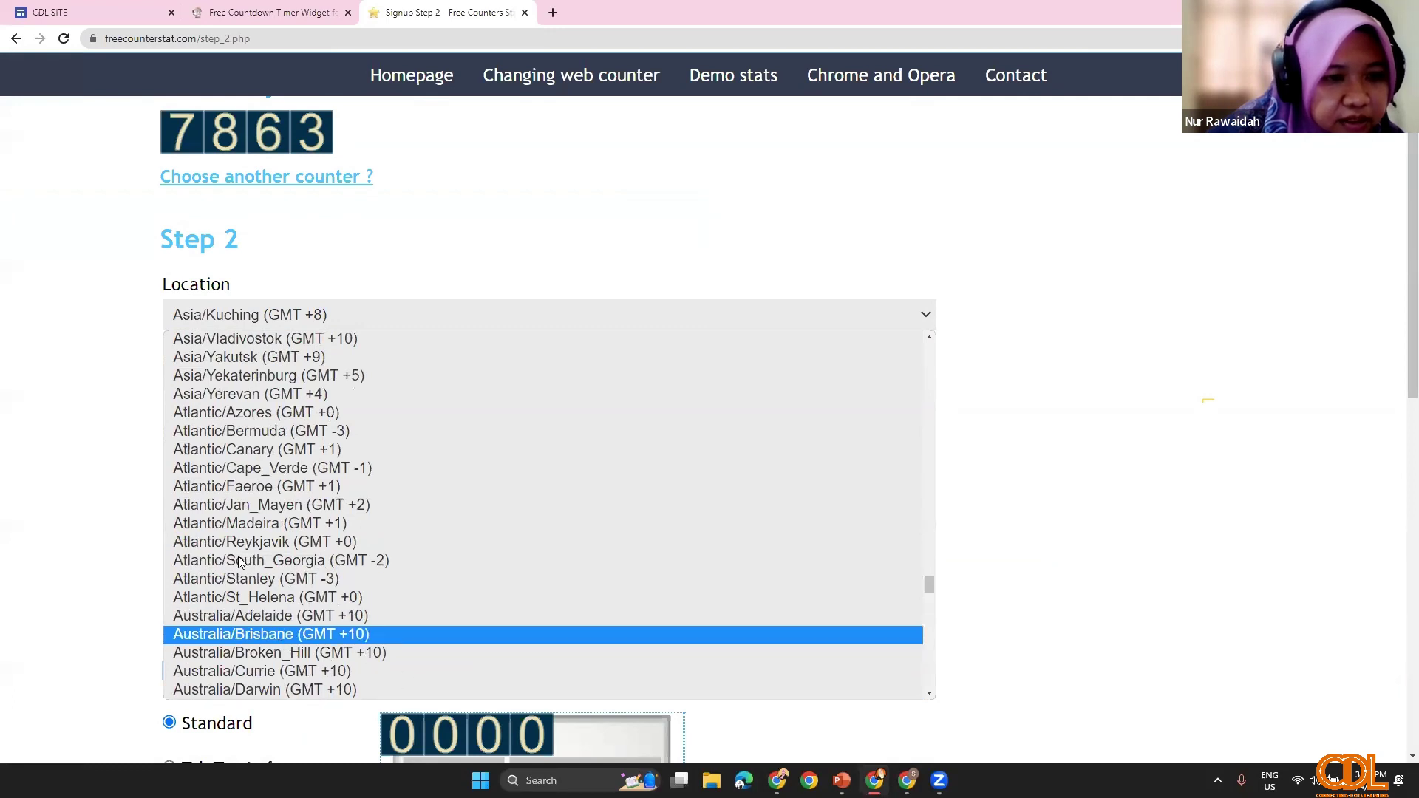
pyautogui.scroll(5, 259, 560)
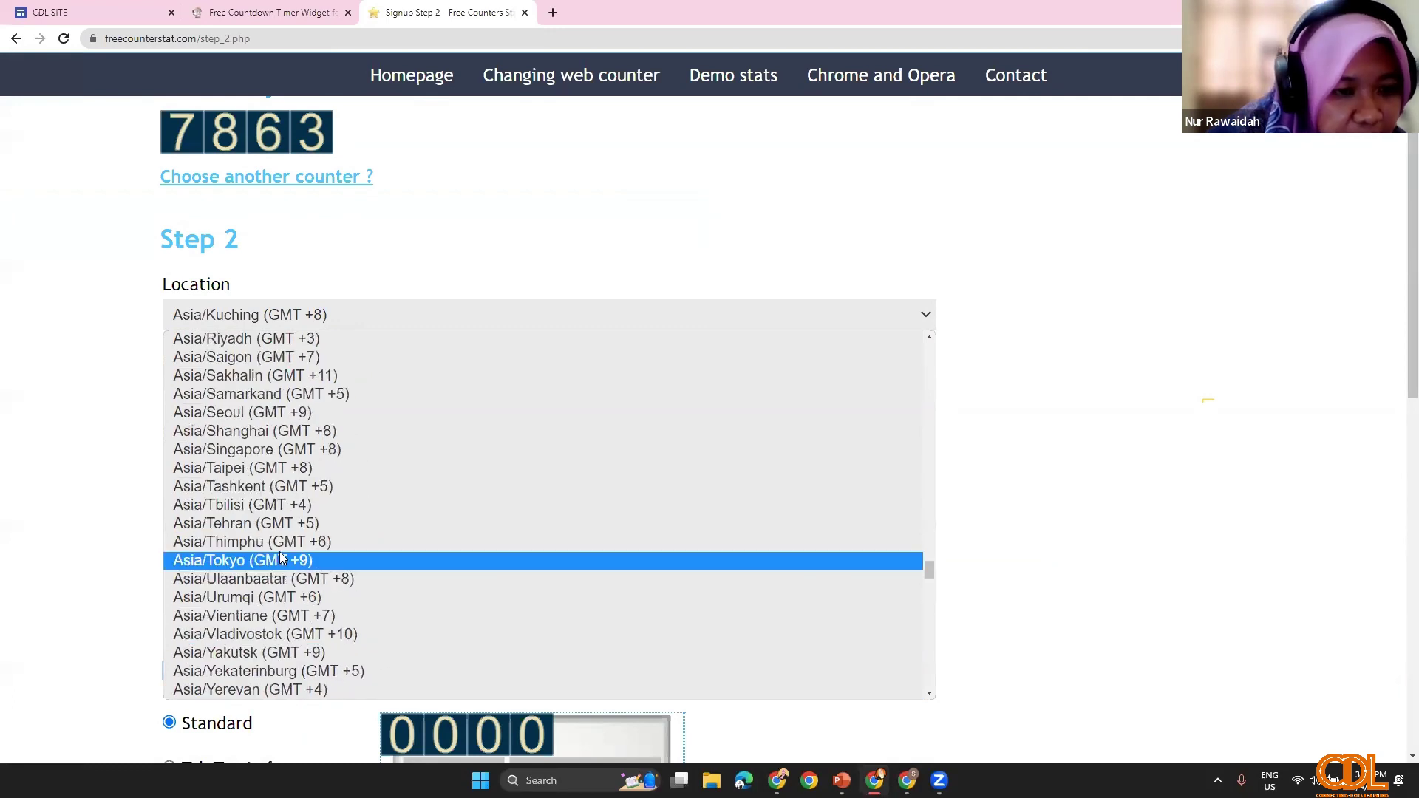
pyautogui.click(258, 450)
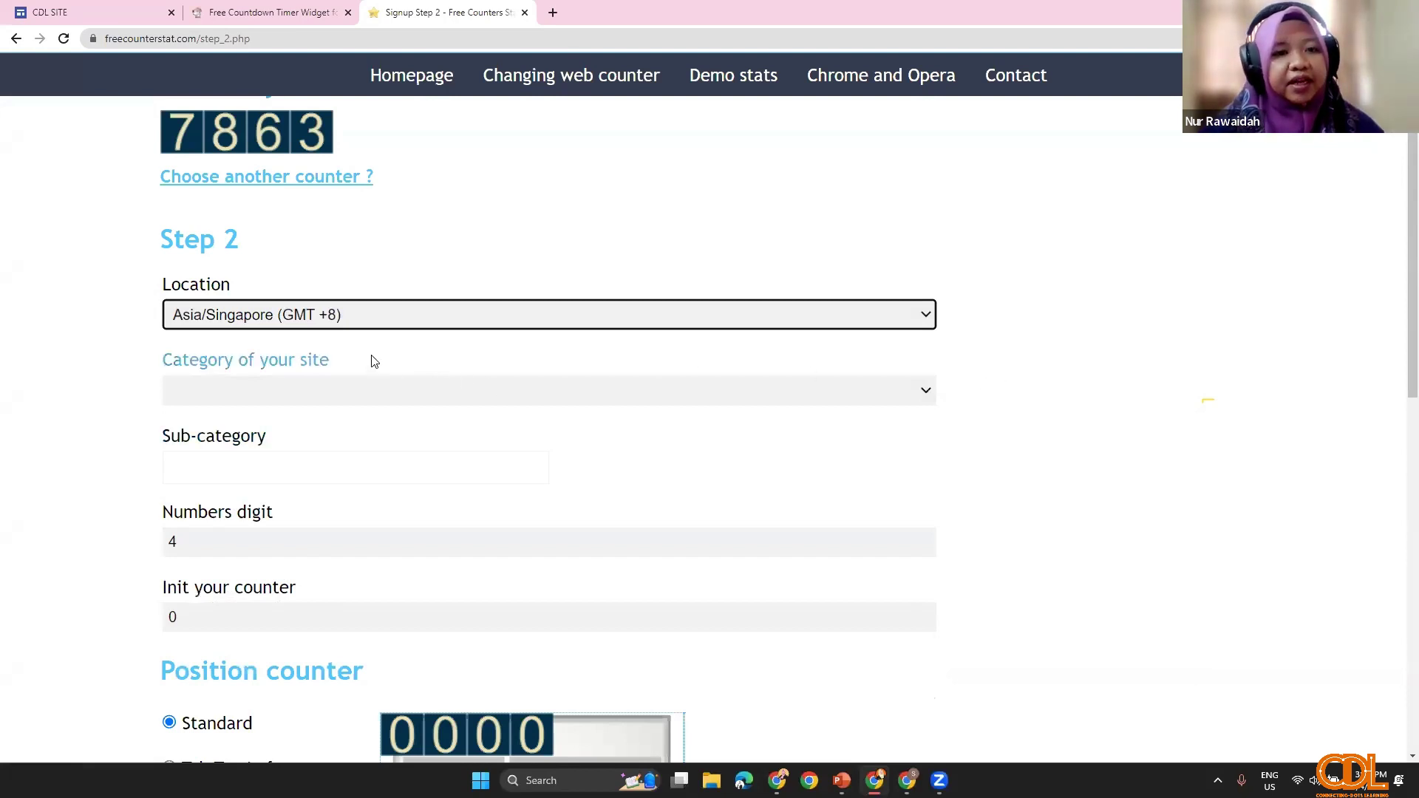
# Step: Set the site category to Company and the sub-category to Work
pyautogui.click(485, 392)
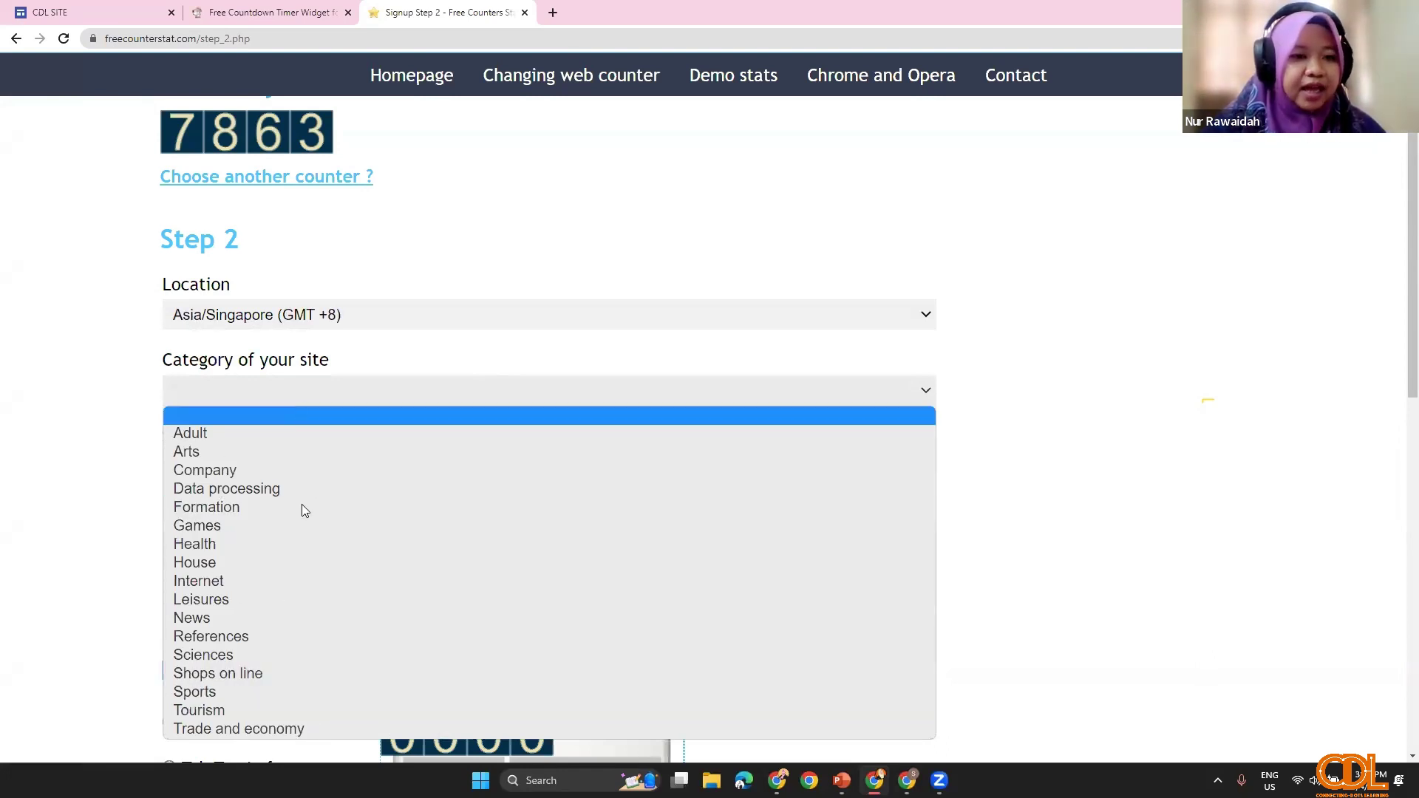
pyautogui.click(264, 476)
pyautogui.click(538, 471)
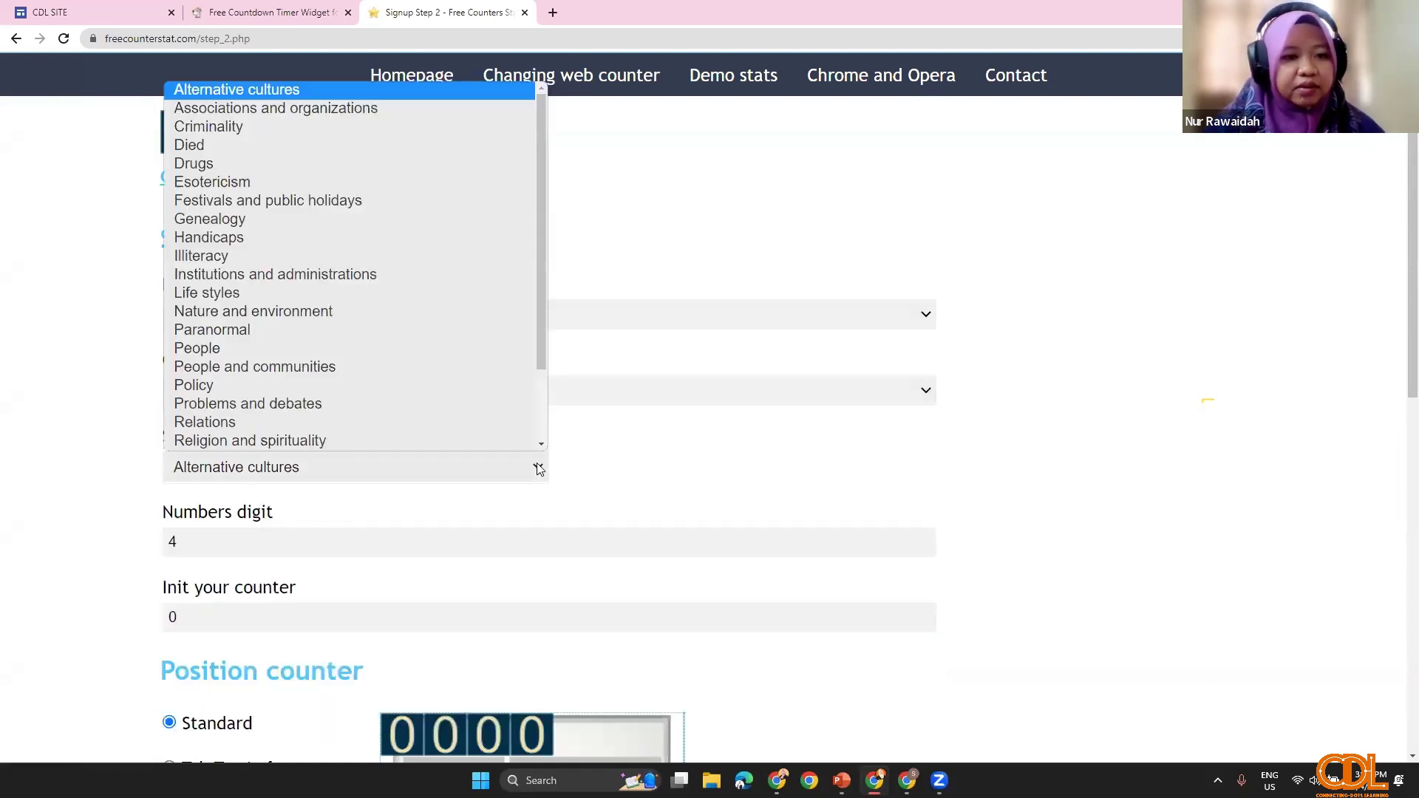
pyautogui.scroll(-2, 336, 427)
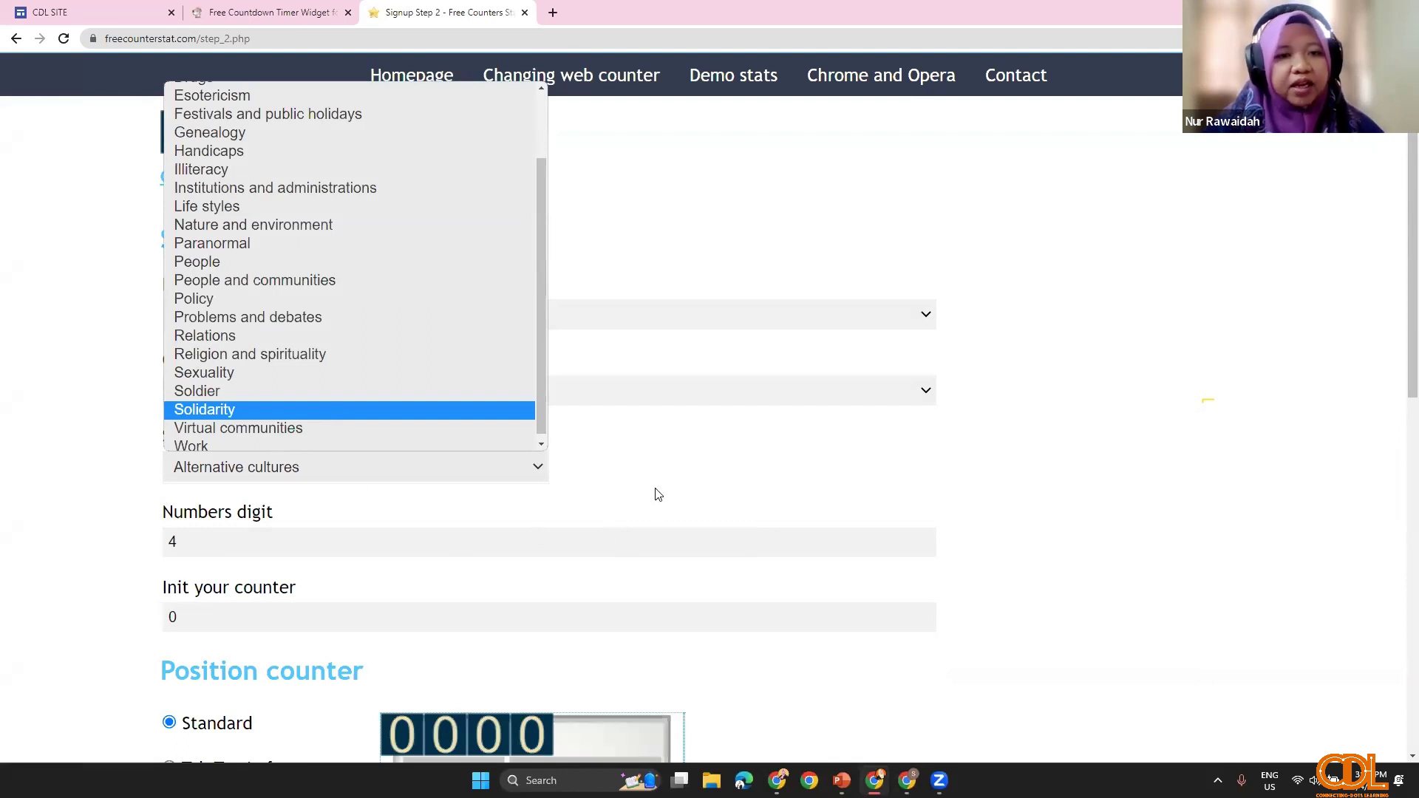
pyautogui.click(191, 445)
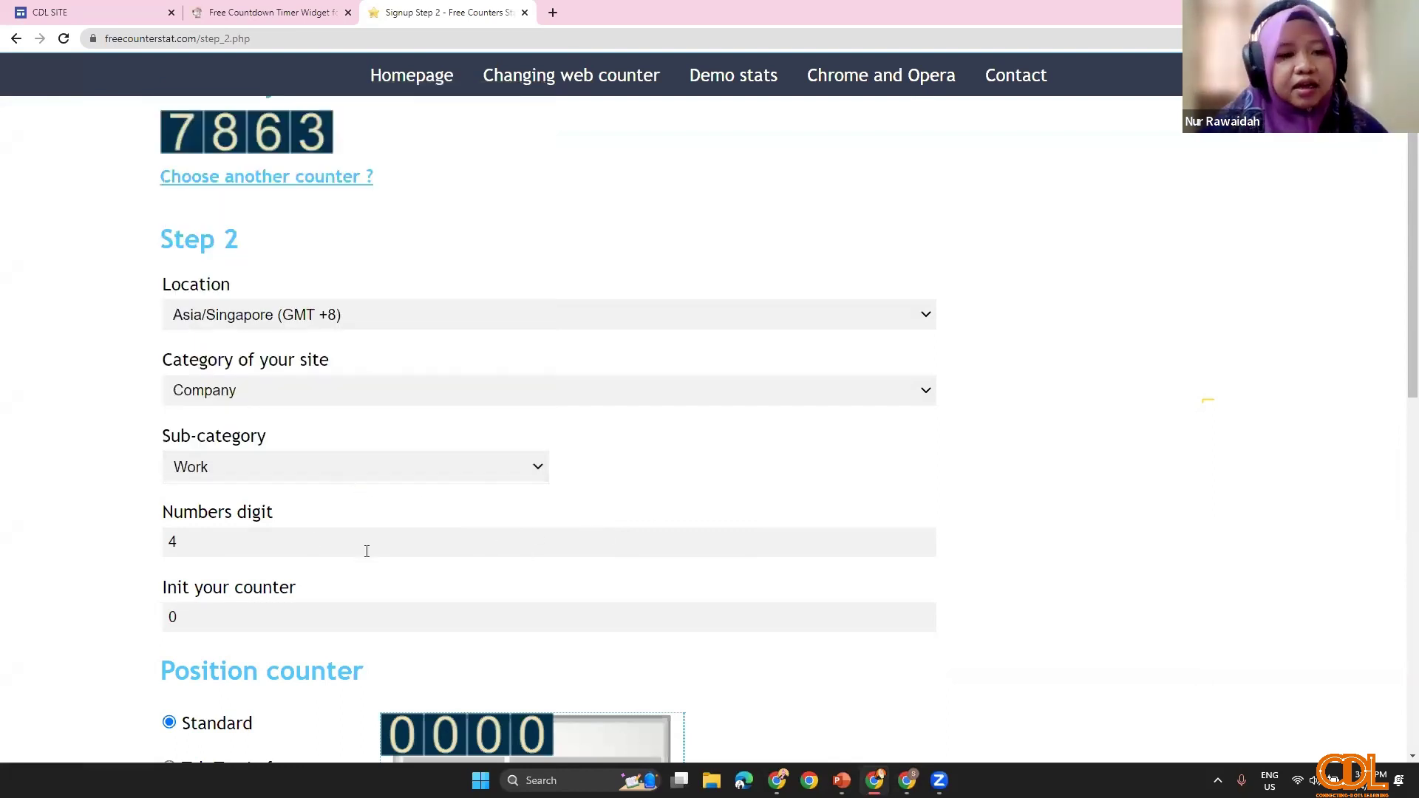
pyautogui.scroll(-1, 305, 541)
pyautogui.scroll(-2, 204, 382)
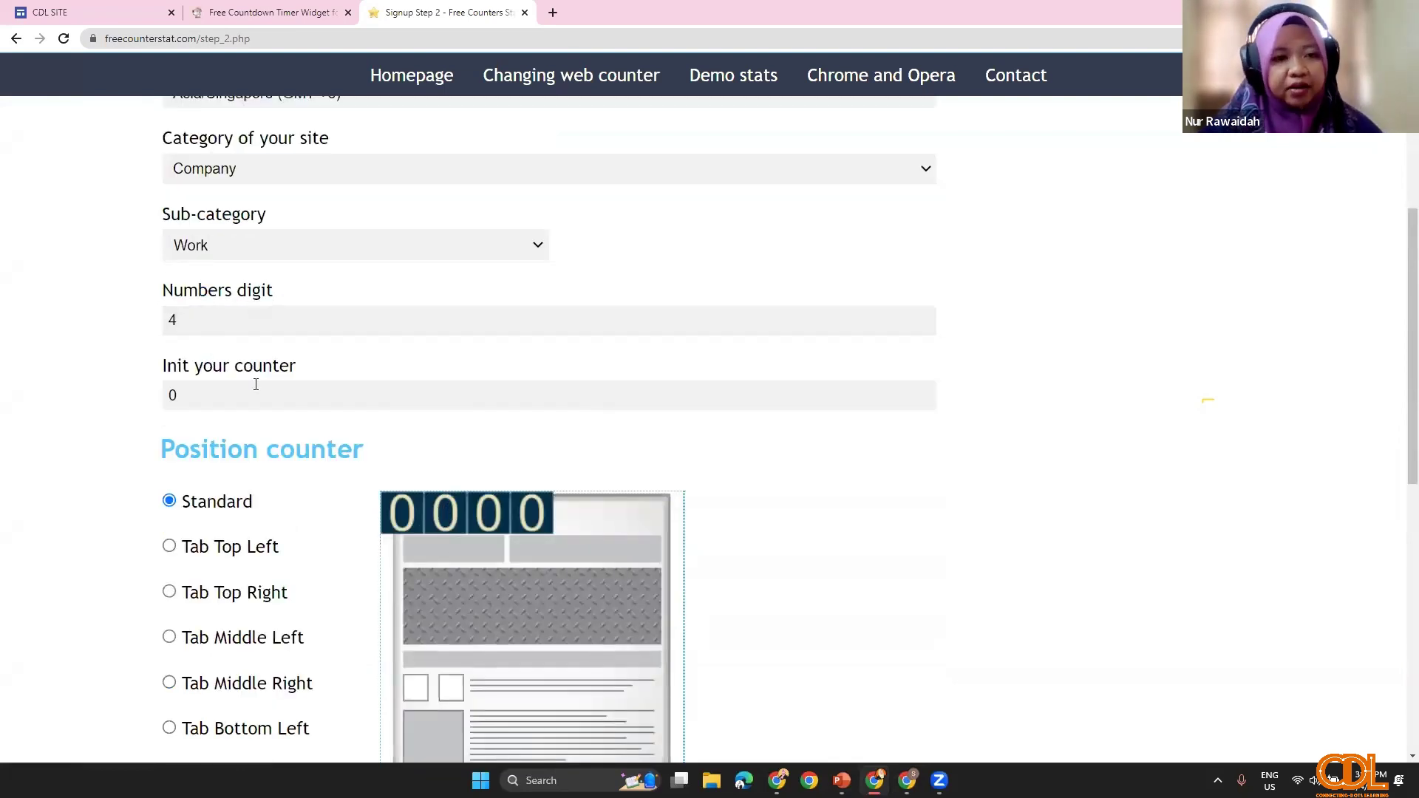
# Step: Keep the counter at 4 digits with a starting value of 0
pyautogui.moveTo(159, 320); pyautogui.dragTo(242, 344)
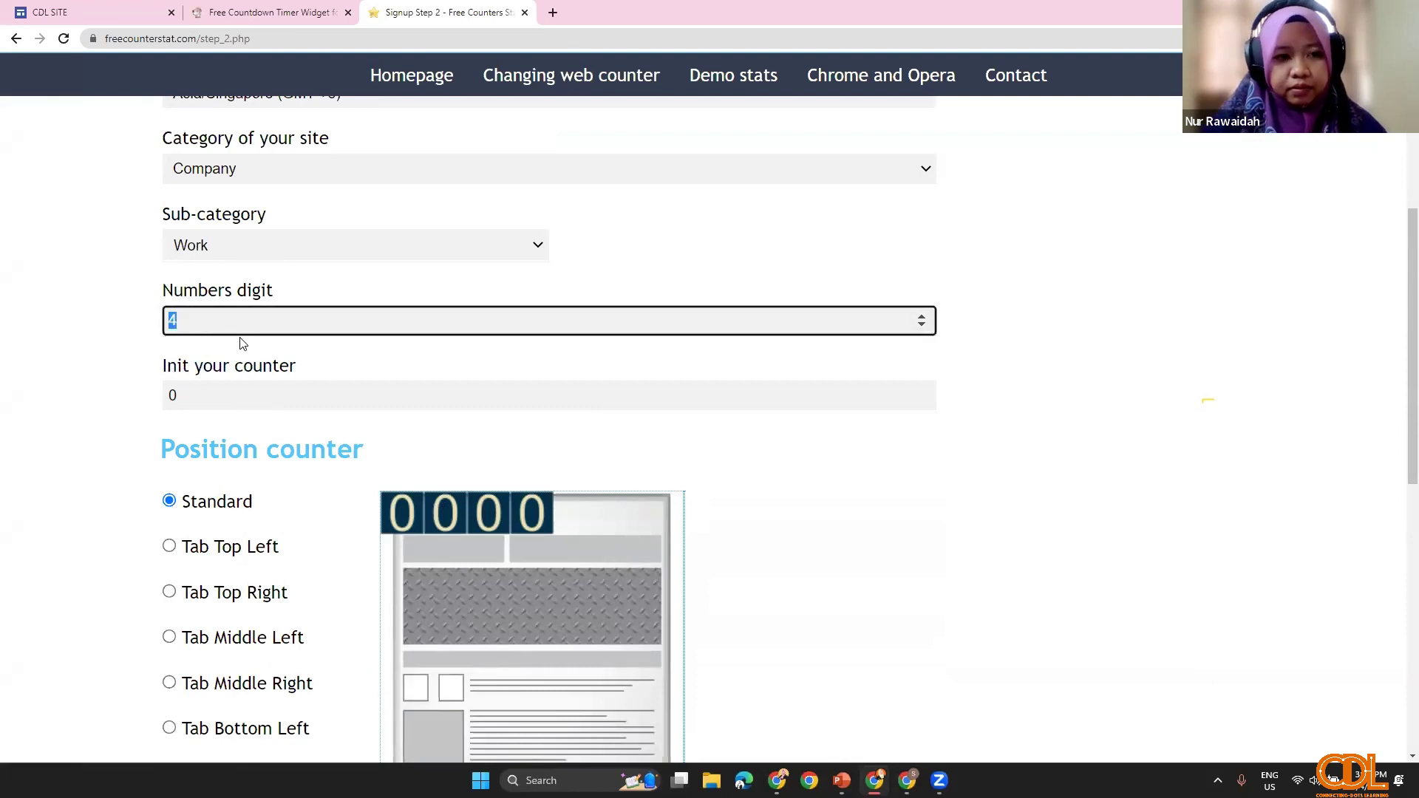
pyautogui.write('6')
pyautogui.click(276, 407)
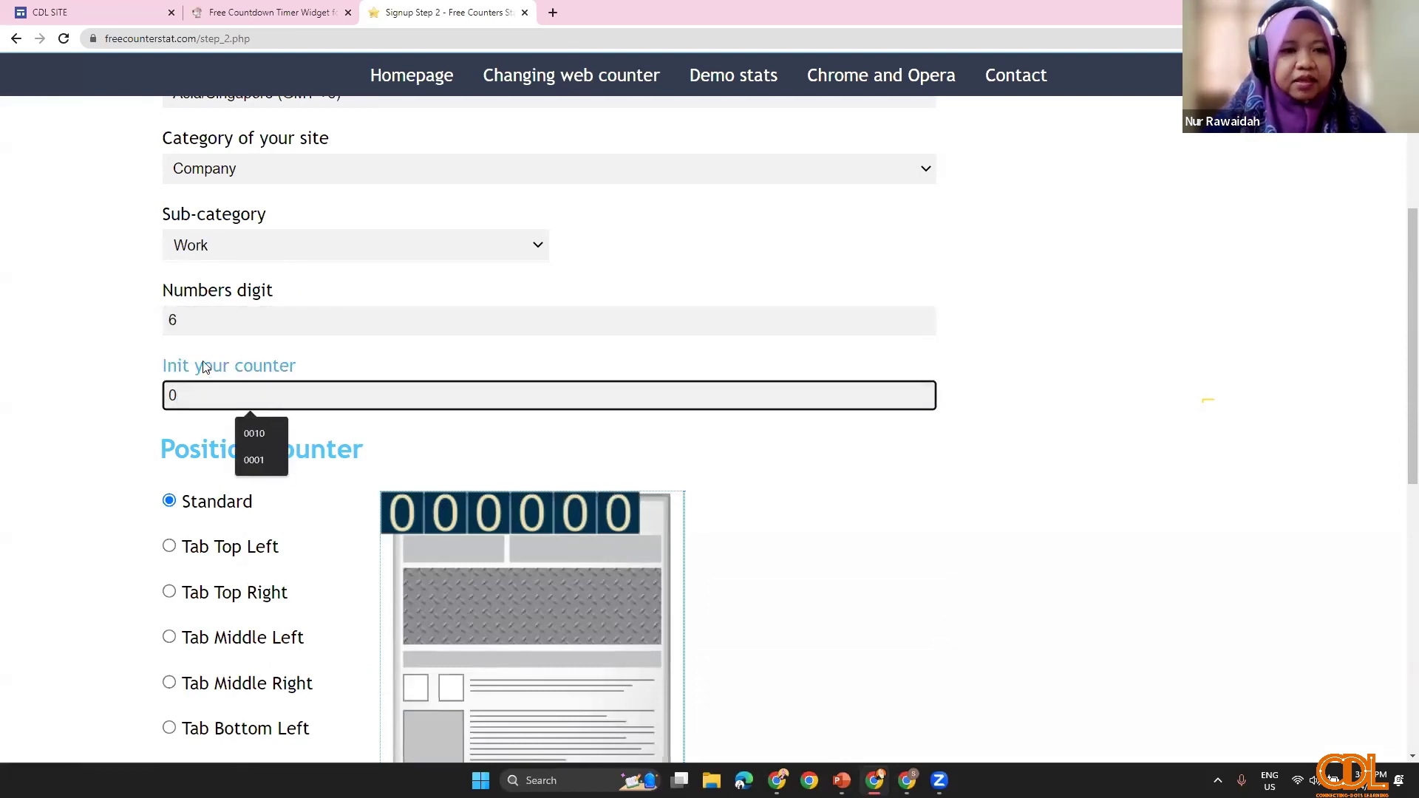
pyautogui.doubleClick(156, 320)
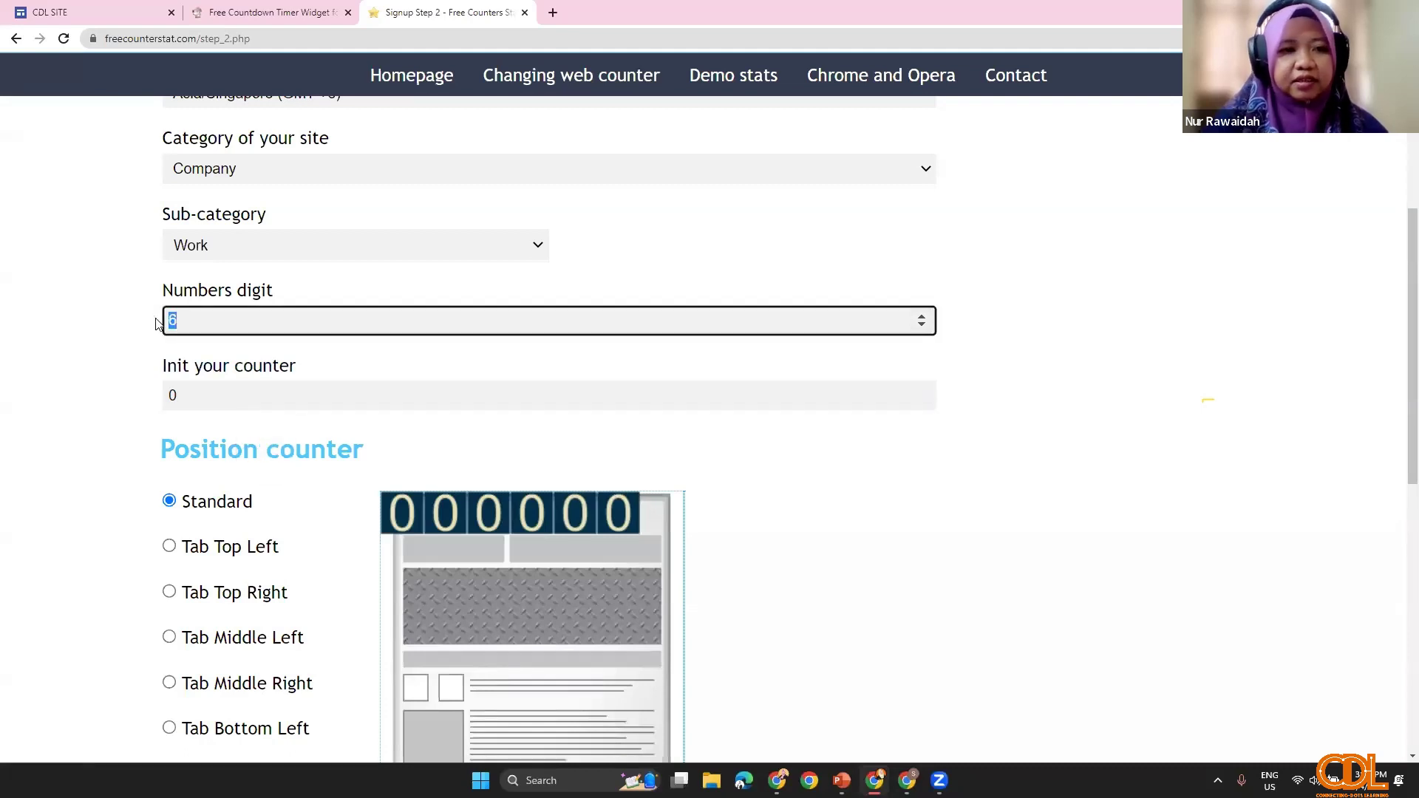
pyautogui.write('4')
pyautogui.click(145, 360)
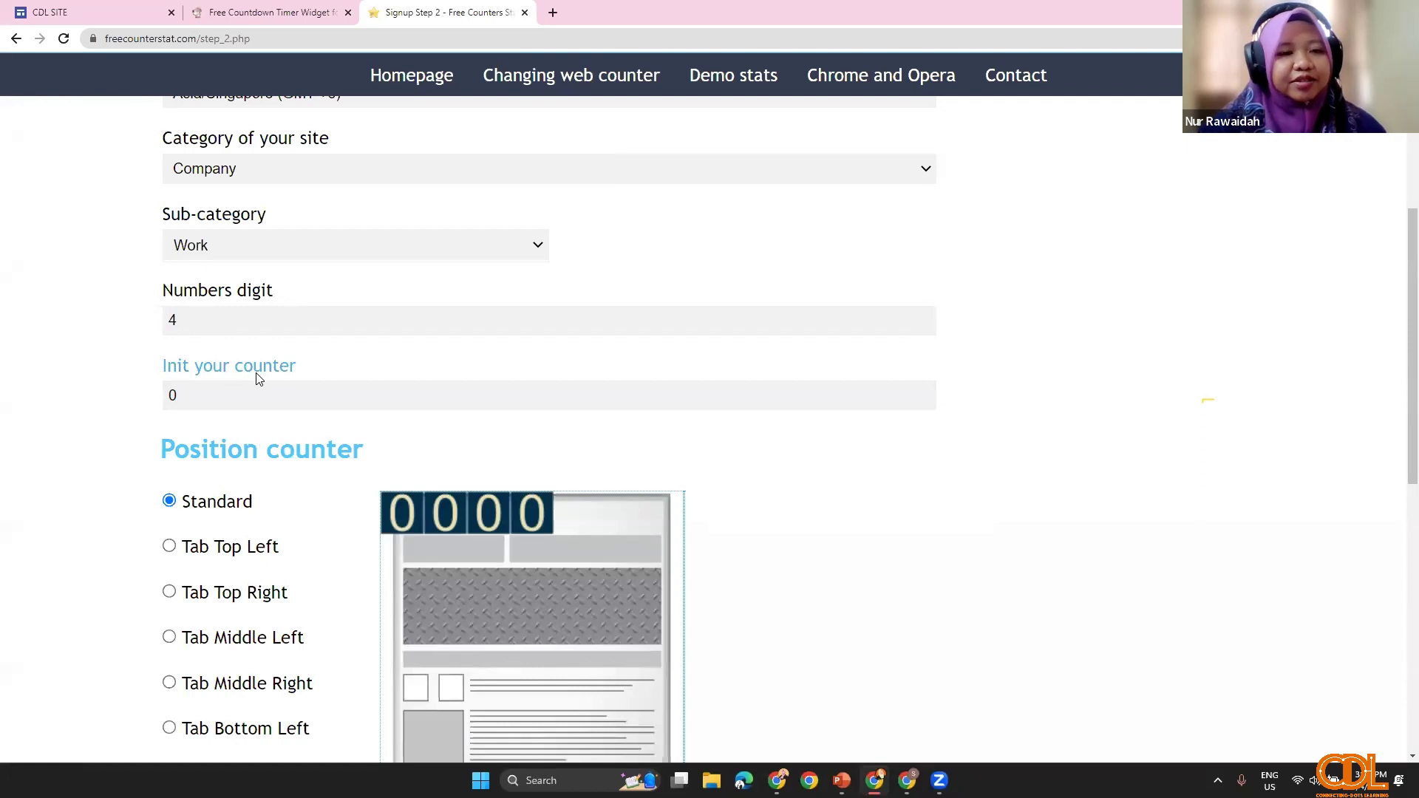
pyautogui.click(208, 394)
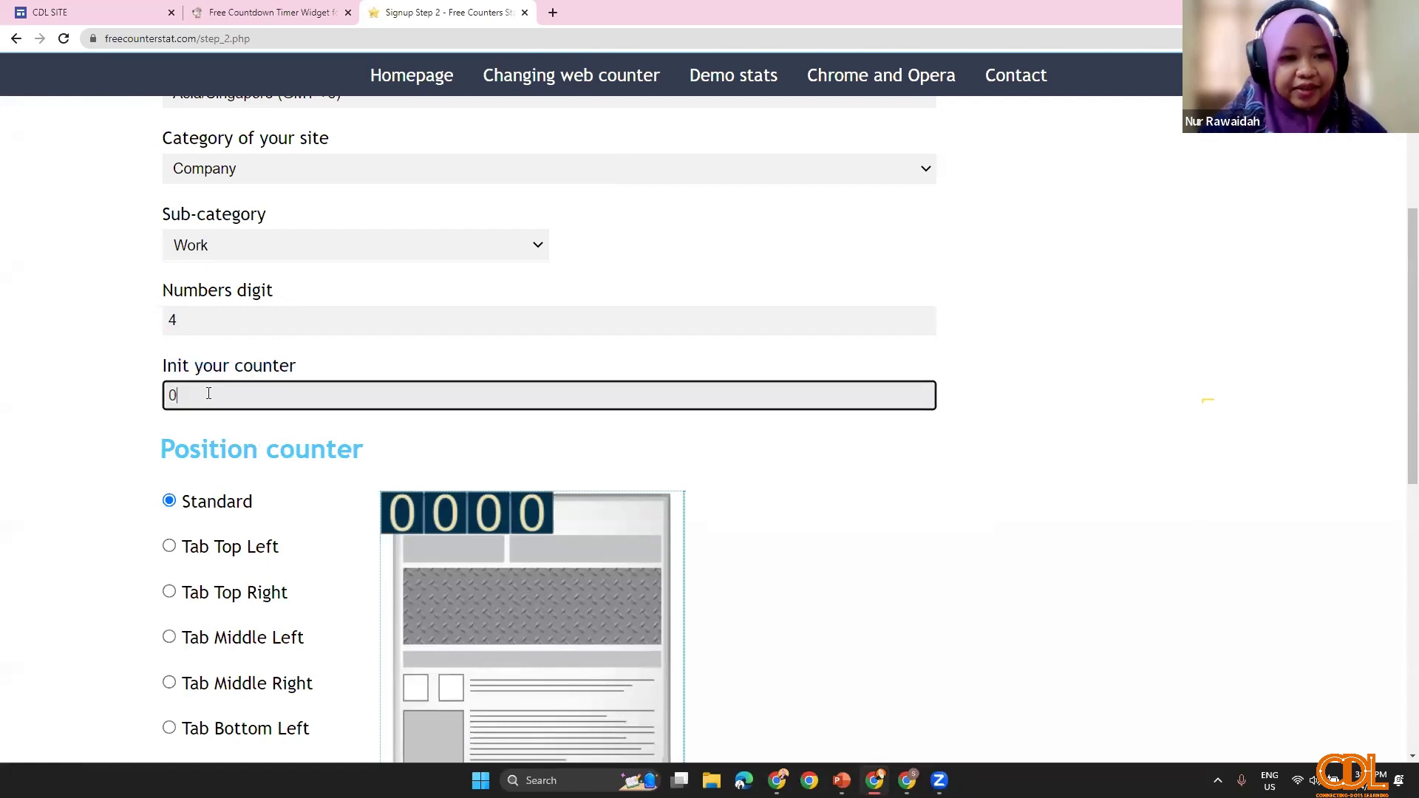
pyautogui.click(112, 430)
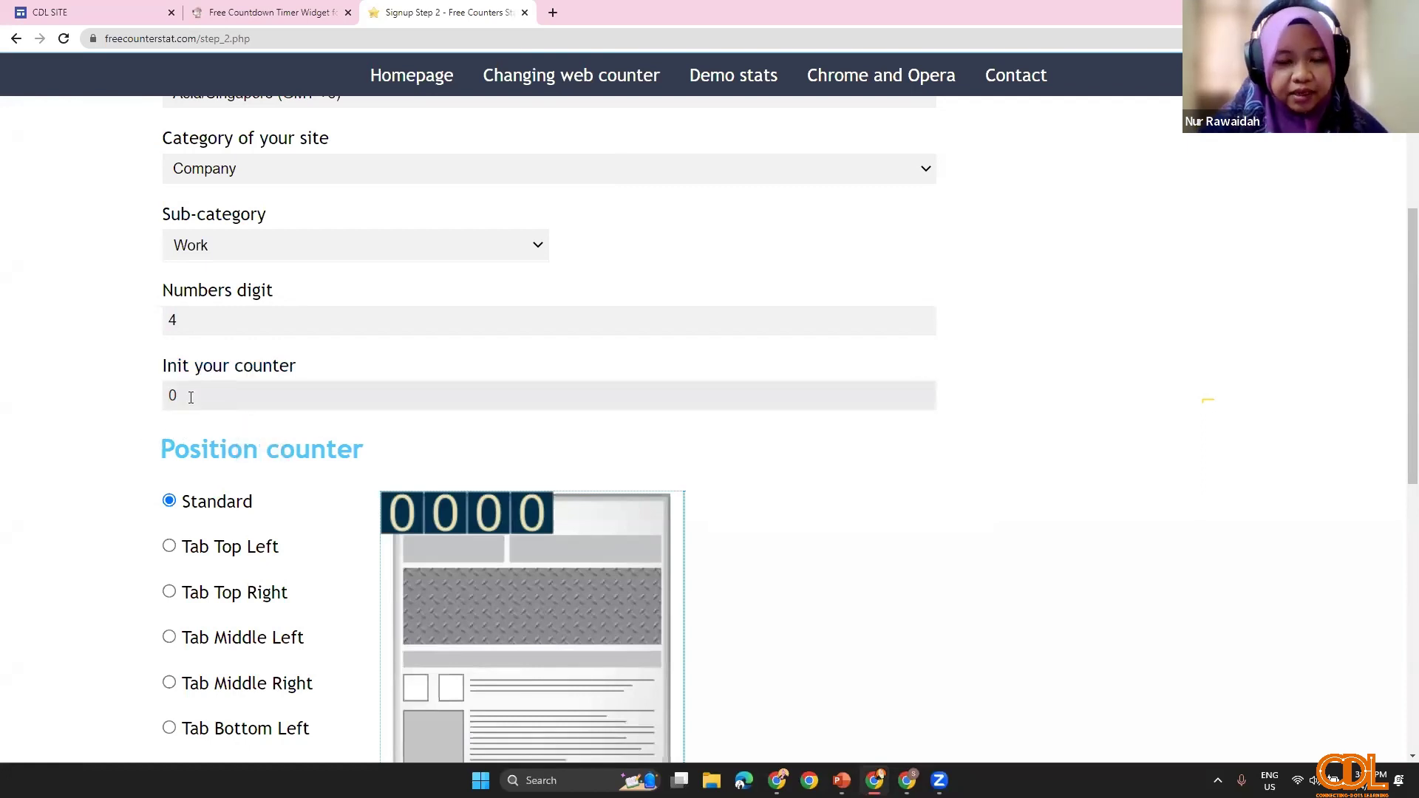
# Step: Choose Visitor counter with Public stats, pass the reCAPTCHA, and submit the form
pyautogui.scroll(-2, 222, 569)
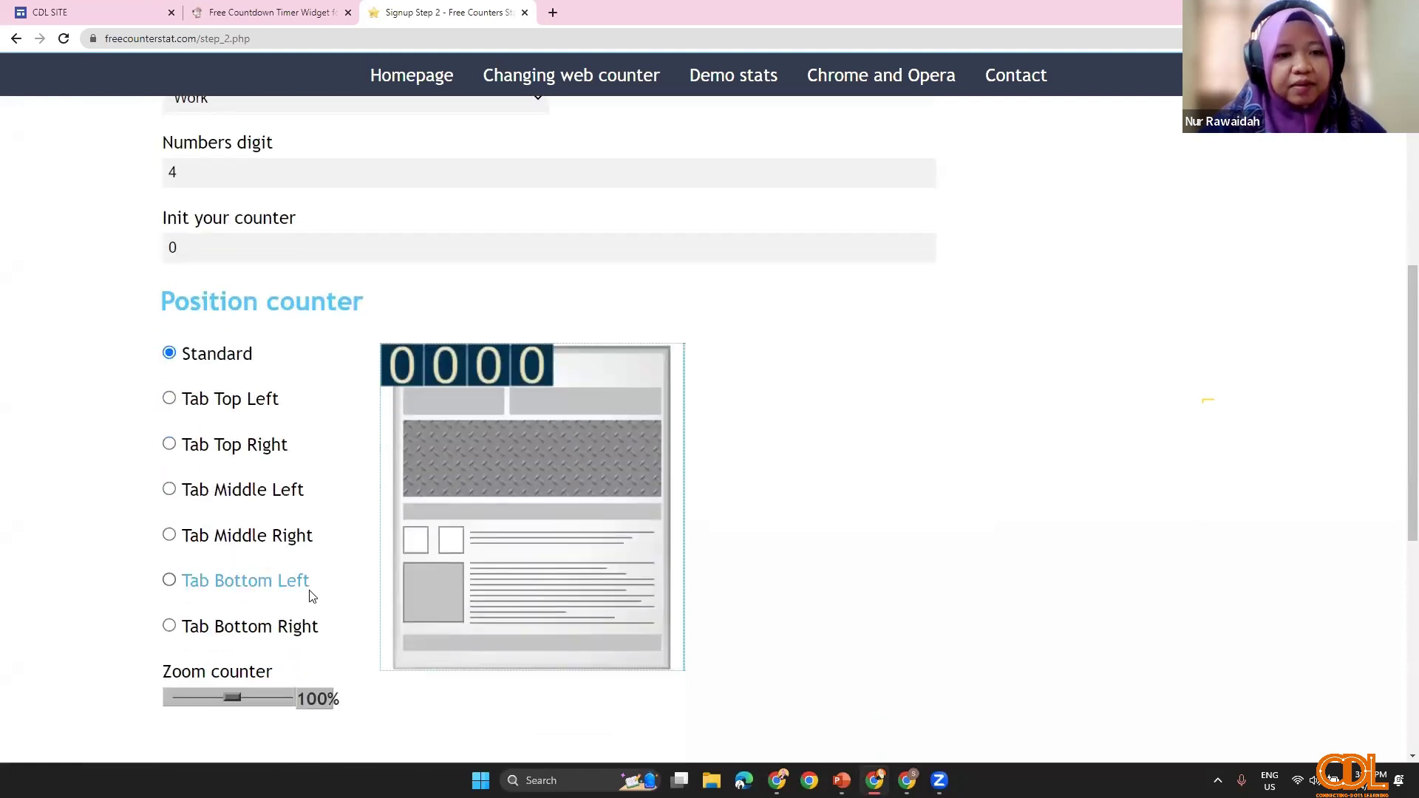
pyautogui.scroll(-1, 308, 559)
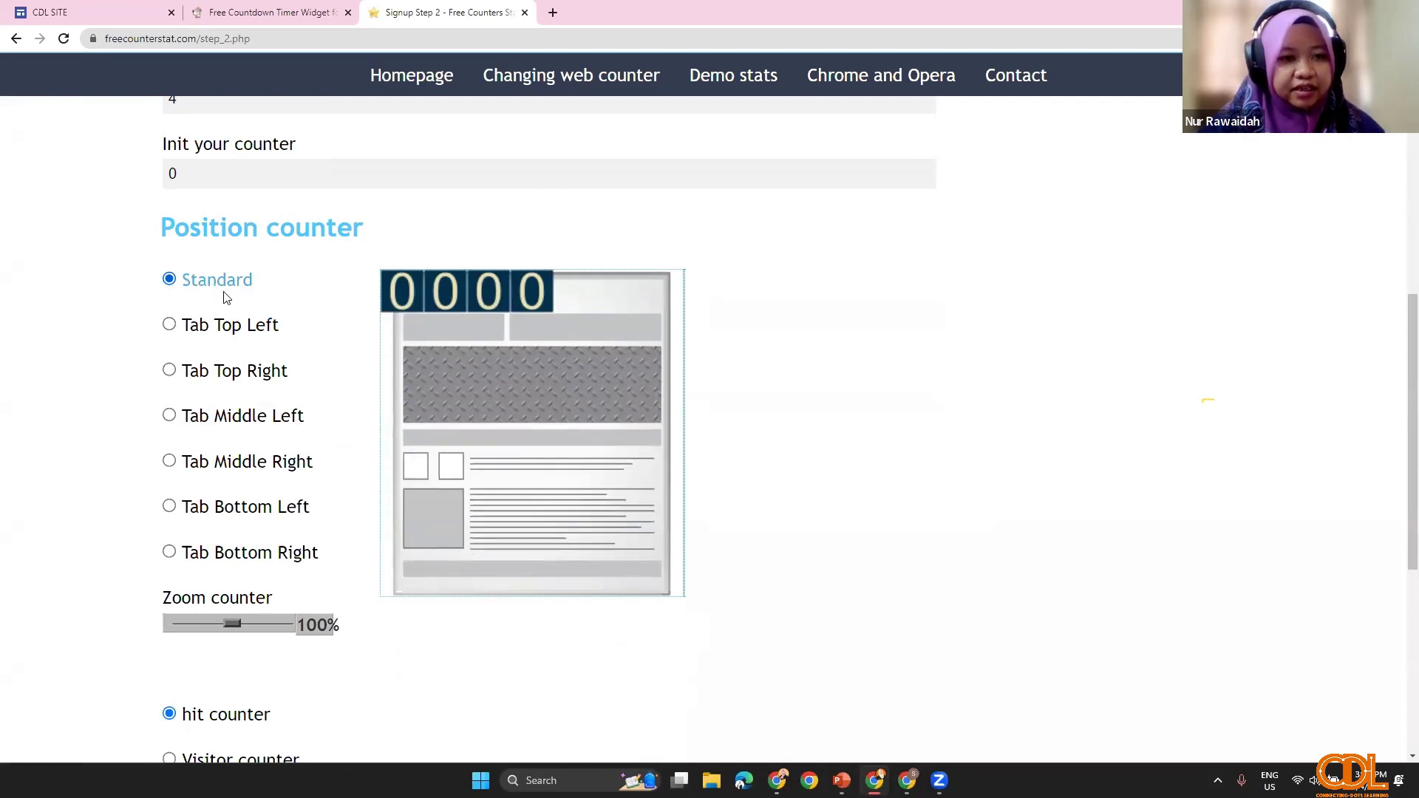
pyautogui.scroll(-3, 314, 650)
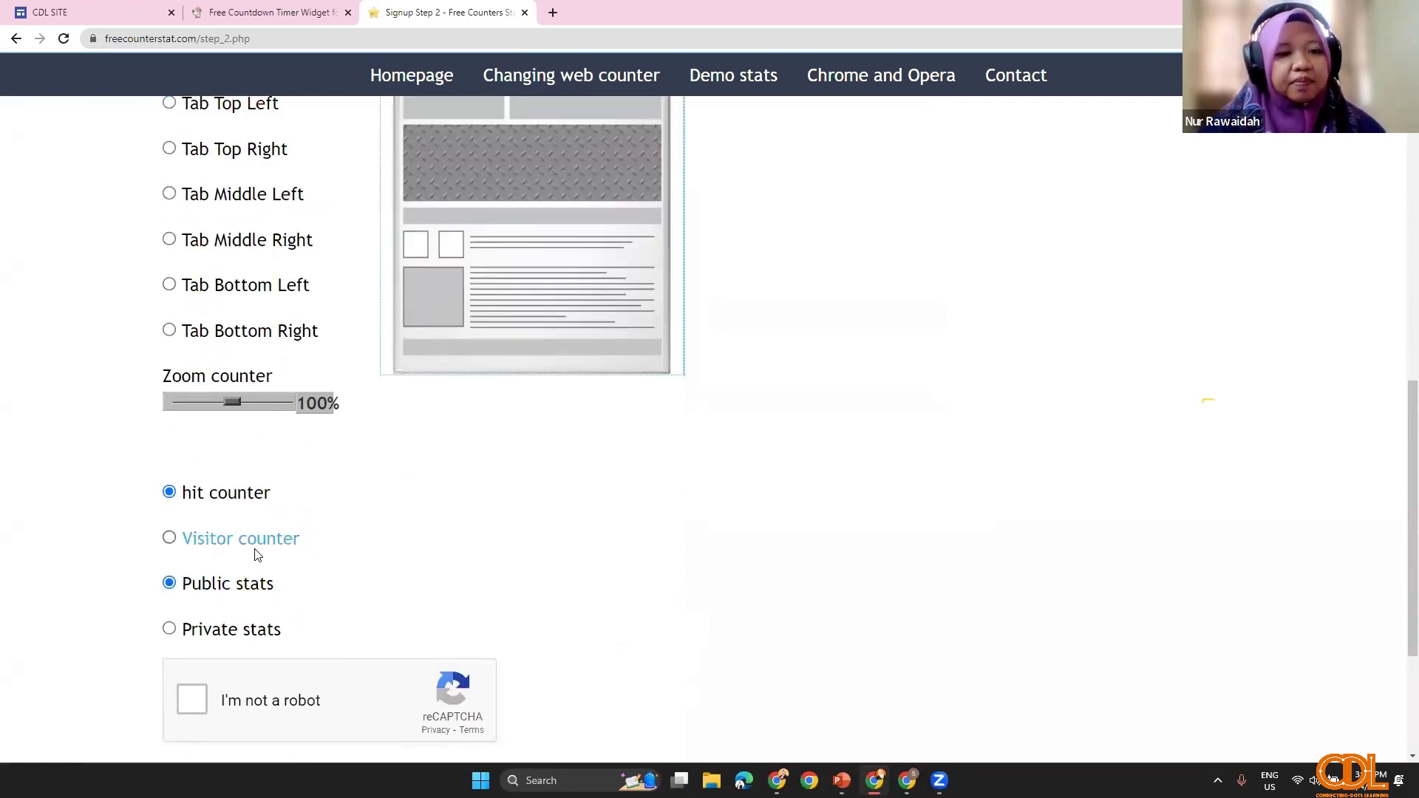
pyautogui.scroll(-2, 214, 431)
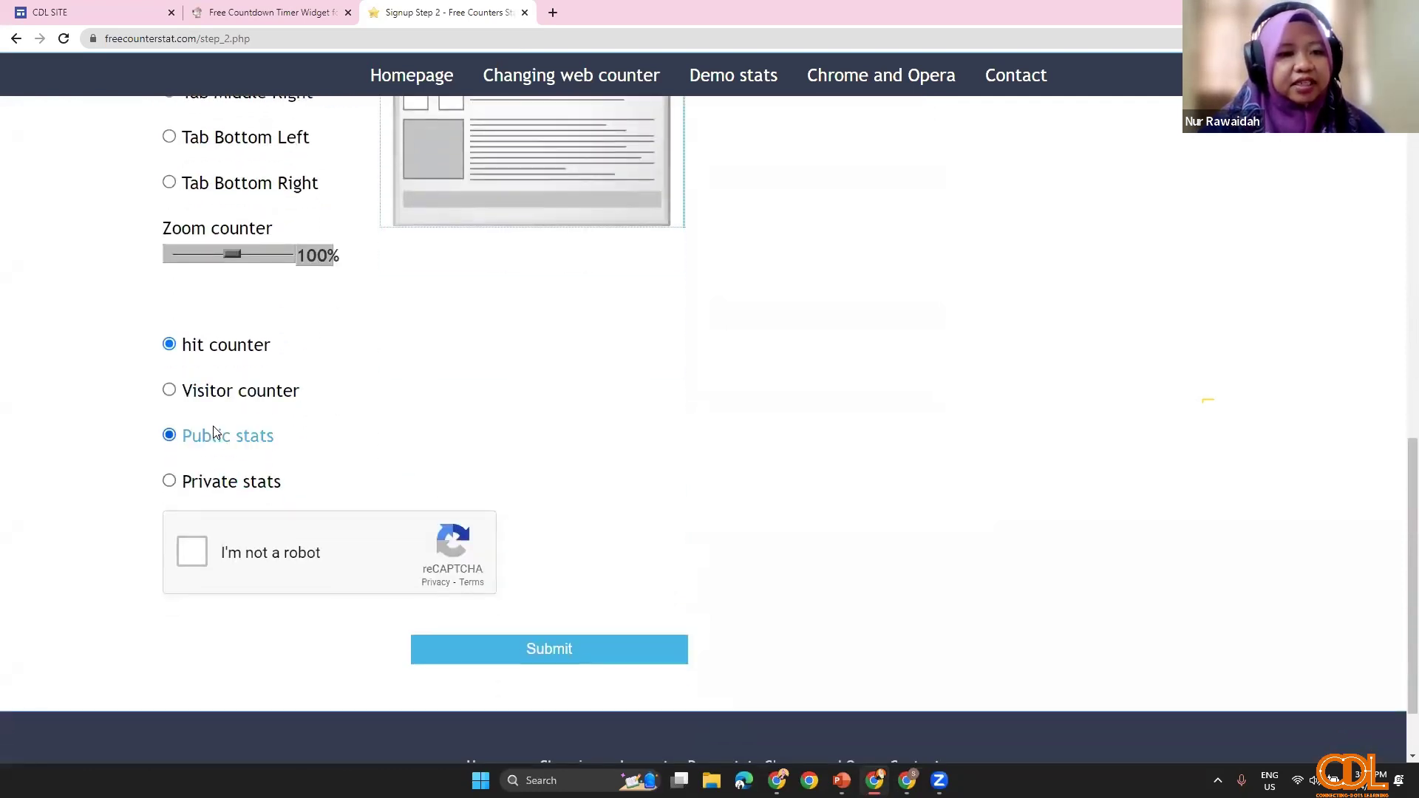
pyautogui.click(170, 396)
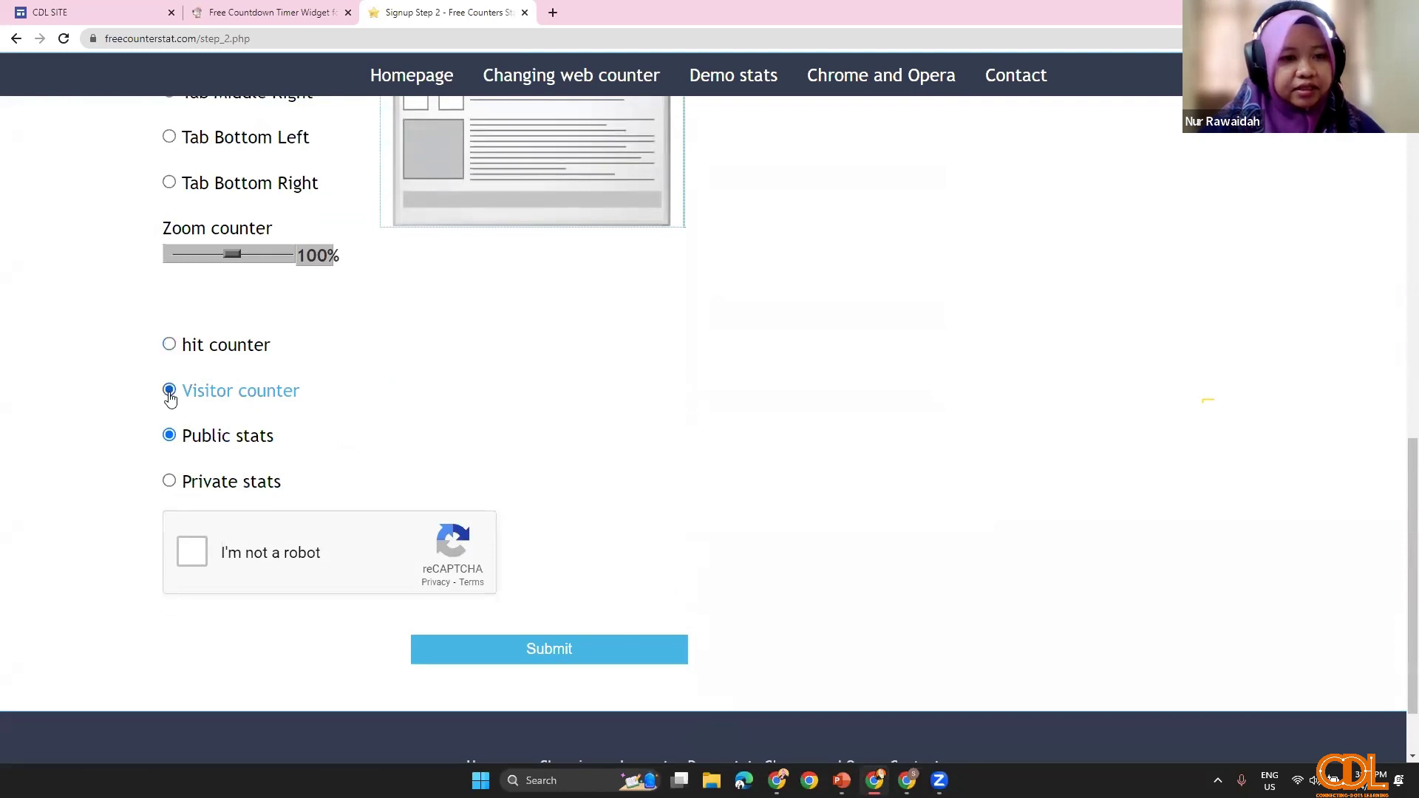
pyautogui.click(171, 347)
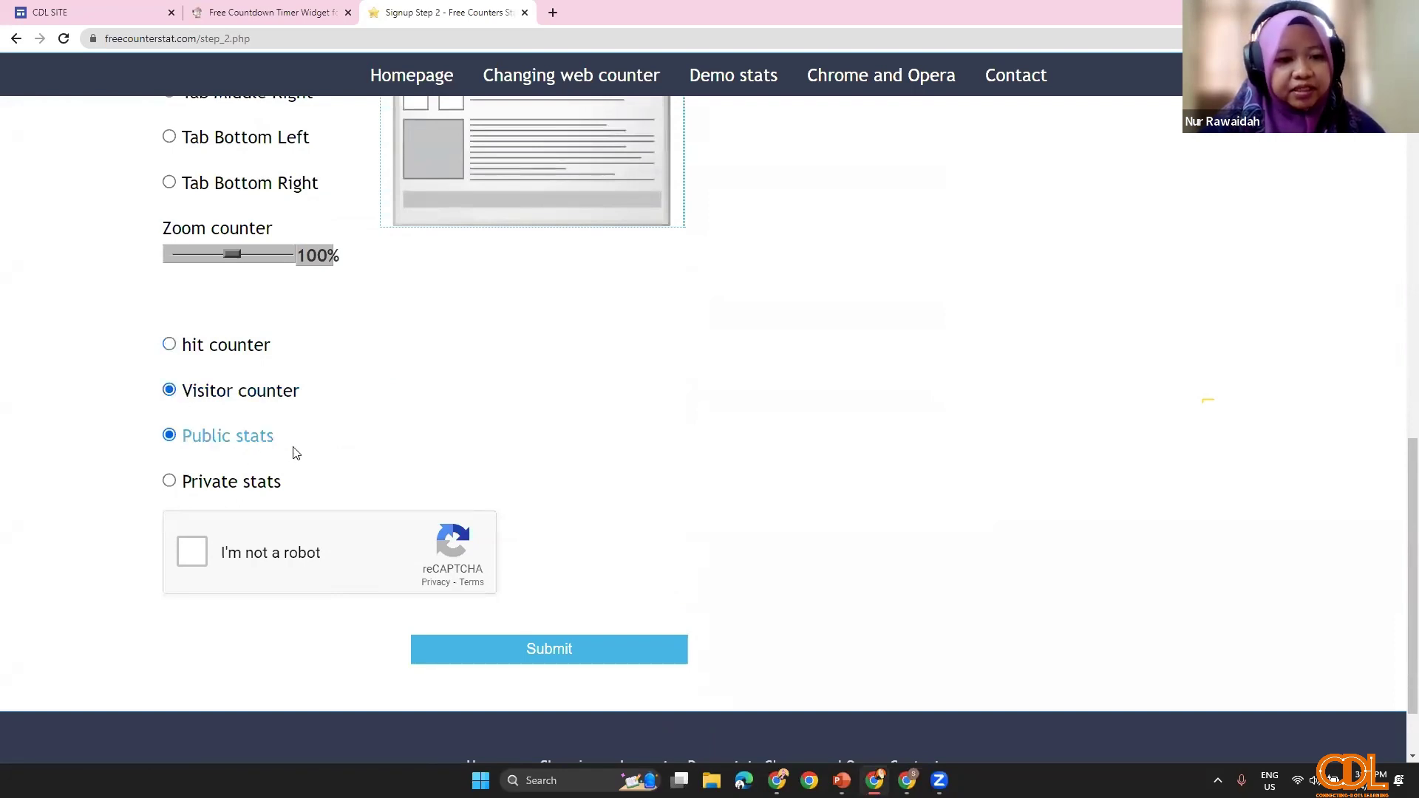
pyautogui.click(193, 562)
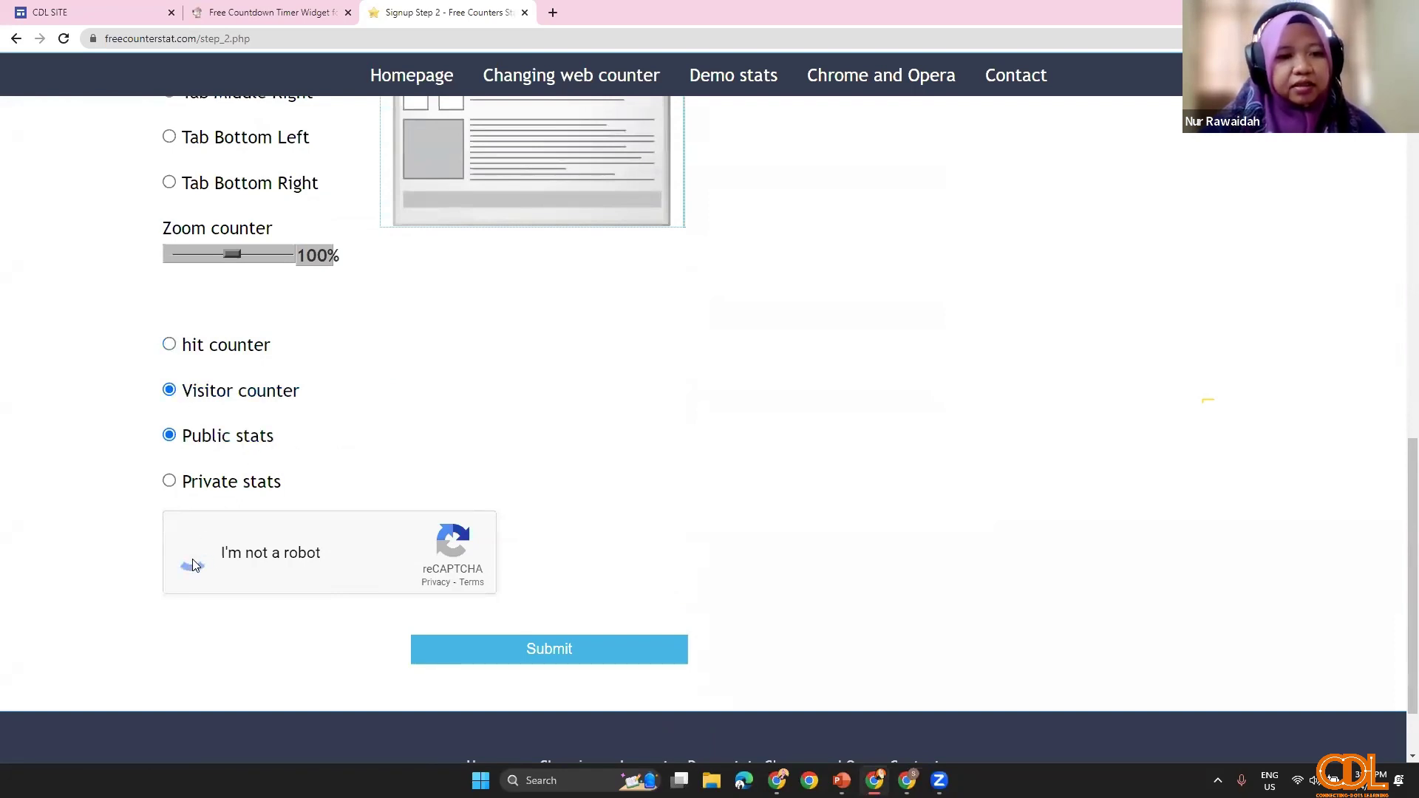
pyautogui.click(626, 664)
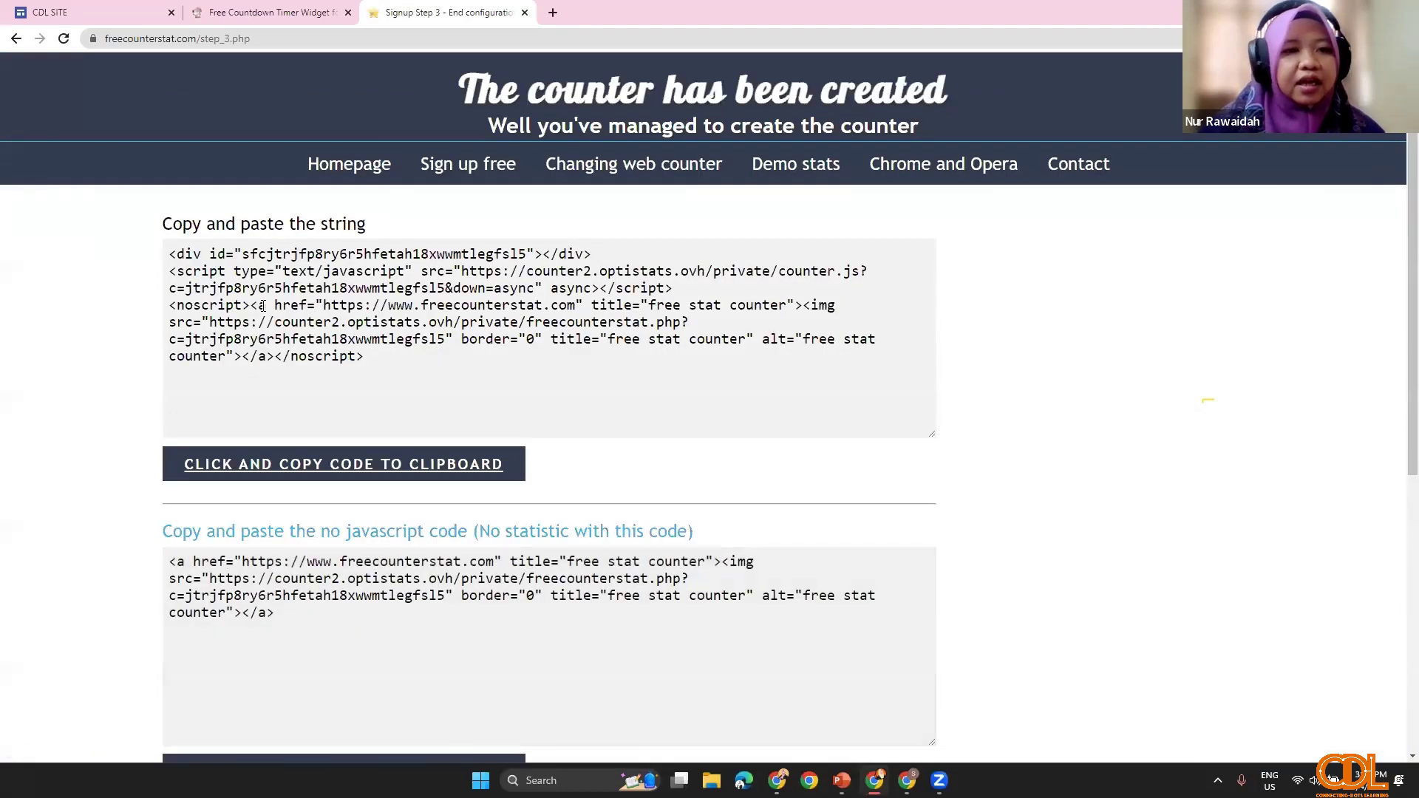
# Step: Copy the counter's script embed code from the first box and return to the CDL SITE tab
pyautogui.scroll(-3, 380, 406)
pyautogui.scroll(3, 400, 485)
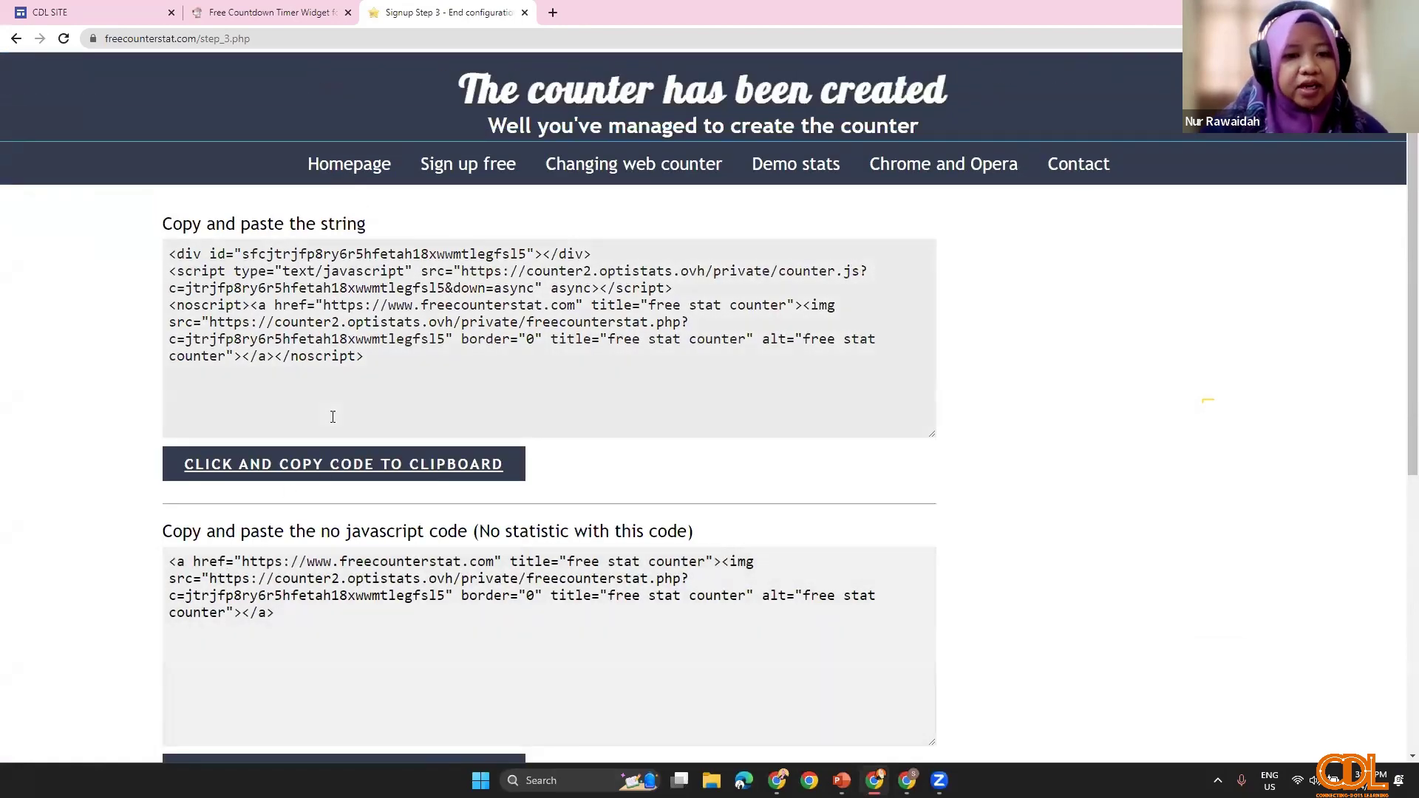
pyautogui.moveTo(366, 358); pyautogui.dragTo(169, 251)
pyautogui.rightClick(260, 300)
pyautogui.click(292, 315)
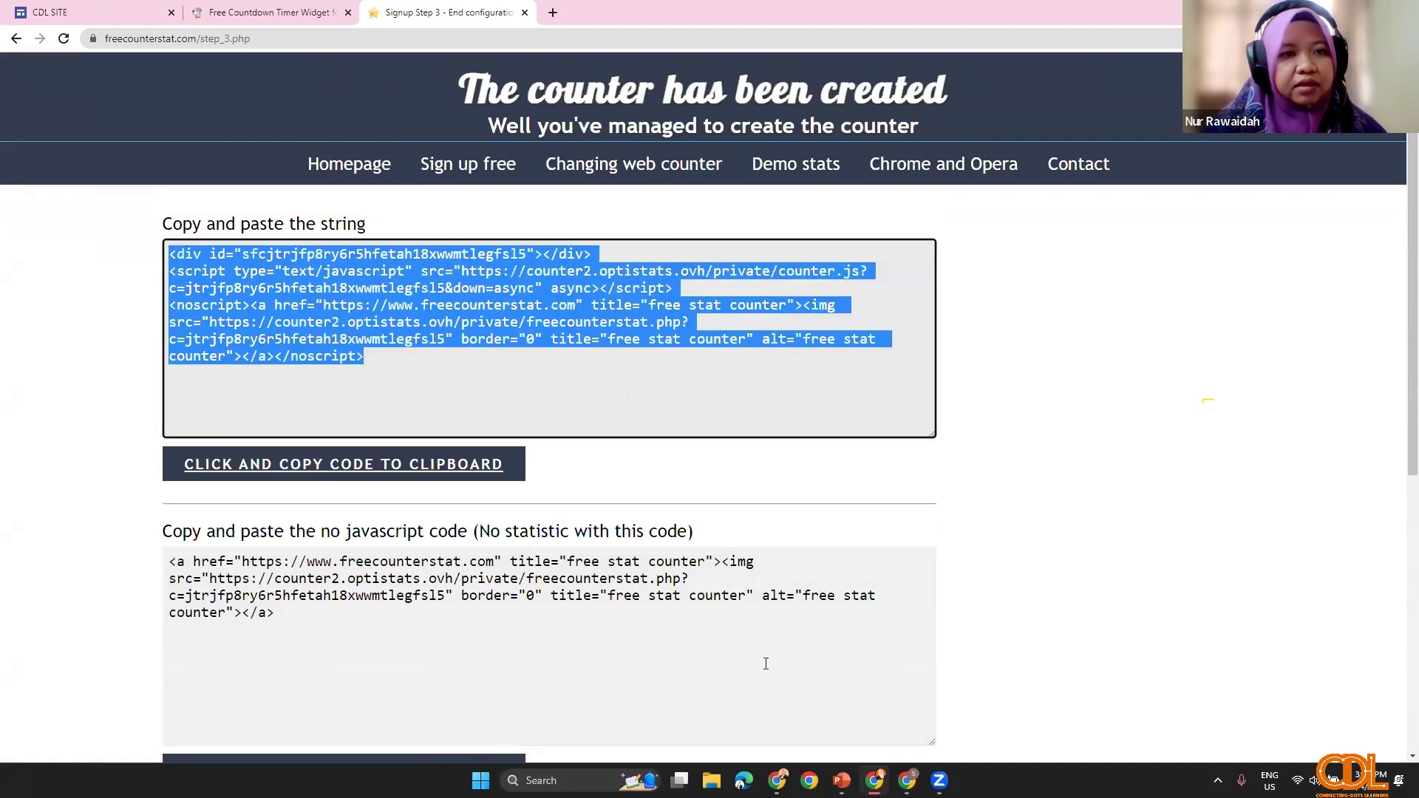
pyautogui.click(111, 17)
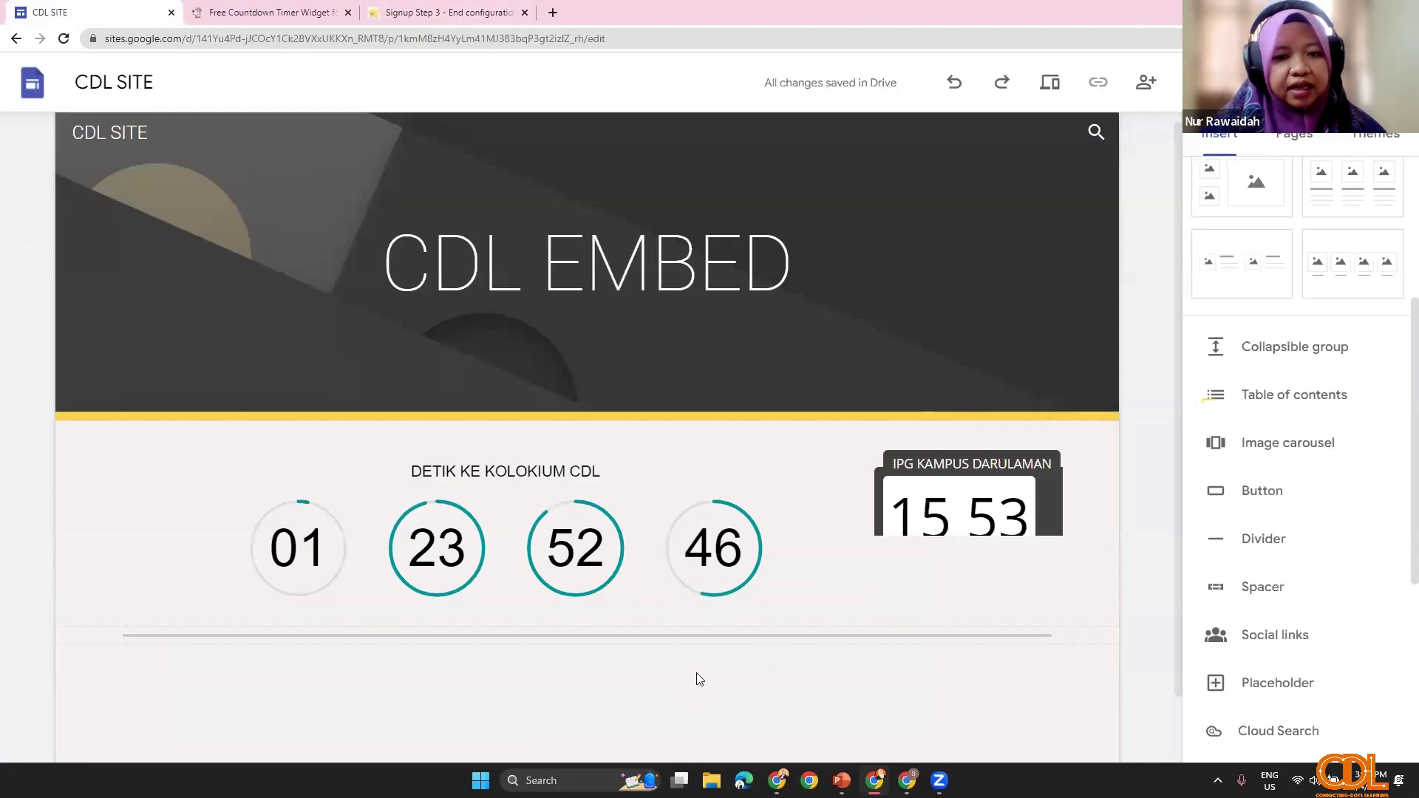
# Step: Paste the Freecounterstat code as an Embed code block and insert the 0000 counter
pyautogui.scroll(4, 1245, 573)
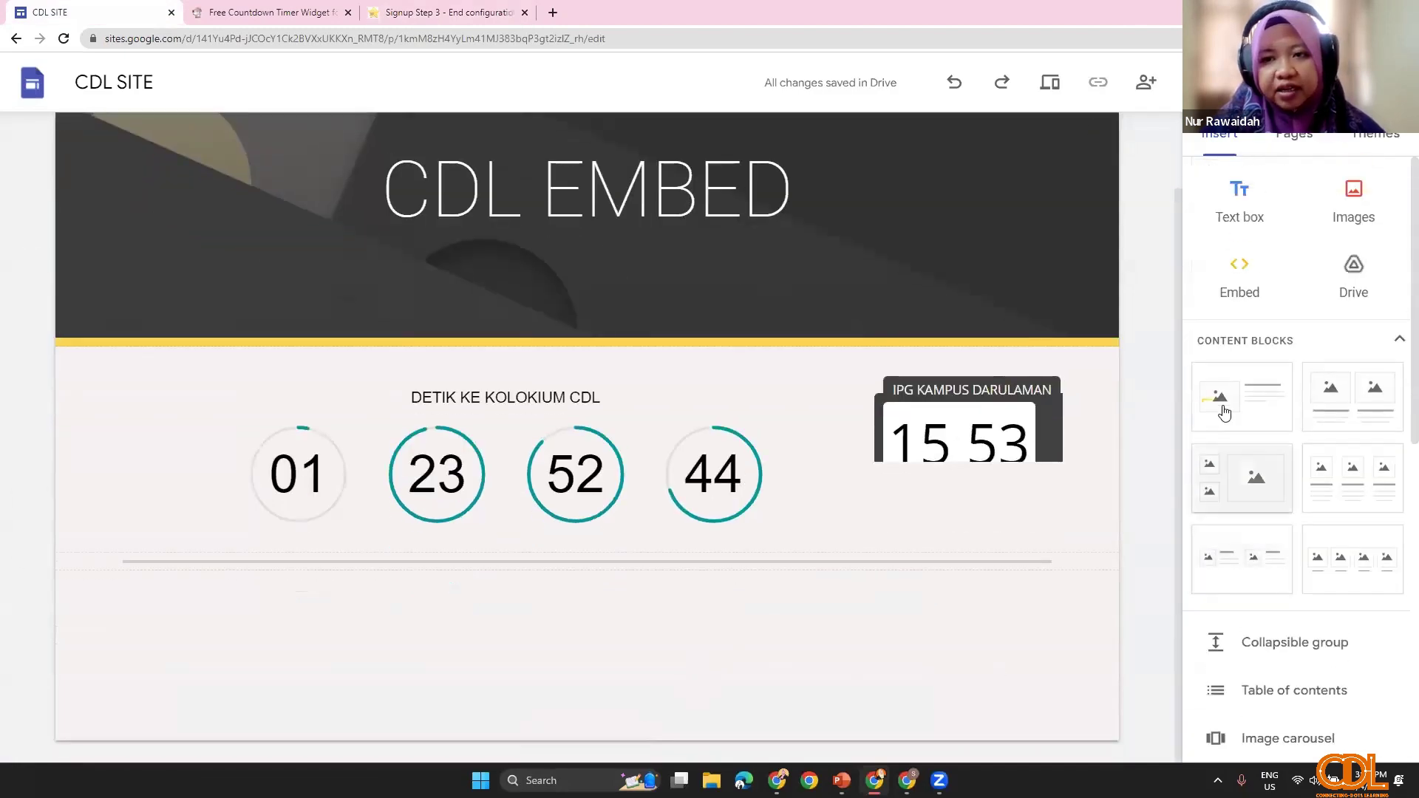
pyautogui.click(1244, 286)
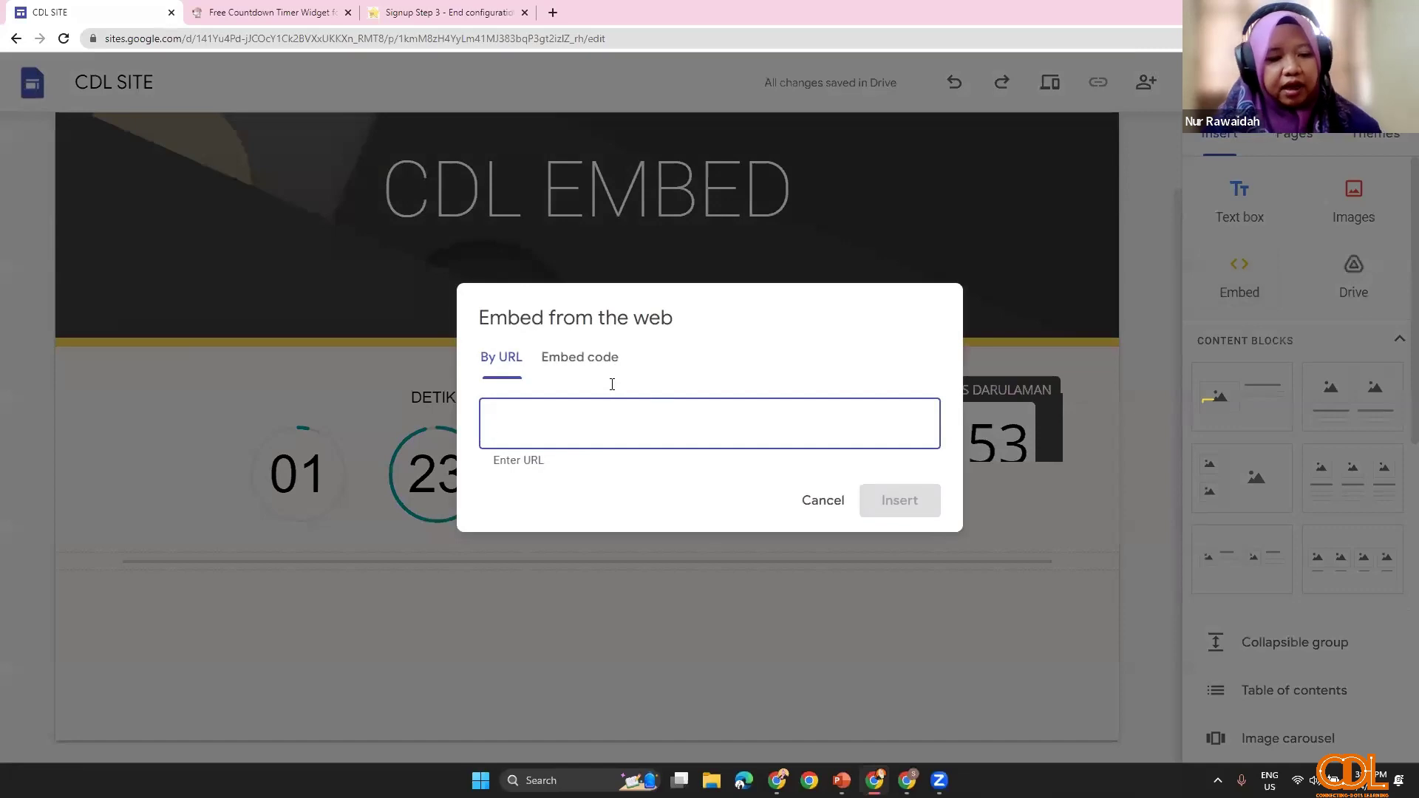
pyautogui.click(580, 358)
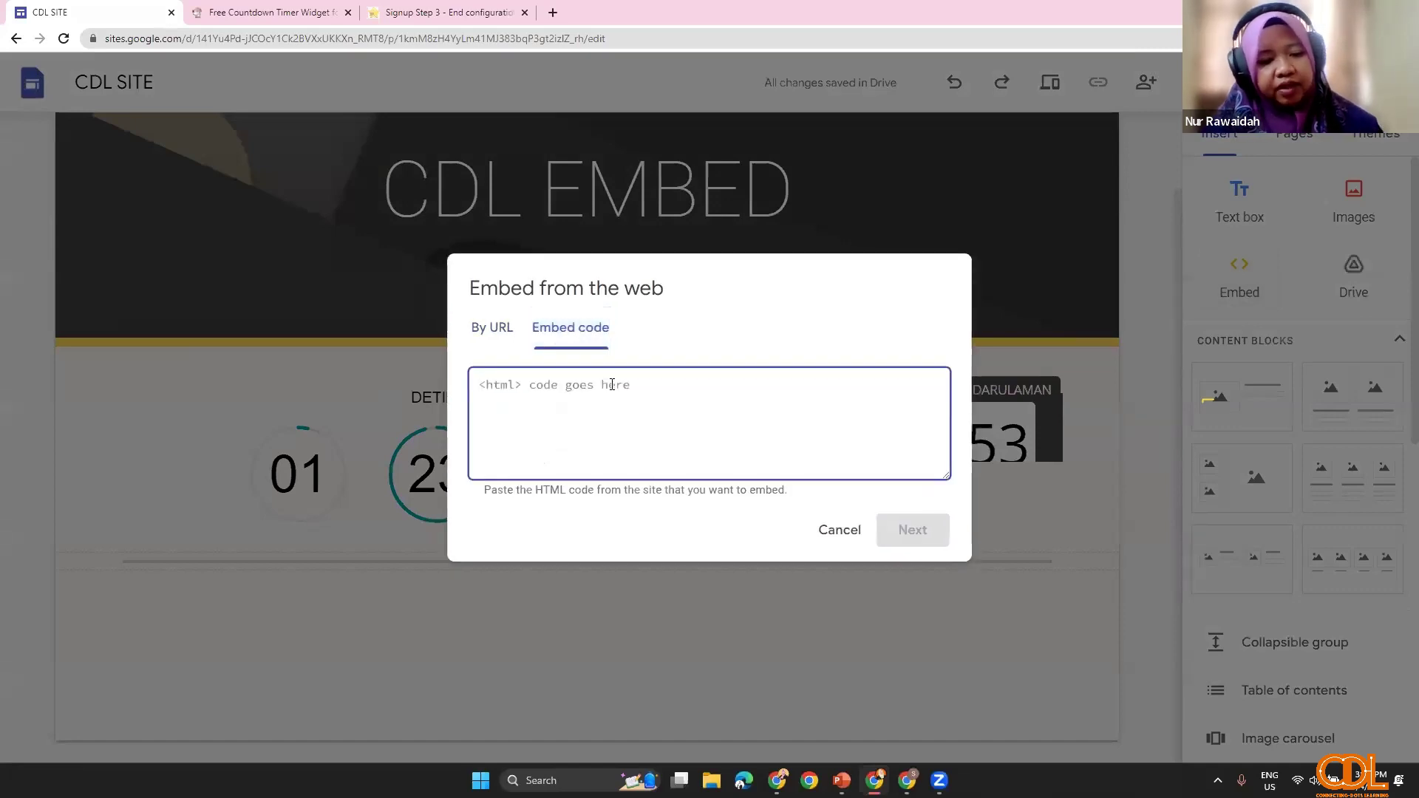
pyautogui.hotkey('ctrl', 'v')
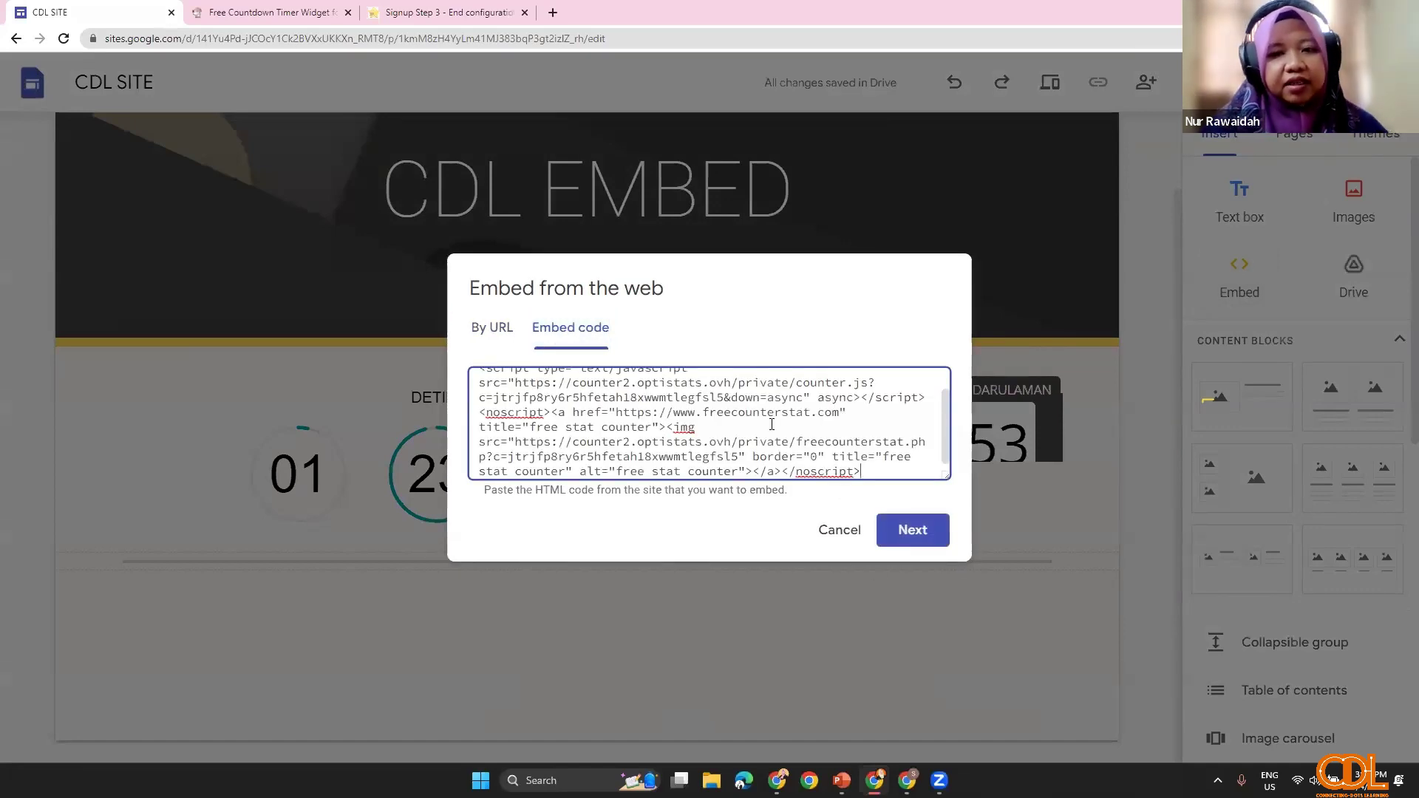
pyautogui.scroll(2, 771, 426)
pyautogui.scroll(-2, 793, 430)
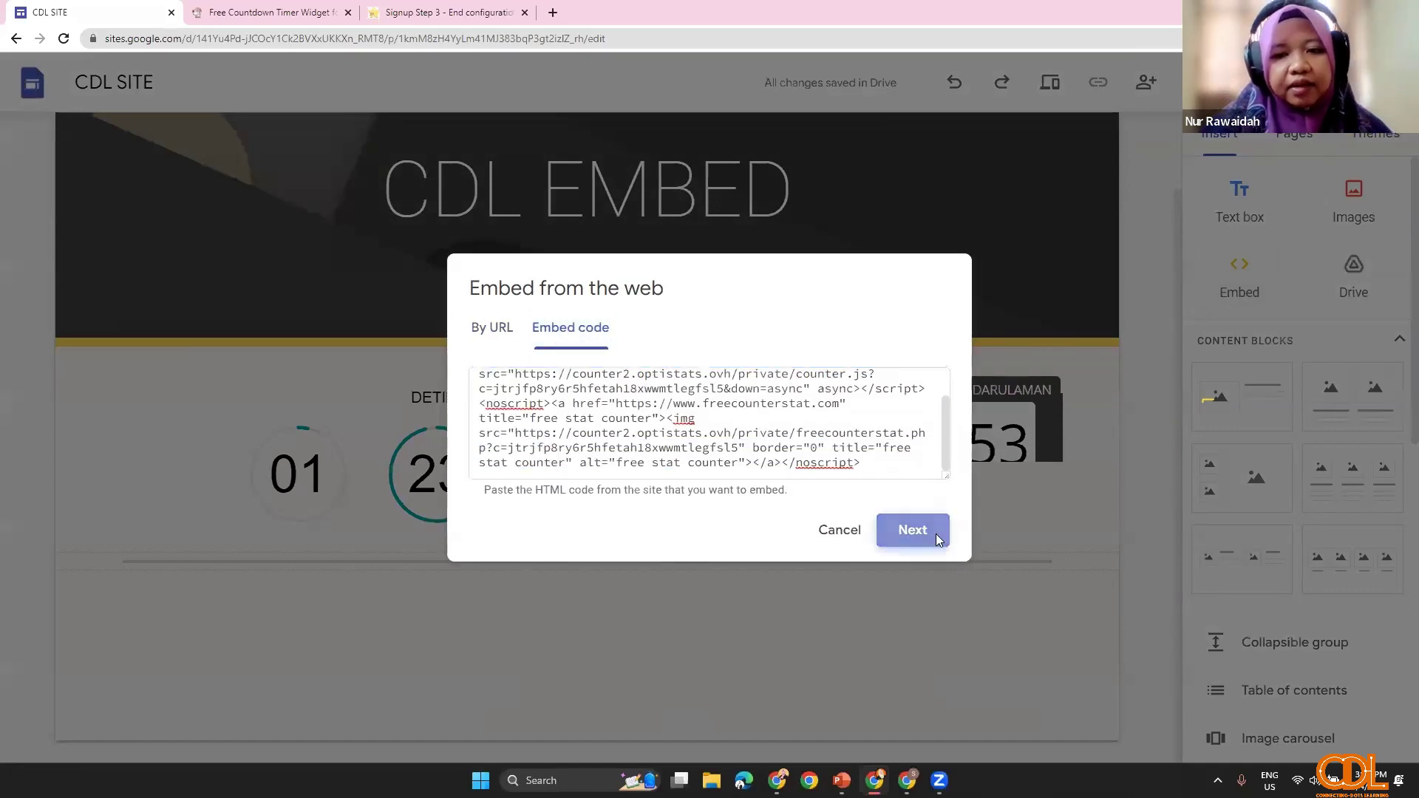
pyautogui.click(935, 533)
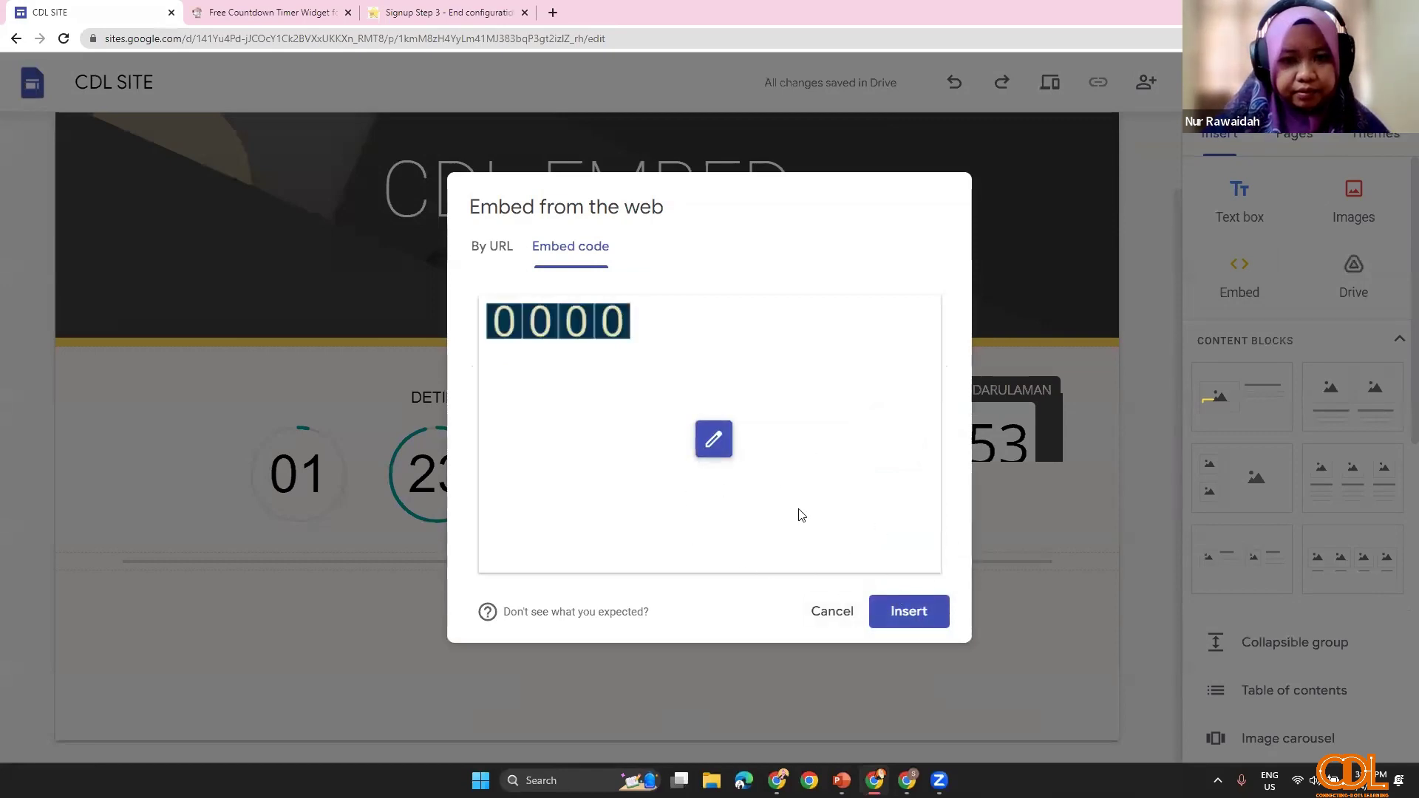
pyautogui.click(903, 612)
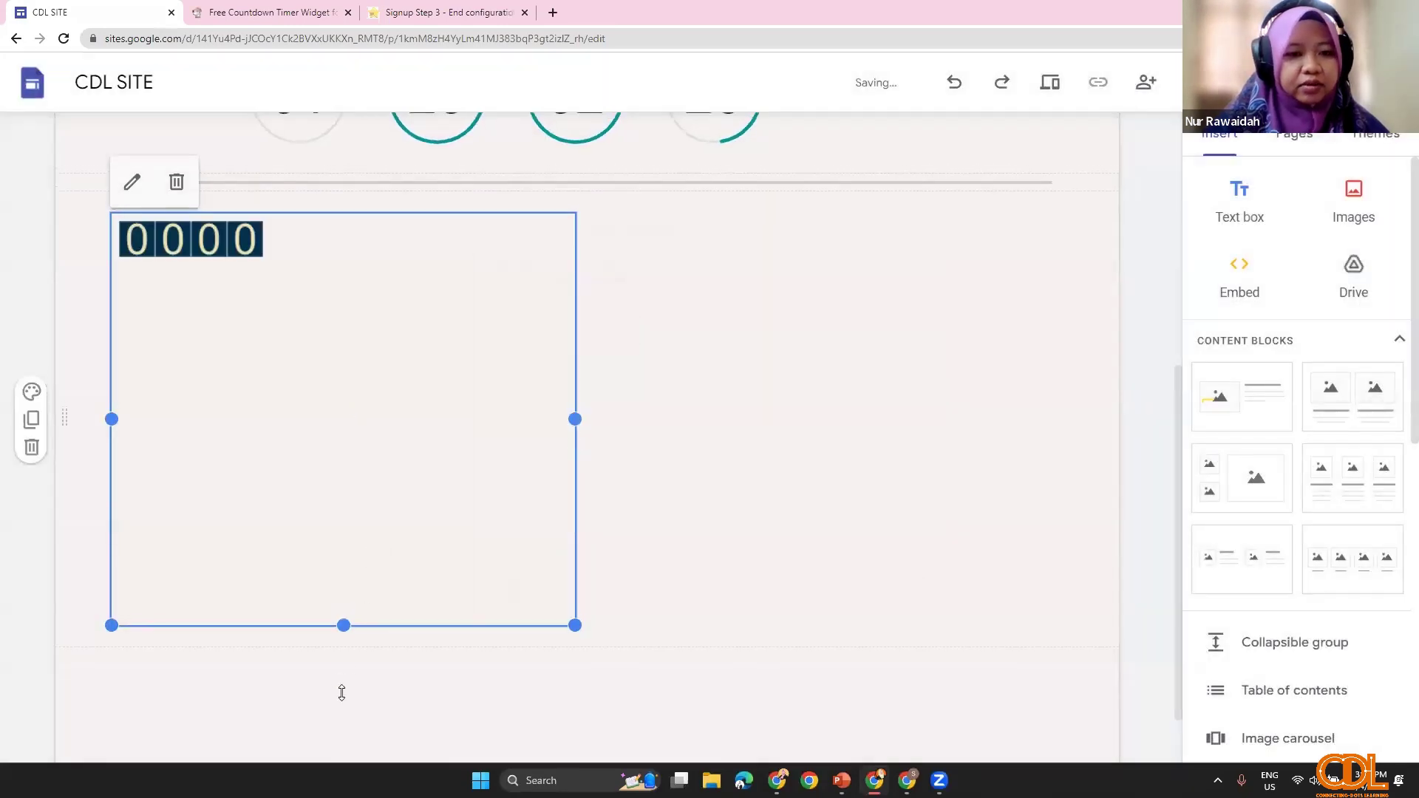
# Step: Narrow the 0000 counter embed to fit its four digits and drag it to the section's middle
pyautogui.scroll(1, 342, 687)
pyautogui.moveTo(342, 660); pyautogui.dragTo(332, 355)
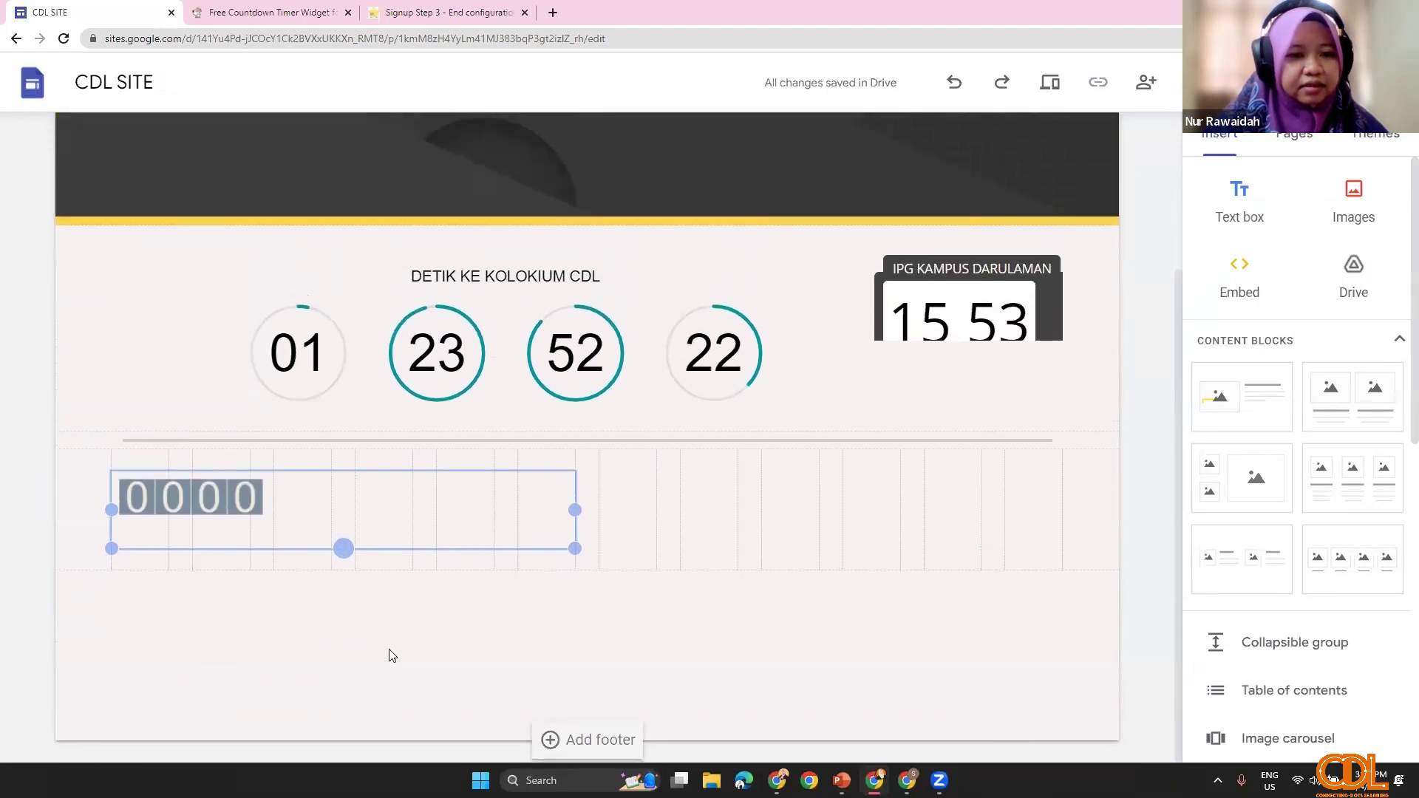
pyautogui.moveTo(391, 655); pyautogui.dragTo(352, 522)
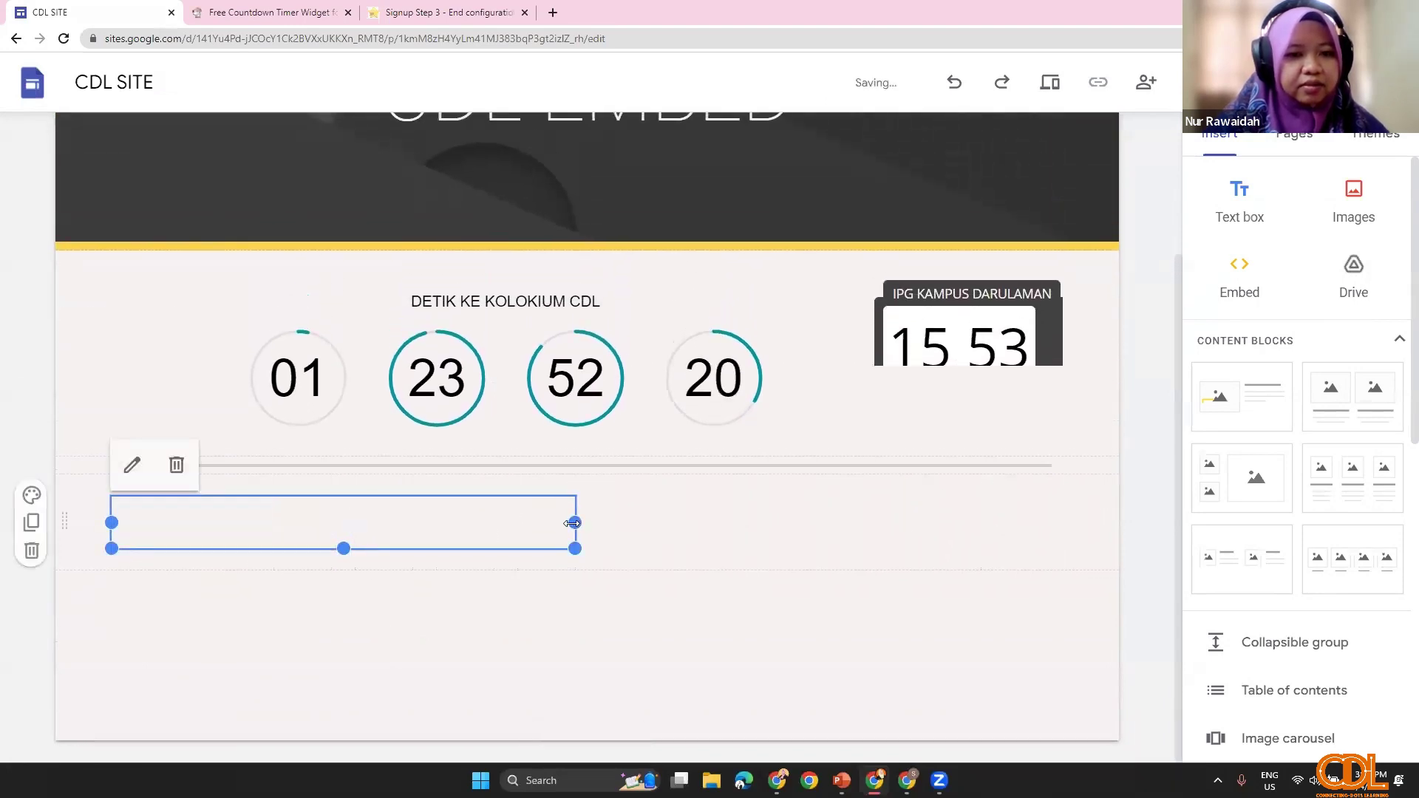
pyautogui.moveTo(571, 523); pyautogui.dragTo(171, 524)
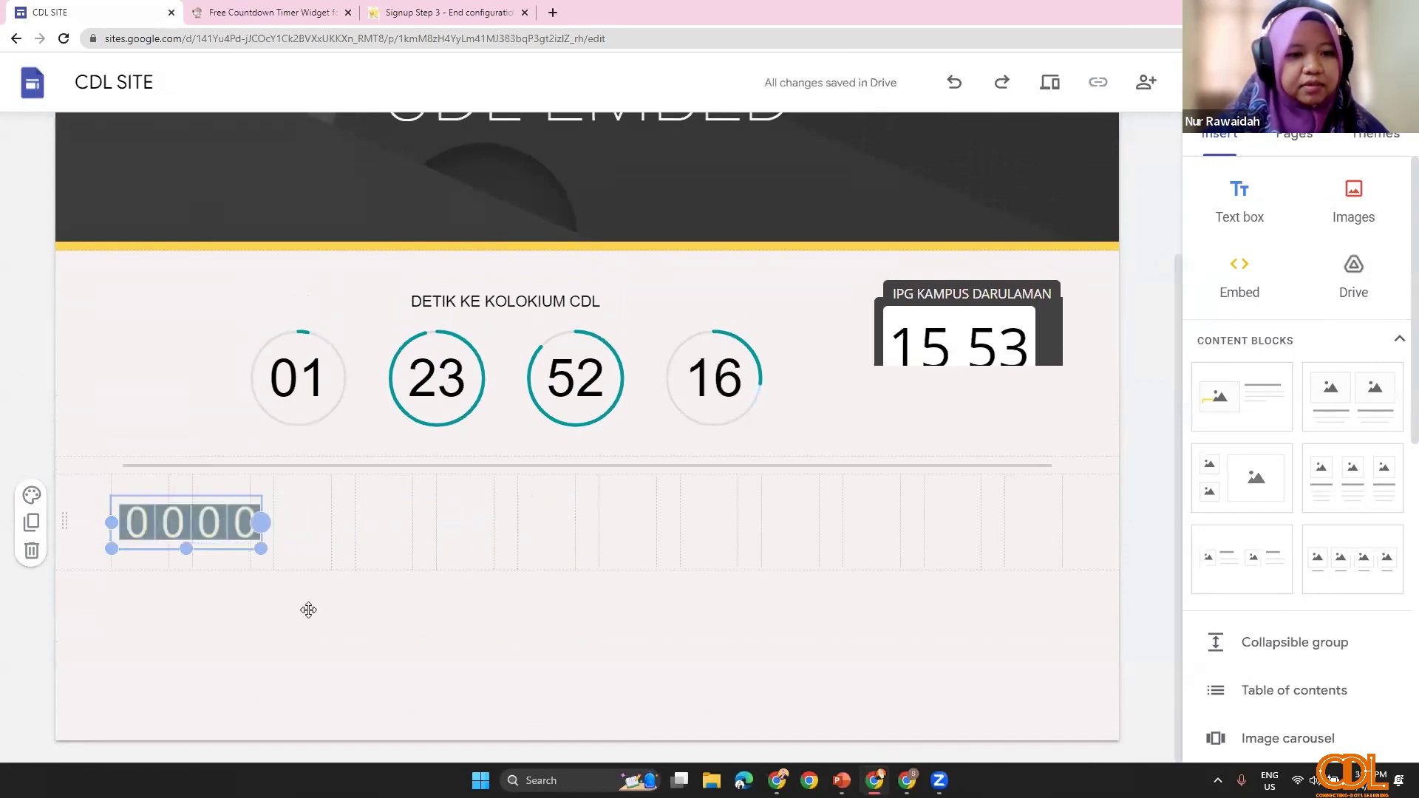
pyautogui.moveTo(231, 607); pyautogui.dragTo(224, 583)
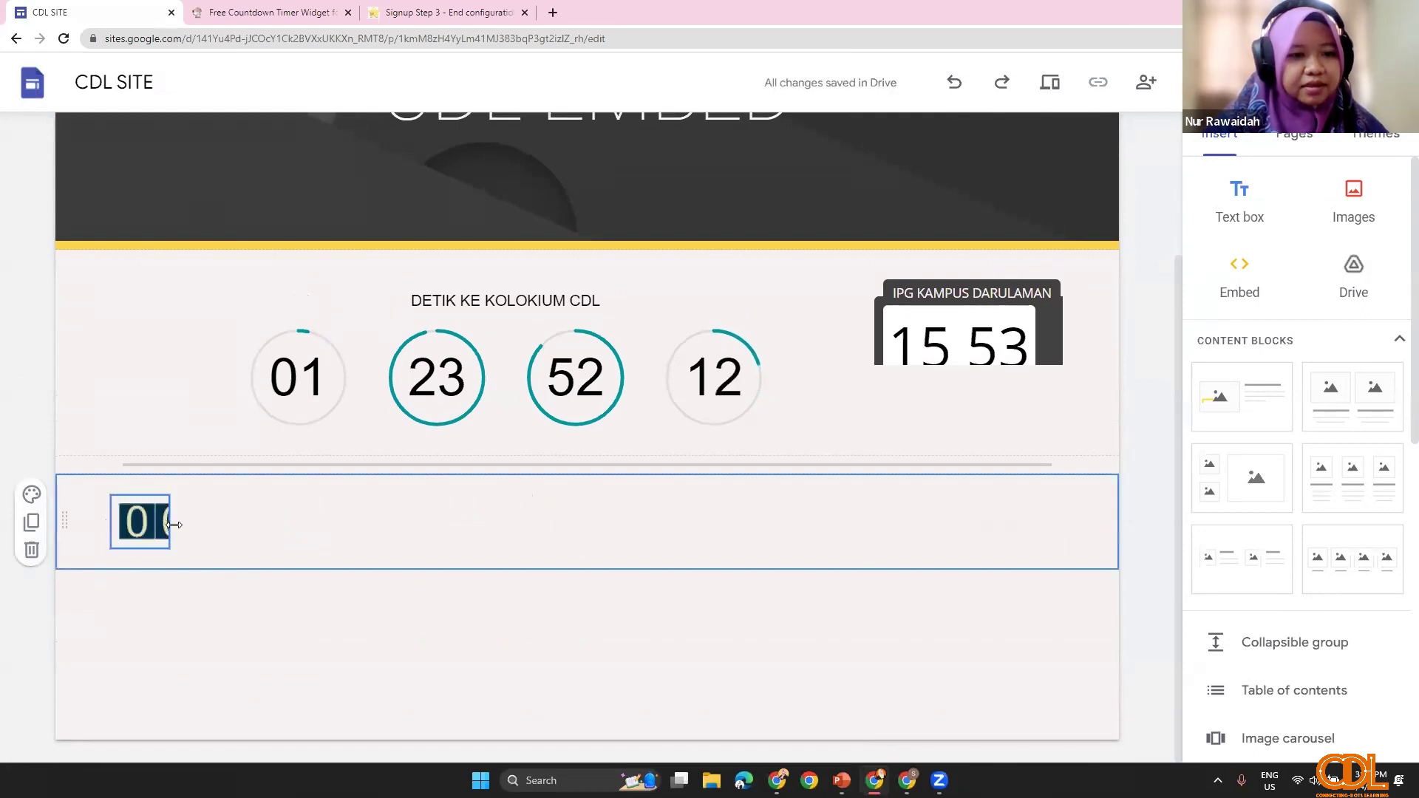
pyautogui.click(175, 524)
pyautogui.moveTo(174, 525); pyautogui.dragTo(271, 543)
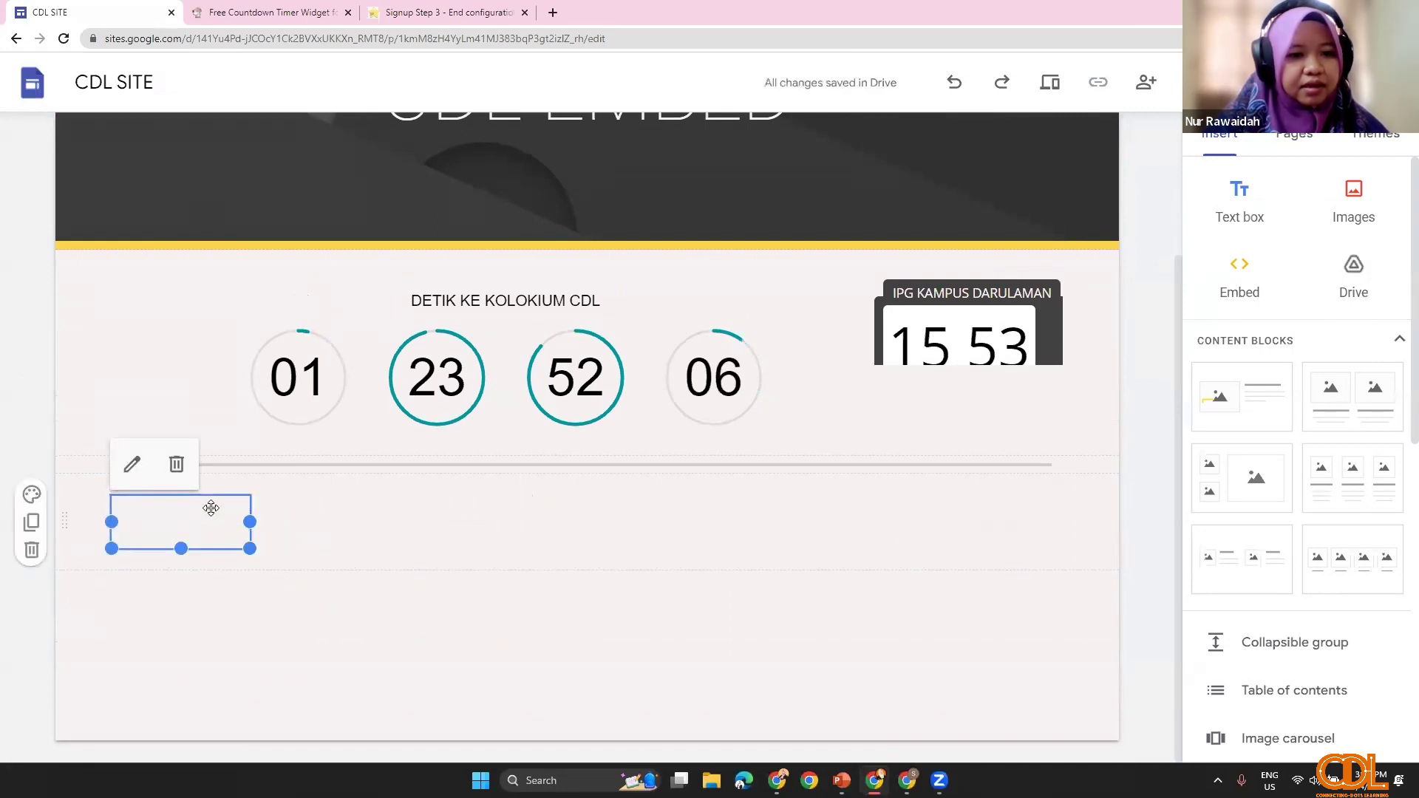
pyautogui.moveTo(211, 508); pyautogui.dragTo(774, 688)
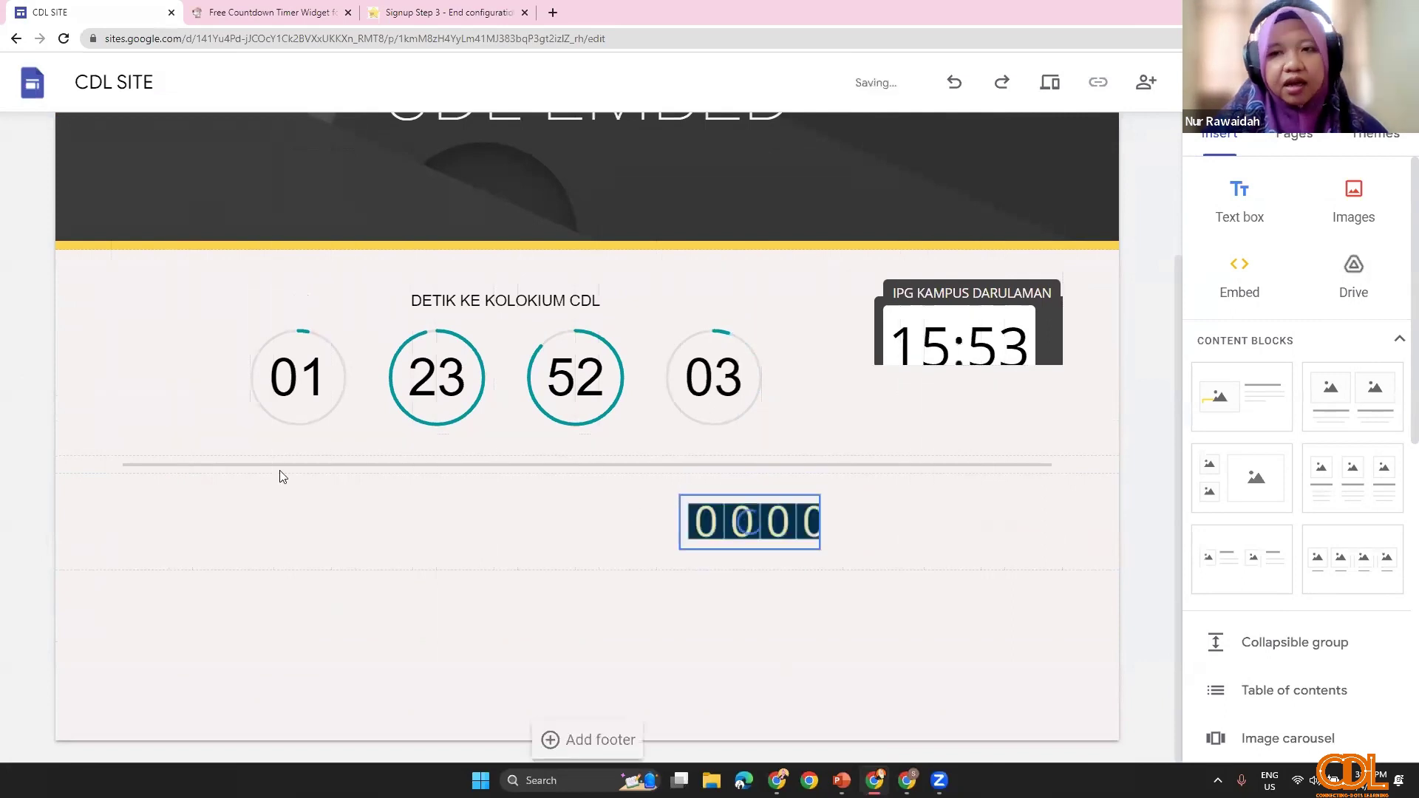
# Step: Add a text box labelled 'BILANGAN PENGUNJUNG' and narrow it to fit the label
pyautogui.click(1256, 215)
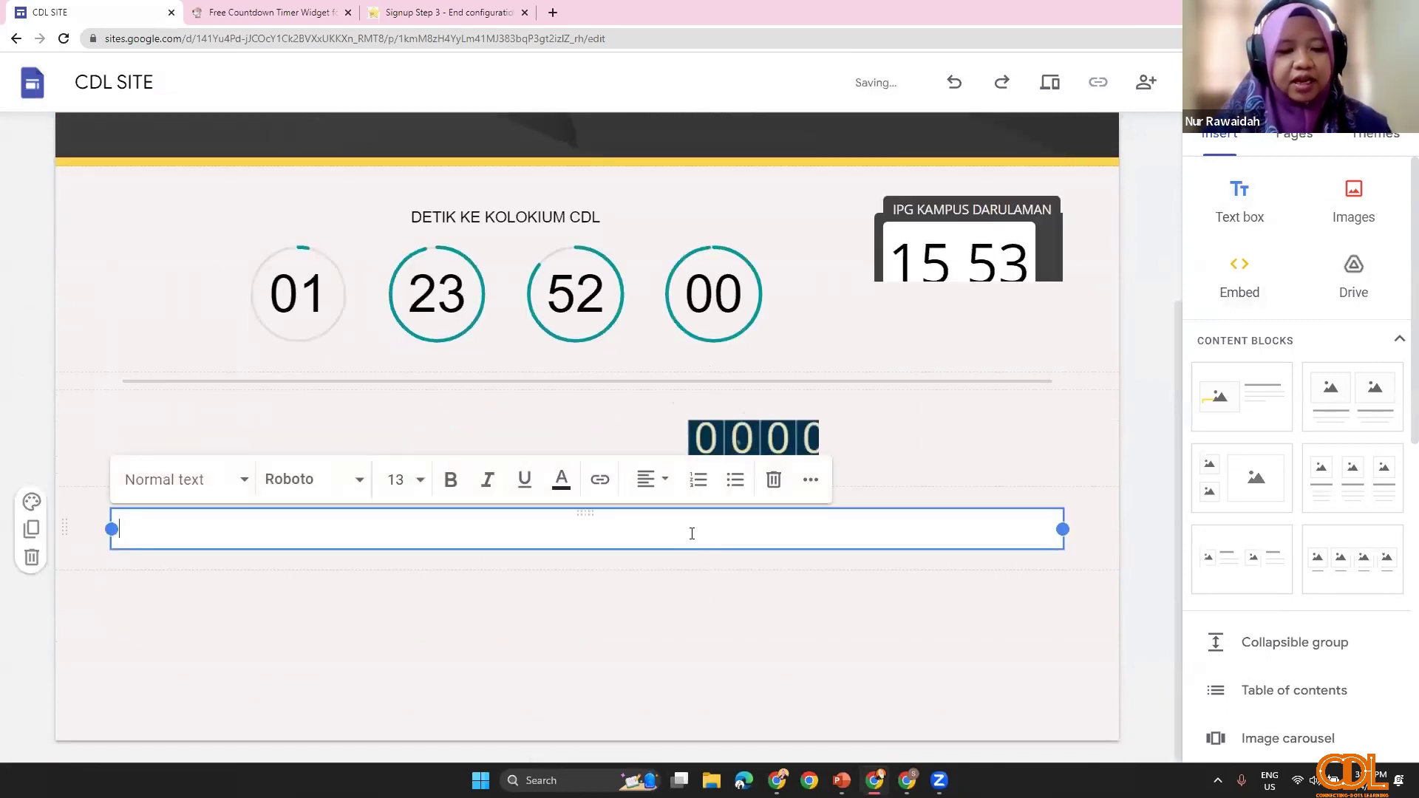
pyautogui.write('BIL')
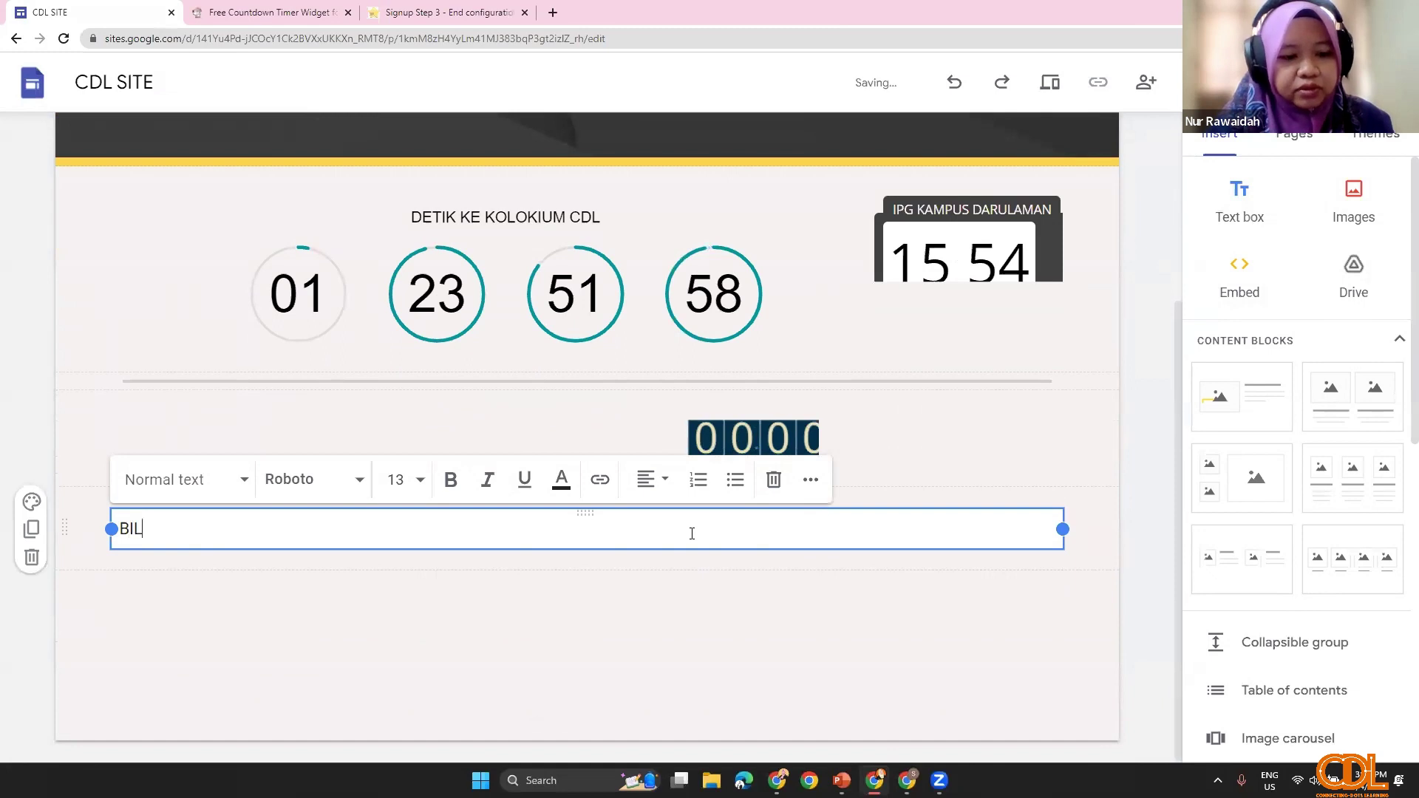
pyautogui.write('ANGAN ')
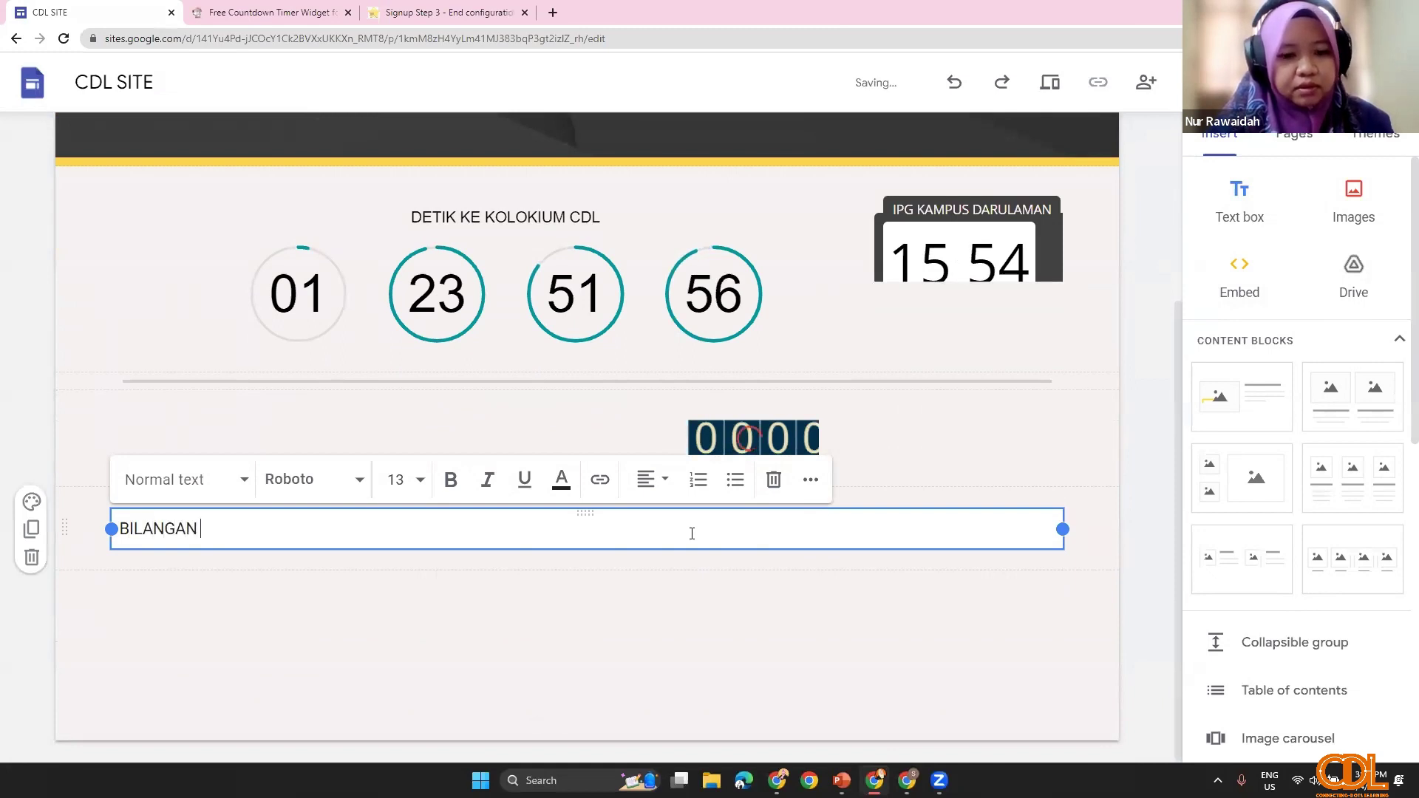
pyautogui.write('[E')
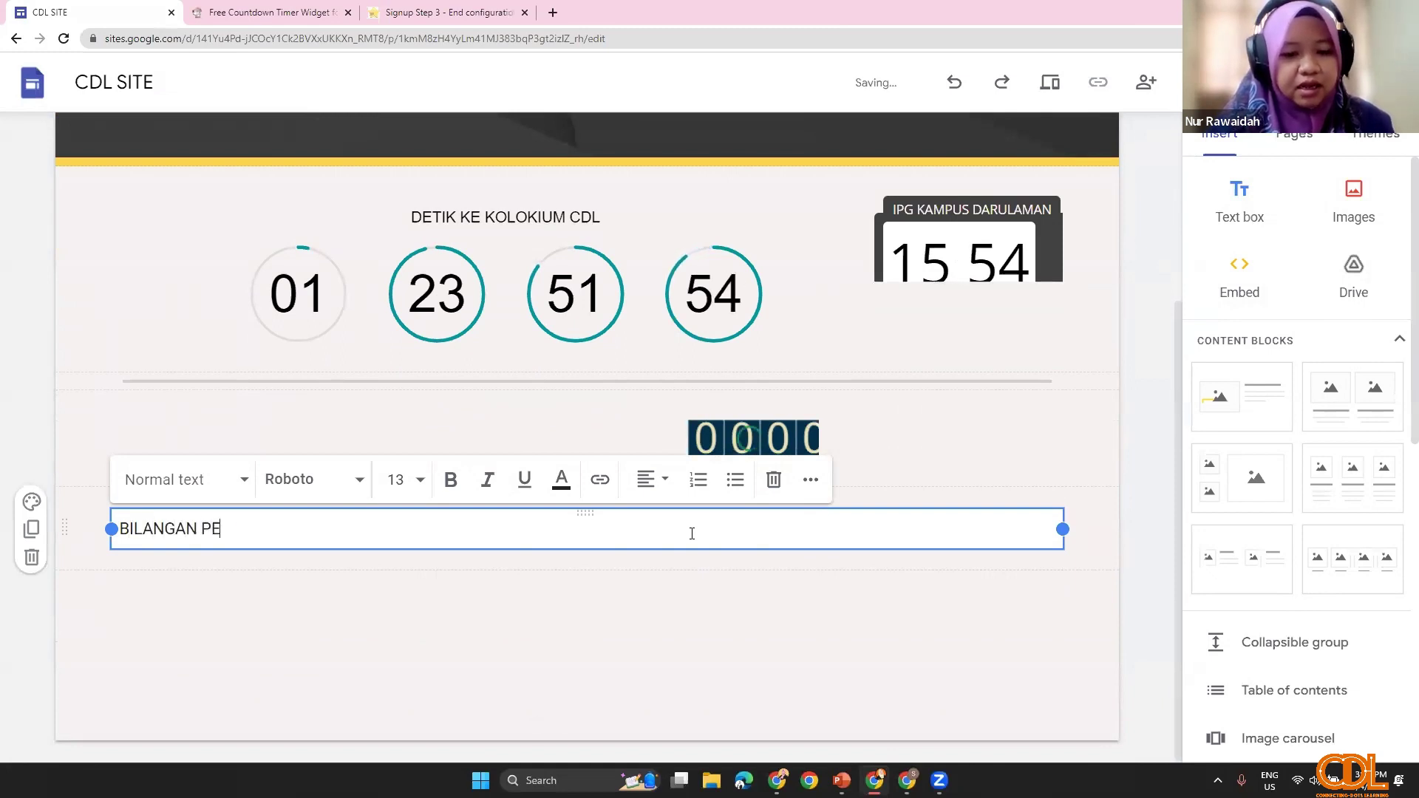
pyautogui.write('NGUNGUN')
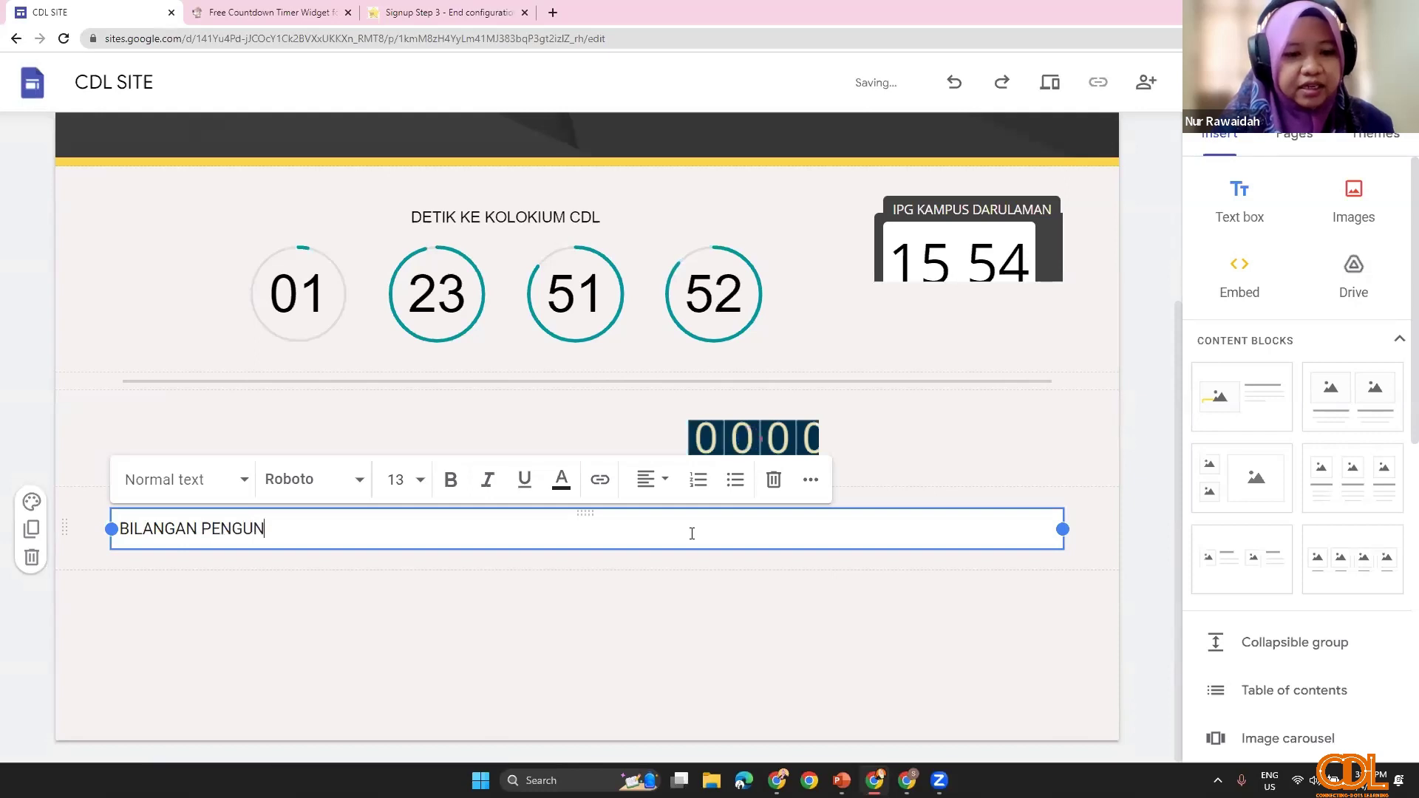
pyautogui.write('UJ')
pyautogui.write('JUNG')
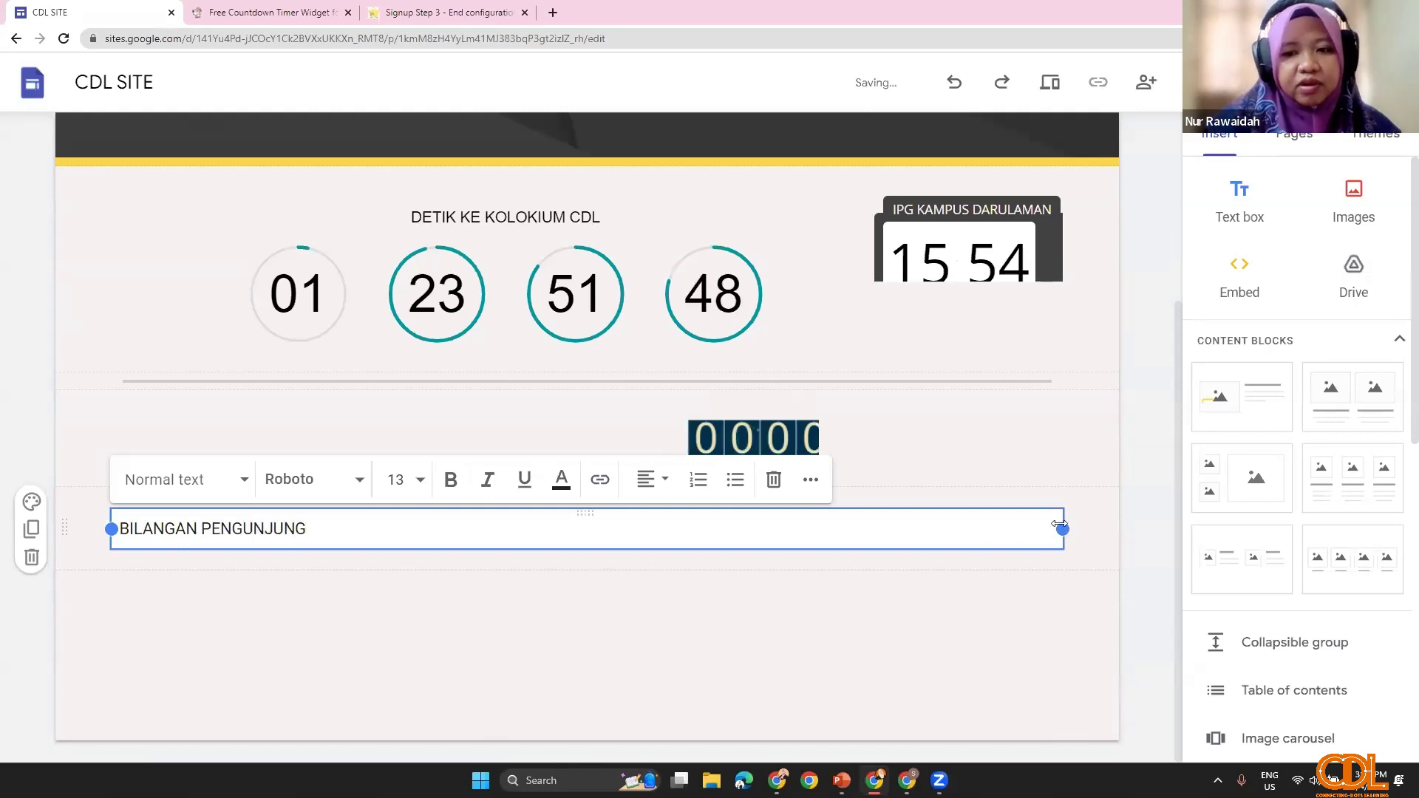
pyautogui.moveTo(1062, 529); pyautogui.dragTo(273, 530)
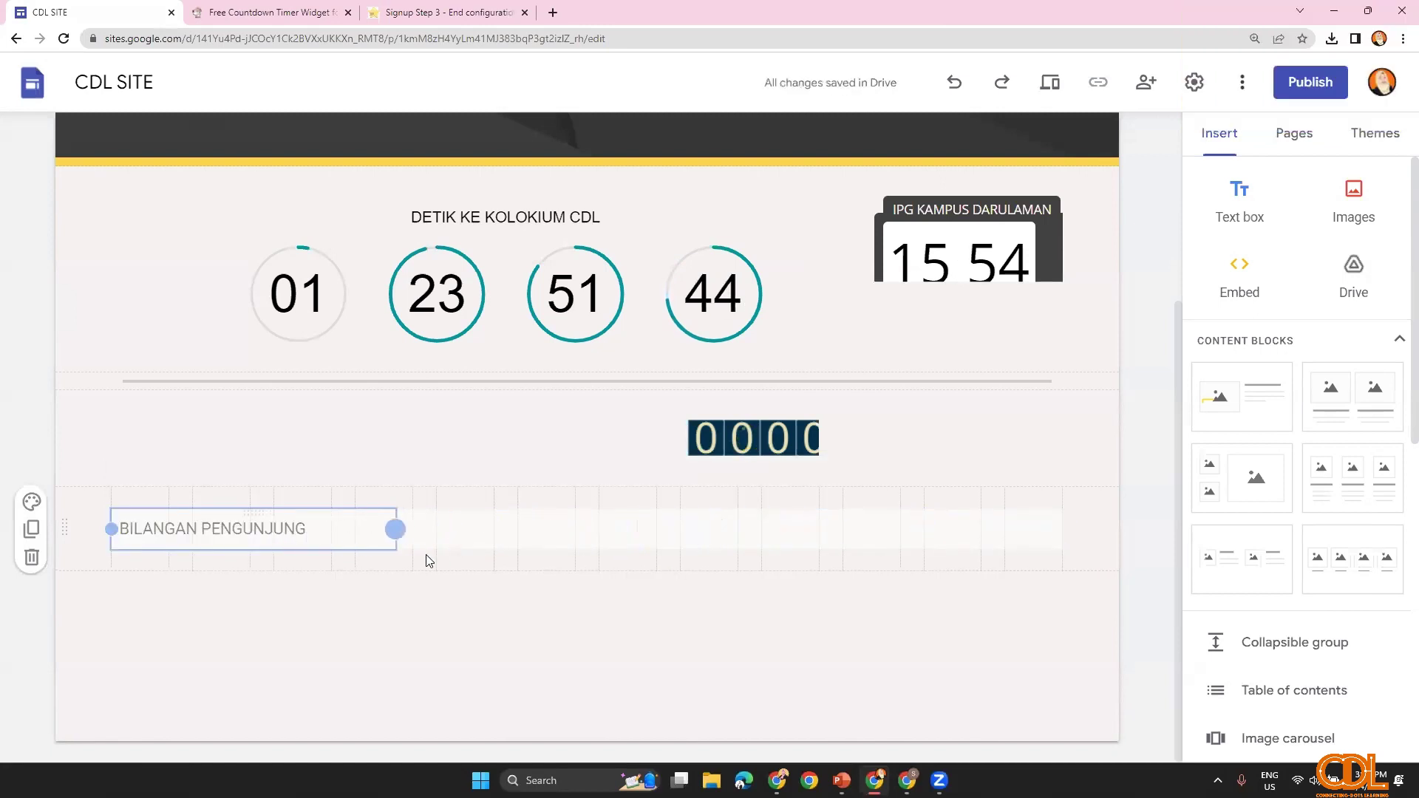
pyautogui.moveTo(426, 561); pyautogui.dragTo(481, 440)
pyautogui.click(337, 517)
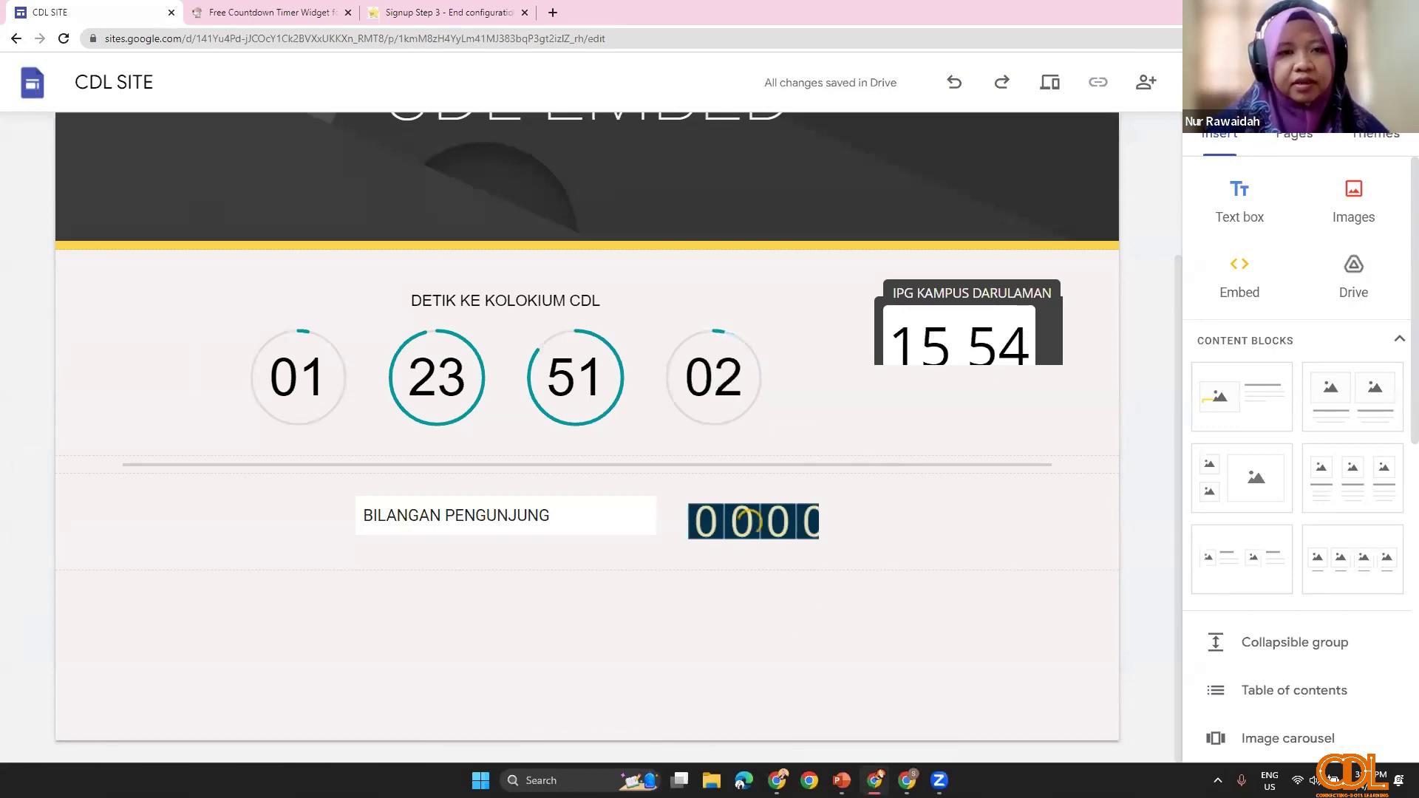
# Step: Switch to the PowerPoint TIMER / VISITOR slide and open its freevisitorcounters.com link
pyautogui.click(841, 780)
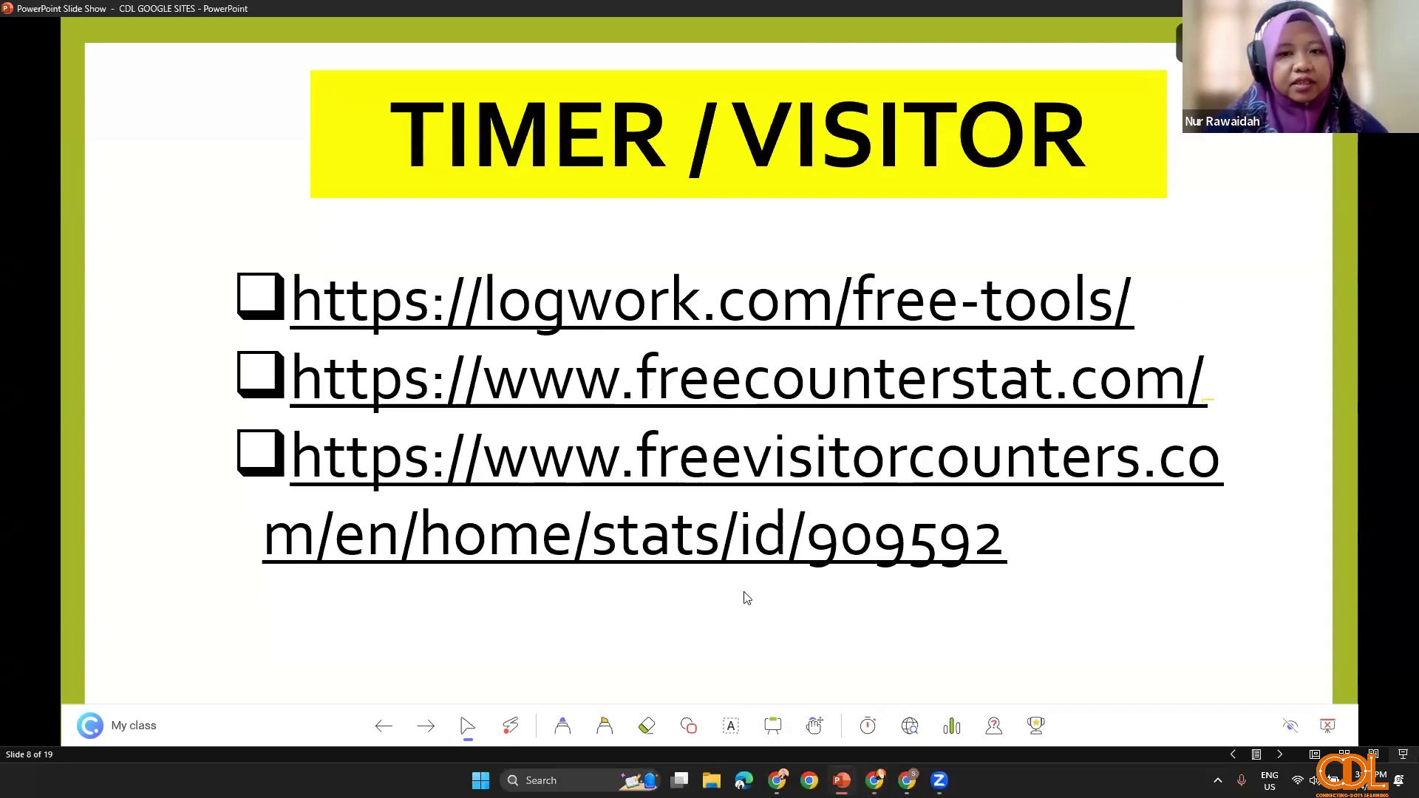
pyautogui.click(689, 494)
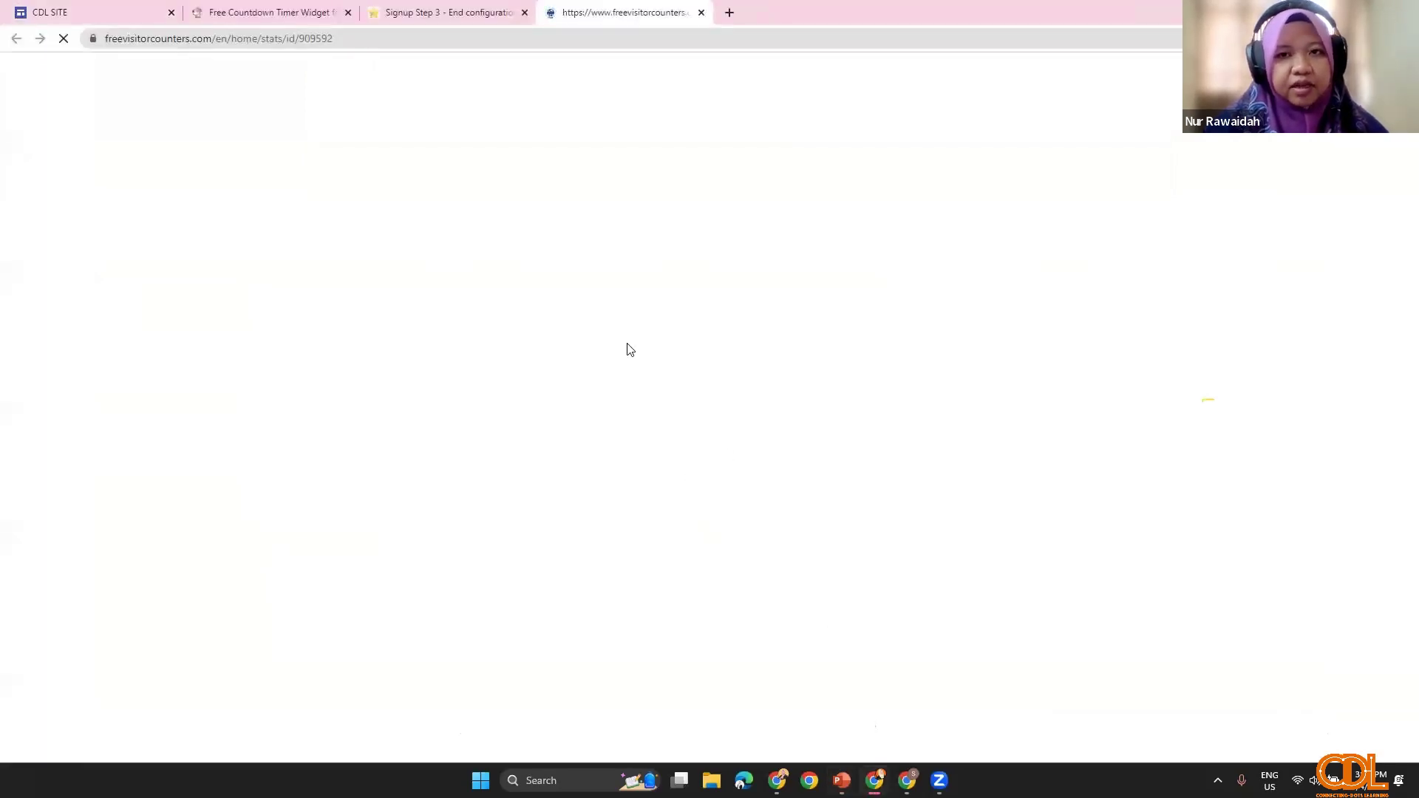
# Step: Go from the FreeVisitorCounters stats page to its home page via the logo
pyautogui.scroll(-3, 646, 539)
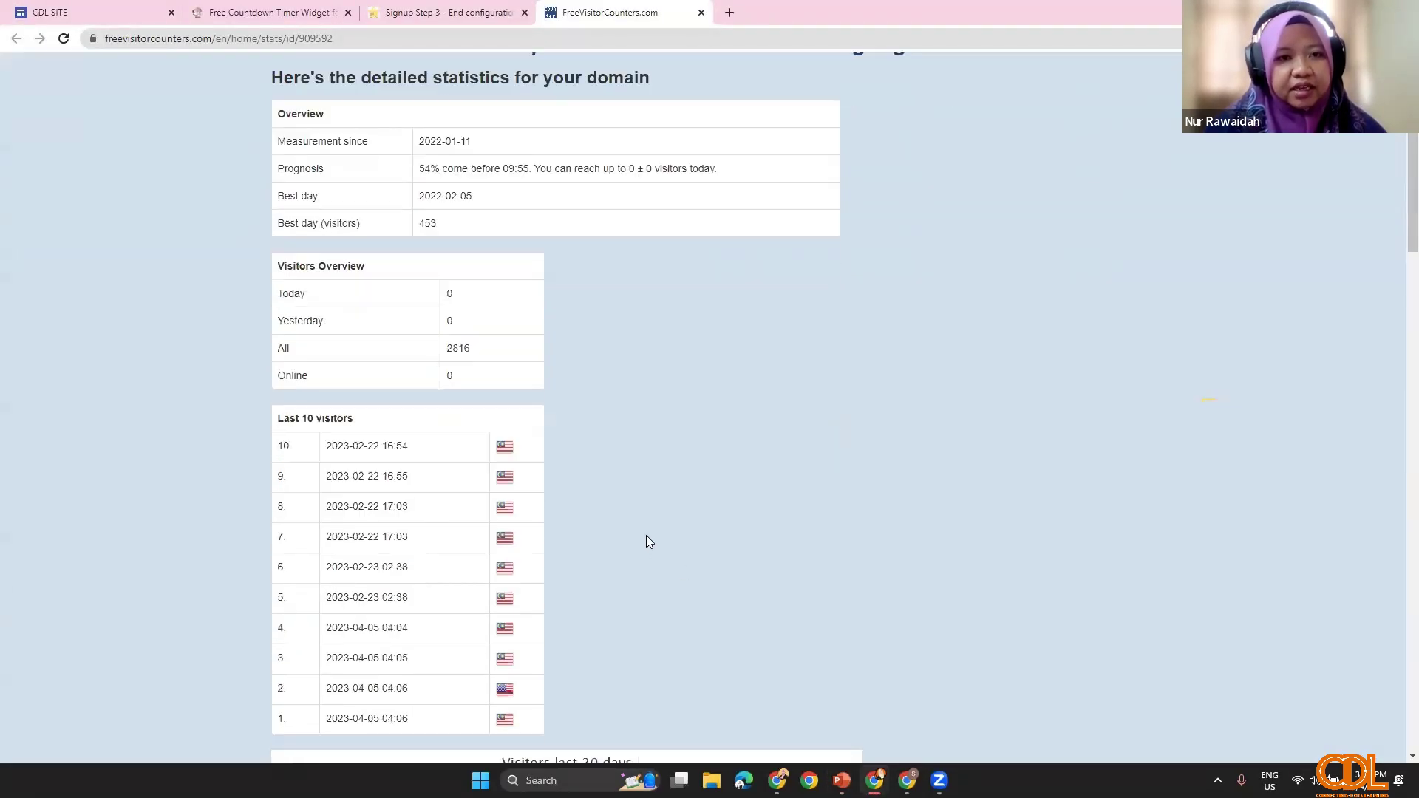
pyautogui.scroll(3, 646, 535)
pyautogui.click(364, 103)
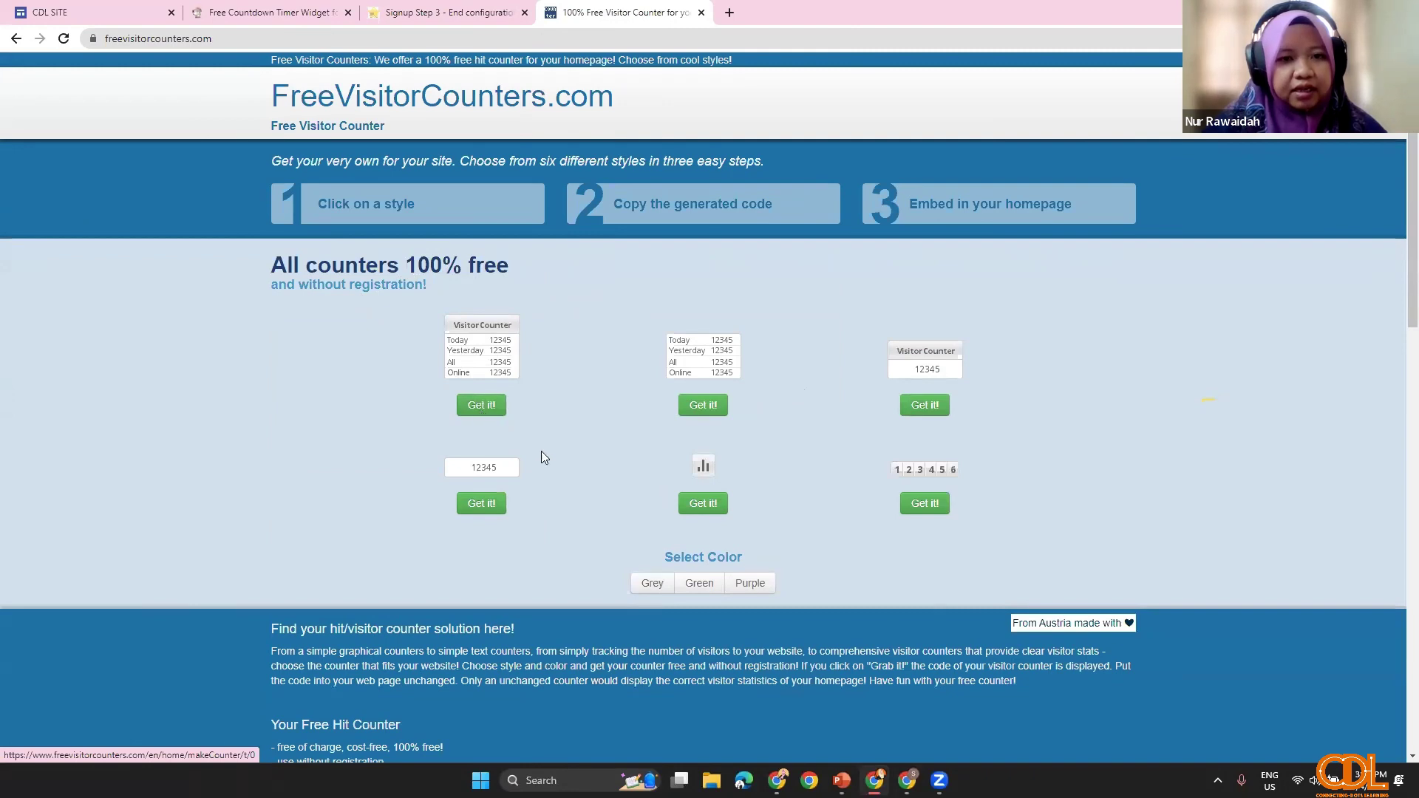
# Step: Copy the first Visitor Counter style's embed code and switch back to the CDL SITE tab
pyautogui.click(495, 412)
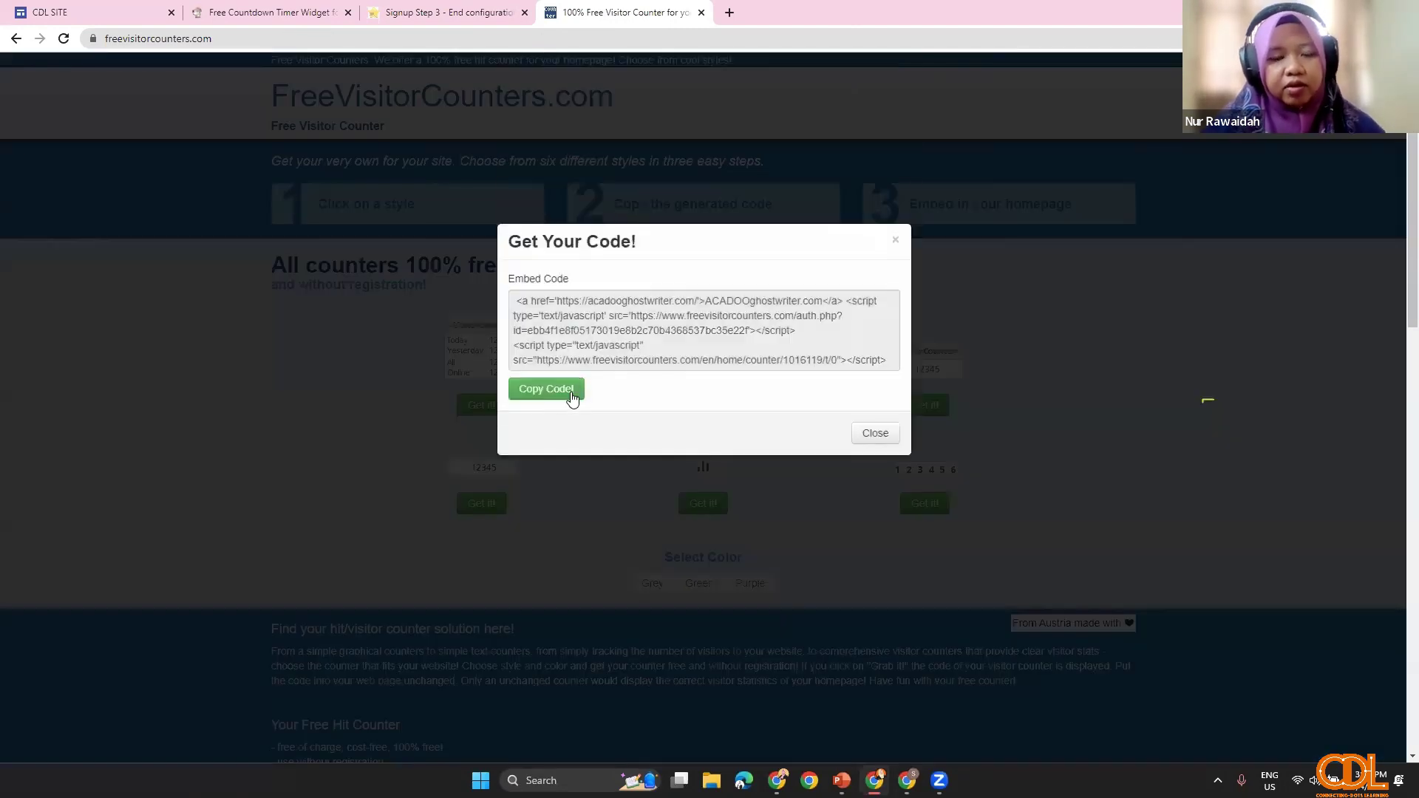
pyautogui.click(568, 396)
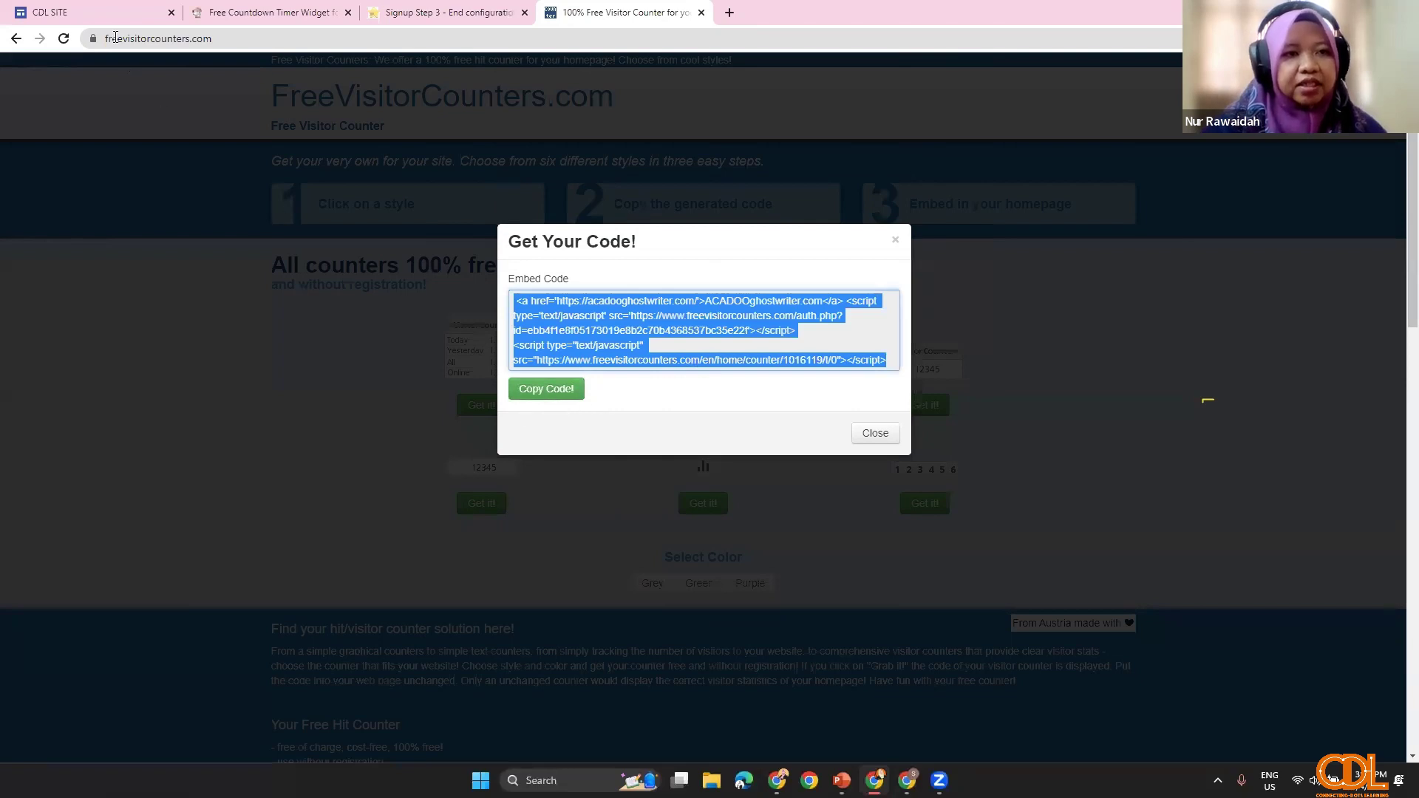
pyautogui.click(111, 13)
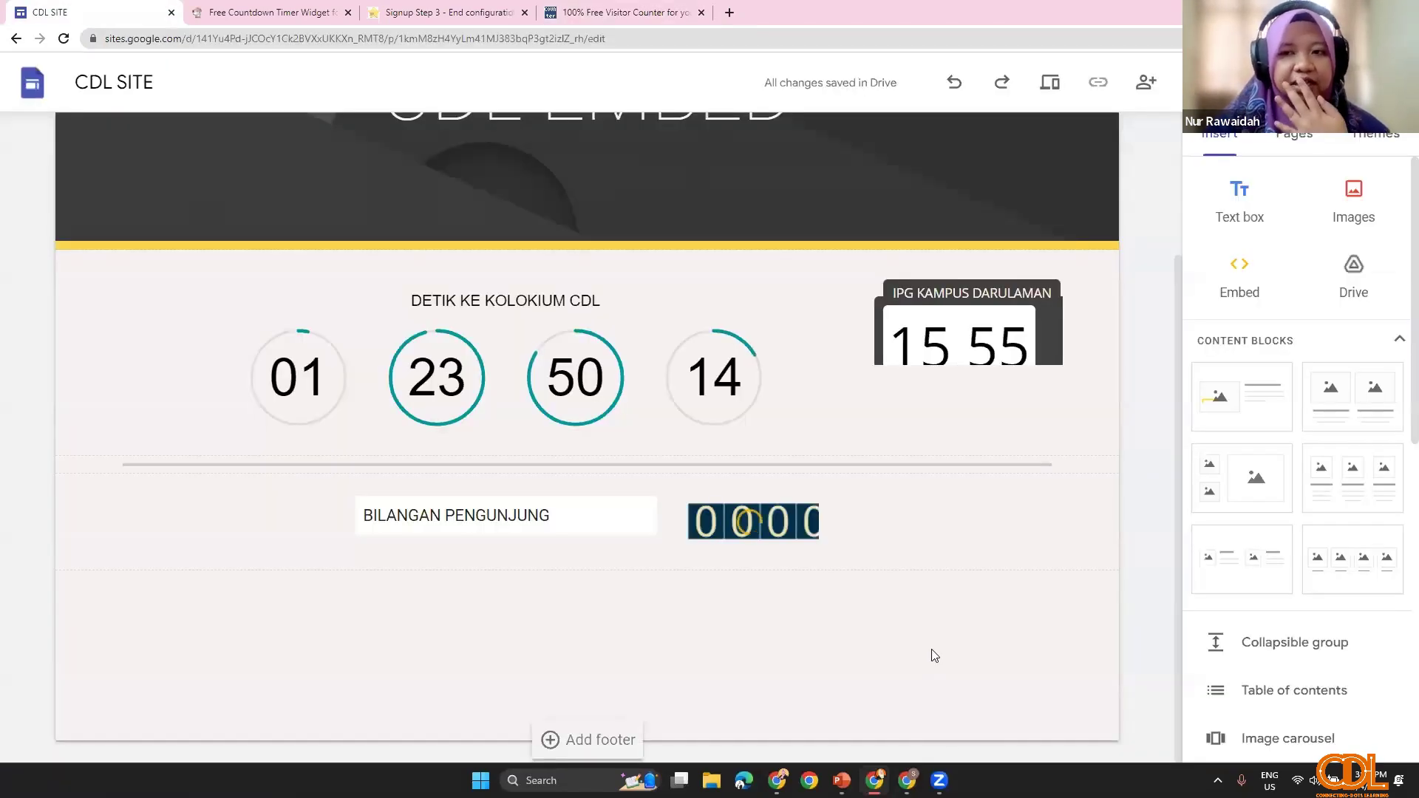
# Step: Embed the pasted FreeVisitorCounters code in the section below the countdown
pyautogui.click(1231, 267)
pyautogui.click(618, 363)
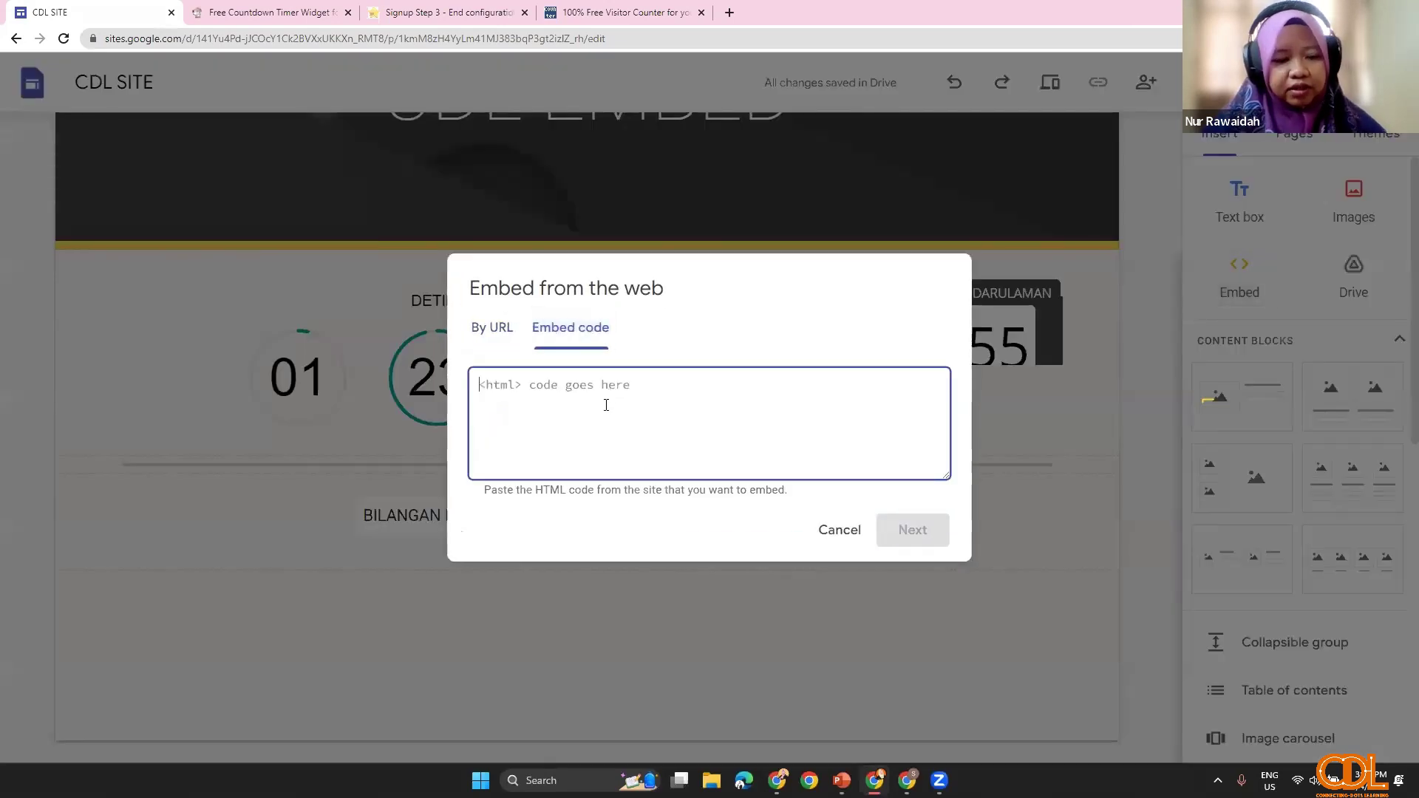
pyautogui.hotkey('ctrl', 'v')
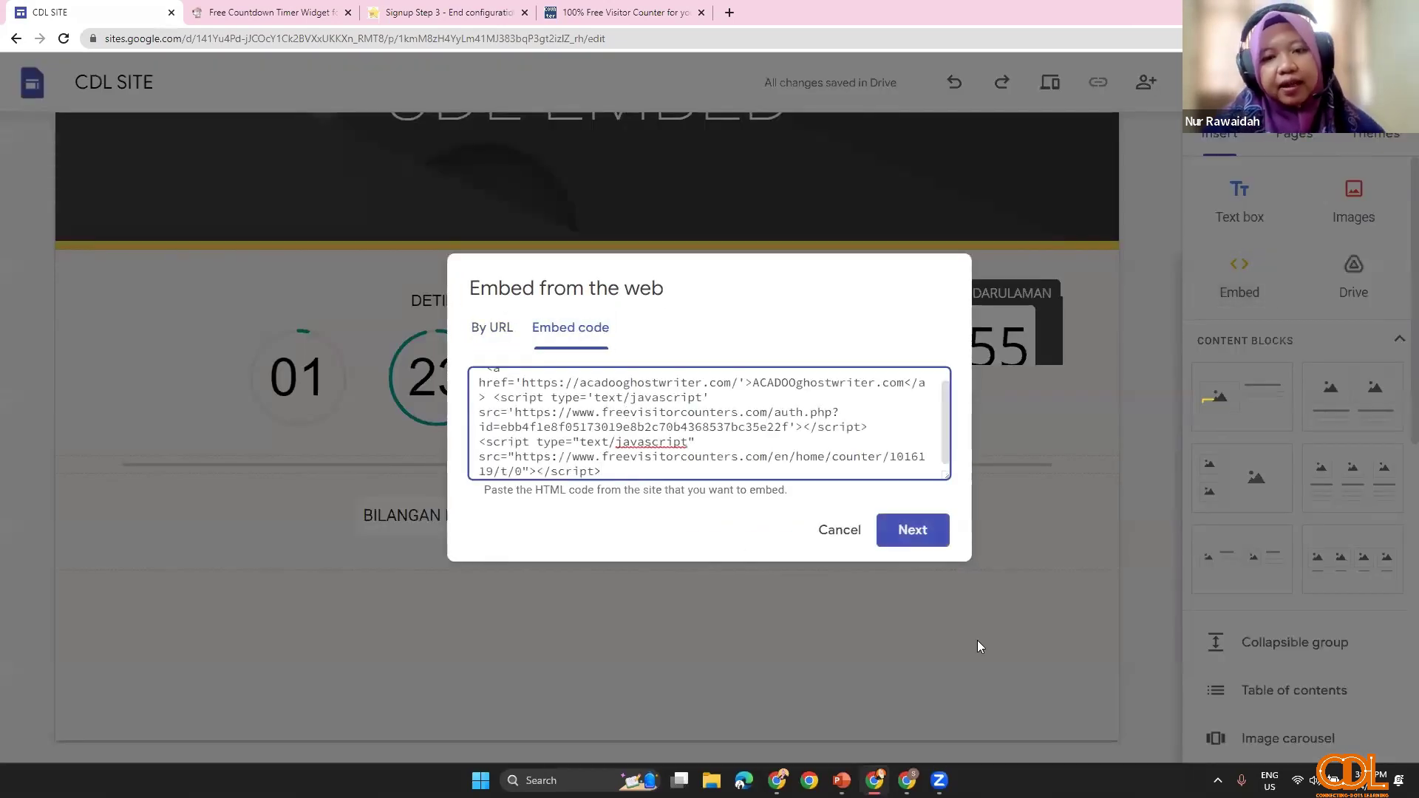
pyautogui.click(920, 532)
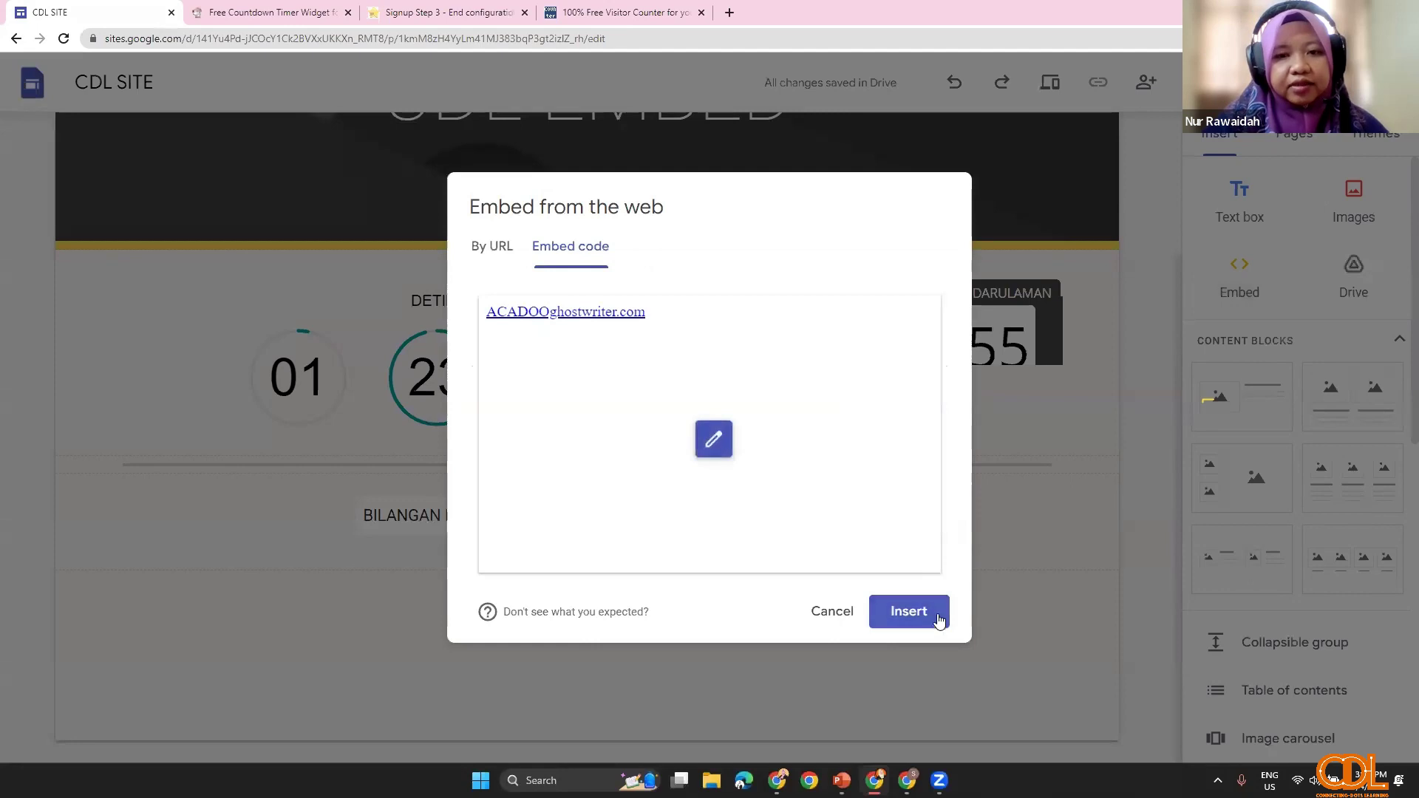
pyautogui.click(928, 618)
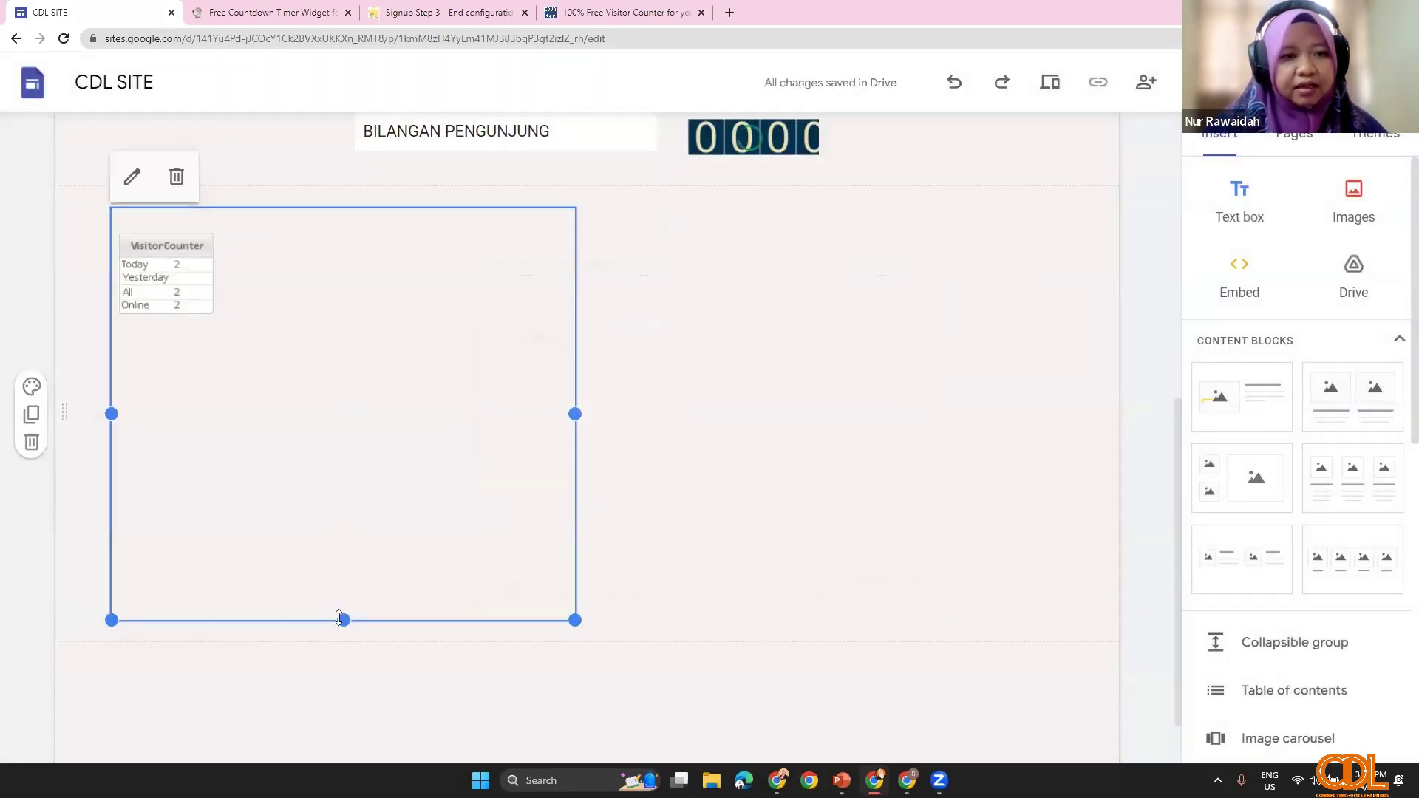
# Step: Shrink the visitor counter embed box to fit its Today/All/Online table
pyautogui.moveTo(339, 617); pyautogui.dragTo(335, 374)
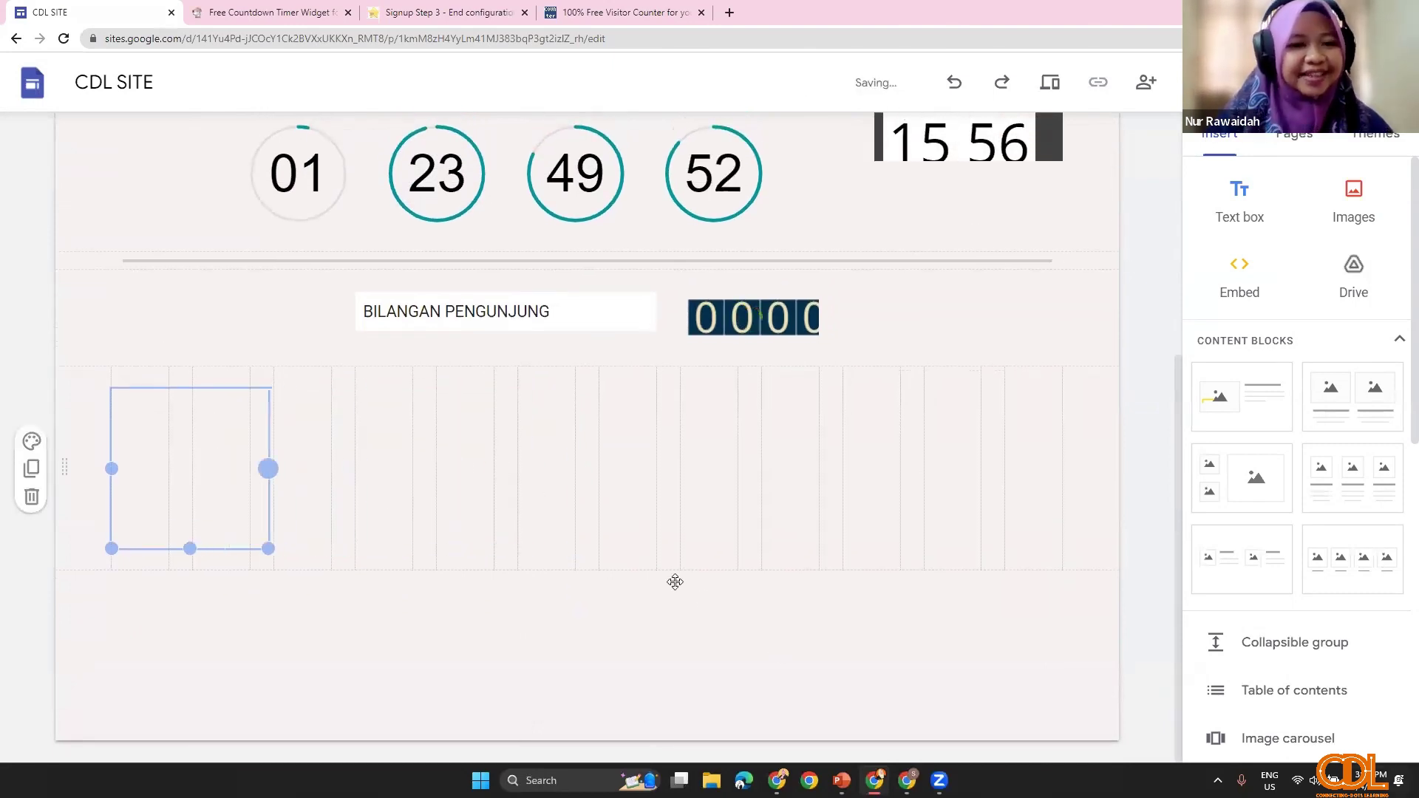
pyautogui.moveTo(249, 524); pyautogui.dragTo(274, 336)
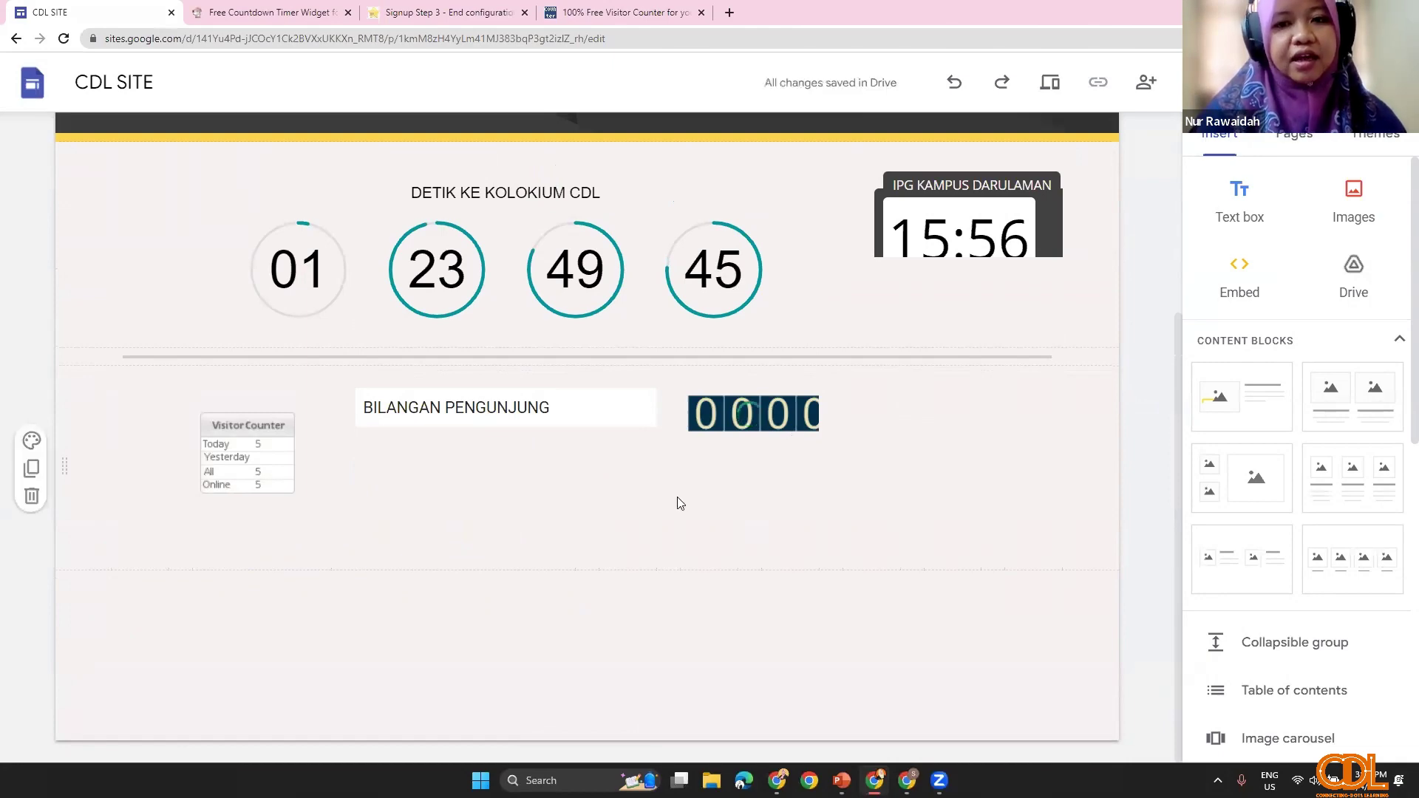
pyautogui.scroll(4, 671, 507)
pyautogui.scroll(-2, 715, 517)
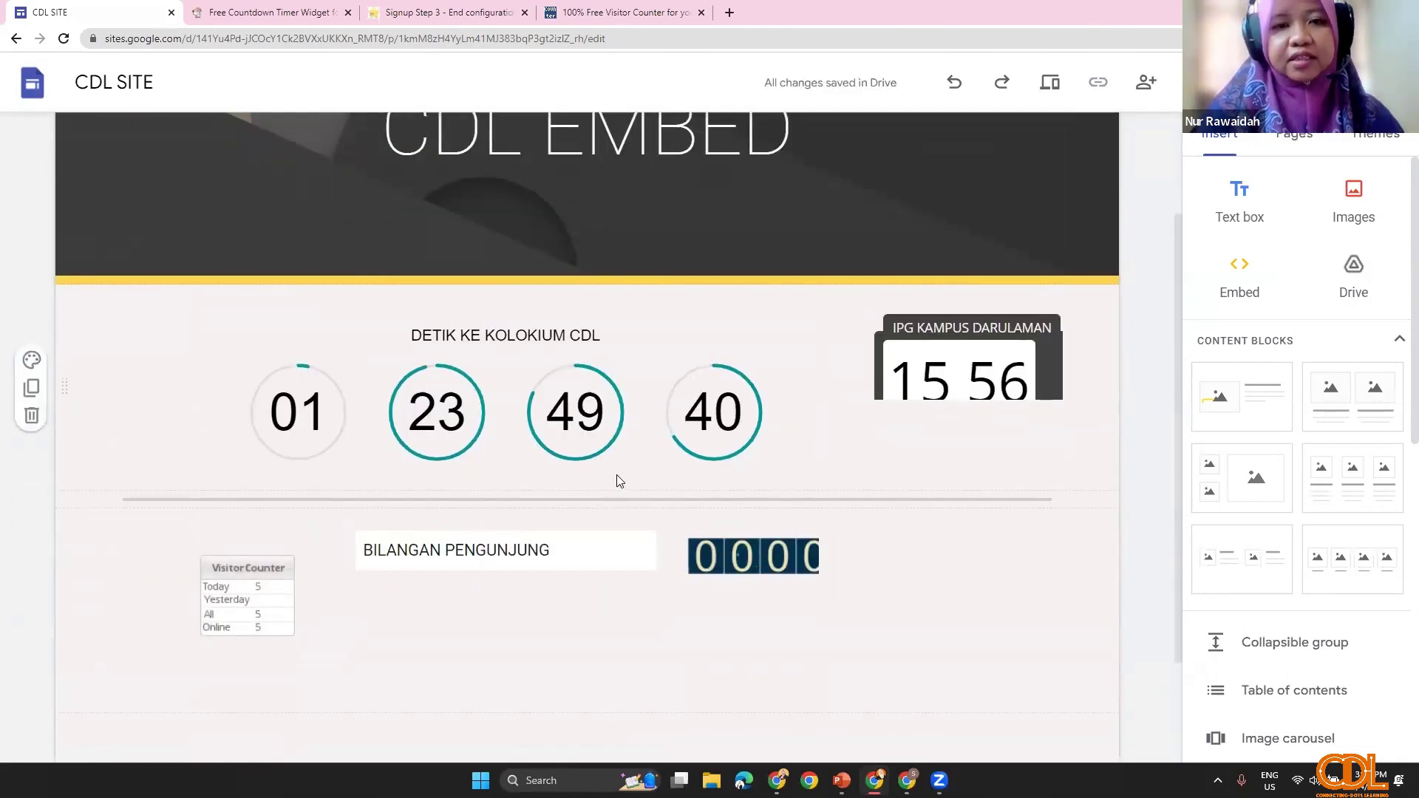
pyautogui.scroll(-1, 617, 479)
pyautogui.scroll(2, 817, 526)
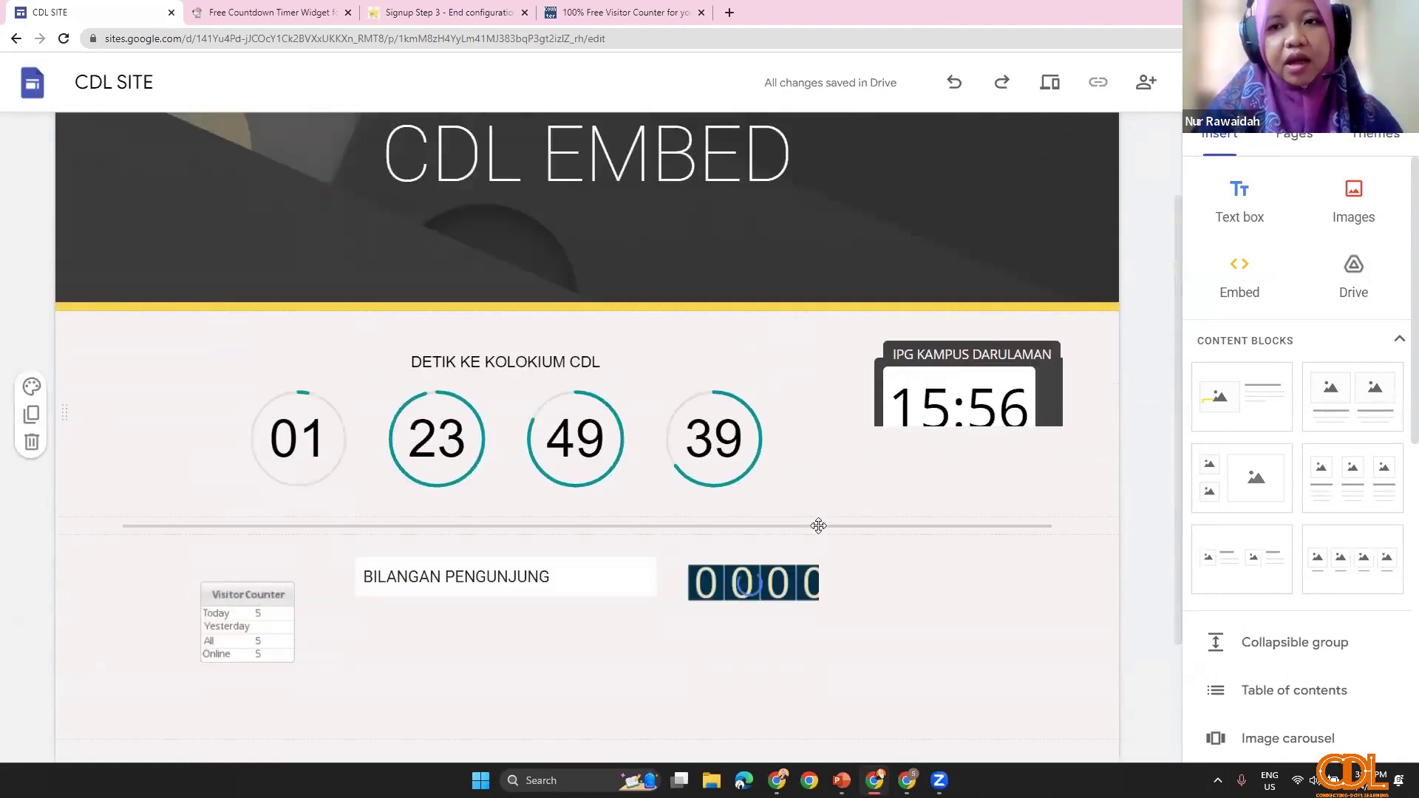
# Step: Add a new page named C1 to CDL SITE
pyautogui.click(1296, 146)
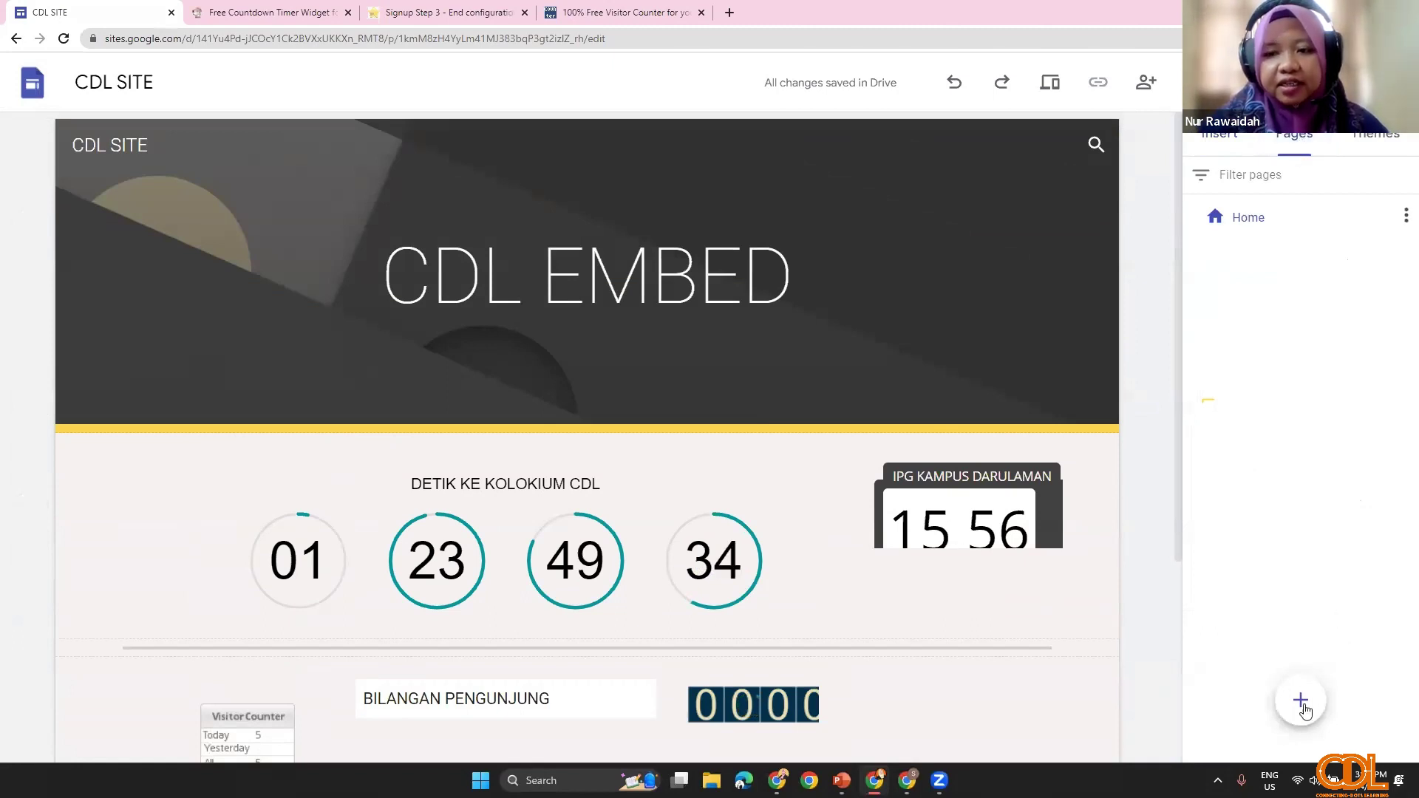
pyautogui.click(1301, 705)
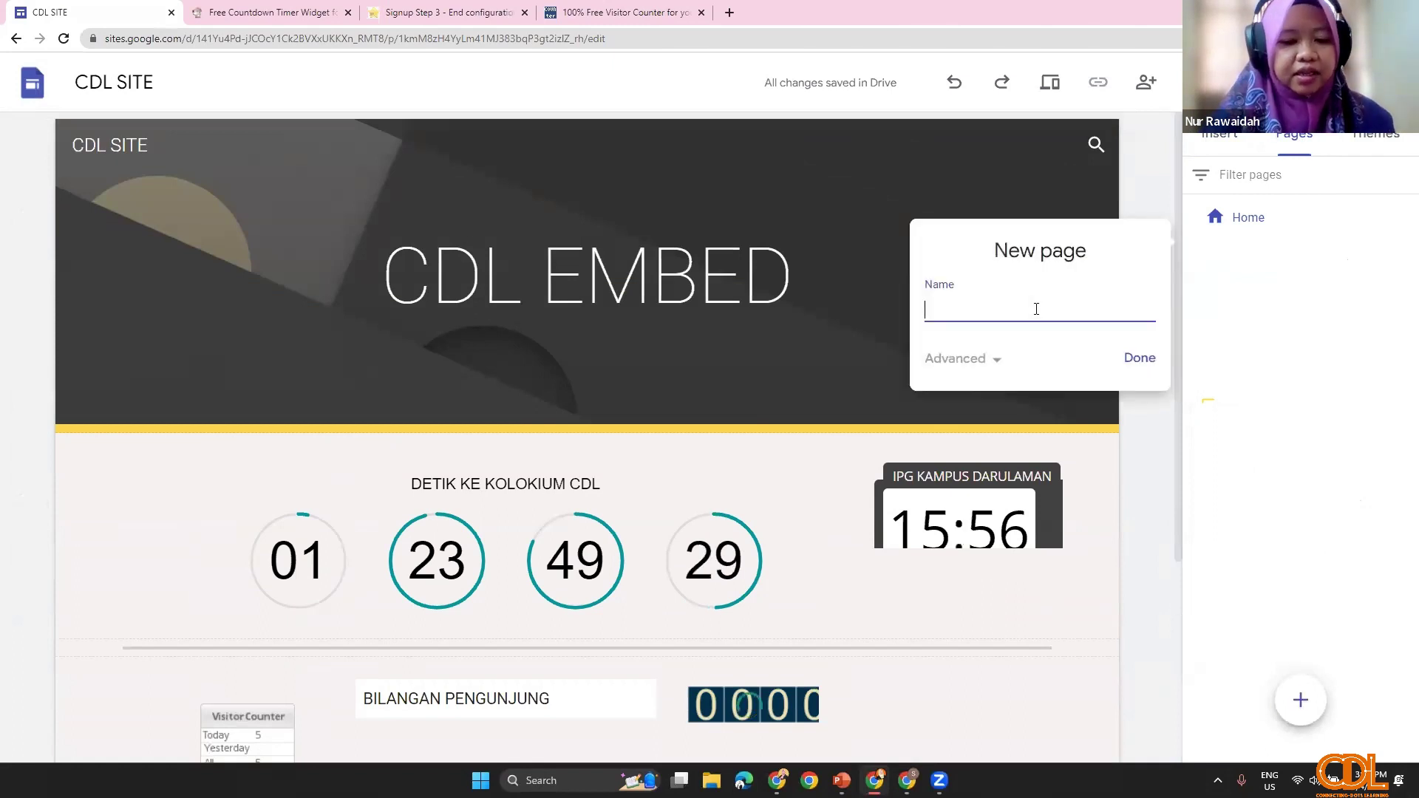
pyautogui.write('C1')
pyautogui.click(1130, 359)
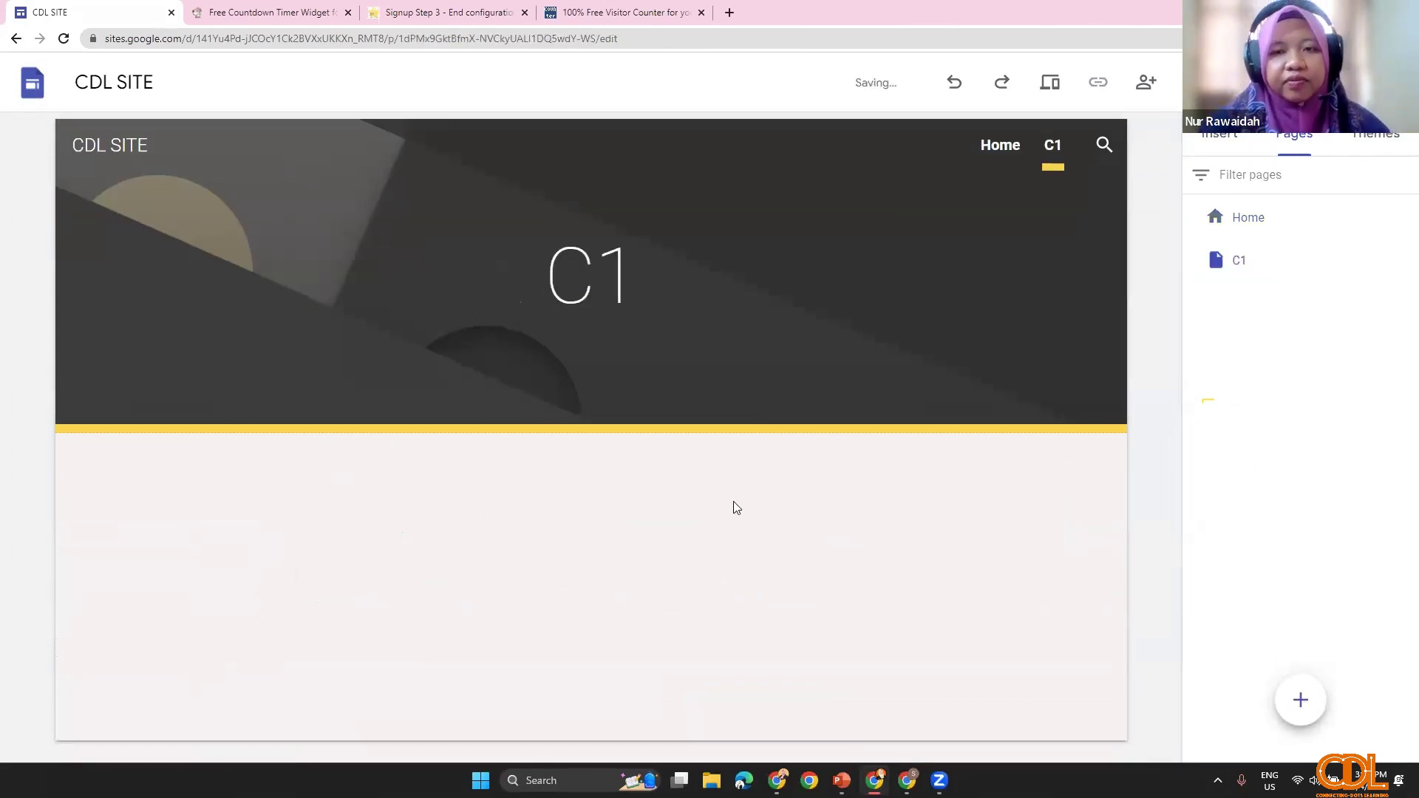
# Step: Check the Home page, return to C1, and bring up the TIMER / VISITOR slide show
pyautogui.click(1263, 222)
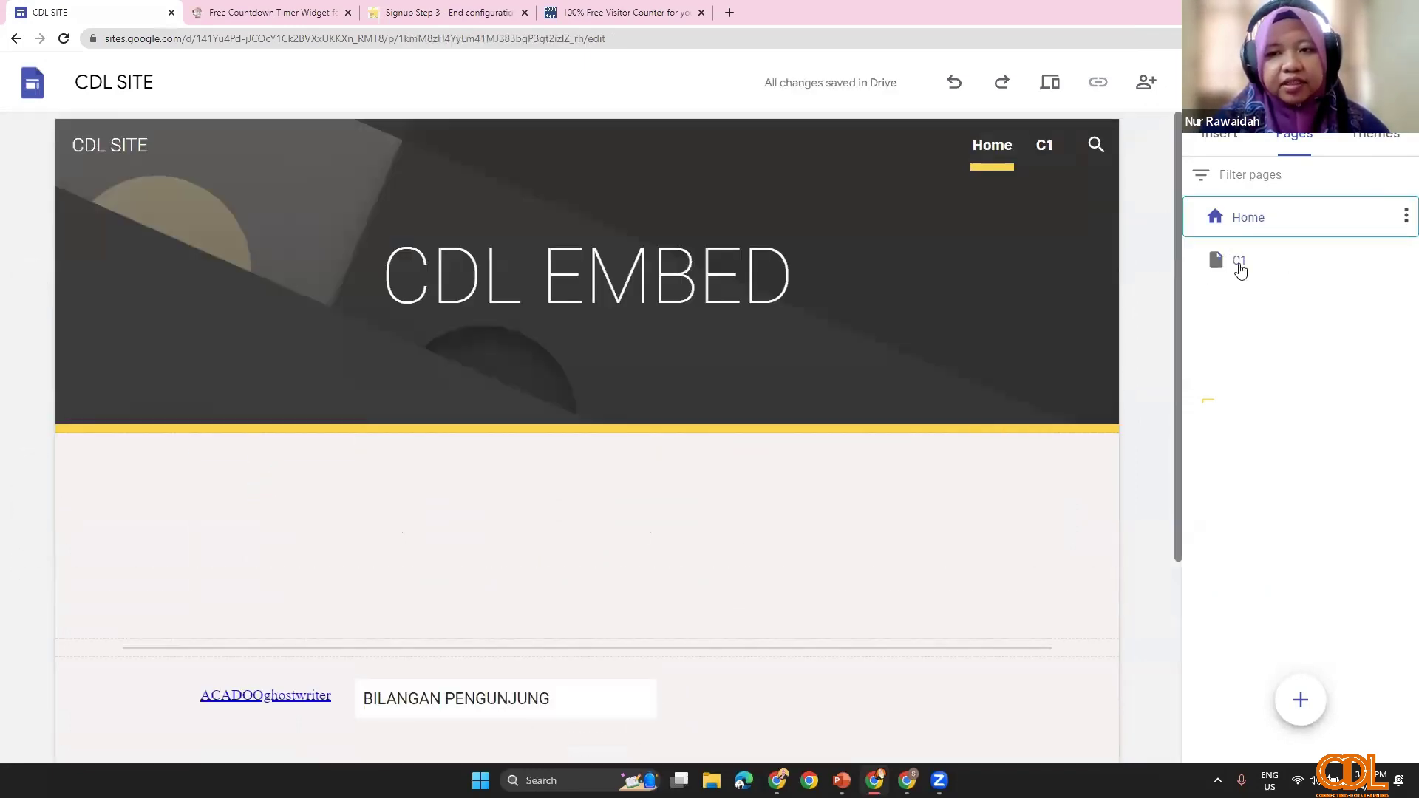
pyautogui.click(1239, 269)
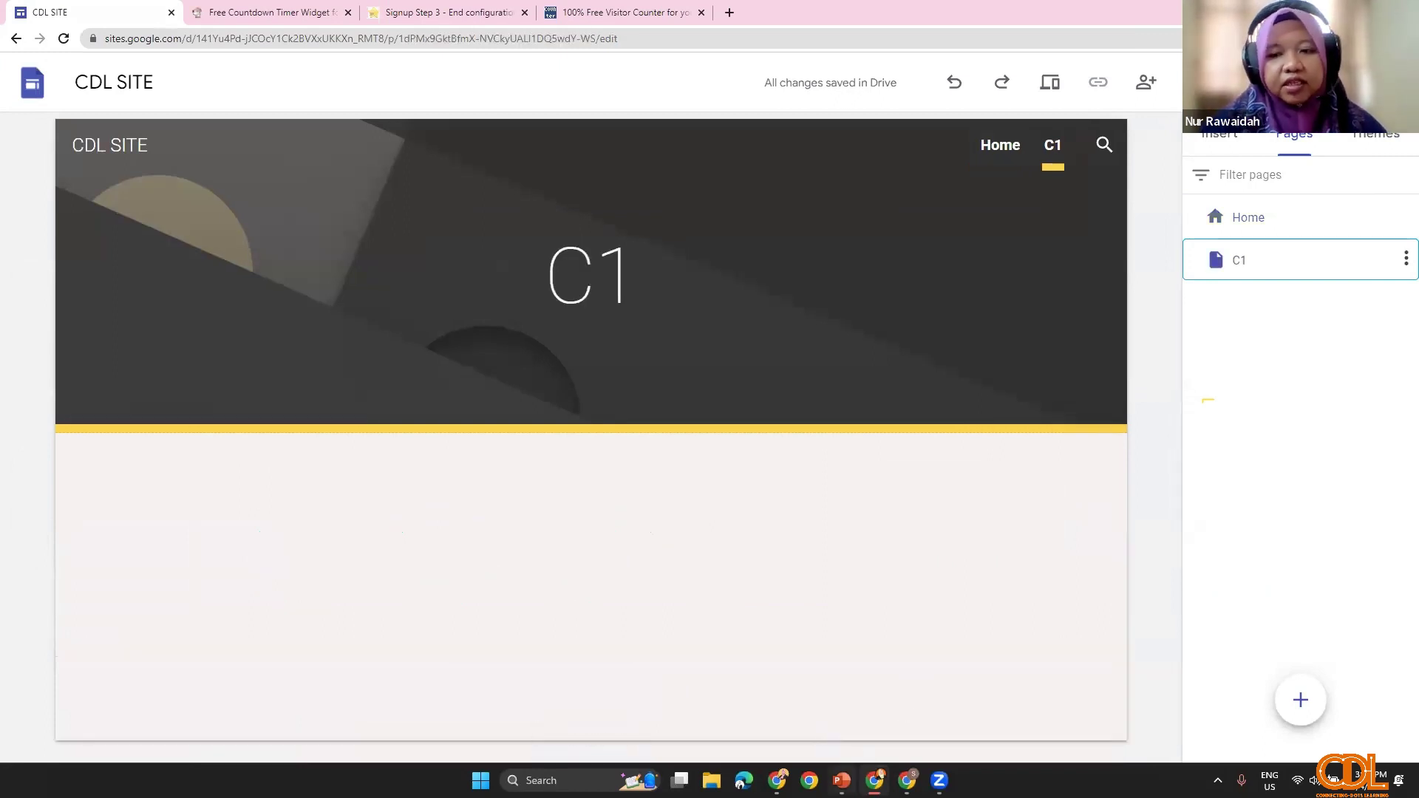
pyautogui.click(841, 780)
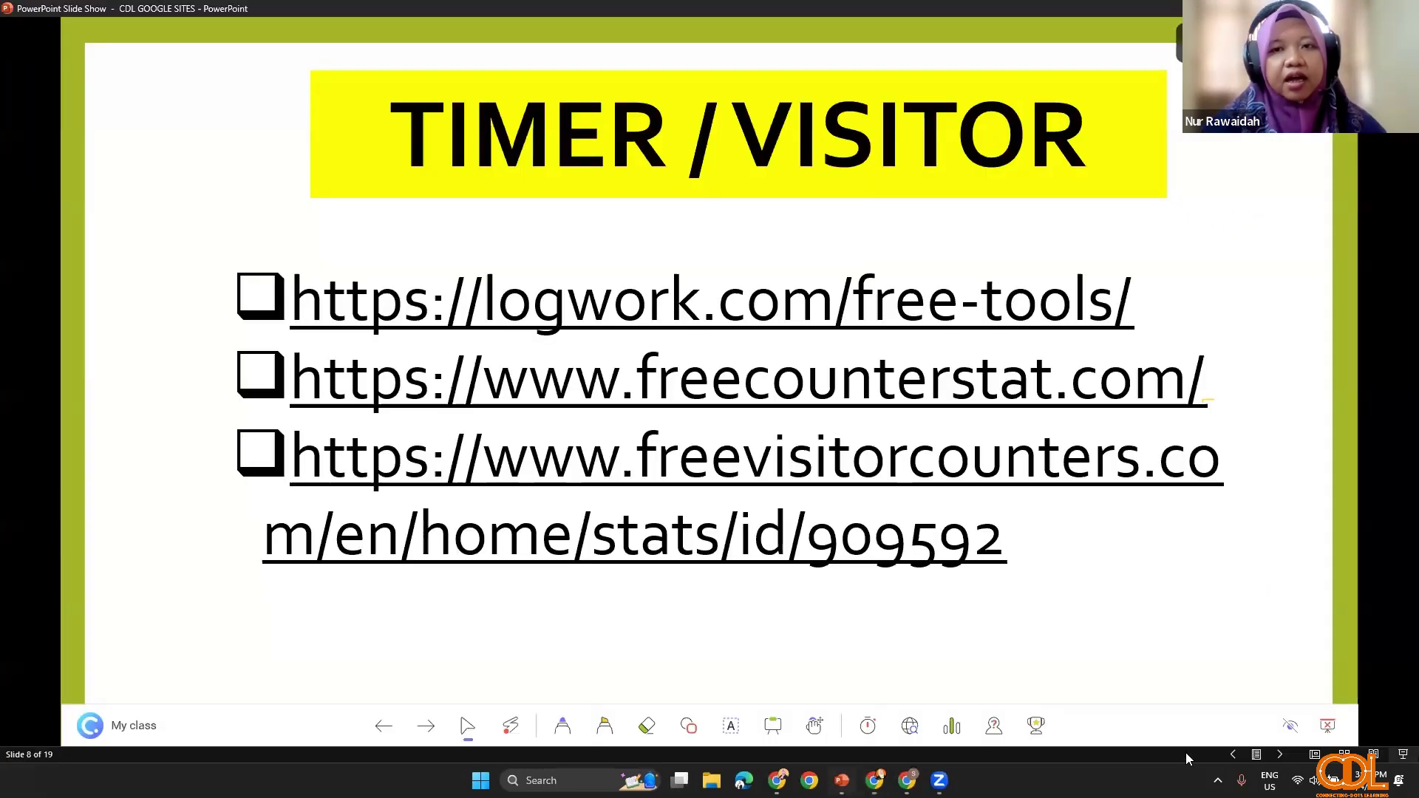
# Step: Advance to slide 9 (GAMIFY / ANIMATION), then restore down the Chrome site editor window
pyautogui.click(782, 593)
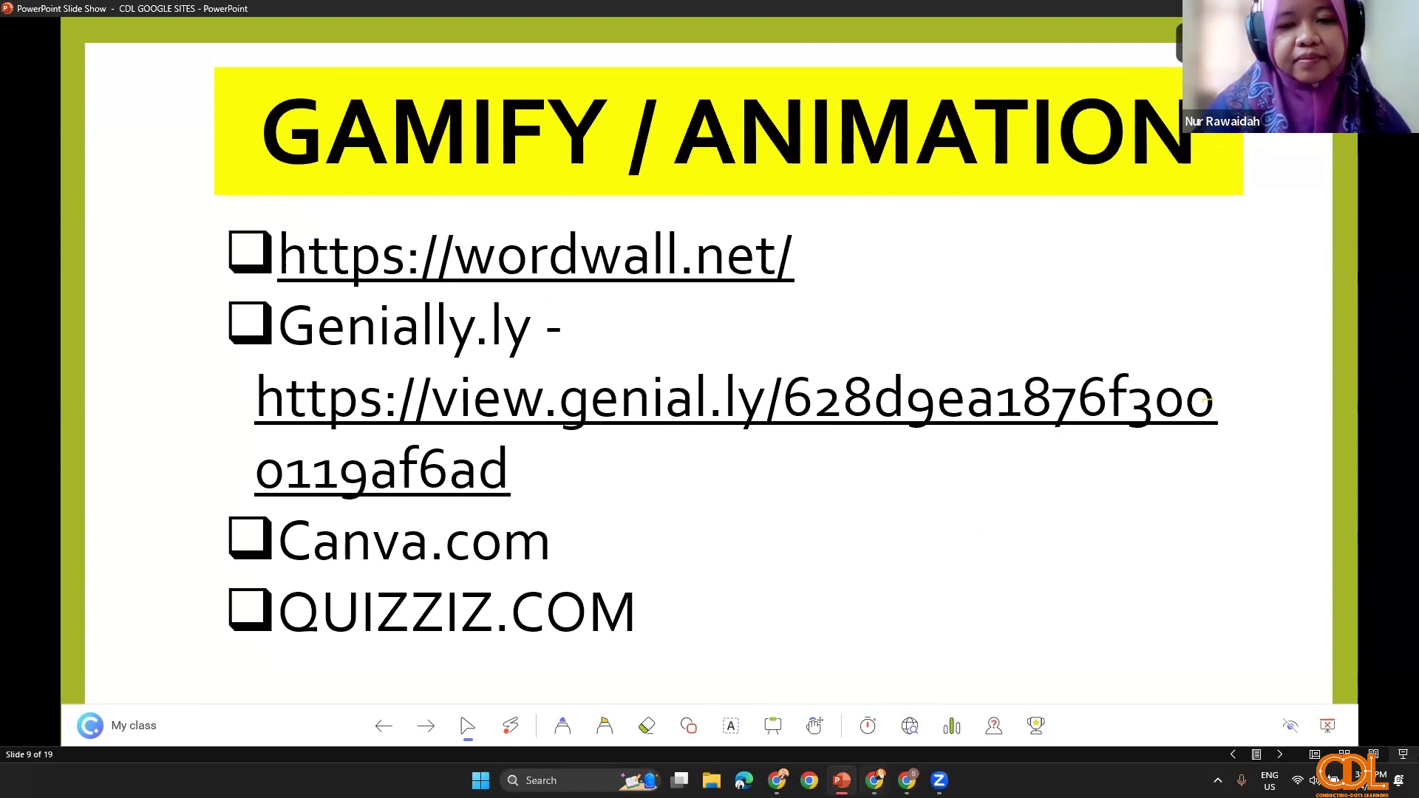
pyautogui.hotkey('alt', 'Tab')
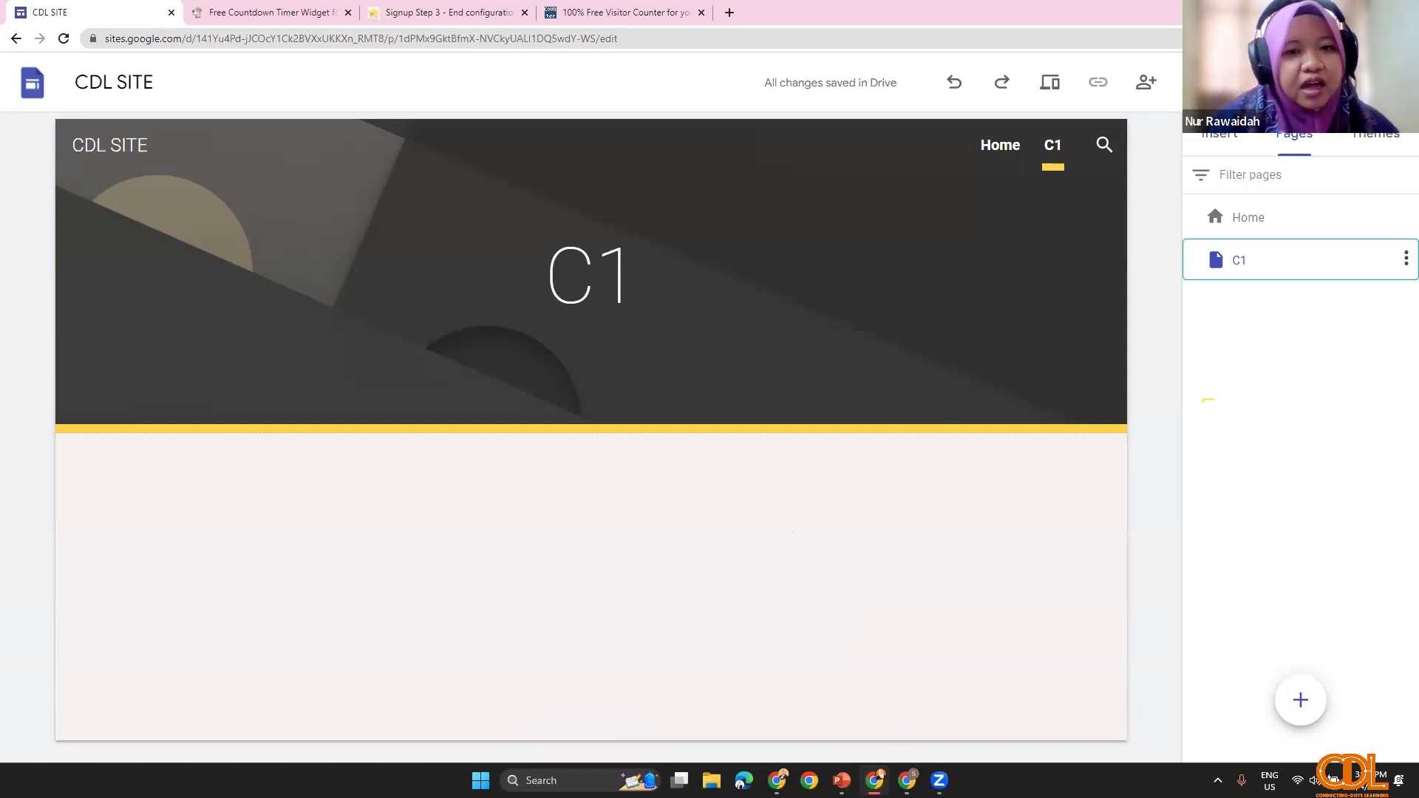
pyautogui.hotkey('alt', 'Tab')
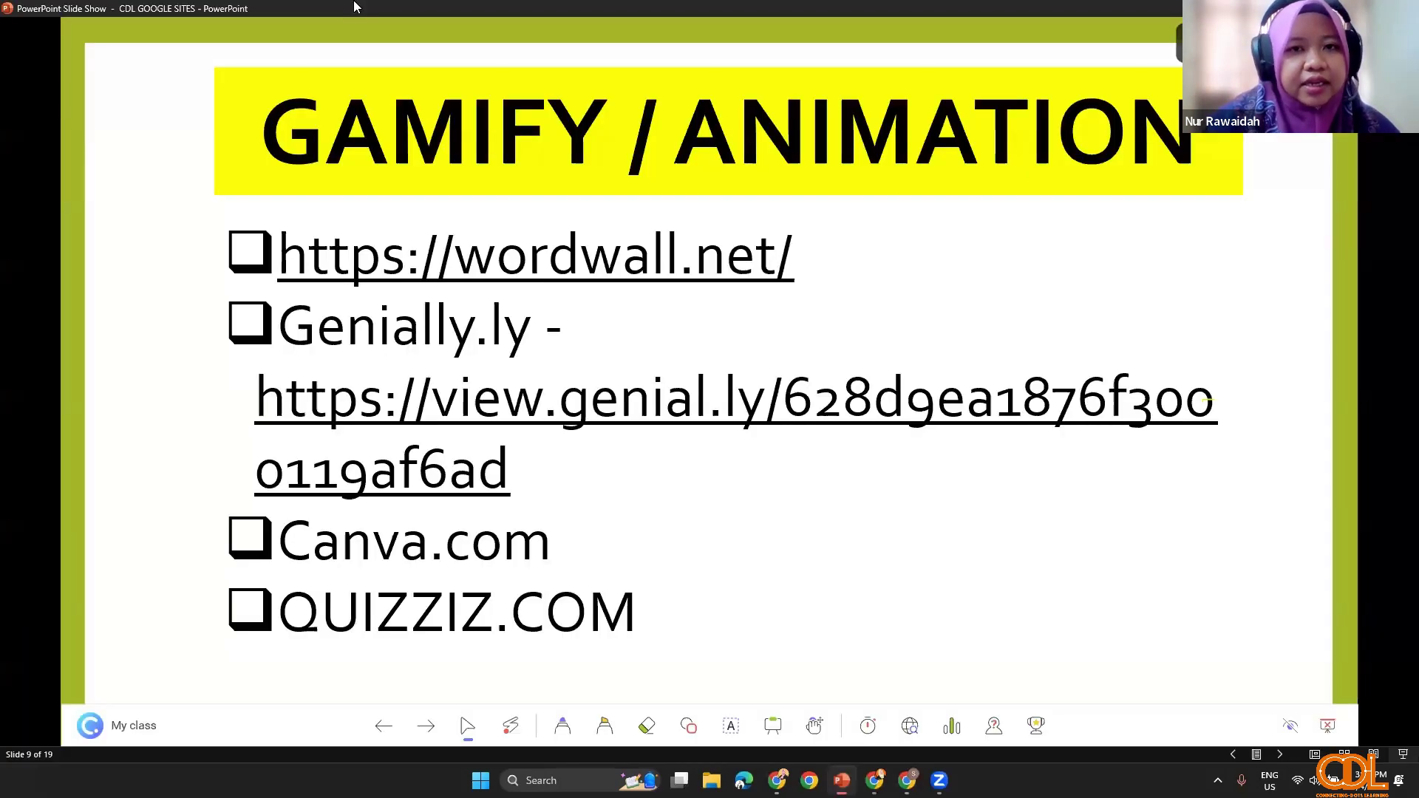
pyautogui.hotkey('alt', 'Tab')
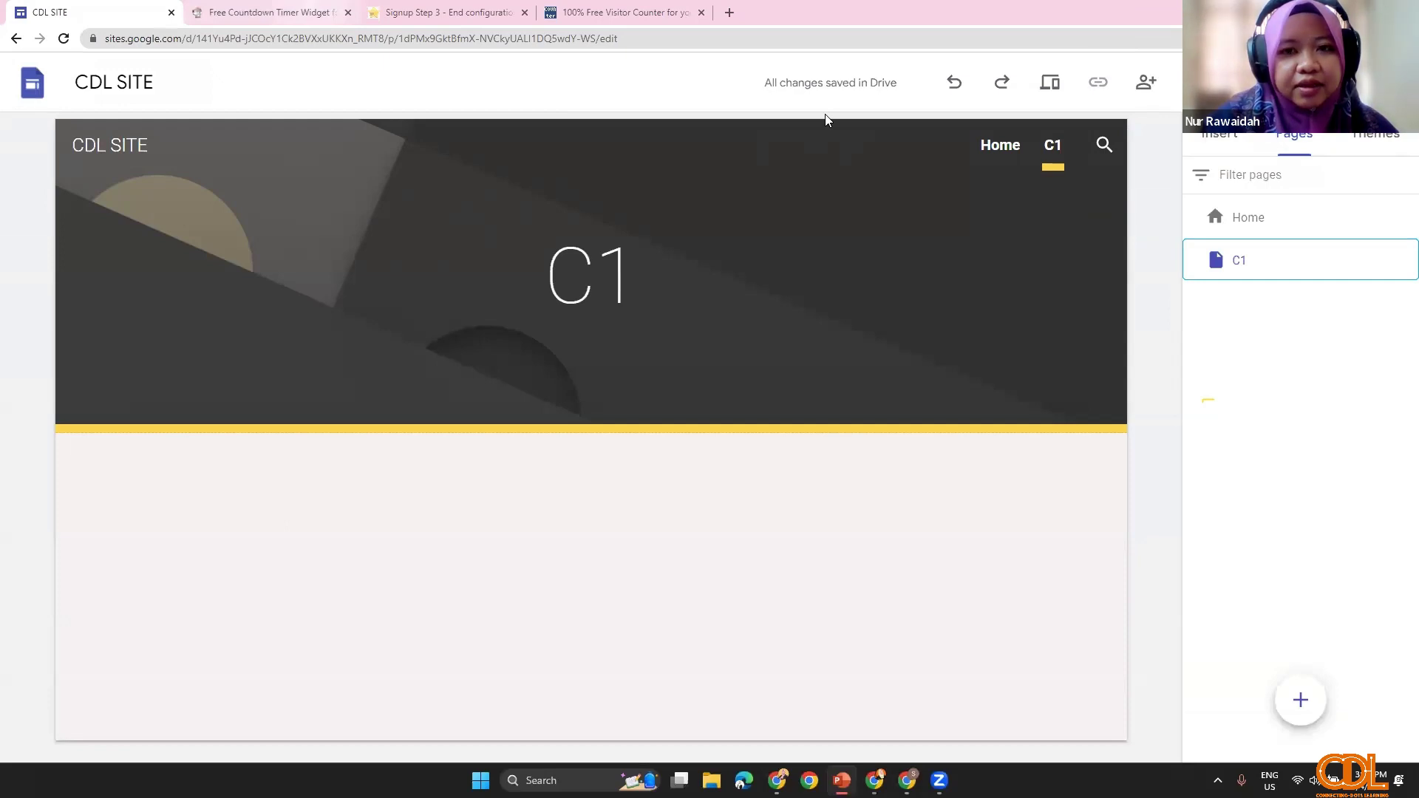
pyautogui.press('super+Down')
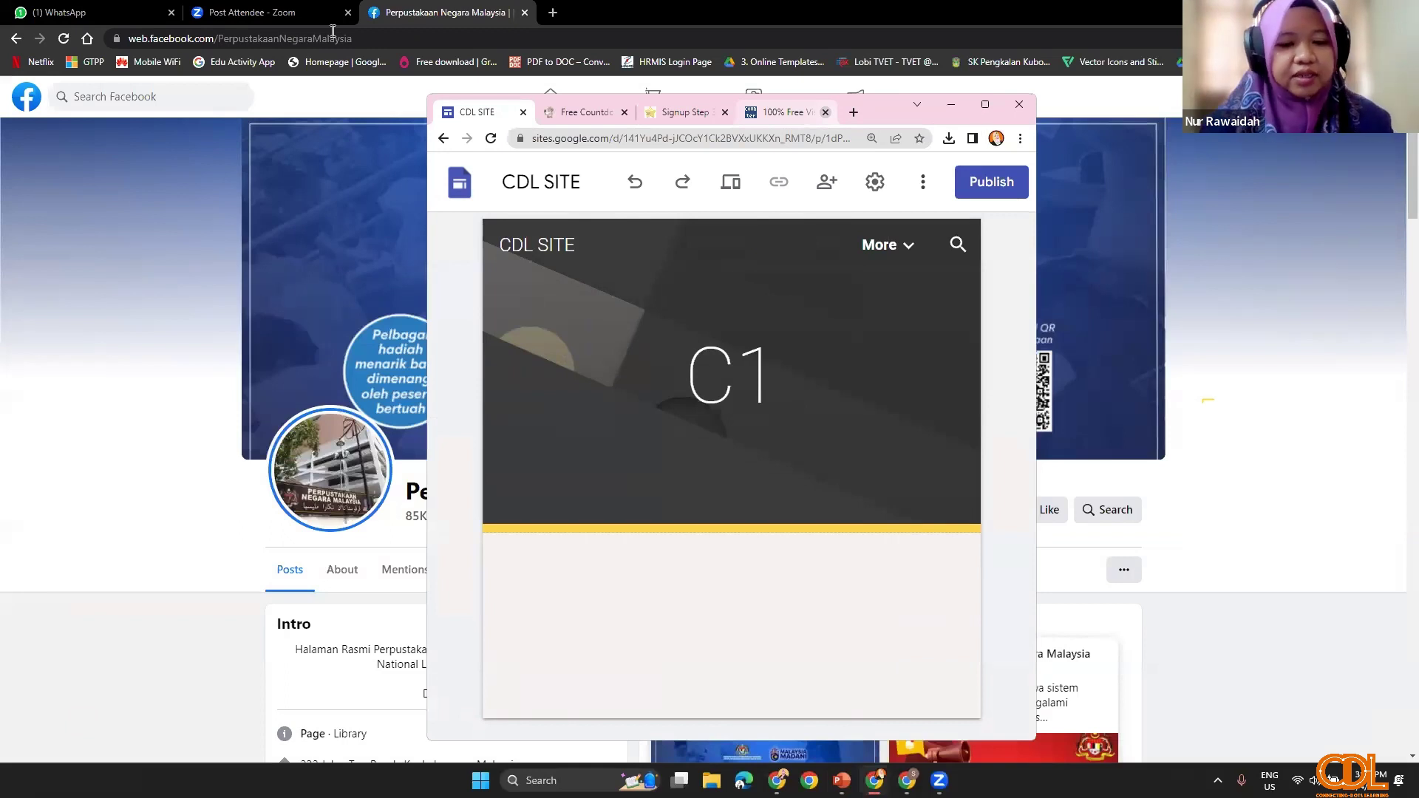
# Step: Maximize Chrome and reach Wordwall's My Activities via a 'wor' search and its Login link
pyautogui.press('super+Up')
pyautogui.hotkey('ctrl', 't')
pyautogui.write('wor')
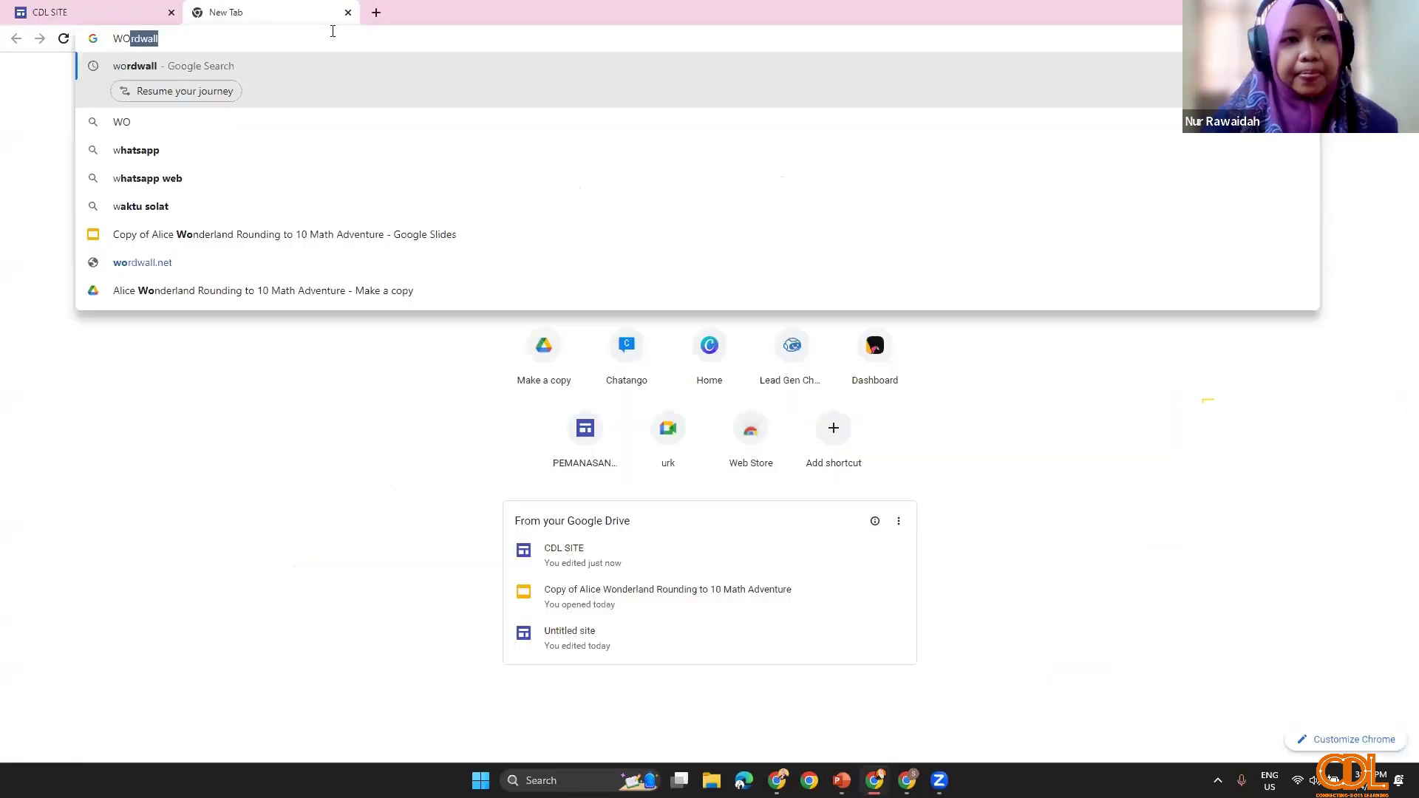
pyautogui.press('Return')
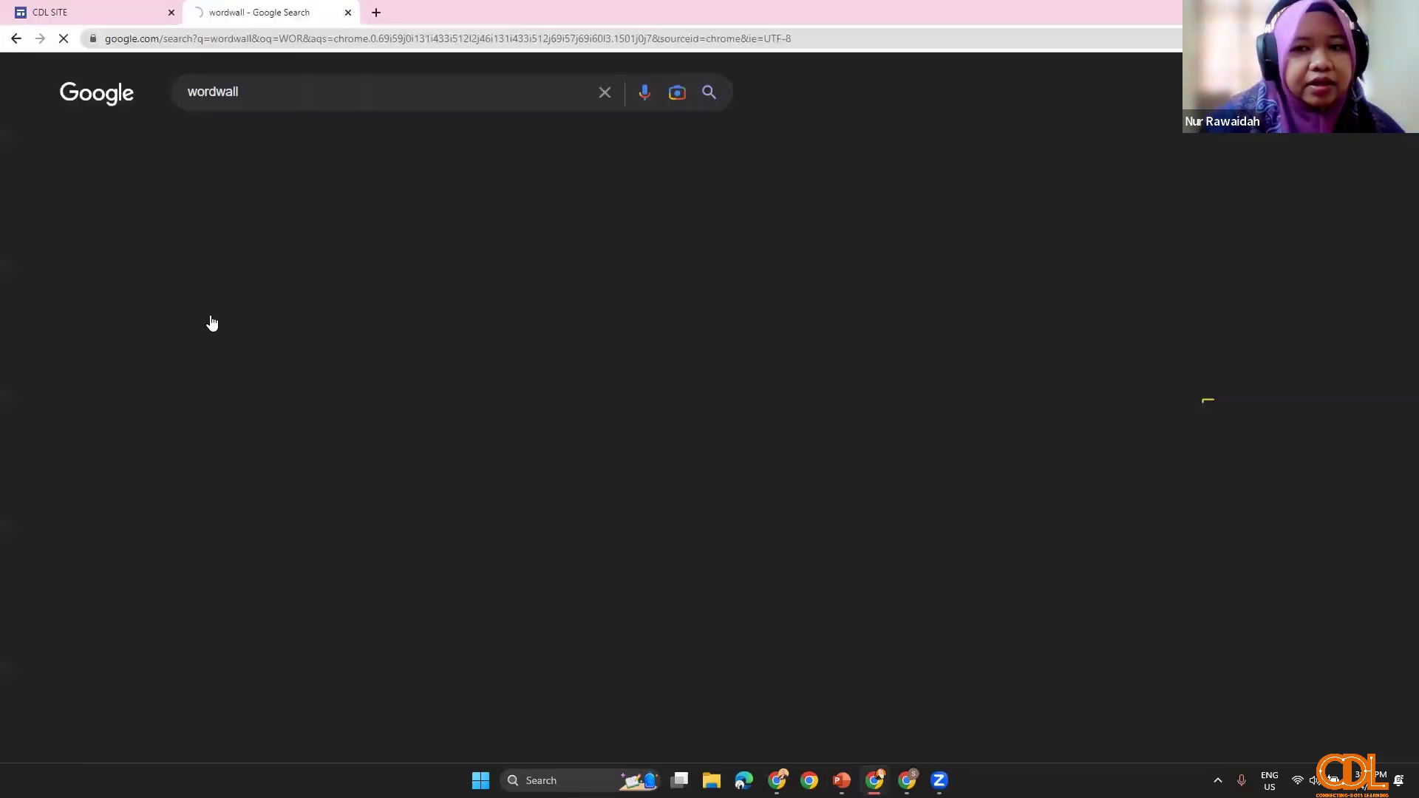
pyautogui.click(214, 318)
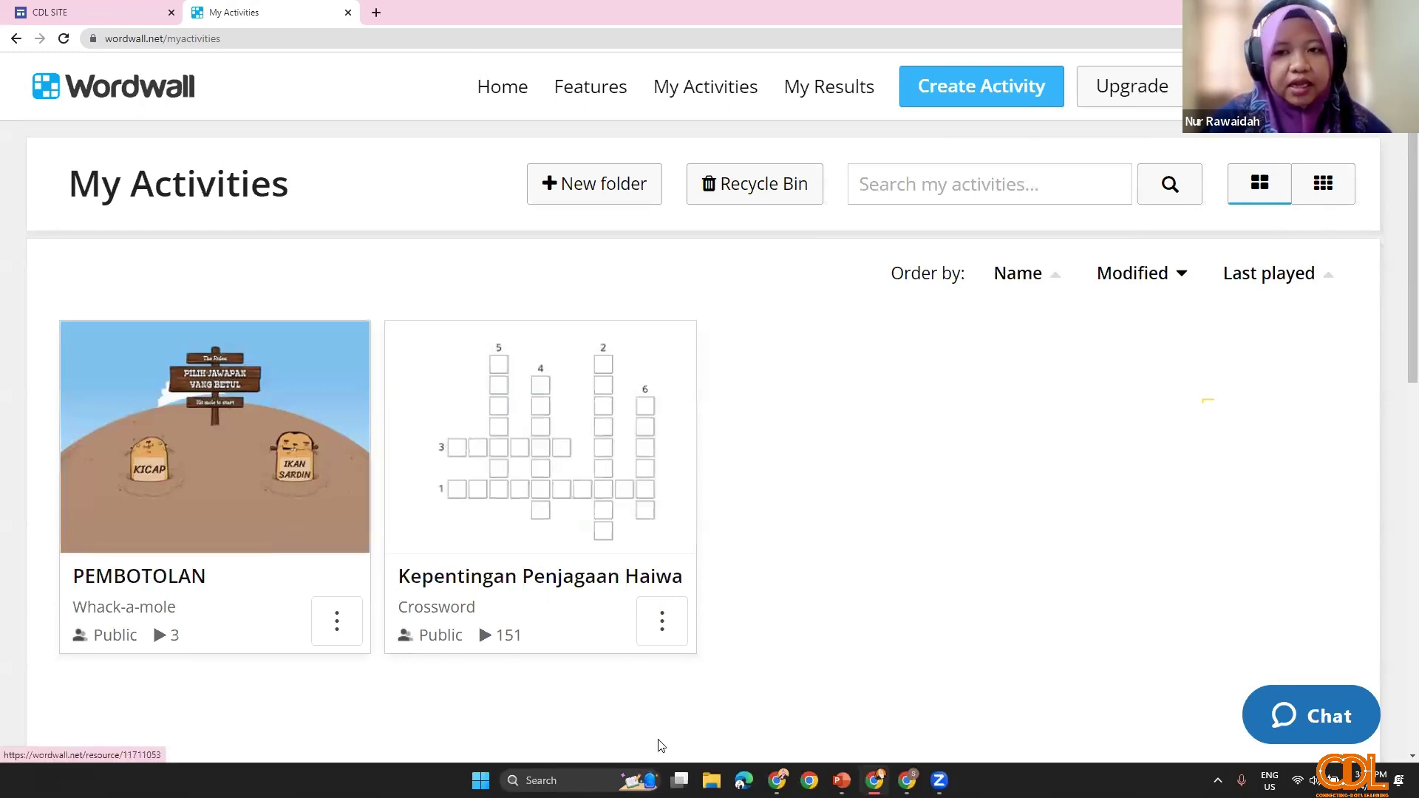
# Step: Open the Kepentingan Penjagaan Haiwan Ternakan crossword and choose its Embed option
pyautogui.click(479, 617)
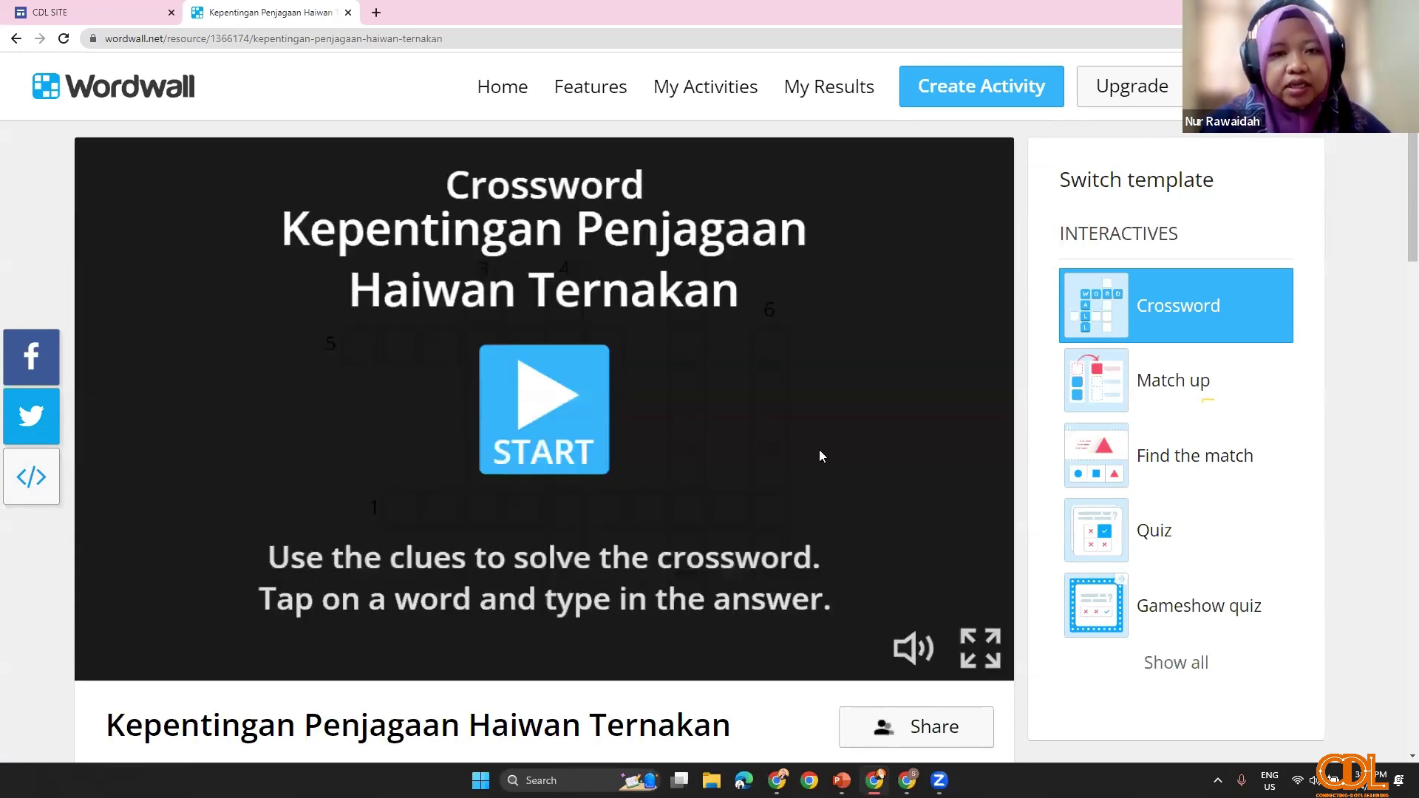
pyautogui.scroll(-4, 639, 576)
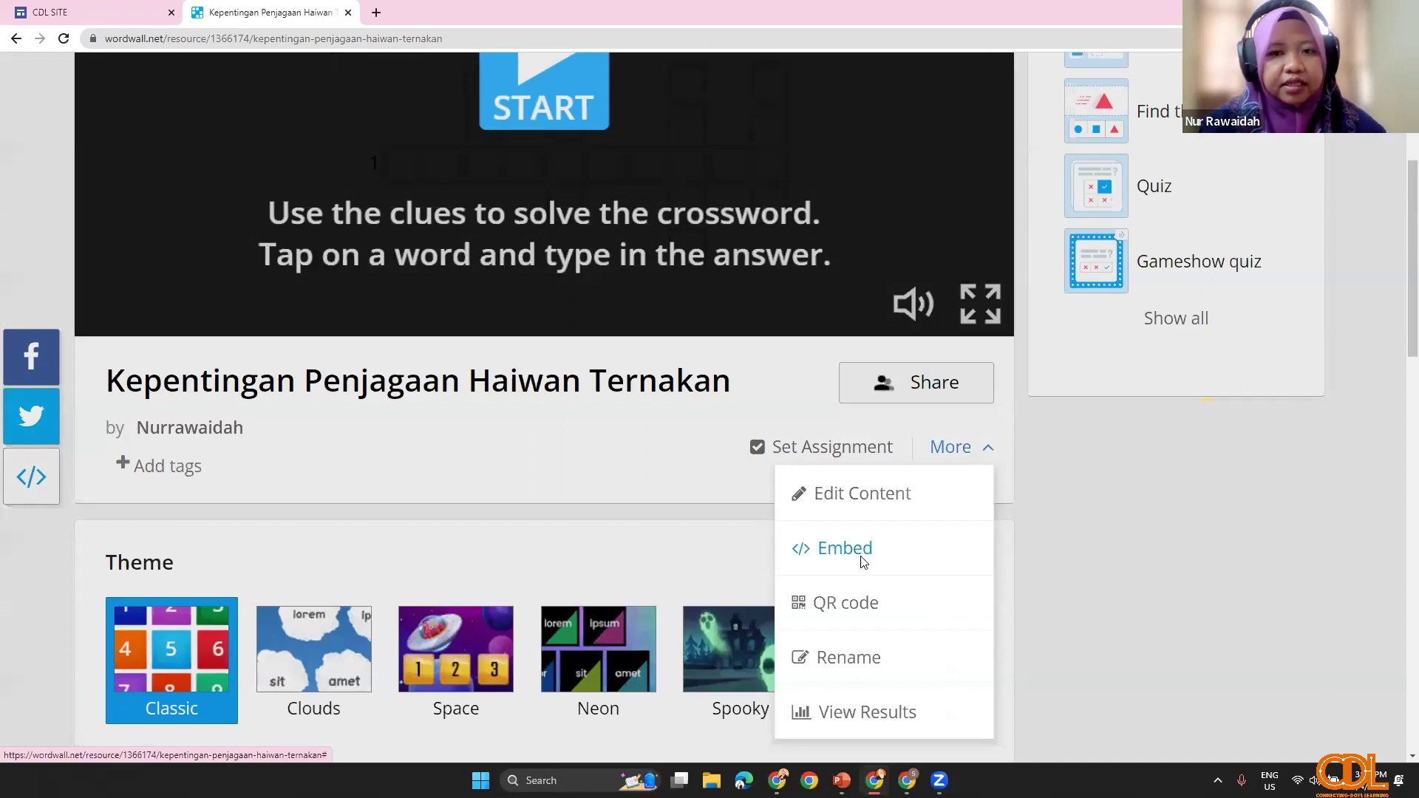
pyautogui.click(863, 560)
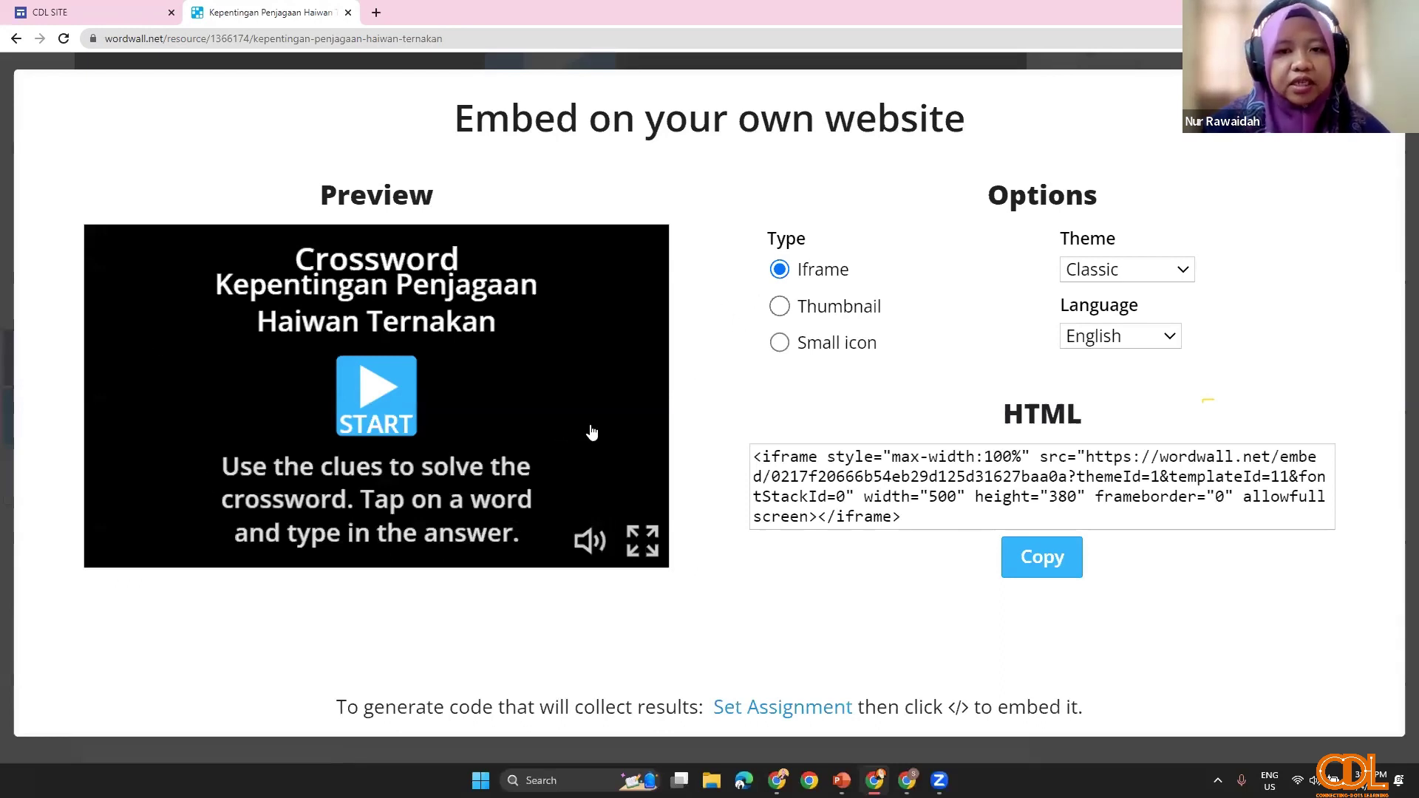
# Step: Try the Thumbnail and Small icon embed types, then select the Iframe HTML code
pyautogui.click(786, 314)
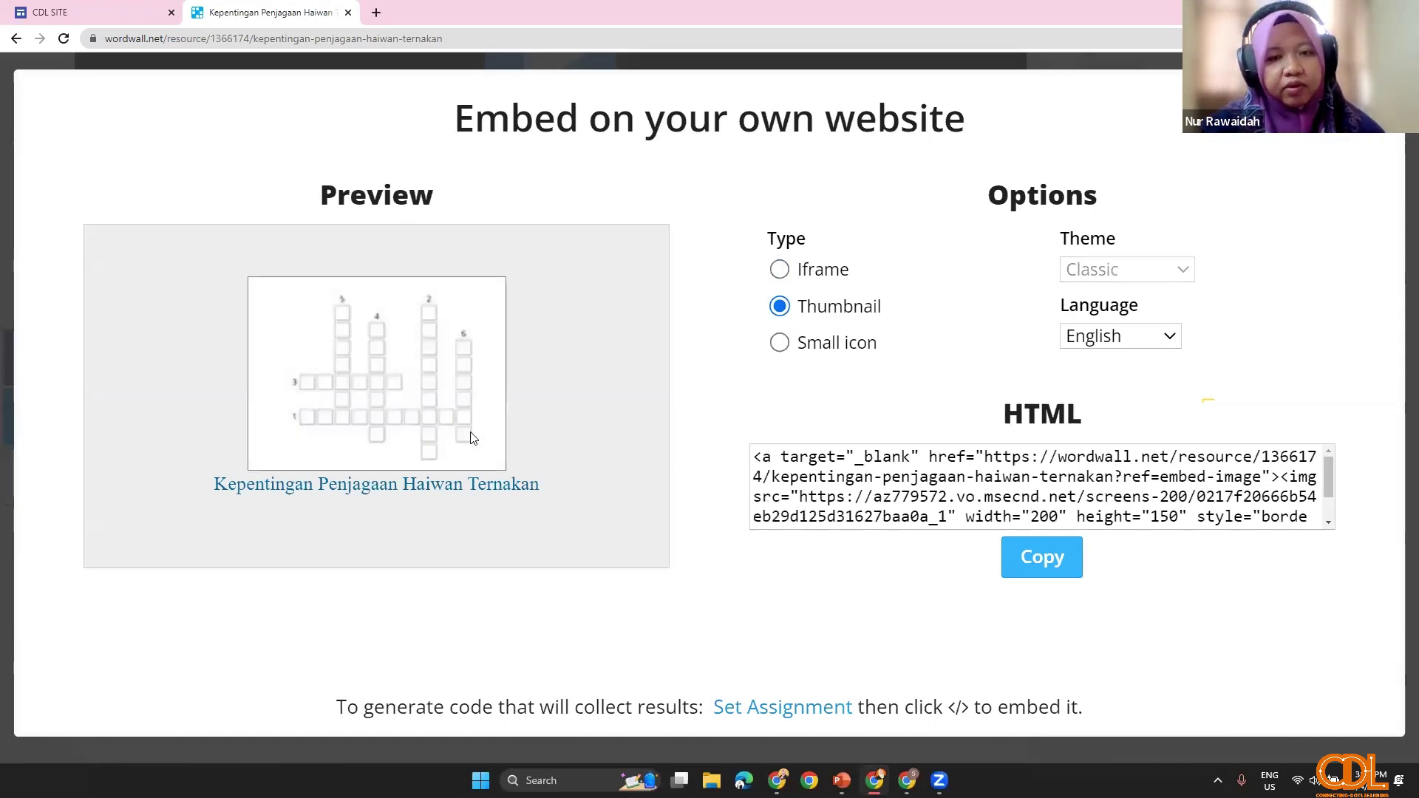
pyautogui.click(780, 347)
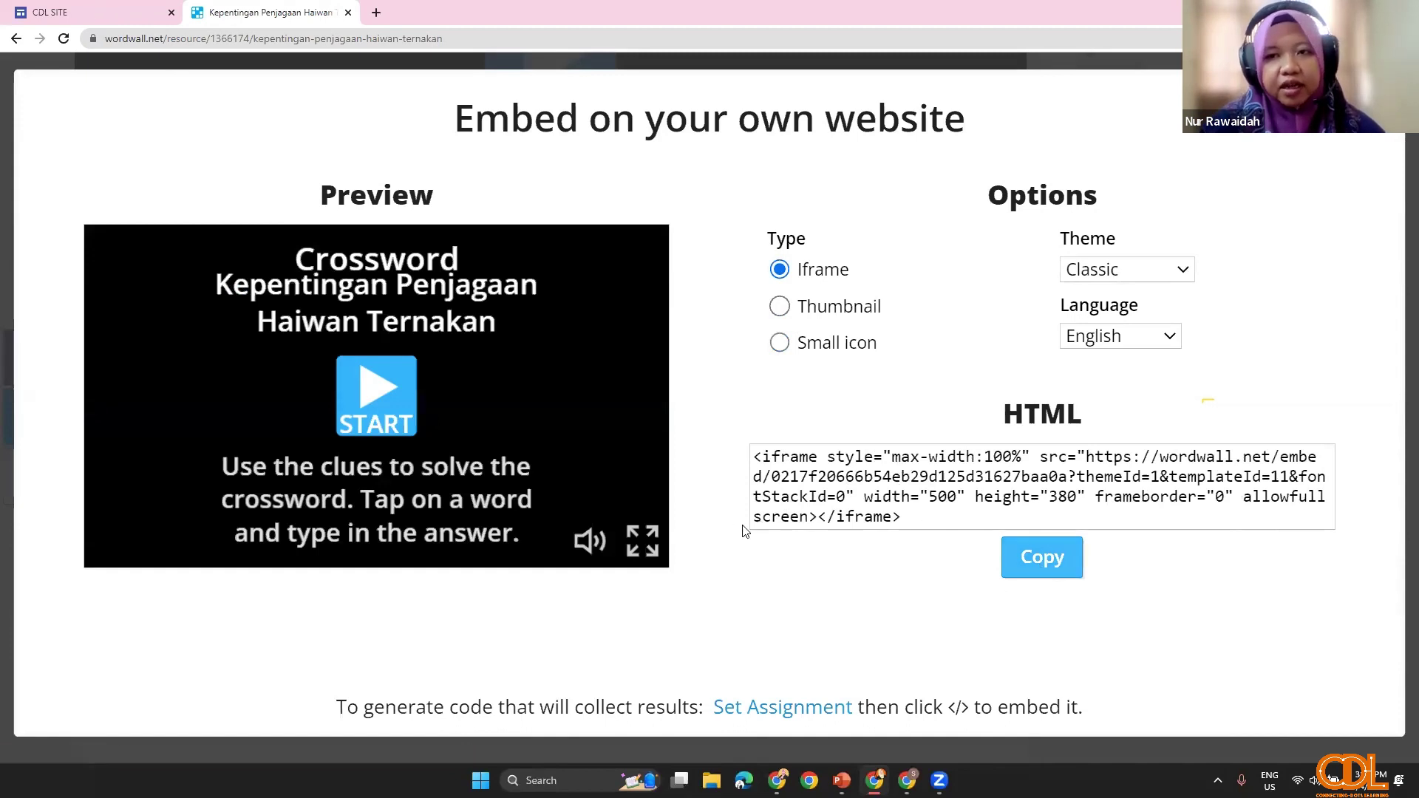
pyautogui.hotkey('ctrl', 'a')
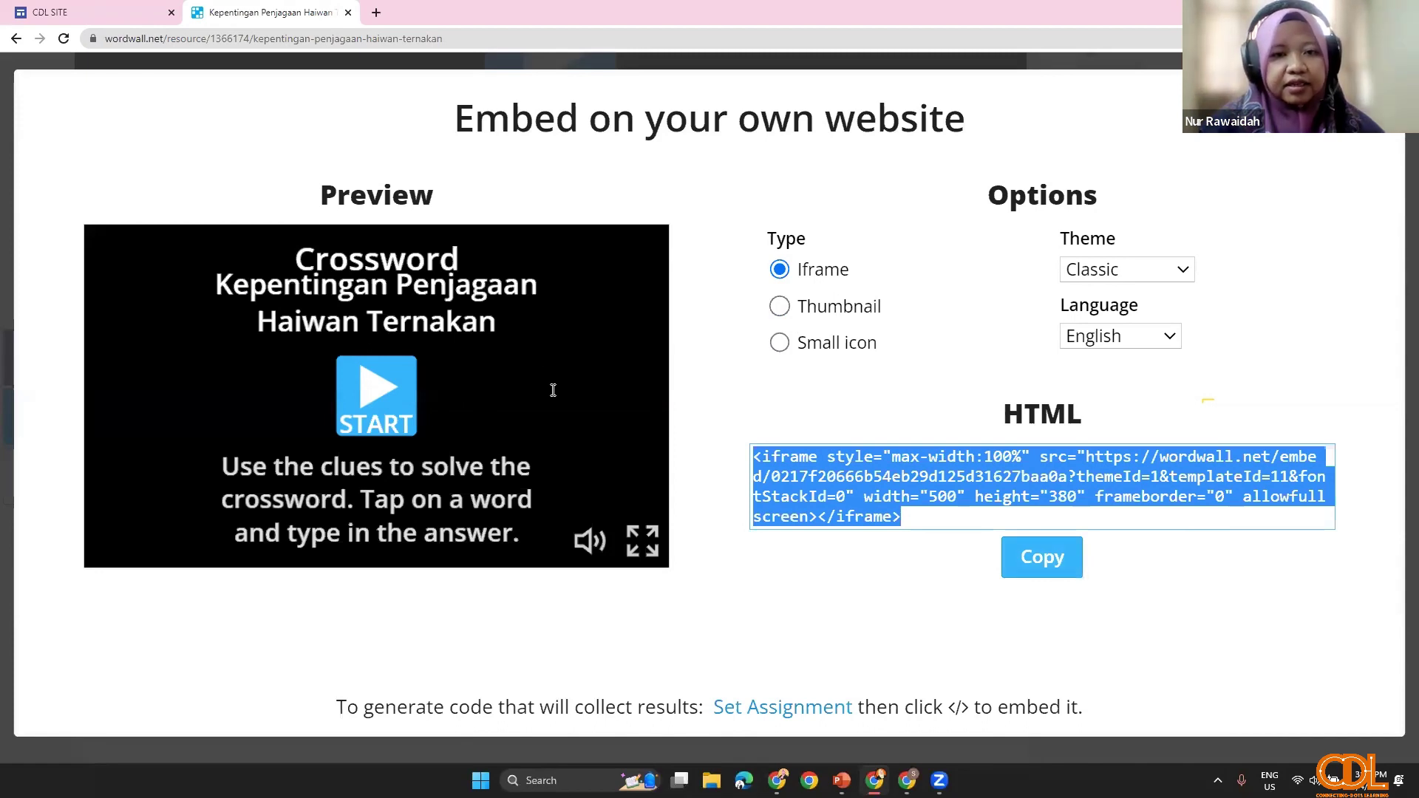
# Step: Paste the Wordwall crossword iframe code into a C1 embed and insert it
pyautogui.hotkey('ctrl', 'Tab')
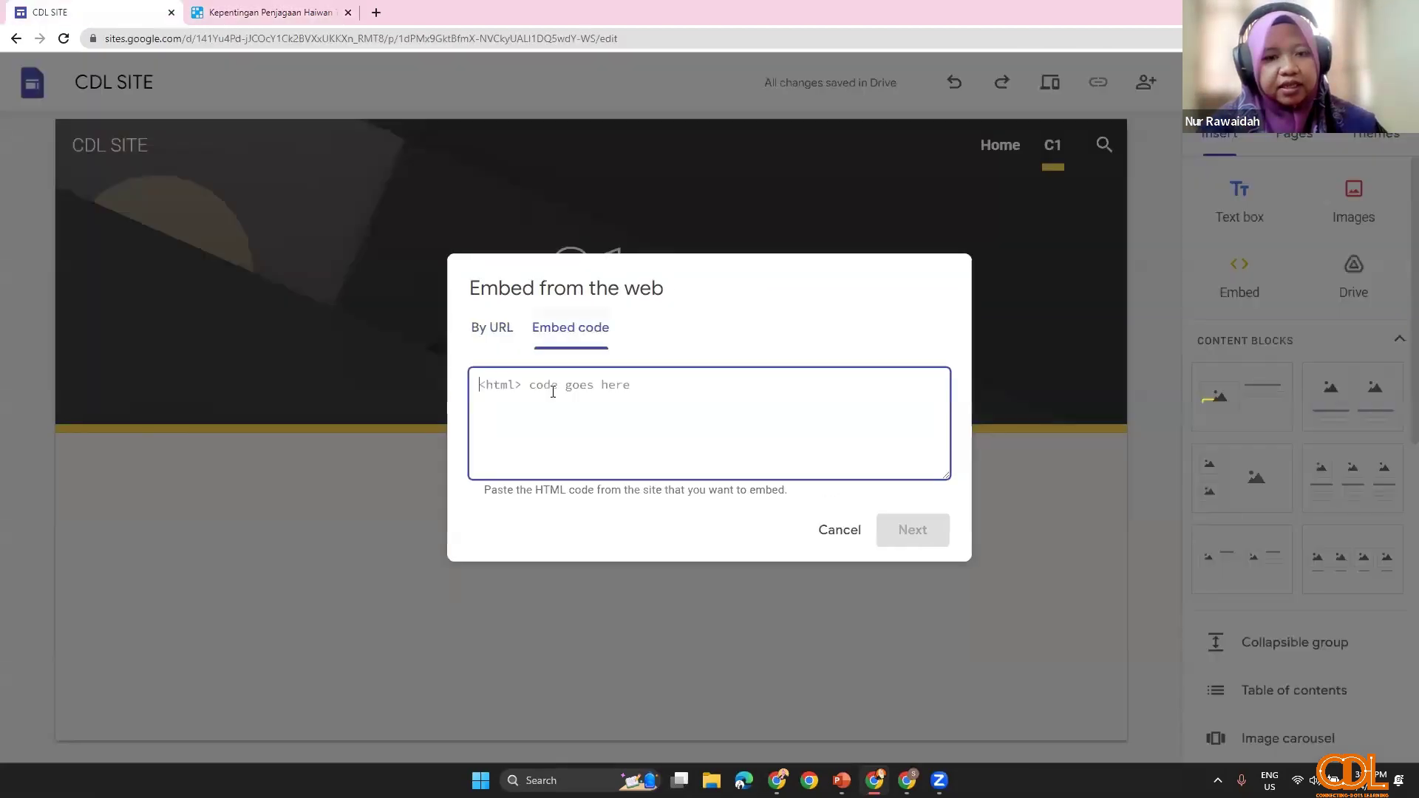
pyautogui.hotkey('ctrl', 'v')
pyautogui.click(895, 529)
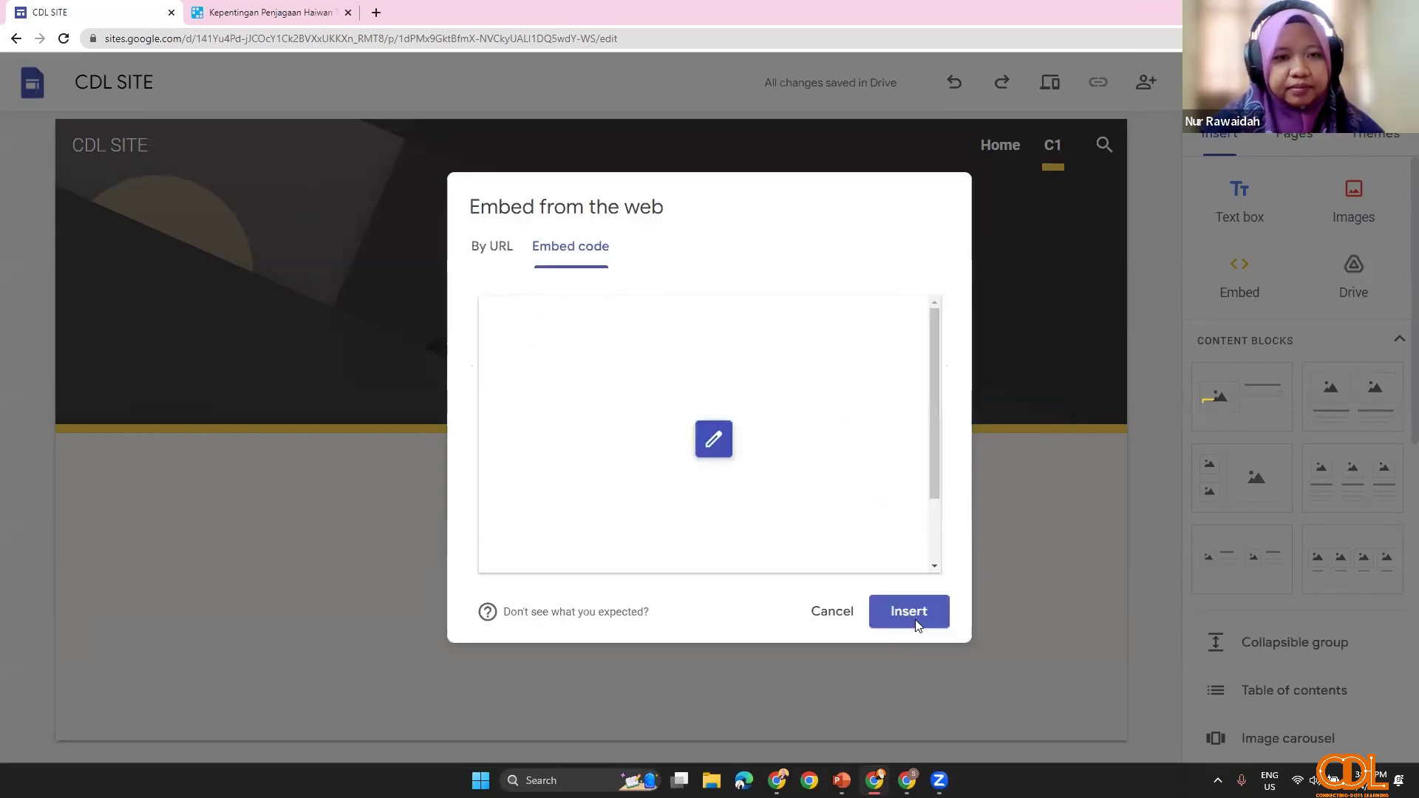
pyautogui.click(914, 619)
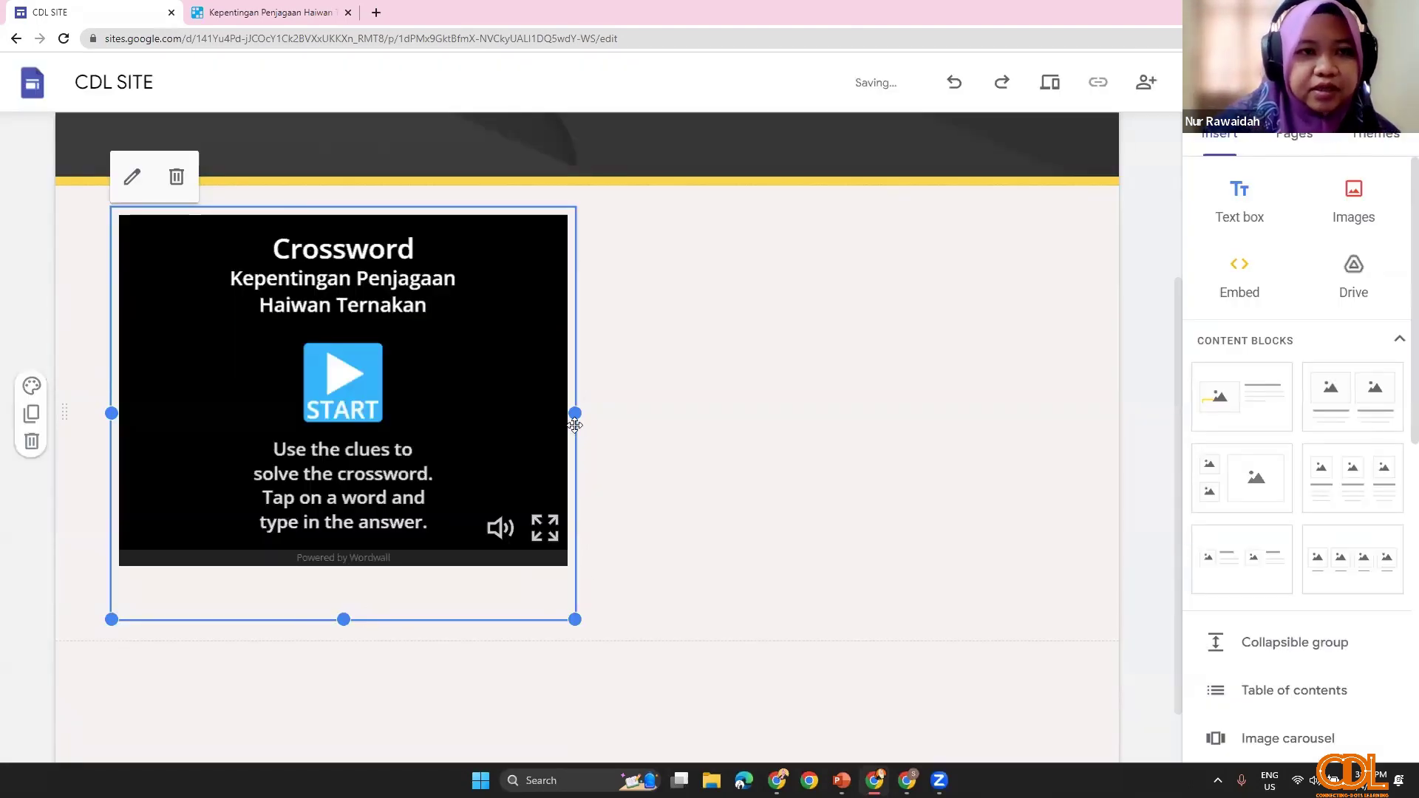
pyautogui.click(586, 323)
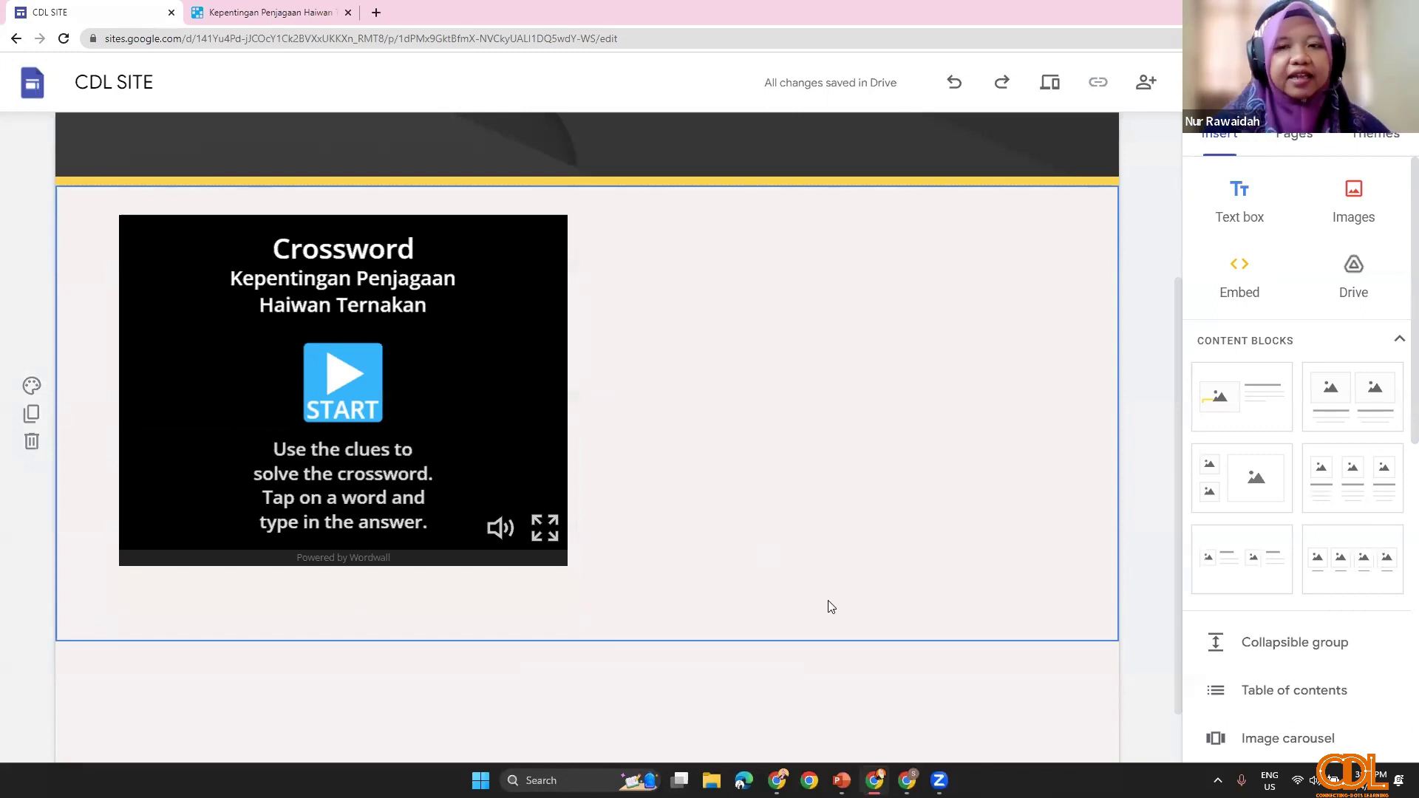
pyautogui.hotkey('ctrl', 'Tab')
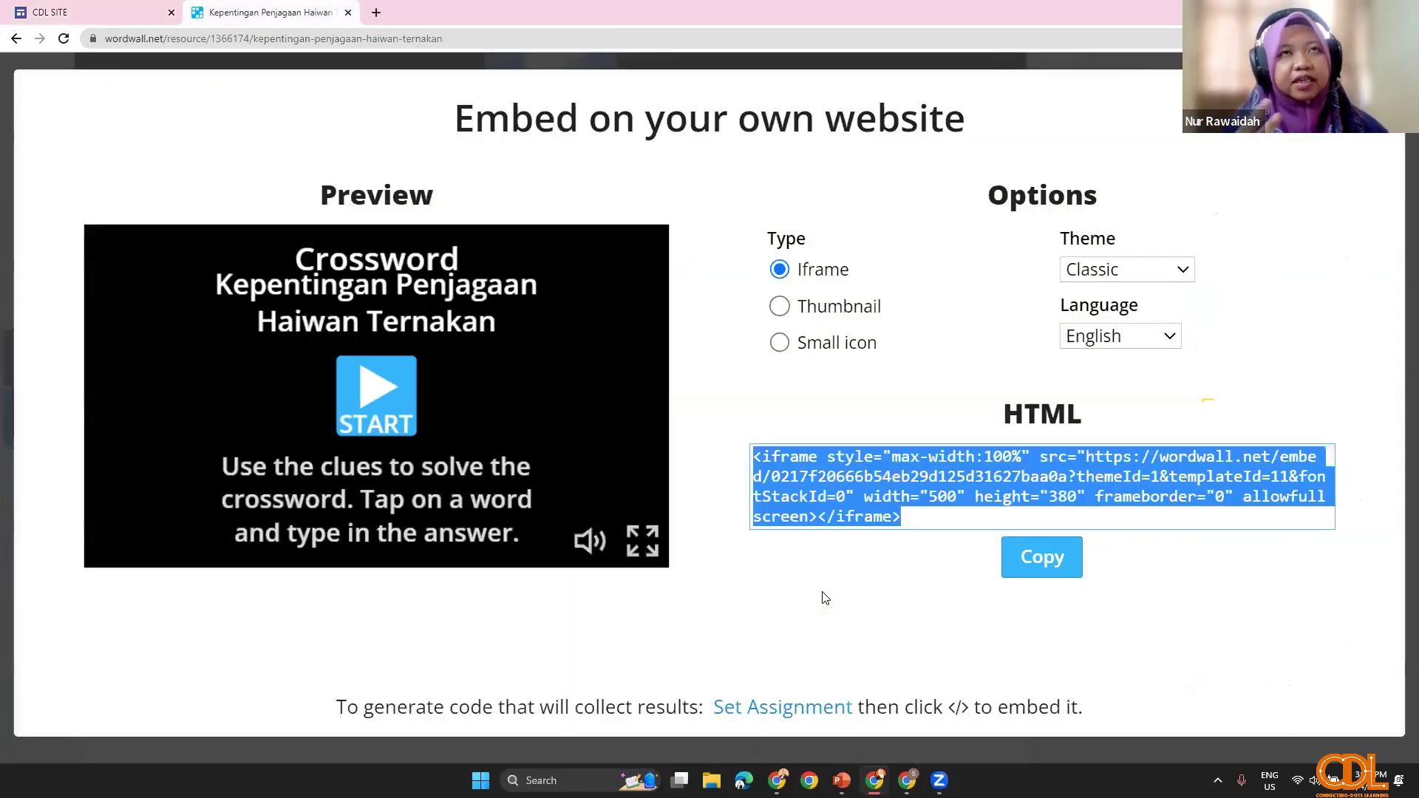
# Step: Open Set Assignment for the crossword in Wordwall
pyautogui.click(825, 598)
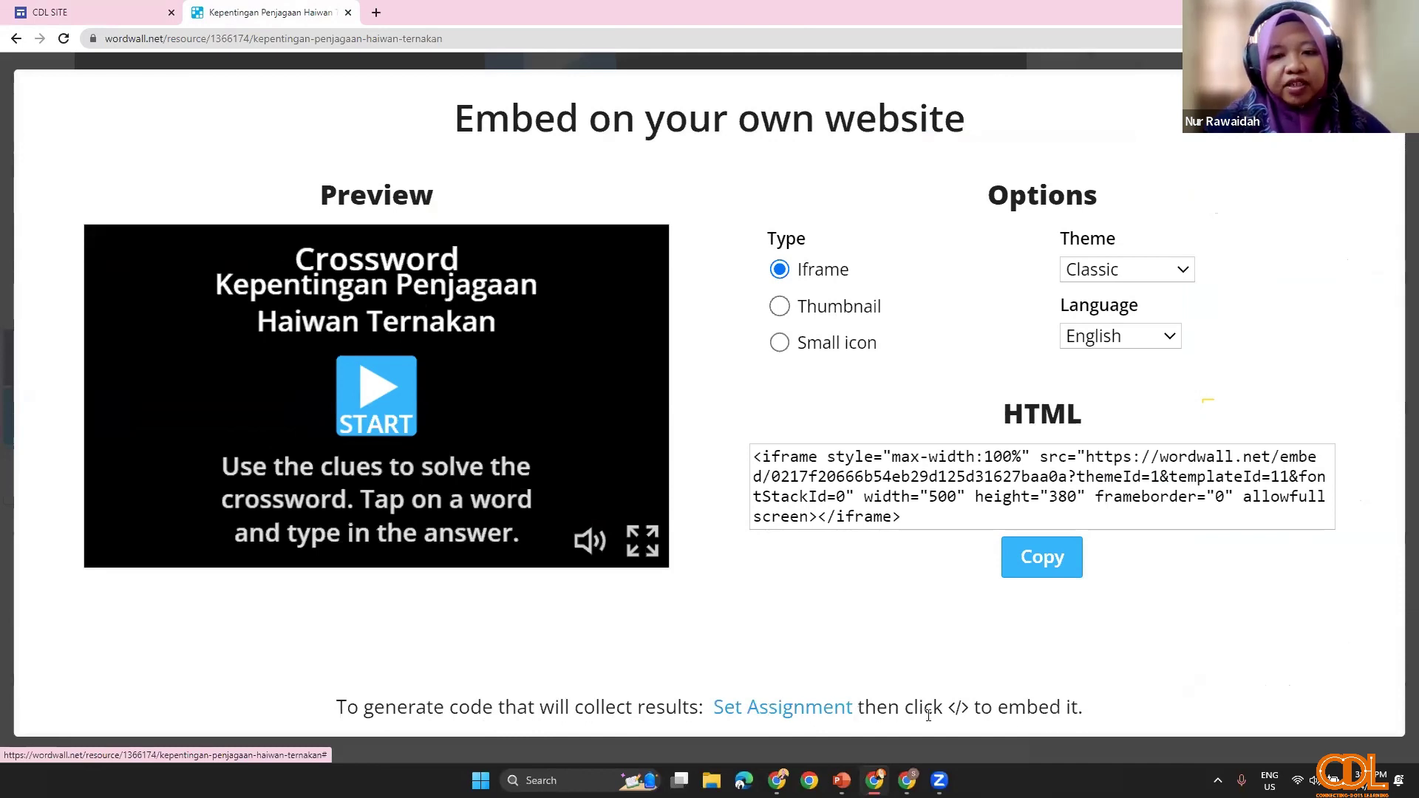
pyautogui.click(804, 714)
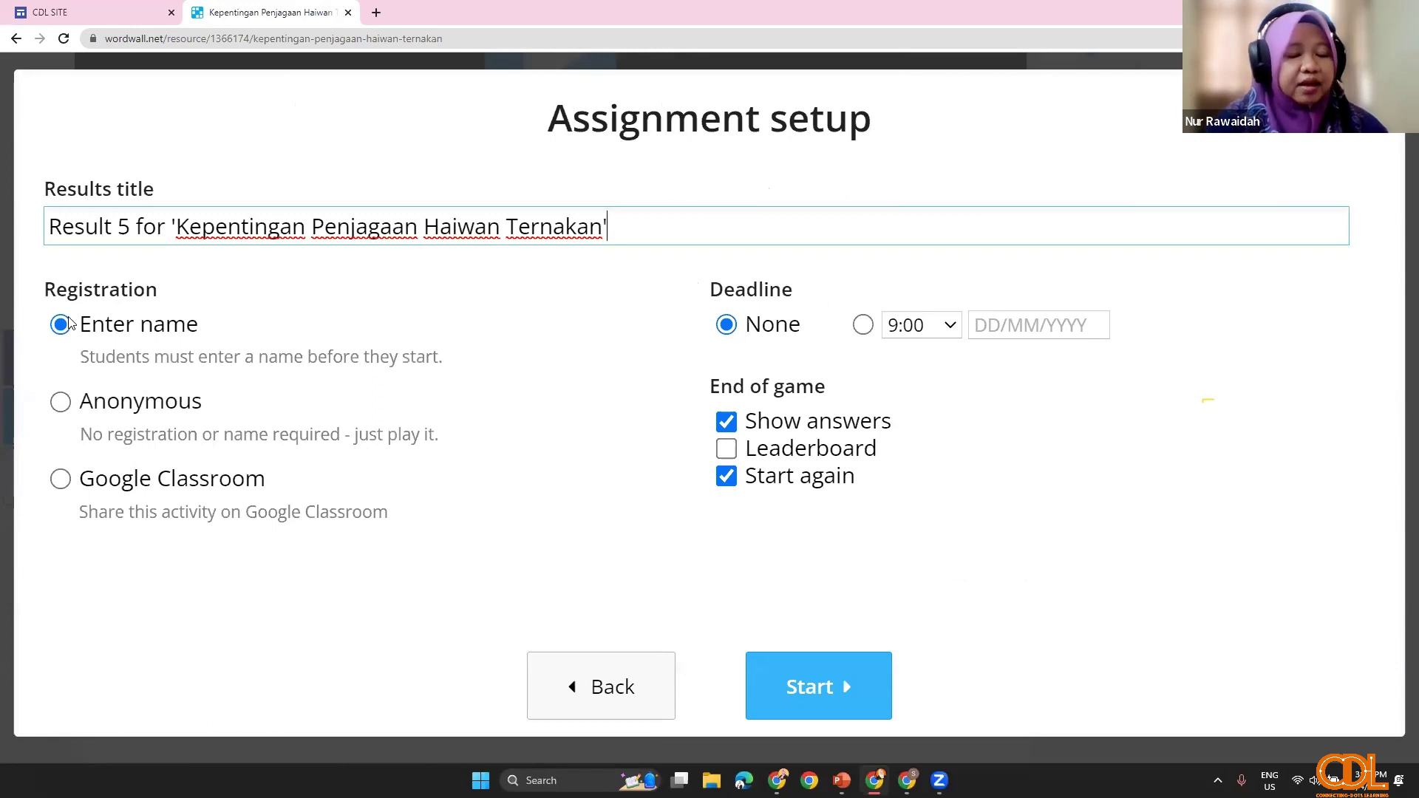
# Step: Give the assignment a 9:00 08/04/2023 deadline, a leaderboard, no Start again, and start it
pyautogui.press('Tab')
pyautogui.press('Down')
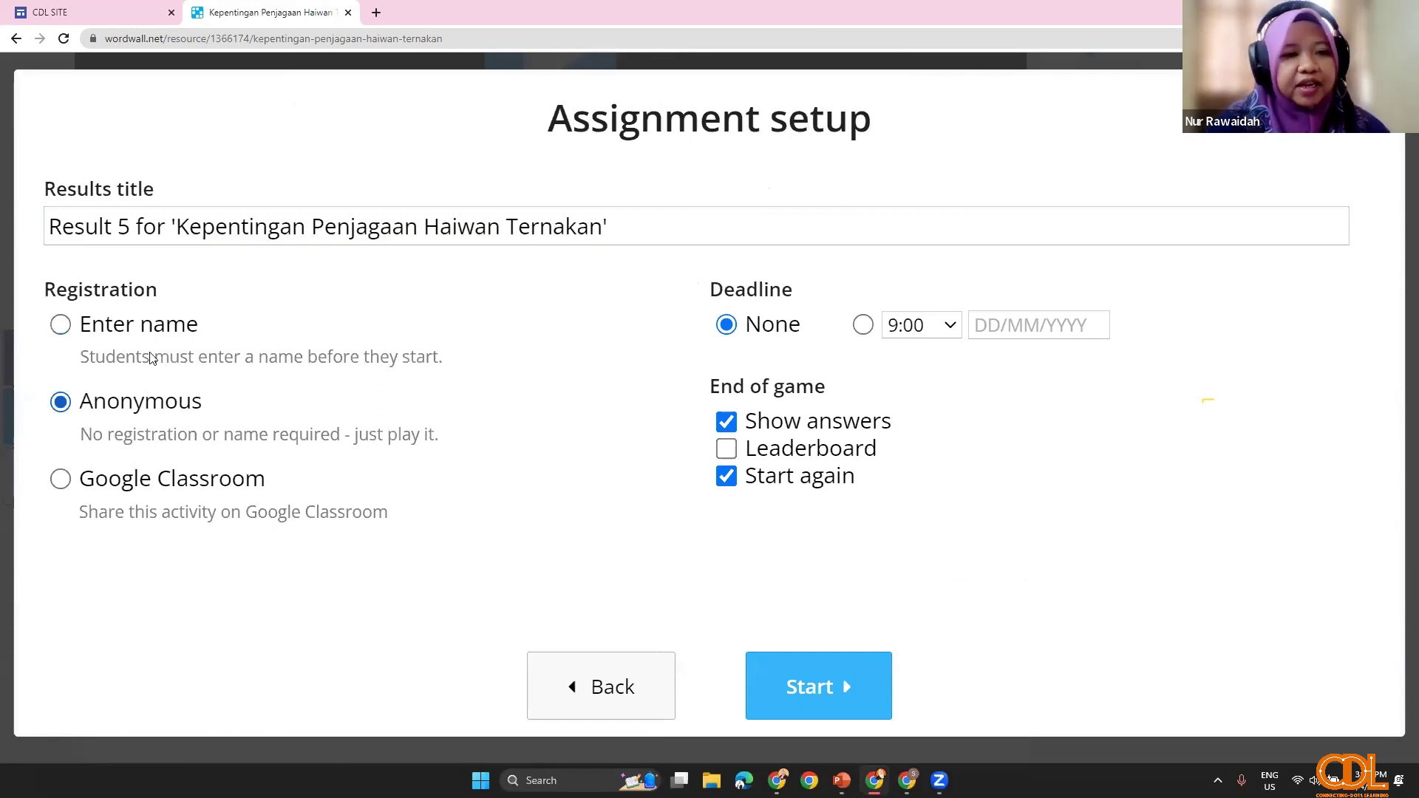
pyautogui.press('Up')
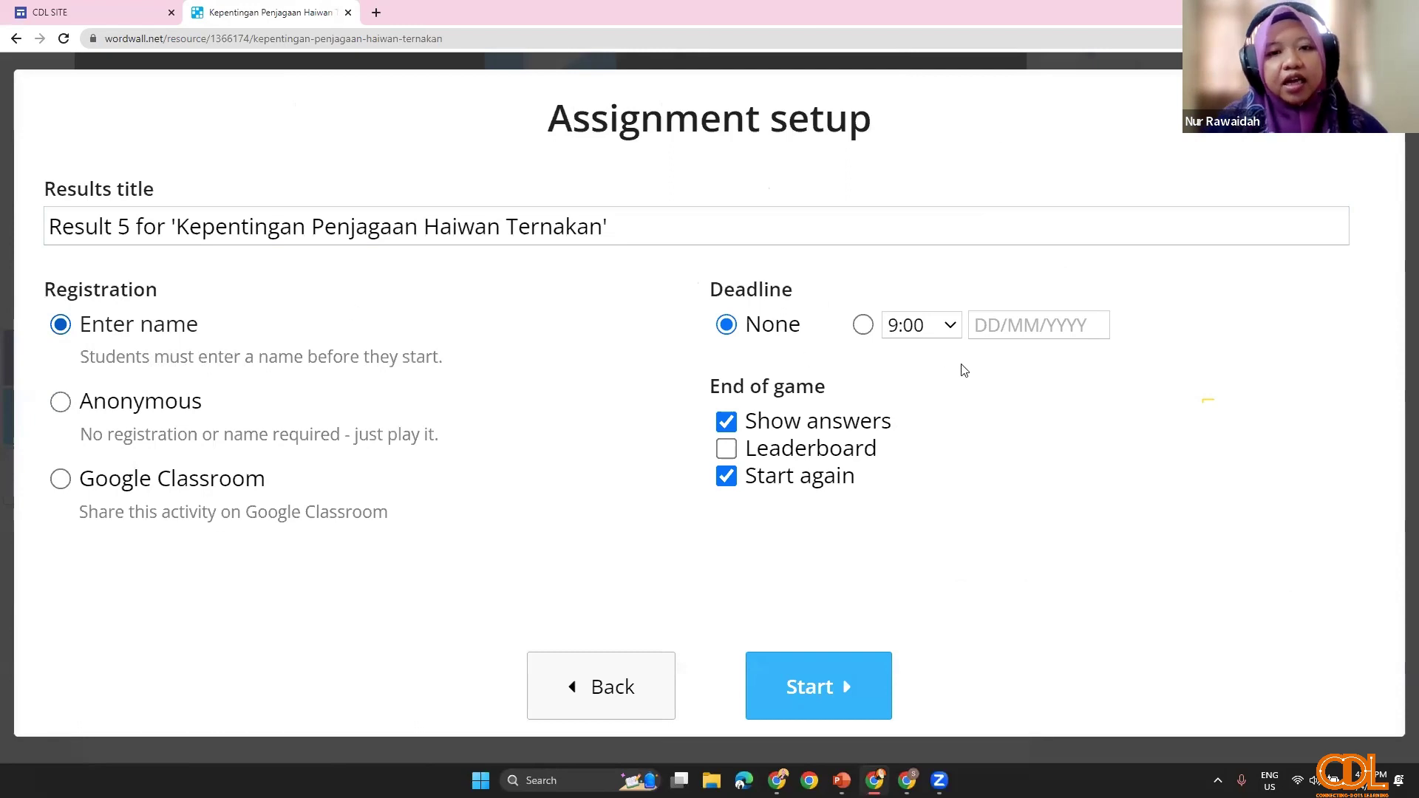
pyautogui.click(950, 325)
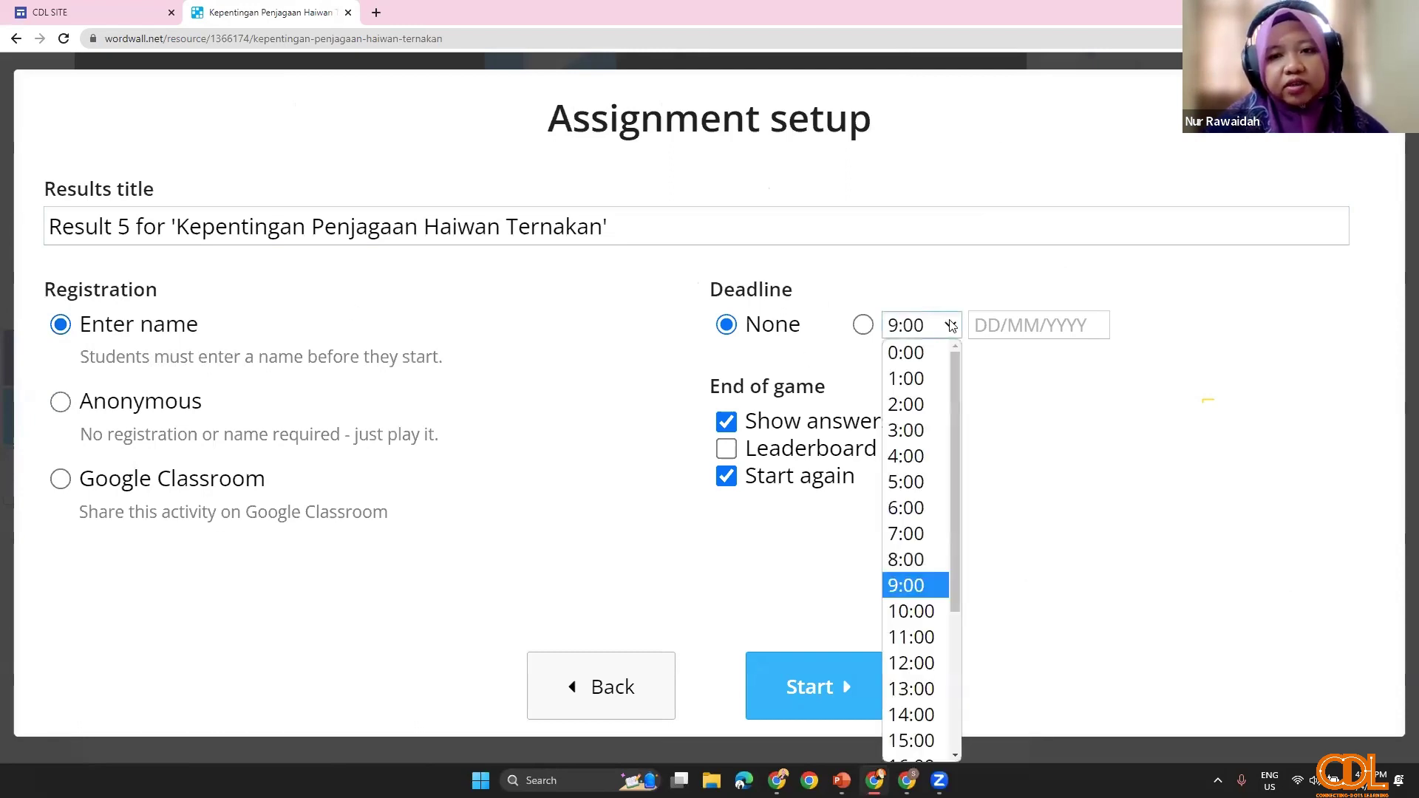
pyautogui.click(951, 325)
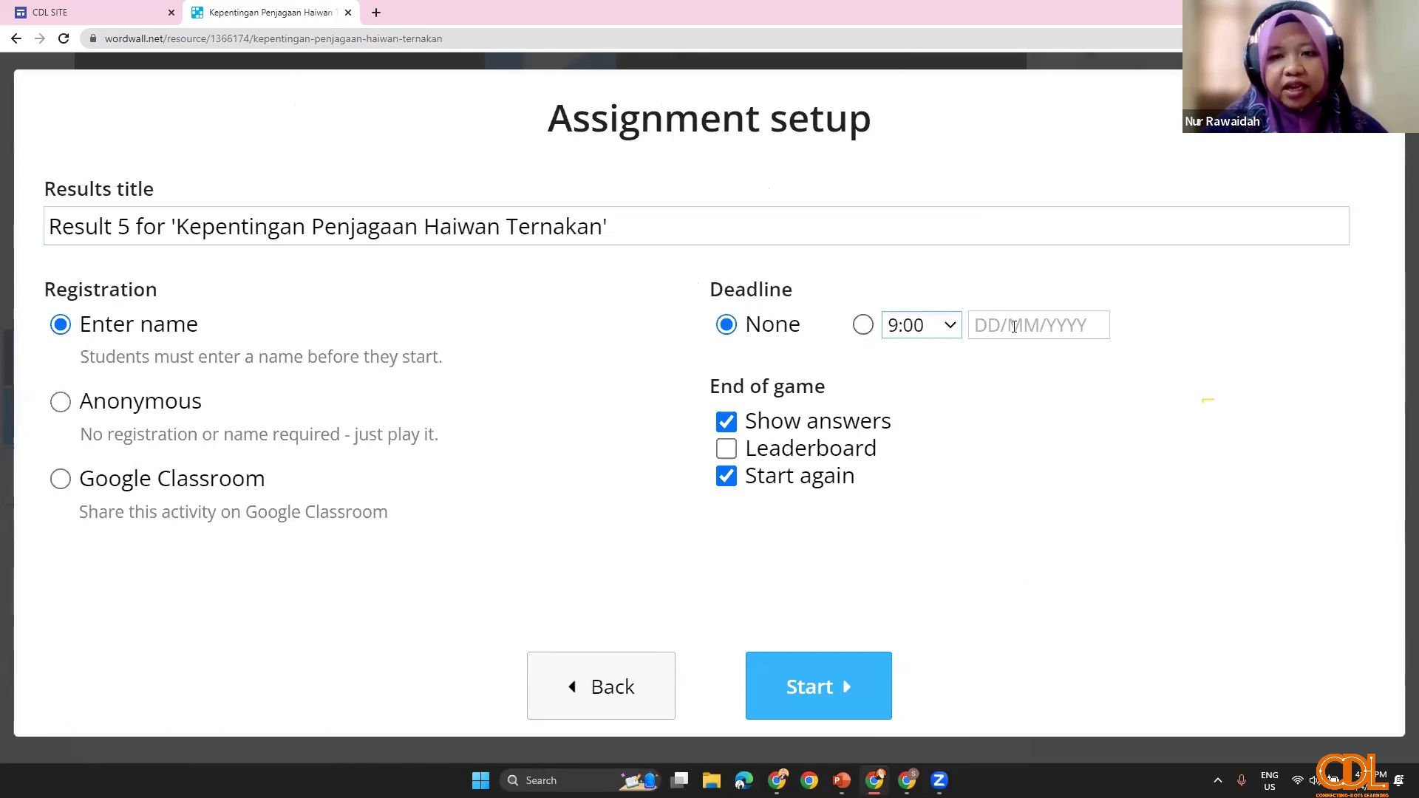
pyautogui.click(863, 325)
pyautogui.click(1030, 330)
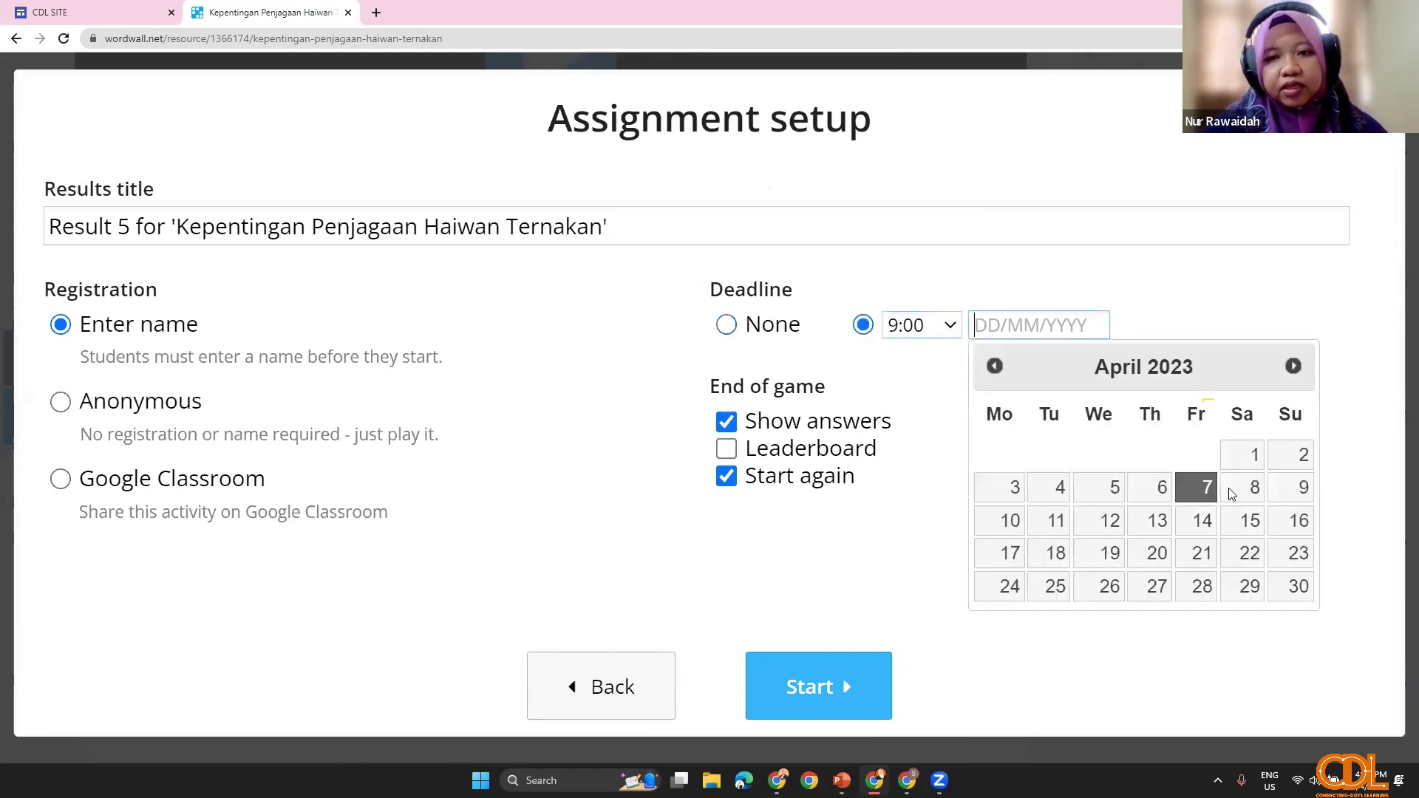
pyautogui.click(1254, 490)
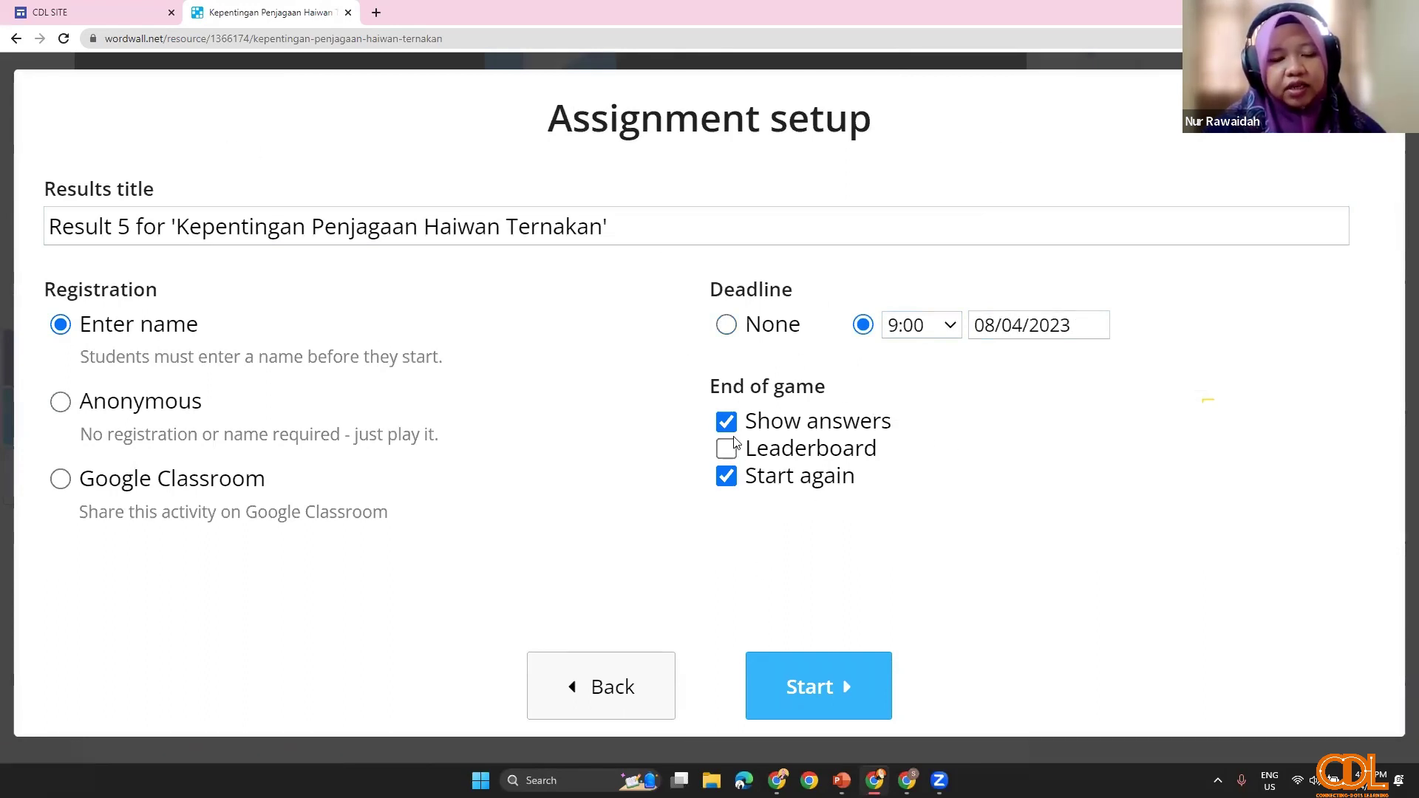
pyautogui.click(731, 487)
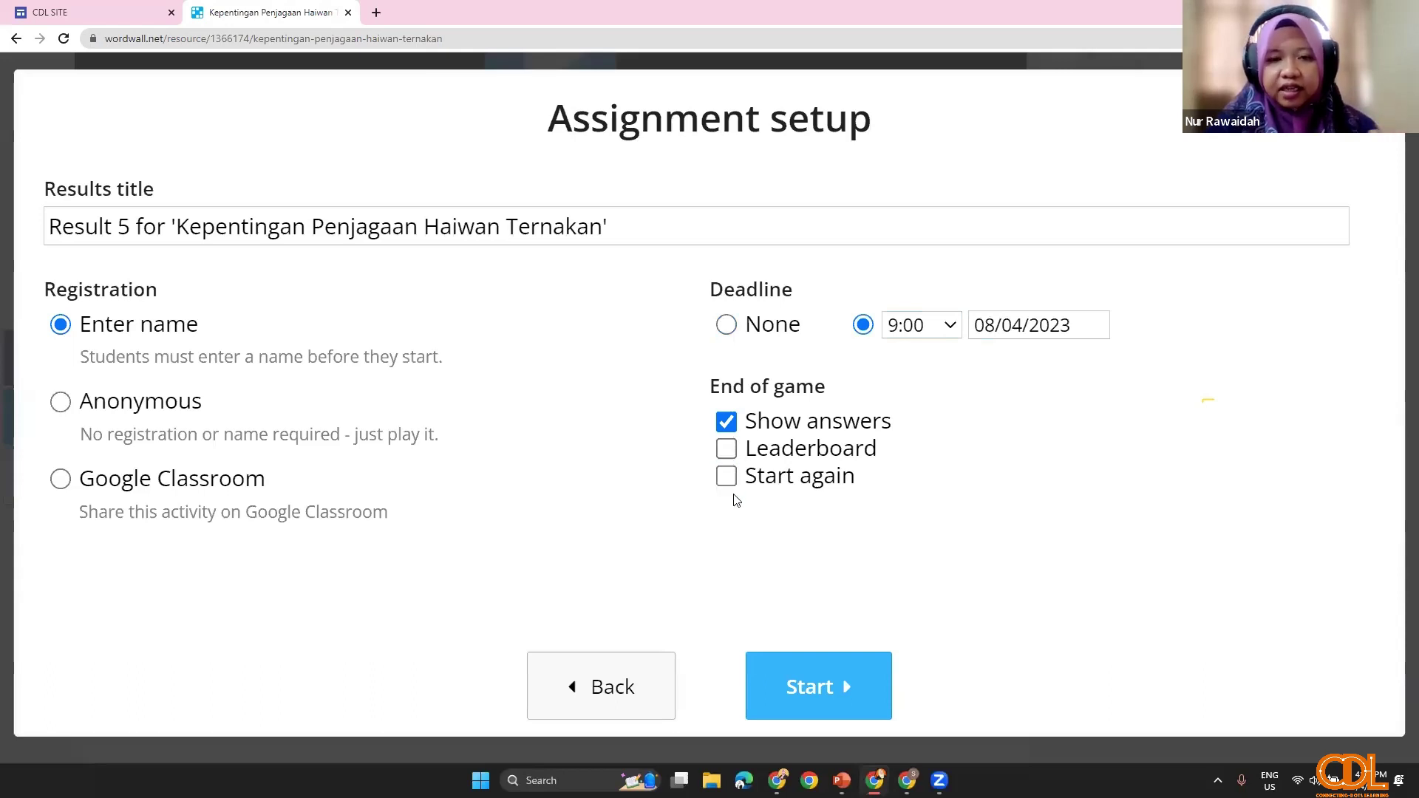
pyautogui.click(731, 455)
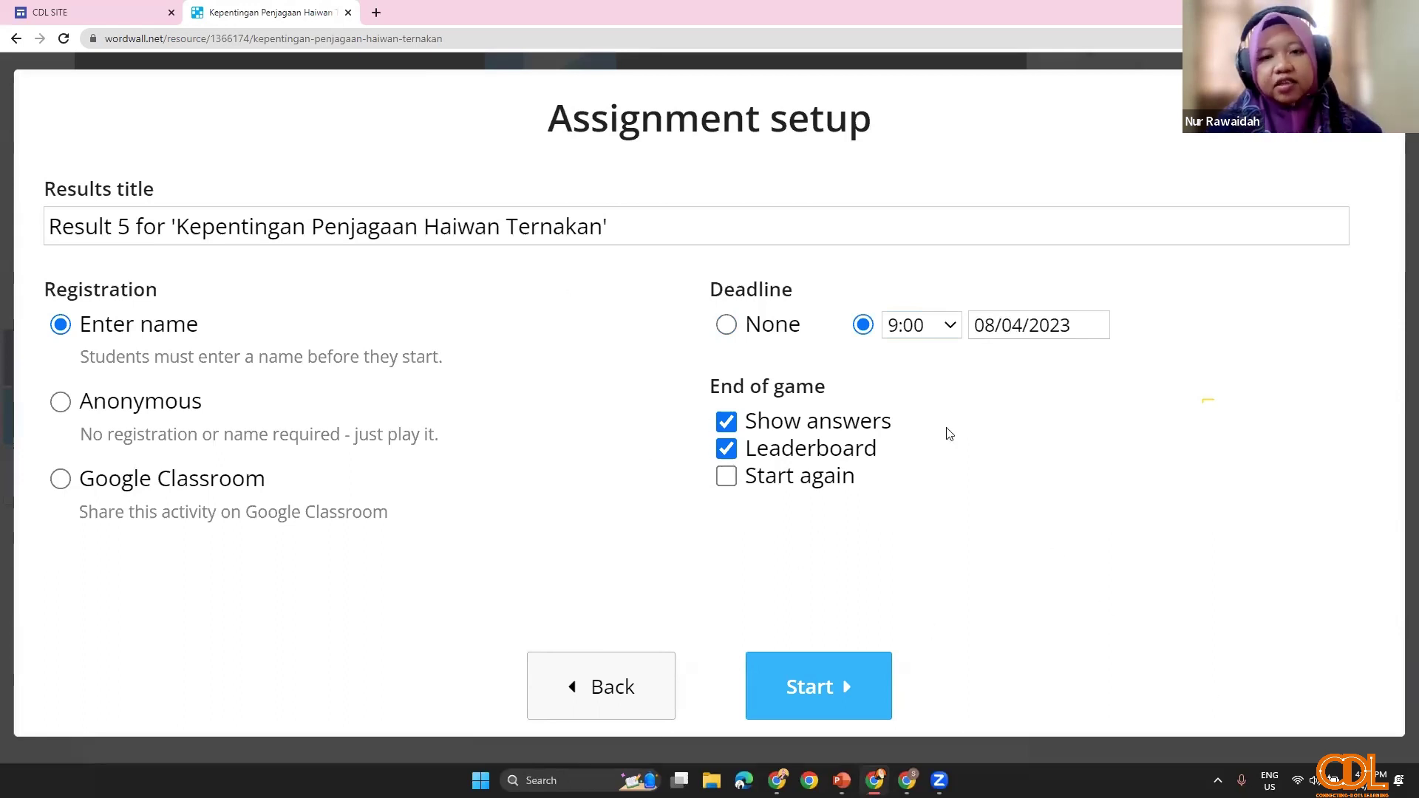
pyautogui.click(824, 687)
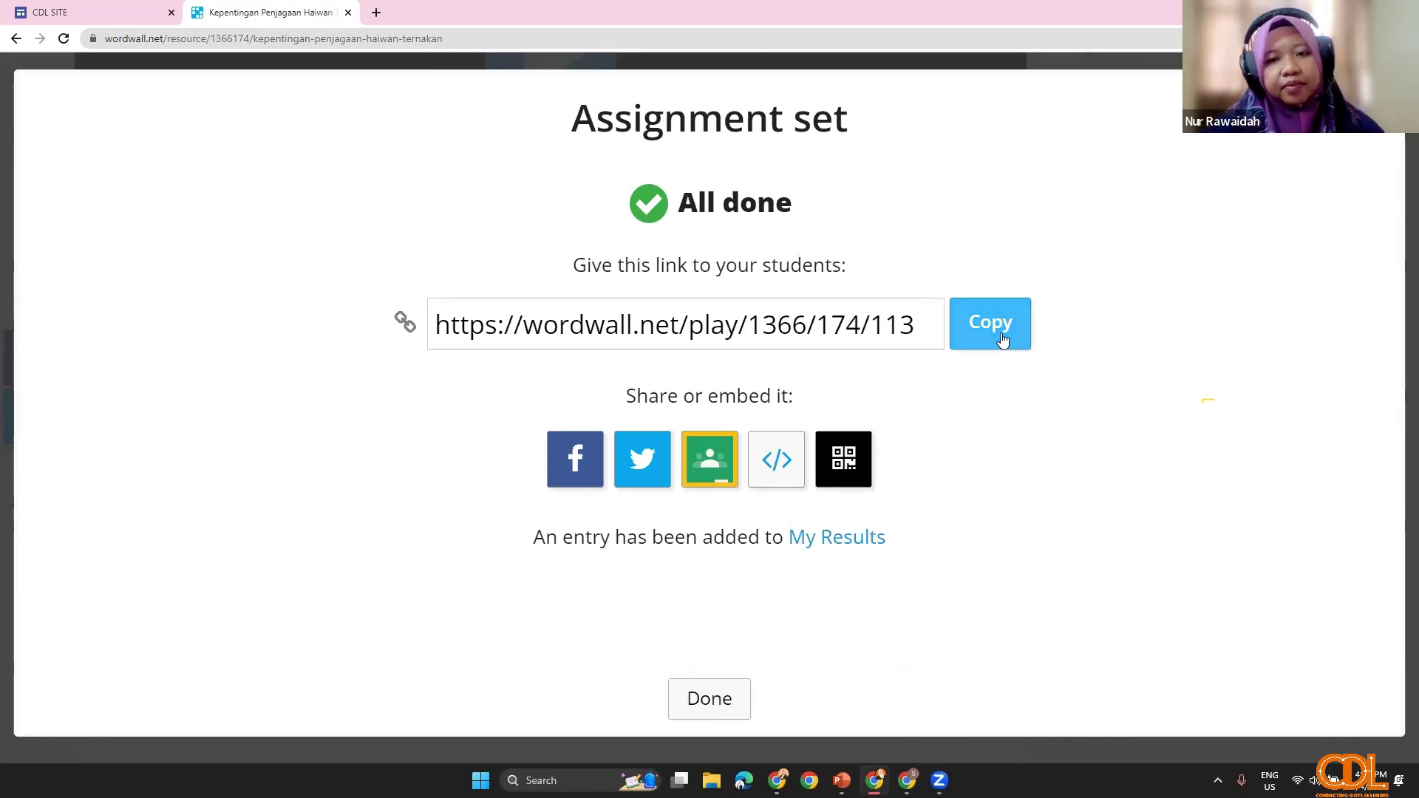
# Step: Copy the assignment's 500 by 380 iframe embed code and return to CDL SITE
pyautogui.click(778, 467)
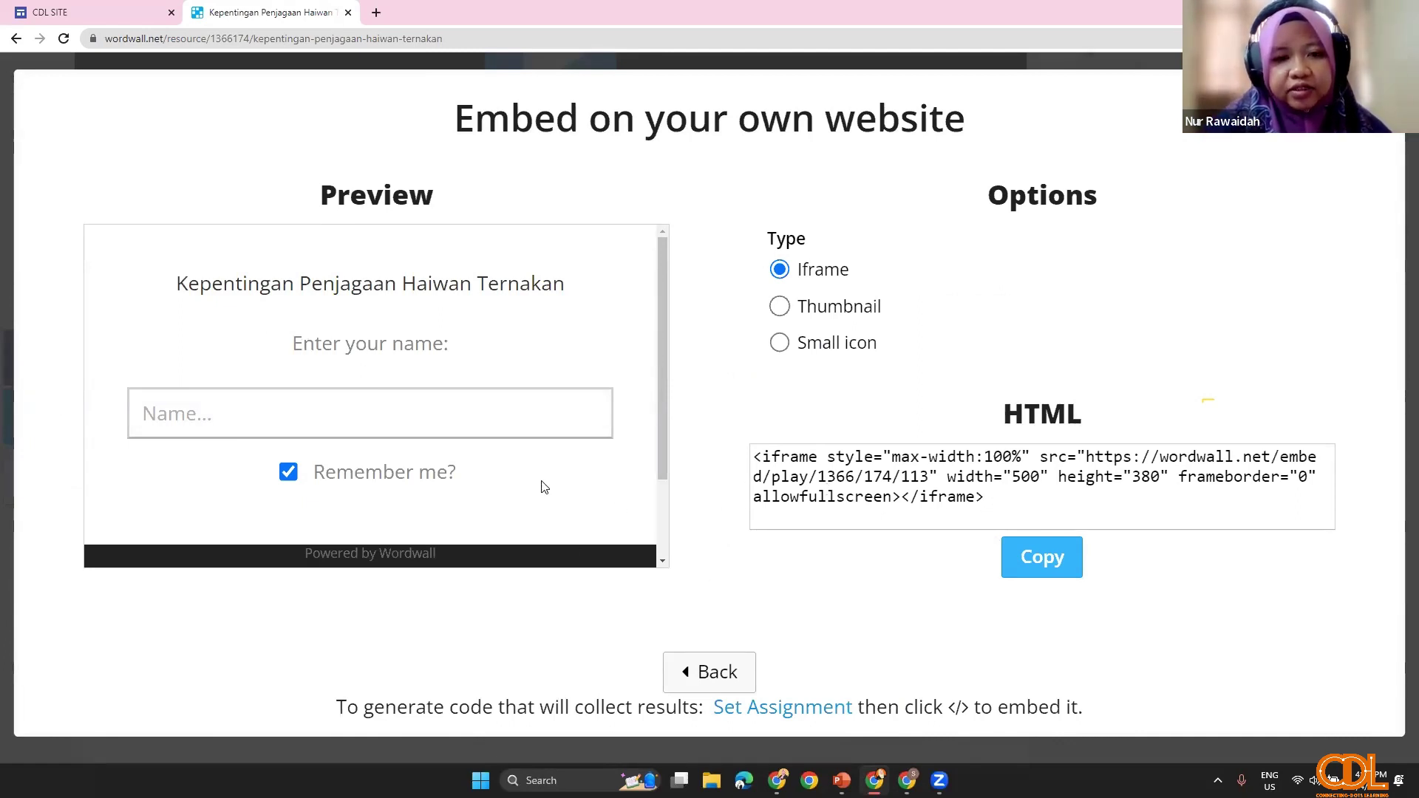
pyautogui.click(1038, 564)
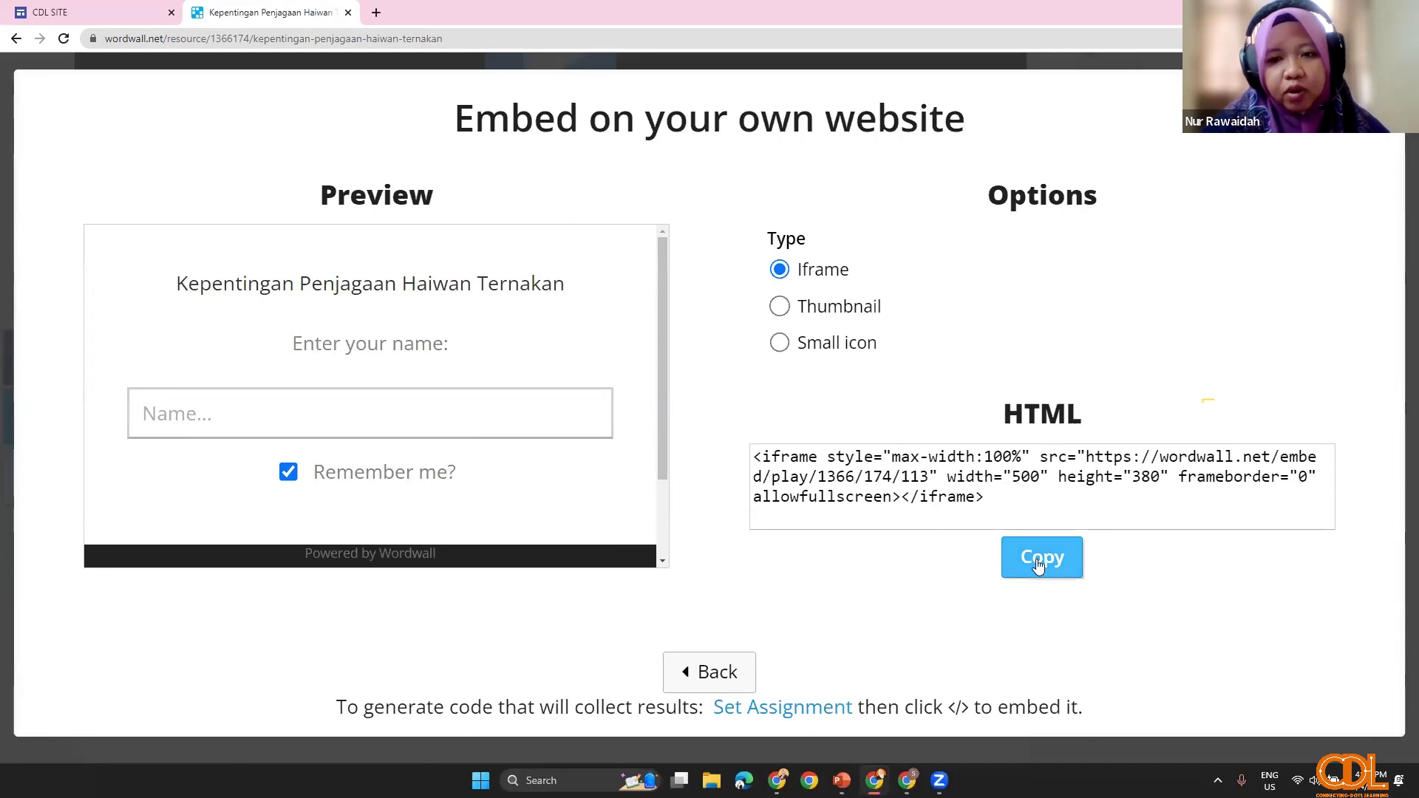
pyautogui.click(81, 12)
# Step: Embed the copied Wordwall assignment iframe code on the C1 page
pyautogui.click(1239, 277)
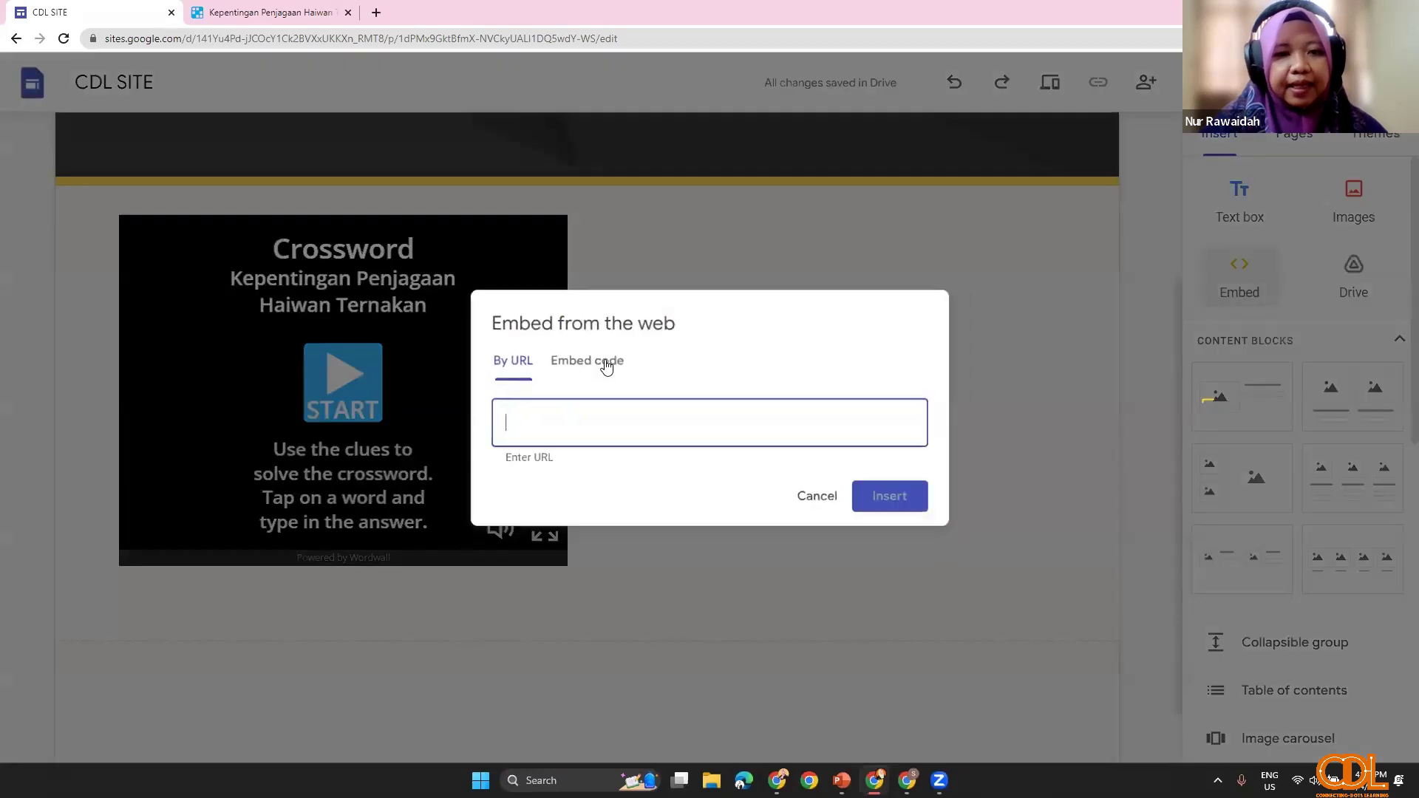
pyautogui.click(606, 362)
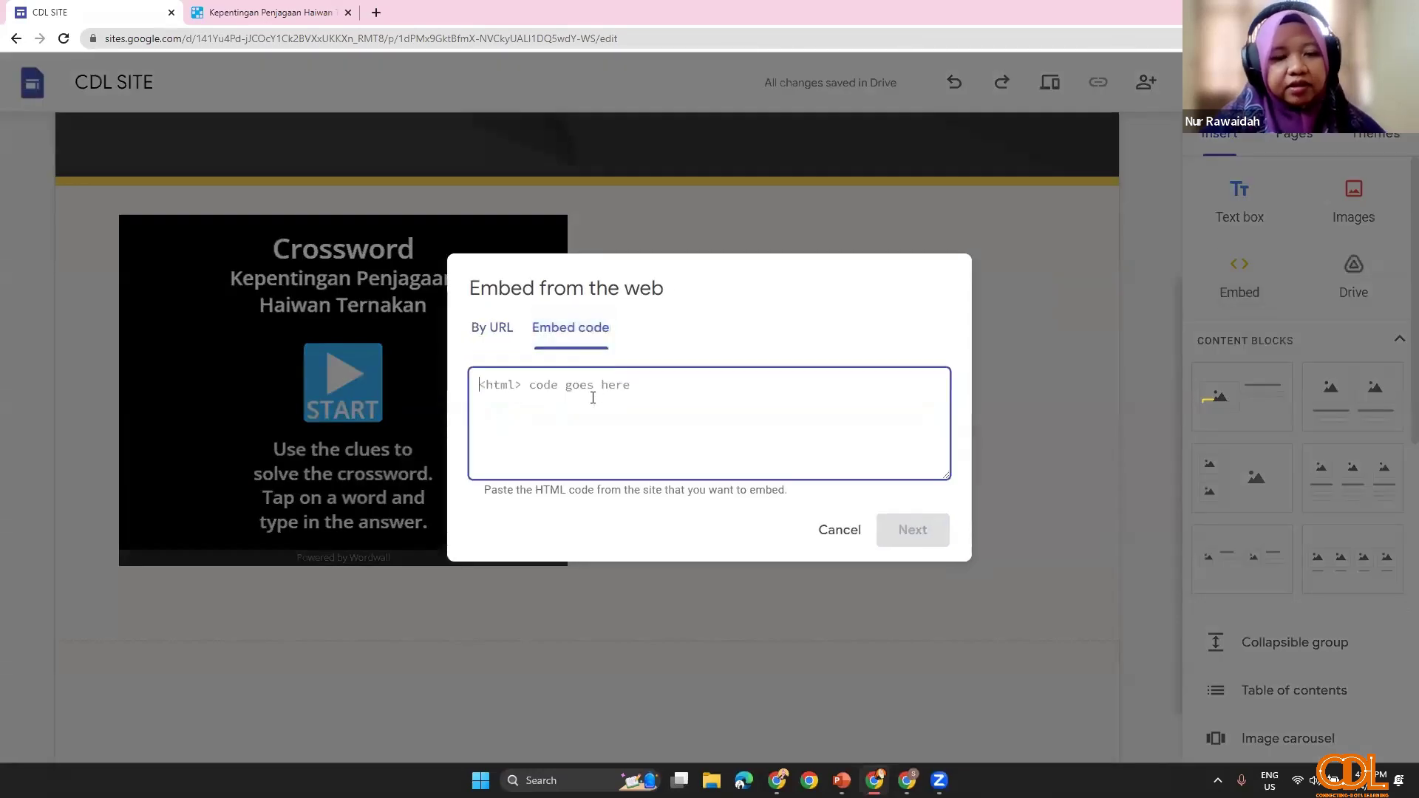
pyautogui.hotkey('ctrl', 'v')
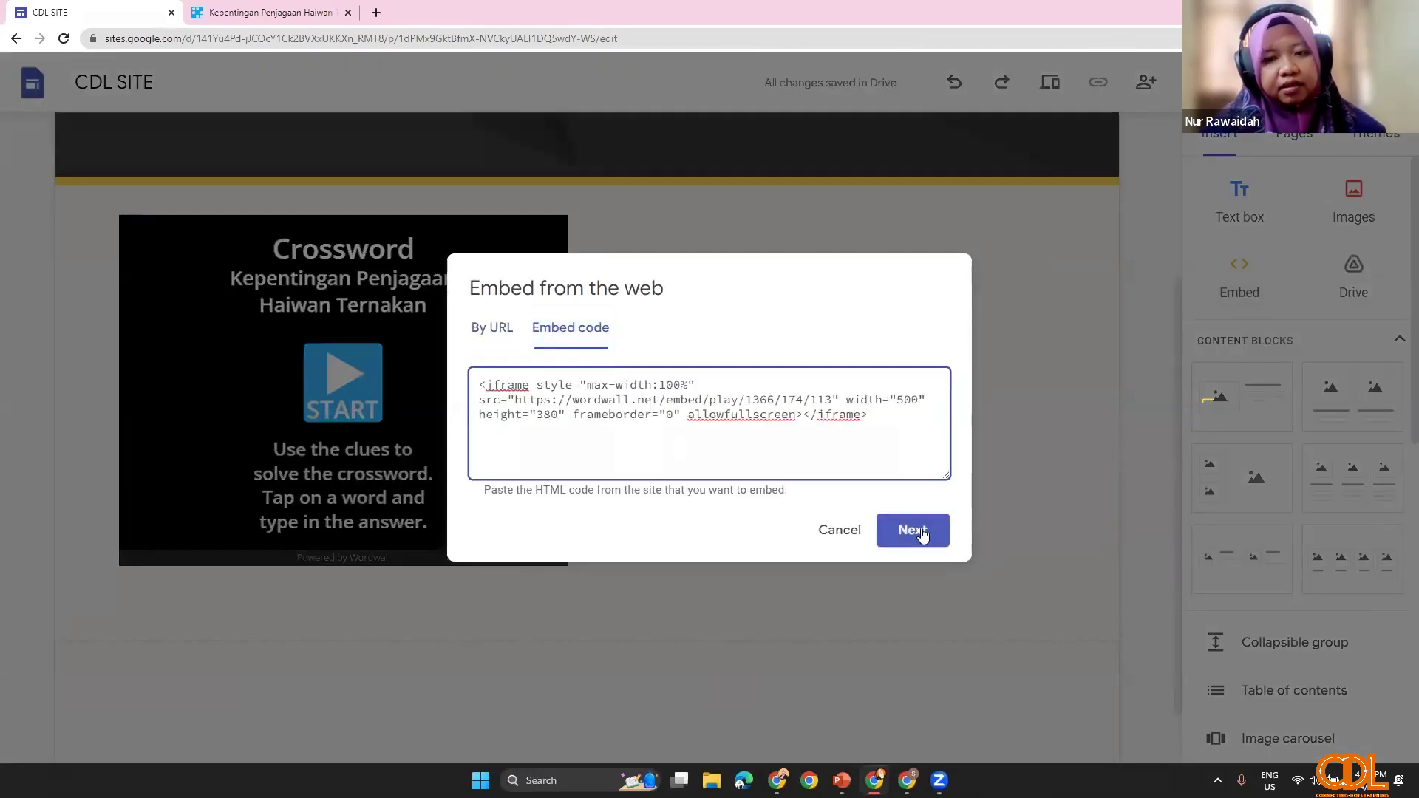
pyautogui.click(913, 530)
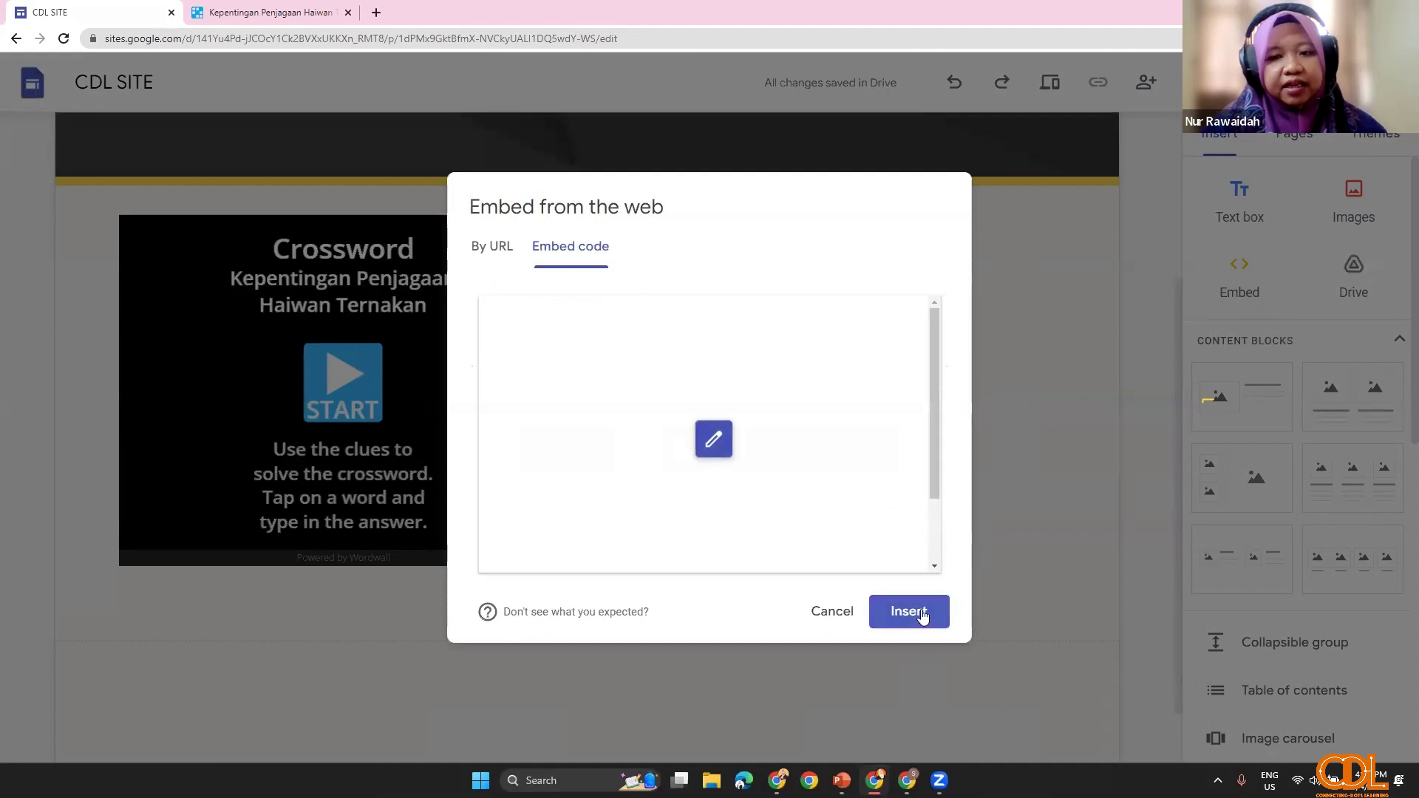
pyautogui.click(920, 616)
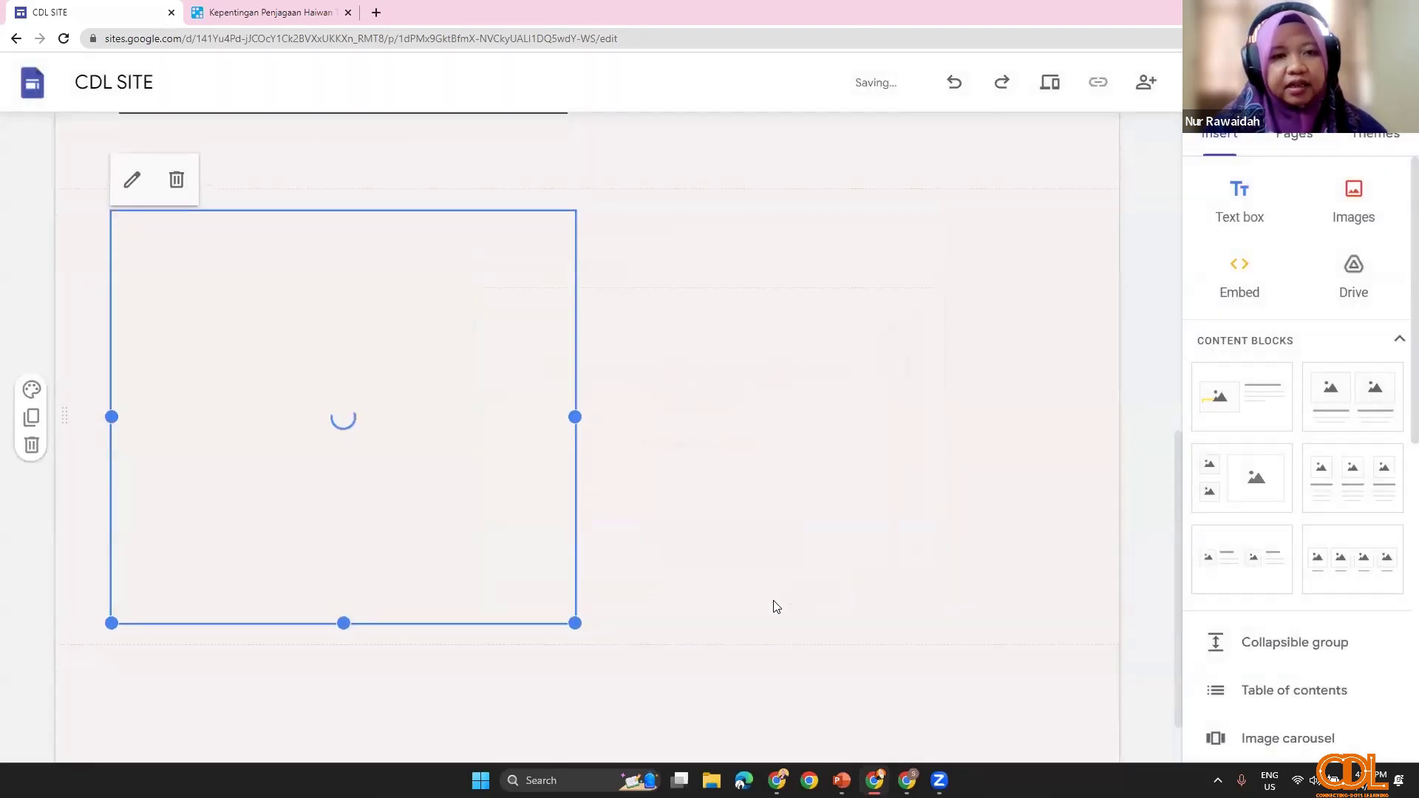
# Step: Place the Wordwall embed beside the crossword, narrow it slightly, and preview the site
pyautogui.moveTo(430, 673); pyautogui.dragTo(828, 397)
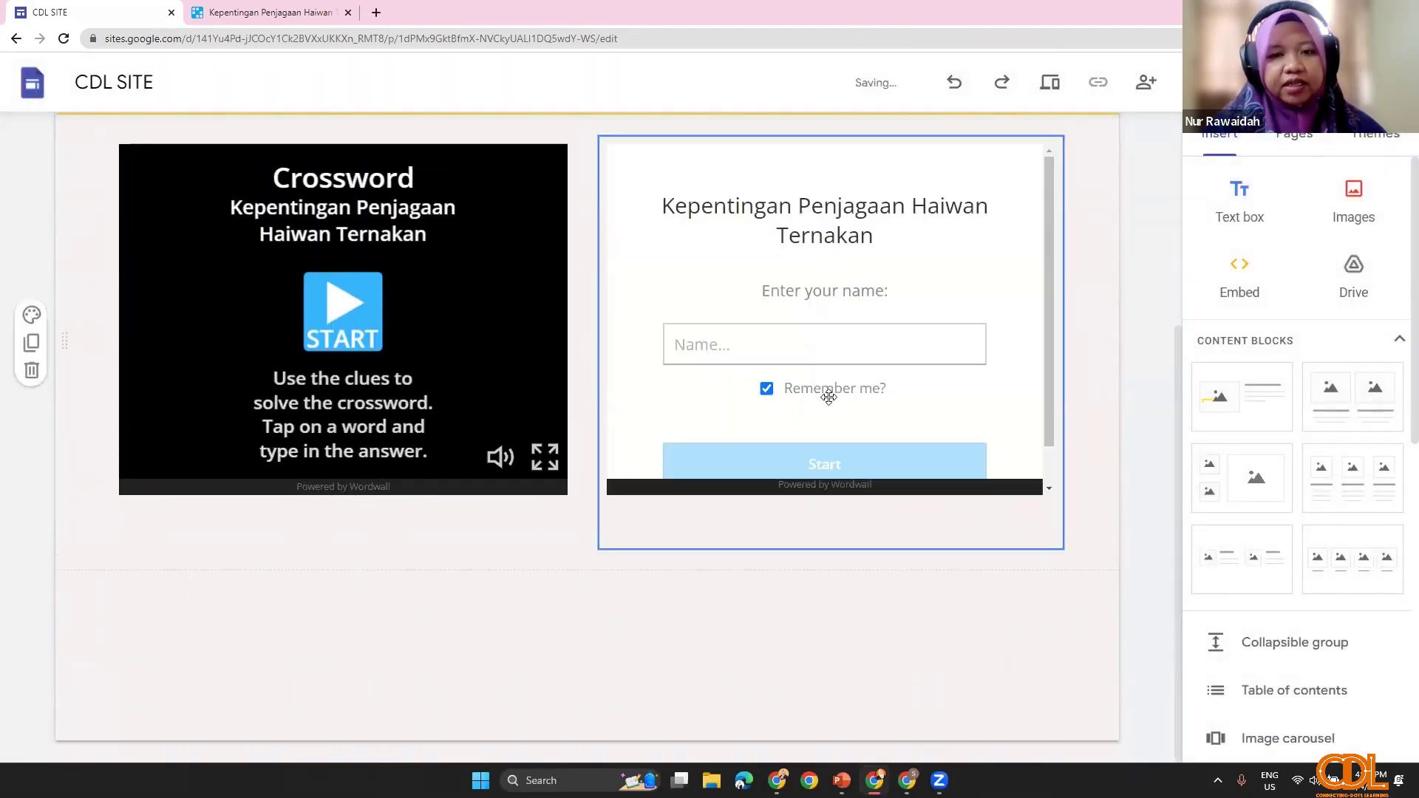
pyautogui.click(689, 405)
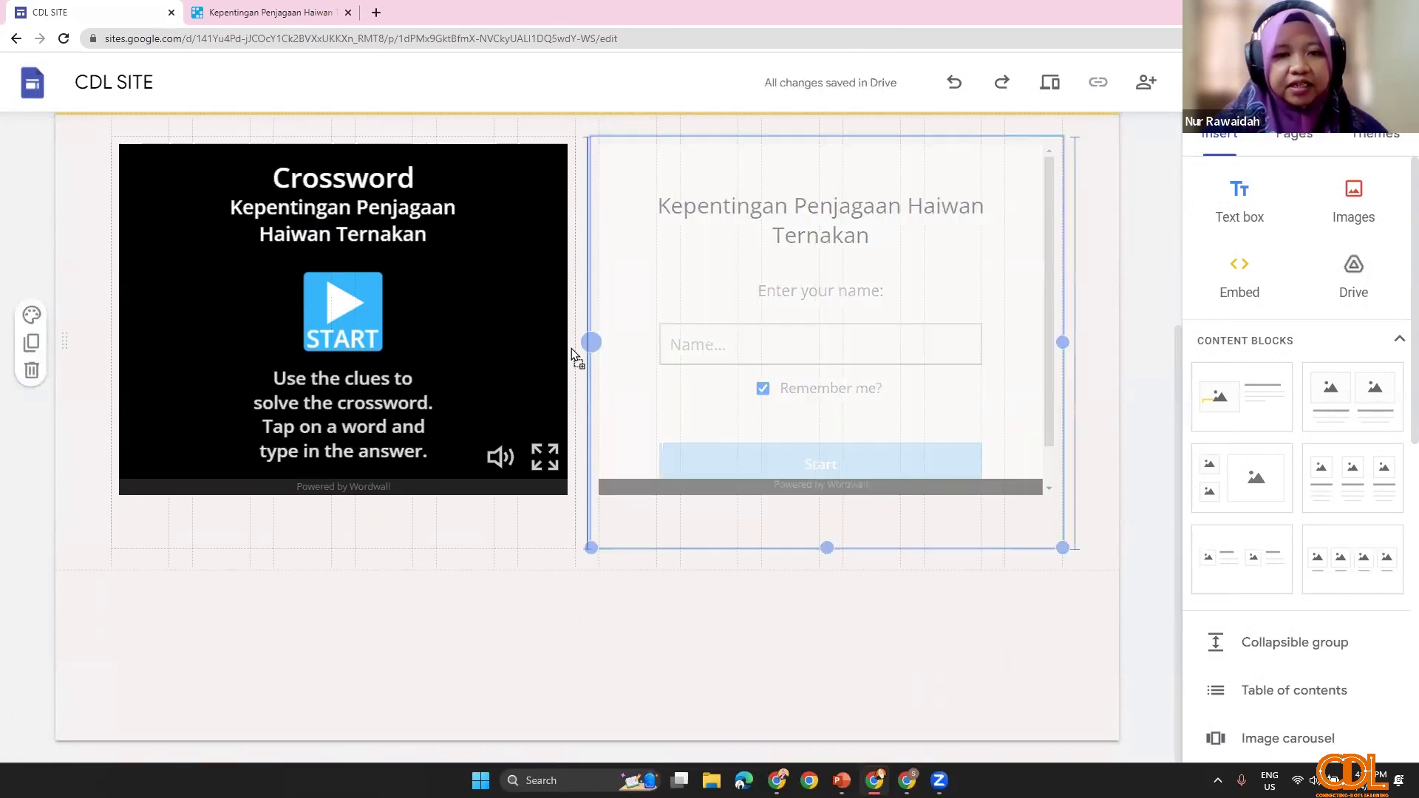
pyautogui.moveTo(570, 348); pyautogui.dragTo(600, 348)
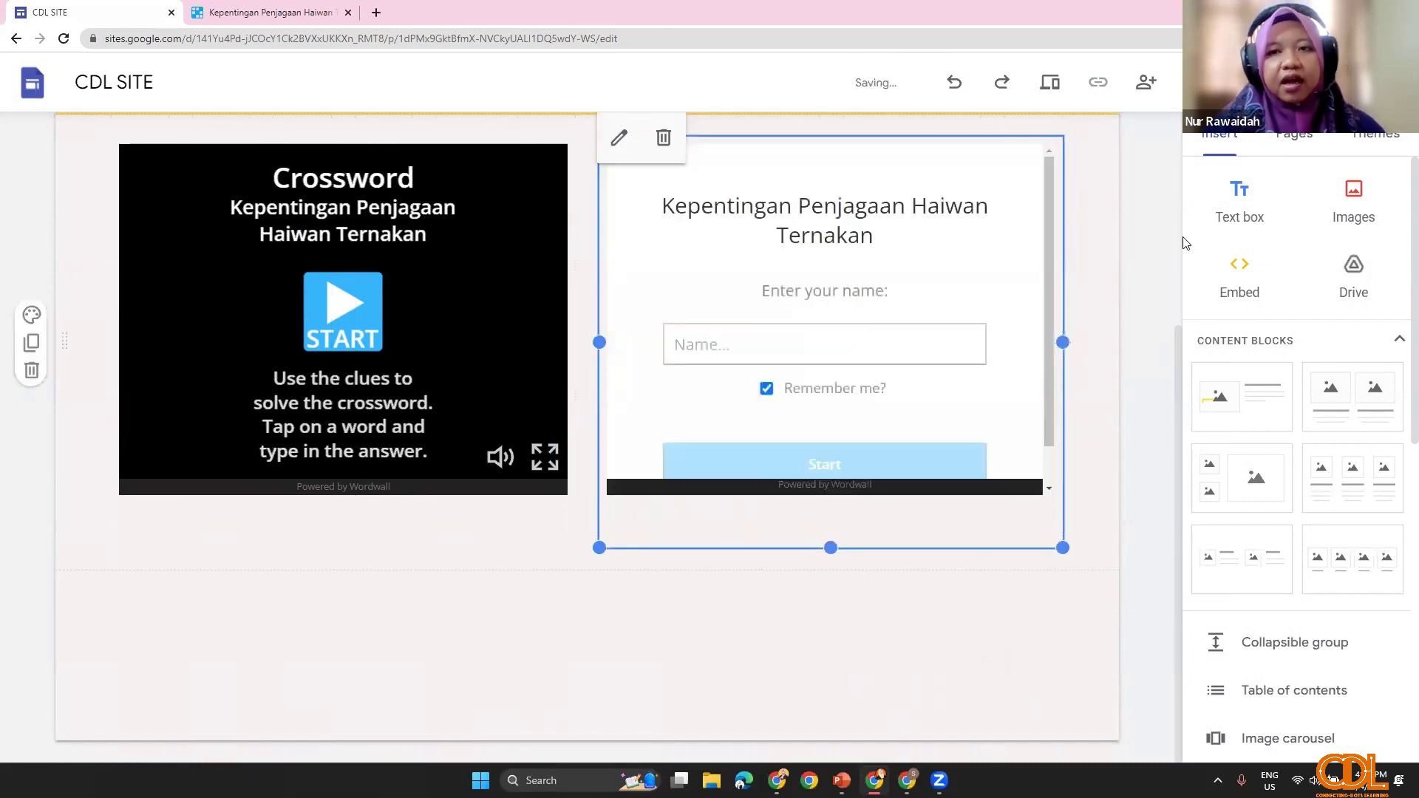
pyautogui.click(1050, 113)
pyautogui.click(1050, 87)
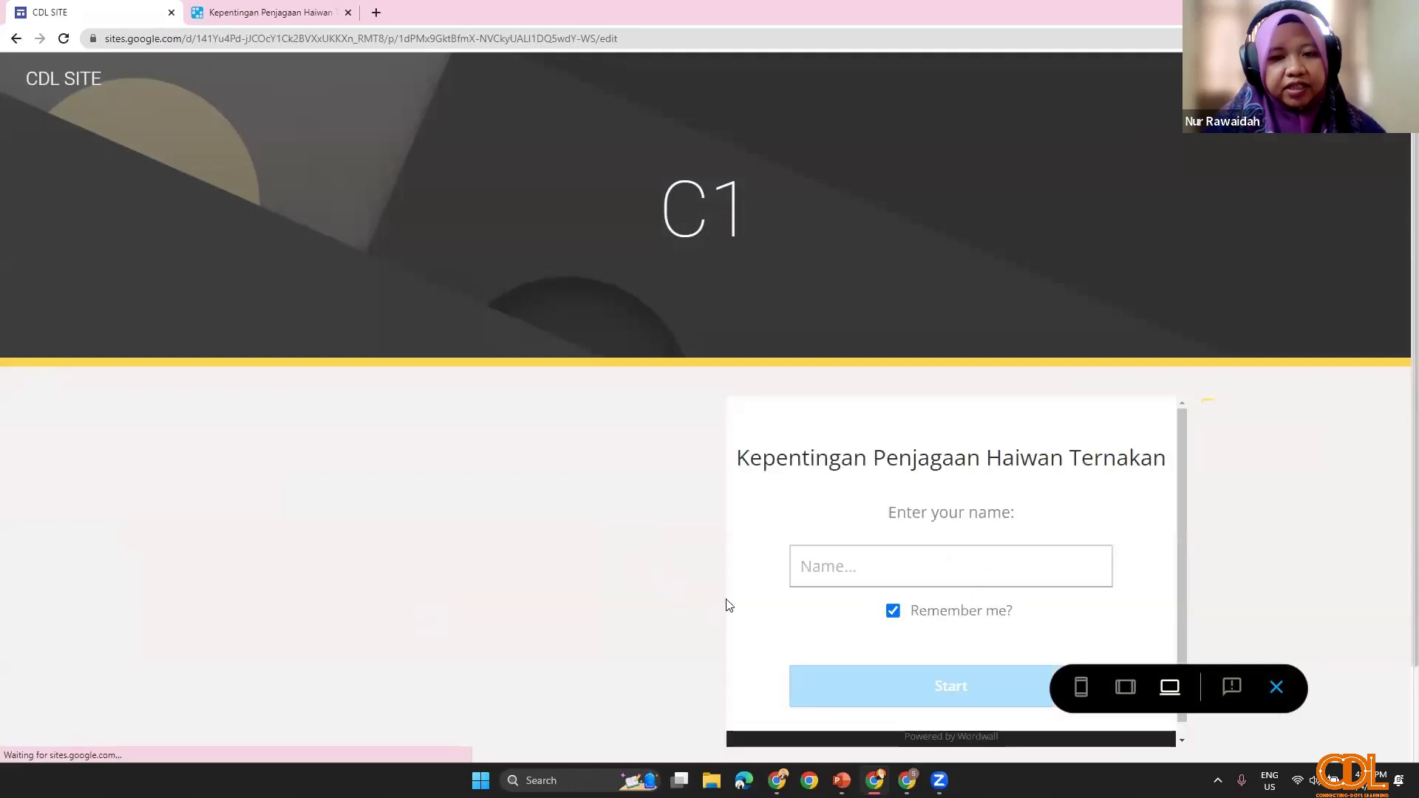
# Step: Scroll the C1 preview, exit preview, then bring up PowerPoint and the Genially browser window
pyautogui.scroll(-2, 583, 581)
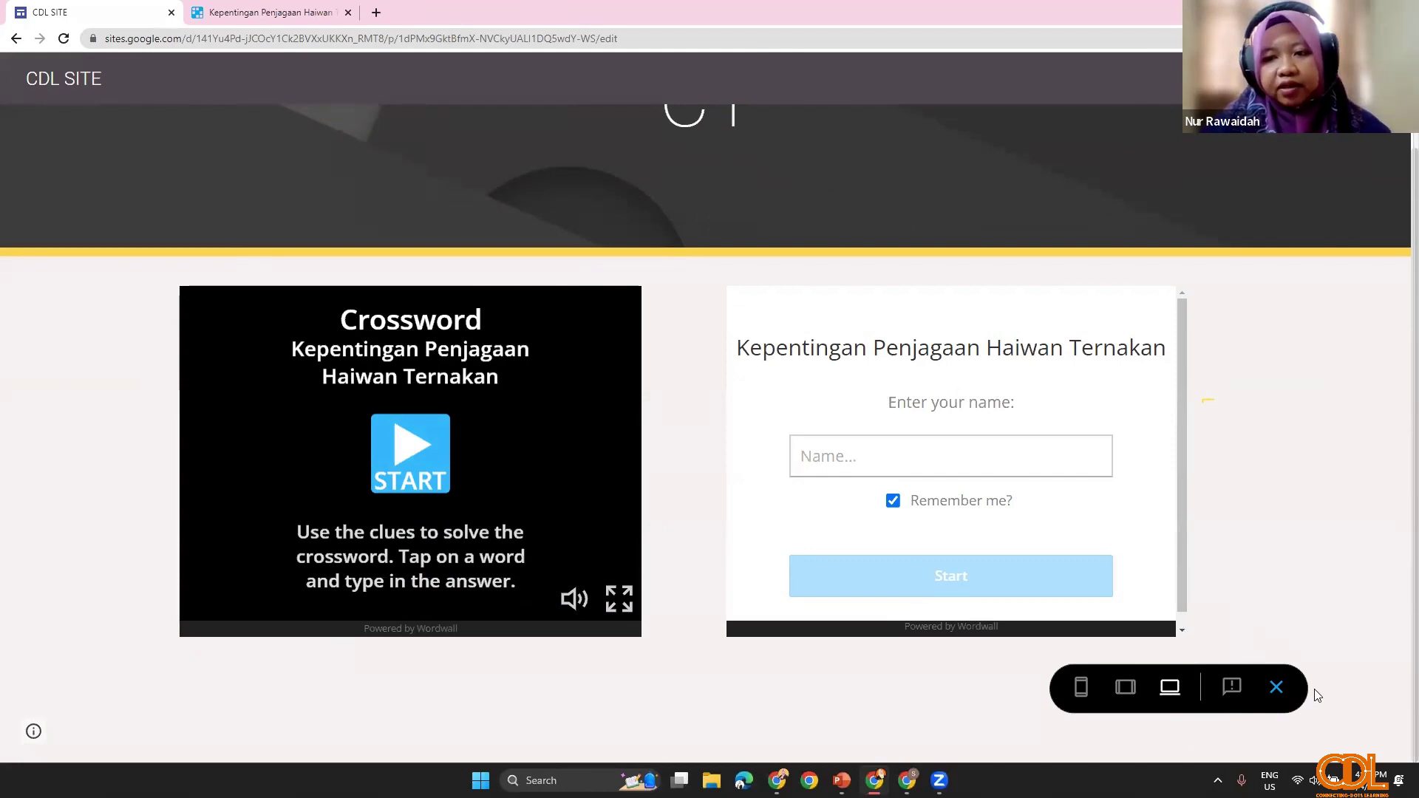
pyautogui.click(1276, 687)
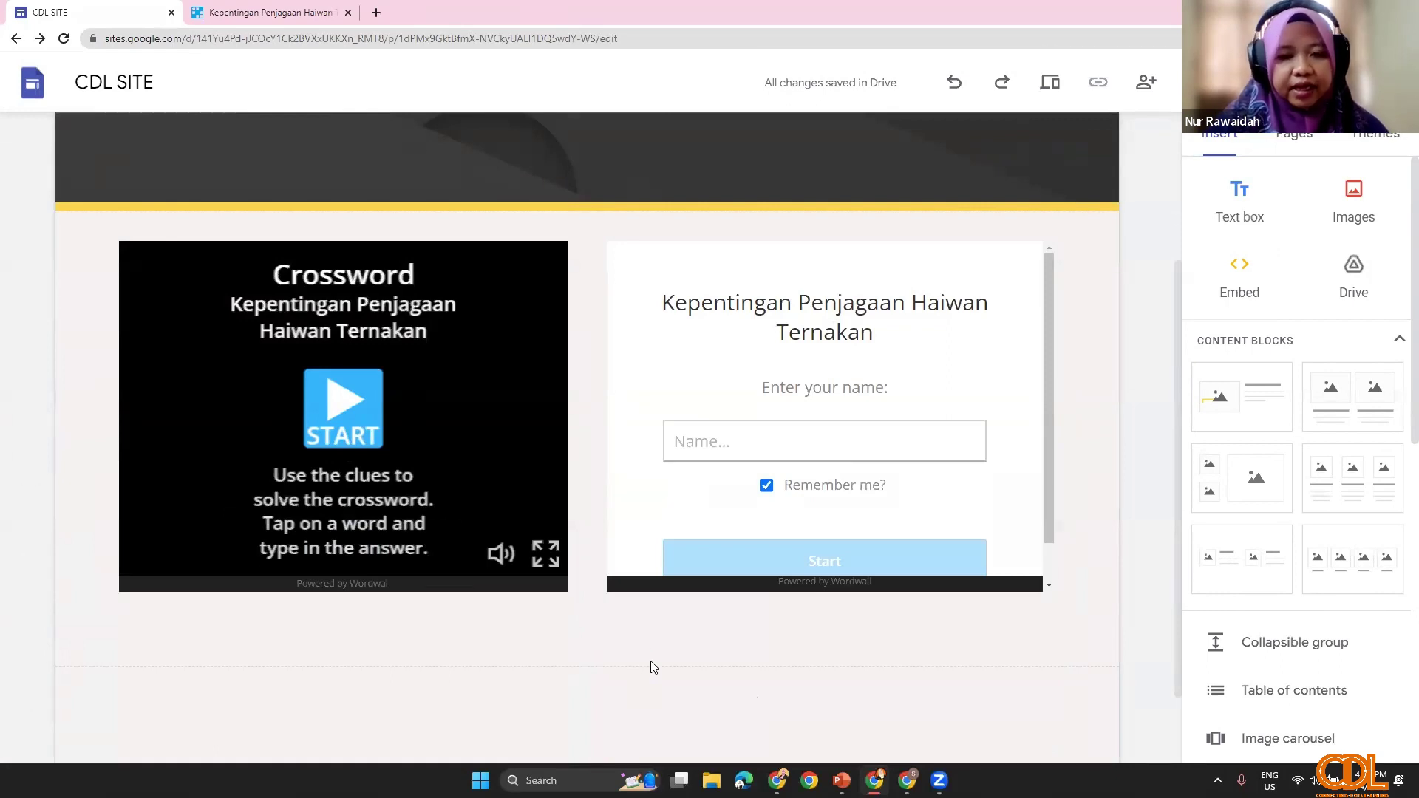
pyautogui.moveTo(842, 780)
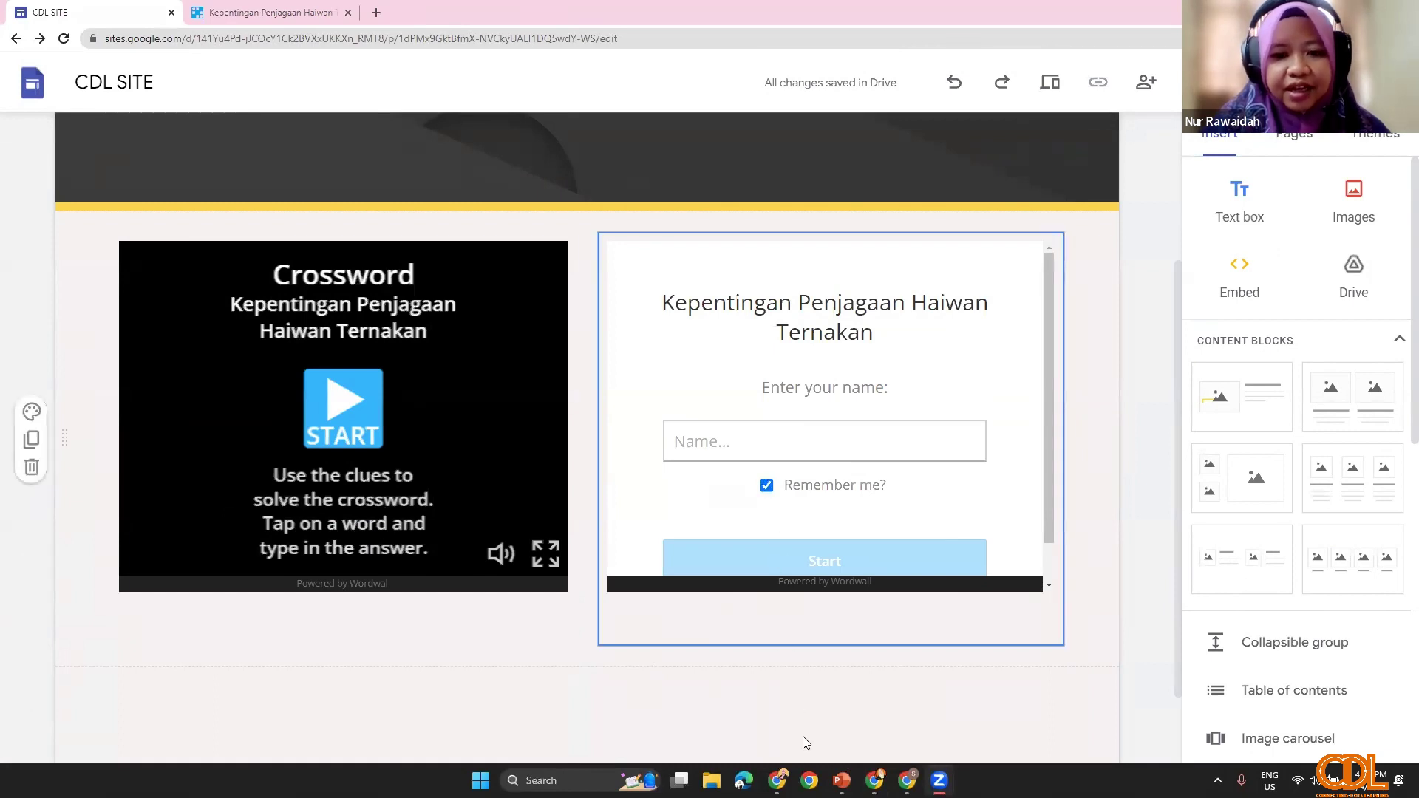
pyautogui.click(842, 780)
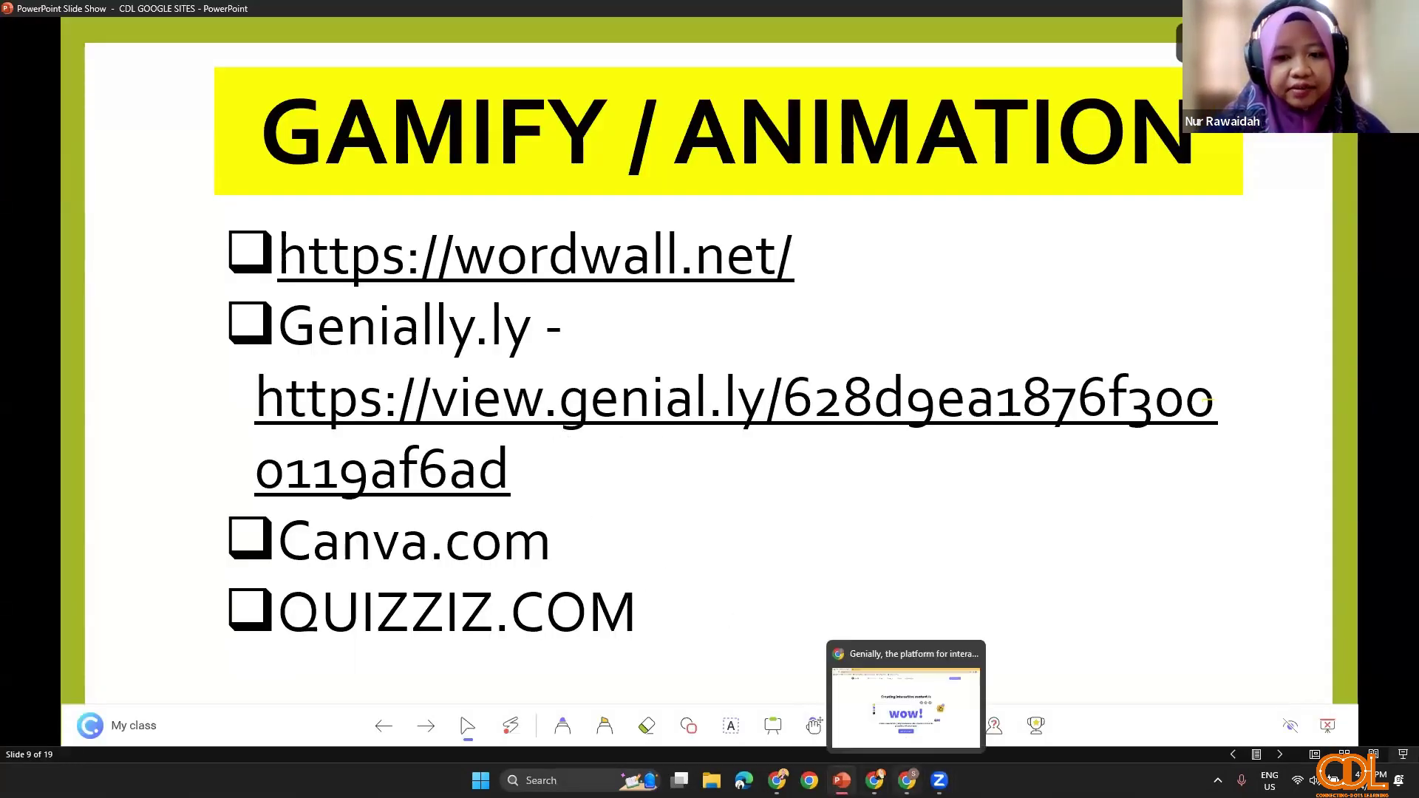
pyautogui.click(907, 781)
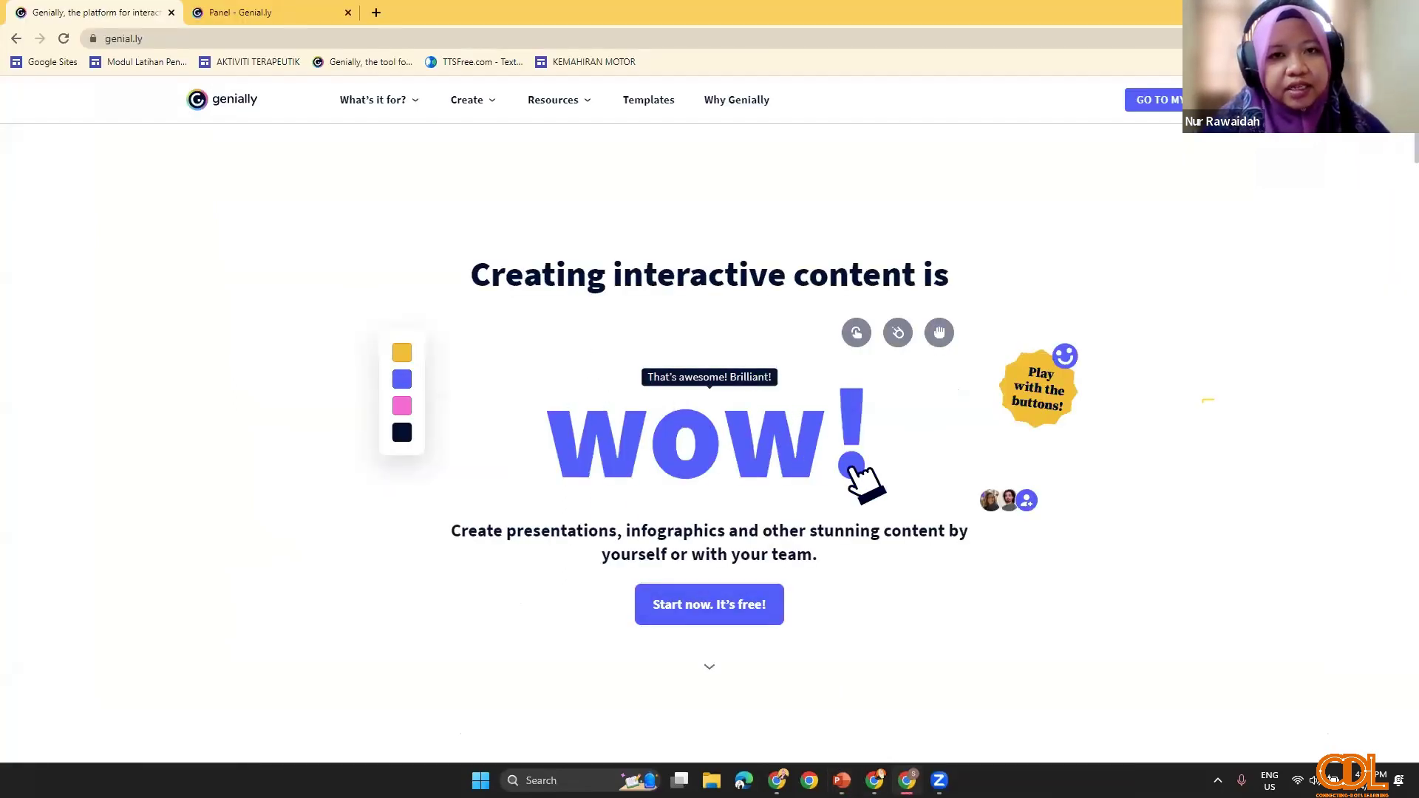
# Step: Browse the Genially creations panel and edit the Aktiviti Motor Kasar - Keseimbangan activity
pyautogui.moveTo(698, 385)
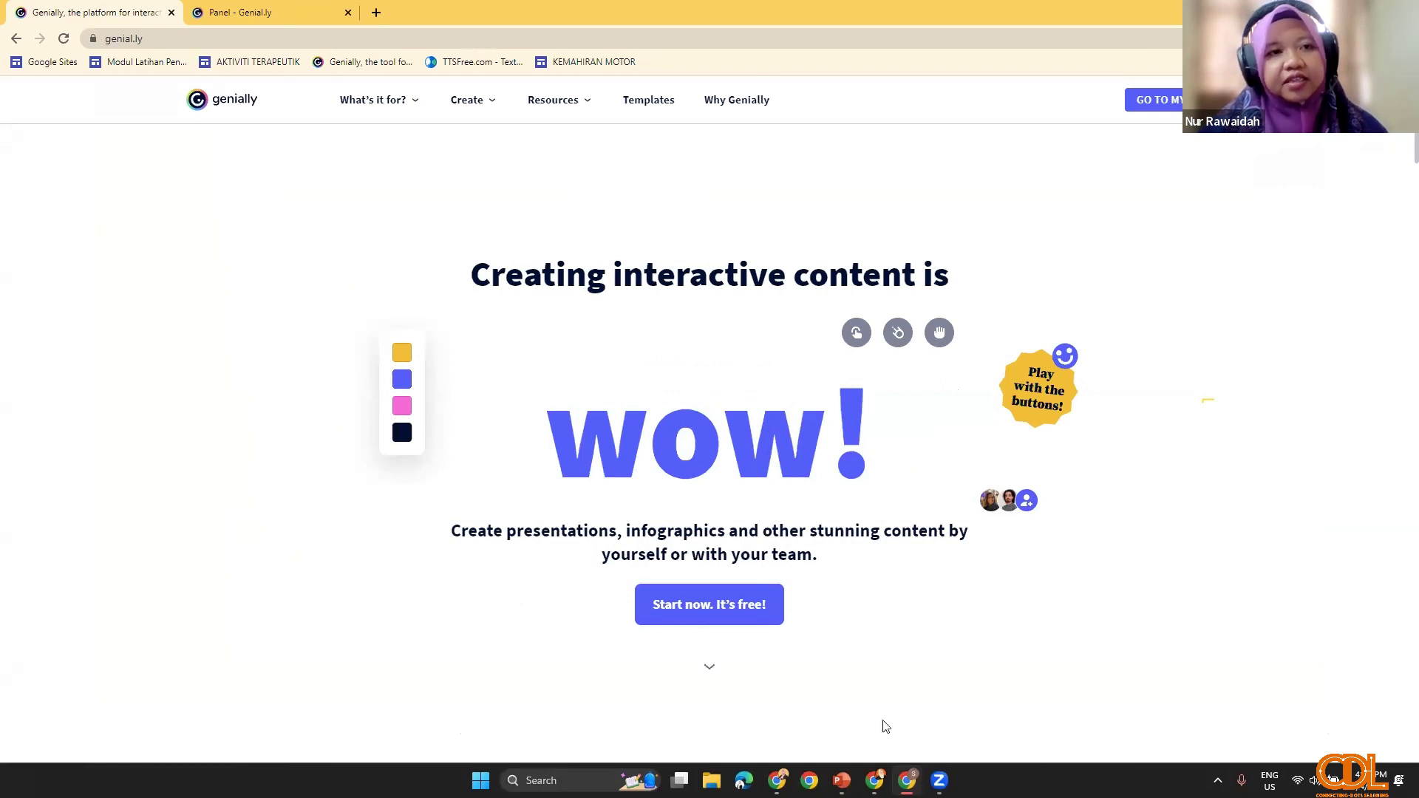
pyautogui.click(264, 15)
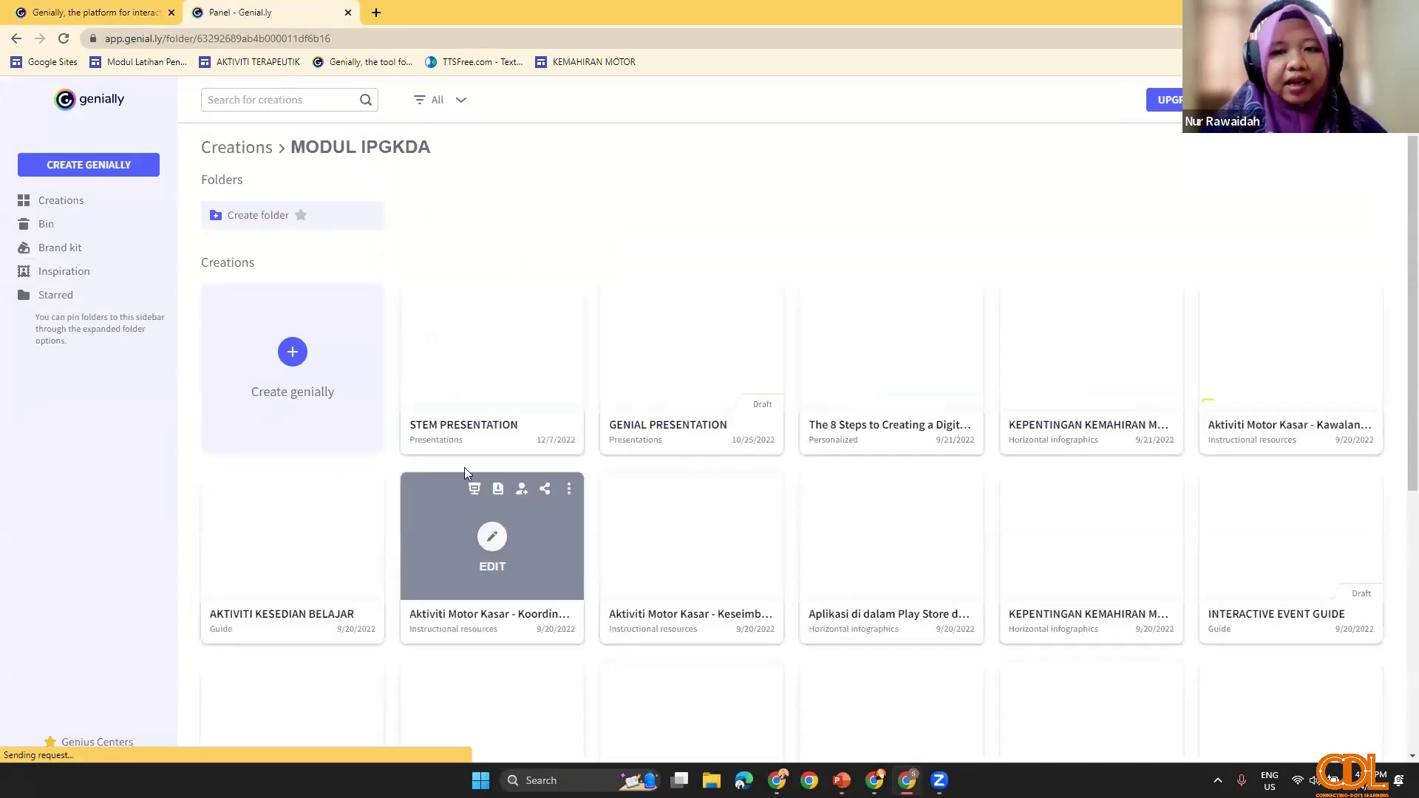
pyautogui.scroll(-1, 544, 525)
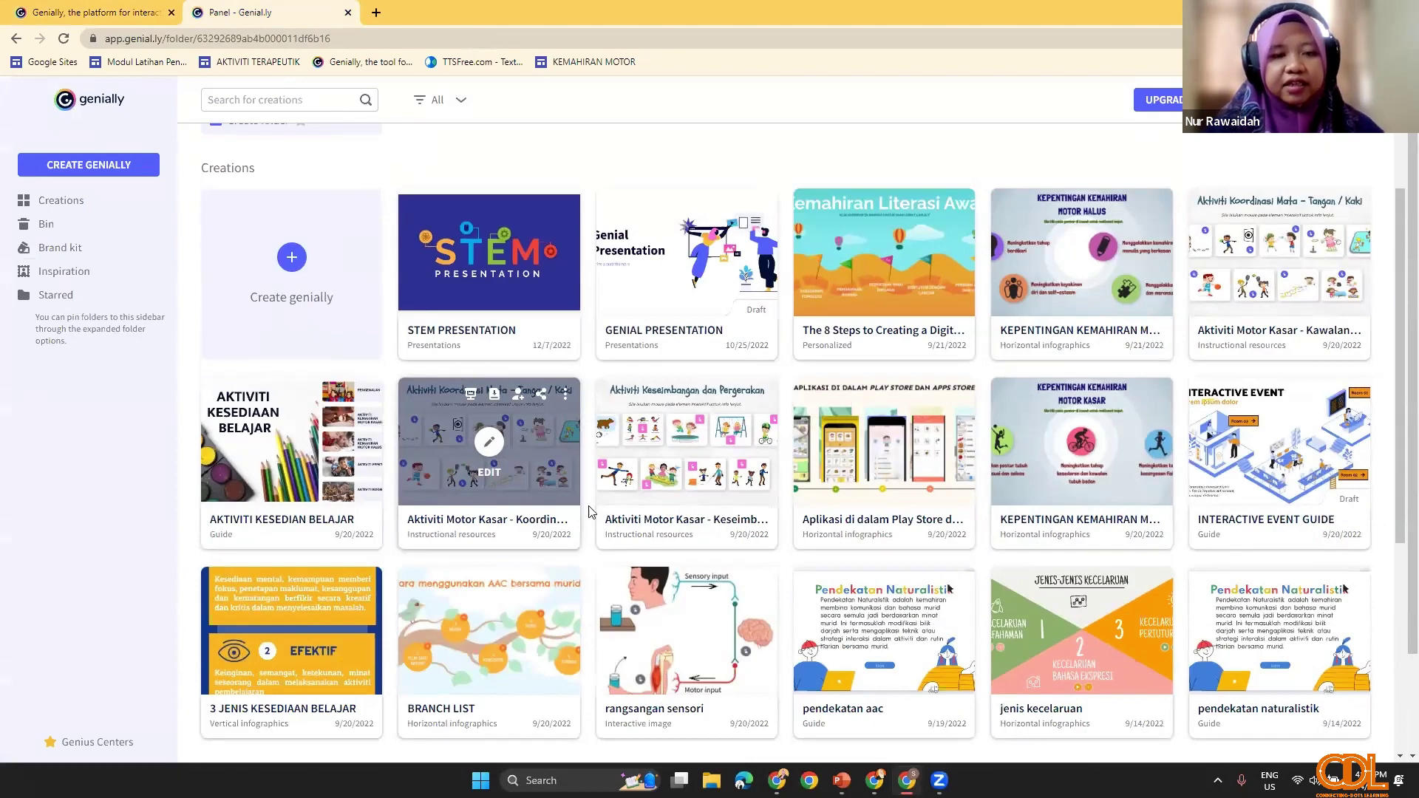
pyautogui.scroll(-4, 589, 510)
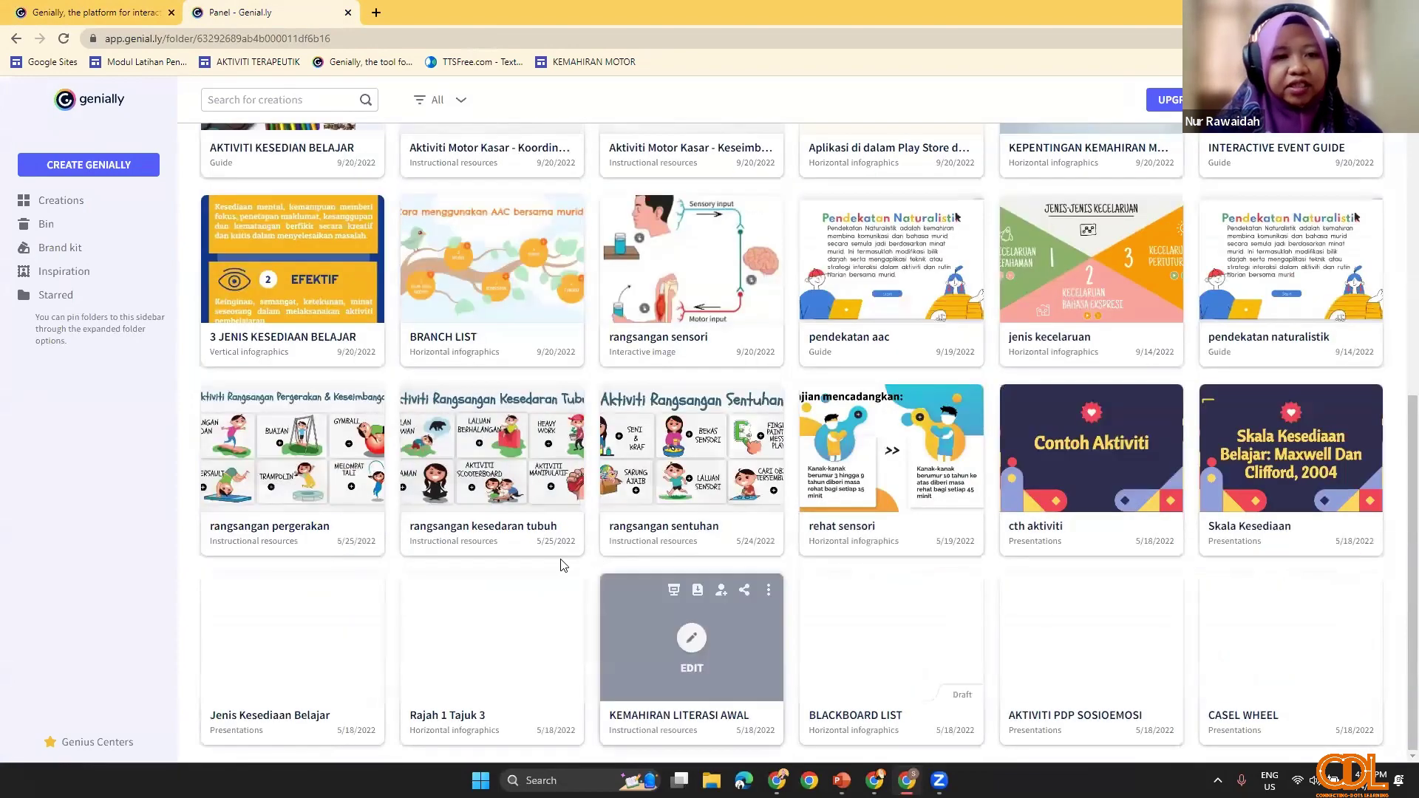
pyautogui.scroll(3, 698, 495)
pyautogui.scroll(-3, 680, 489)
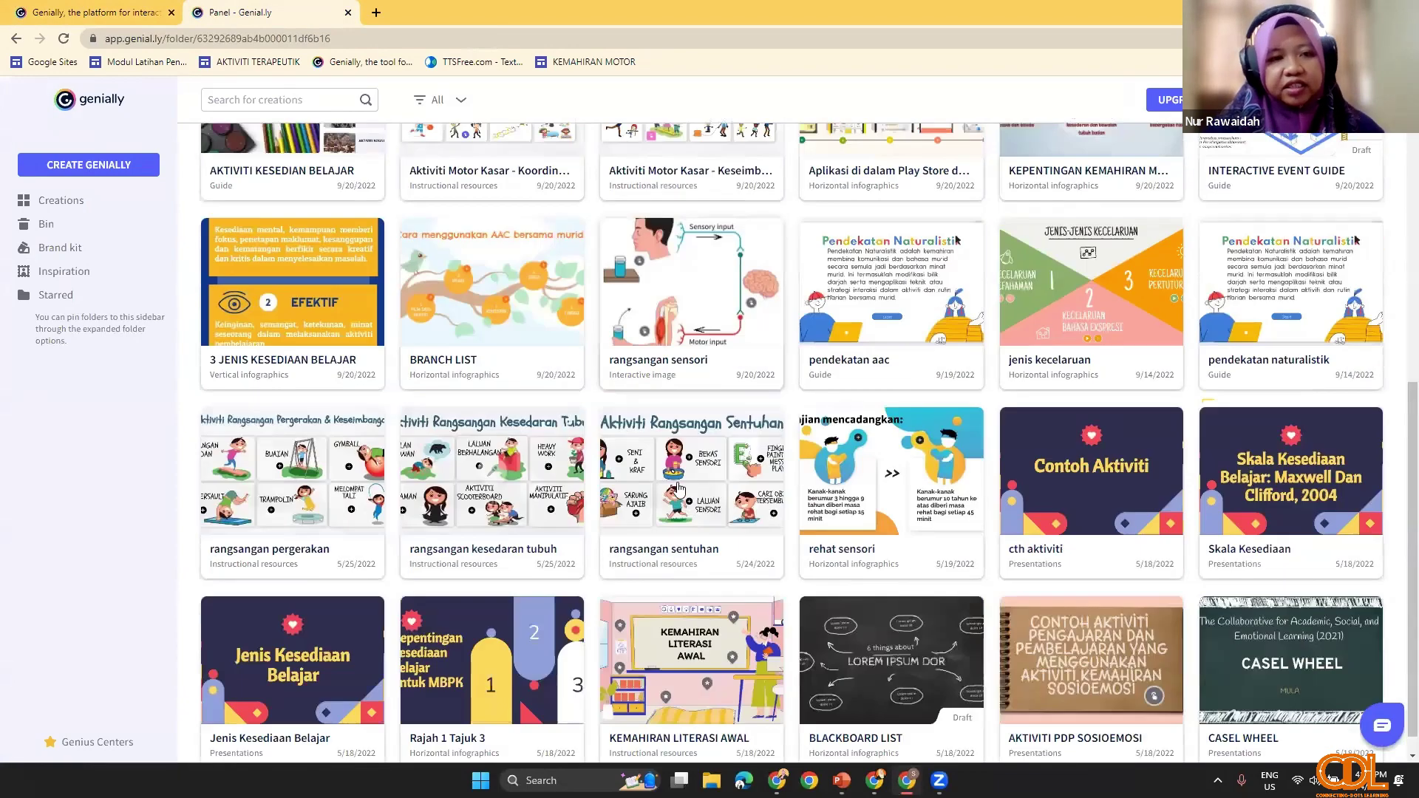
pyautogui.scroll(1, 667, 607)
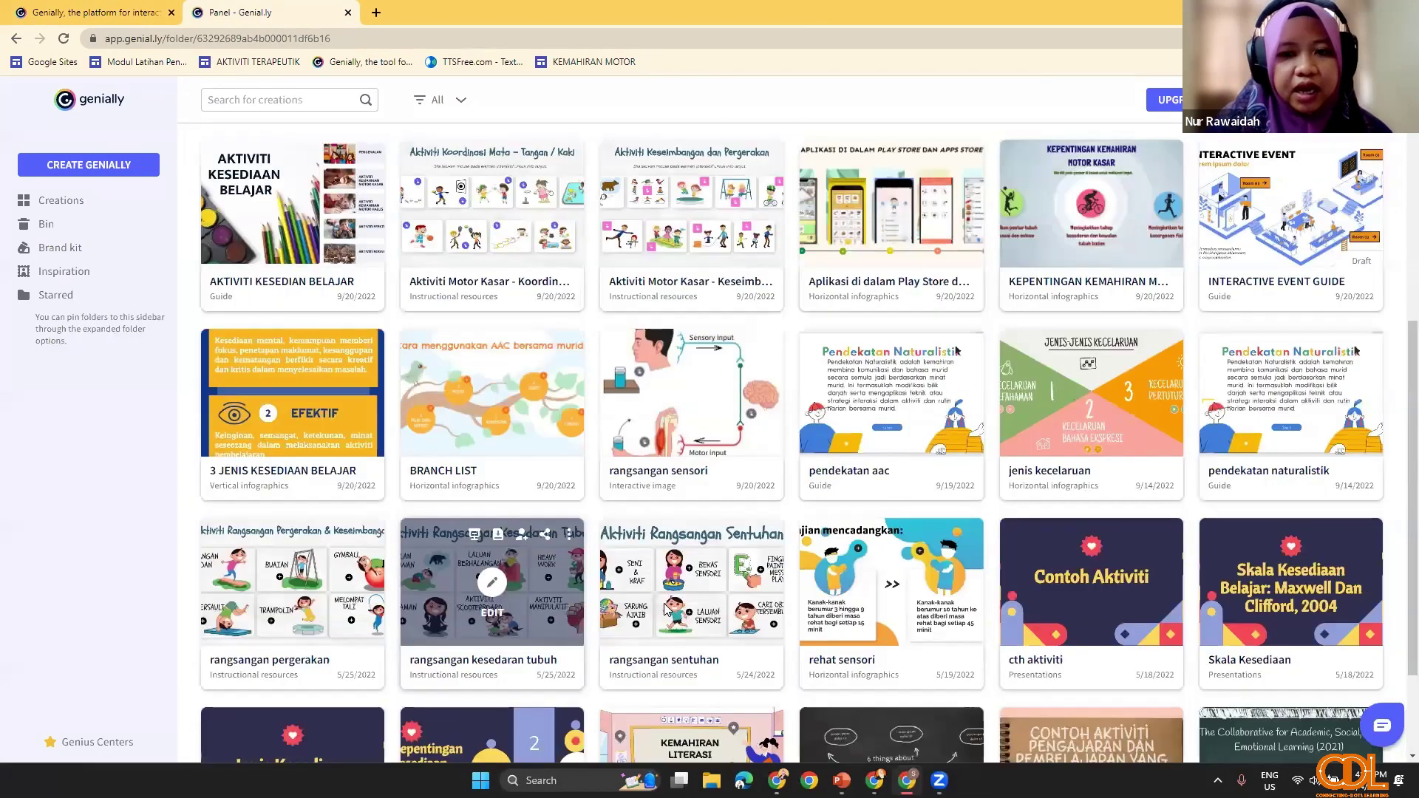
pyautogui.scroll(1, 776, 536)
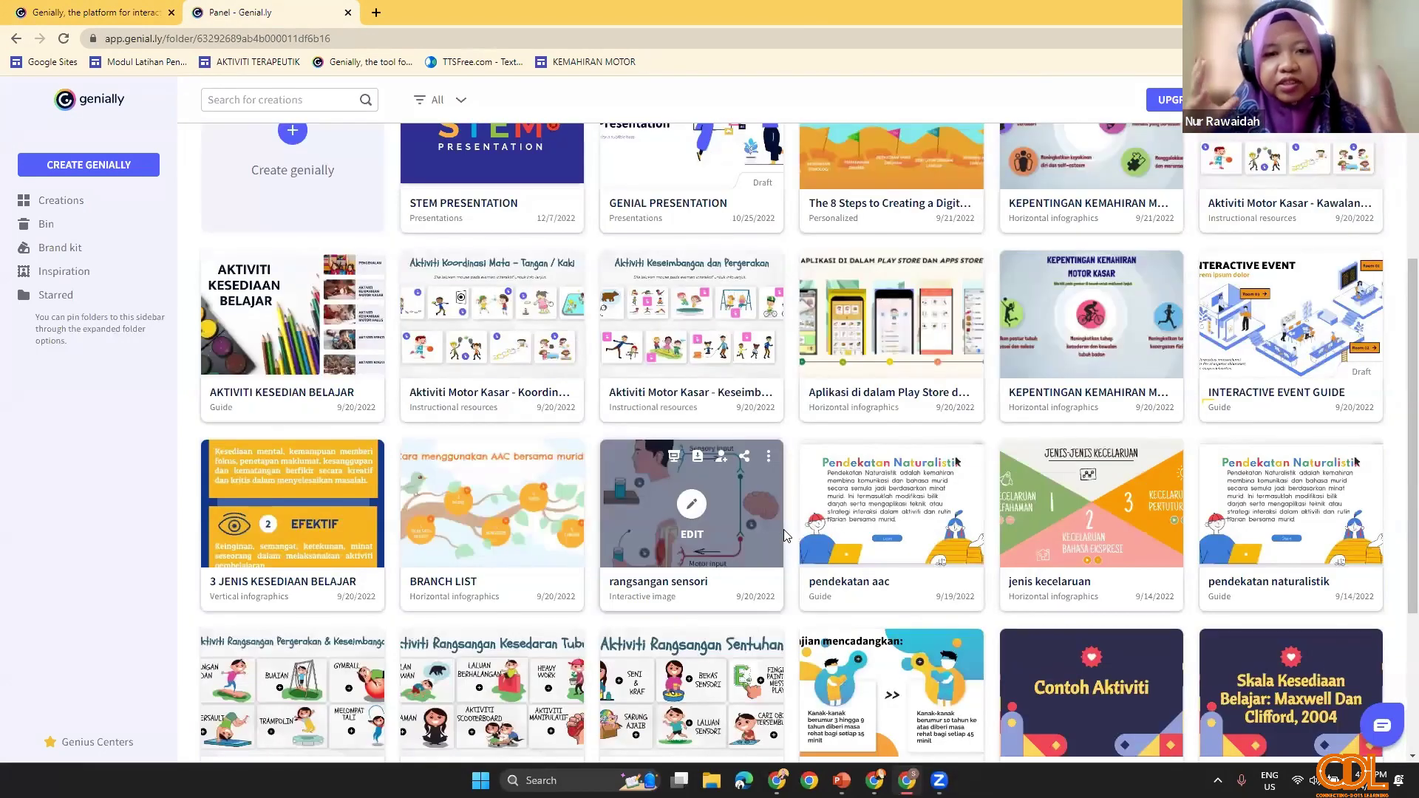
pyautogui.scroll(1, 784, 530)
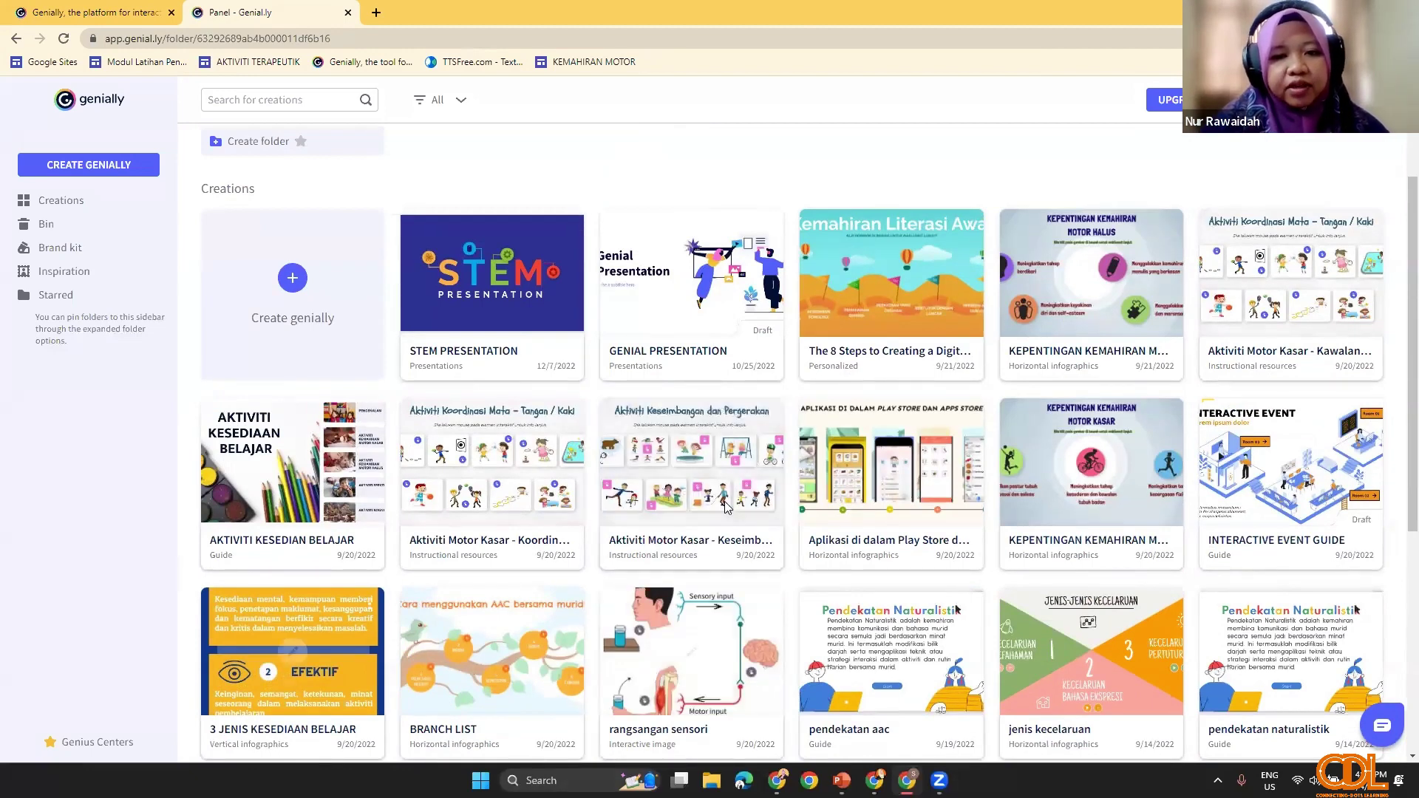
pyautogui.click(724, 503)
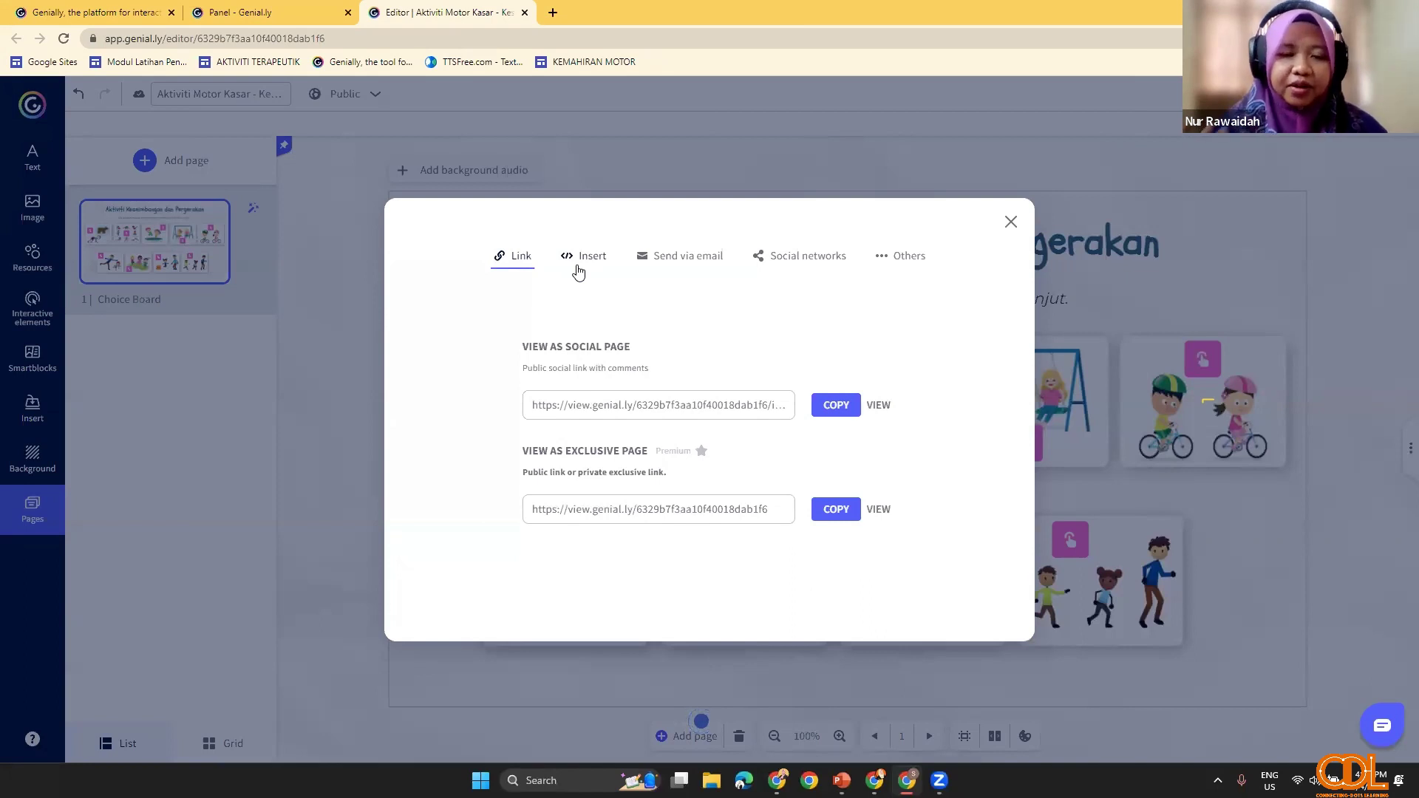
# Step: Copy the choice board's iframe embed code from Genially's Share dialog and return to Google Sites
pyautogui.click(579, 272)
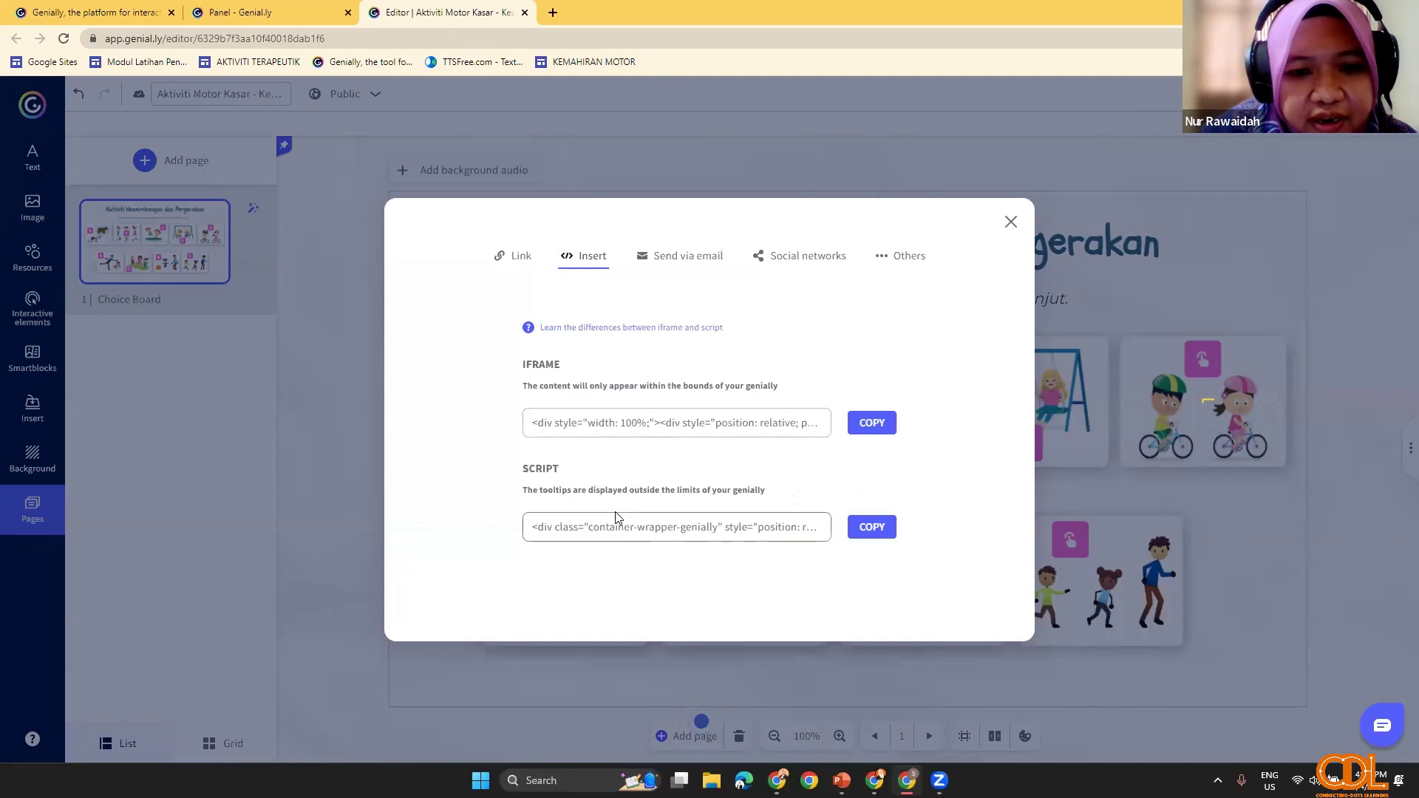
pyautogui.click(589, 424)
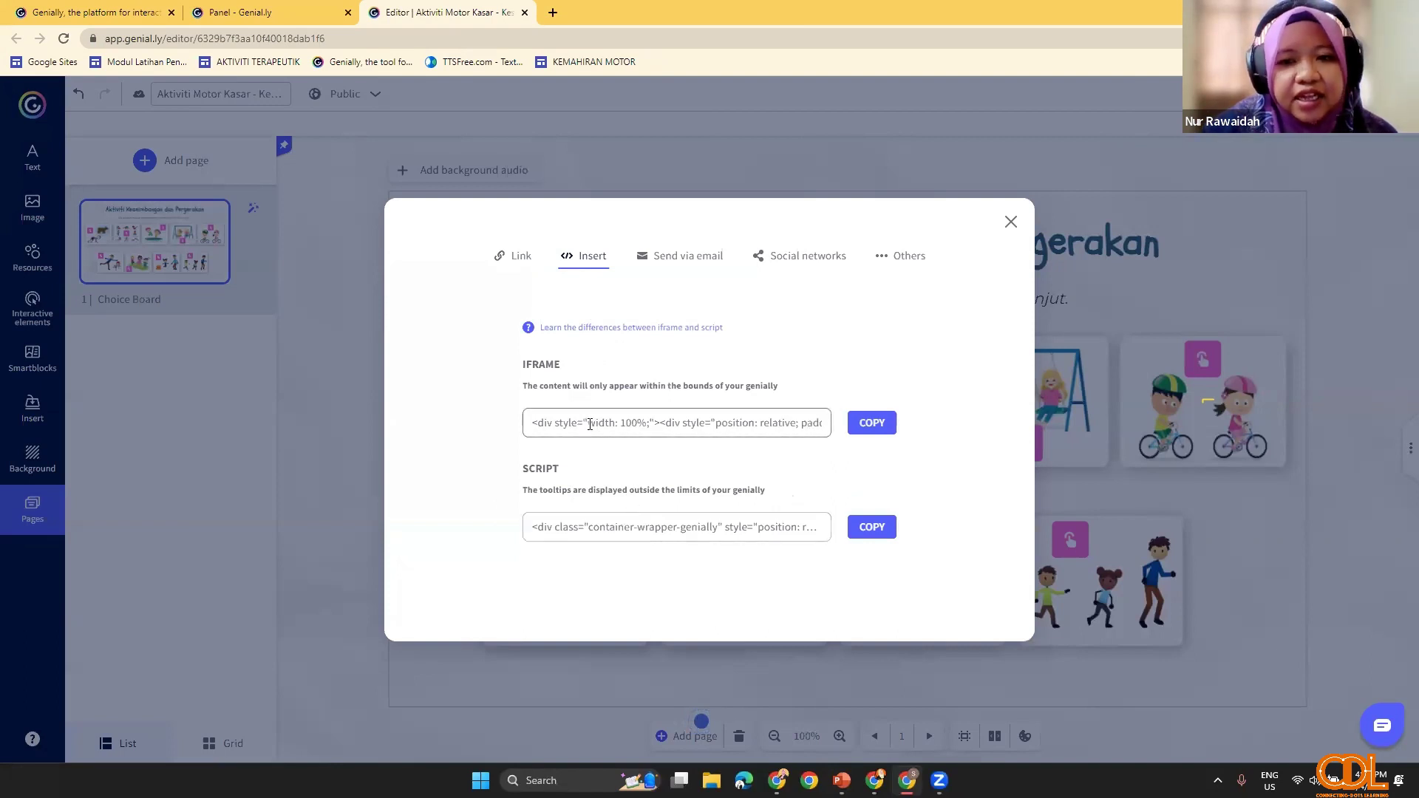
pyautogui.click(883, 431)
pyautogui.click(883, 432)
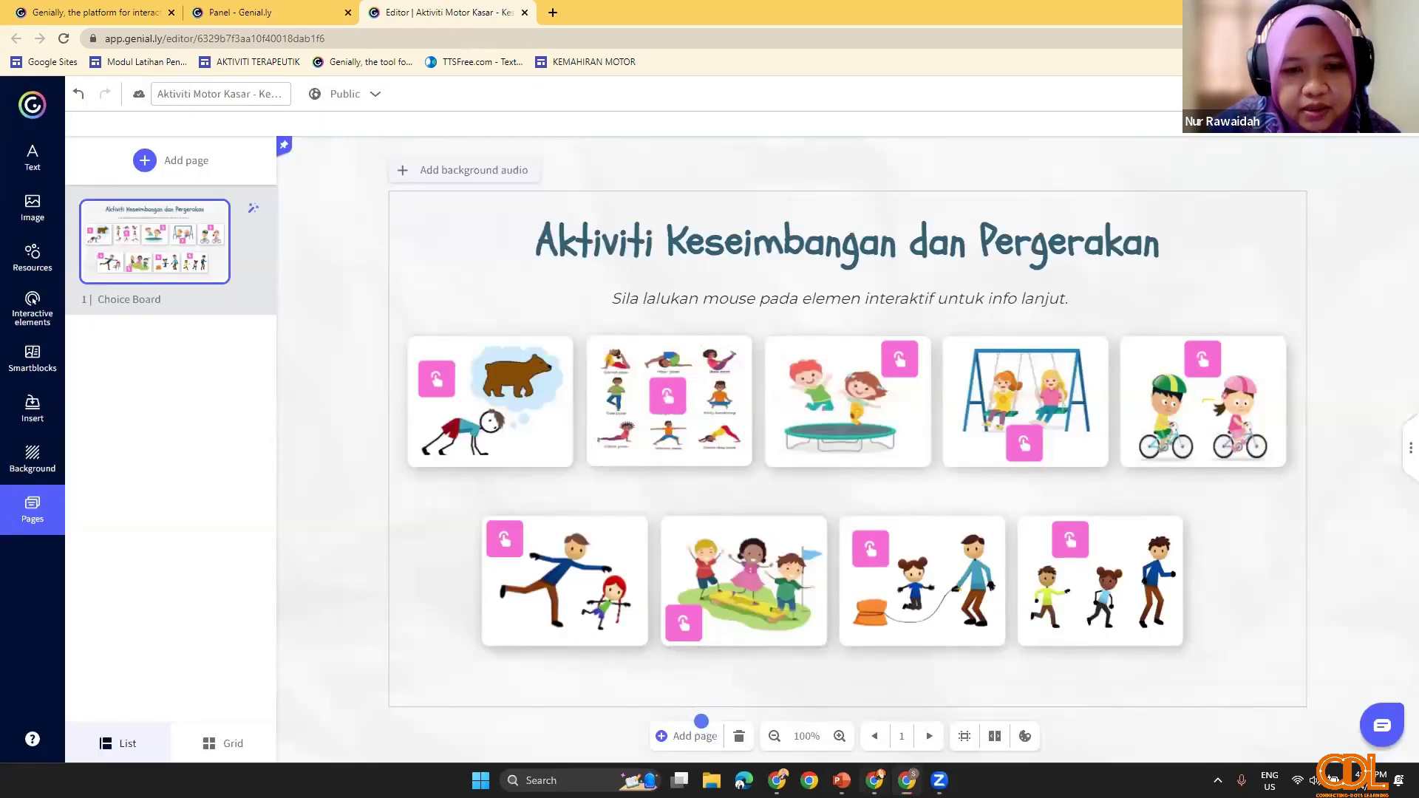
pyautogui.click(874, 780)
# Step: Embed the copied Genially iframe code below the Wordwall activities on C1
pyautogui.scroll(-1, 652, 650)
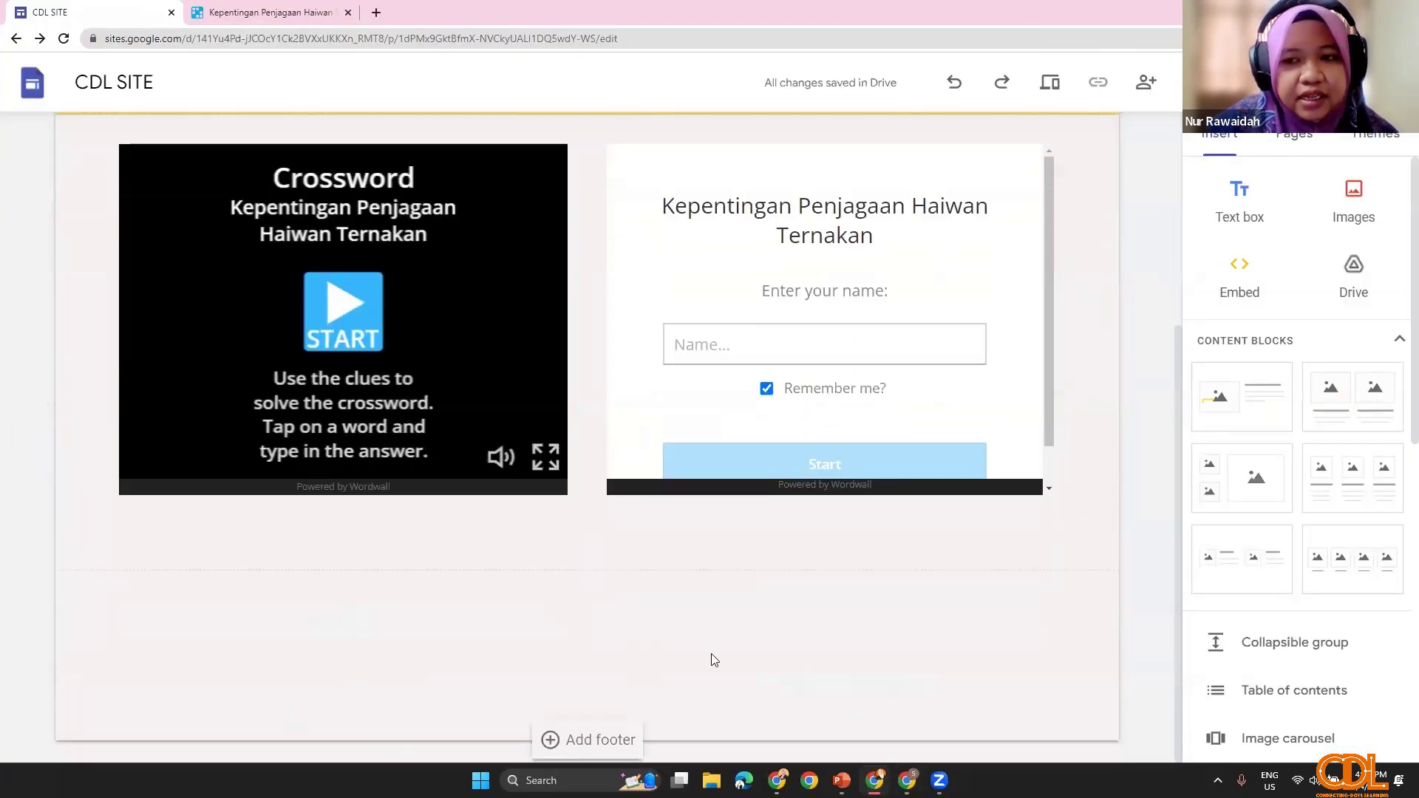
pyautogui.click(1232, 276)
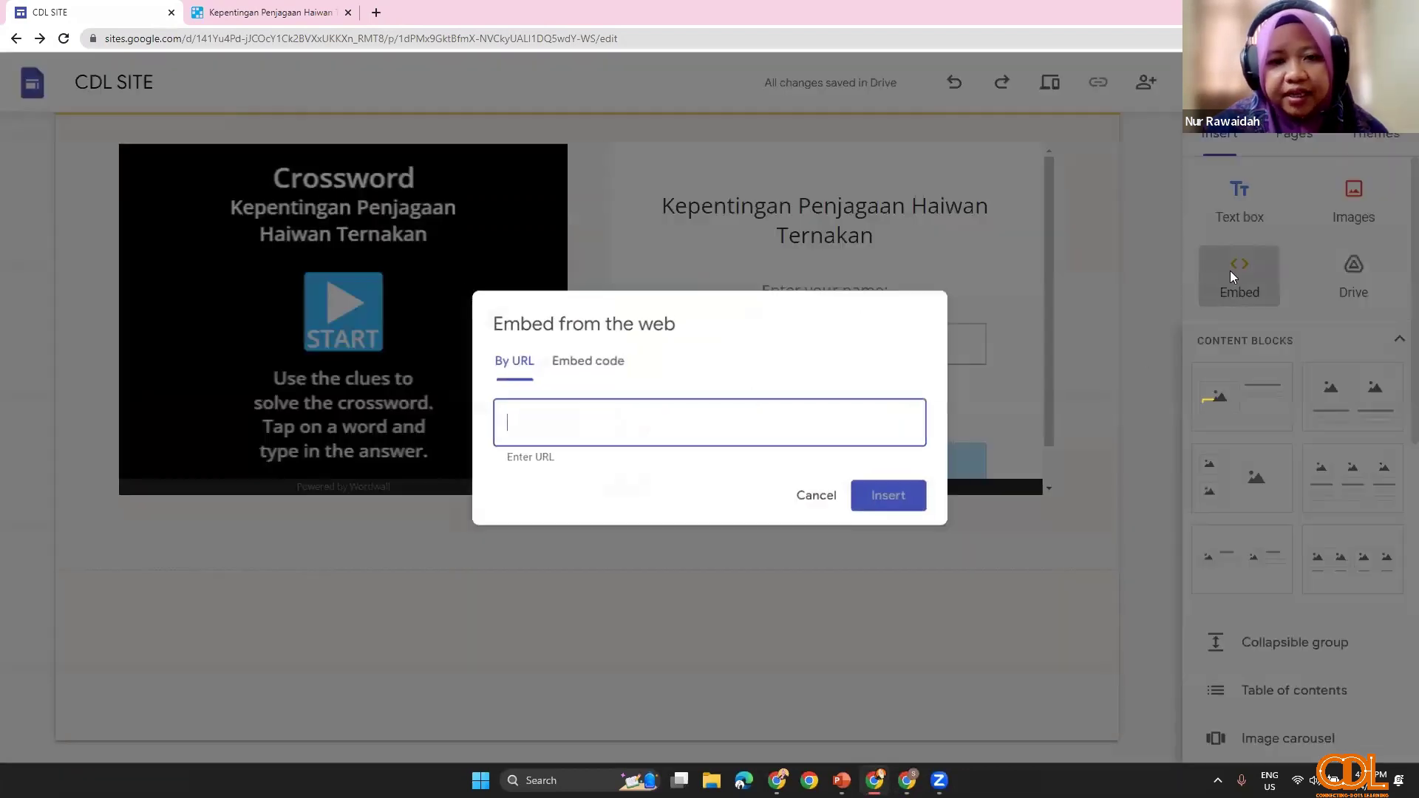
pyautogui.click(589, 358)
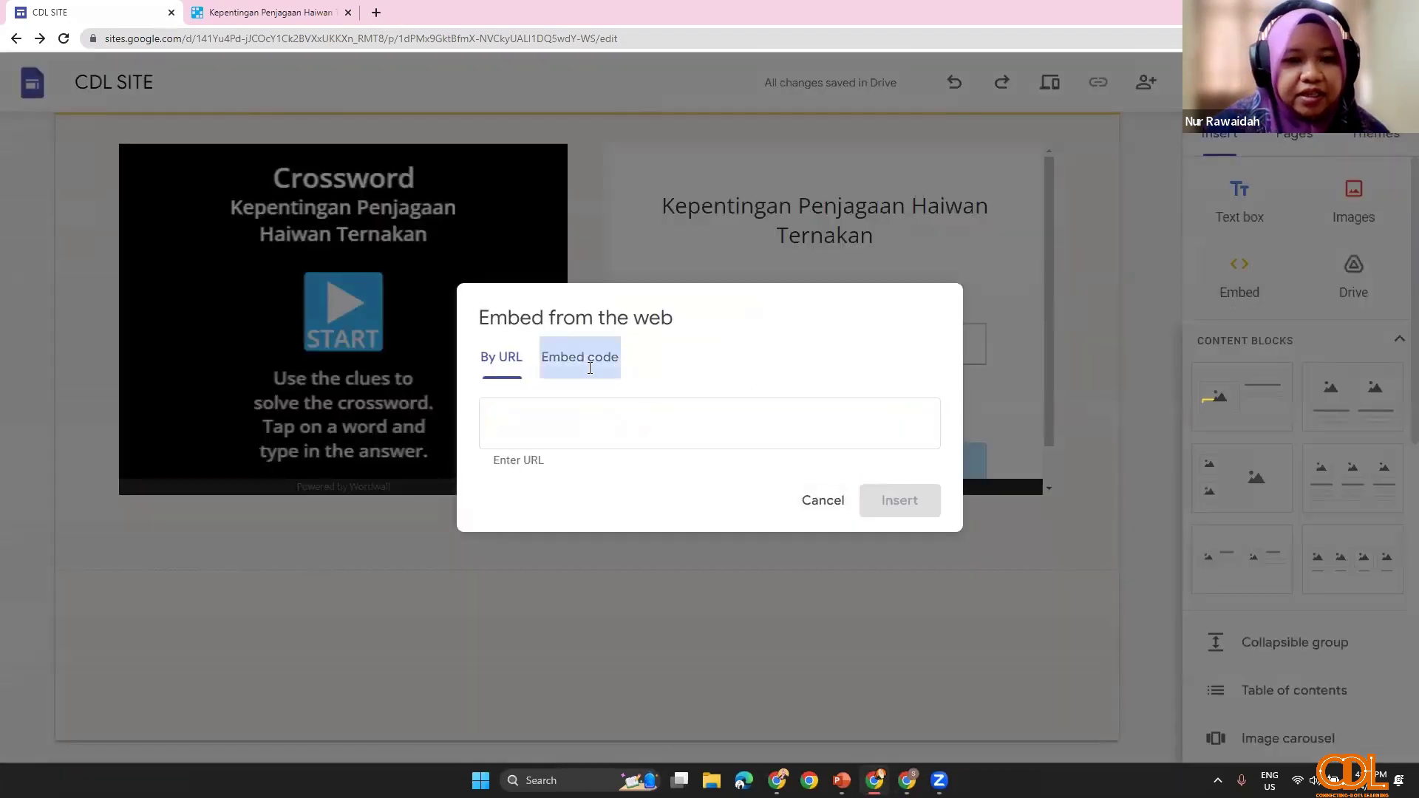
pyautogui.hotkey('ctrl', 'v')
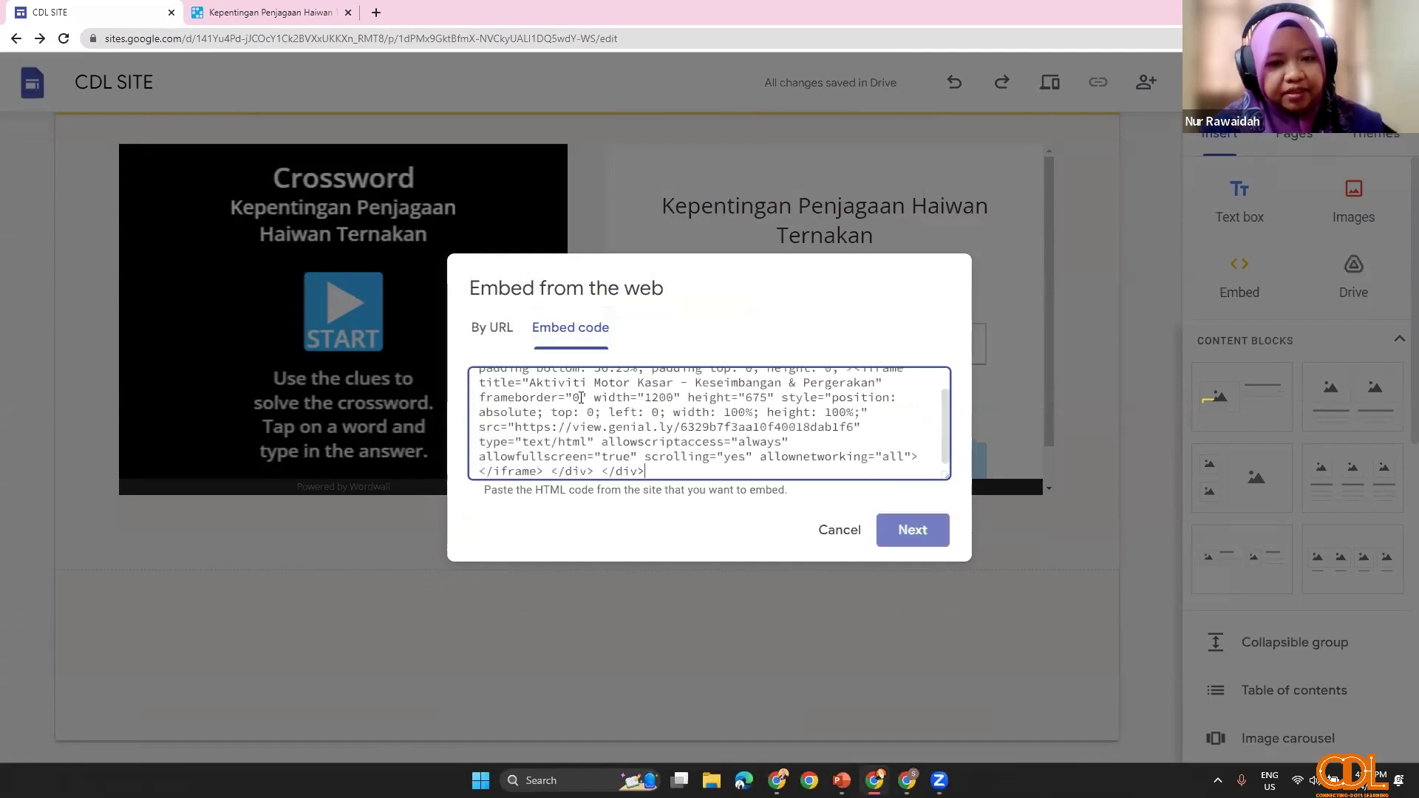
pyautogui.click(916, 532)
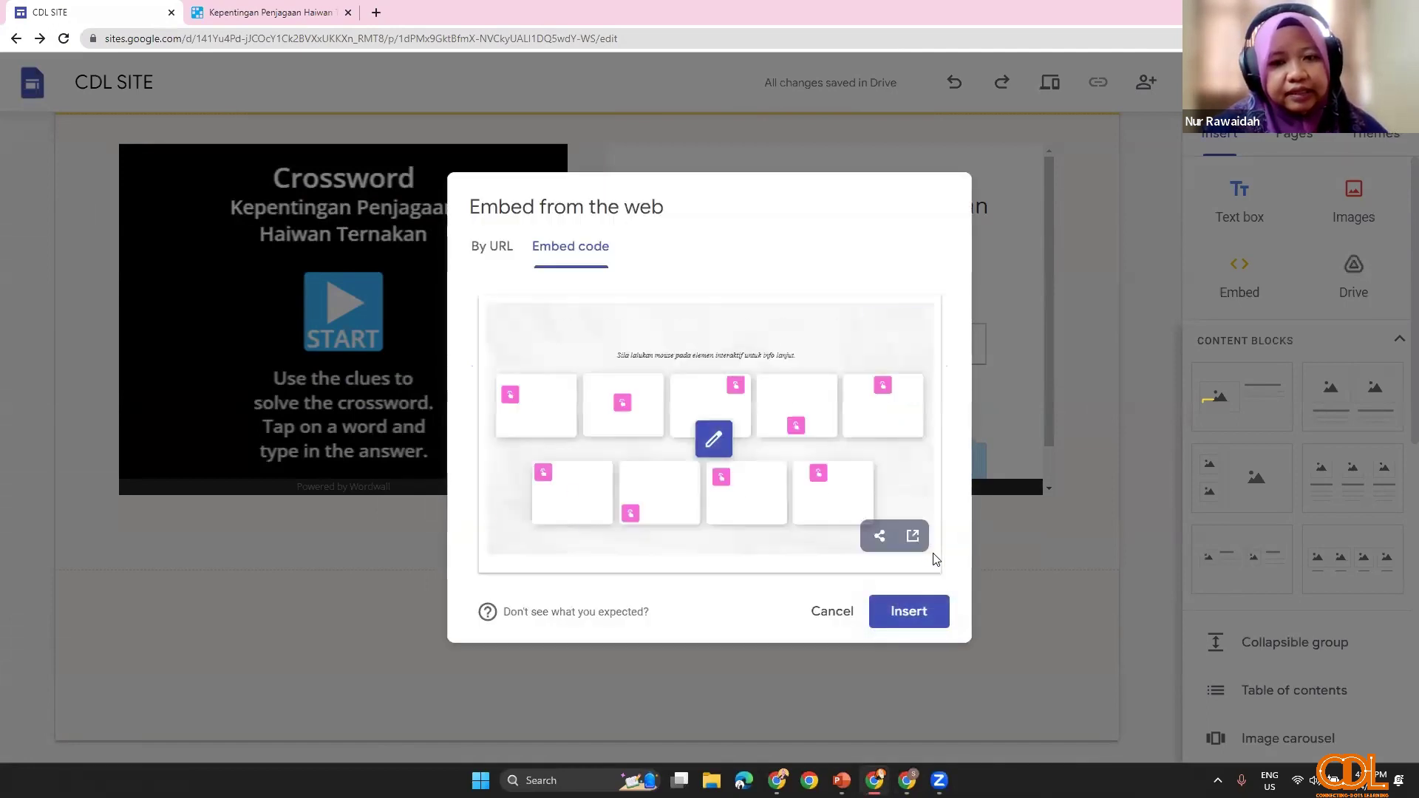
pyautogui.click(909, 608)
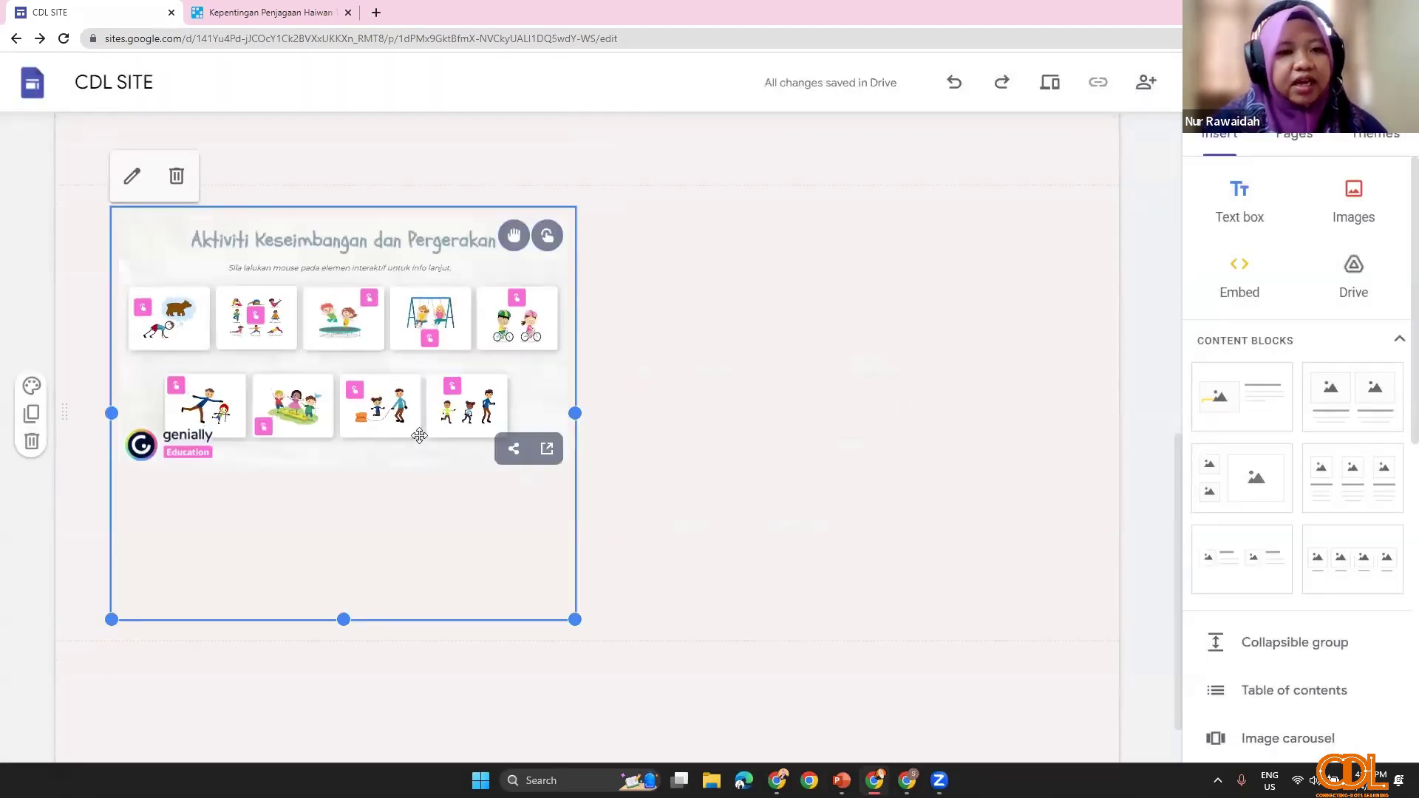
# Step: Widen the Genially embed to full width and trim its height
pyautogui.moveTo(572, 617); pyautogui.dragTo(703, 520)
pyautogui.moveTo(484, 527); pyautogui.dragTo(481, 515)
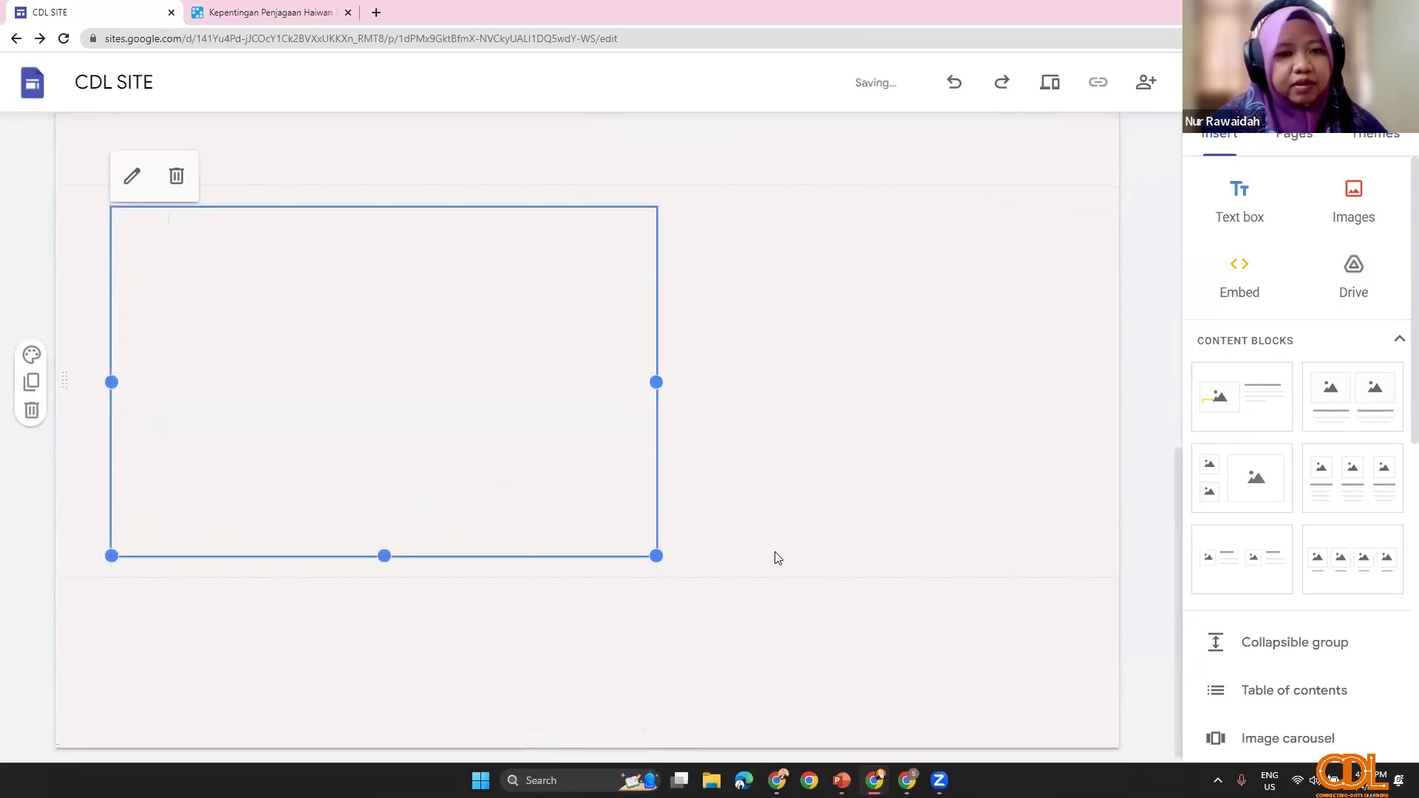
pyautogui.click(798, 523)
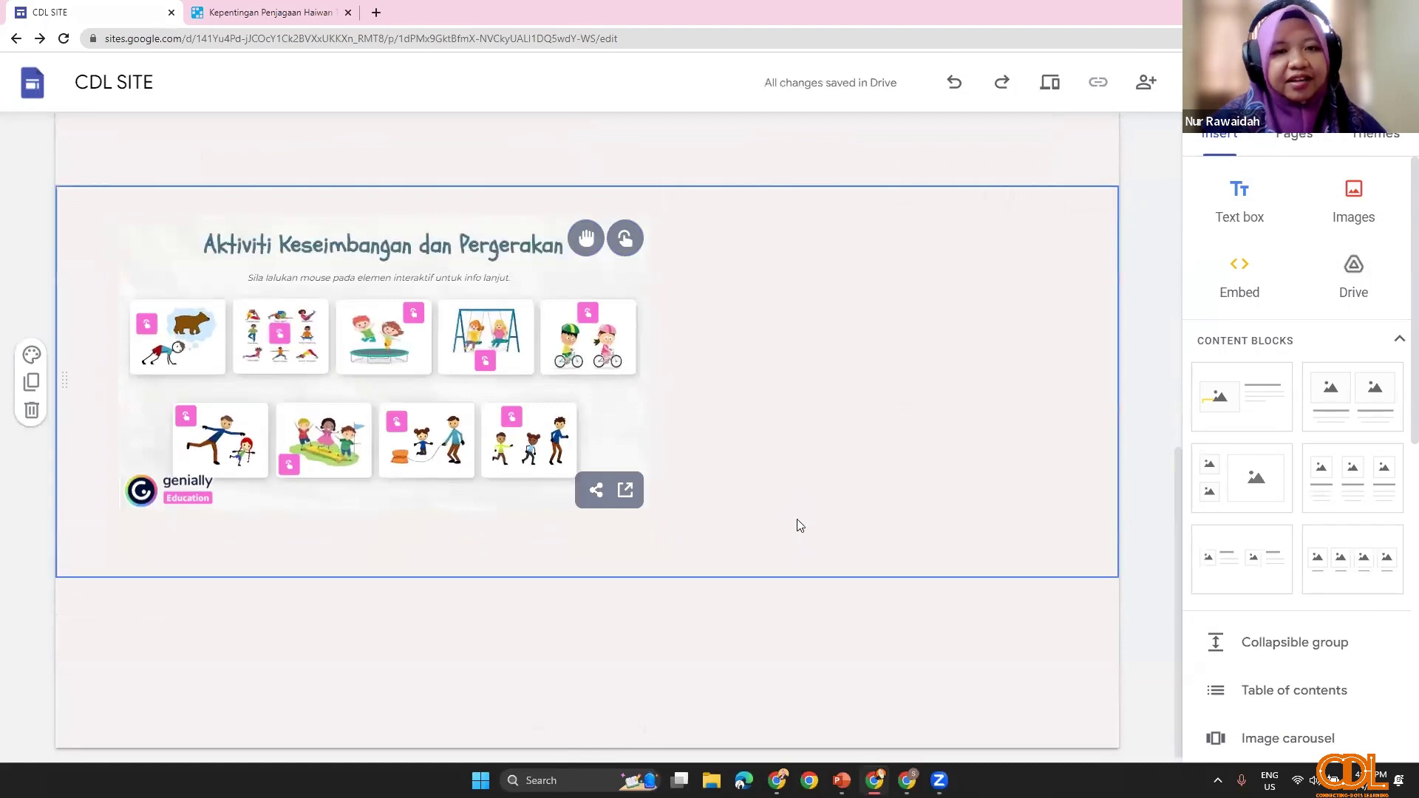
pyautogui.scroll(1, 1159, 234)
pyautogui.scroll(1, 1159, 234)
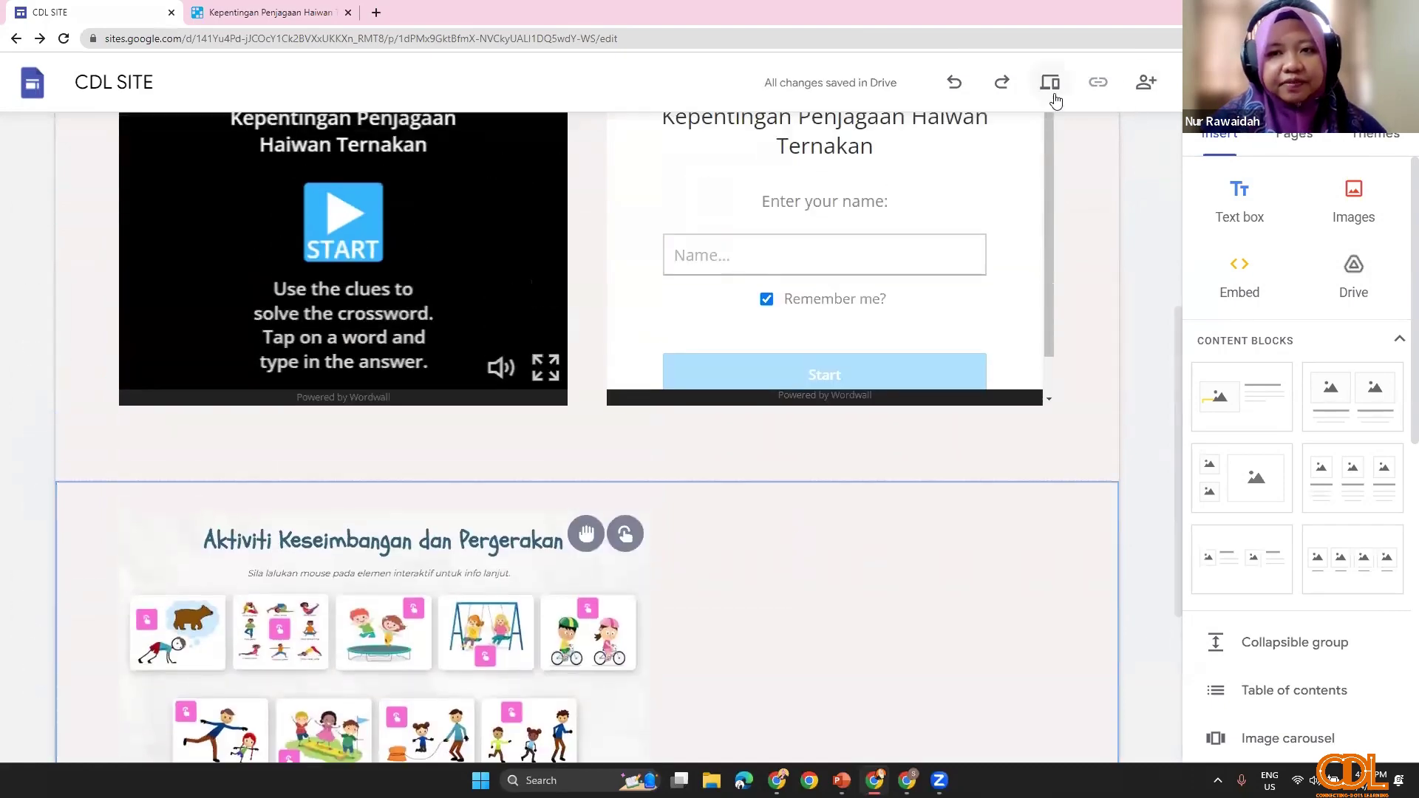
pyautogui.click(1049, 82)
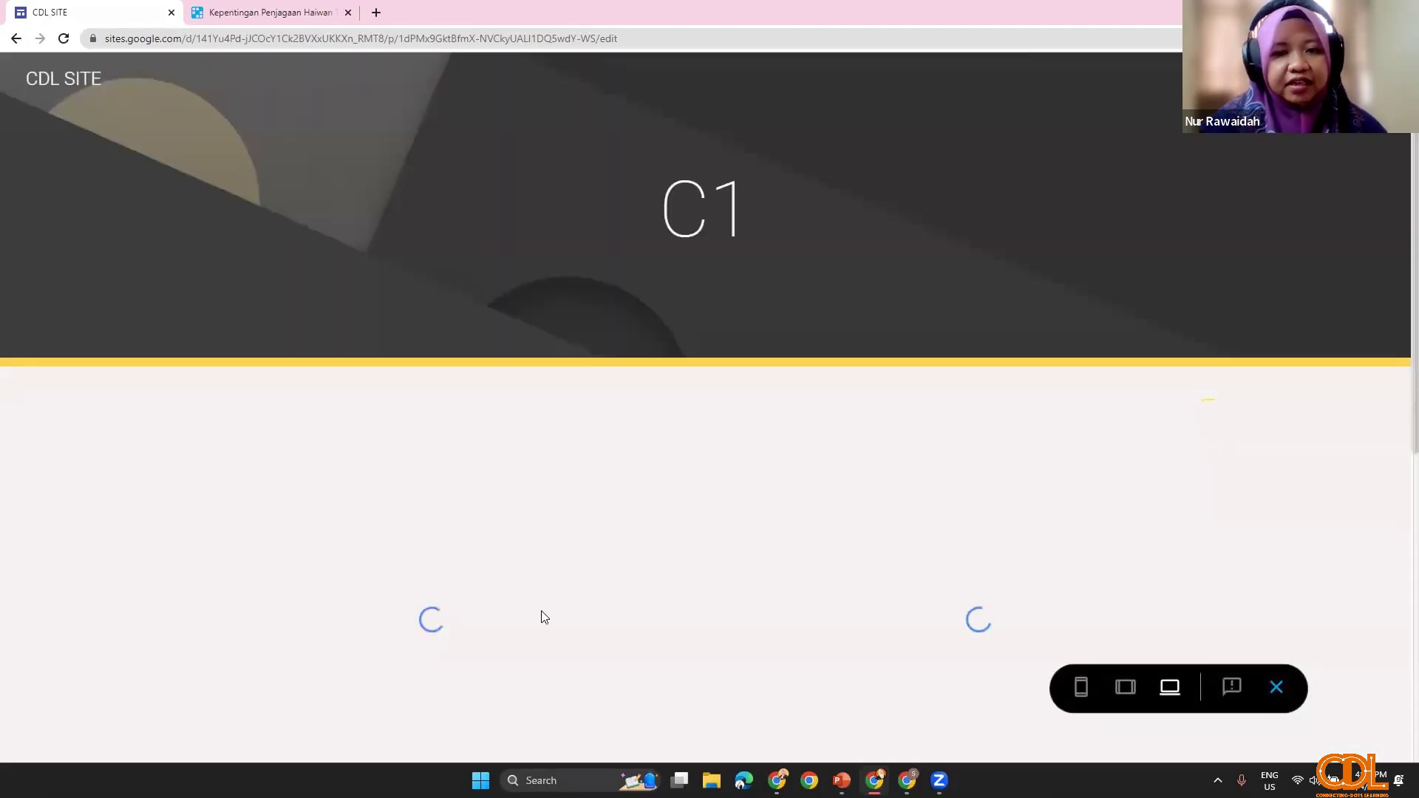
pyautogui.scroll(-3, 455, 562)
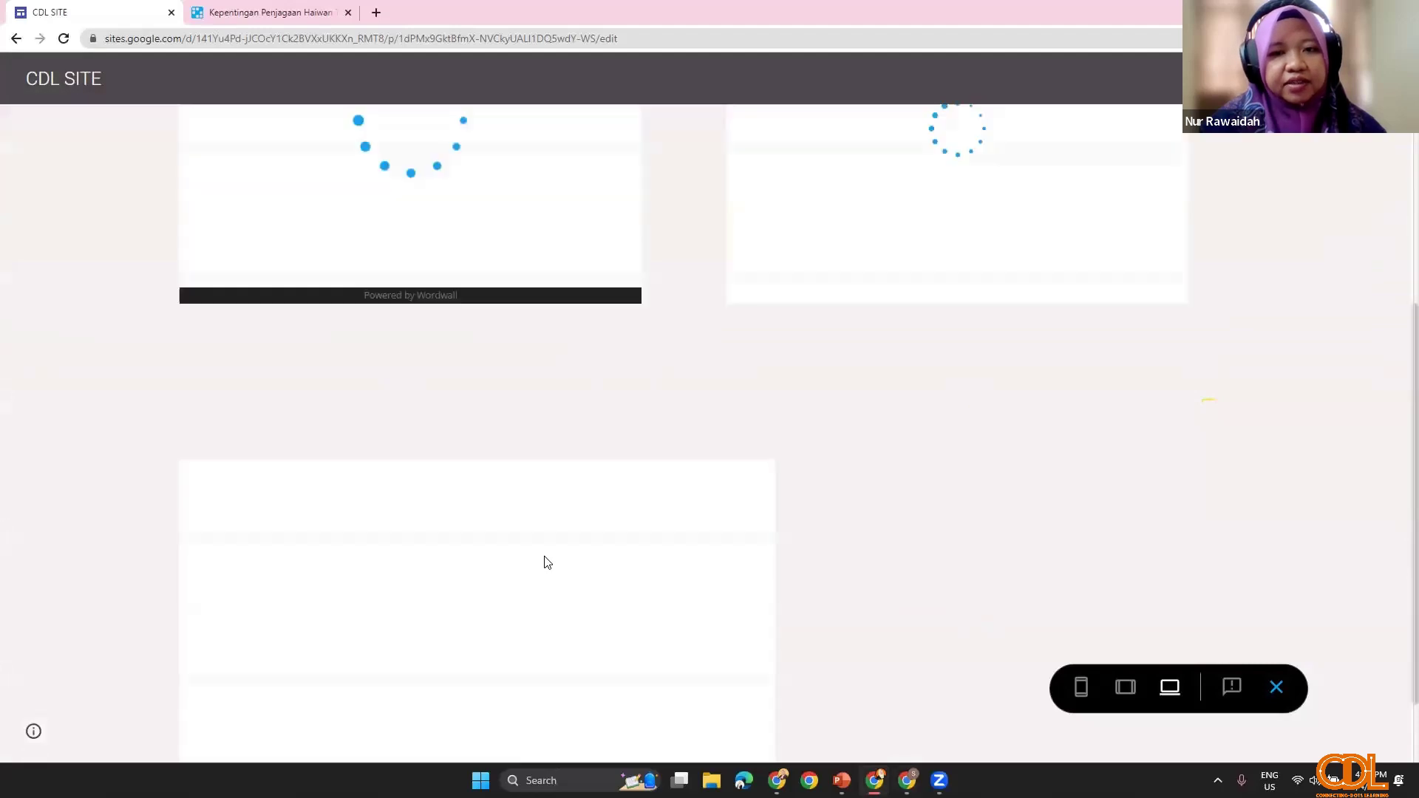
pyautogui.scroll(-1, 550, 562)
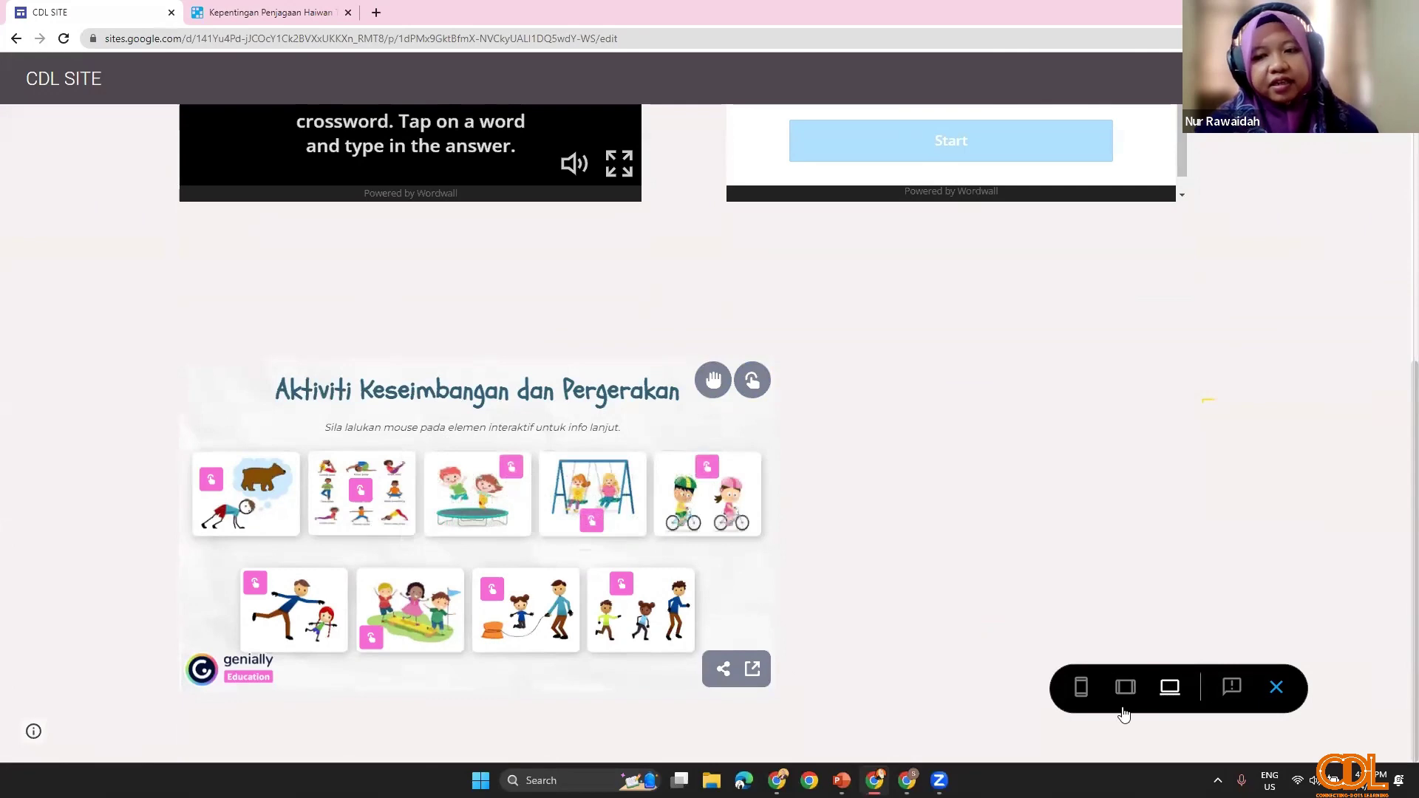
pyautogui.click(1276, 687)
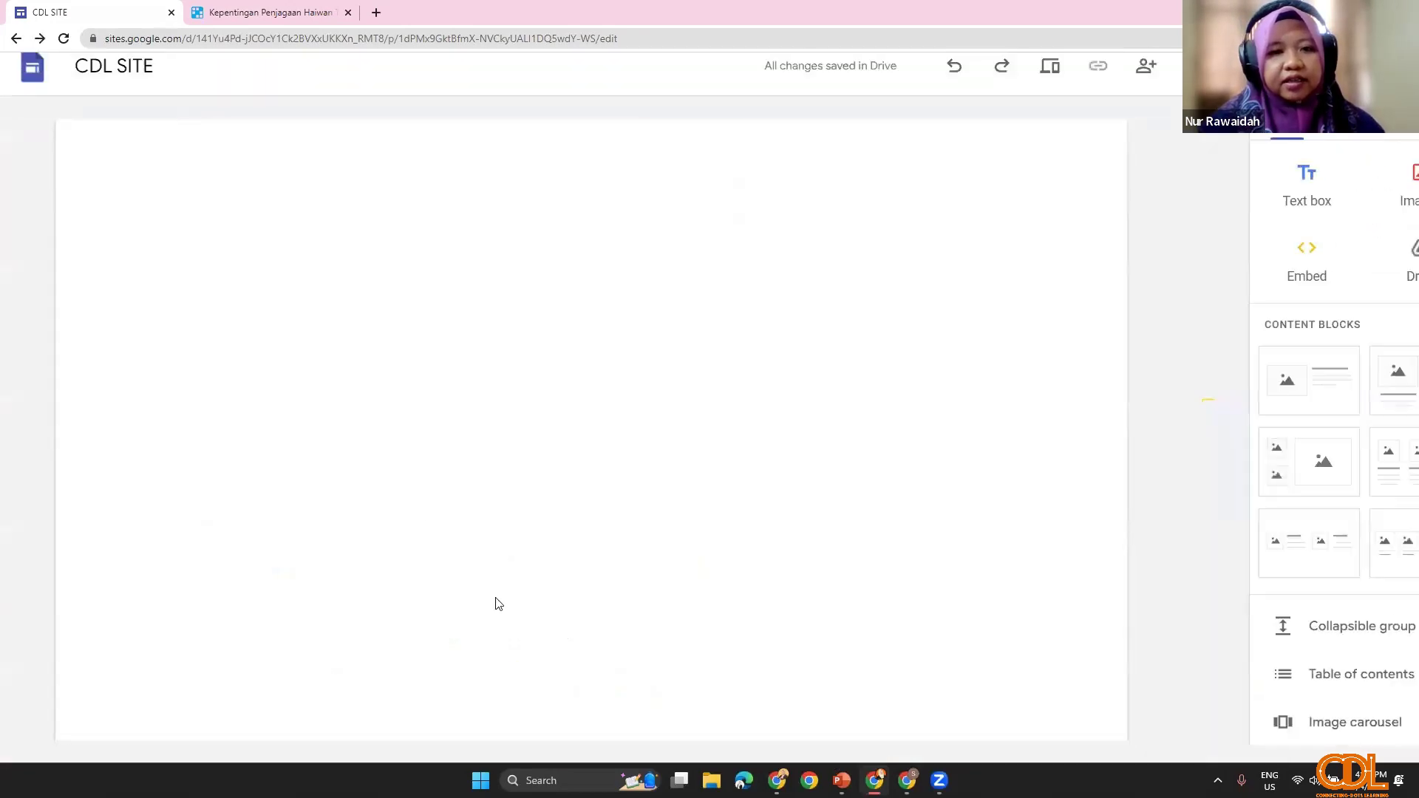
# Step: Show the Pages panel listing Home and C1, then select the Wordwall crossword embed
pyautogui.scroll(-8, 665, 539)
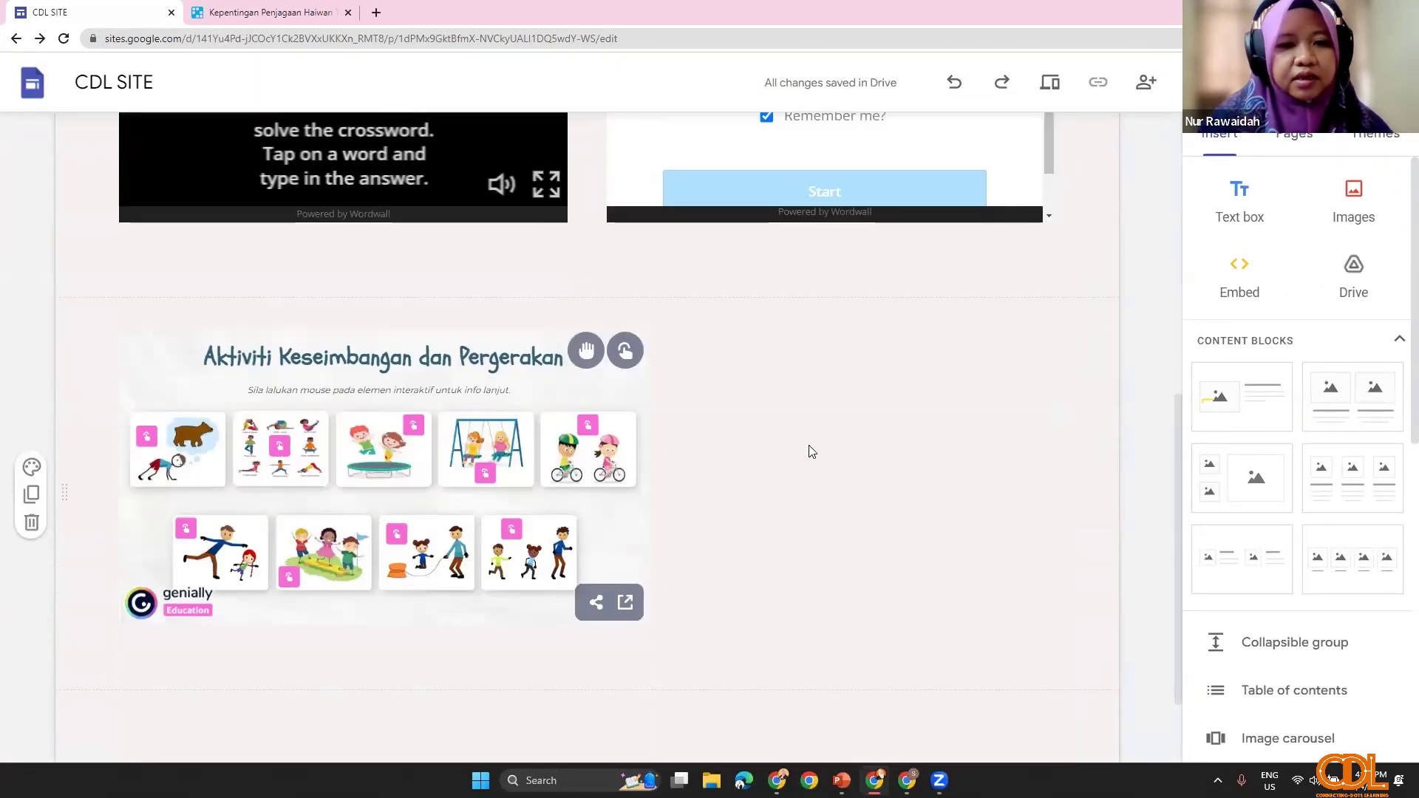
pyautogui.scroll(4, 786, 482)
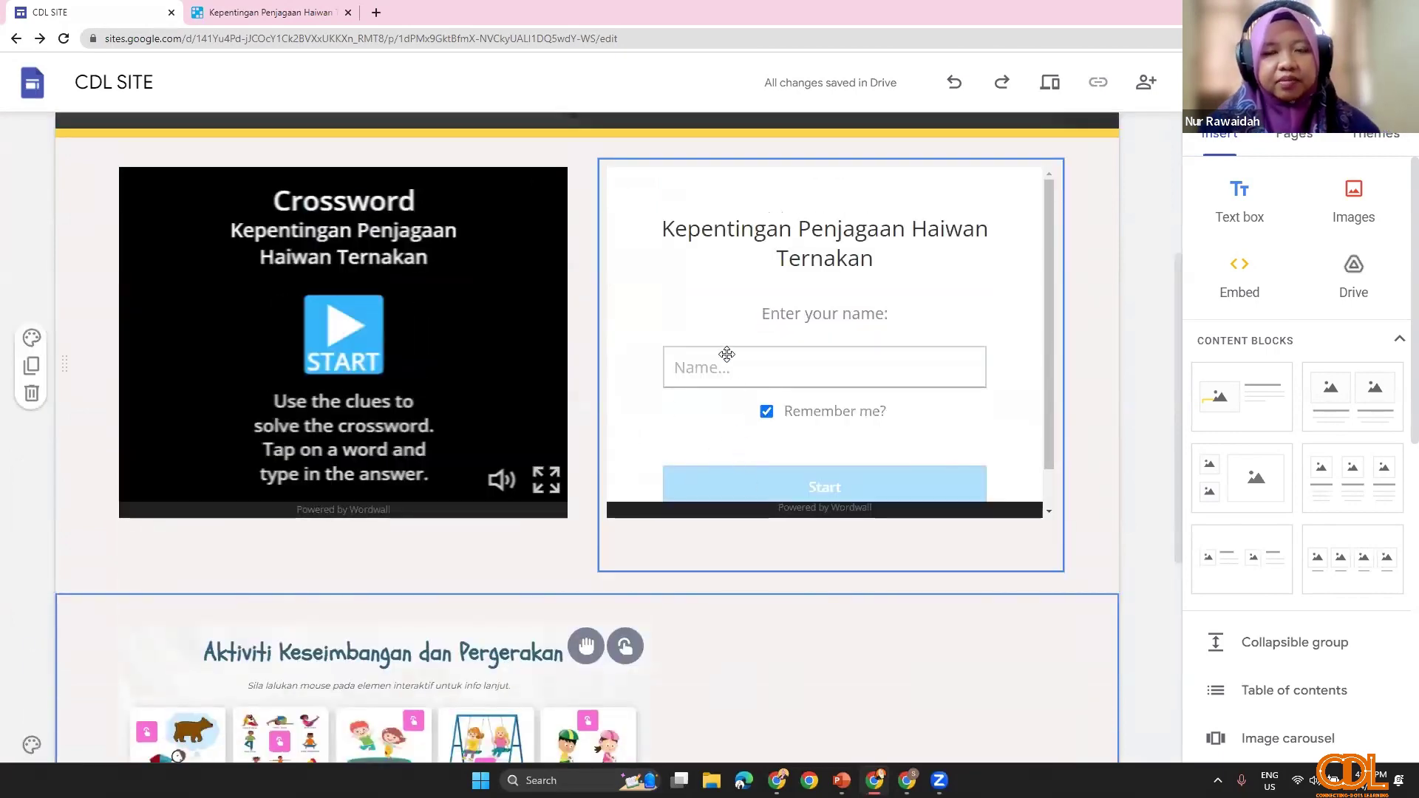
pyautogui.click(1285, 141)
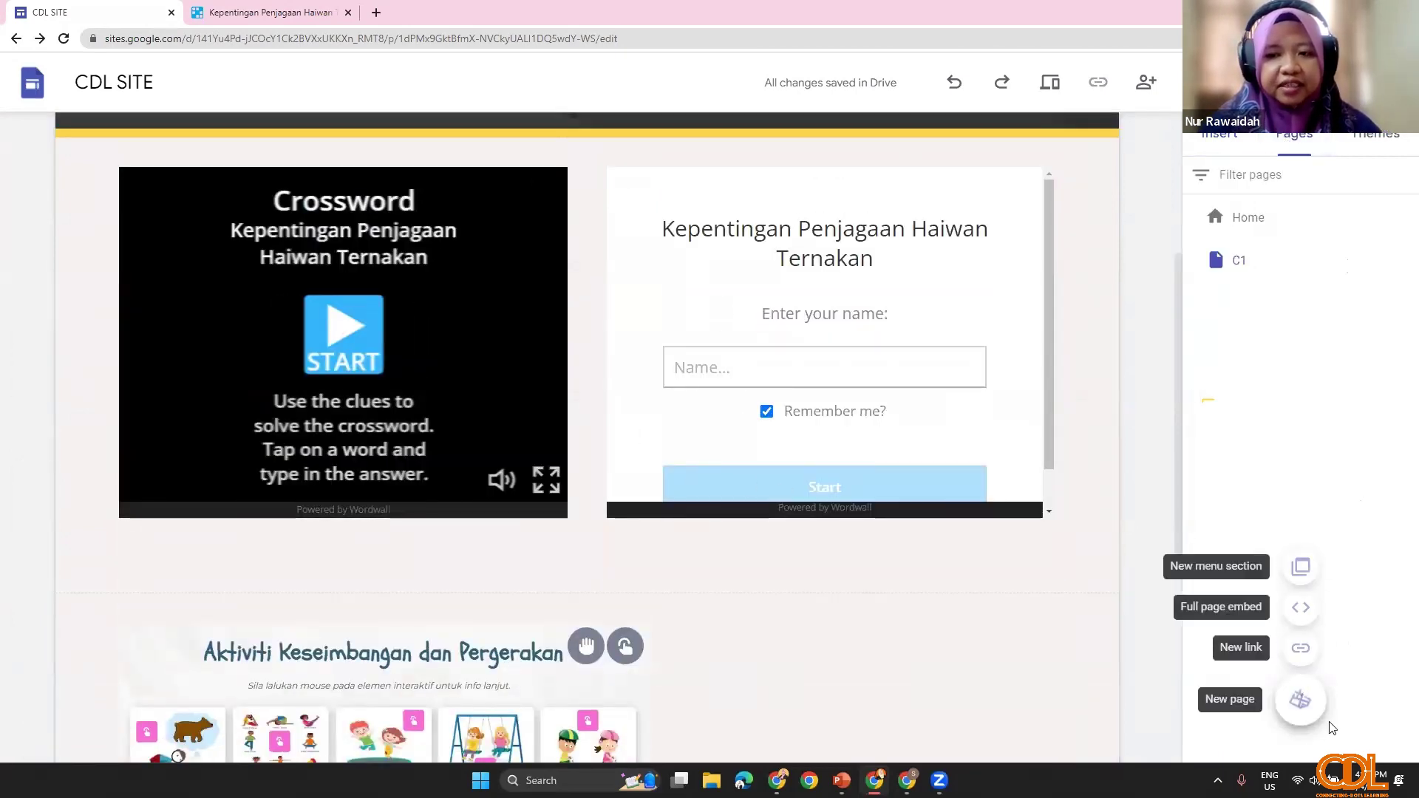
pyautogui.moveTo(1302, 697)
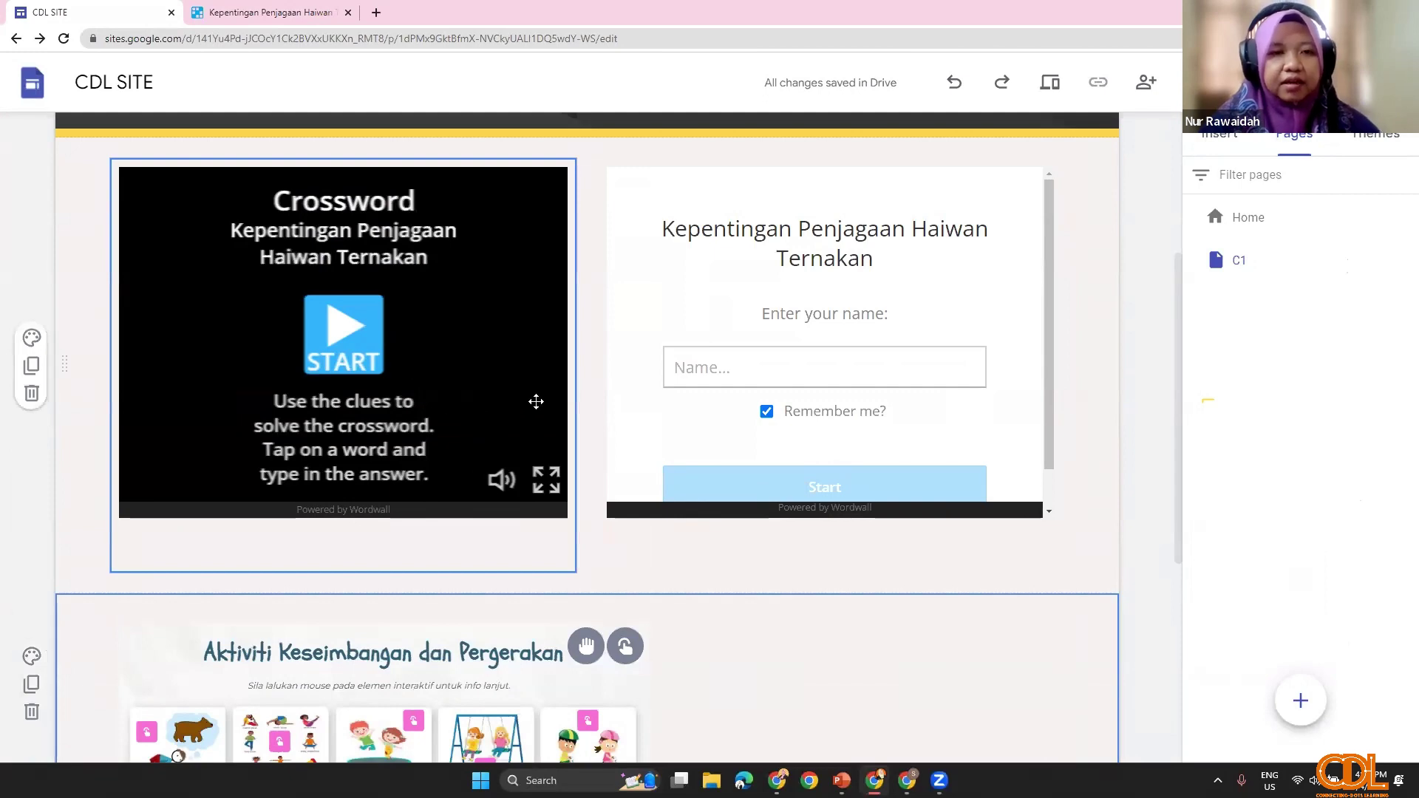
pyautogui.scroll(-4, 535, 402)
pyautogui.scroll(5, 743, 670)
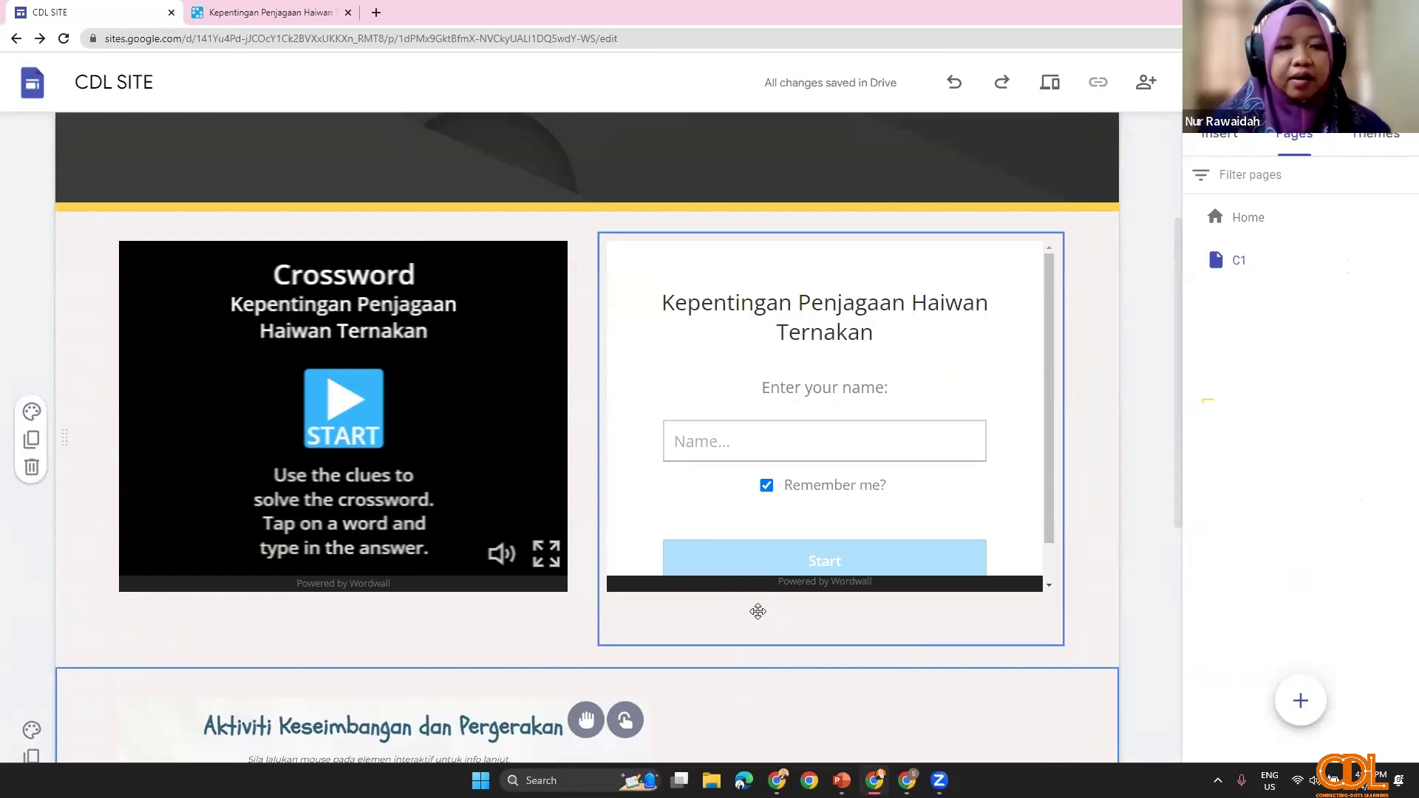
pyautogui.click(521, 542)
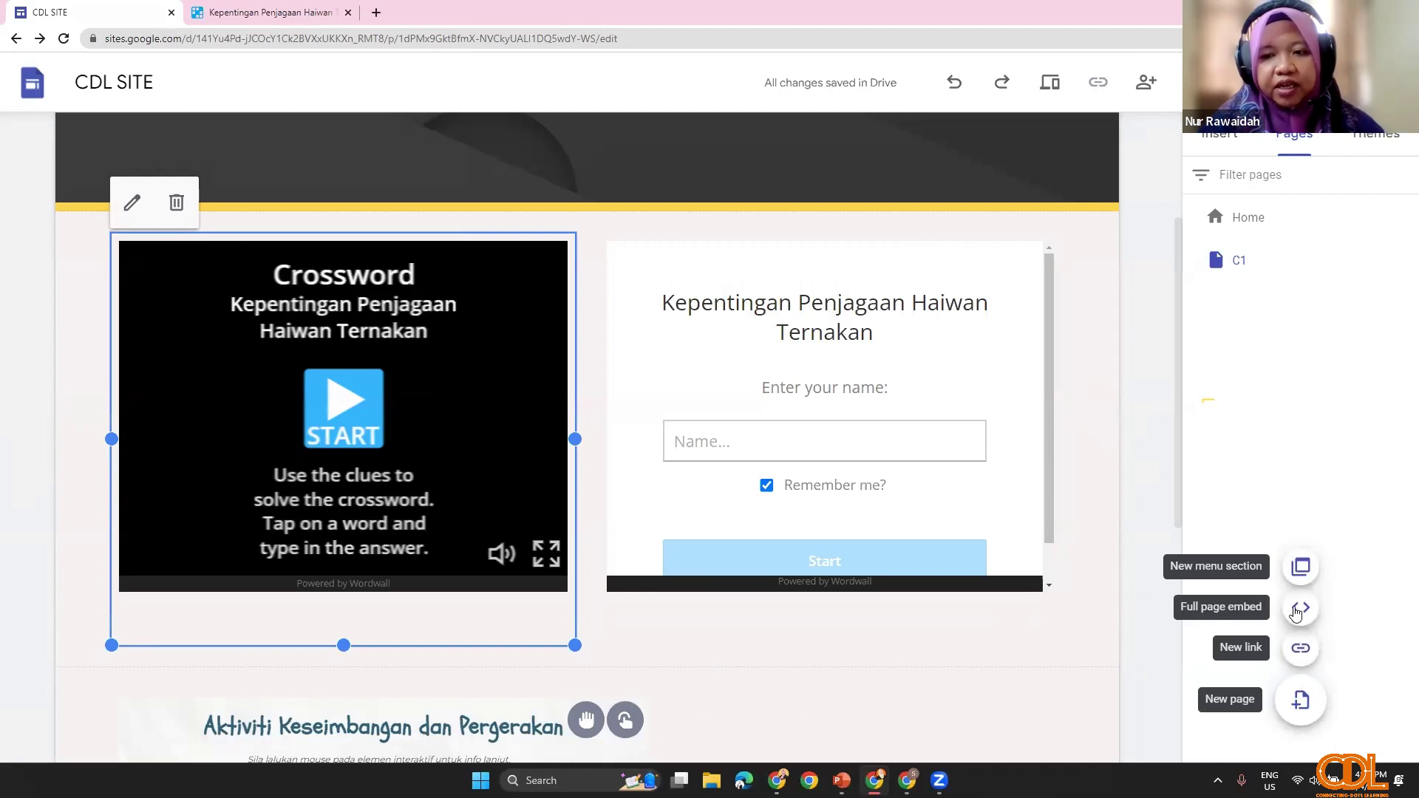
# Step: Create a full-page embed page named GAME holding the pasted Genially activity code
pyautogui.click(1301, 610)
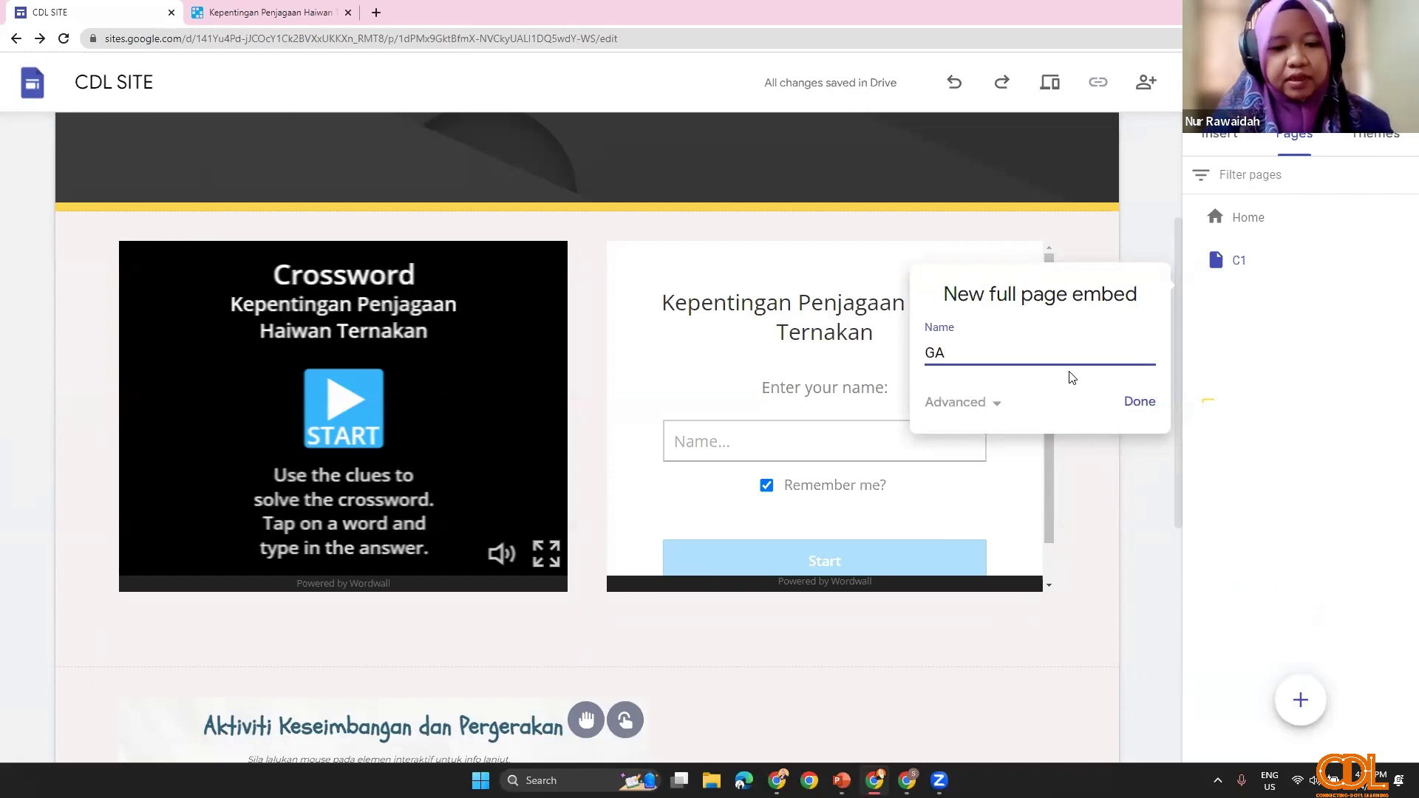
pyautogui.click(1126, 412)
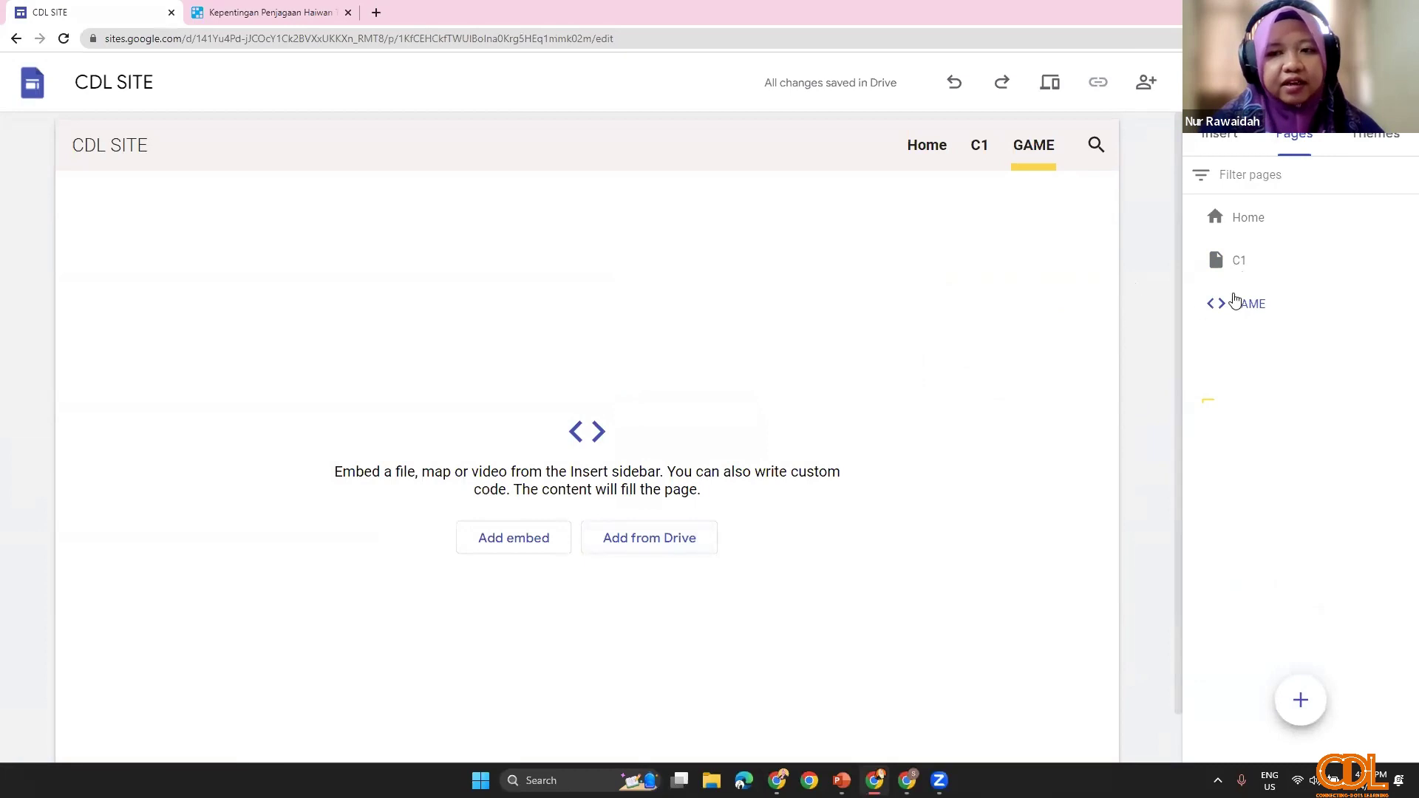
pyautogui.click(514, 551)
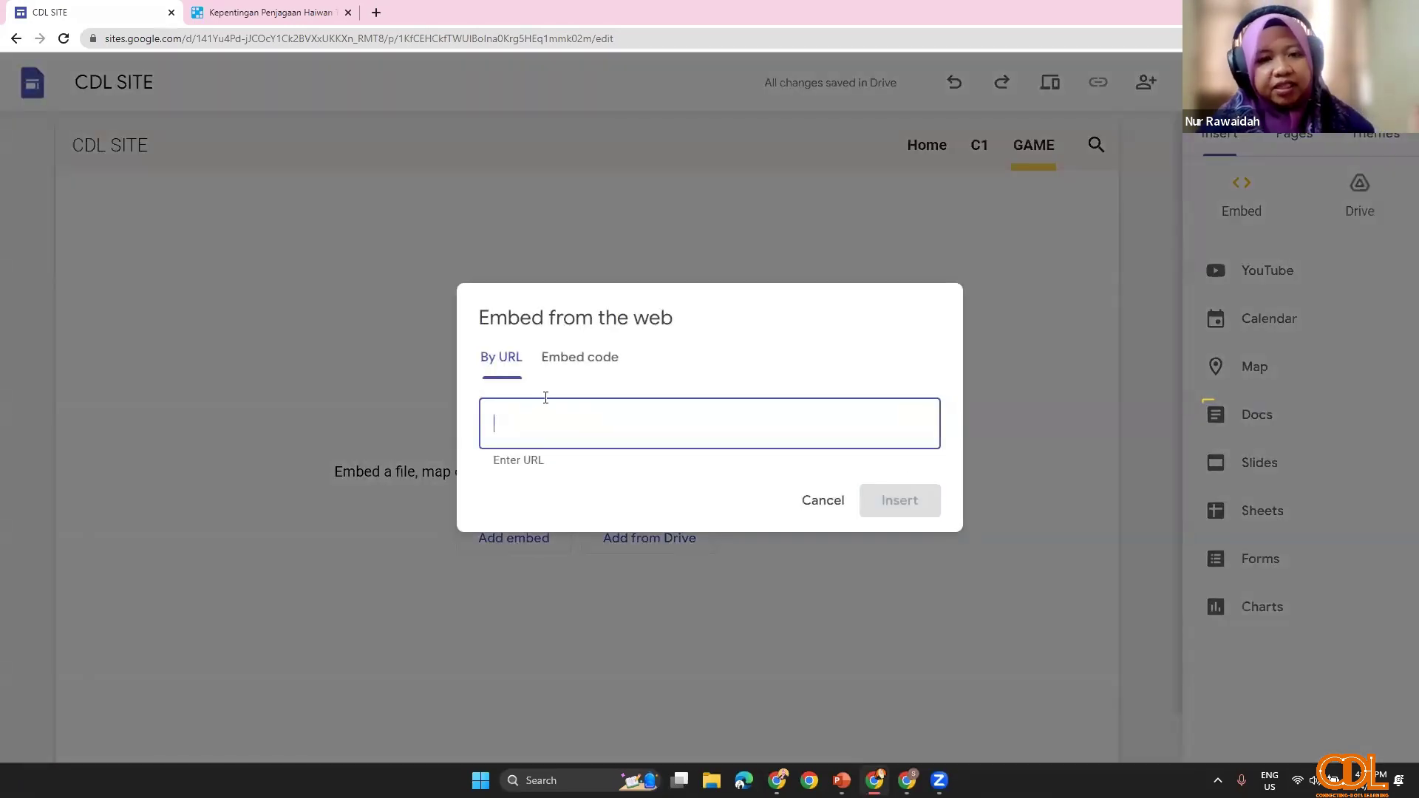
pyautogui.click(572, 362)
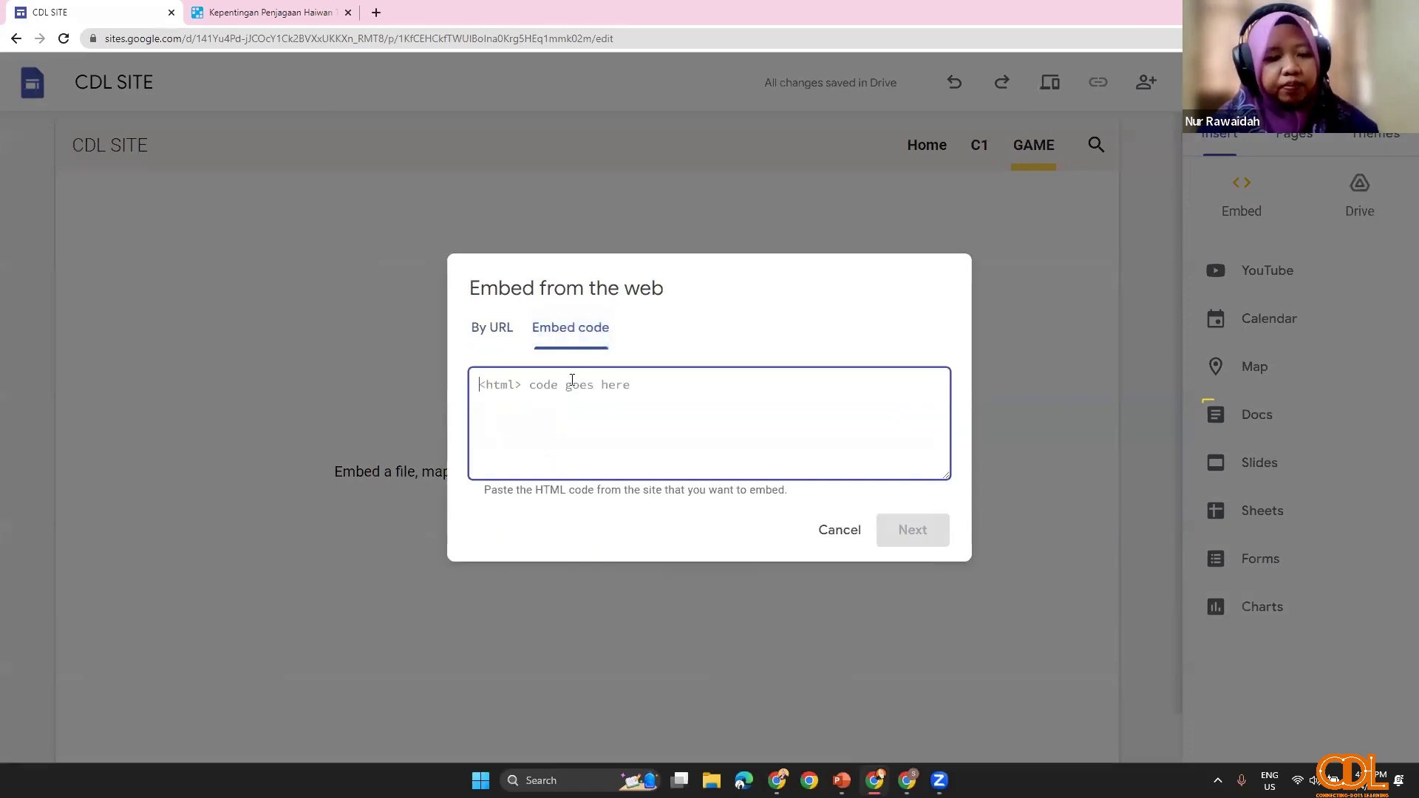
pyautogui.hotkey('ctrl', 'v')
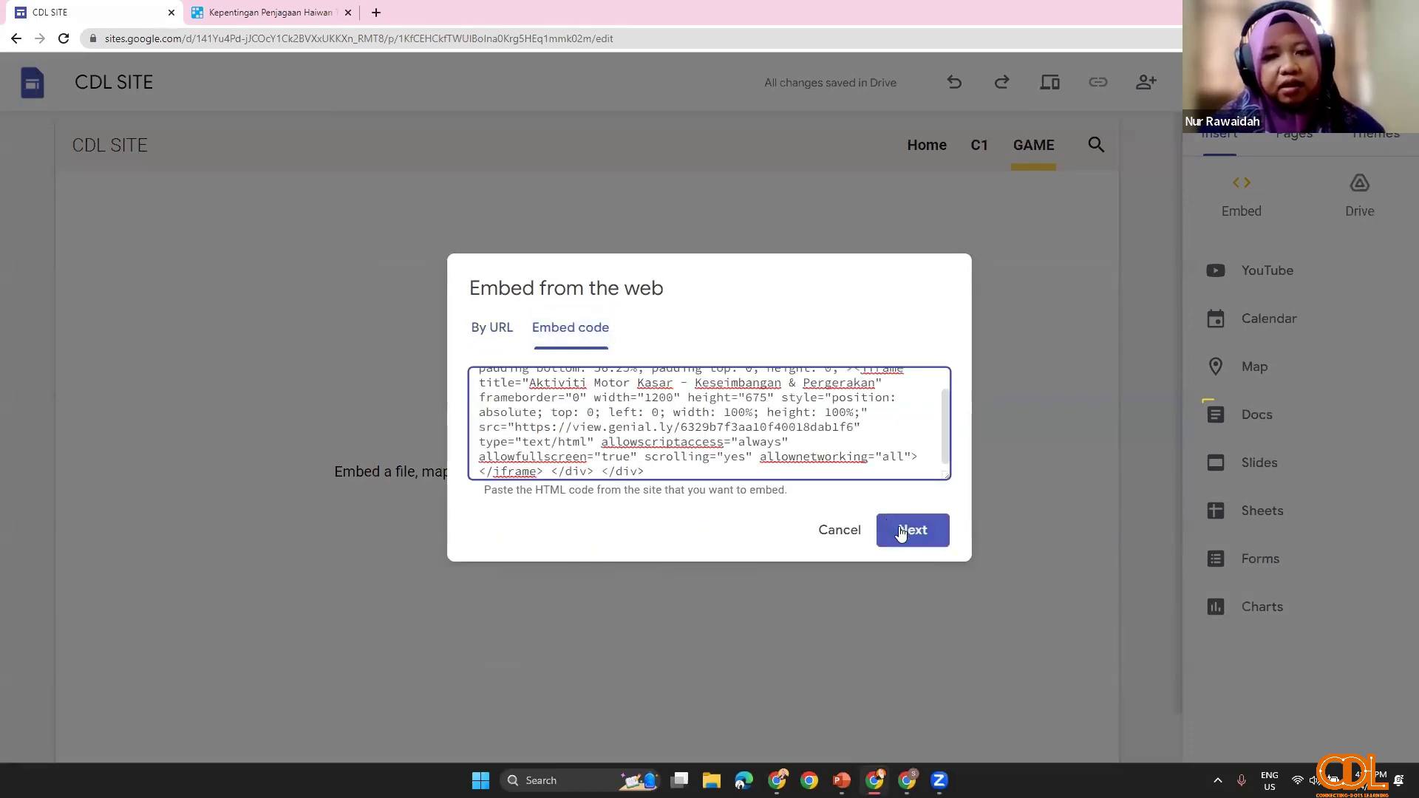
pyautogui.click(902, 531)
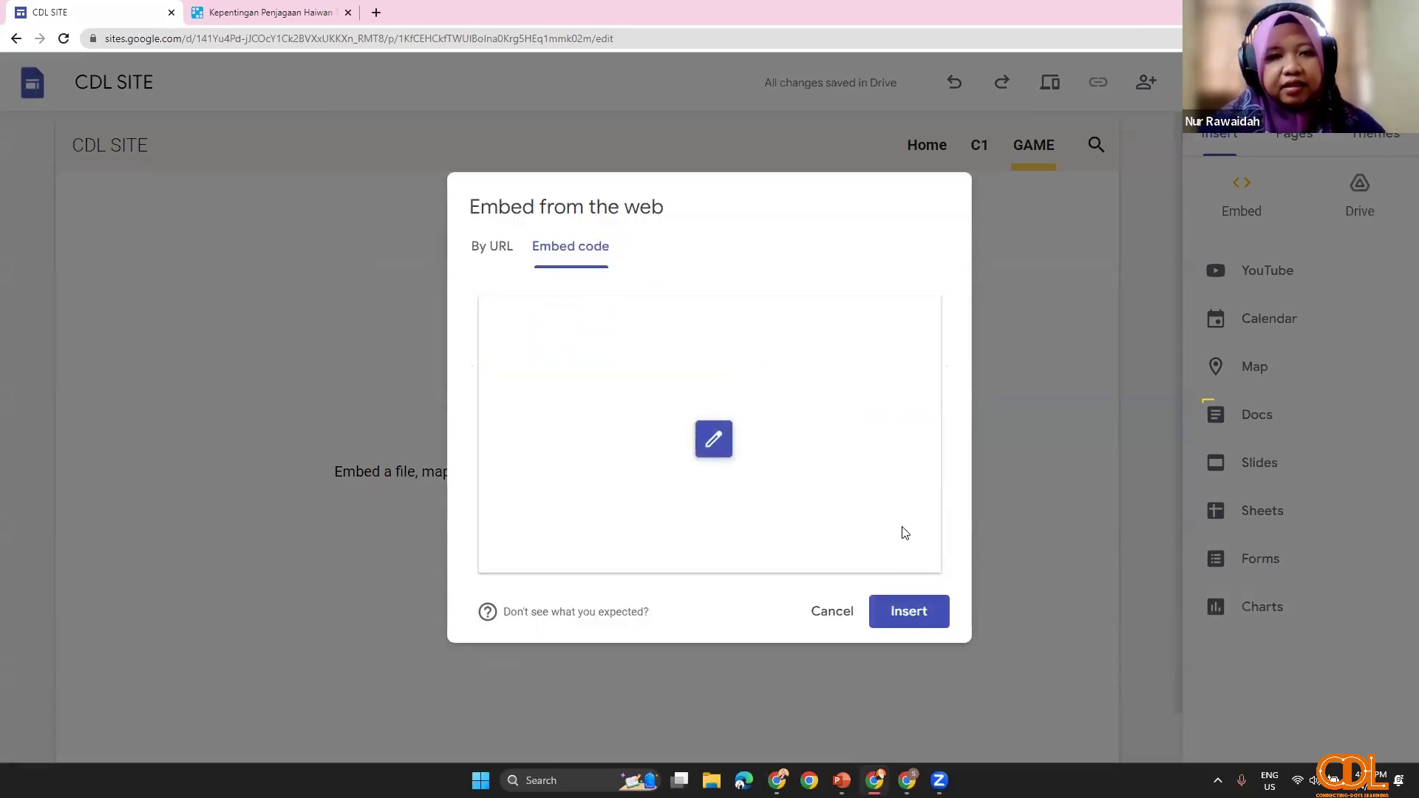
pyautogui.click(933, 619)
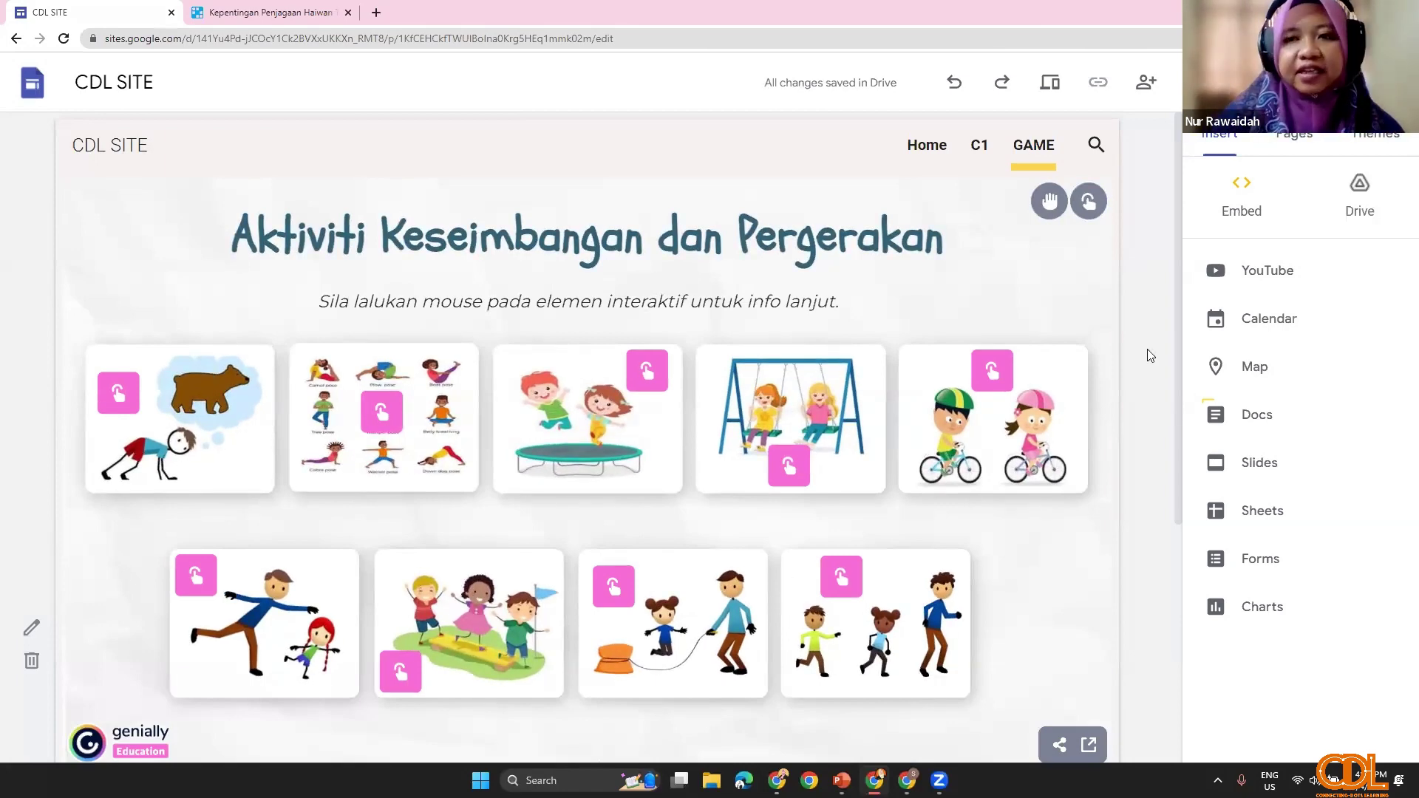
# Step: Open the C1 page and select its Wordwall crossword and name-entry embeds
pyautogui.click(1289, 147)
pyautogui.click(1260, 259)
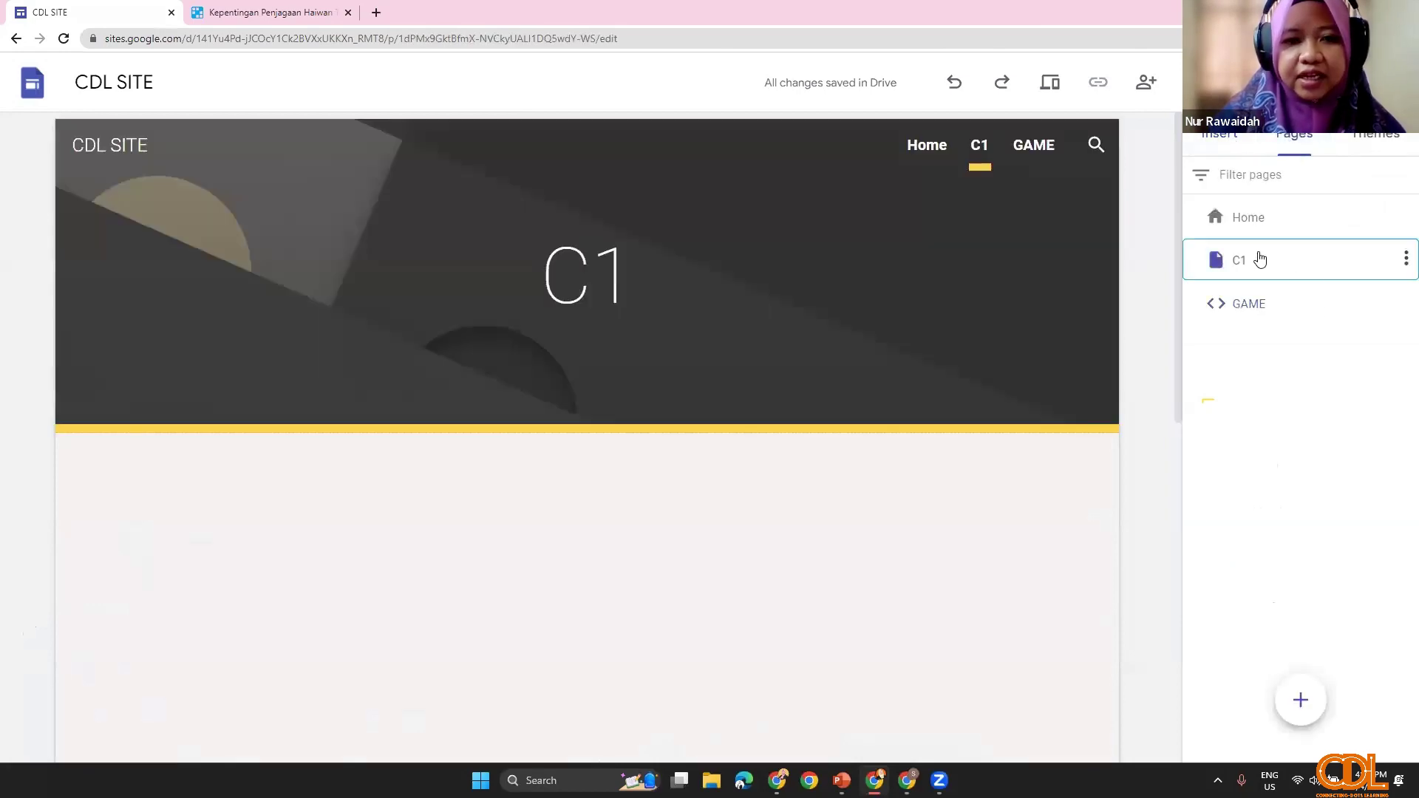
pyautogui.scroll(-5, 706, 662)
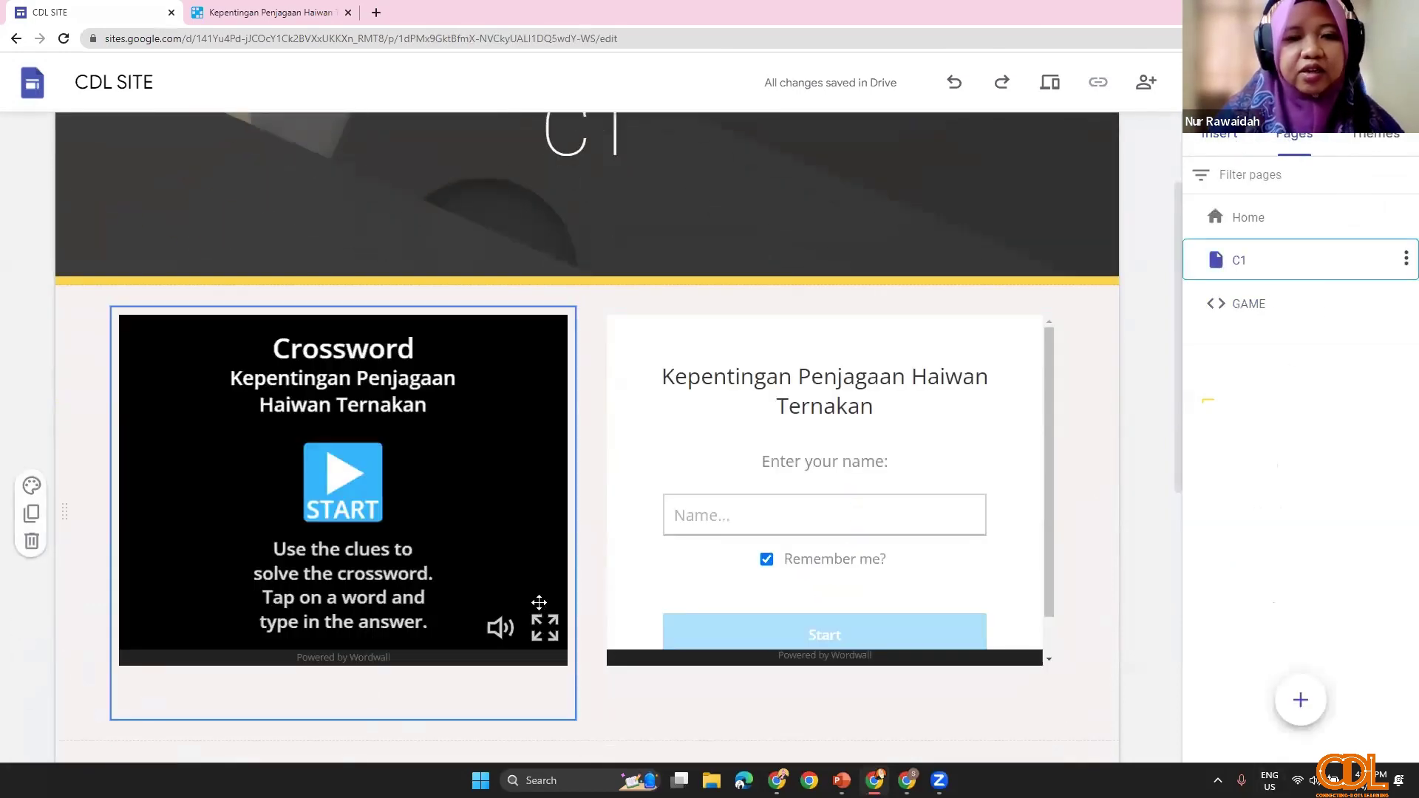
pyautogui.scroll(3, 496, 573)
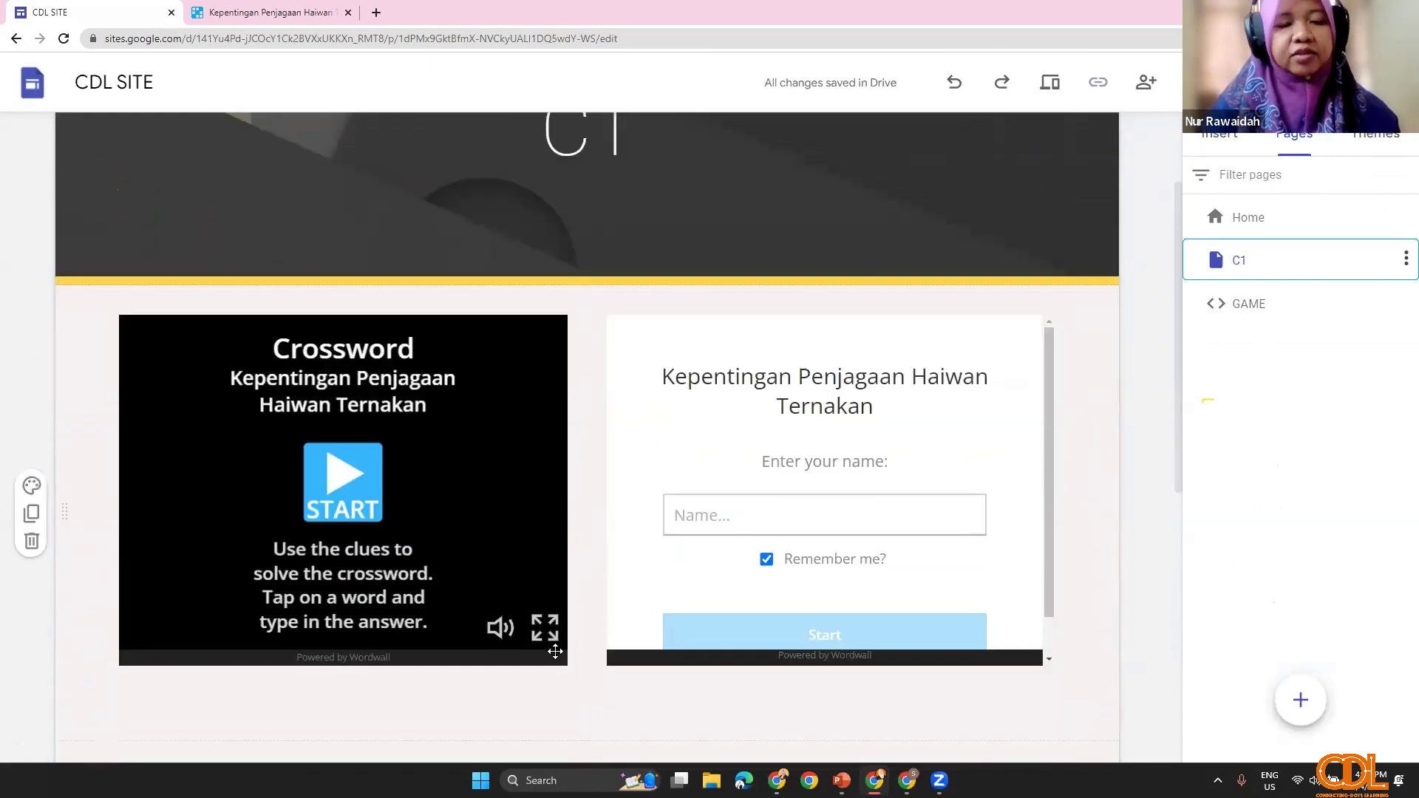
pyautogui.click(555, 651)
pyautogui.scroll(-2, 668, 592)
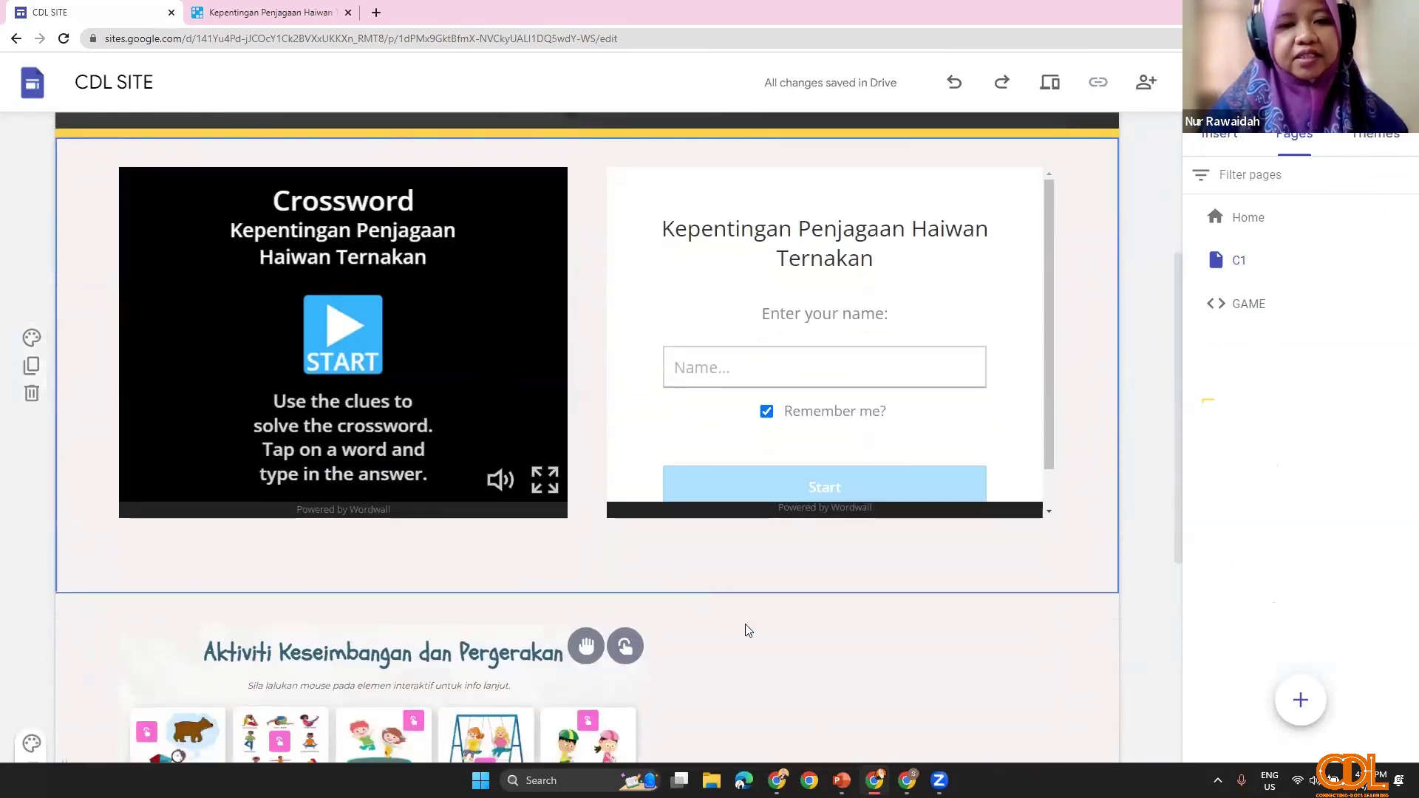
pyautogui.scroll(2, 747, 628)
pyautogui.click(796, 649)
pyautogui.scroll(-4, 796, 649)
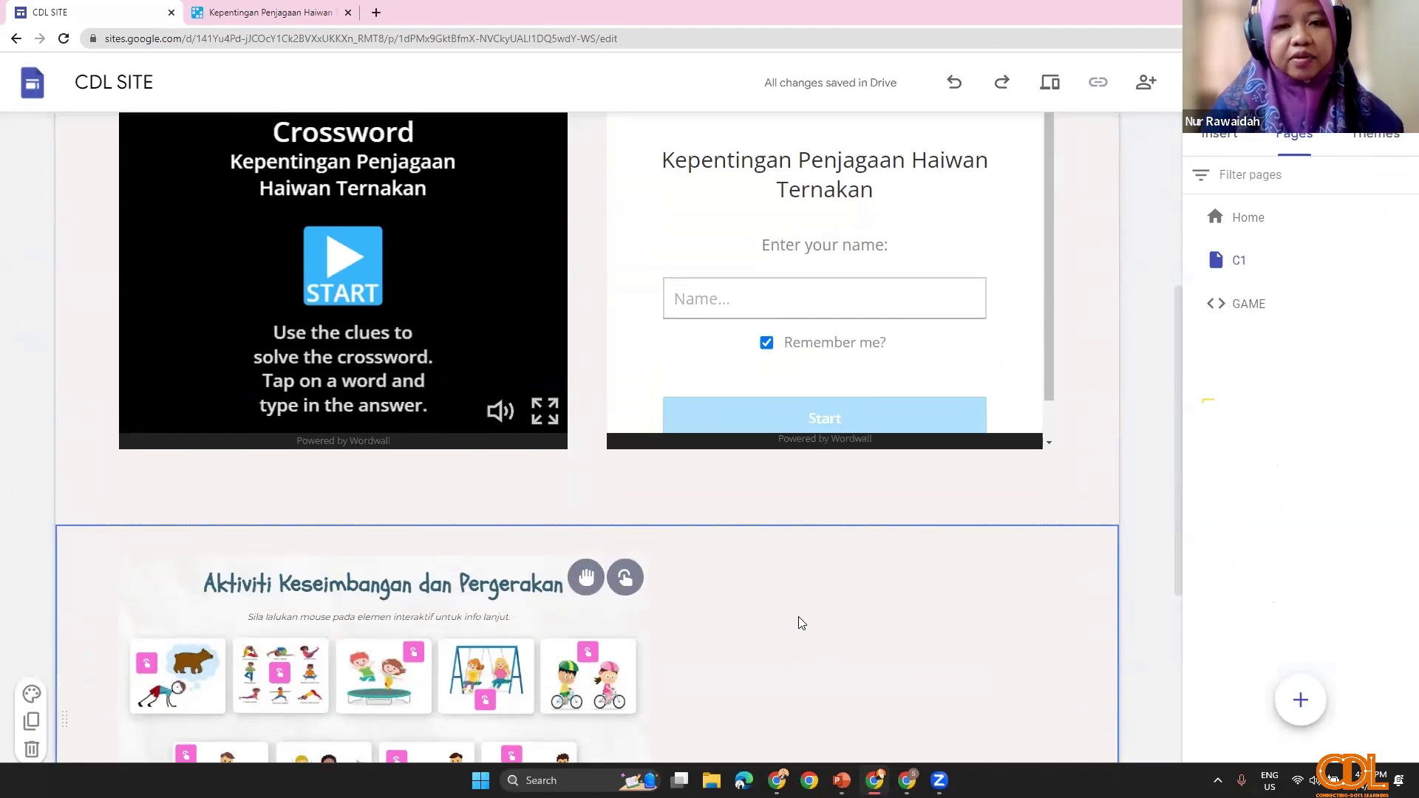
pyautogui.scroll(3, 818, 610)
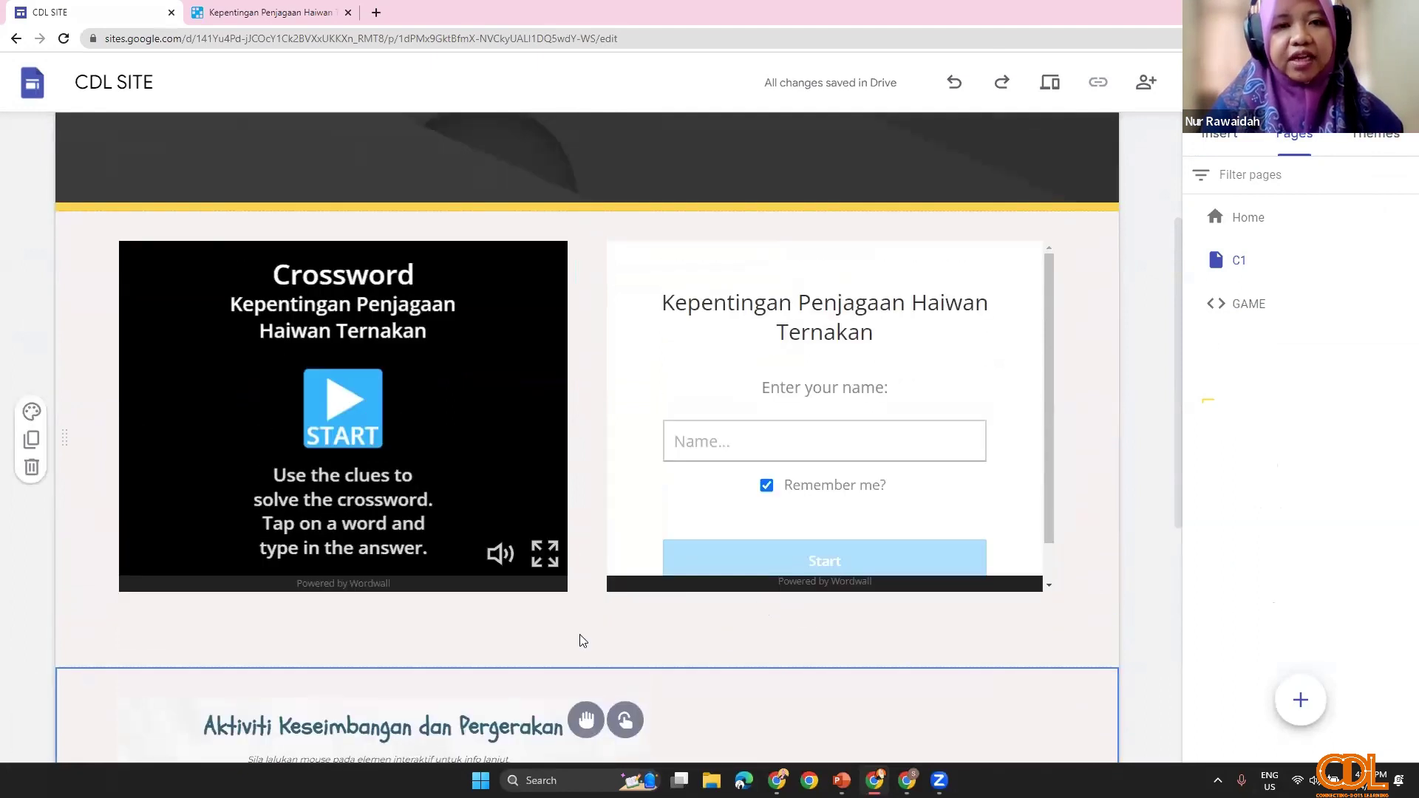
# Step: Open the GAME page, scroll its Genially embed, and view then cancel its embed code
pyautogui.click(1274, 308)
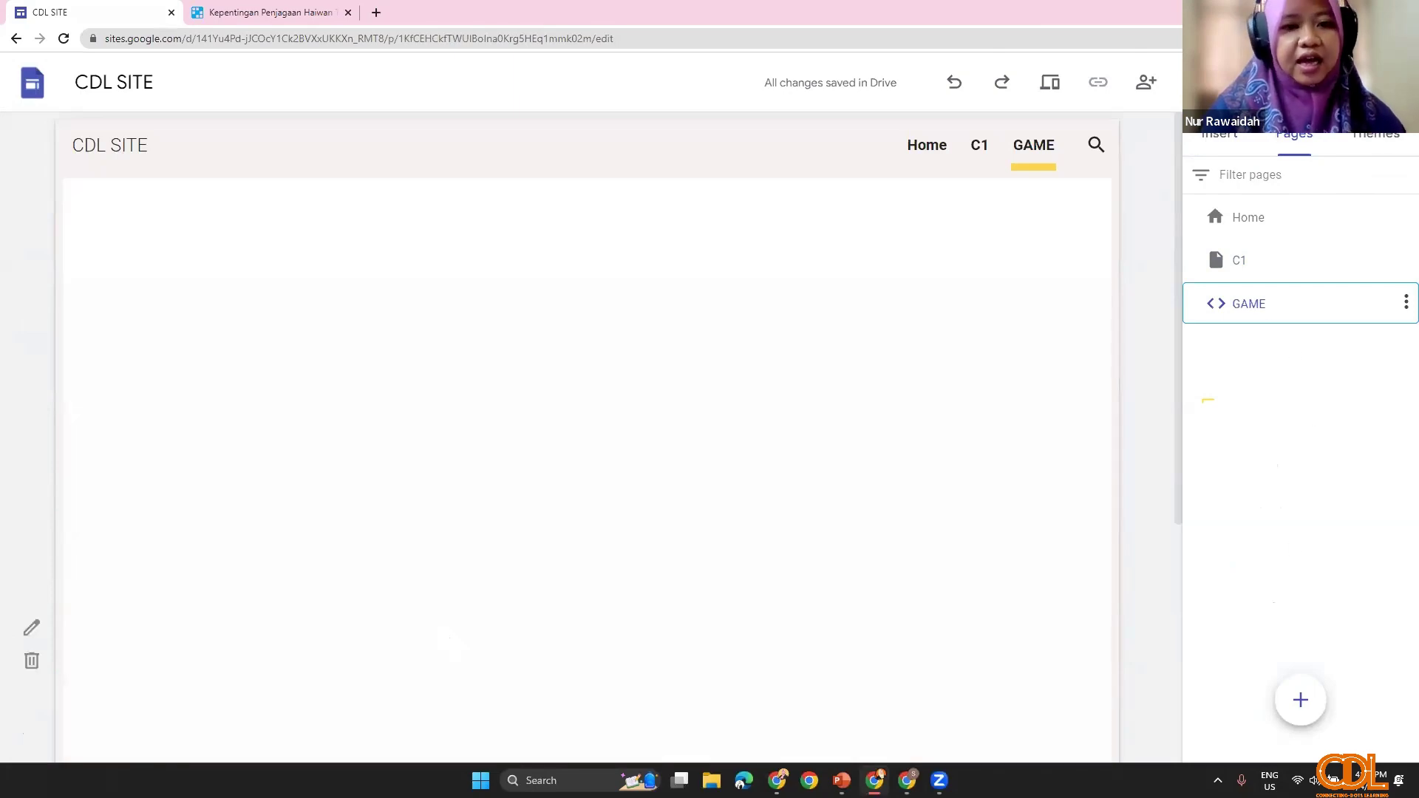
pyautogui.scroll(-1, 488, 588)
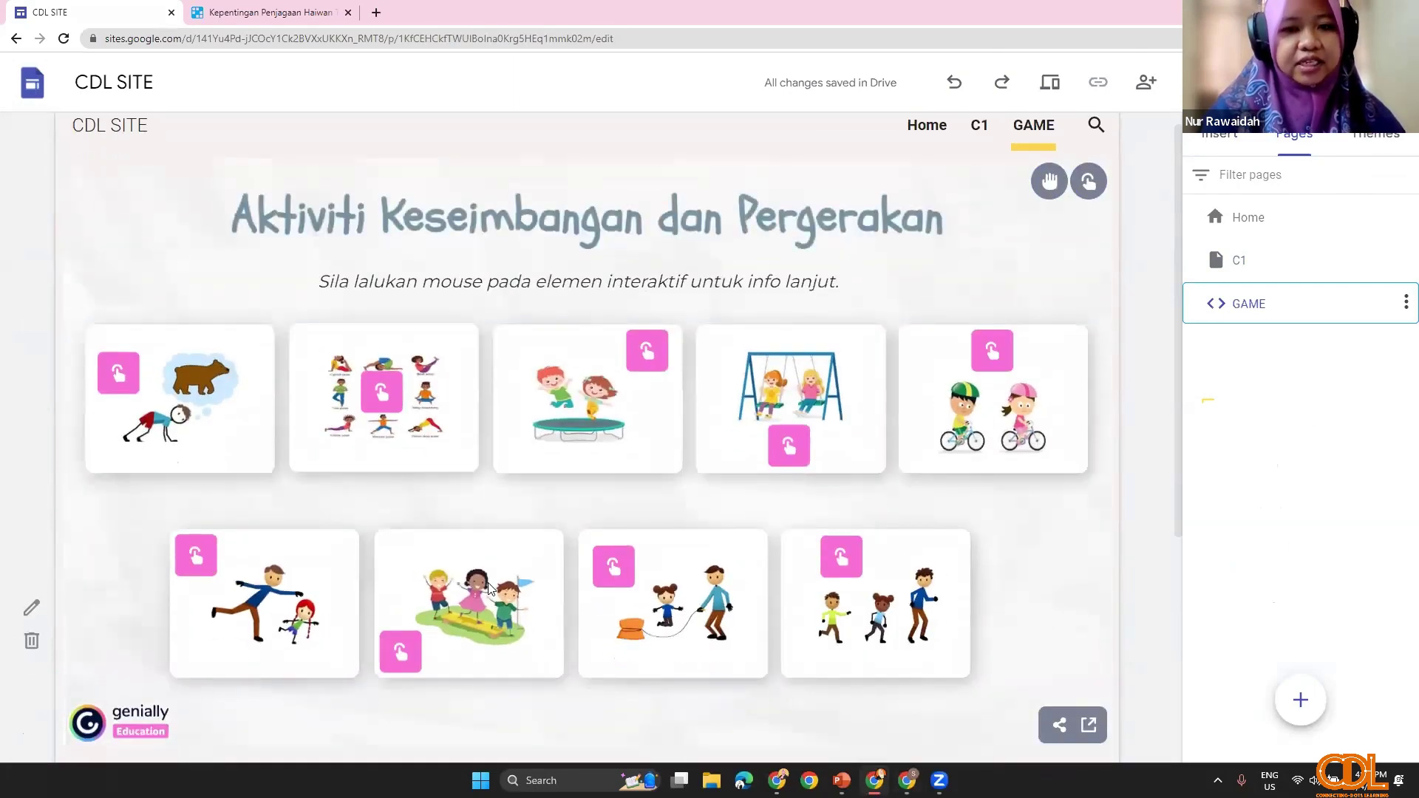
pyautogui.scroll(-5, 488, 588)
pyautogui.scroll(5, 532, 547)
pyautogui.scroll(-5, 493, 546)
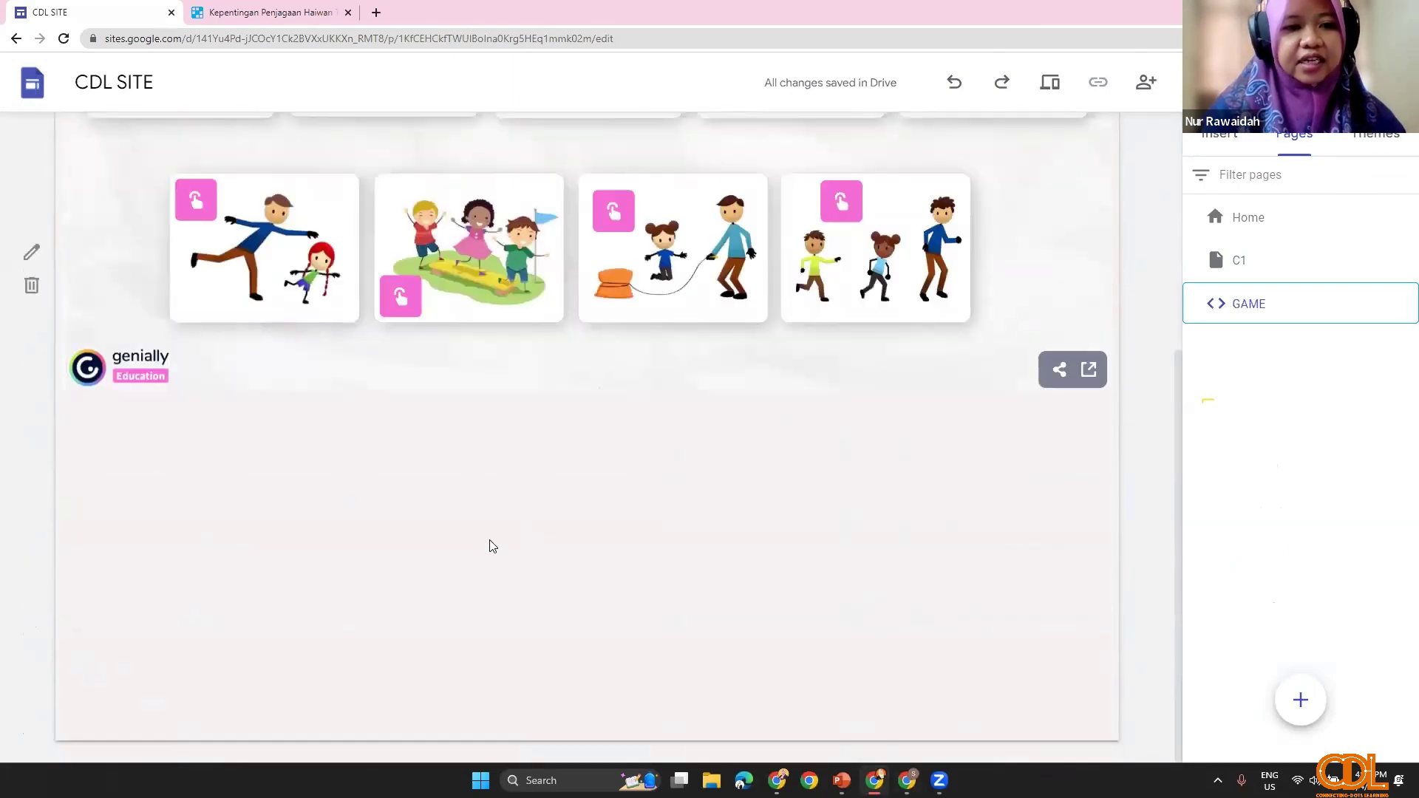
pyautogui.scroll(5, 545, 579)
pyautogui.scroll(-3, 379, 529)
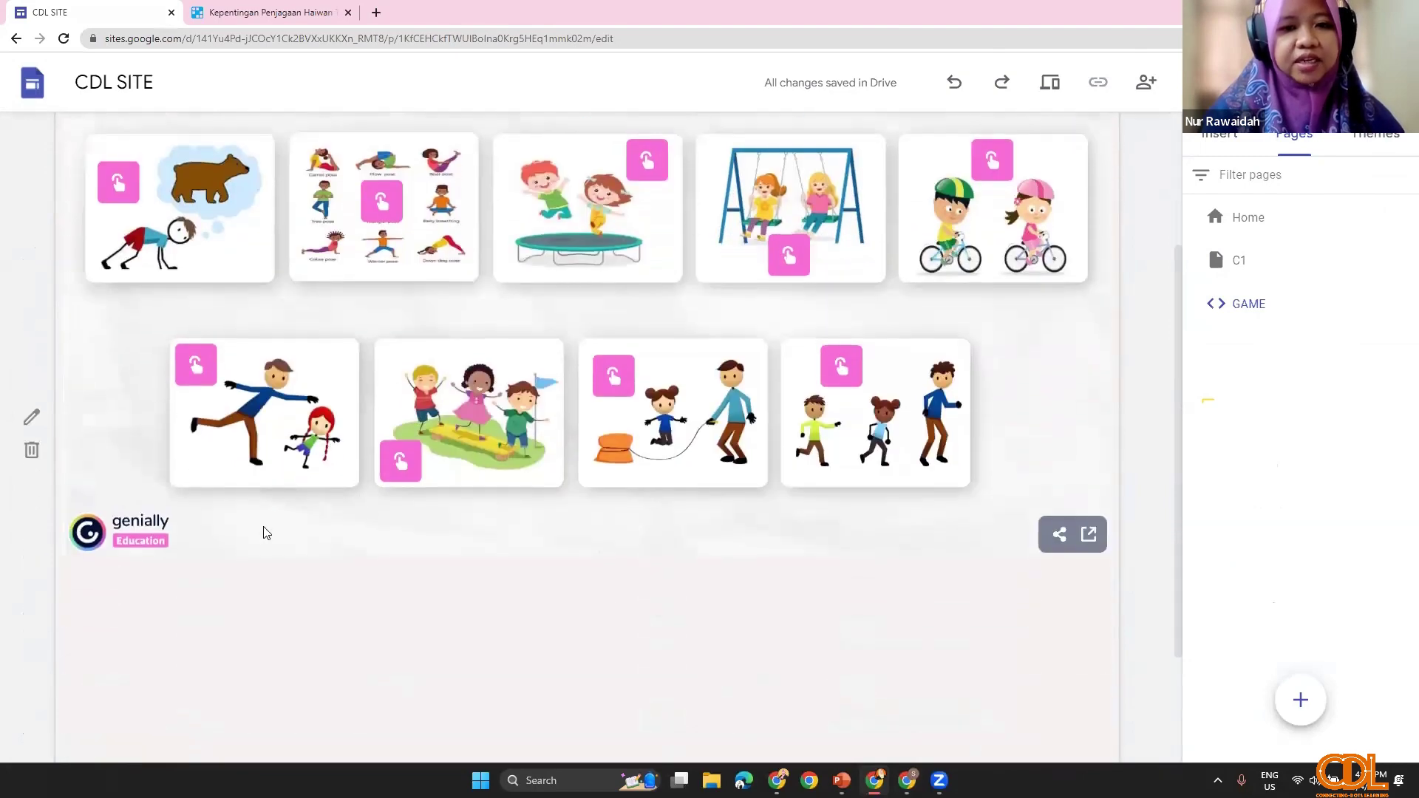
pyautogui.scroll(-1, 266, 532)
pyautogui.click(31, 406)
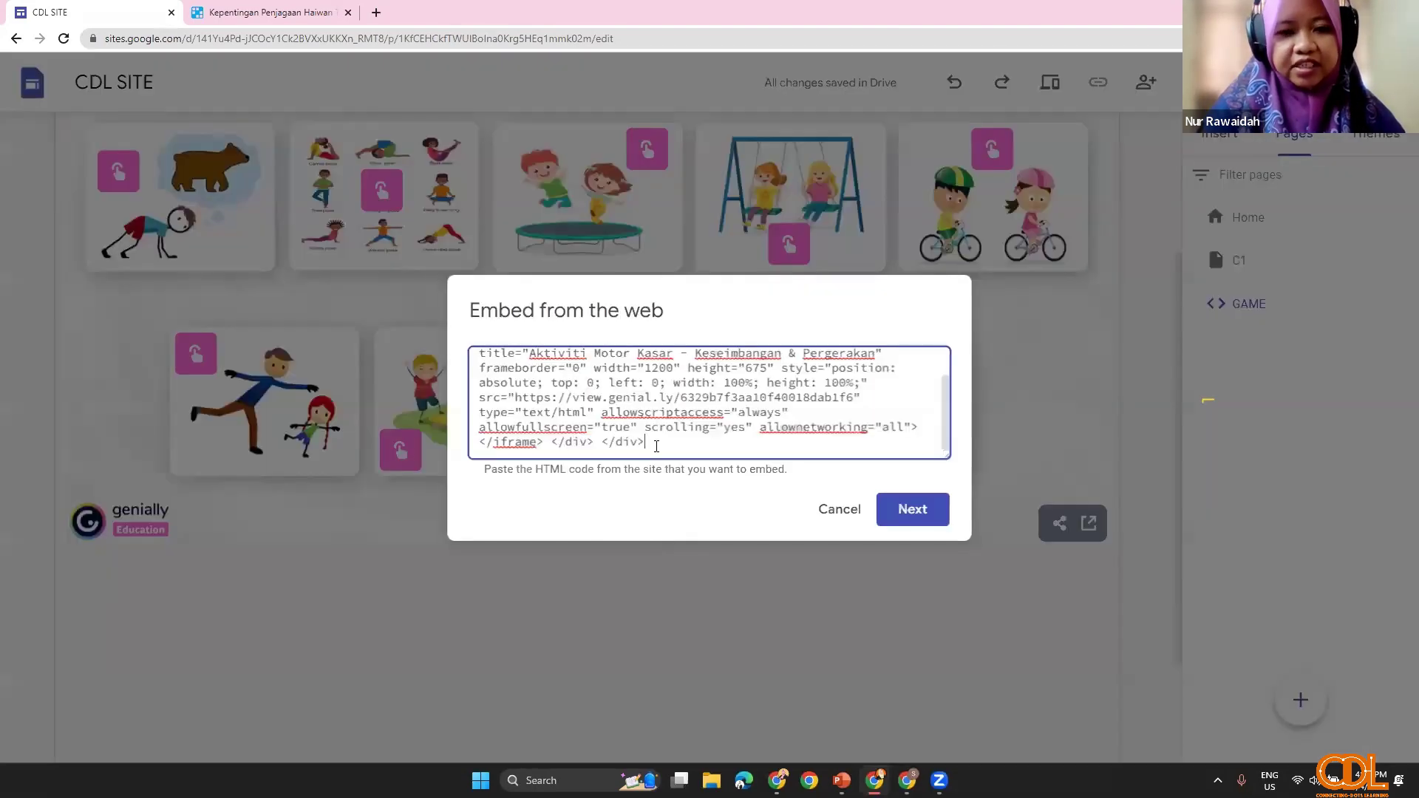
pyautogui.click(805, 577)
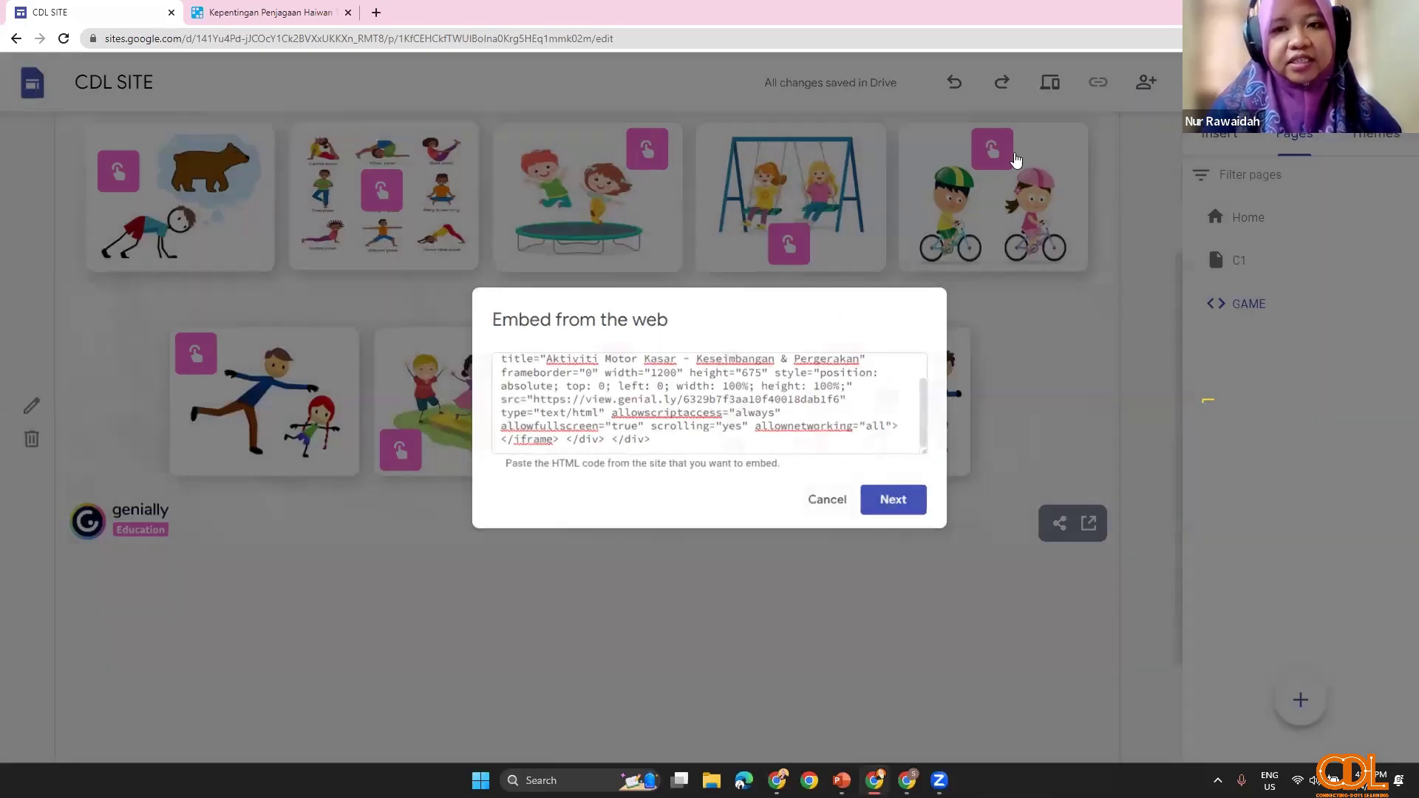
pyautogui.scroll(3, 1014, 166)
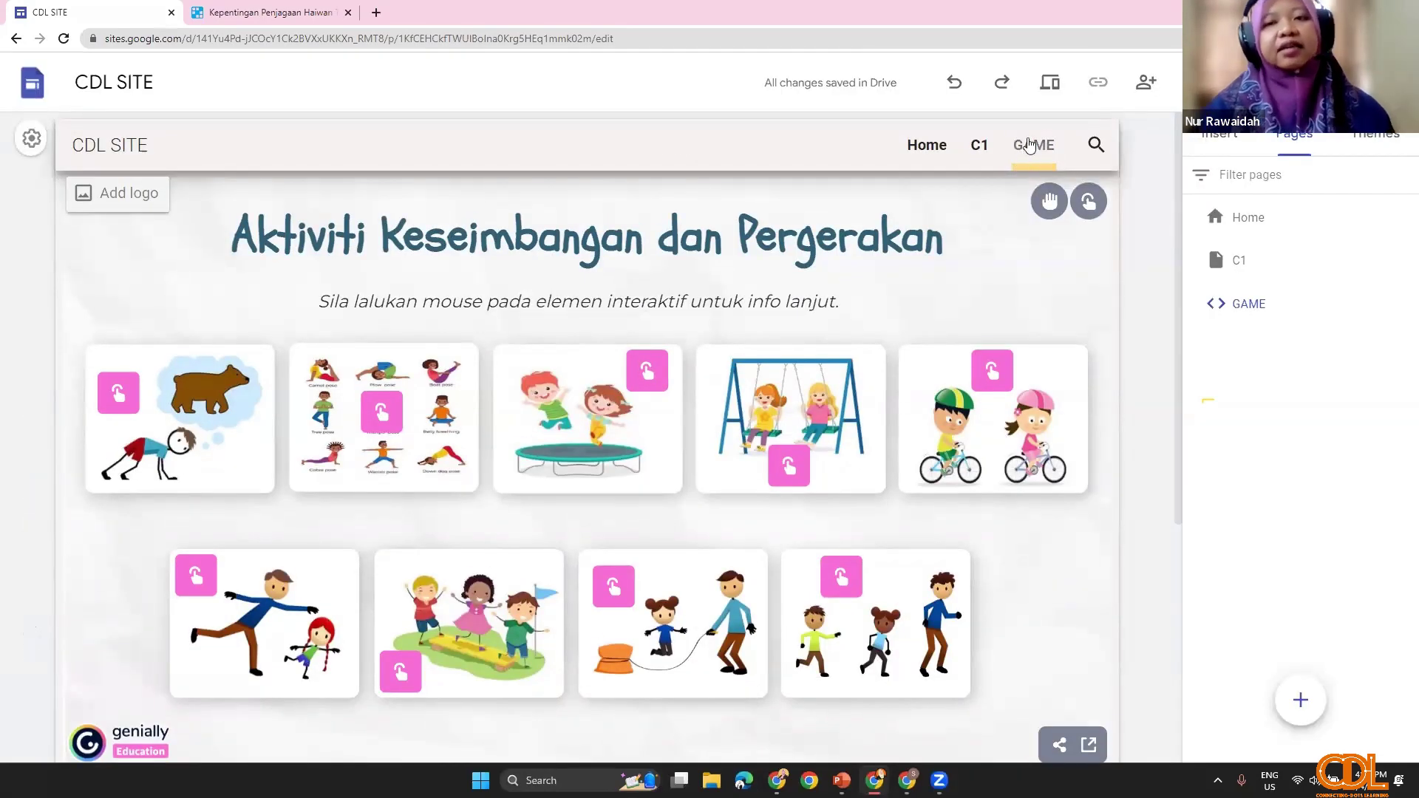
# Step: Switch back and forth between the Home and GAME pages via the navigation
pyautogui.click(940, 152)
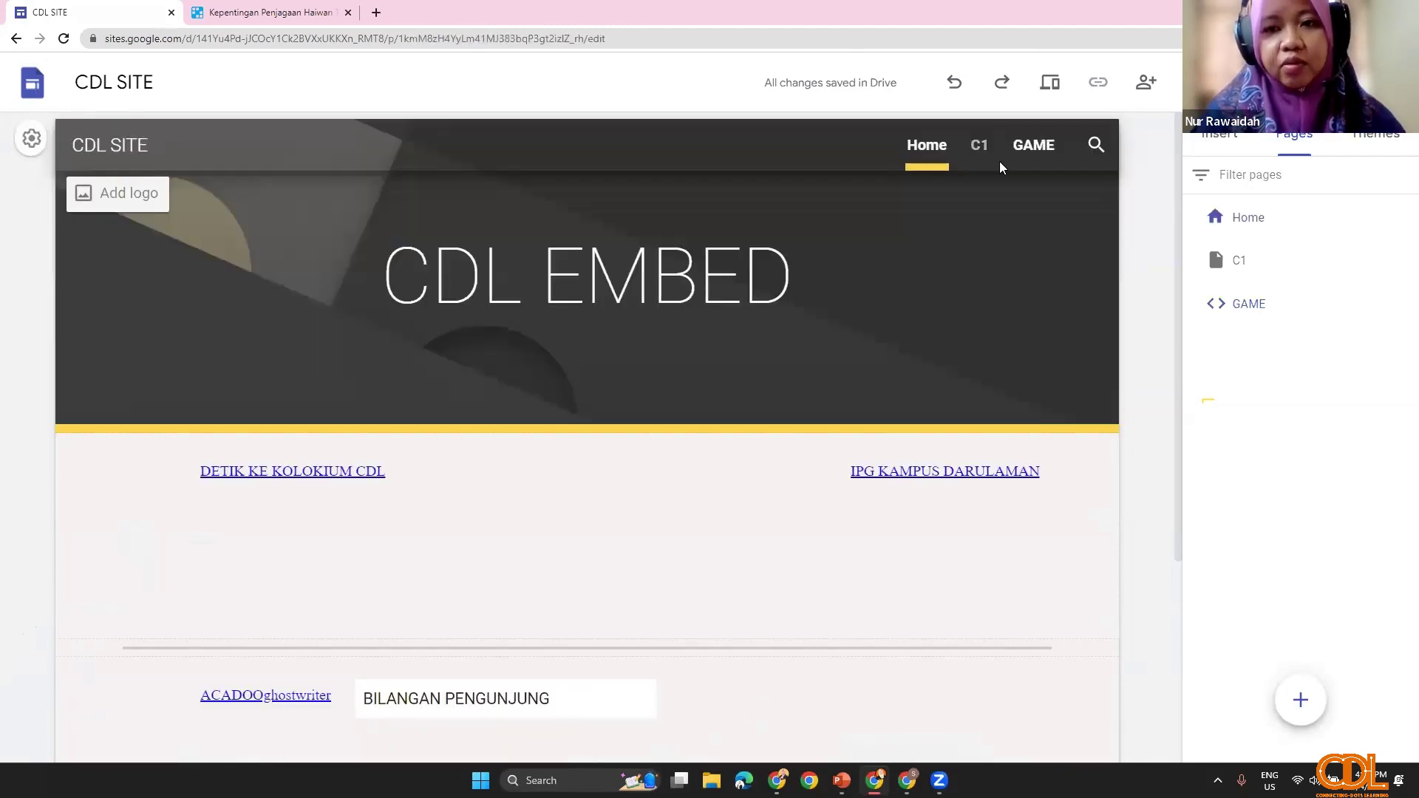
pyautogui.click(1021, 147)
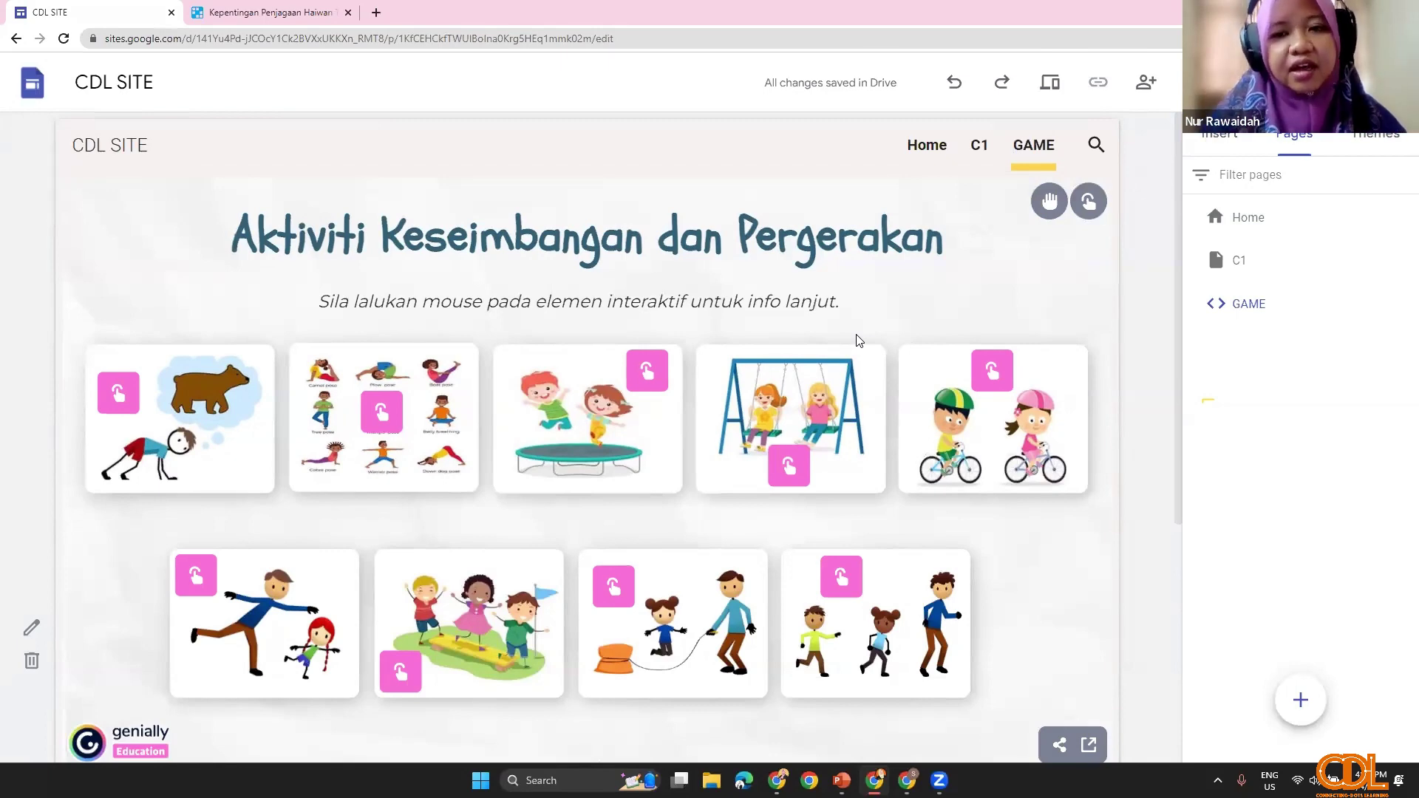
pyautogui.click(923, 151)
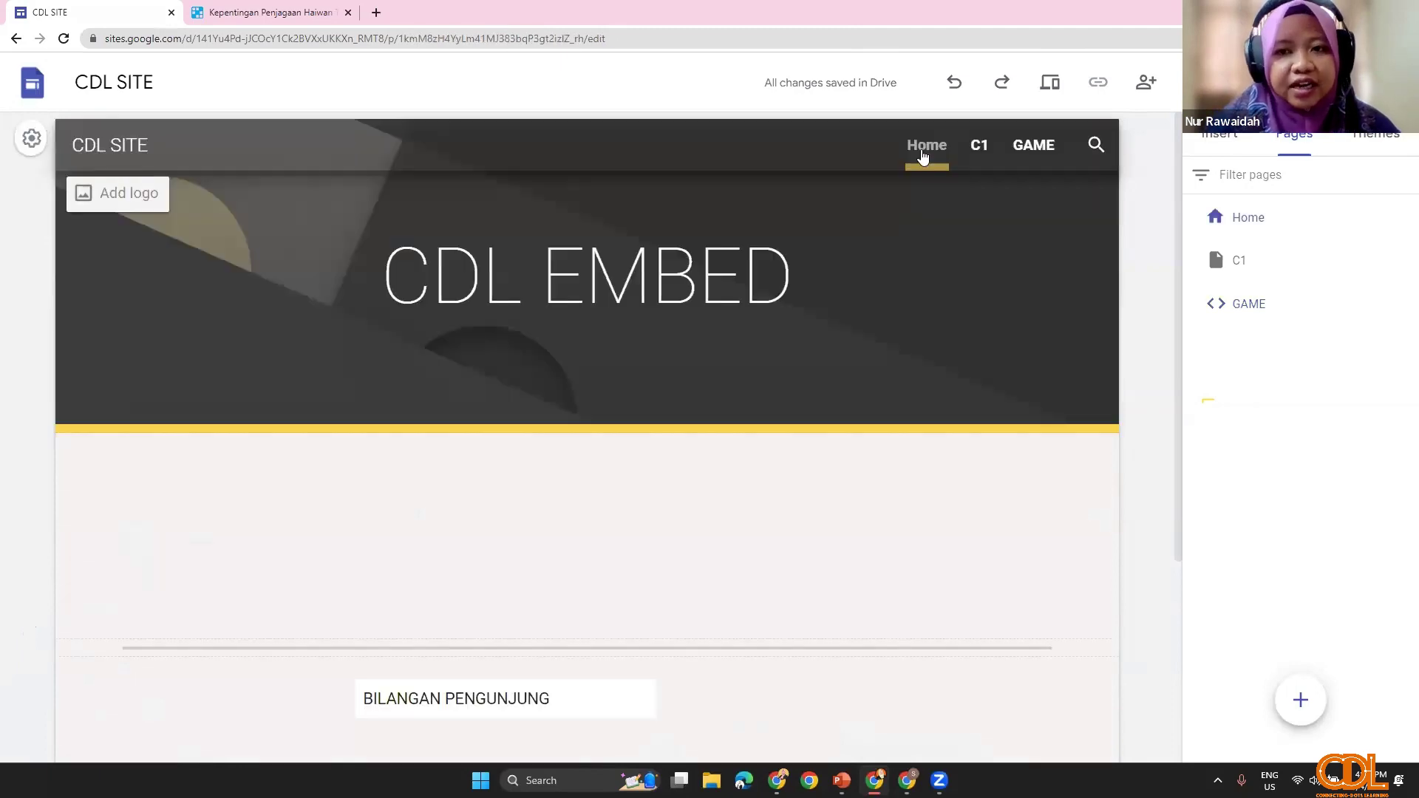
pyautogui.click(1033, 146)
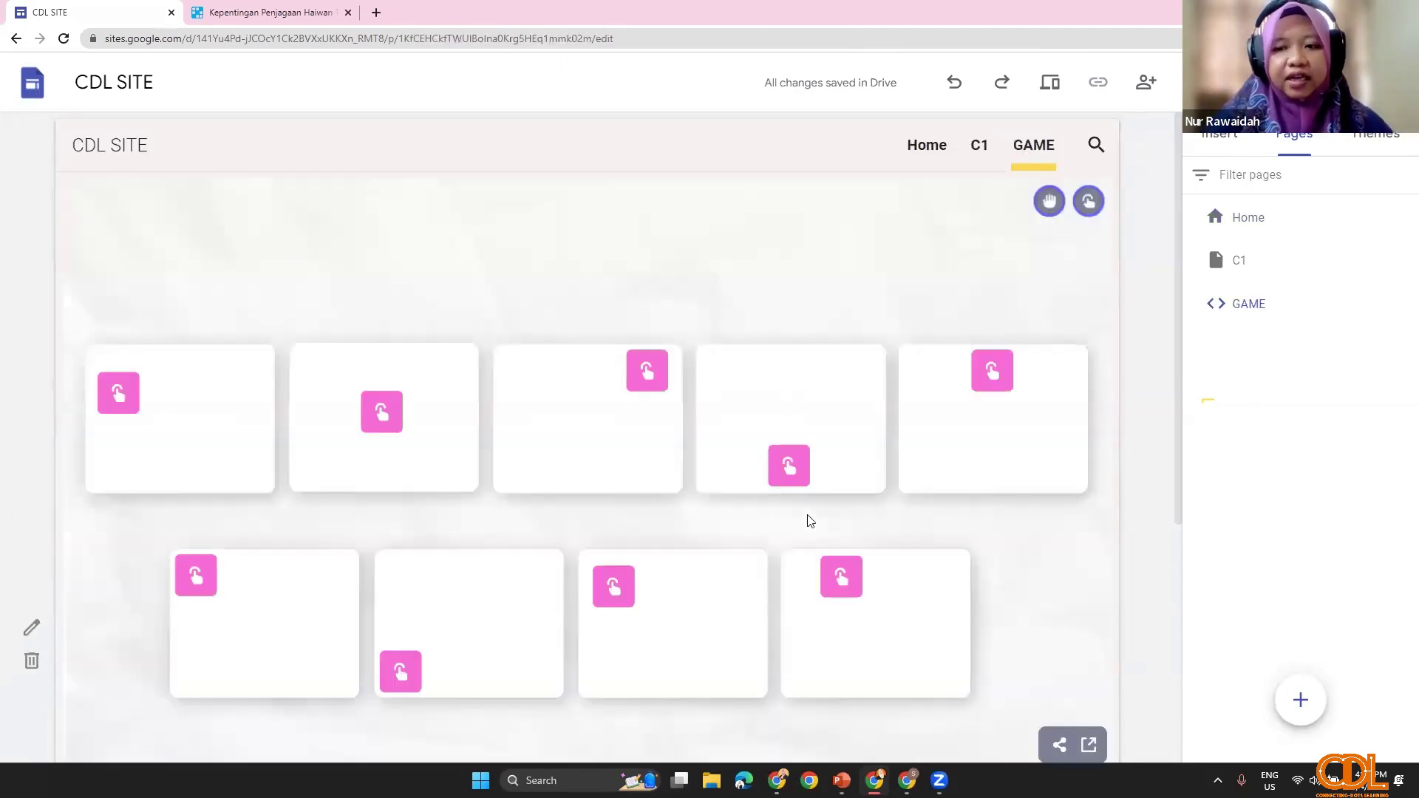
pyautogui.scroll(-2, 827, 562)
pyautogui.scroll(-3, 966, 416)
pyautogui.scroll(2, 1093, 342)
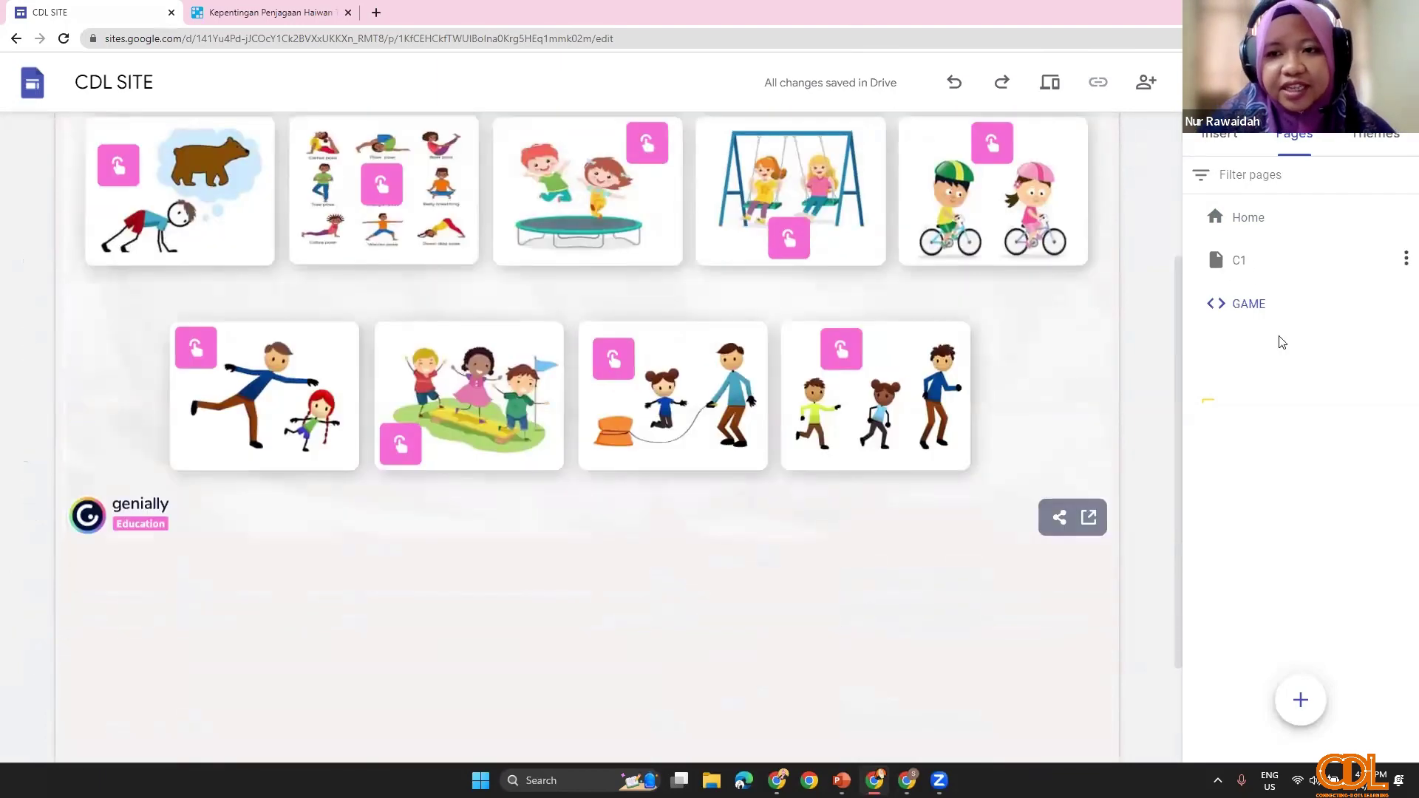
# Step: Add a new empty page named C2 after C1, then switch to the presentation
pyautogui.click(1239, 261)
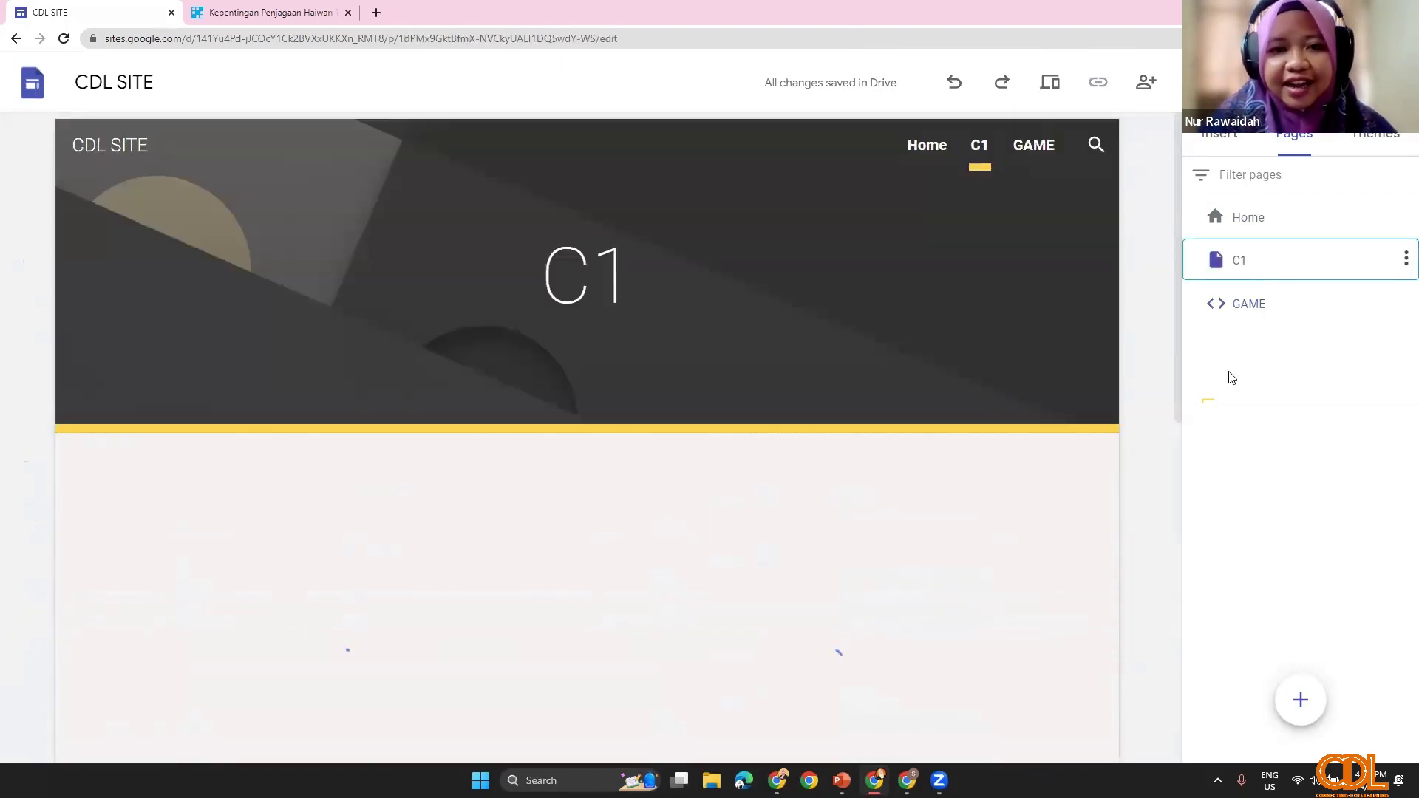
pyautogui.scroll(-8, 886, 579)
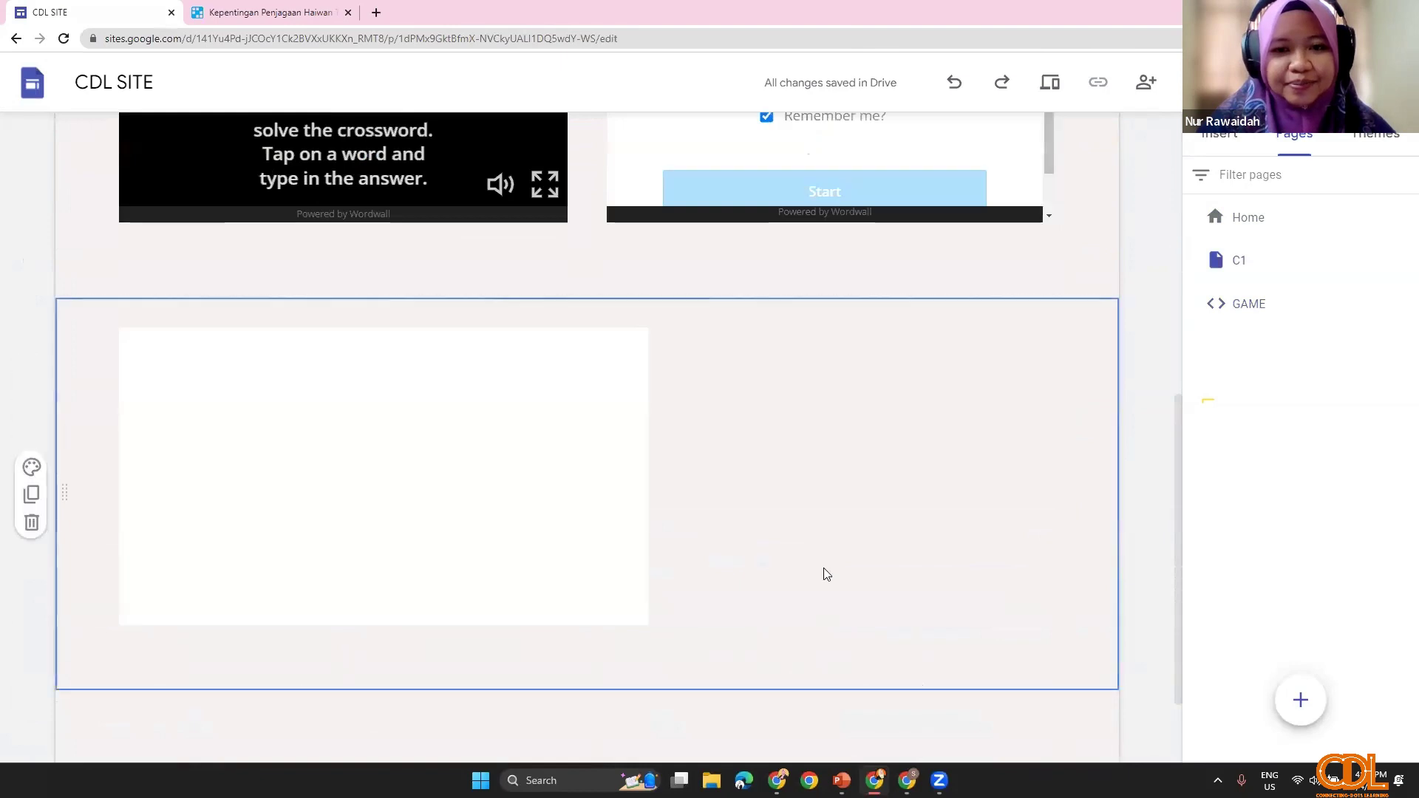
pyautogui.scroll(-2, 1071, 650)
pyautogui.moveTo(1301, 699)
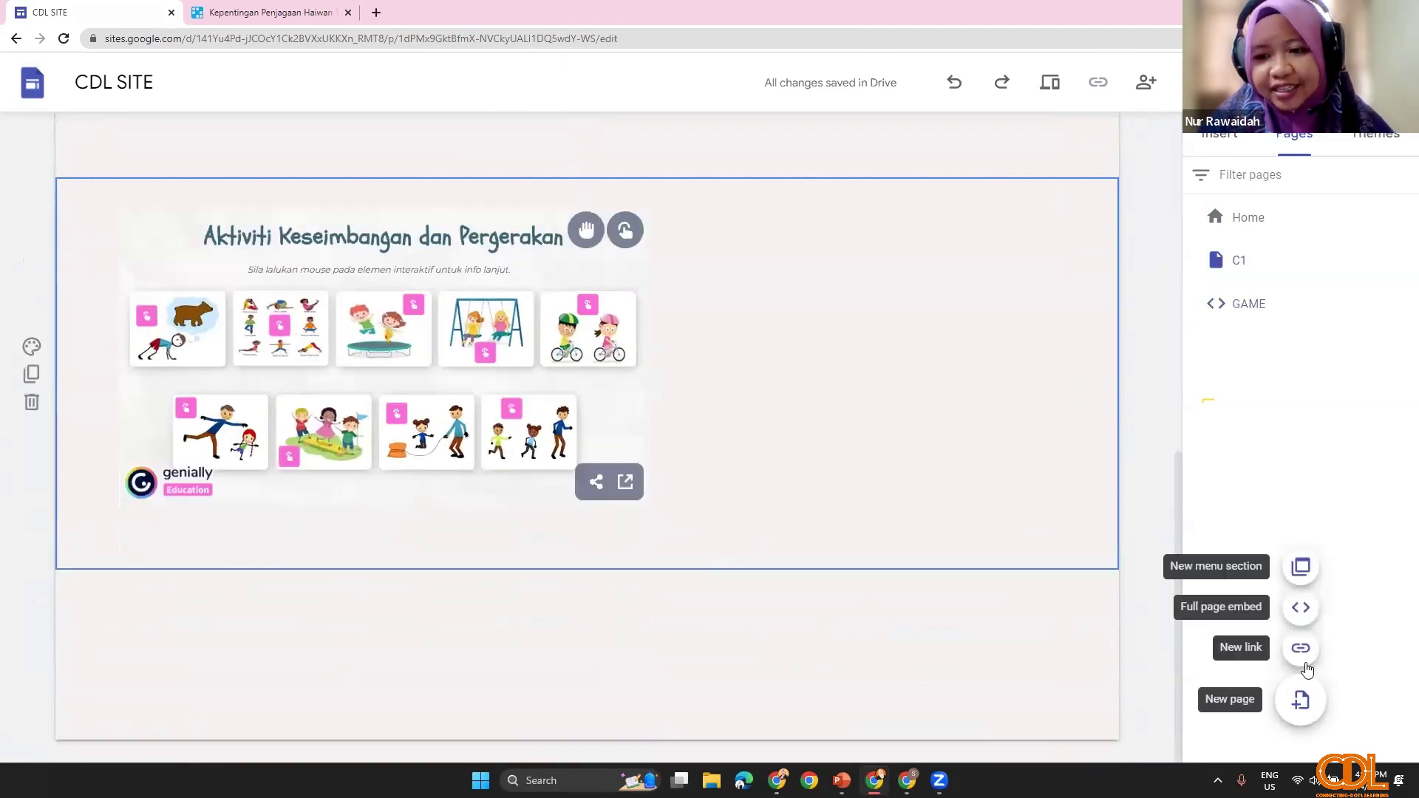
pyautogui.click(1302, 713)
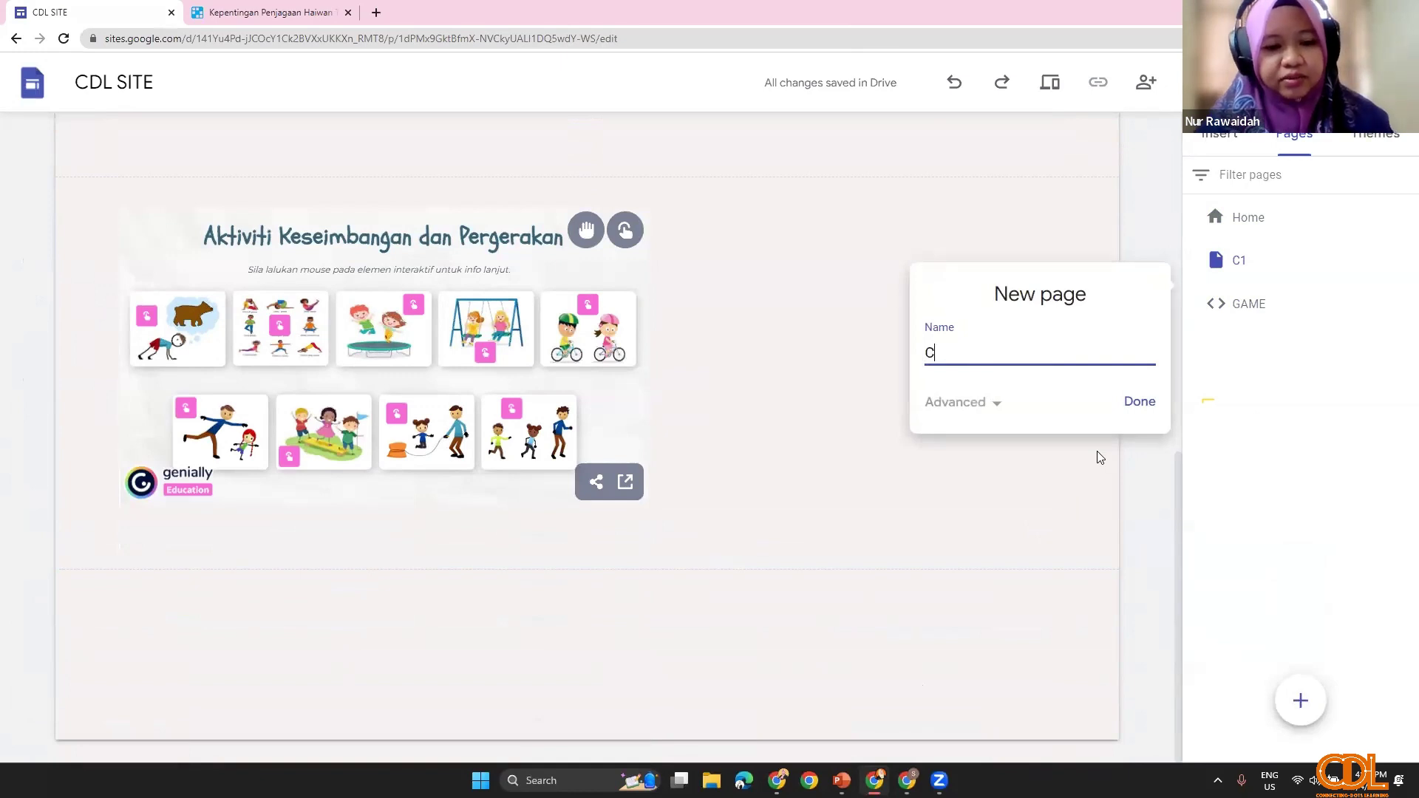
pyautogui.click(1141, 403)
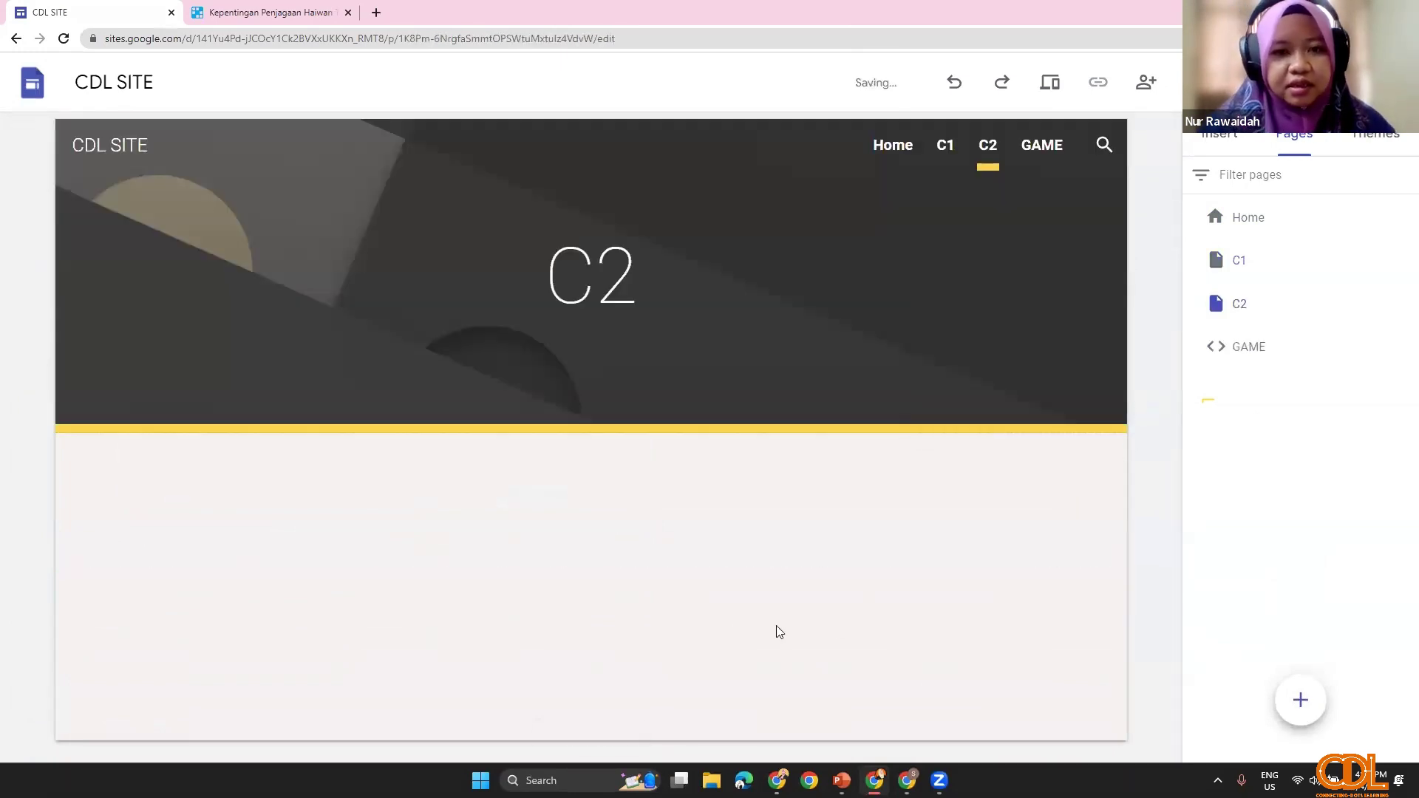
pyautogui.hotkey('alt', 'Tab')
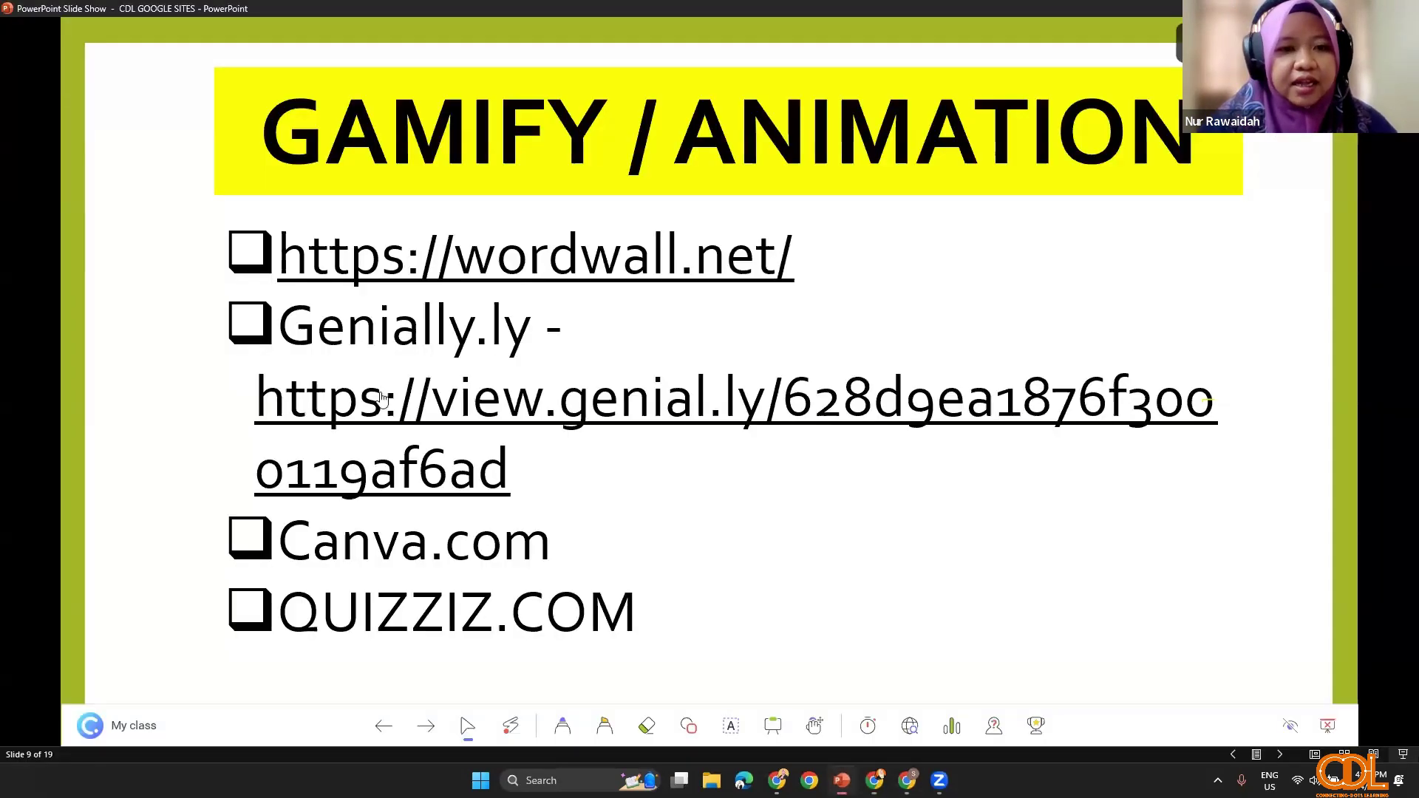
# Step: Step to slide 10 and back to the GAMIFY / ANIMATION slide, then return to CDL SITE
pyautogui.click(763, 602)
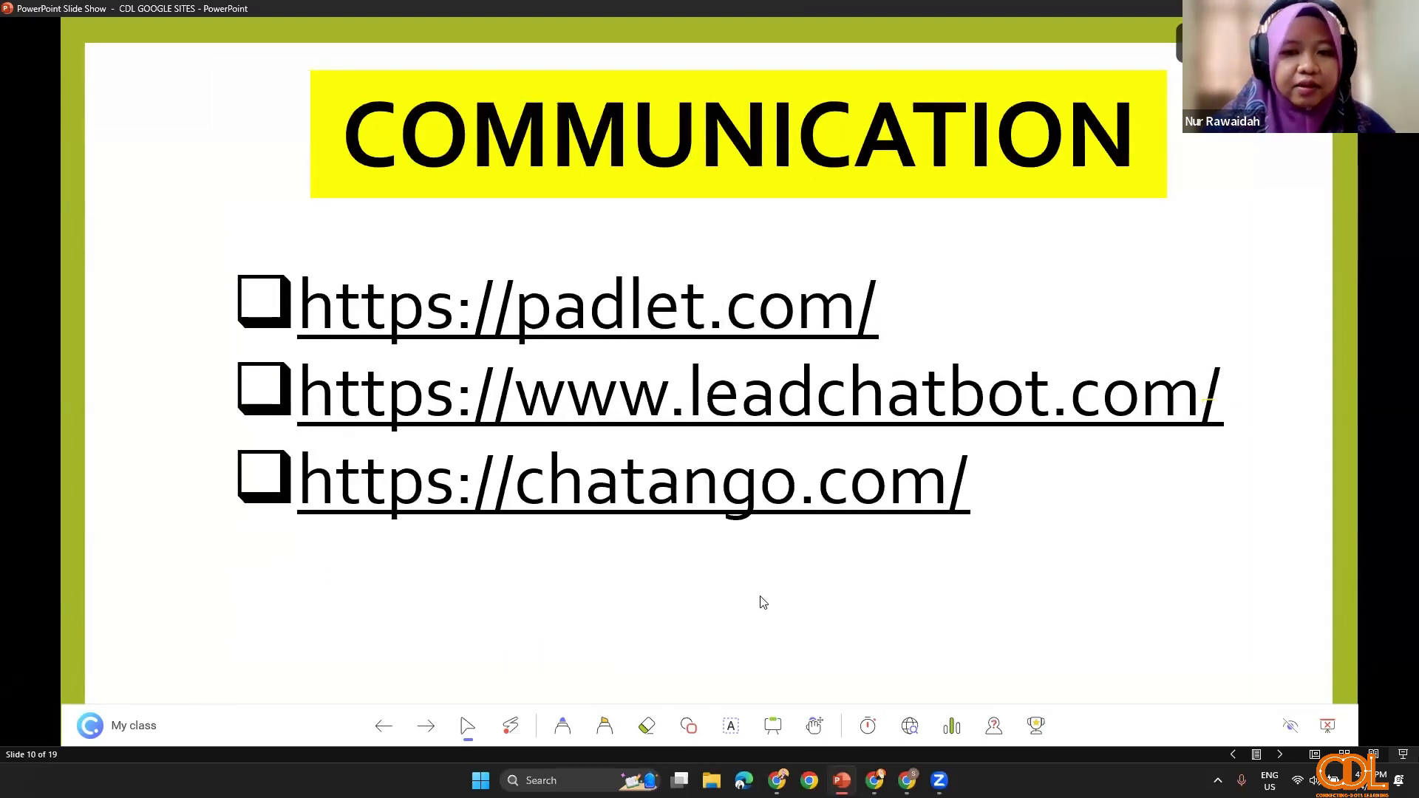
pyautogui.click(1230, 755)
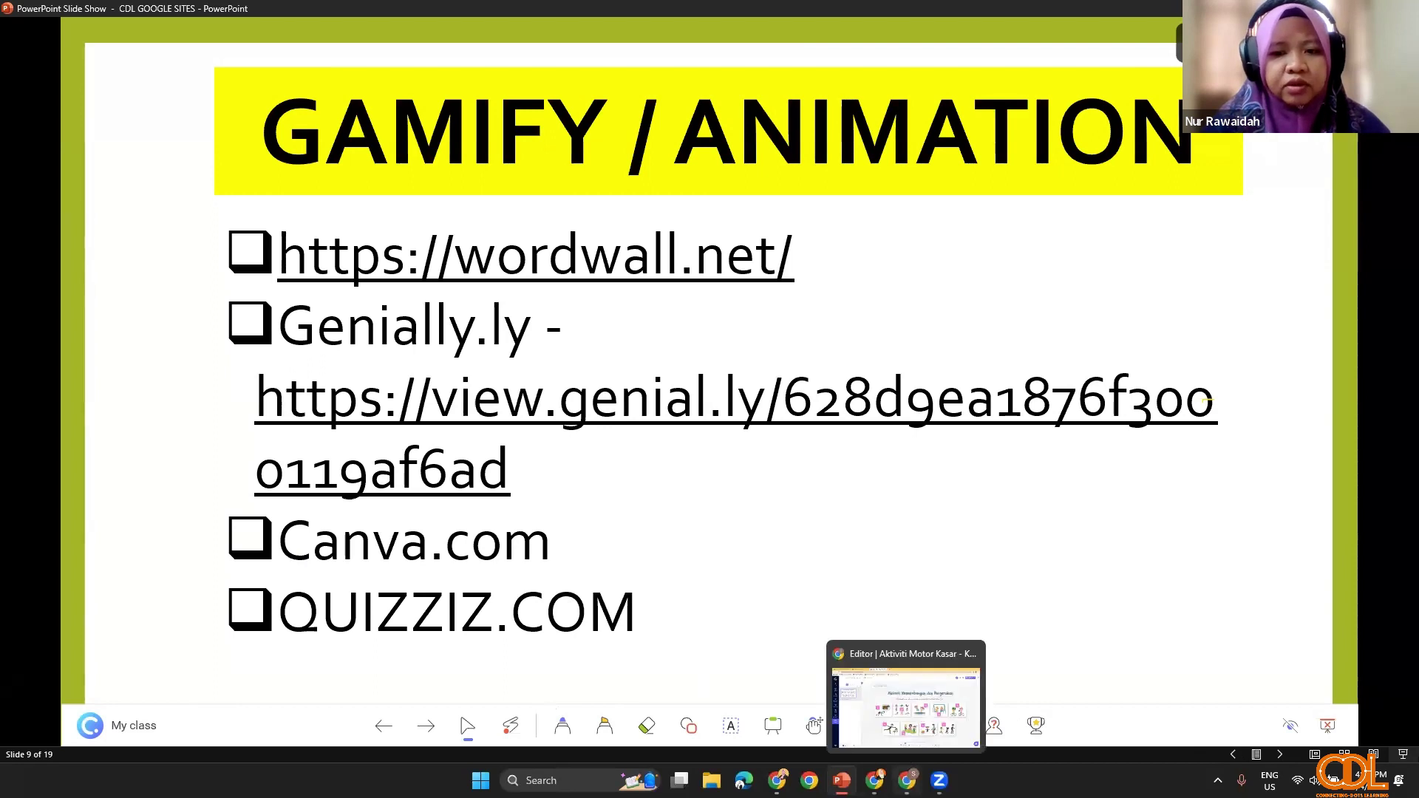
pyautogui.click(874, 780)
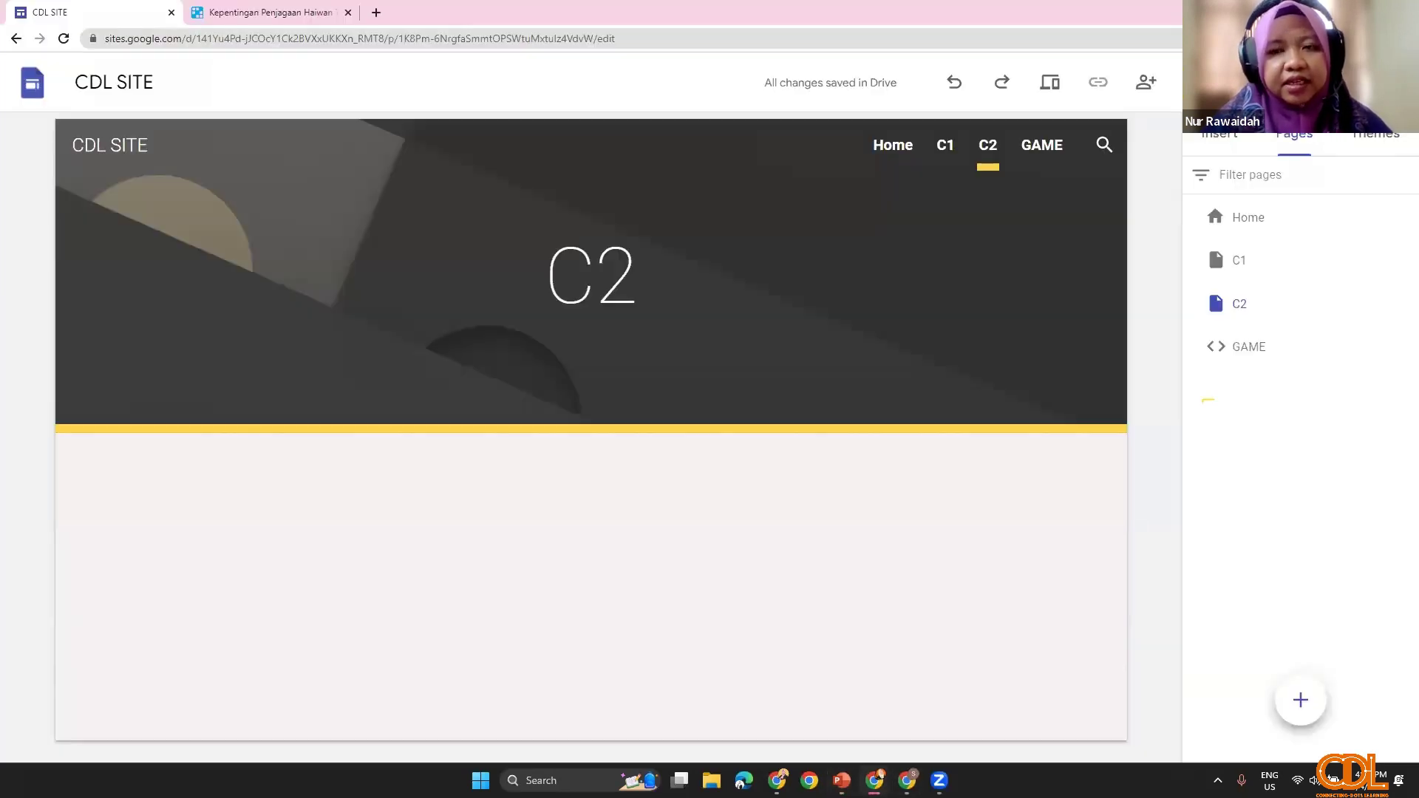
# Step: Close the Wordwall activity tab and go to canva.com in a new tab
pyautogui.click(348, 13)
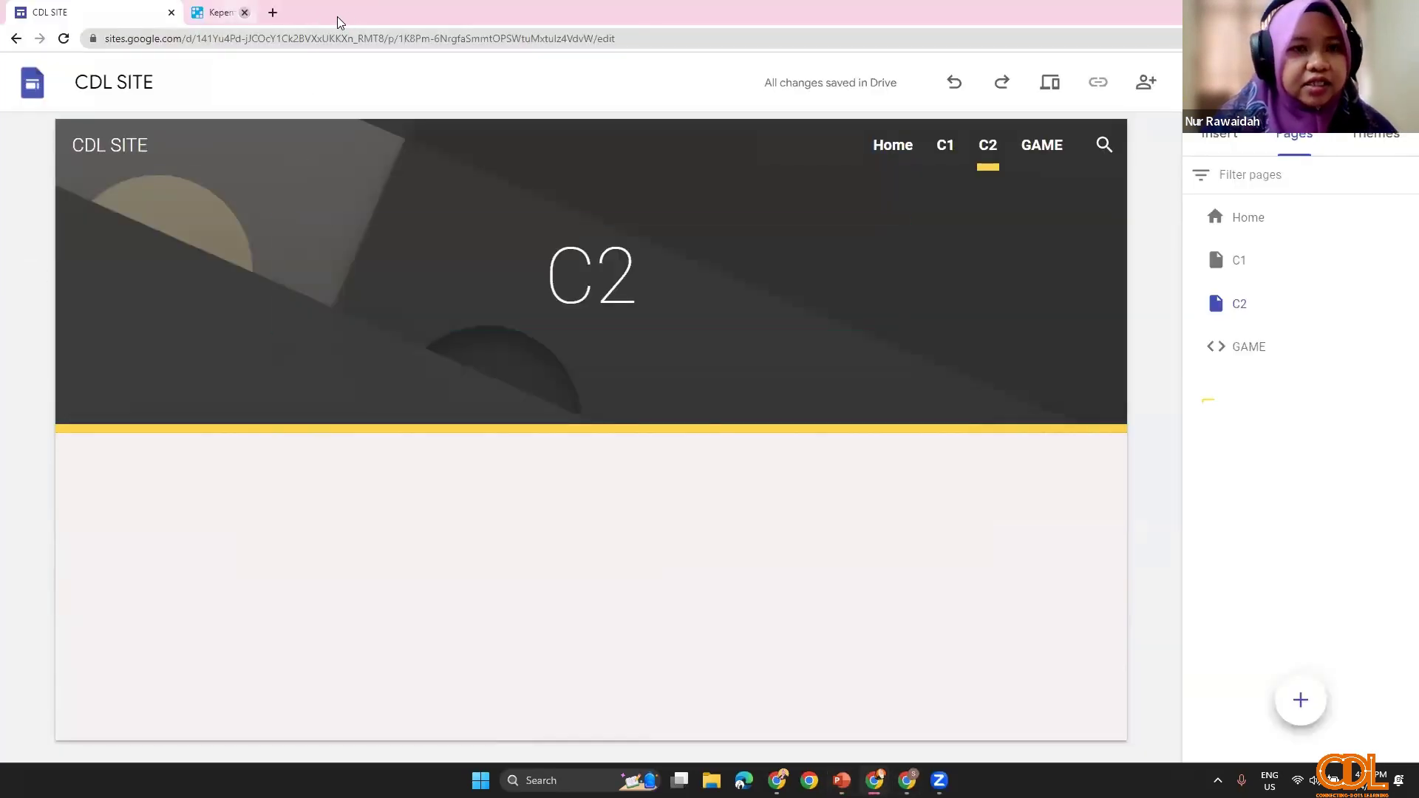
pyautogui.click(200, 13)
pyautogui.write('C')
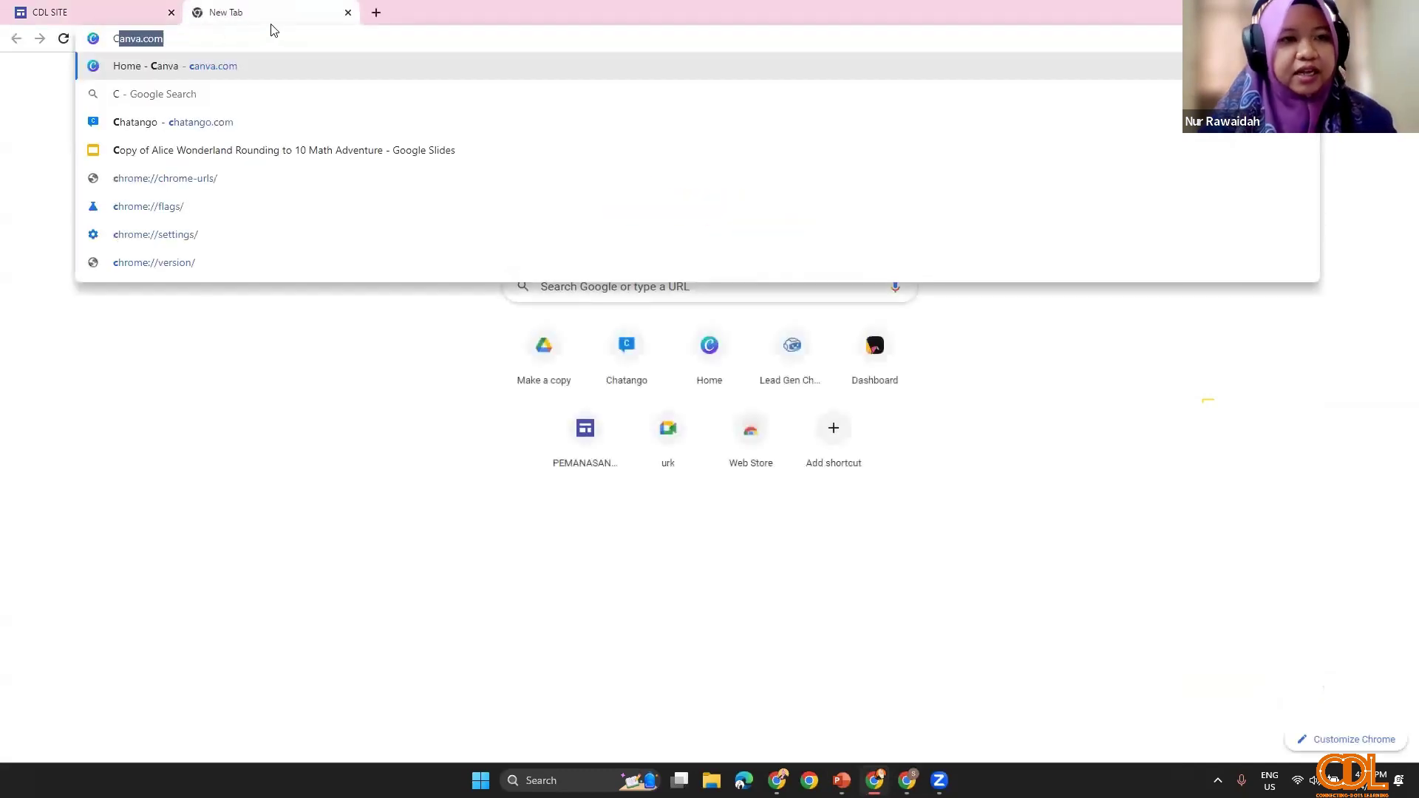
pyautogui.press('Return')
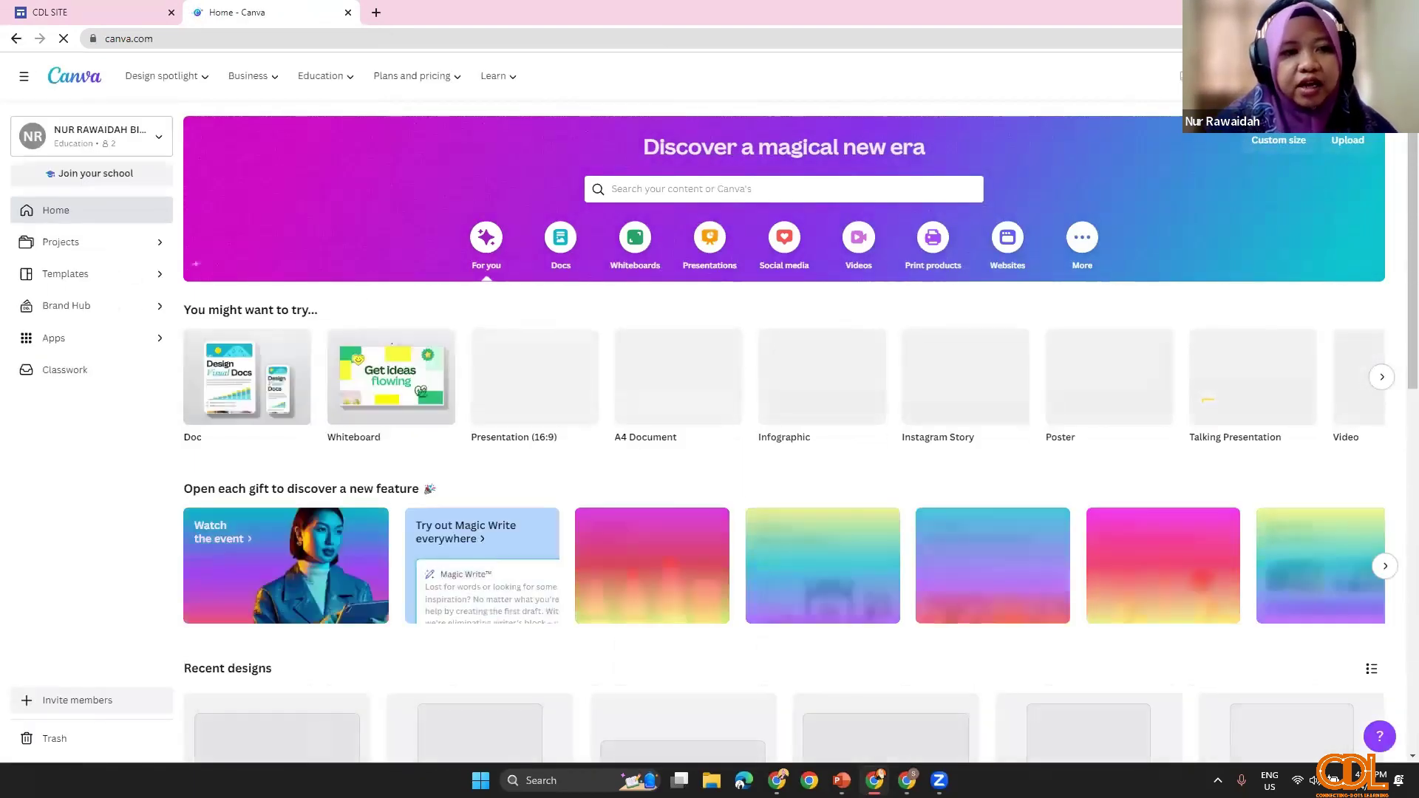
# Step: Open the Purple And Black Neon design from Canva Projects for editing
pyautogui.click(83, 244)
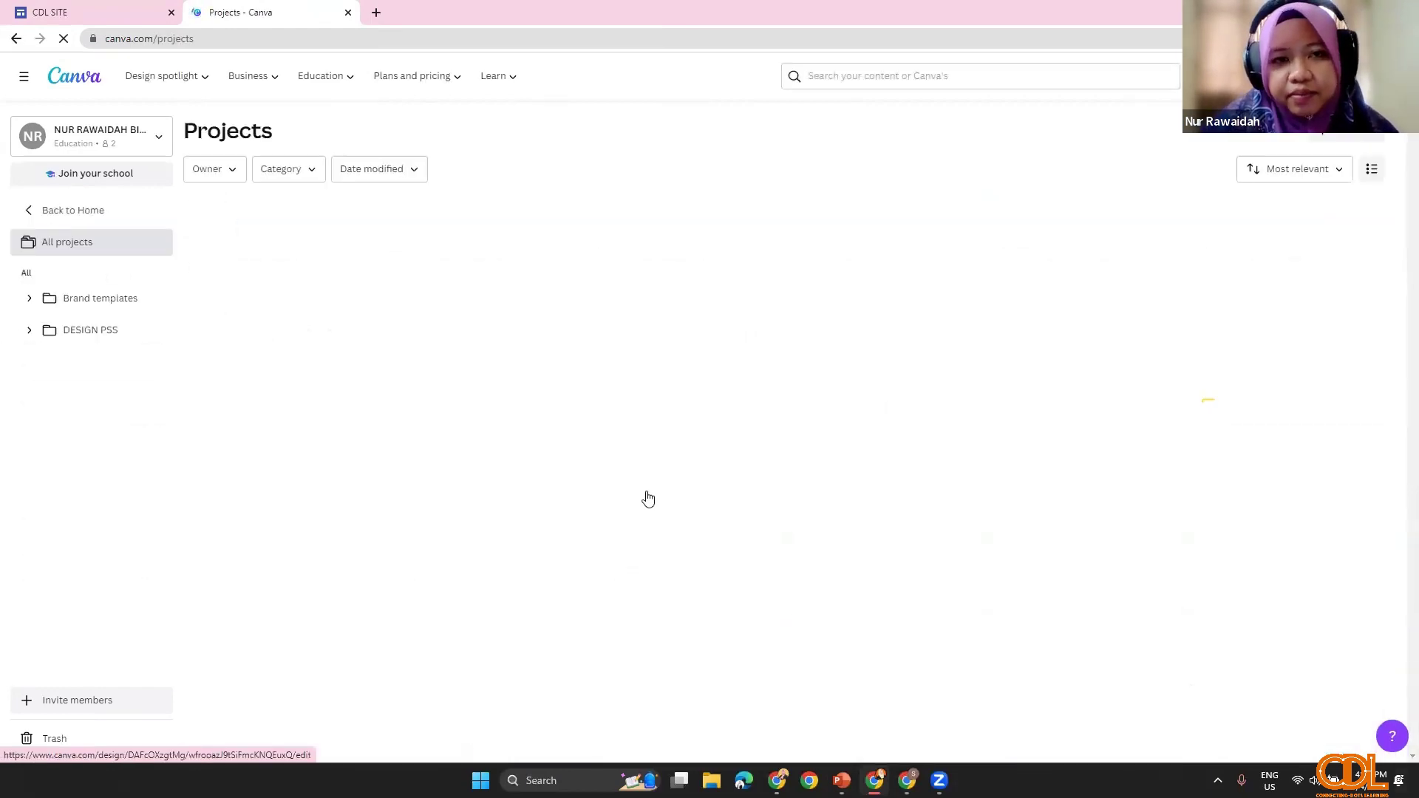
pyautogui.scroll(-4, 681, 636)
pyautogui.scroll(-8, 602, 544)
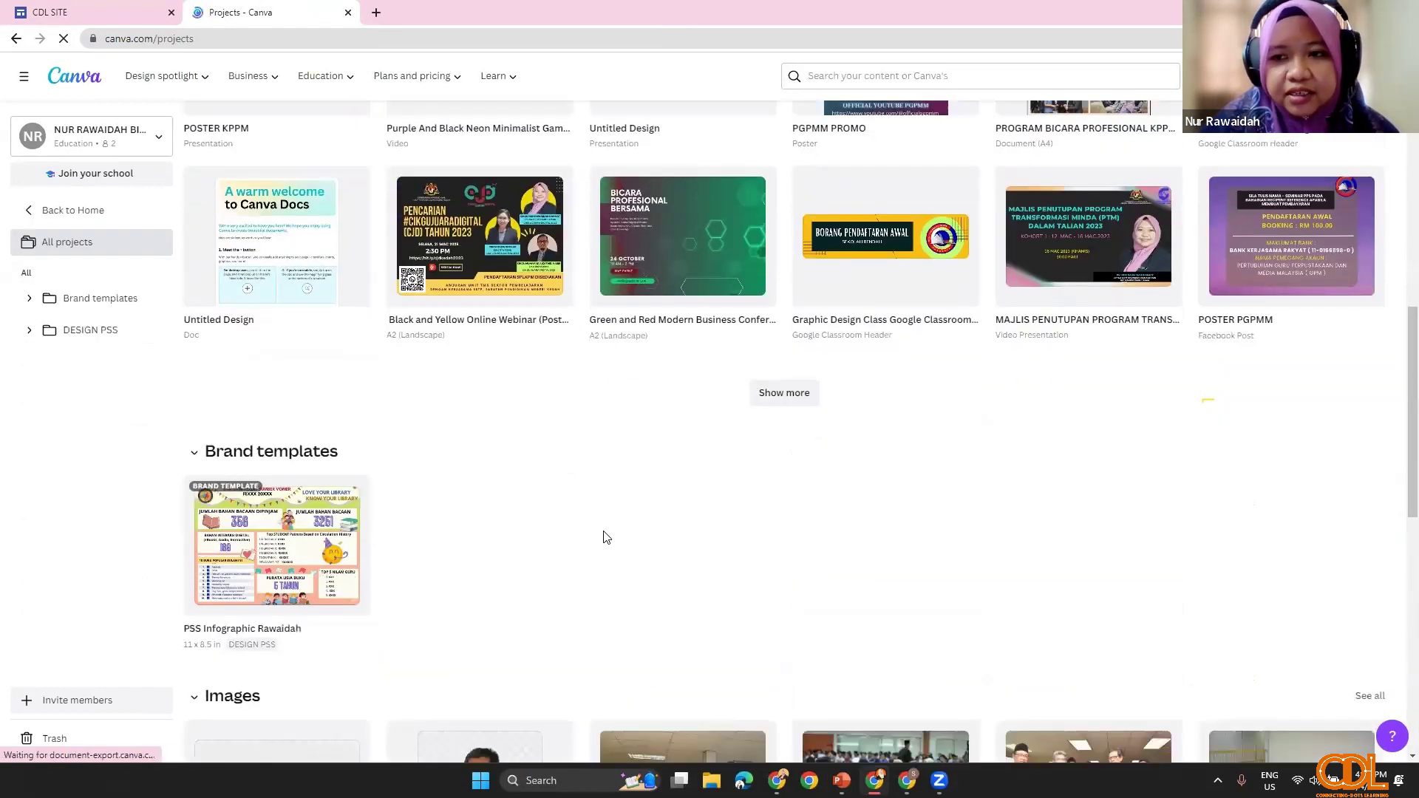
pyautogui.scroll(1, 597, 539)
pyautogui.scroll(10, 597, 545)
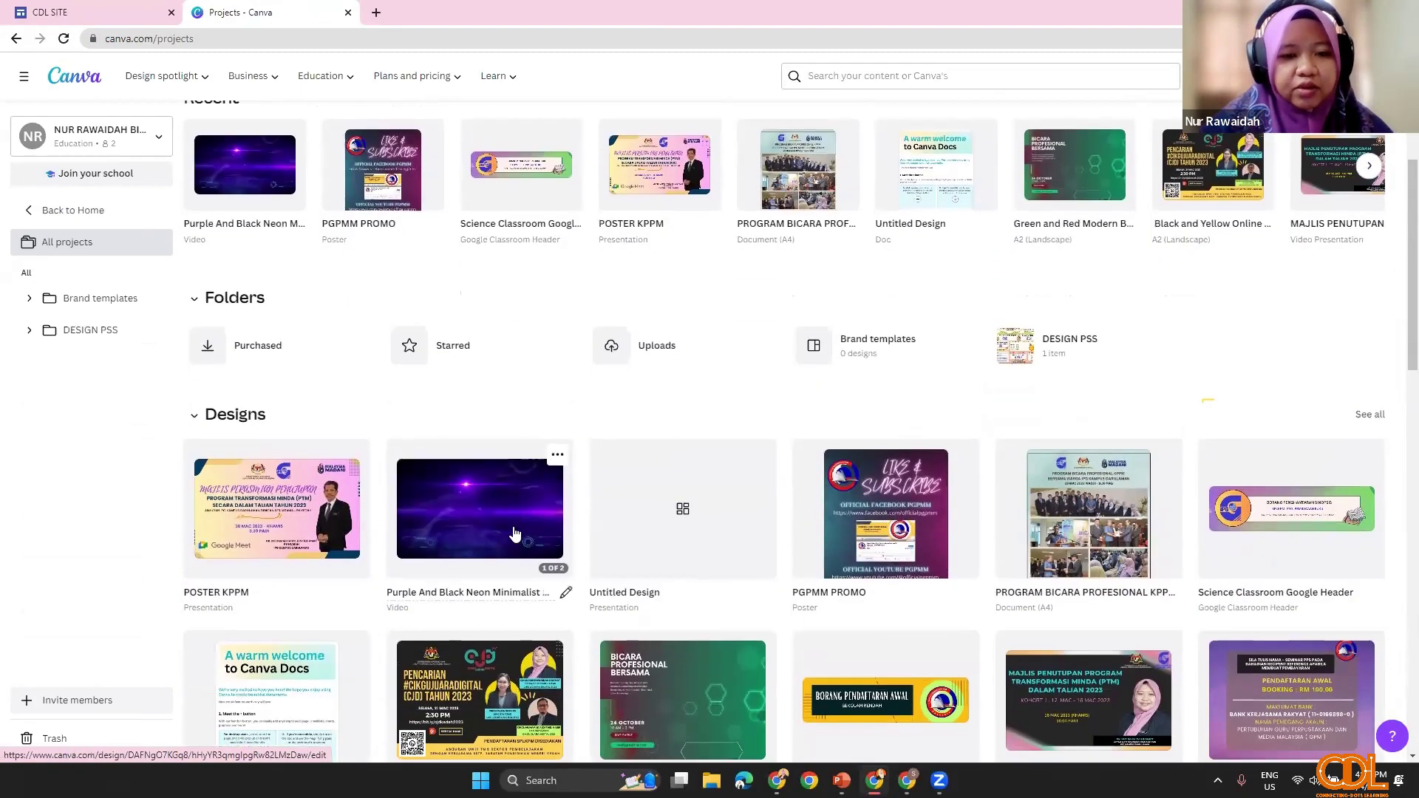
pyautogui.click(515, 534)
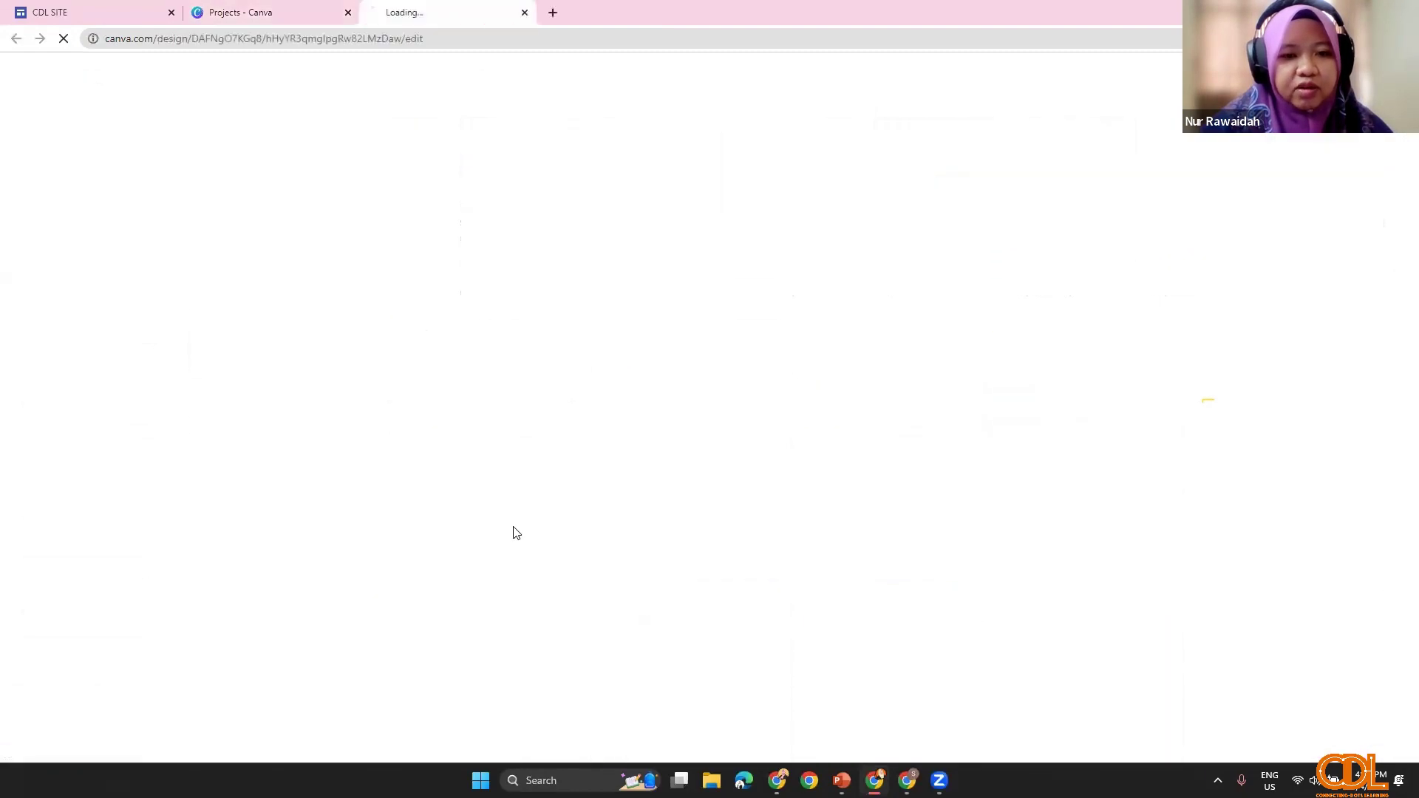
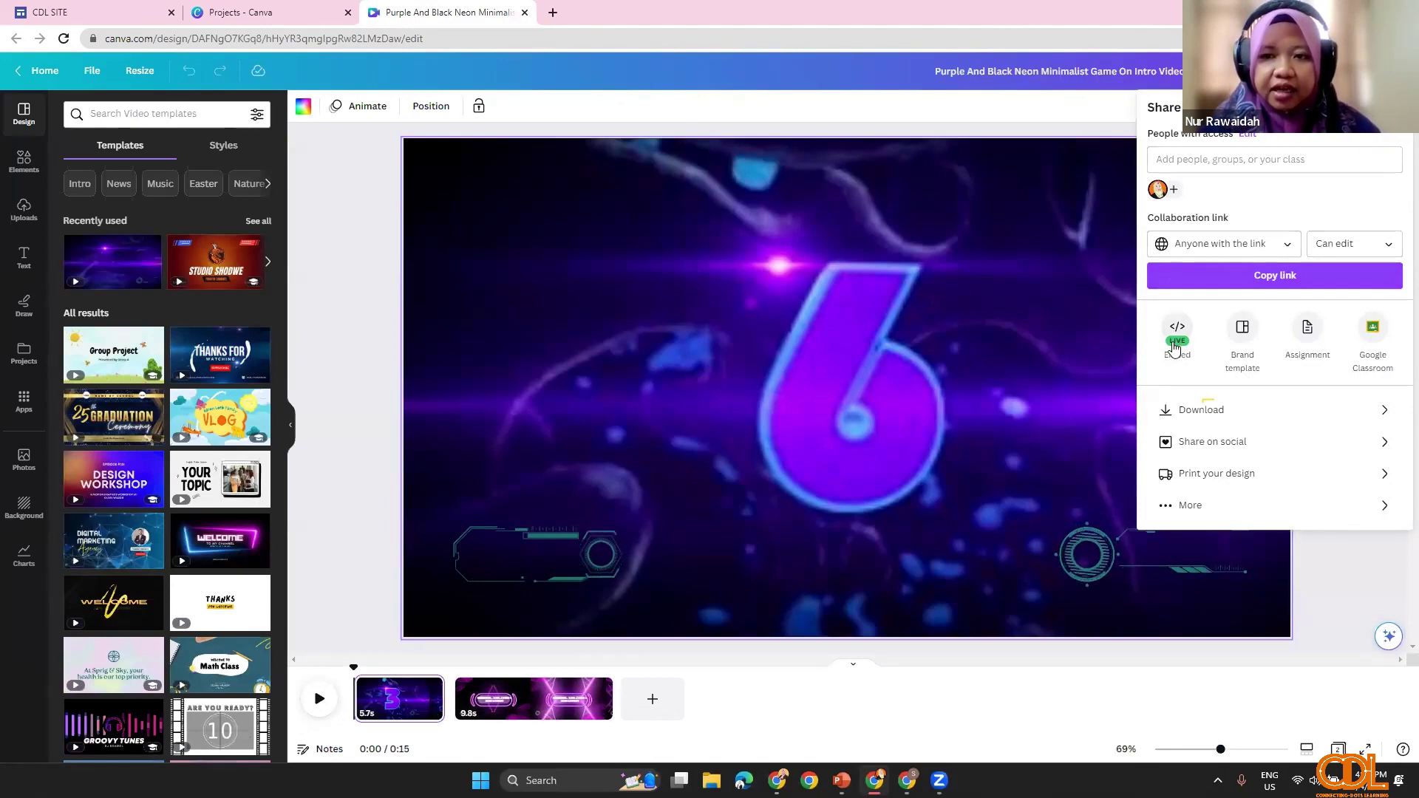
# Step: Copy the Canva neon intro video's HTML embed code and return to the CDL SITE editor
pyautogui.click(1177, 340)
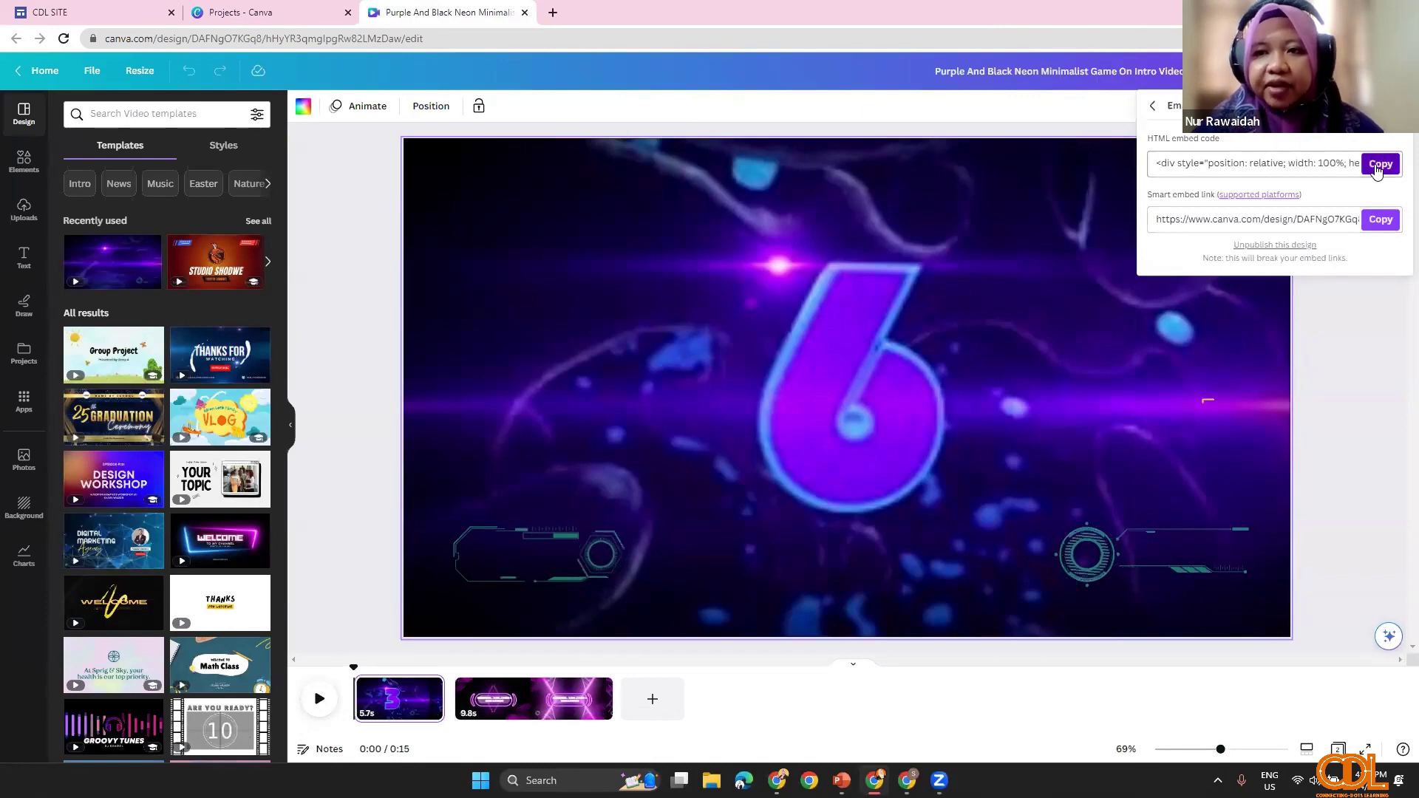
pyautogui.click(1376, 166)
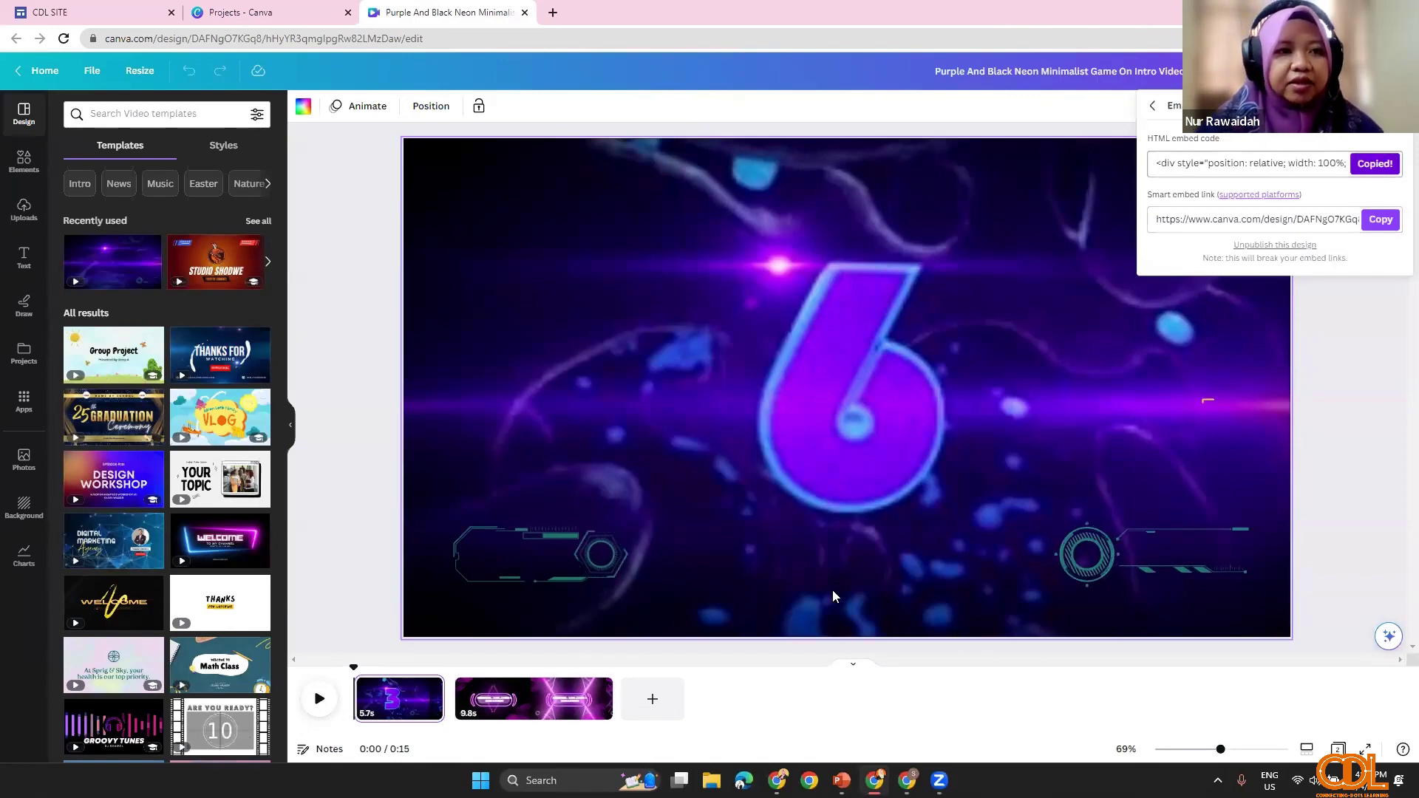
pyautogui.click(81, 9)
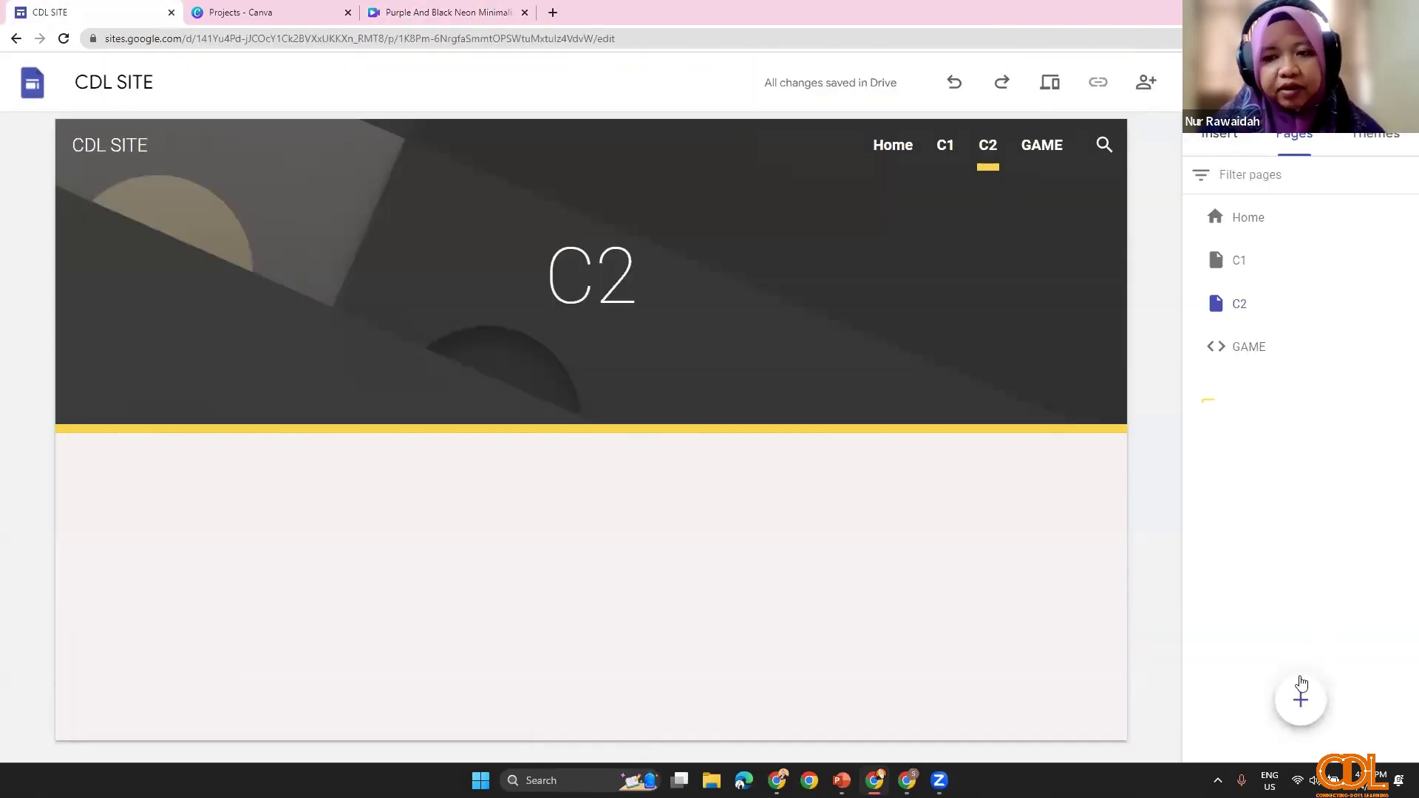
# Step: Create a new full-page embed page named VIDEO
pyautogui.moveTo(1304, 708)
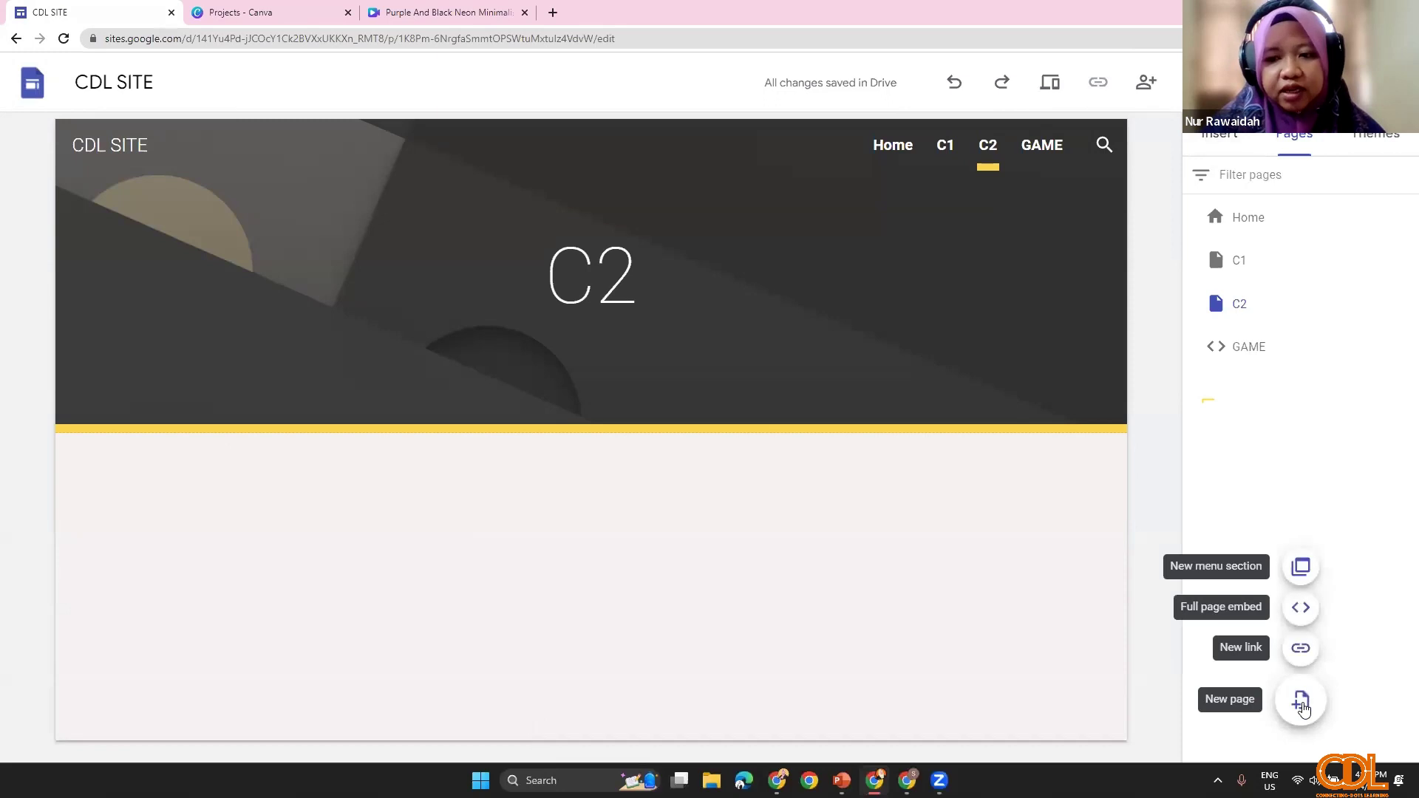
pyautogui.click(1301, 608)
pyautogui.write('VUD')
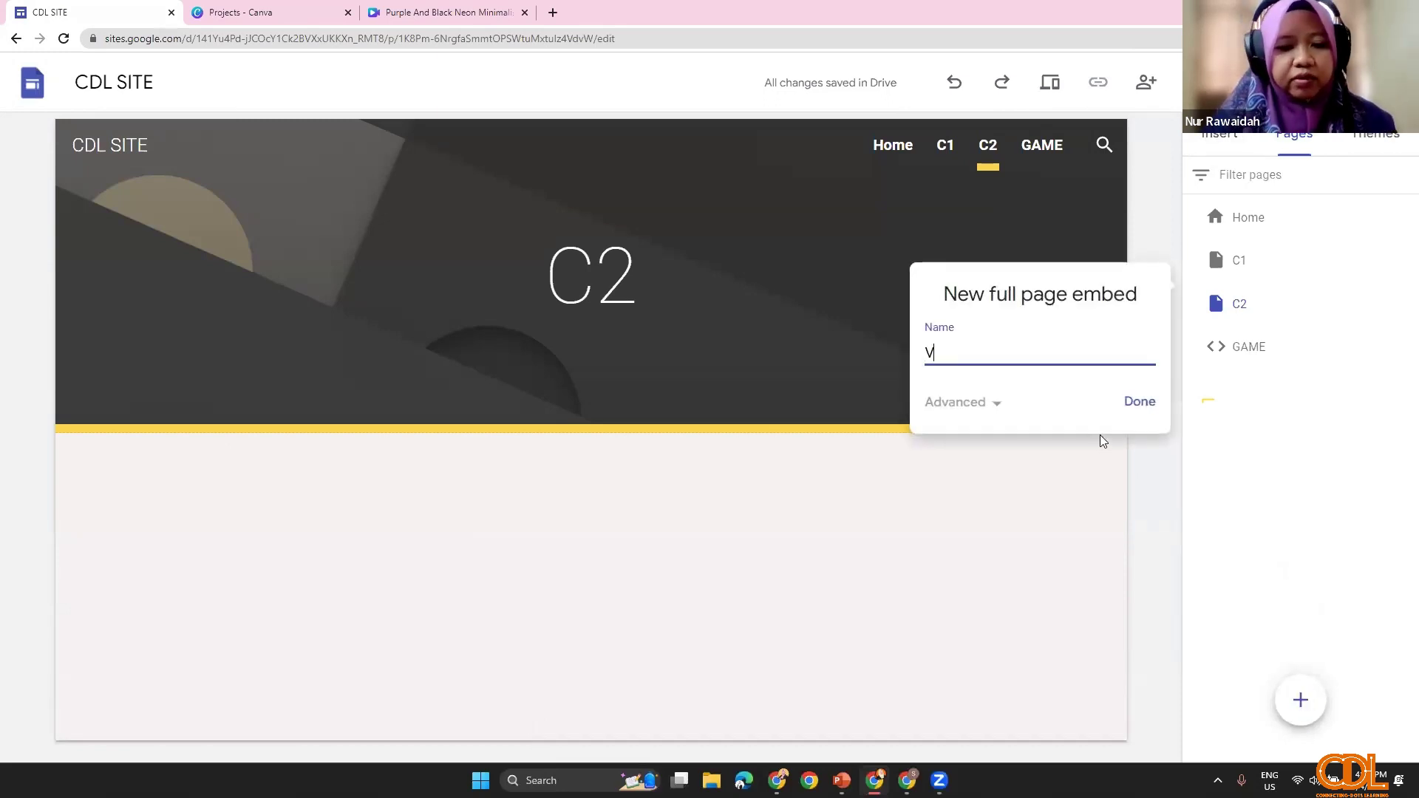
pyautogui.press('BackSpace')
pyautogui.press('BackSpace')
pyautogui.write('IDEO')
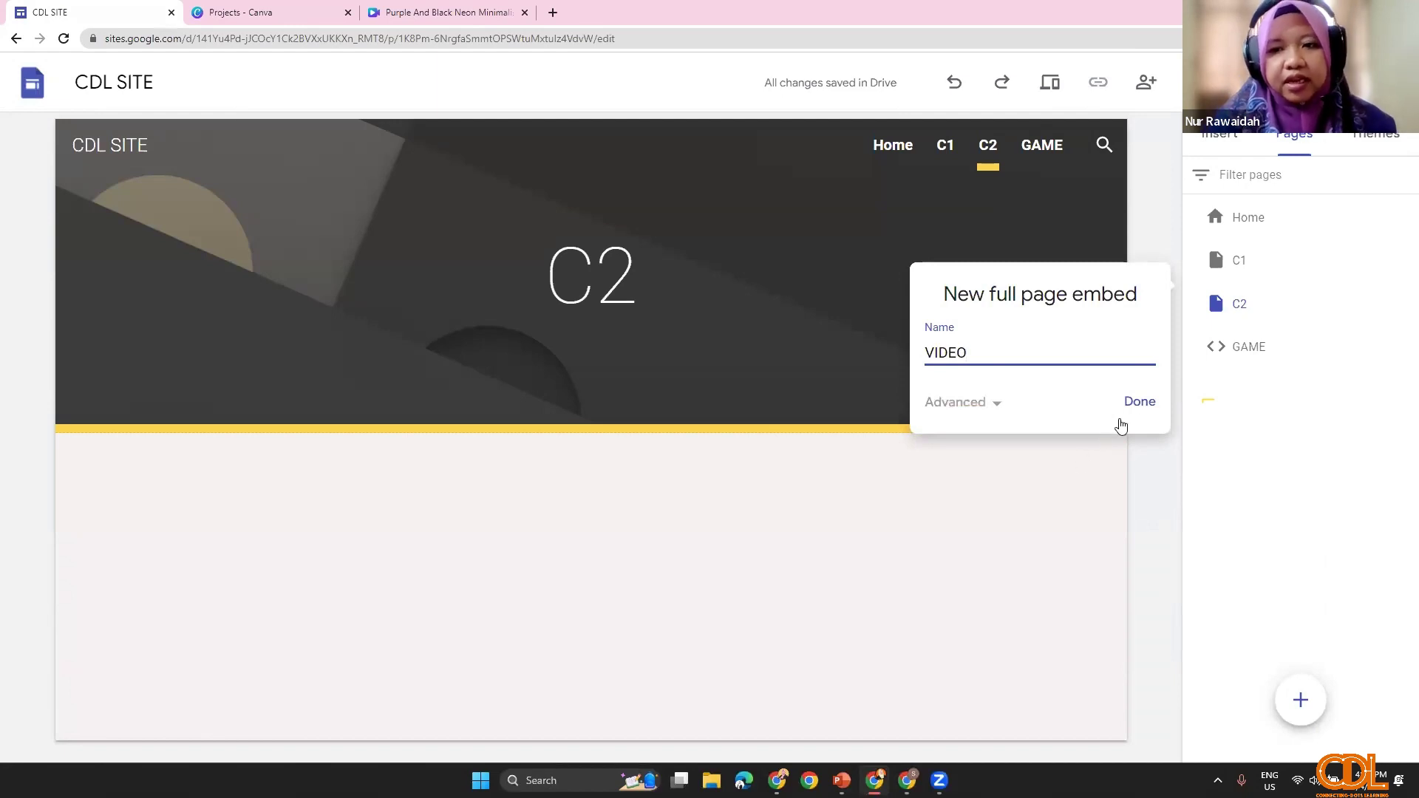
pyautogui.click(1138, 418)
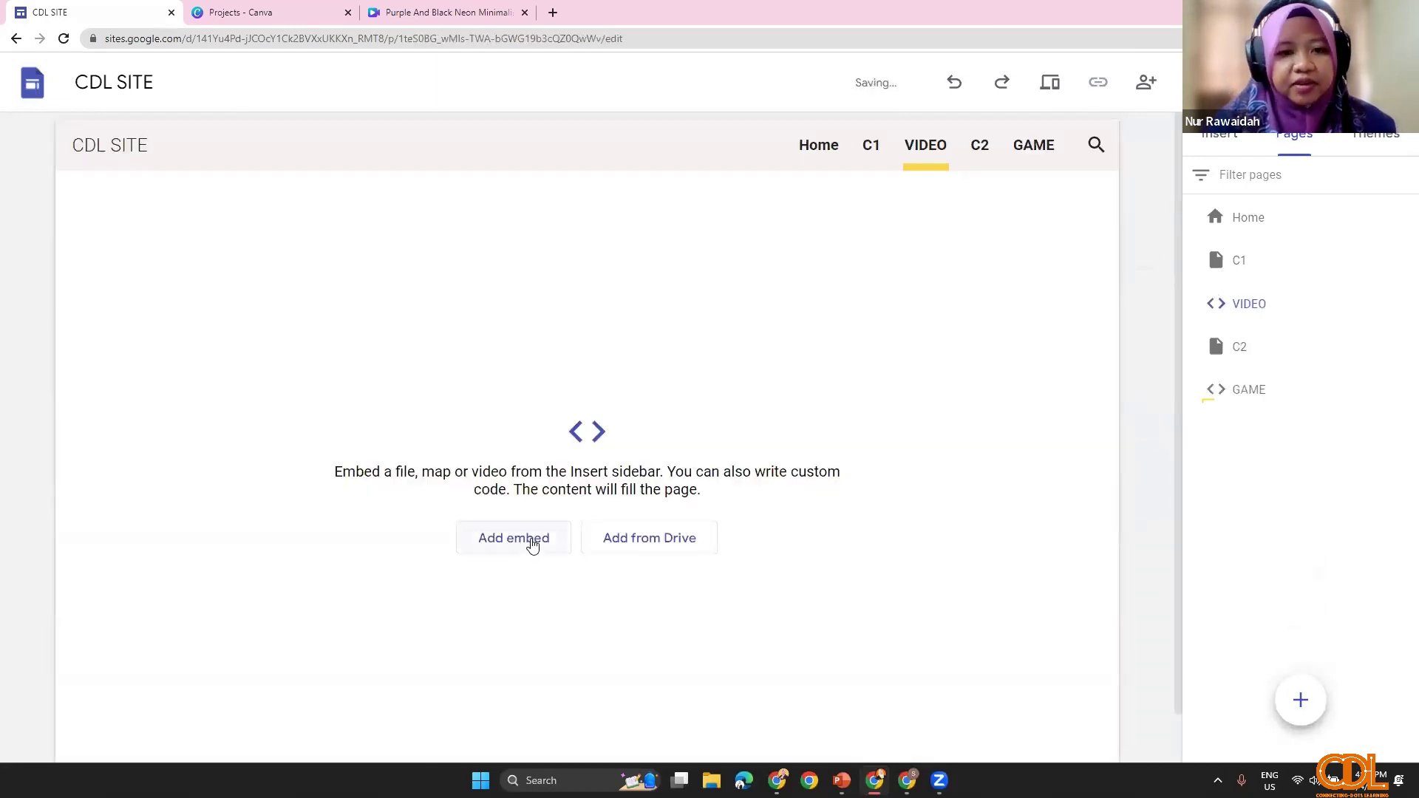
# Step: Paste the Canva embed code on the VIDEO page and insert the neon intro video
pyautogui.click(532, 544)
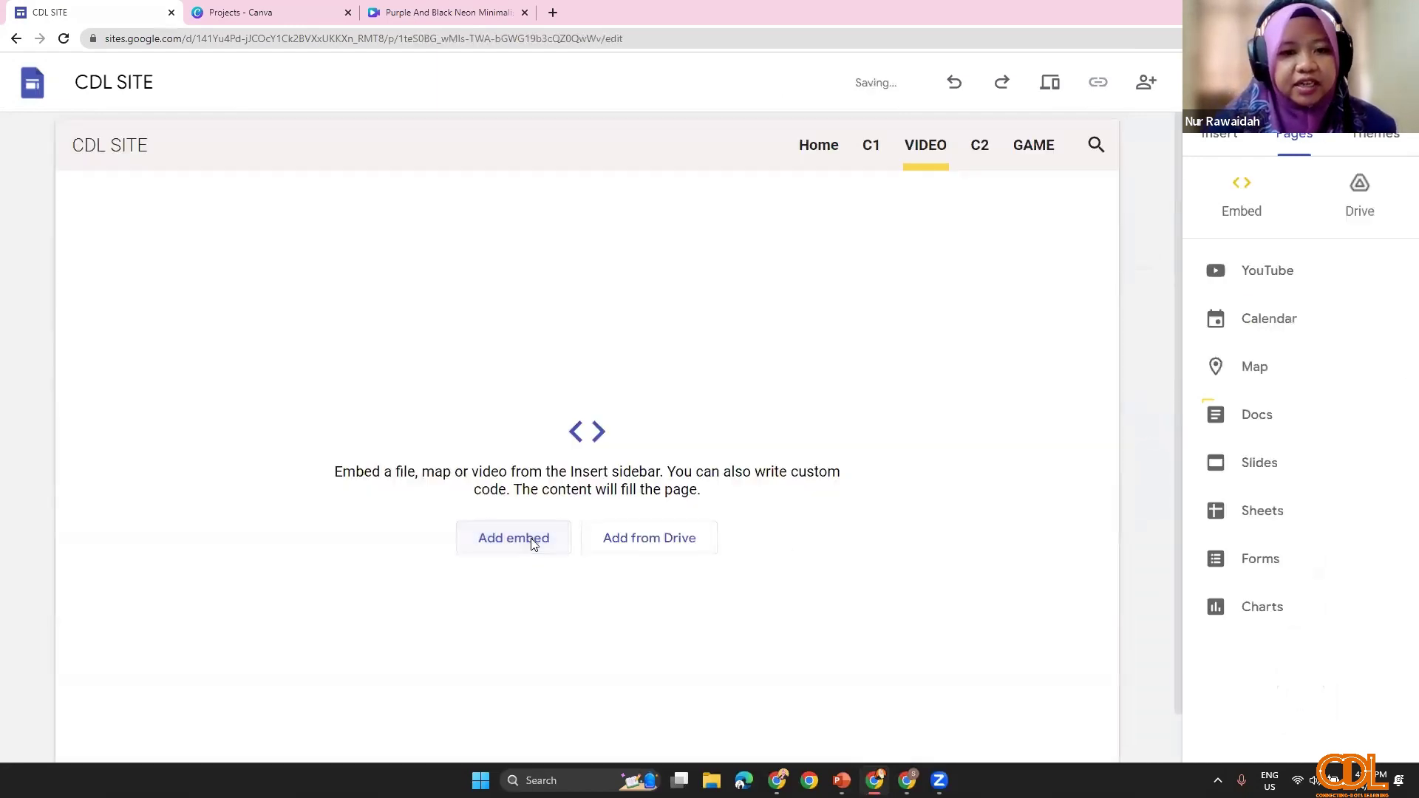
pyautogui.click(571, 329)
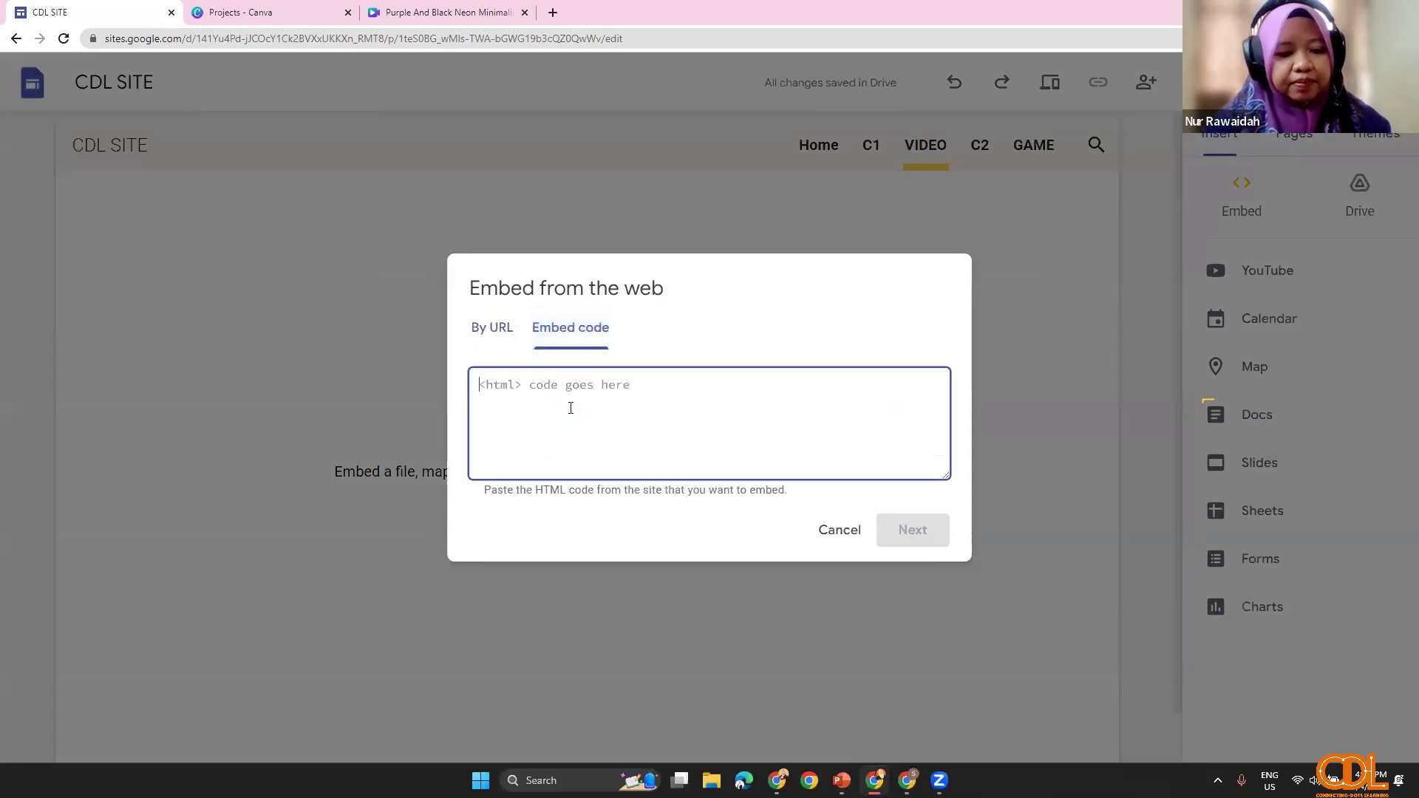
pyautogui.hotkey('ctrl', 'v')
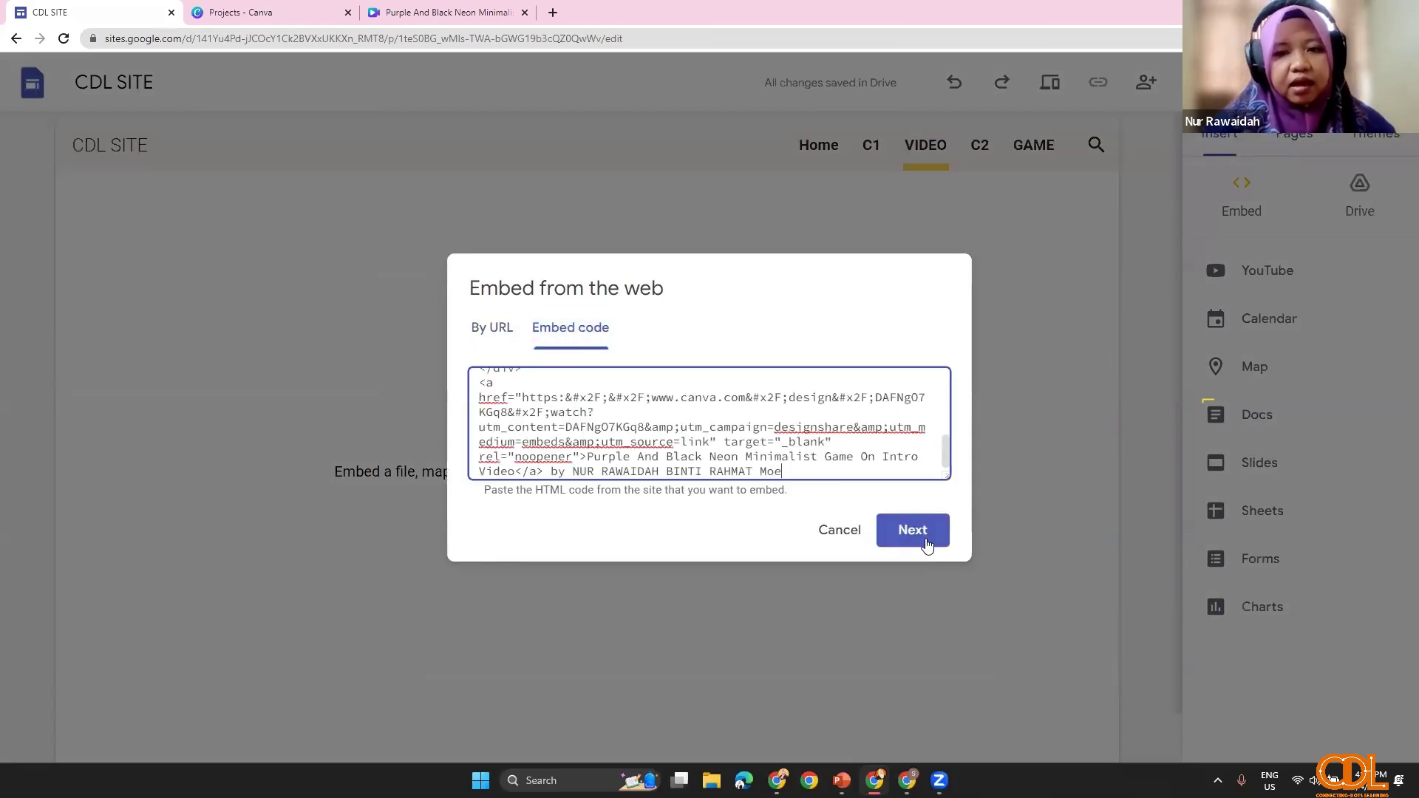
pyautogui.click(912, 530)
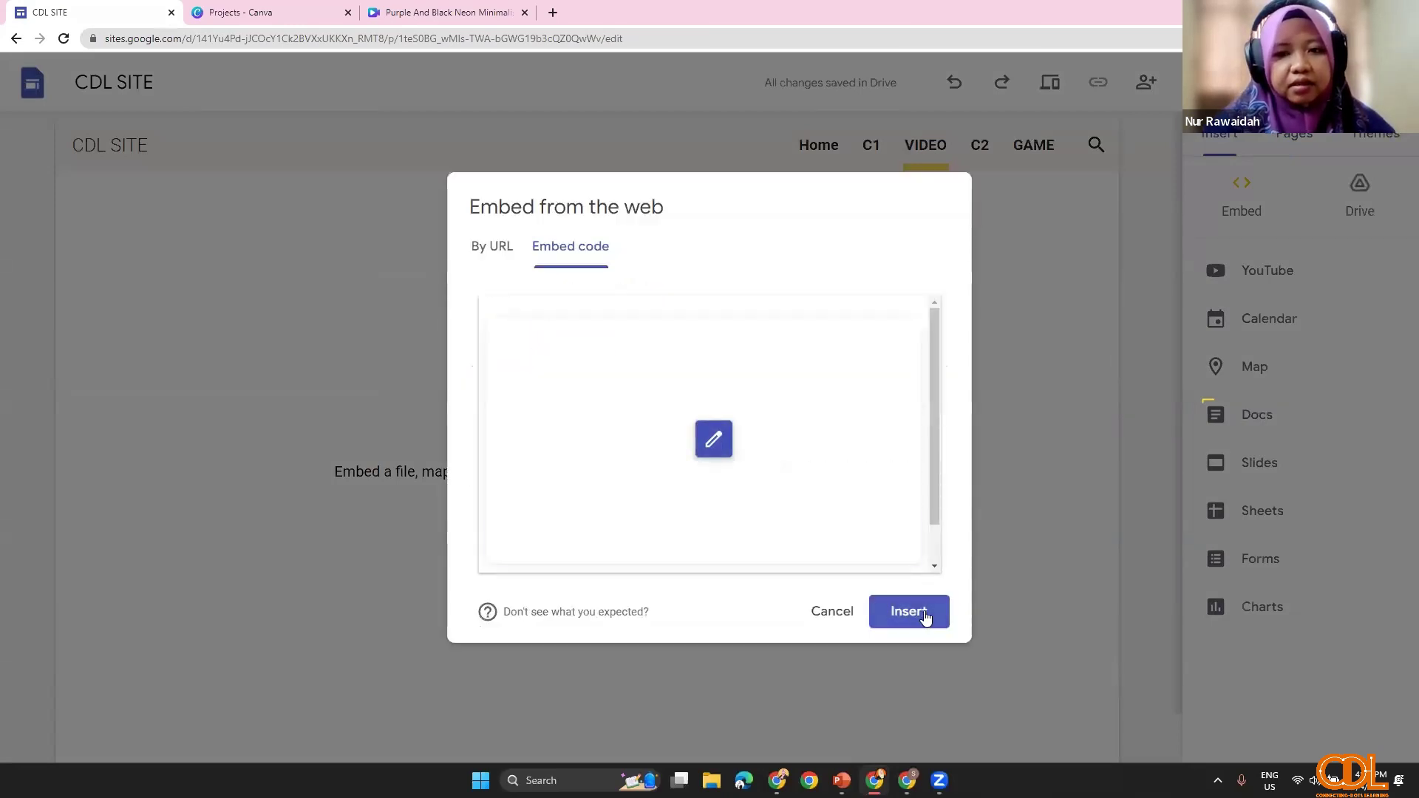
pyautogui.click(924, 613)
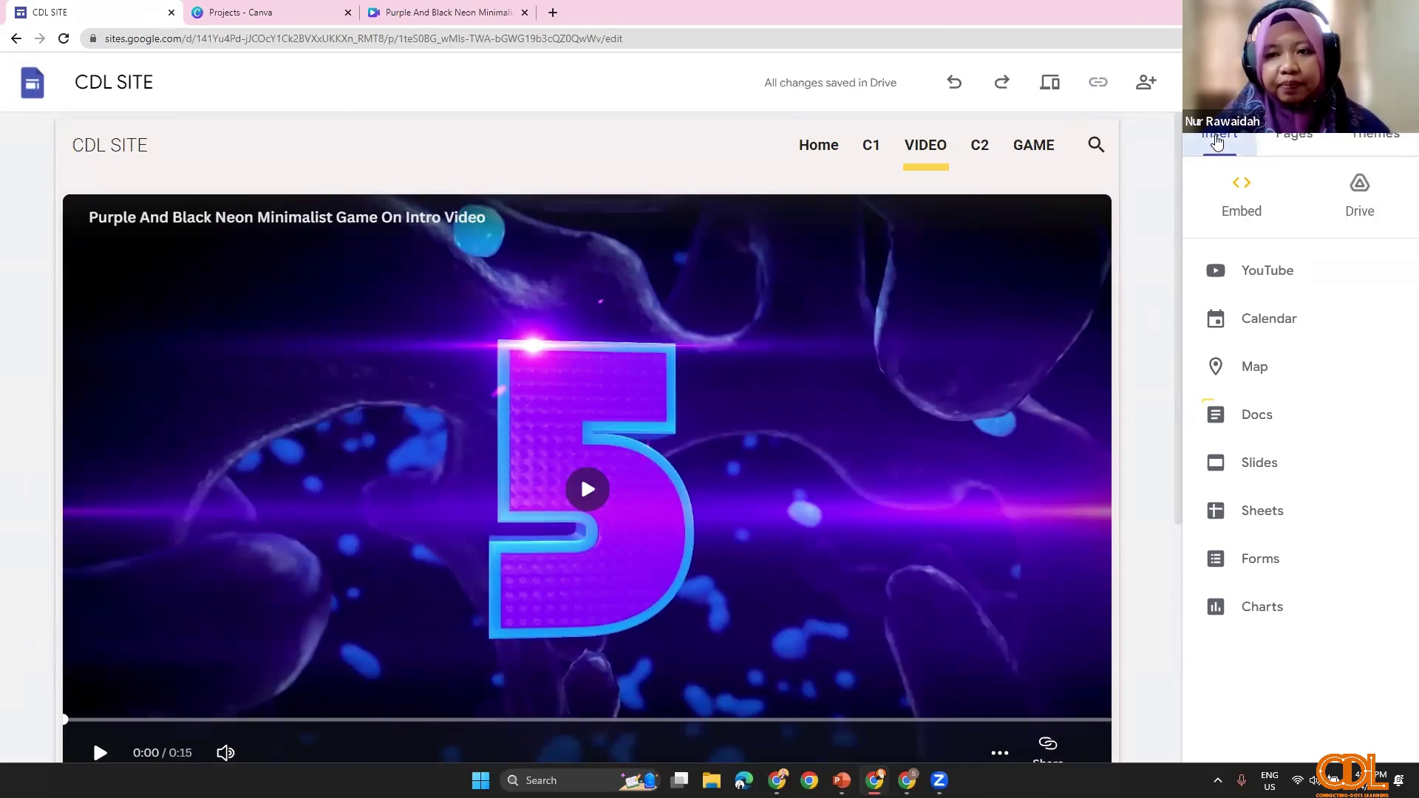
# Step: On the C2 page, start an embed and paste the Canva embed code
pyautogui.click(1272, 139)
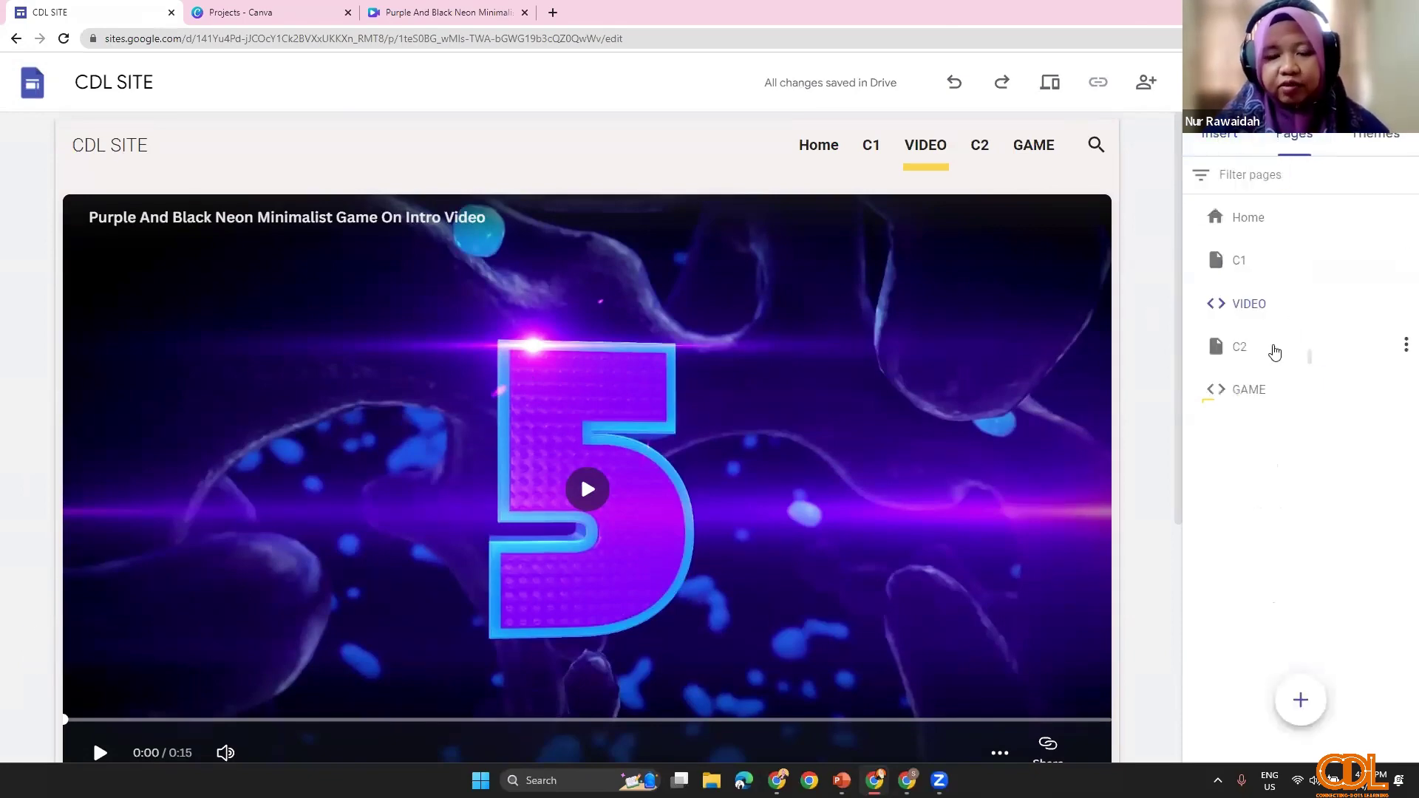
pyautogui.click(1273, 349)
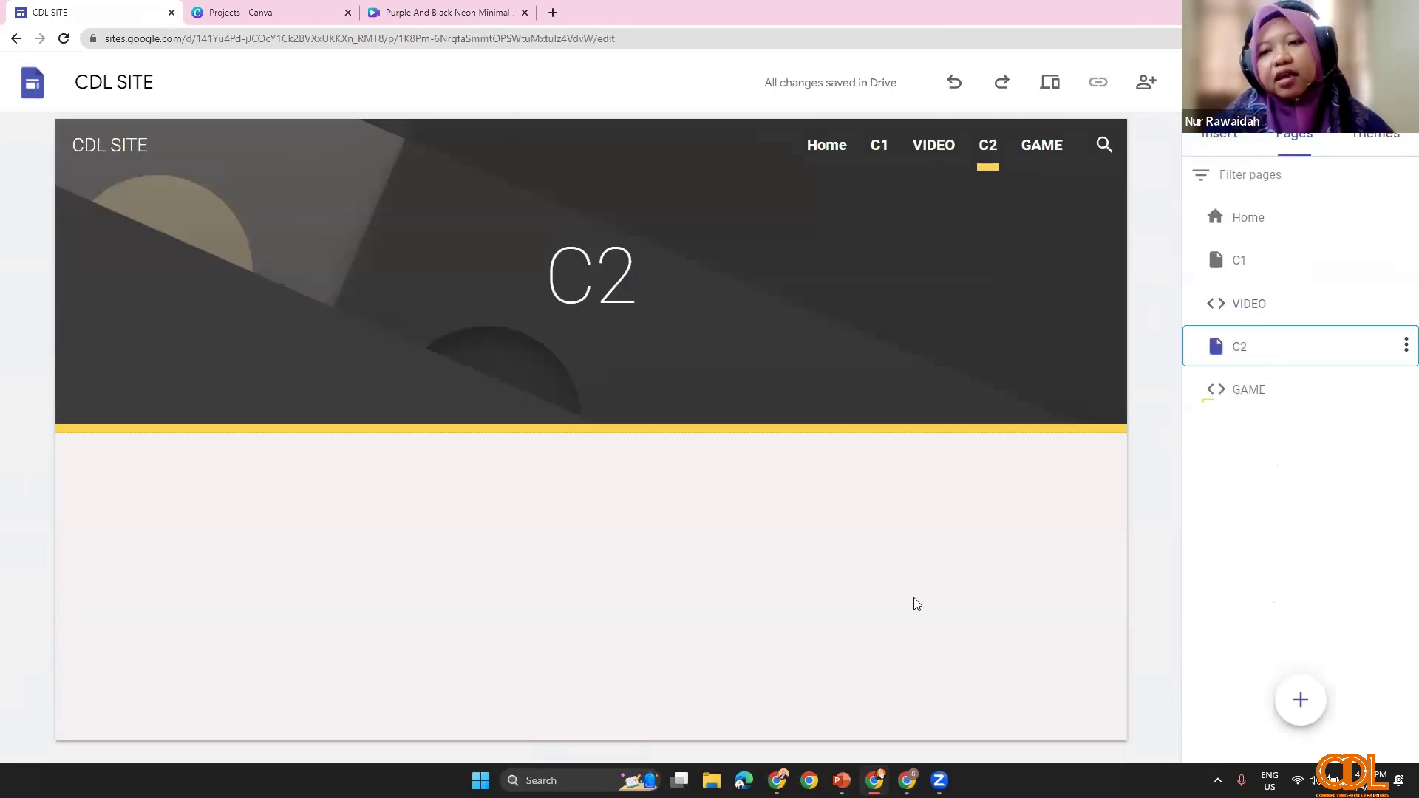
pyautogui.click(1249, 266)
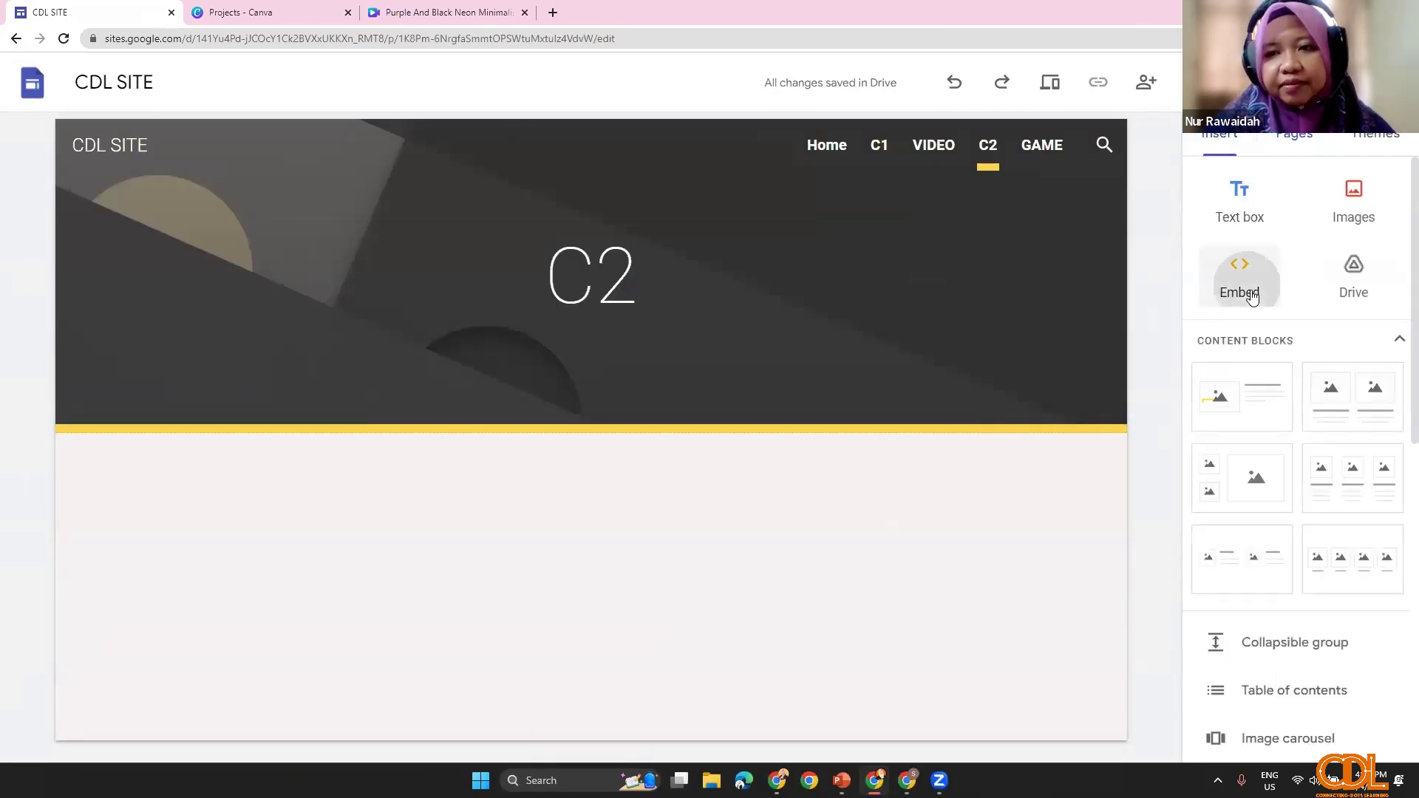
pyautogui.click(562, 332)
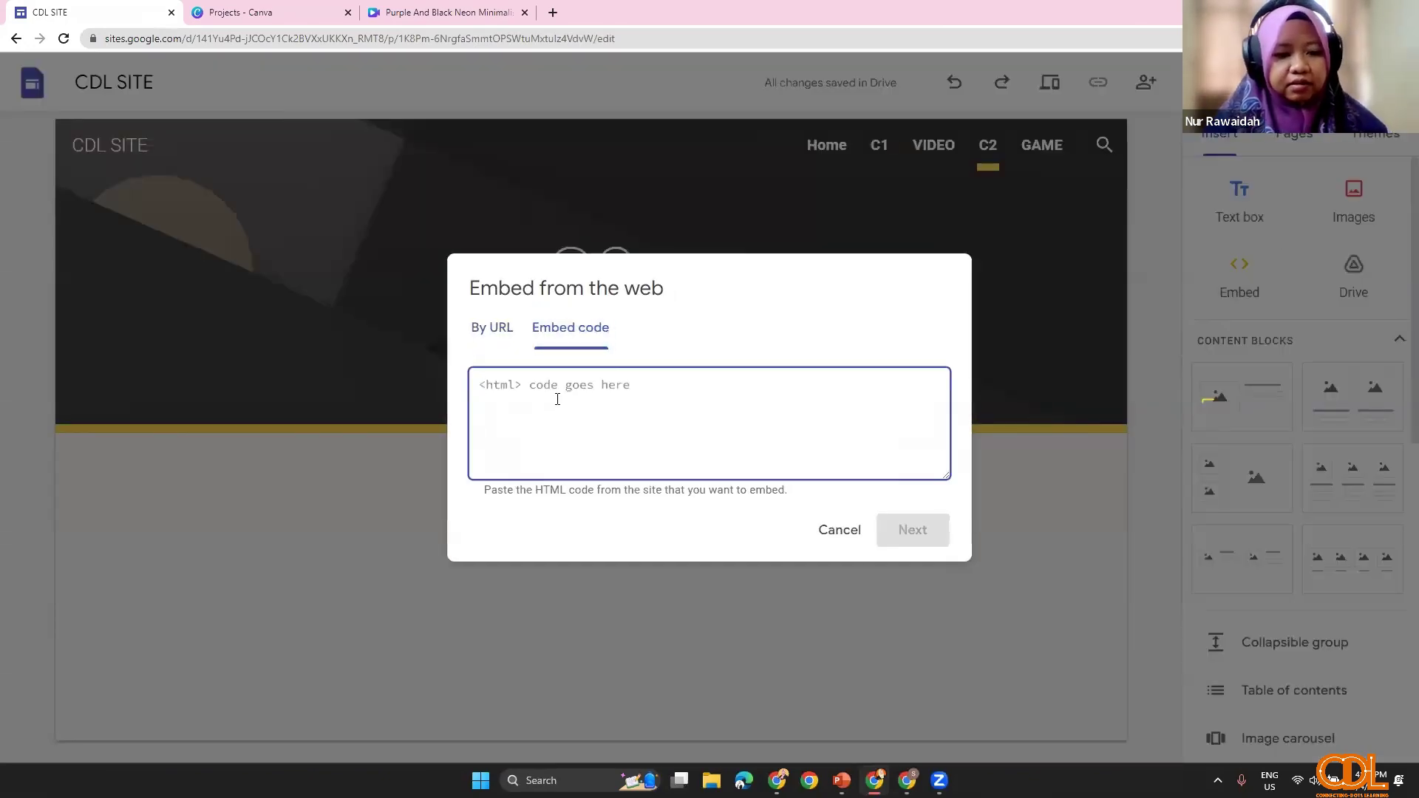
pyautogui.hotkey('ctrl', 'v')
# Step: Insert the video embed on C2 and shrink its box to fit the video
pyautogui.scroll(5, 709, 432)
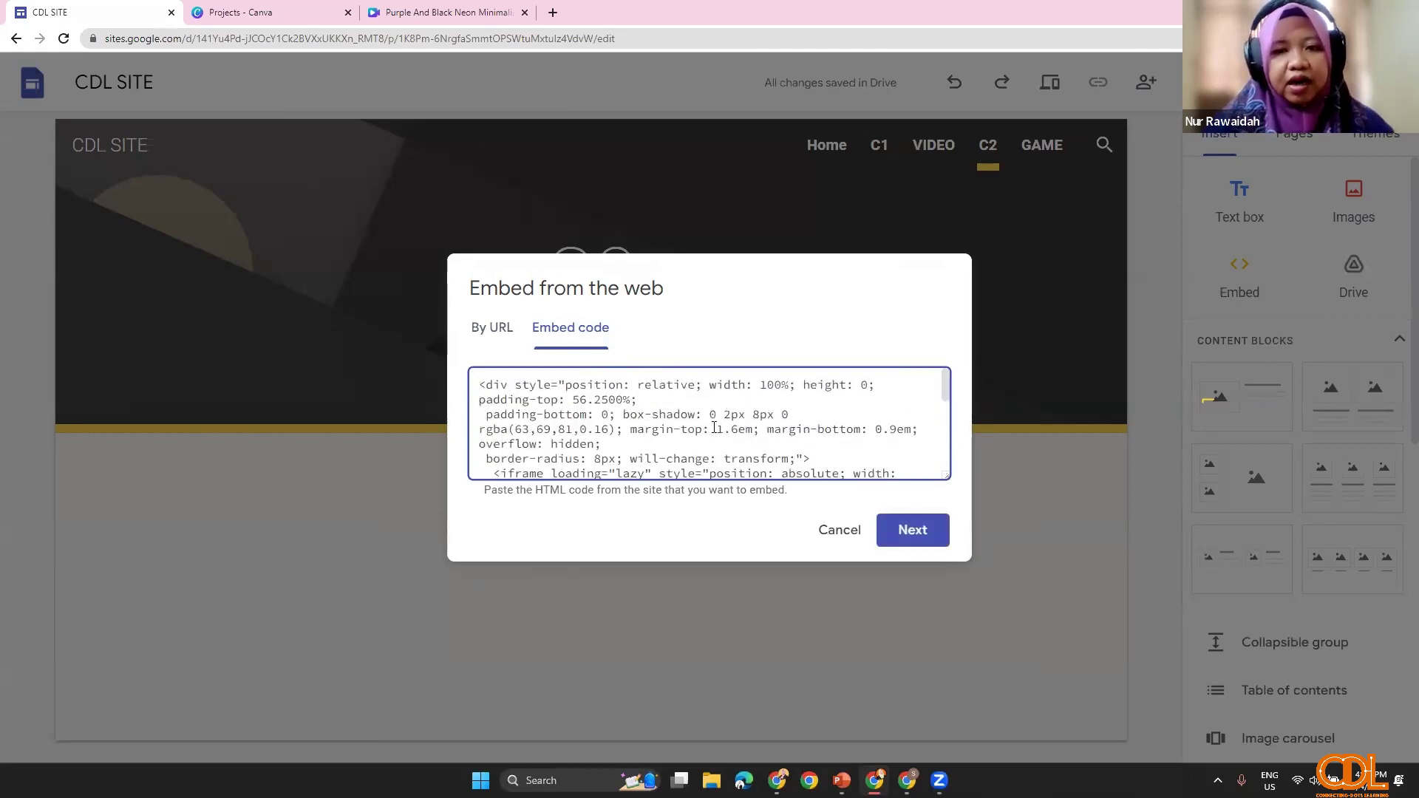
pyautogui.scroll(-5, 717, 448)
pyautogui.click(913, 530)
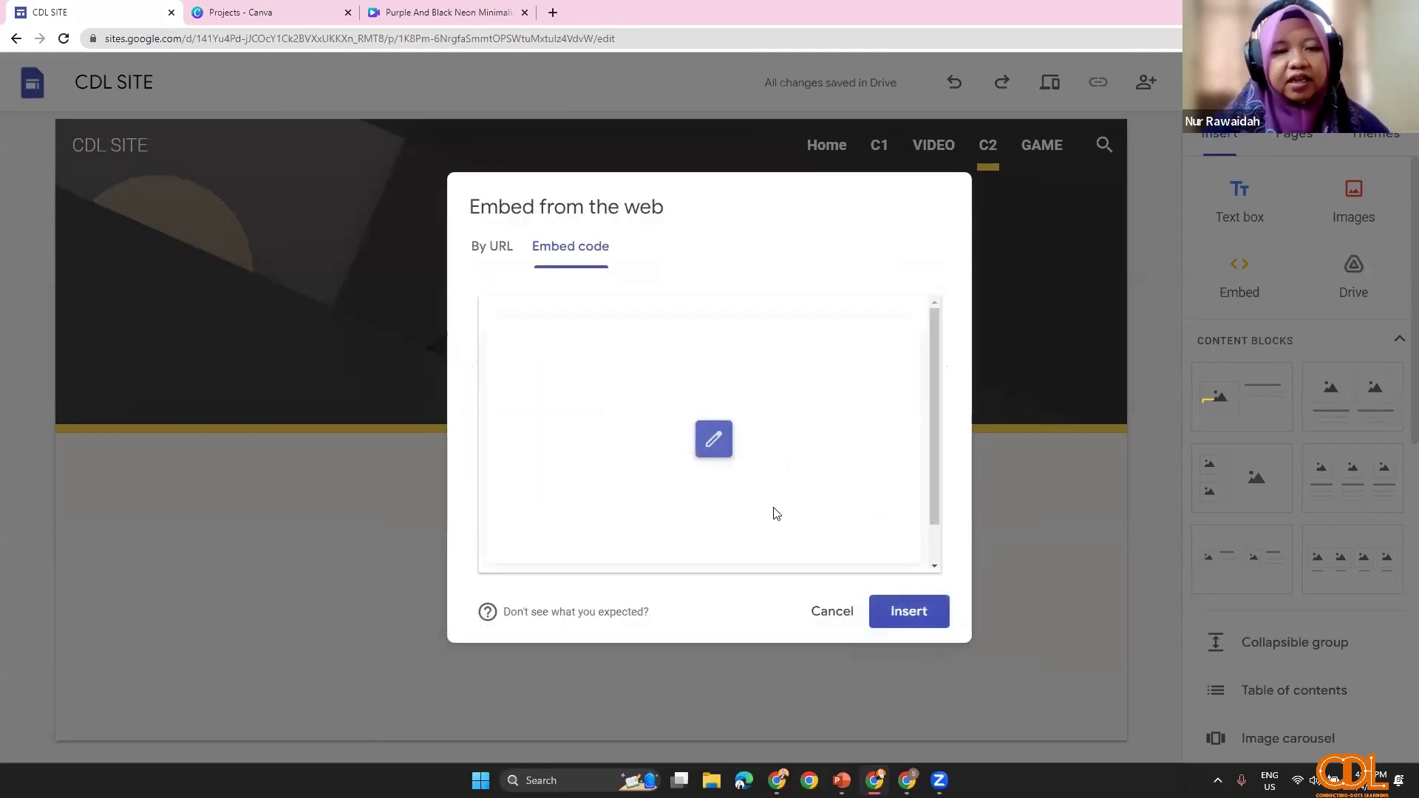
pyautogui.click(910, 615)
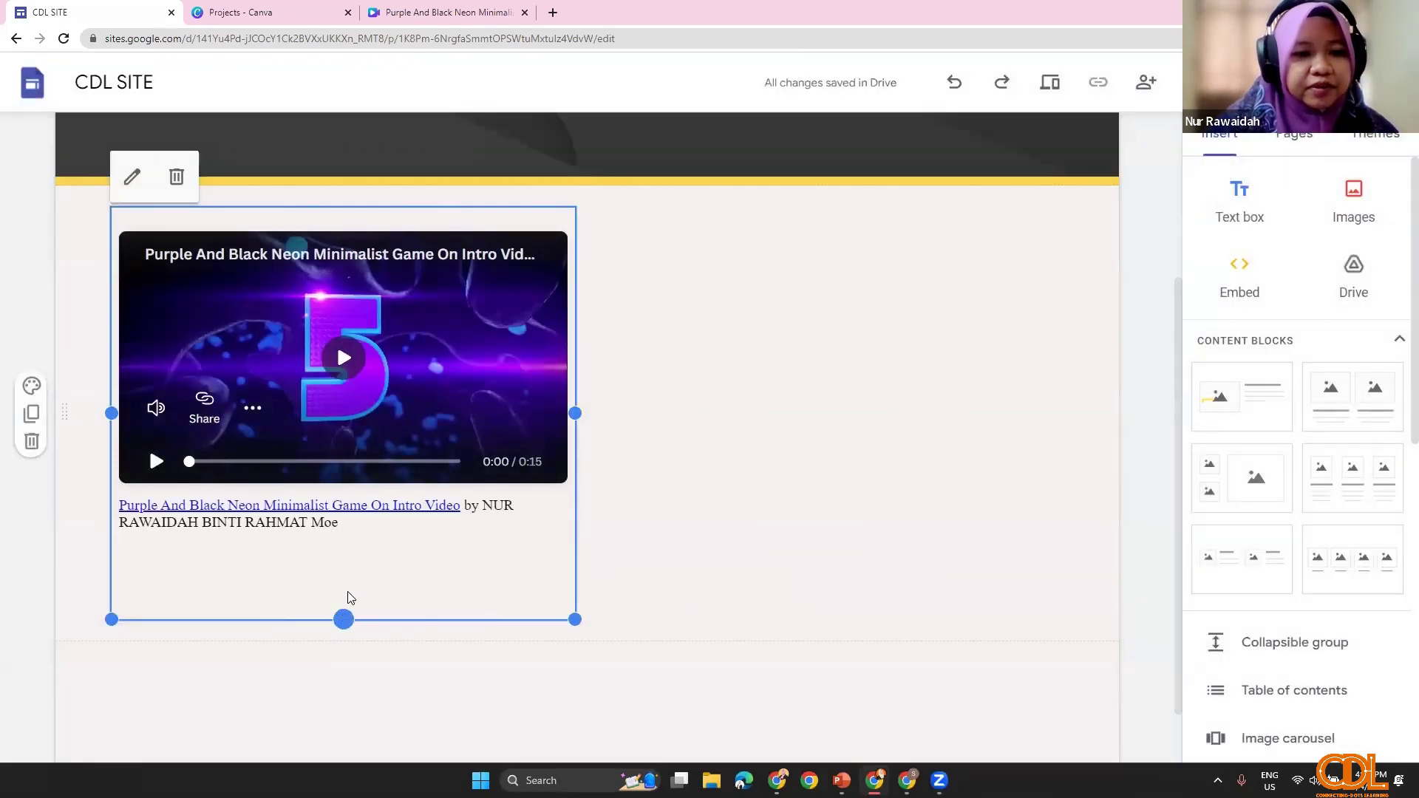
pyautogui.moveTo(351, 597); pyautogui.dragTo(347, 548)
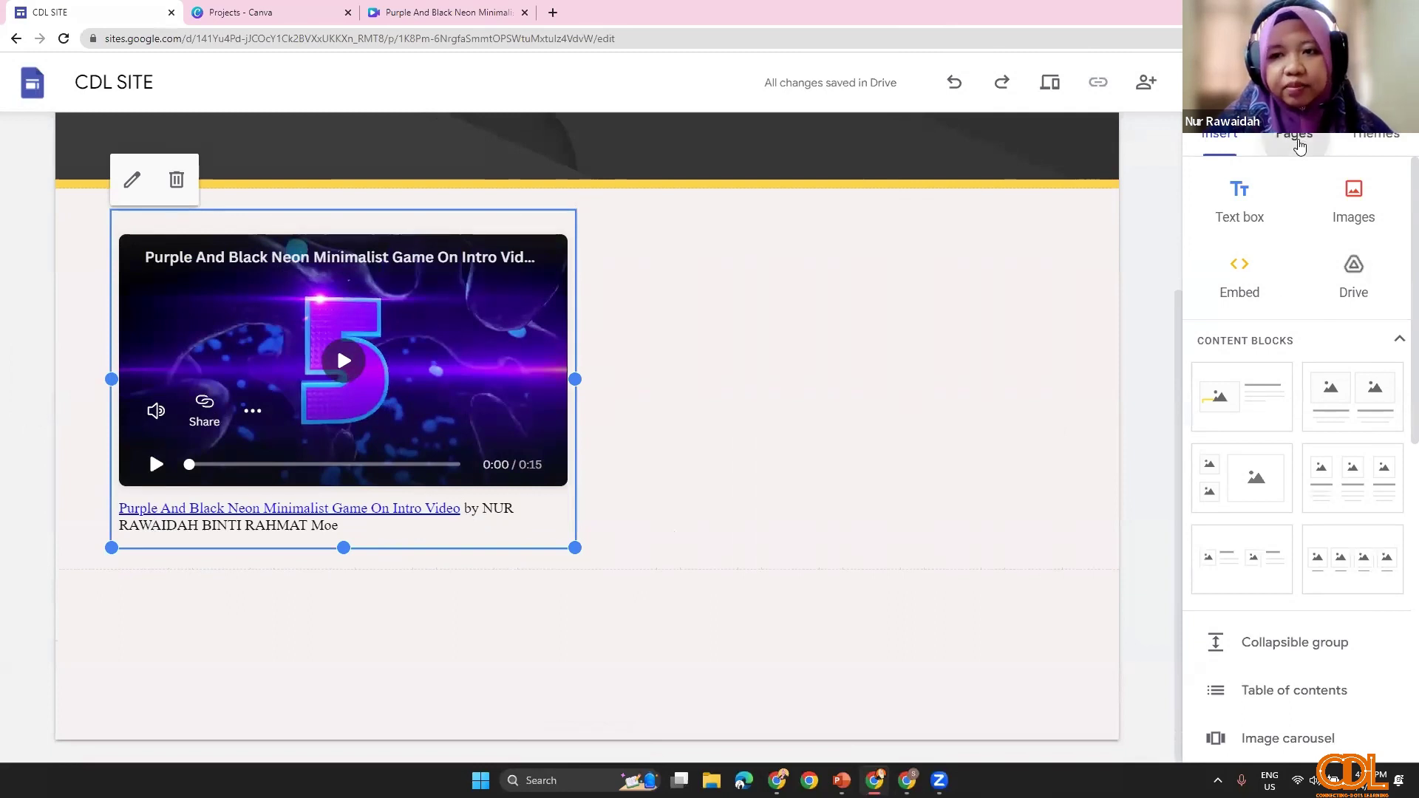
# Step: On the VIDEO page, delete the creator credit from the embed code and save the embed
pyautogui.click(1262, 311)
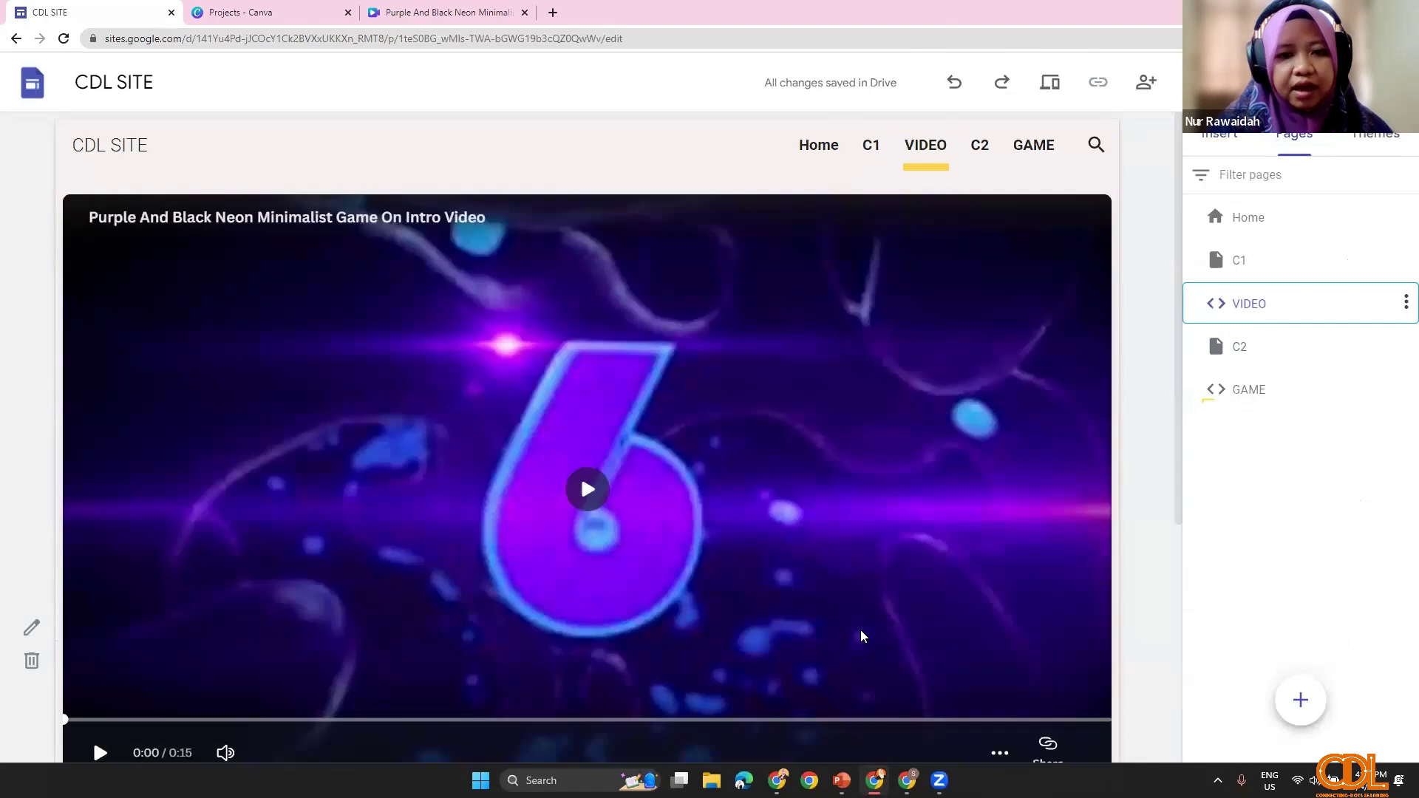
pyautogui.scroll(-4, 383, 578)
pyautogui.scroll(4, 589, 626)
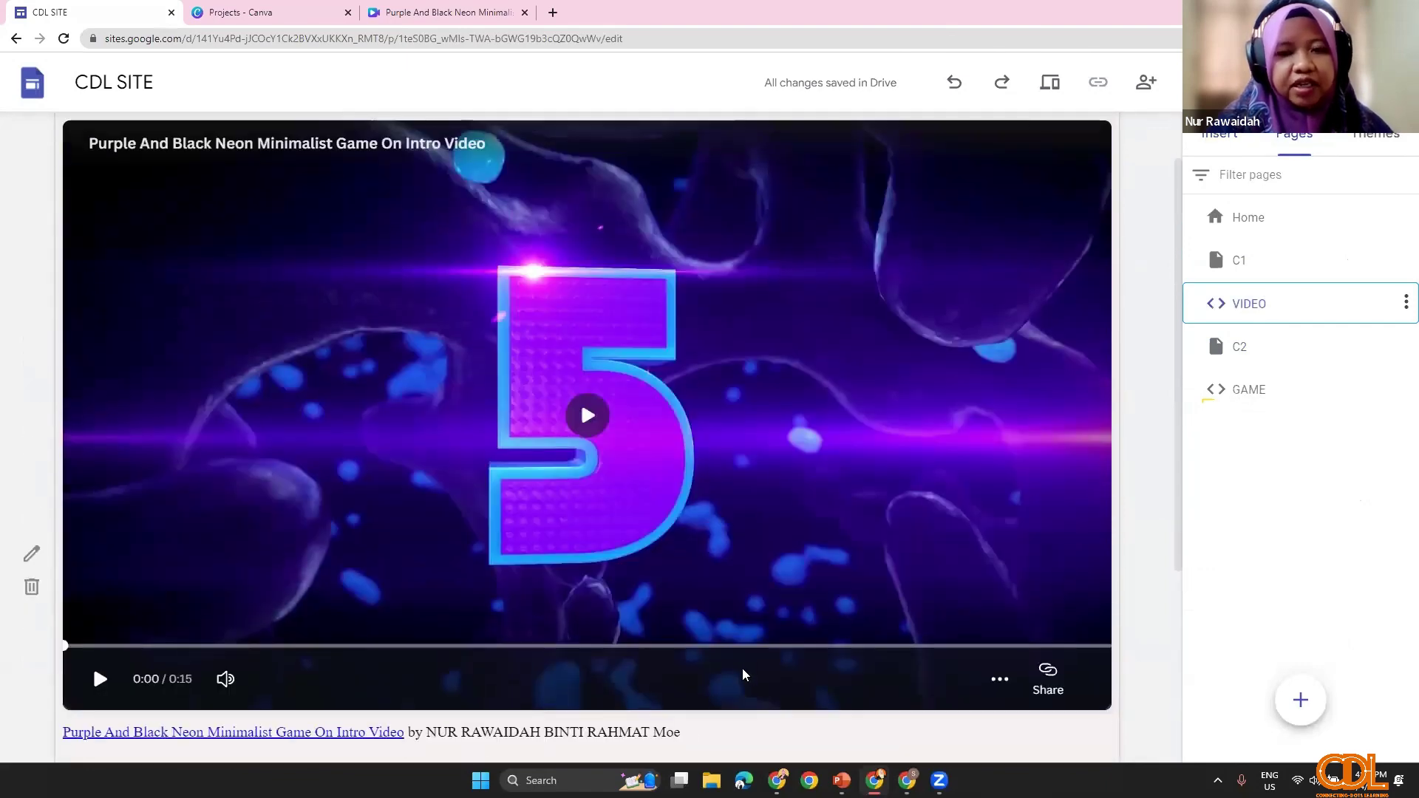
pyautogui.scroll(-3, 521, 621)
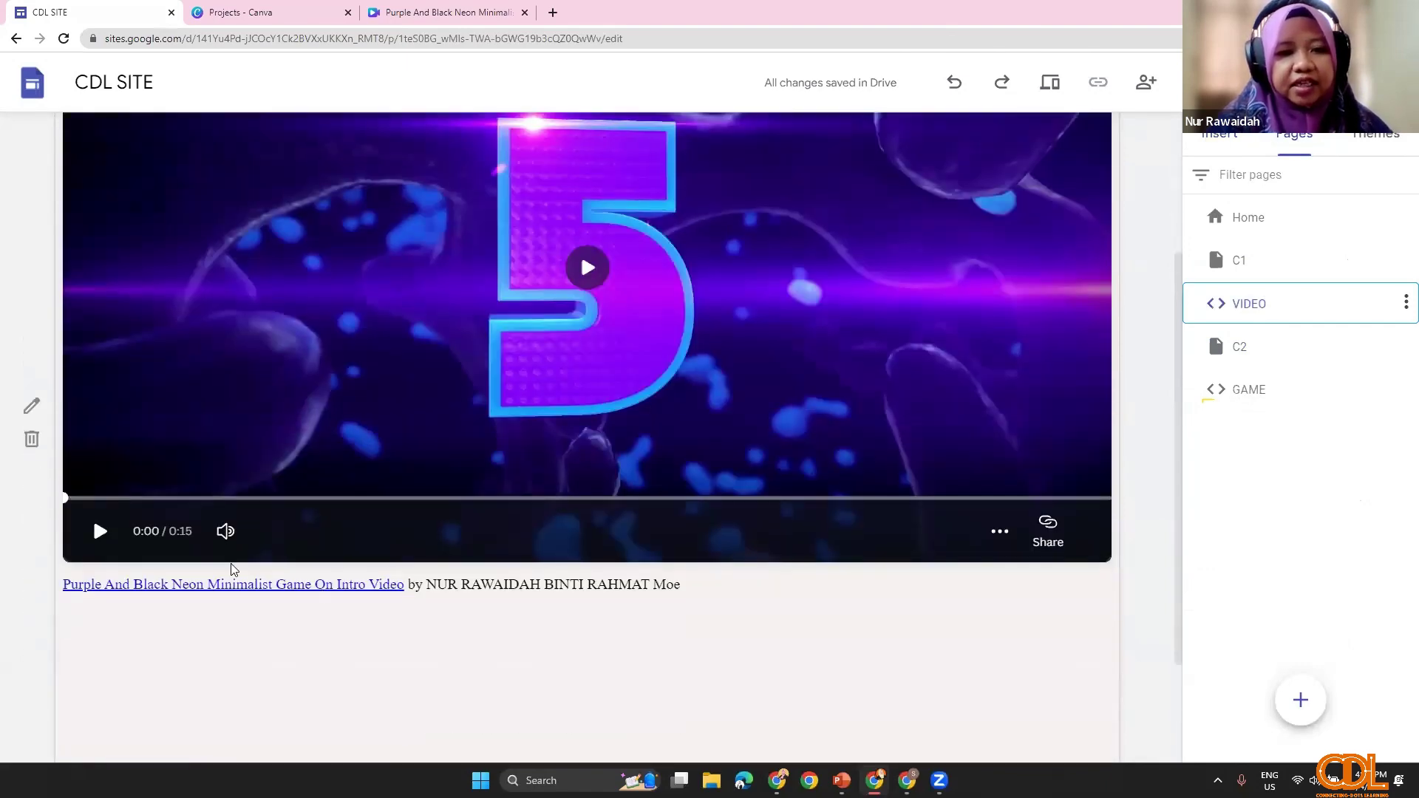
pyautogui.click(34, 405)
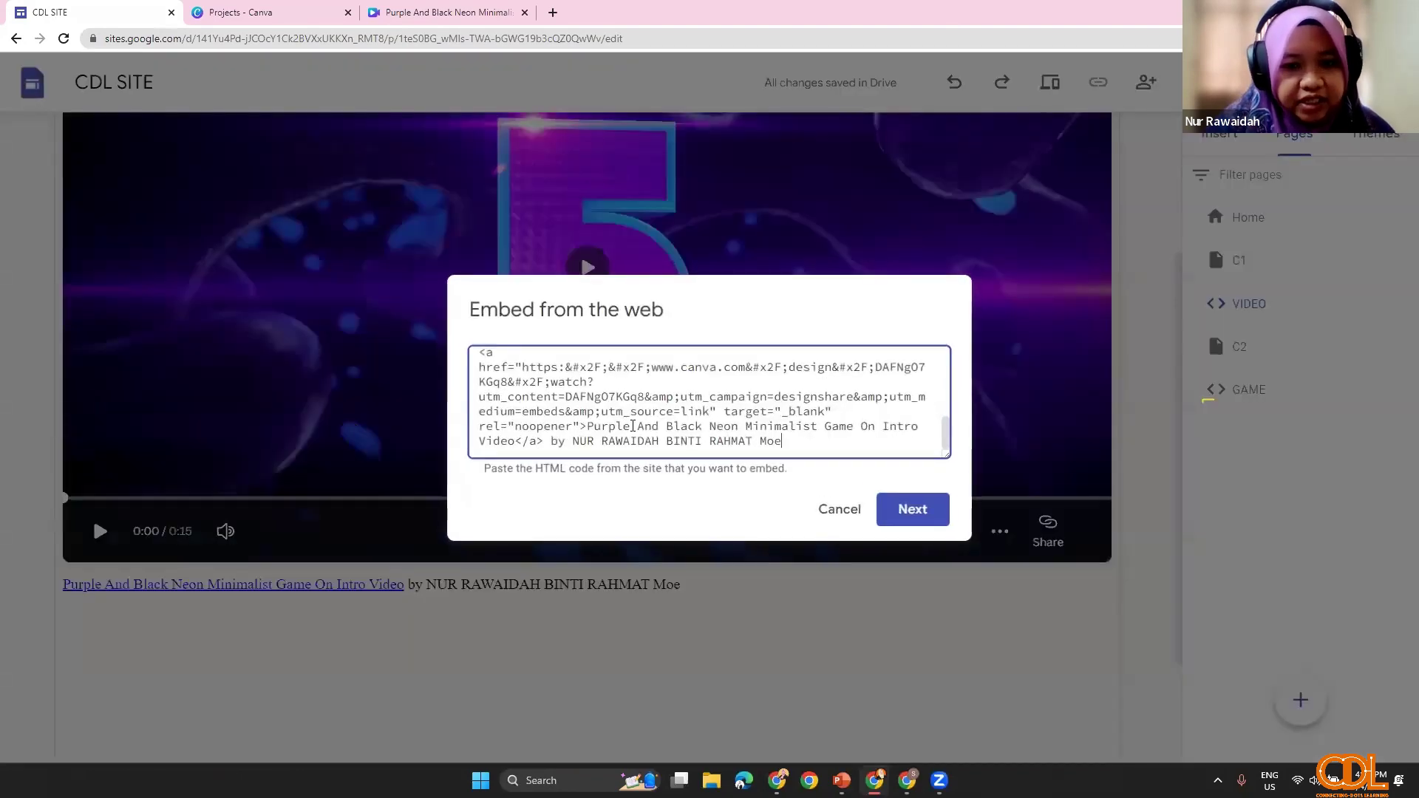
pyautogui.click(789, 440)
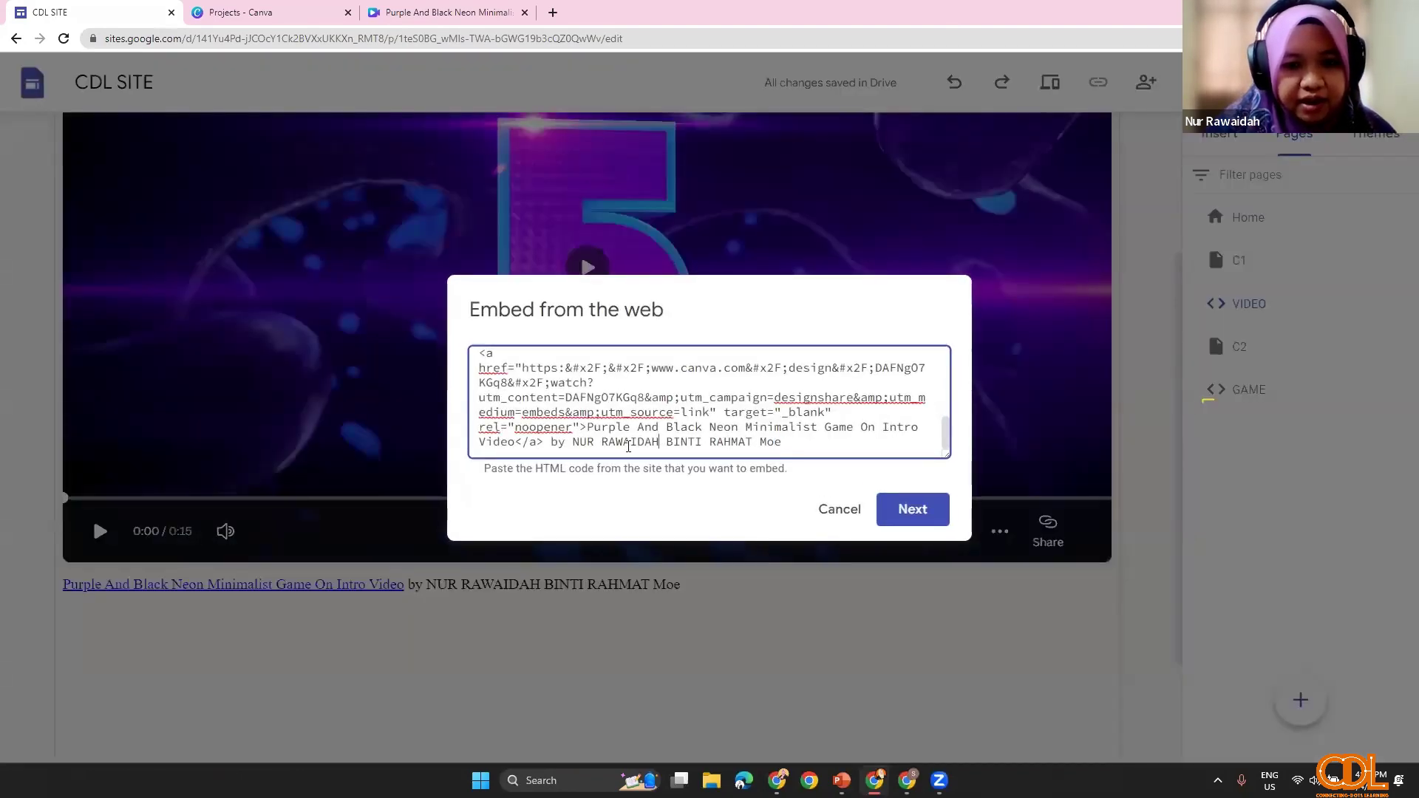
pyautogui.moveTo(640, 450); pyautogui.dragTo(779, 451)
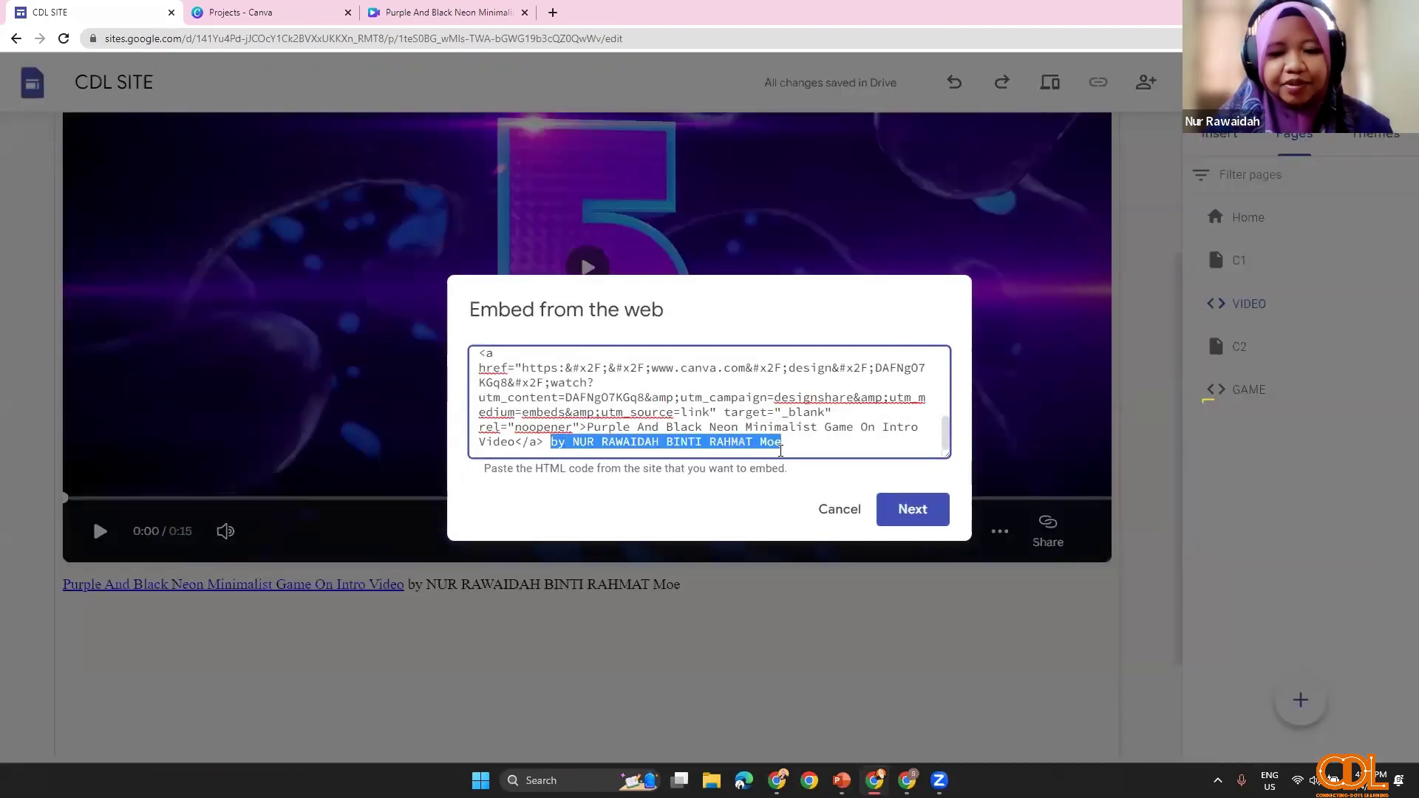
pyautogui.press('BackSpace')
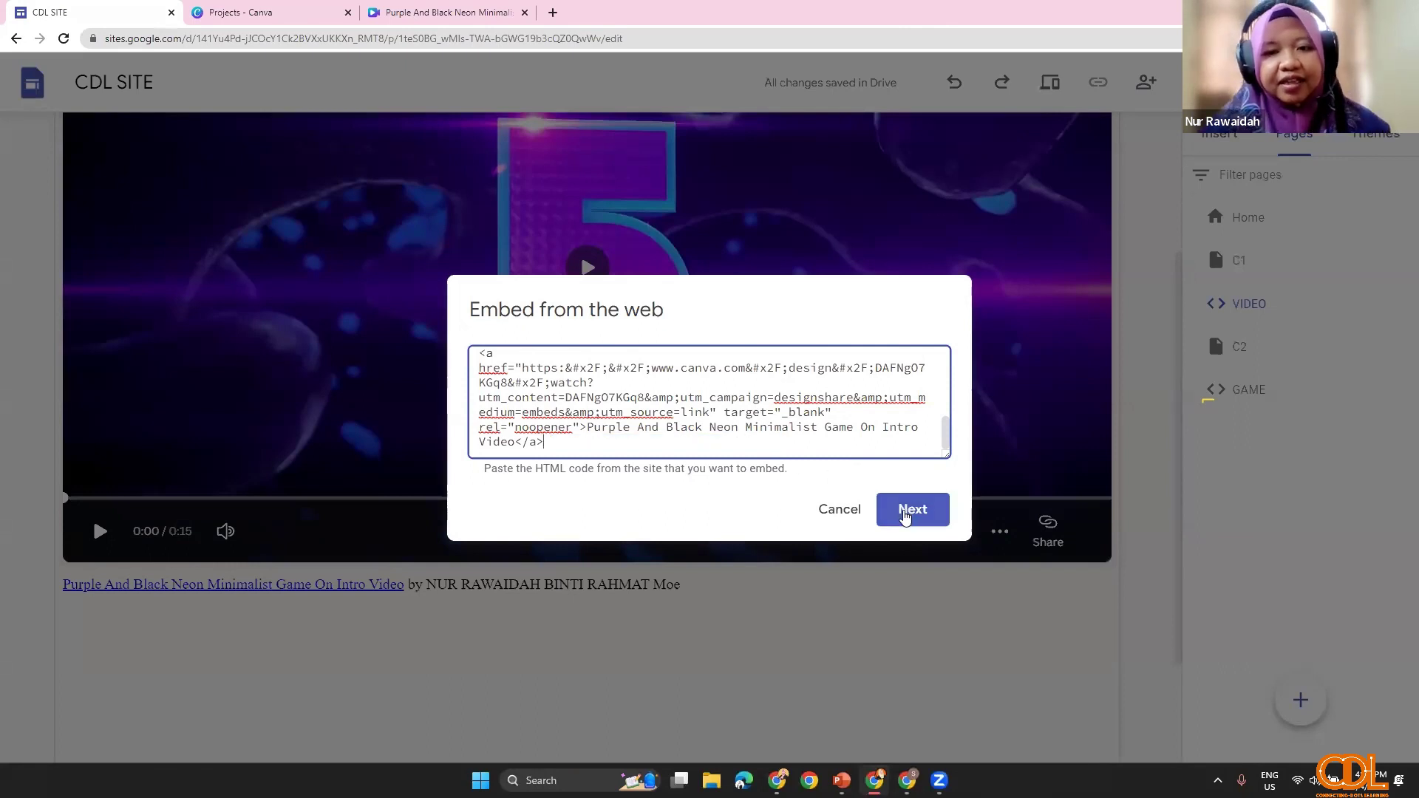
pyautogui.click(909, 510)
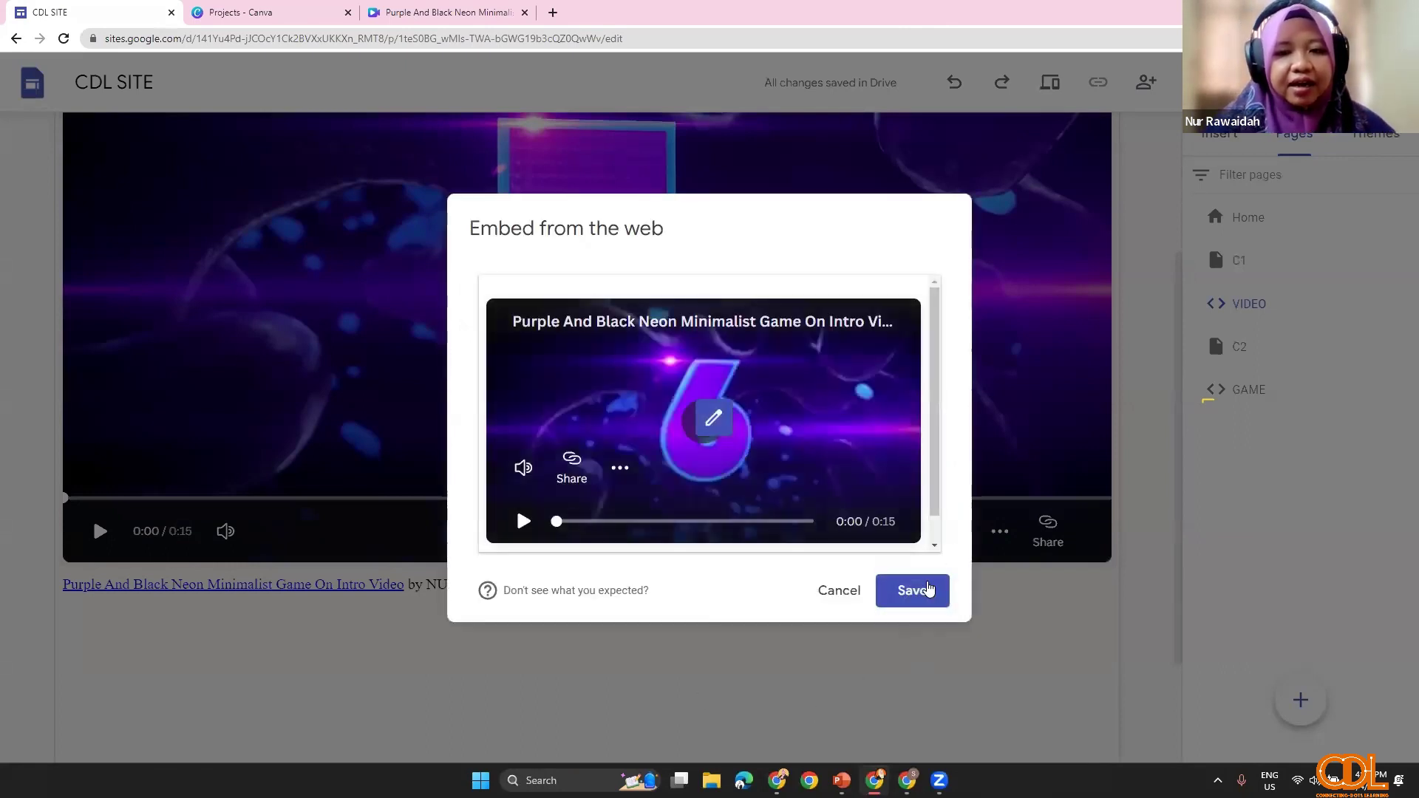
pyautogui.click(912, 590)
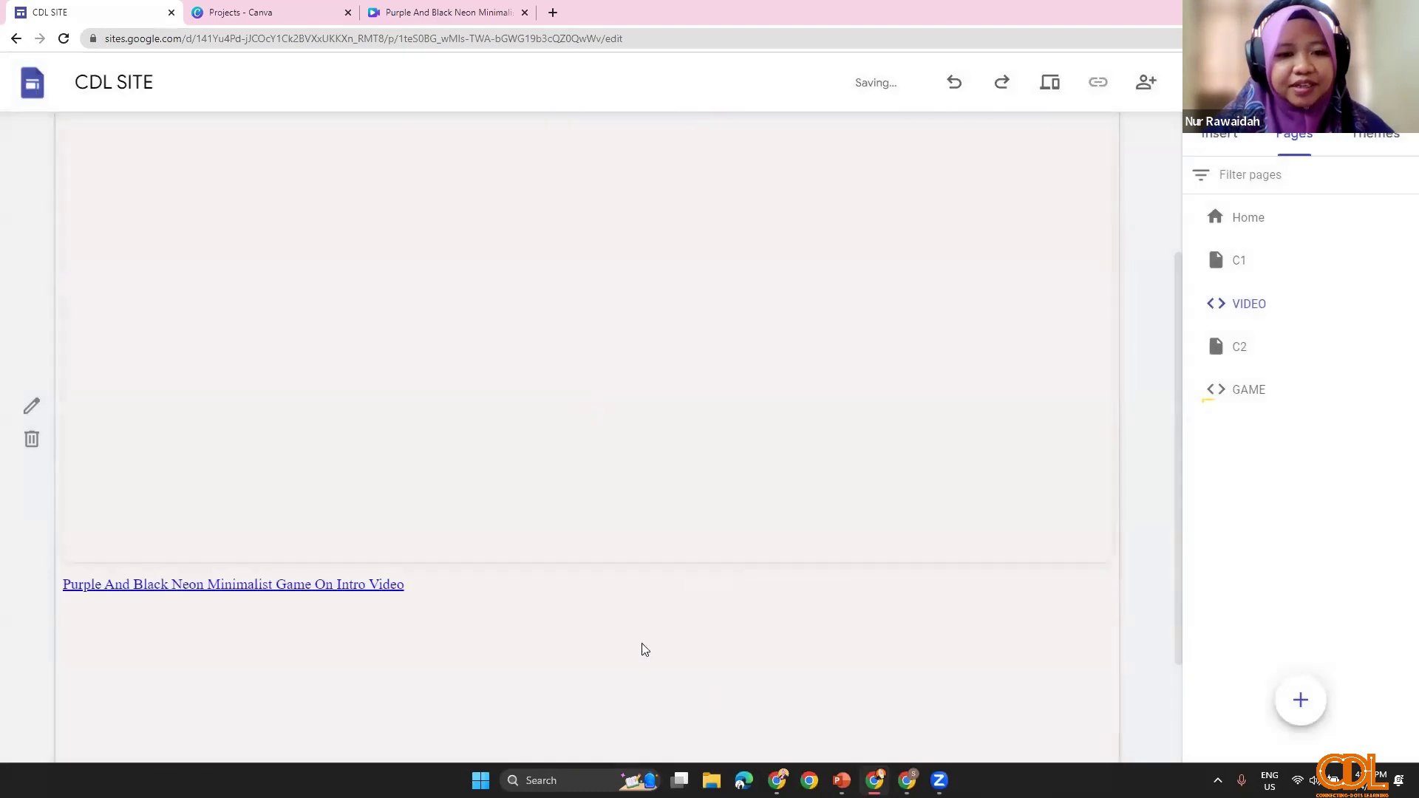
# Step: Go to the C2 page and close the Canva projects tab
pyautogui.scroll(3, 668, 520)
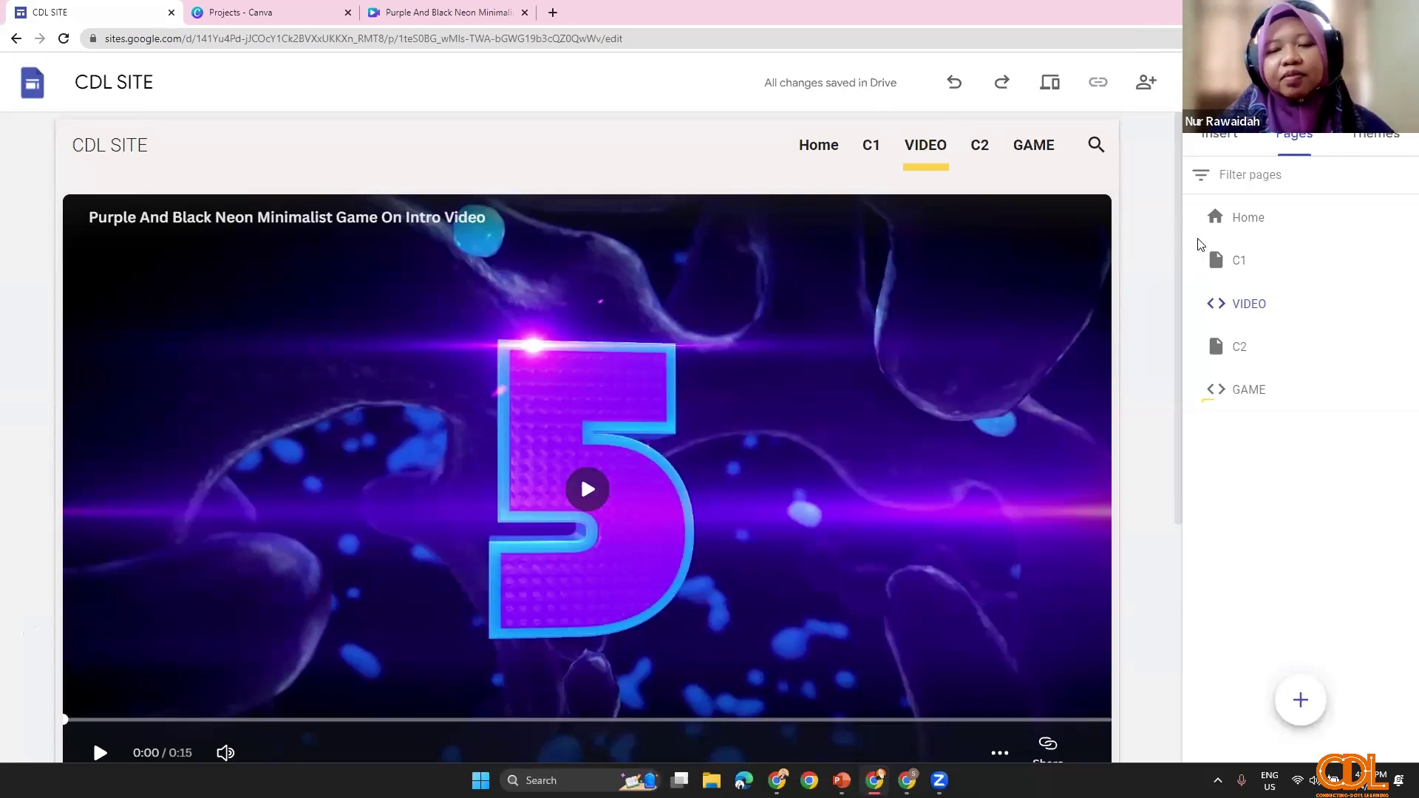
pyautogui.click(1217, 145)
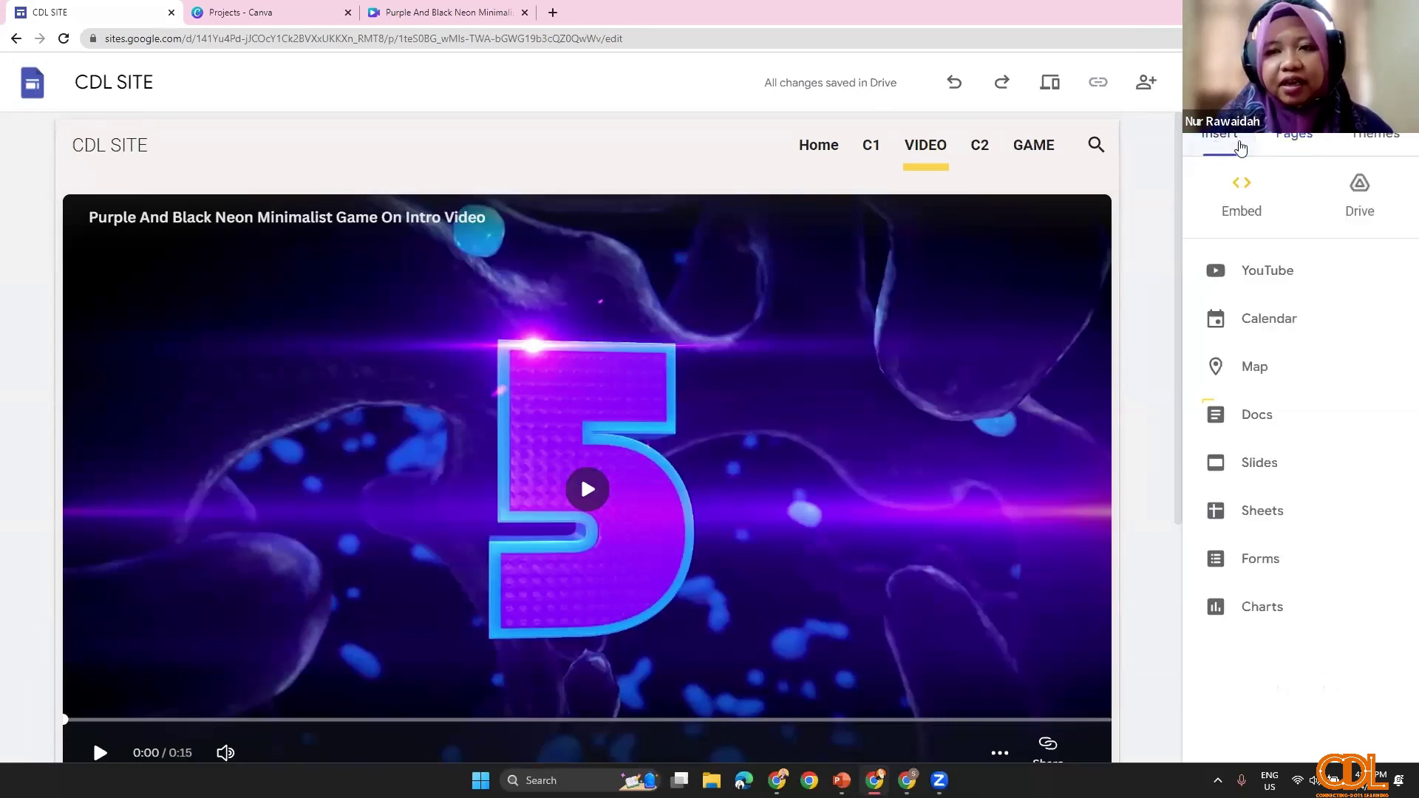
pyautogui.click(1301, 155)
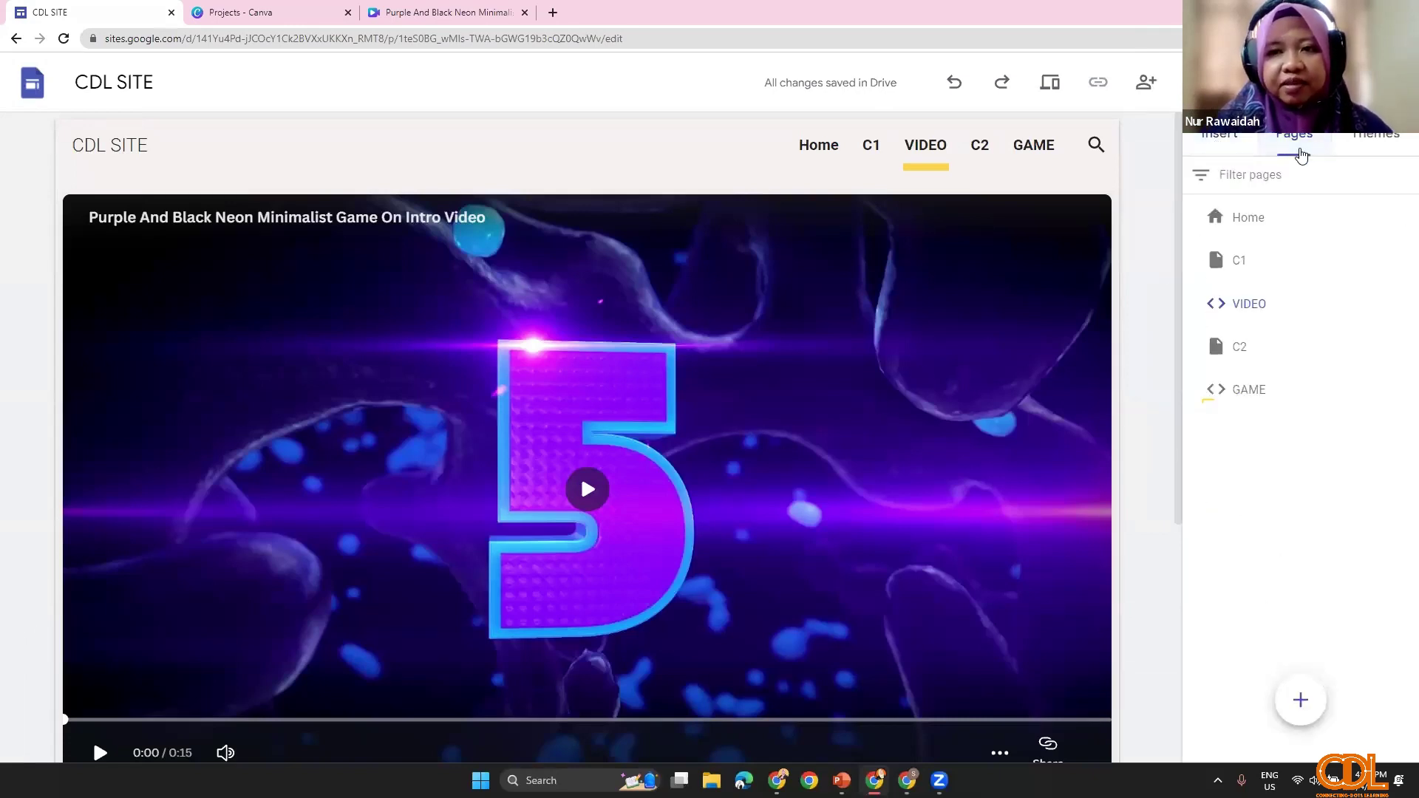
pyautogui.click(974, 148)
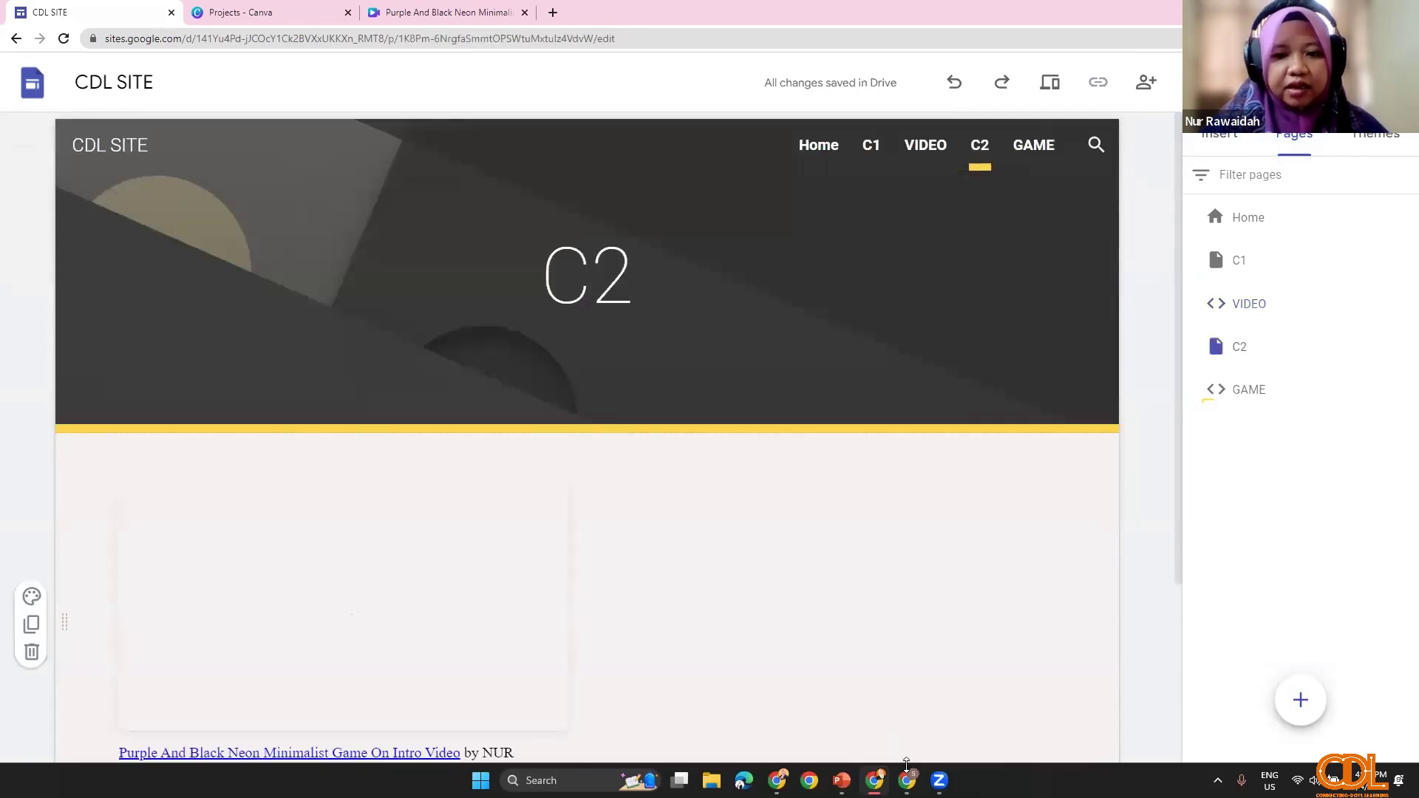
pyautogui.click(344, 15)
pyautogui.click(348, 13)
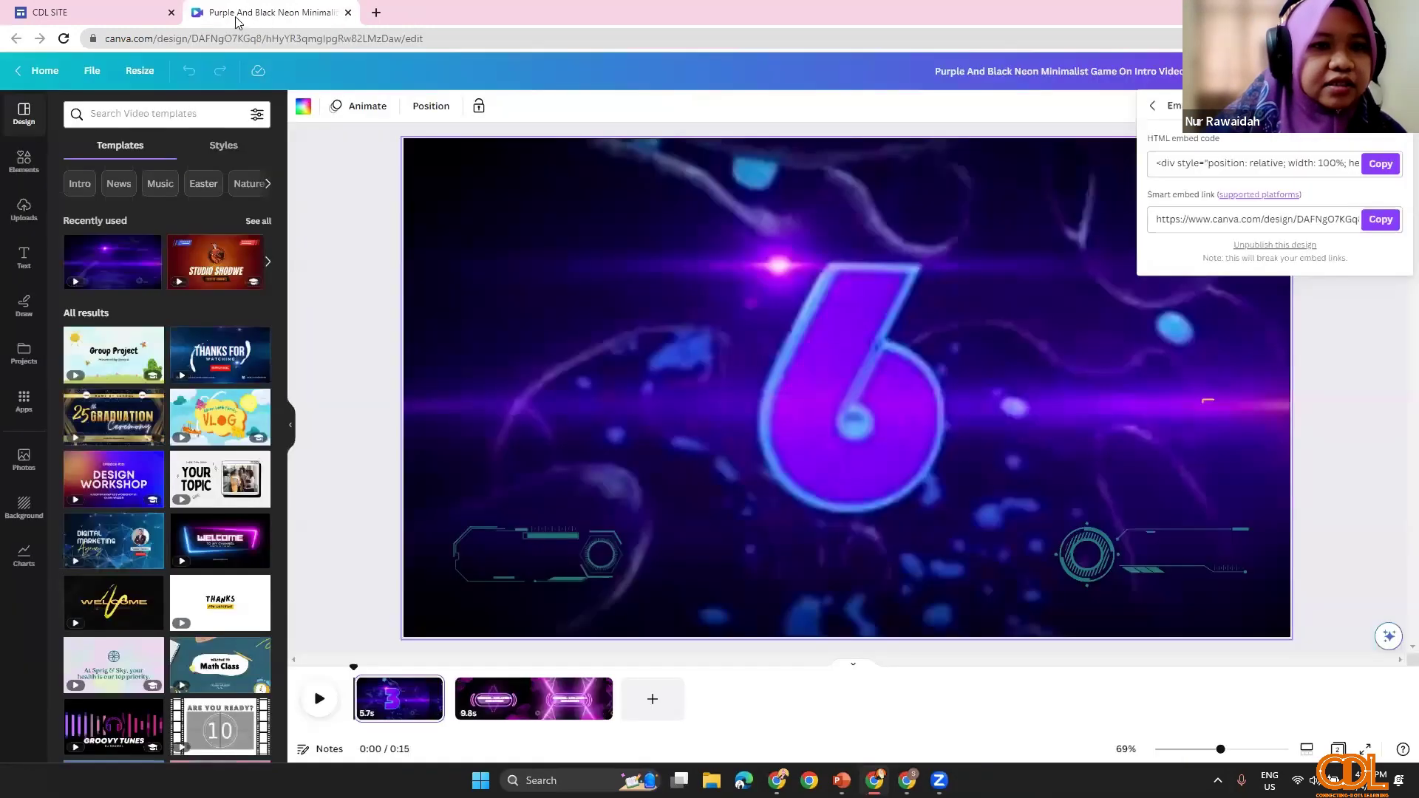
# Step: Close the Canva tab, search for quizizz in a new tab, and open My Library
pyautogui.click(348, 12)
pyautogui.click(207, 13)
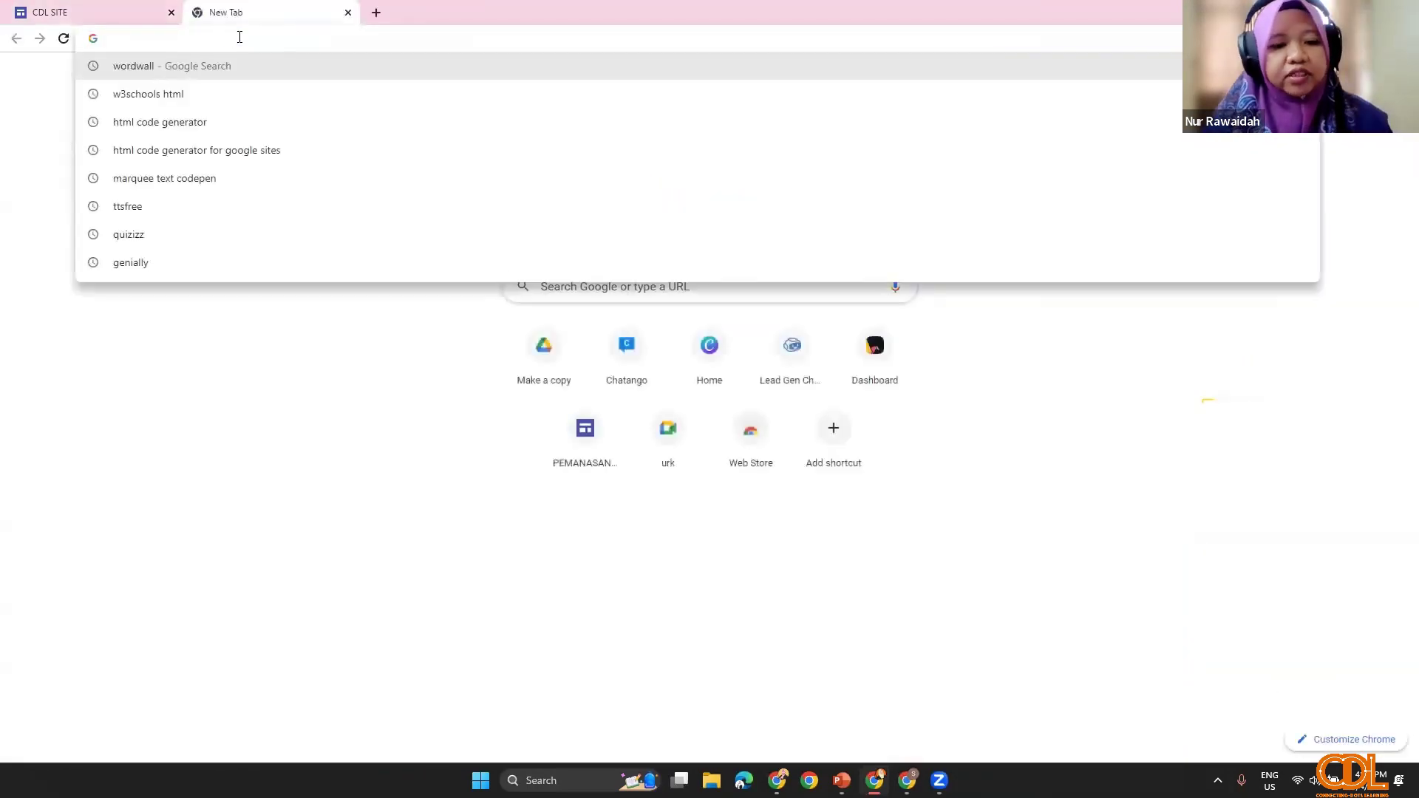
pyautogui.write('QU')
pyautogui.press('Return')
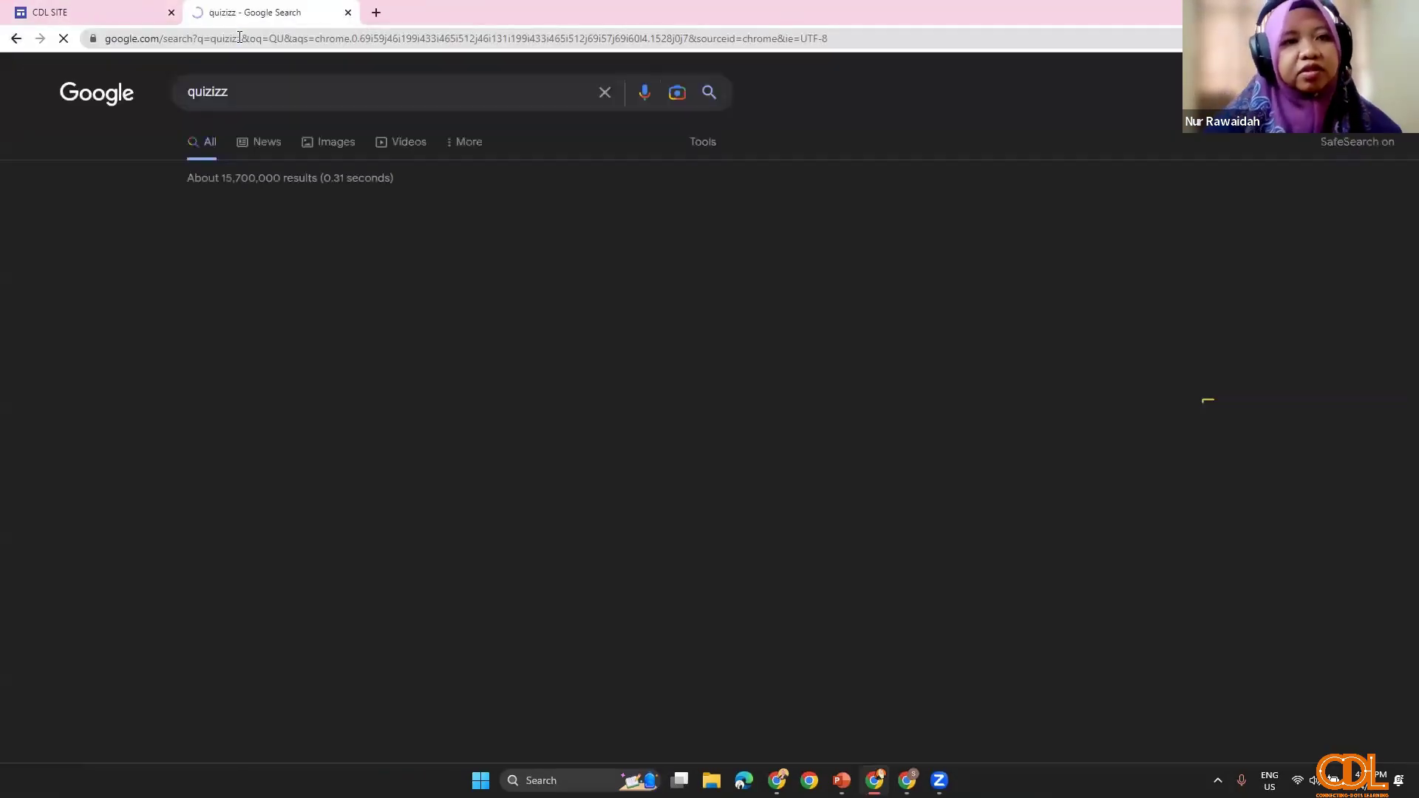
pyautogui.click(404, 255)
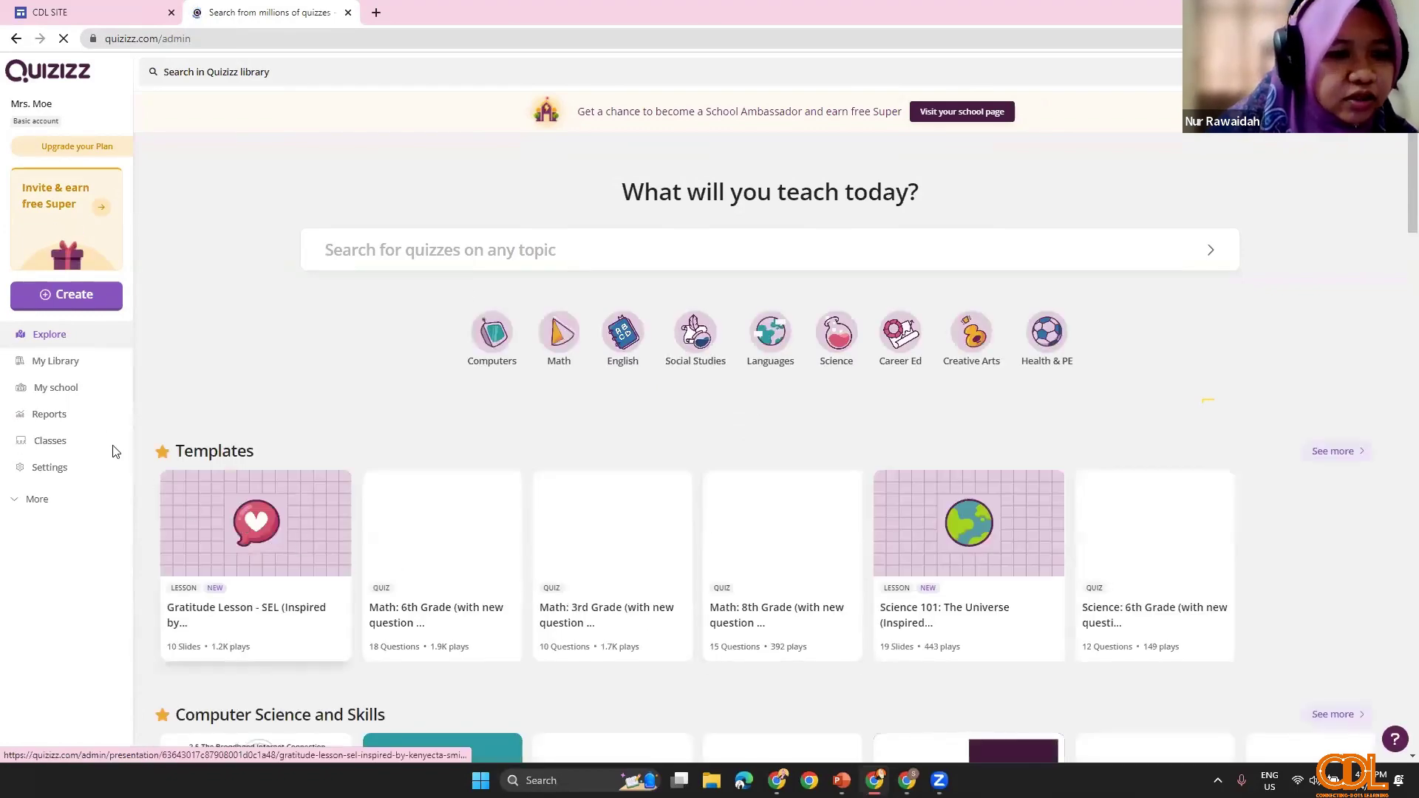
pyautogui.scroll(-1, 116, 452)
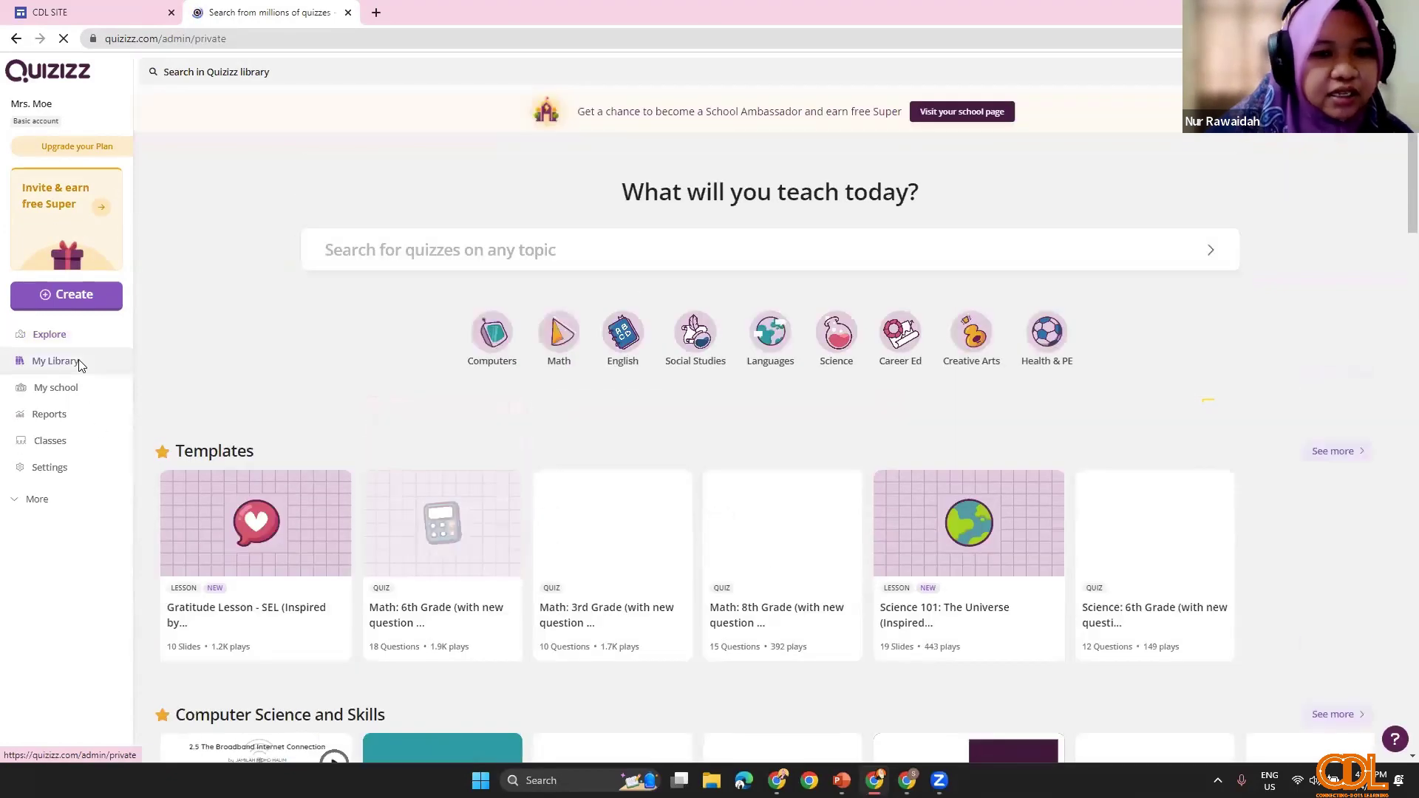
pyautogui.click(76, 360)
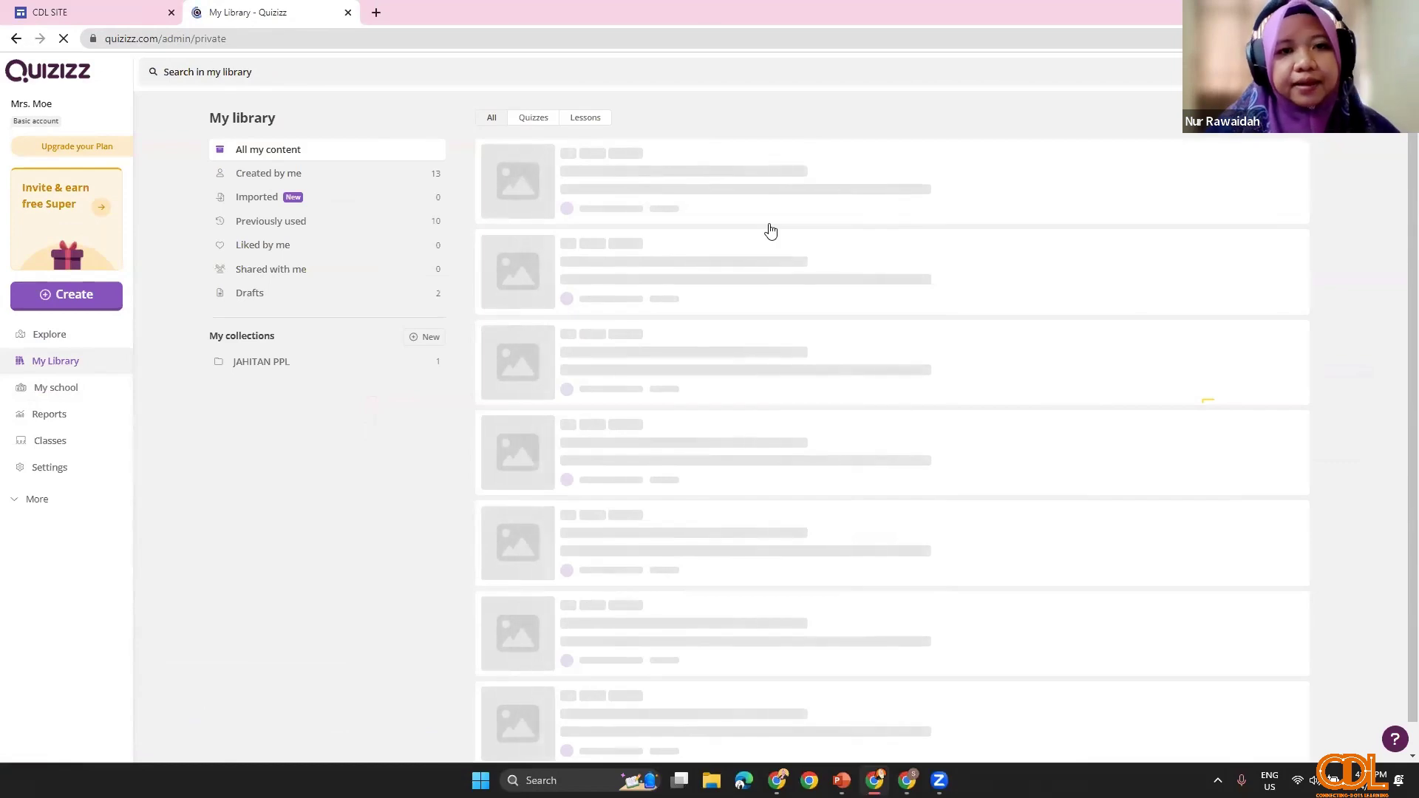
# Step: Copy the KUIZ APLIKASI GOOGLE SITES quiz's embed link and return to the CDL SITE editor
pyautogui.scroll(-3, 623, 564)
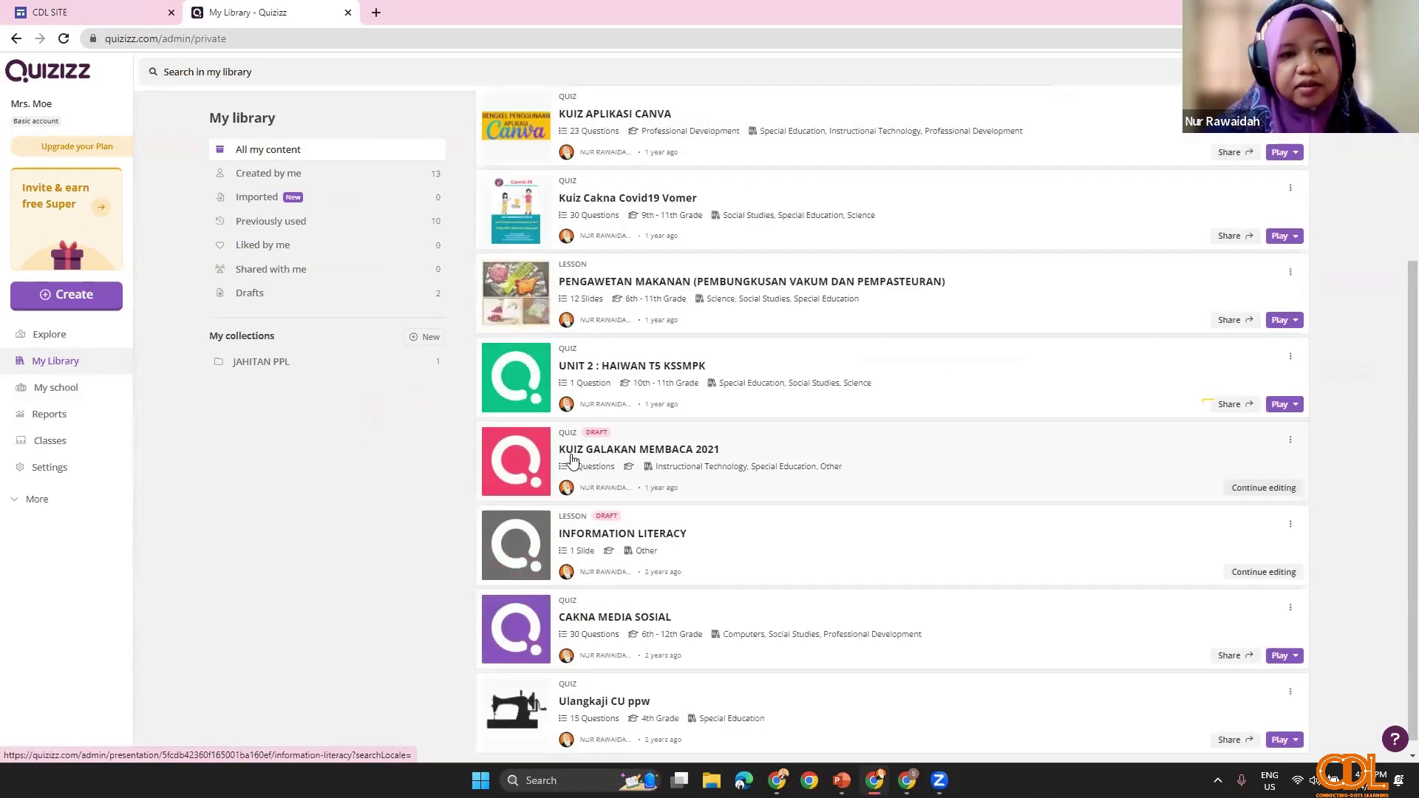
pyautogui.scroll(3, 532, 369)
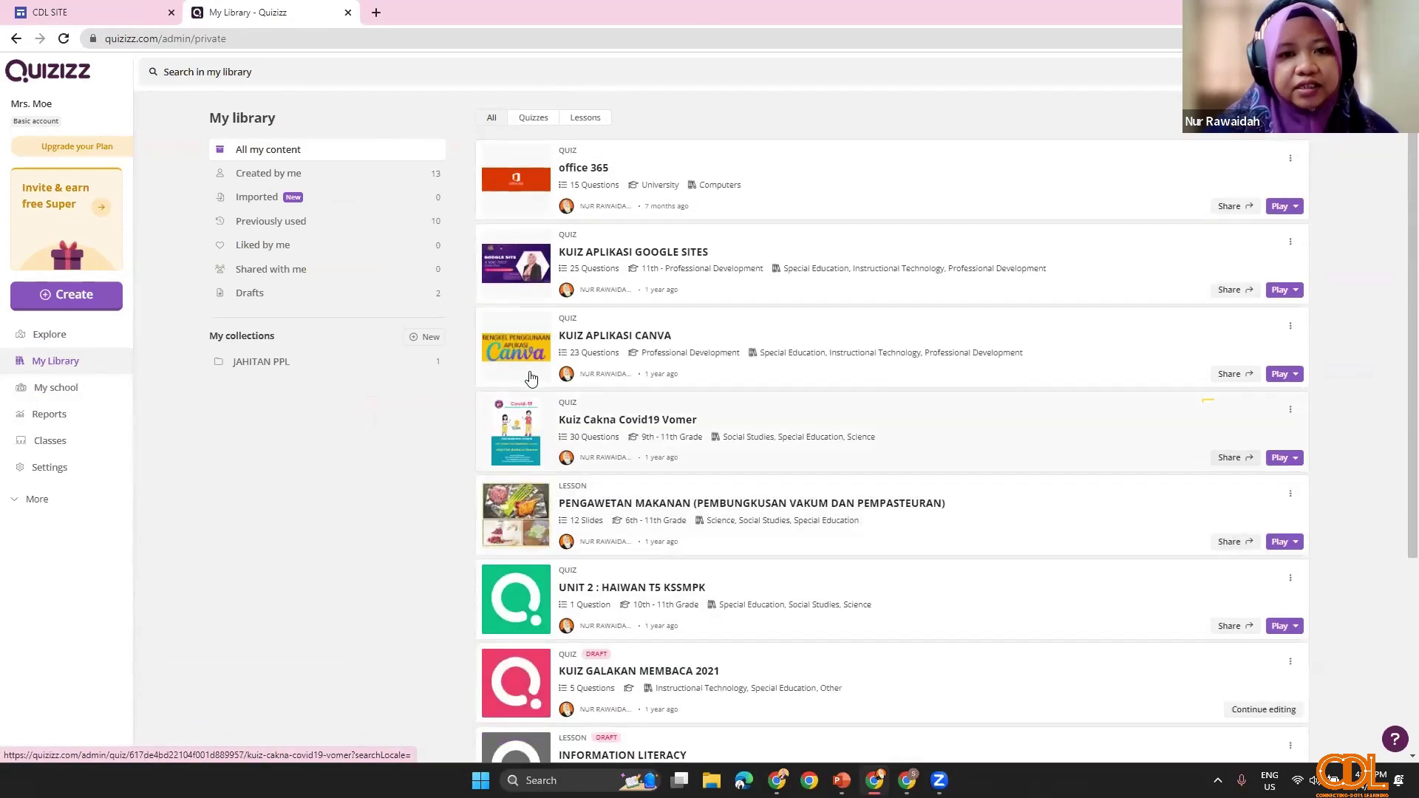
pyautogui.click(1132, 270)
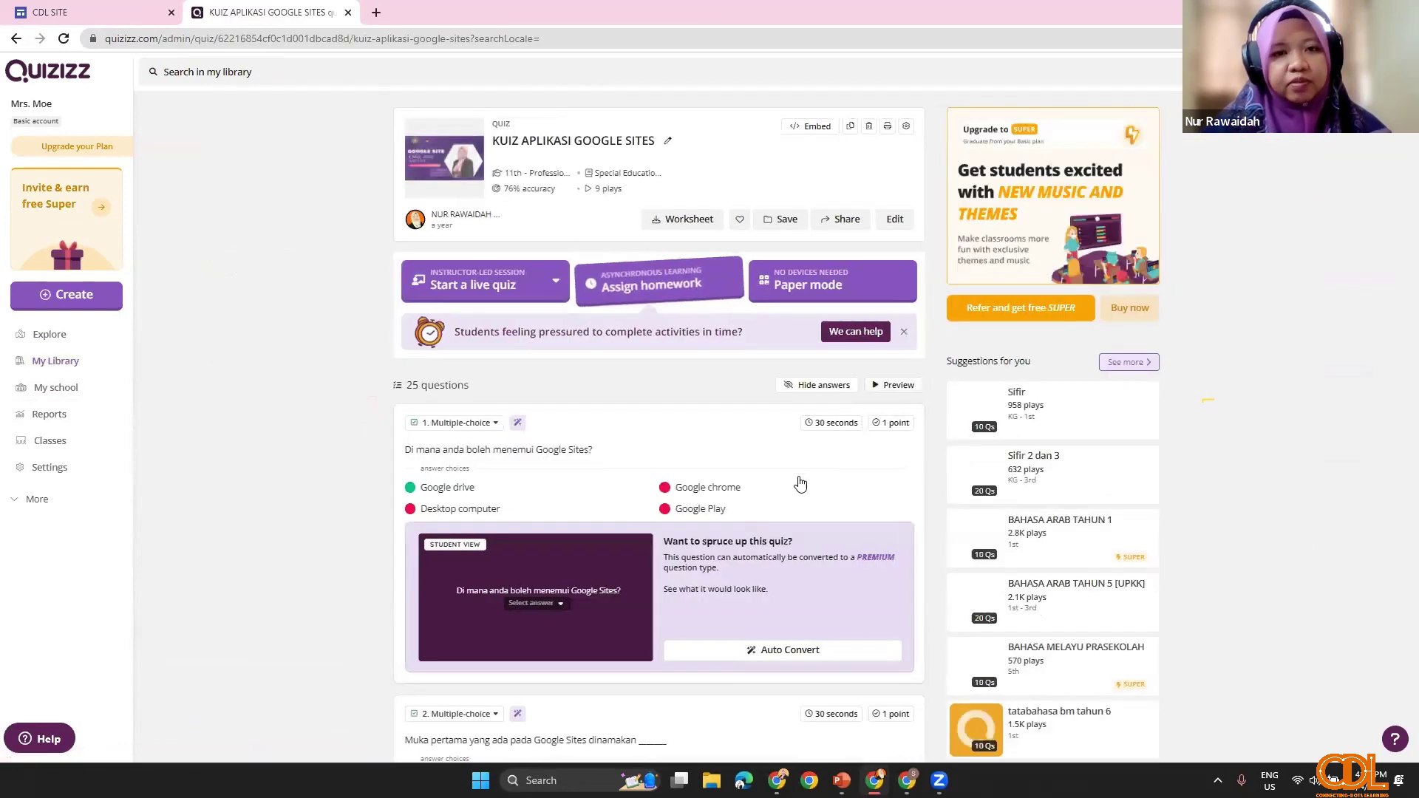
pyautogui.click(813, 127)
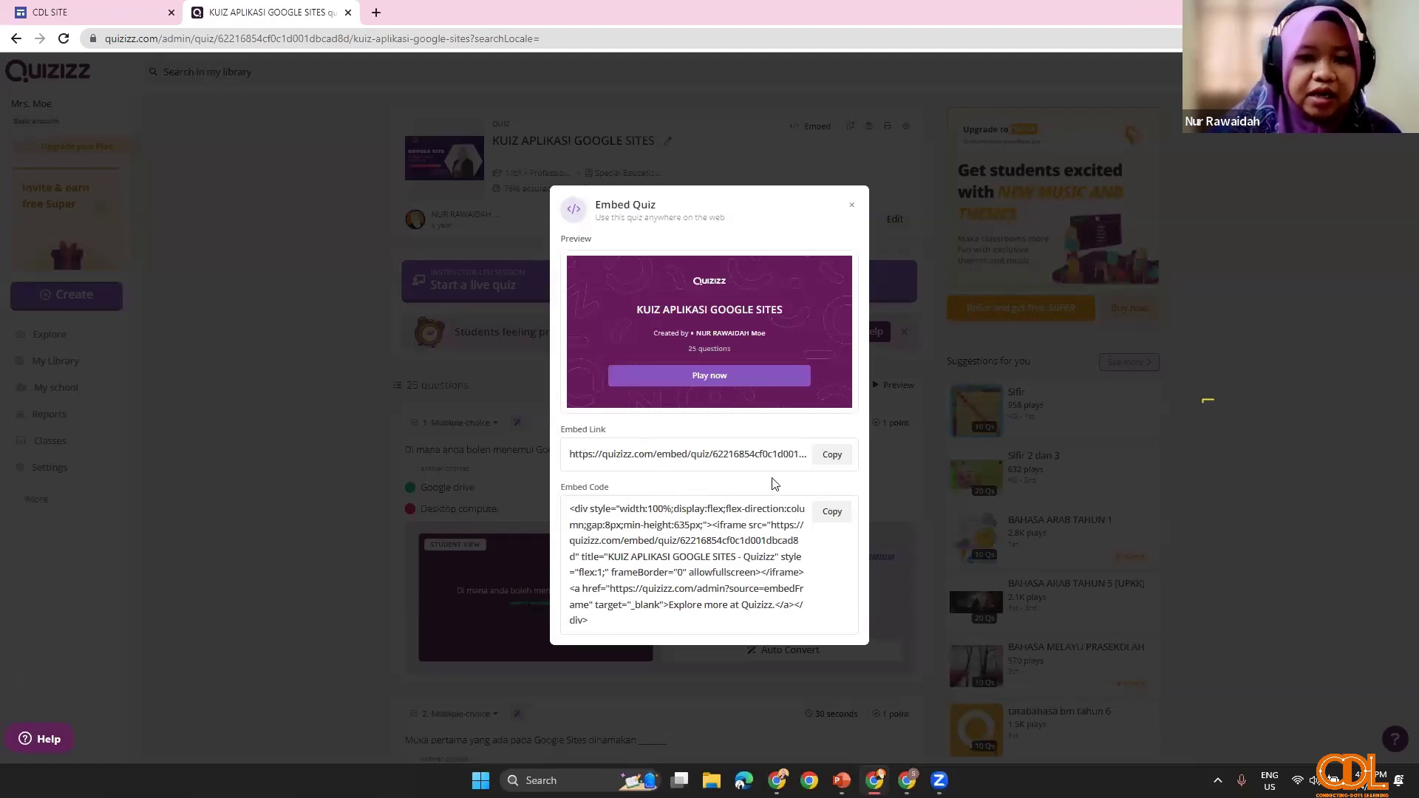
pyautogui.click(824, 456)
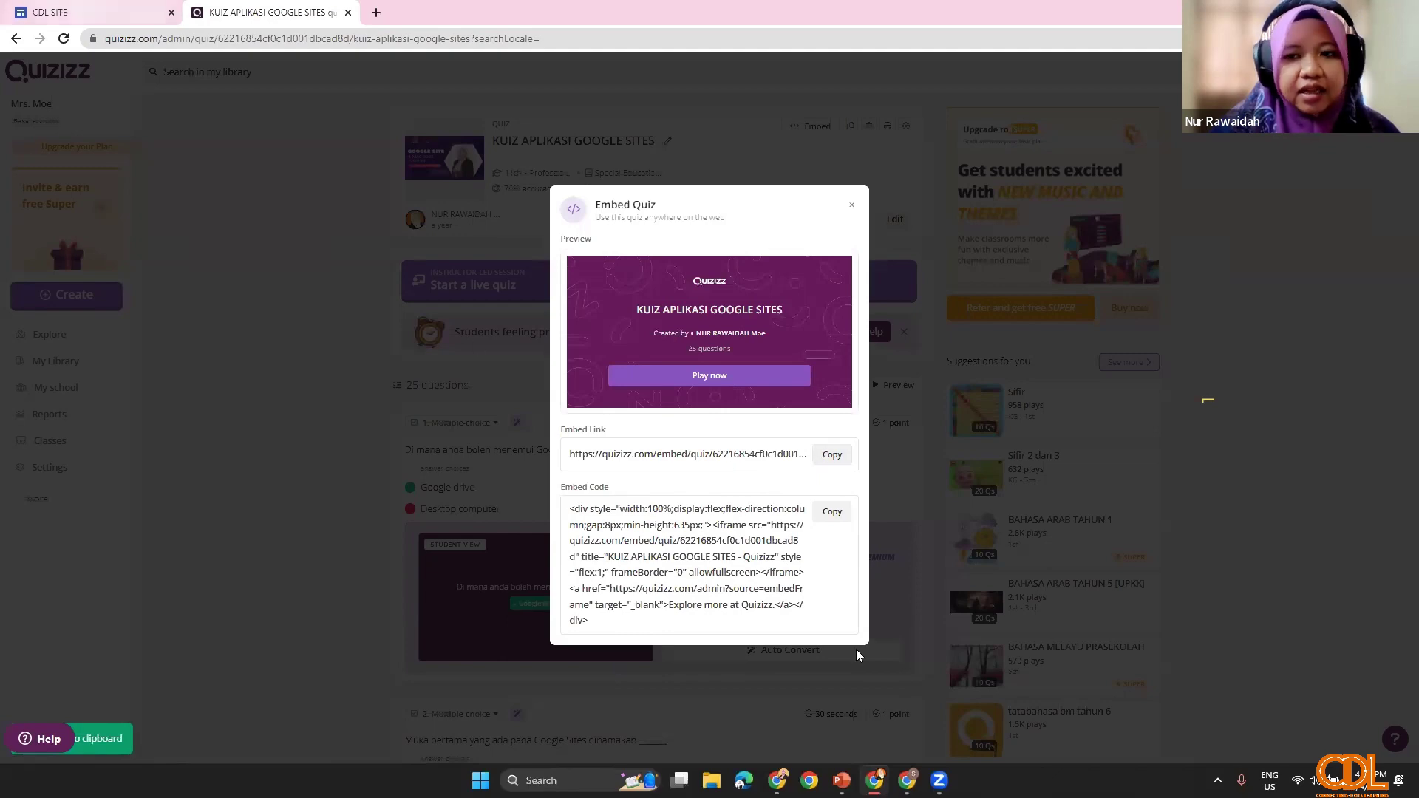
pyautogui.hotkey('ctrl', 'Tab')
# Step: Embed the pasted Quizizz link on C2 as a whole page
pyautogui.click(1220, 139)
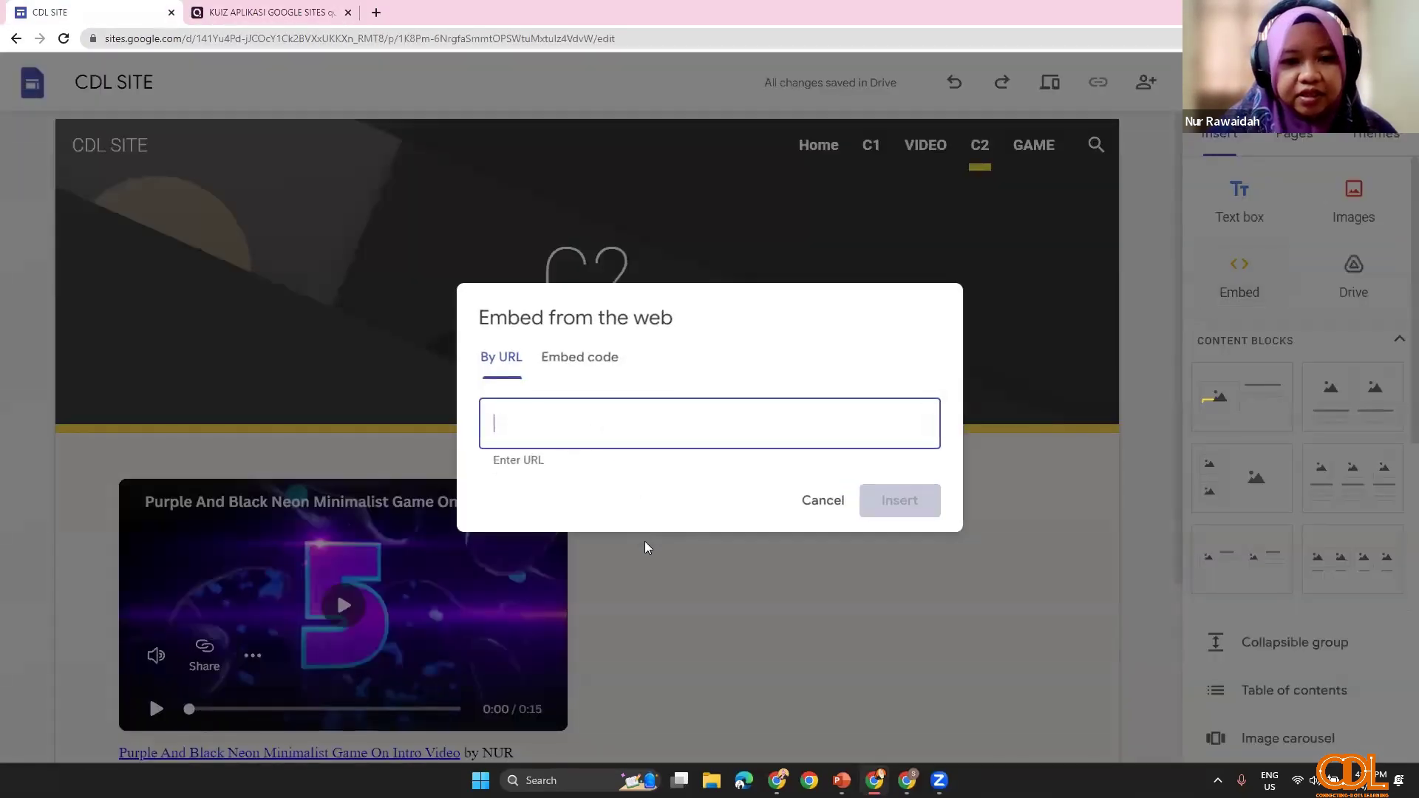
pyautogui.rightClick(589, 427)
pyautogui.click(625, 546)
pyautogui.moveTo(493, 424); pyautogui.dragTo(657, 423)
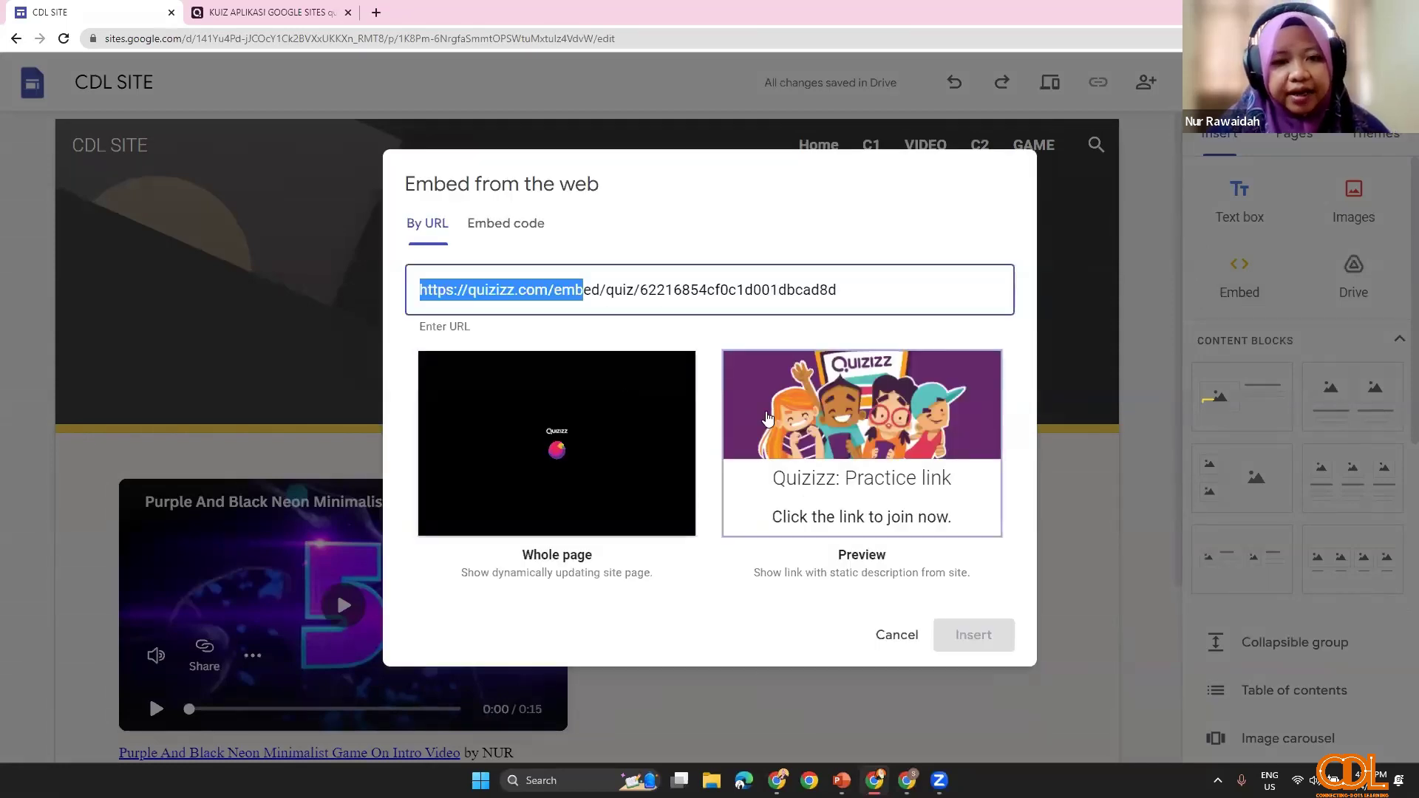
pyautogui.click(857, 468)
pyautogui.click(650, 530)
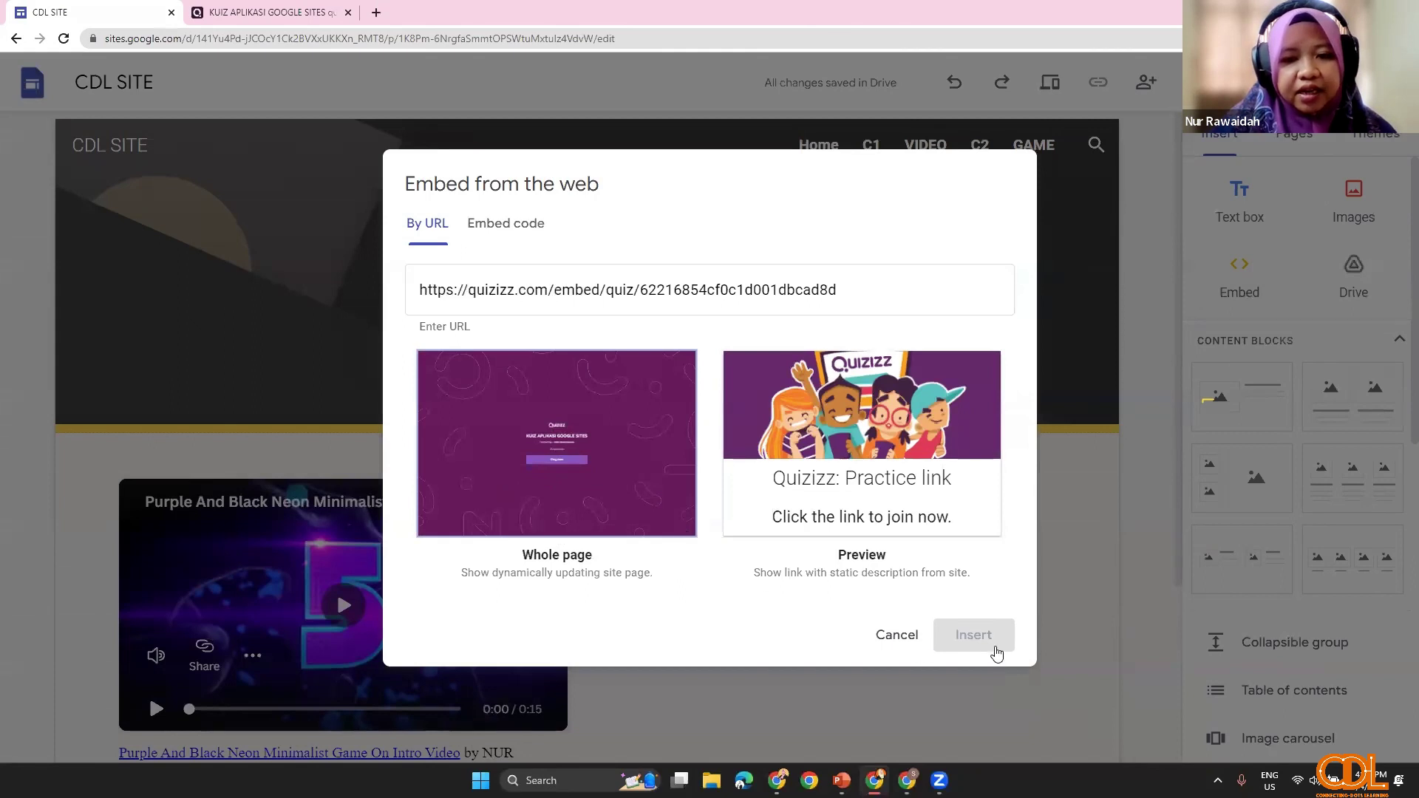
pyautogui.click(973, 636)
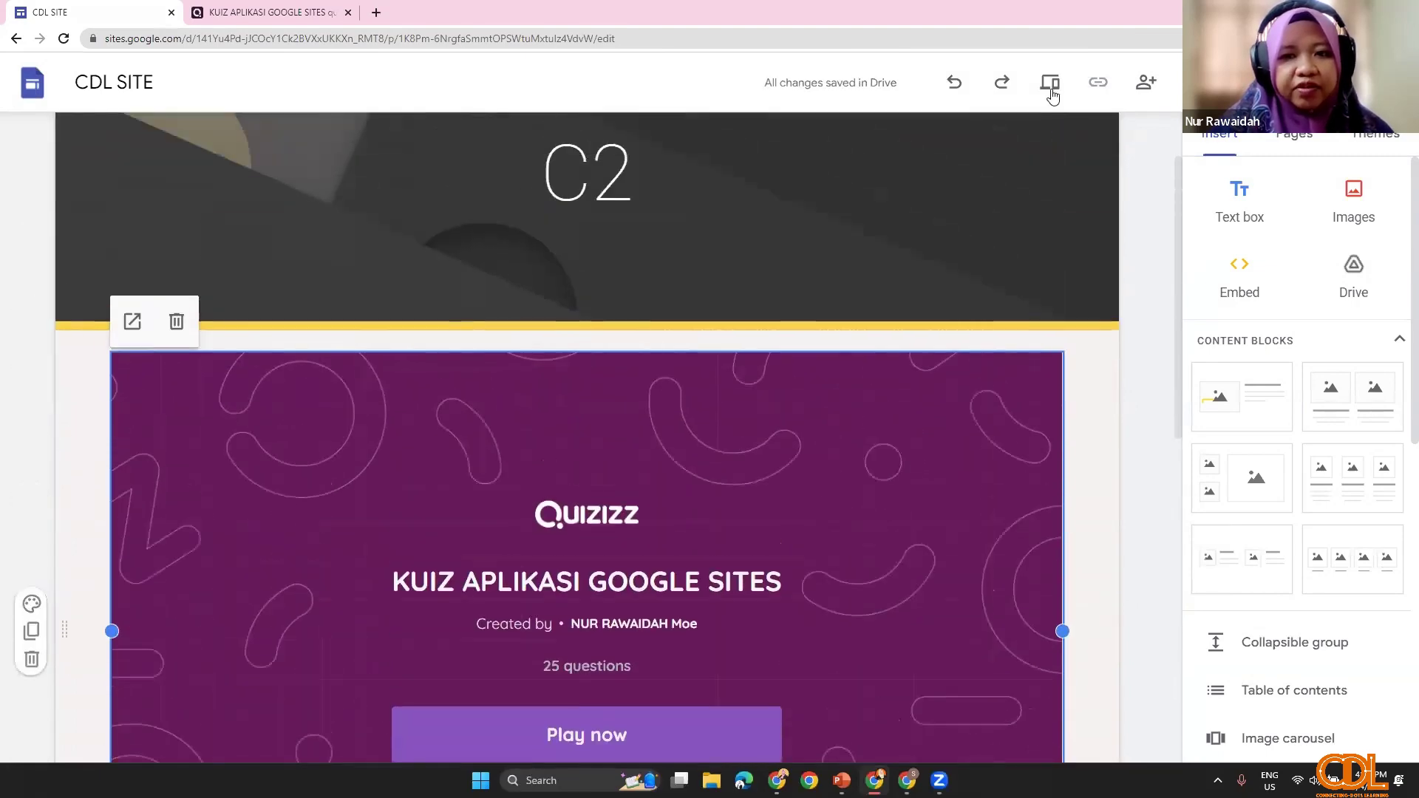
# Step: Preview the site and start the embedded quiz to test it
pyautogui.click(1049, 83)
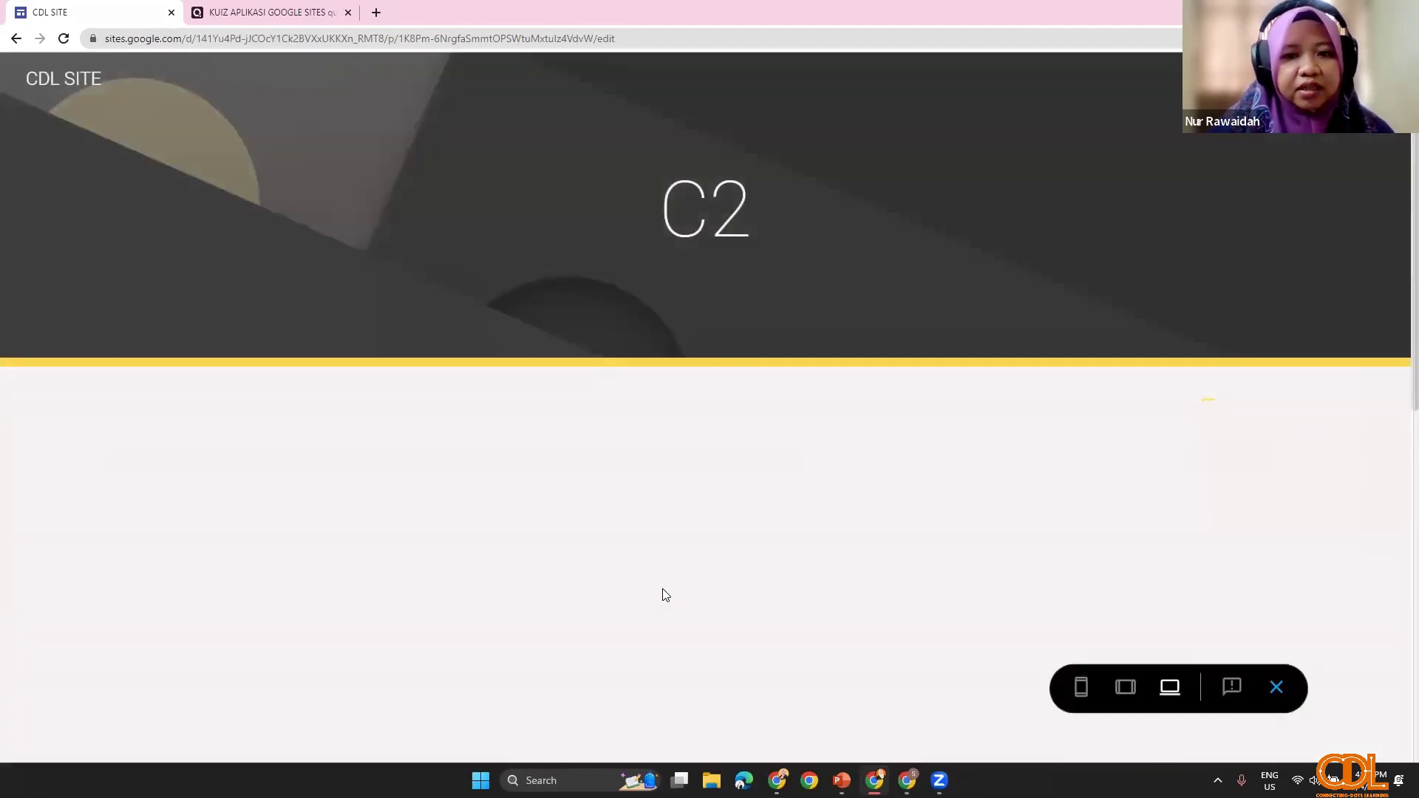
pyautogui.scroll(-3, 739, 628)
pyautogui.scroll(-3, 720, 547)
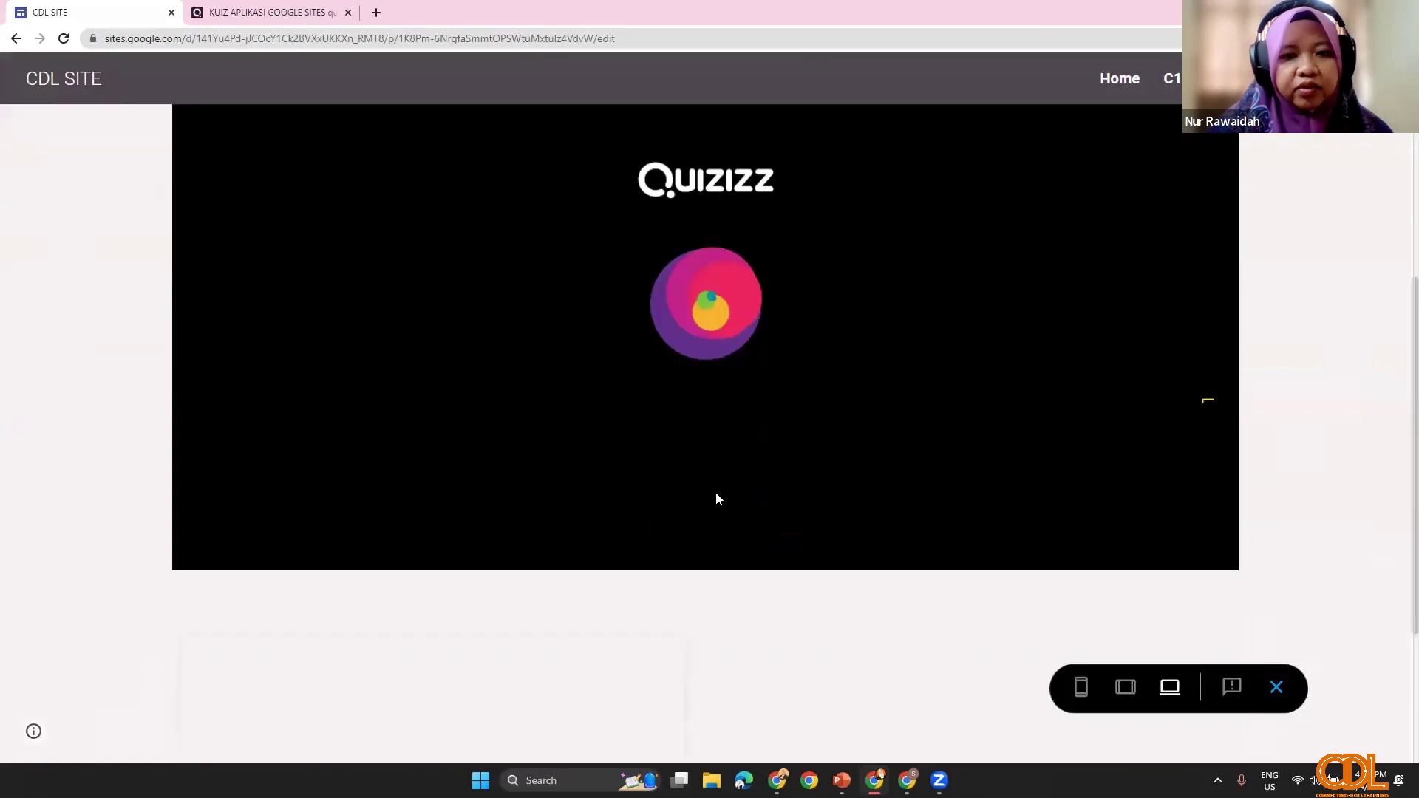
pyautogui.scroll(2, 724, 488)
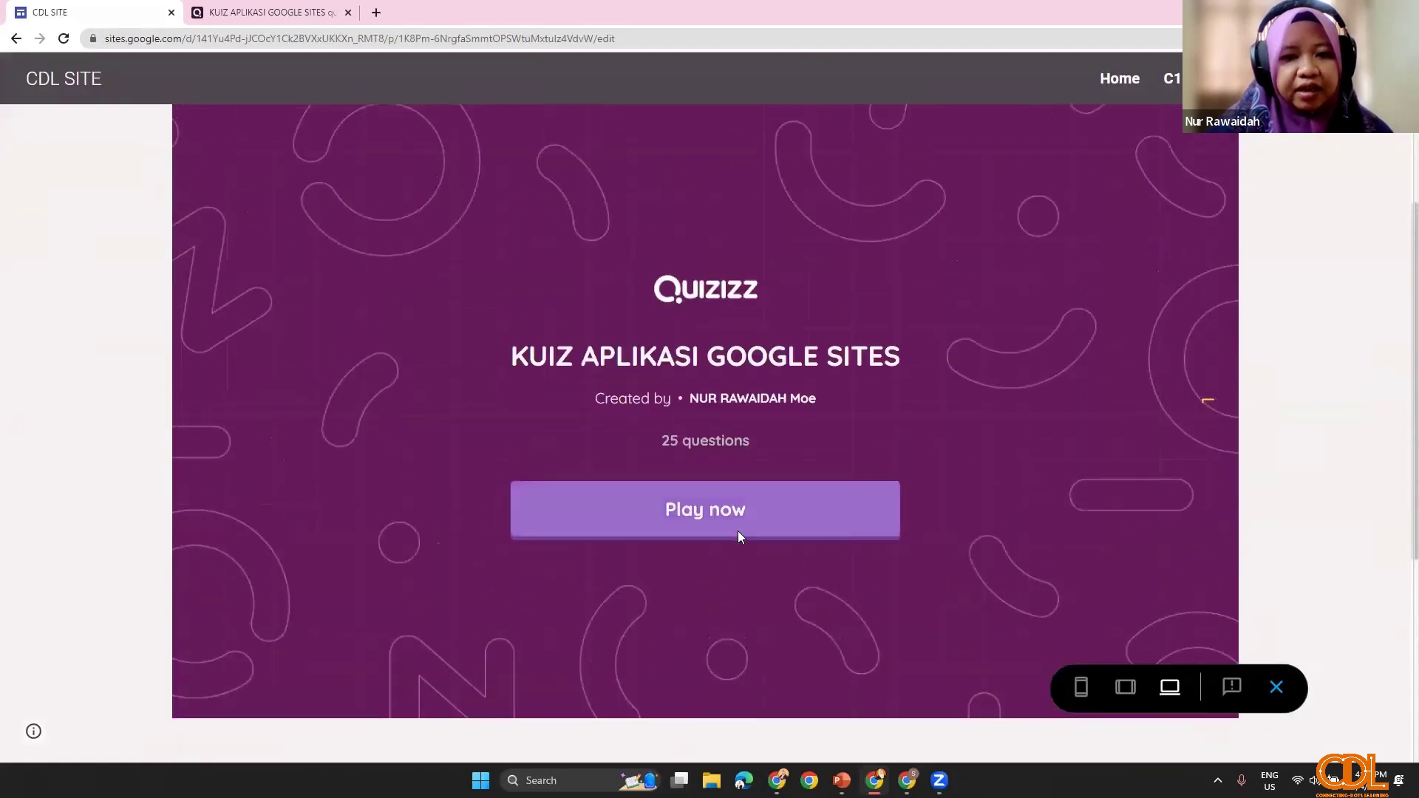
pyautogui.click(738, 530)
pyautogui.scroll(-3, 657, 591)
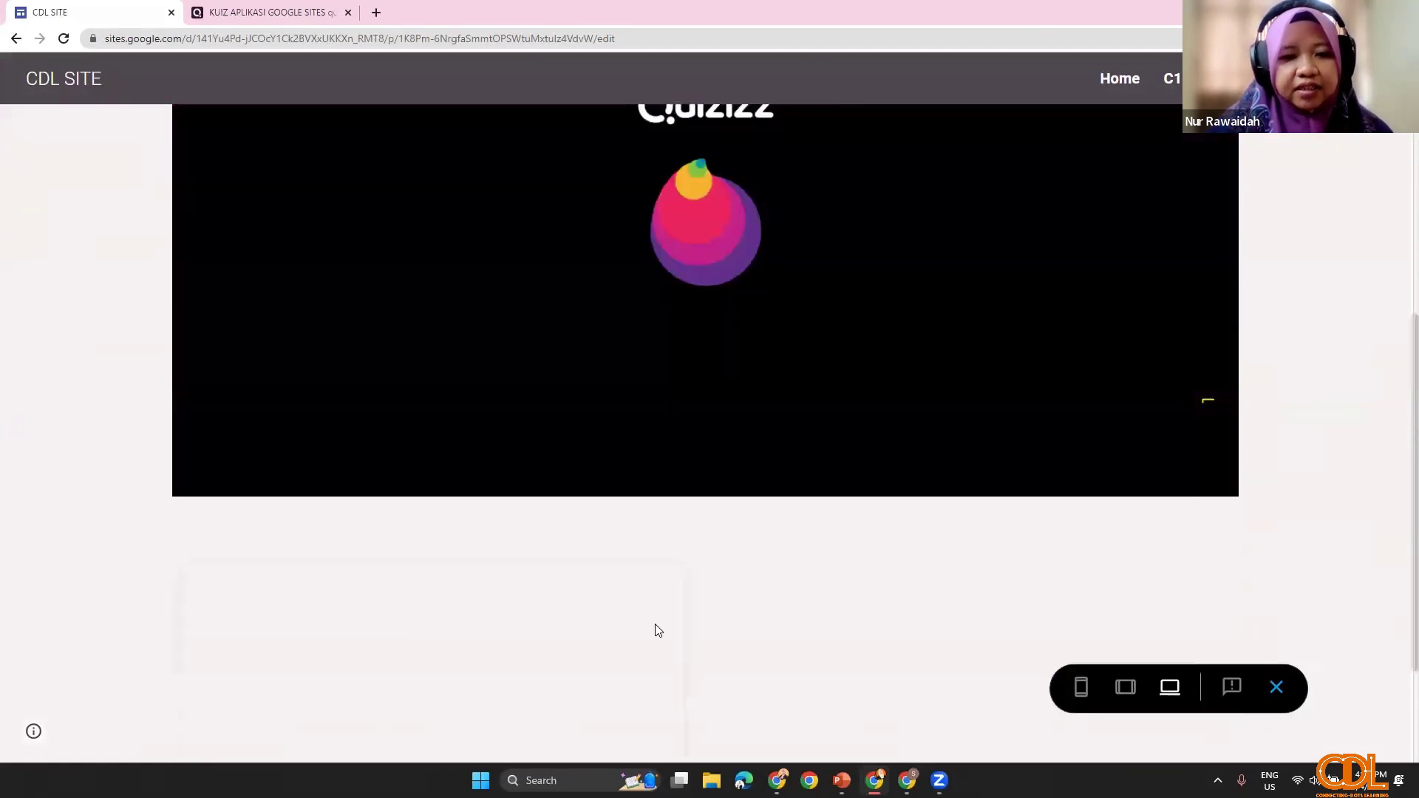
pyautogui.scroll(-3, 687, 503)
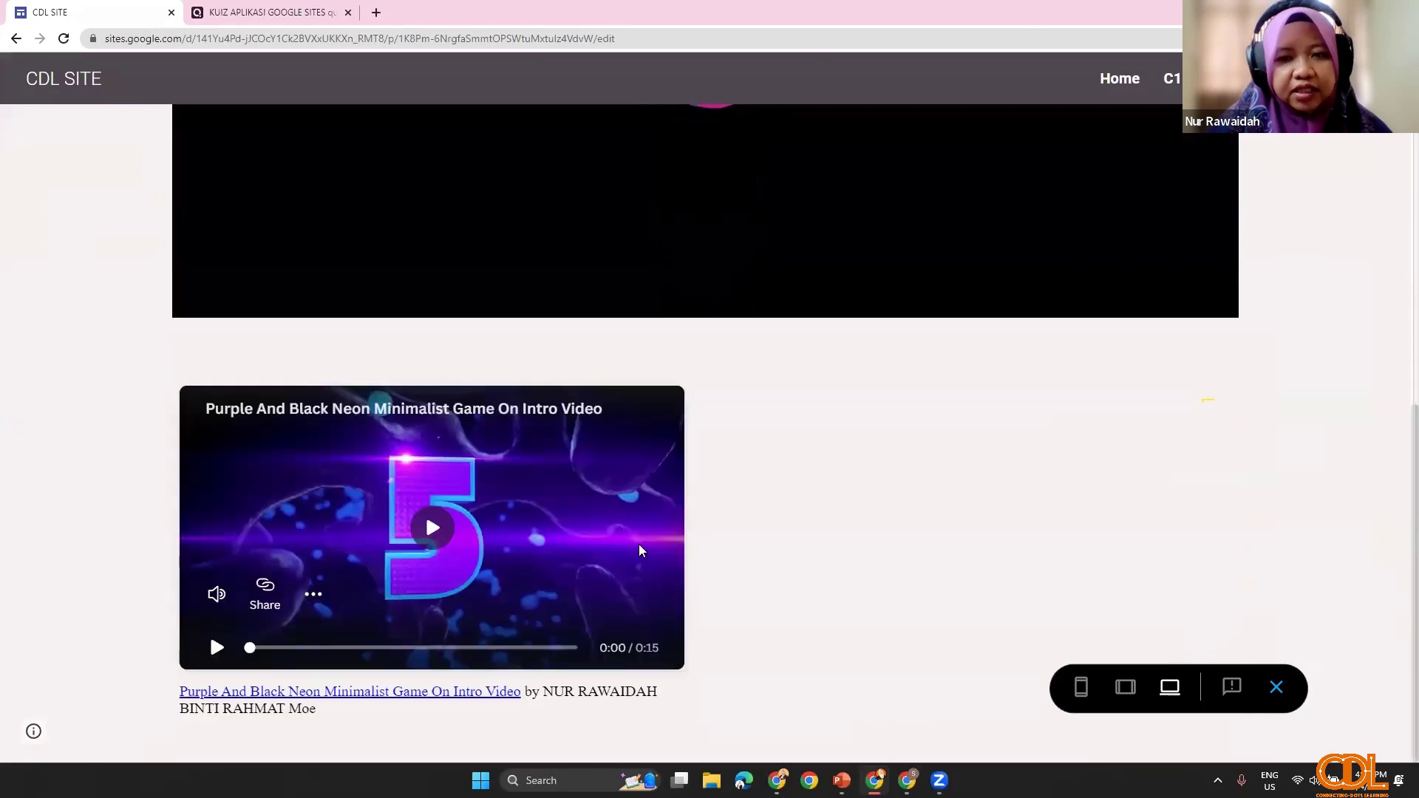
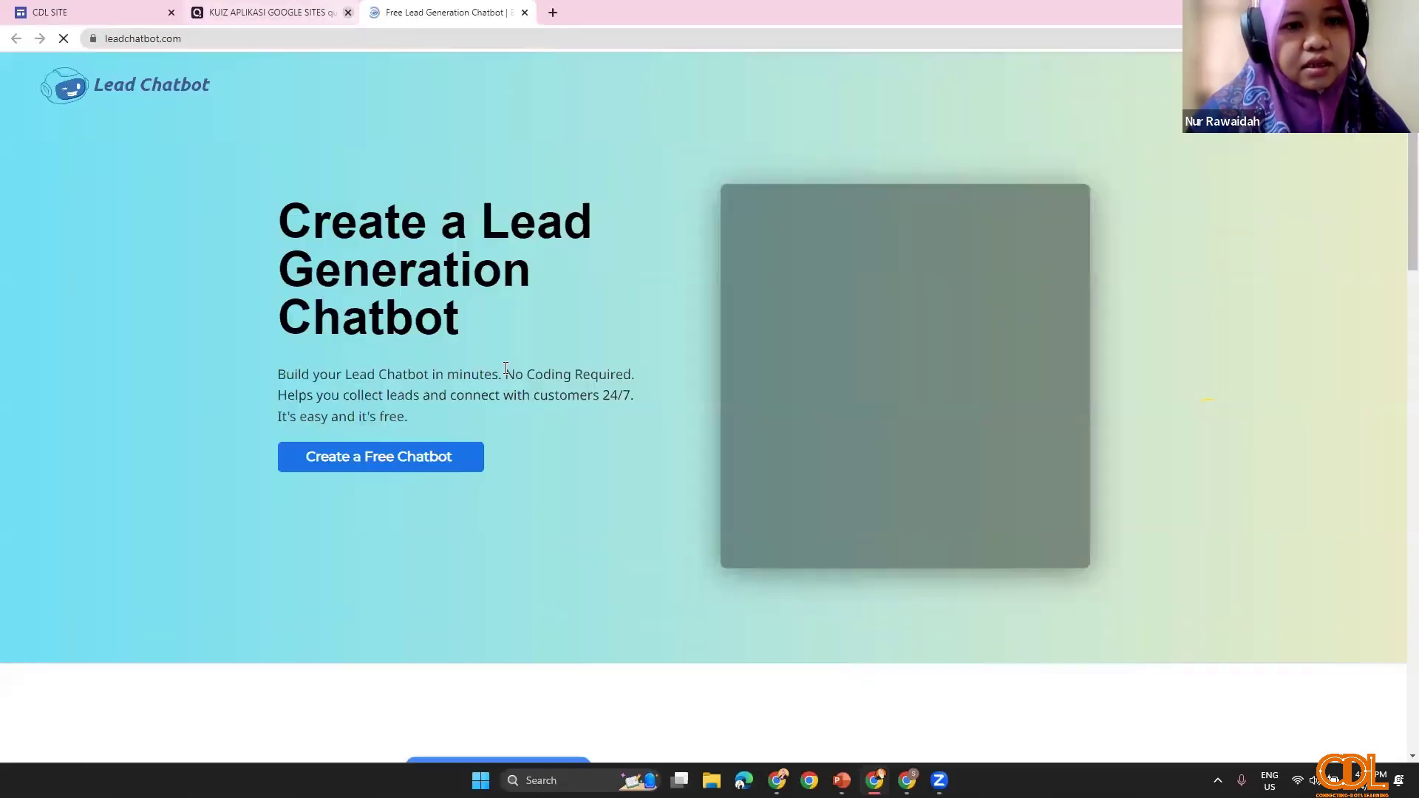
# Step: Close the Google Sites quiz tab and copy the leadchatbot.com home page address
pyautogui.click(348, 11)
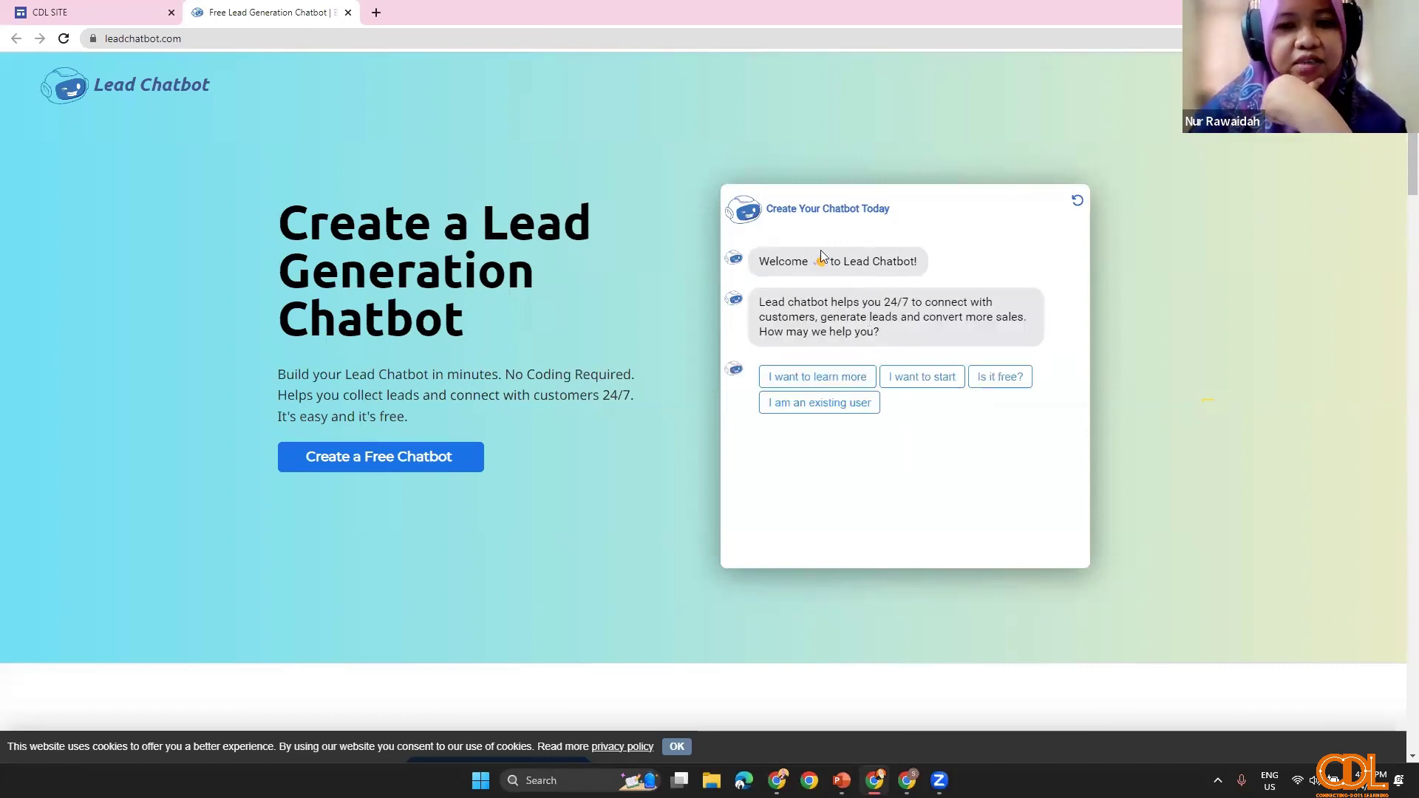
pyautogui.click(166, 41)
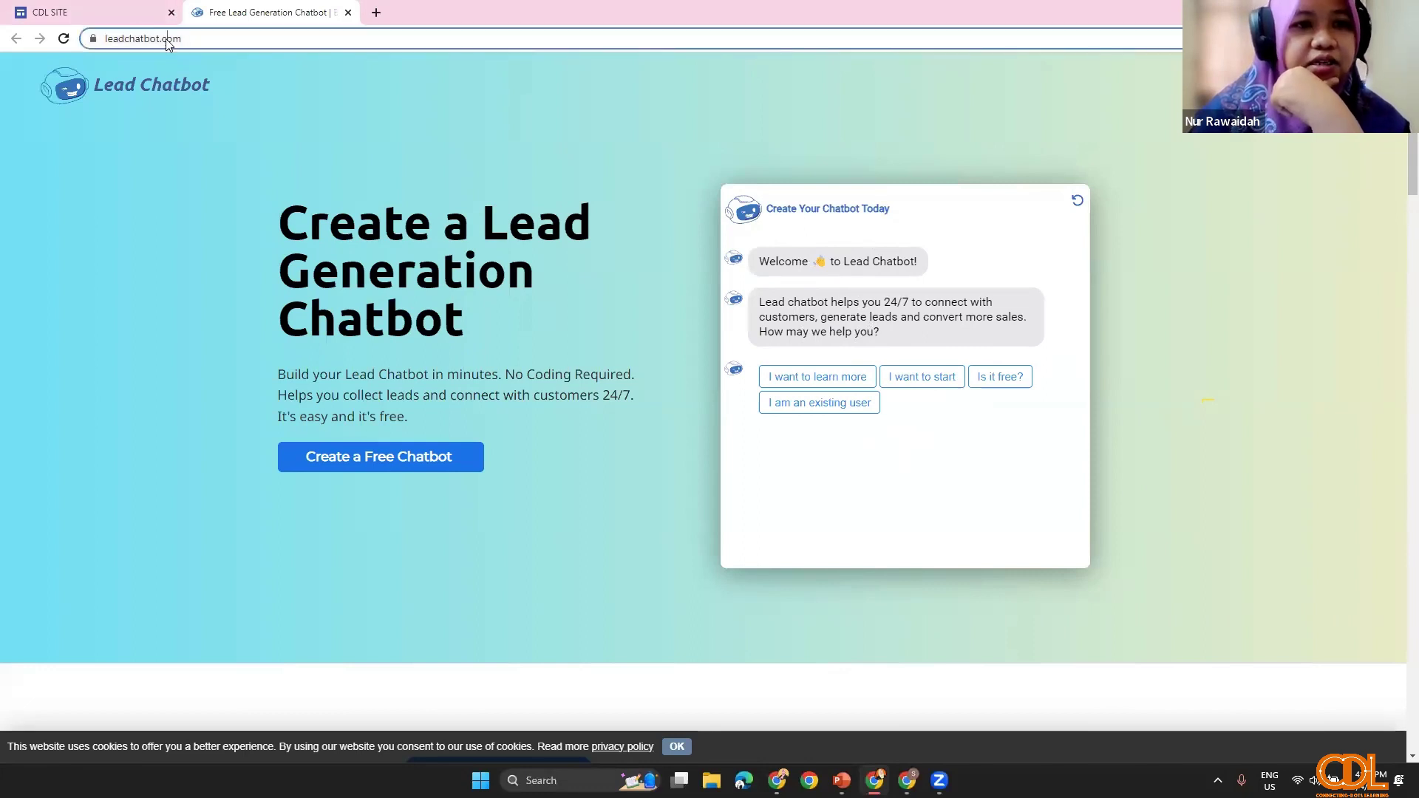
pyautogui.rightClick(166, 43)
pyautogui.click(224, 146)
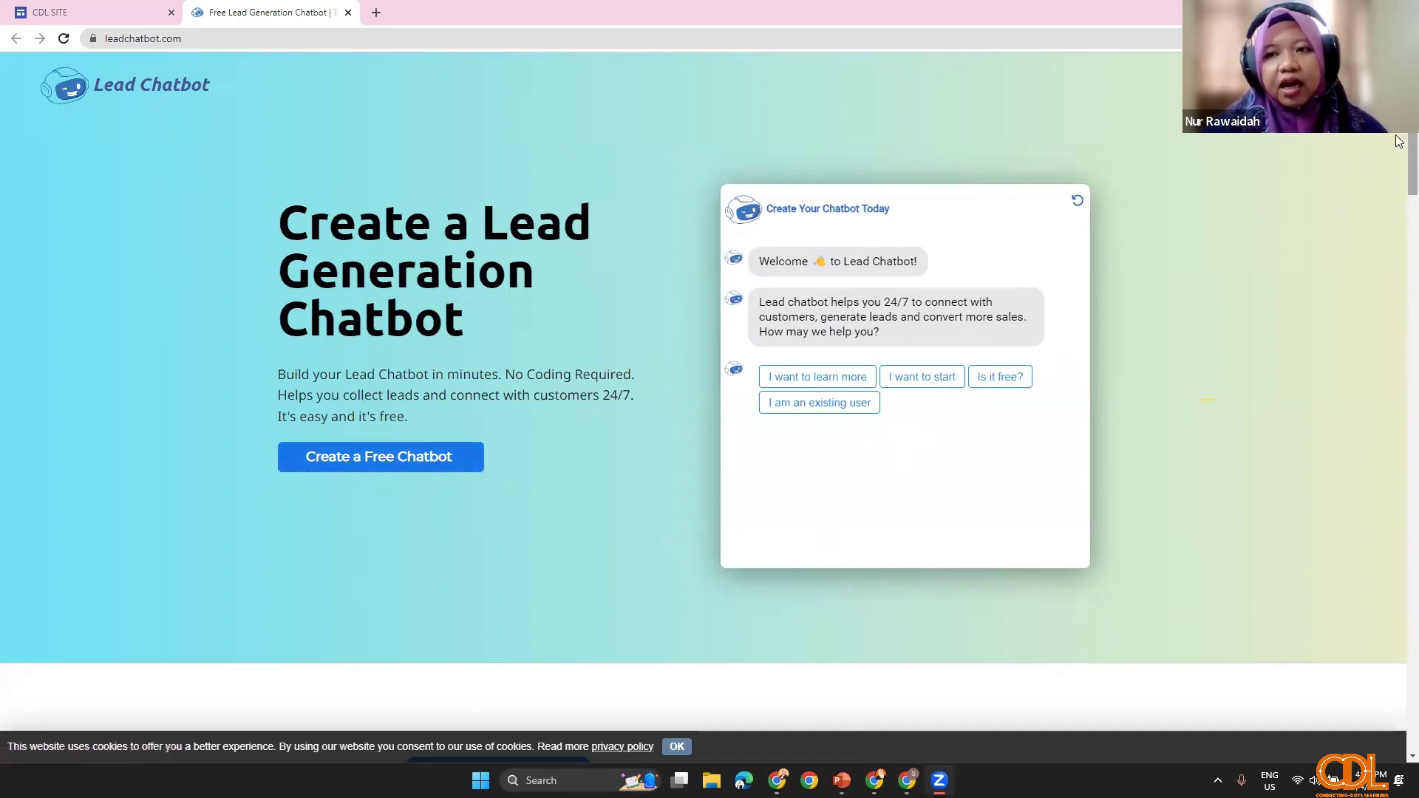
# Step: Go to the Lead Chatbot login page and start entering the account e-mail in lowercase
pyautogui.click(1322, 84)
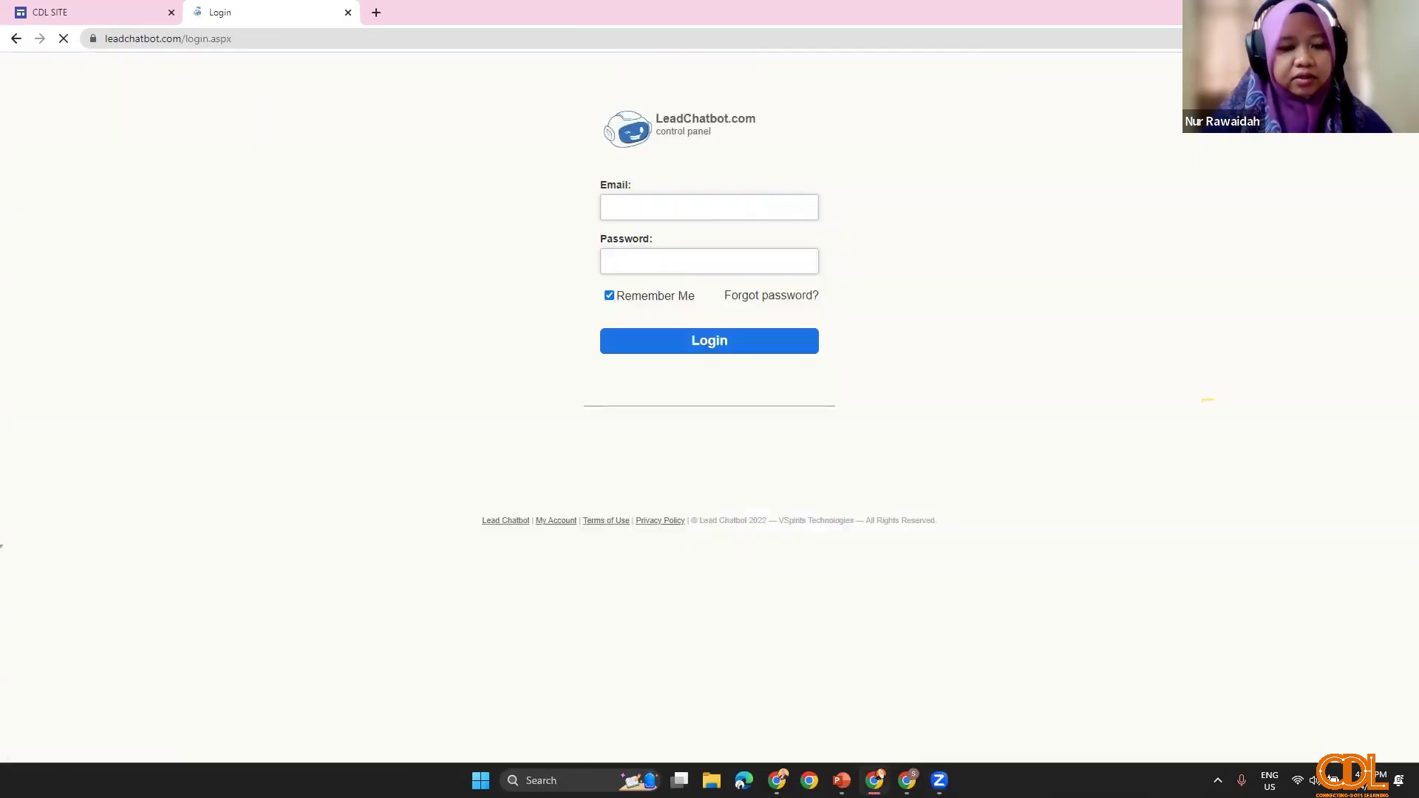
pyautogui.click(710, 209)
pyautogui.write('AADI')
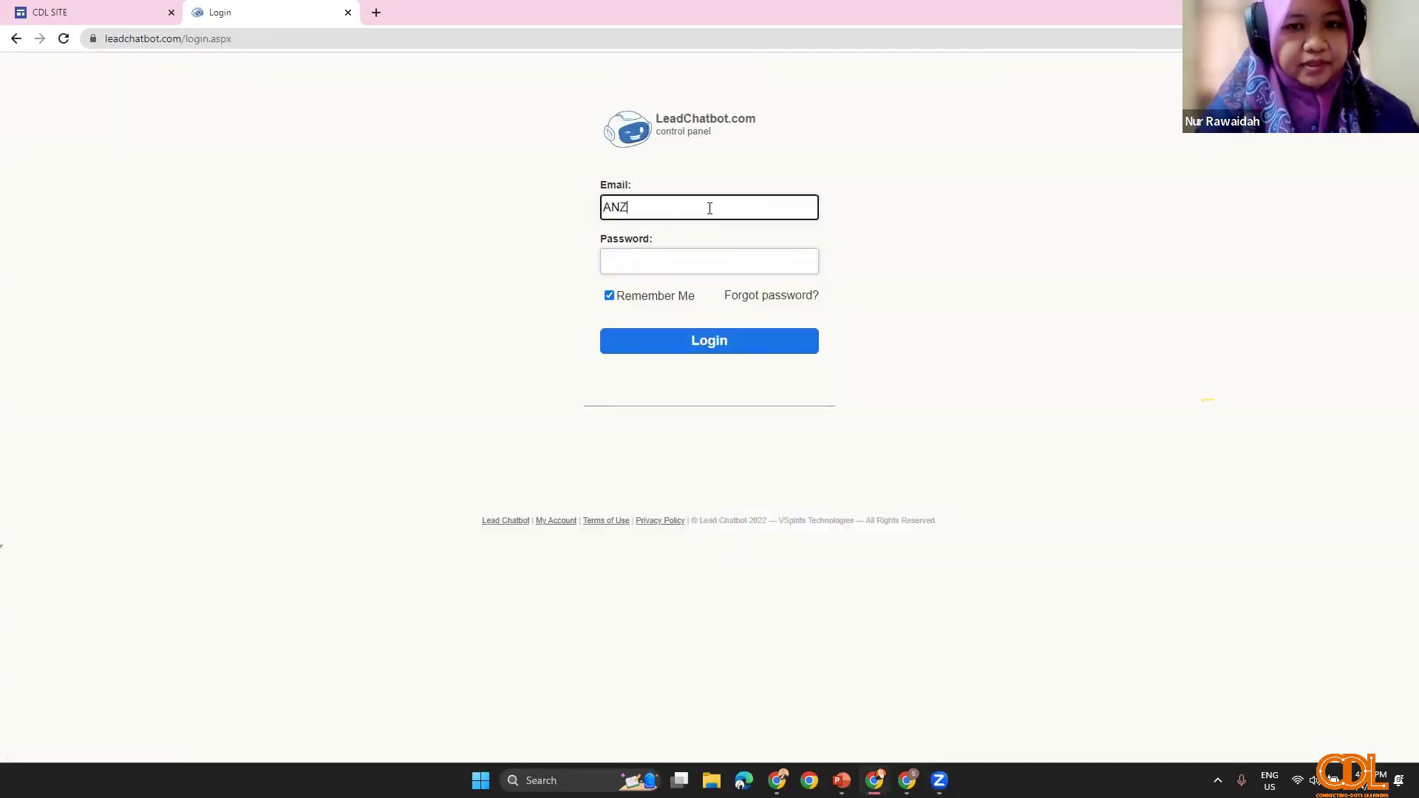
pyautogui.press('BackSpace')
pyautogui.press('BackSpace')
pyautogui.press('BackSpace')
pyautogui.press('BackSpace')
pyautogui.press('capslock')
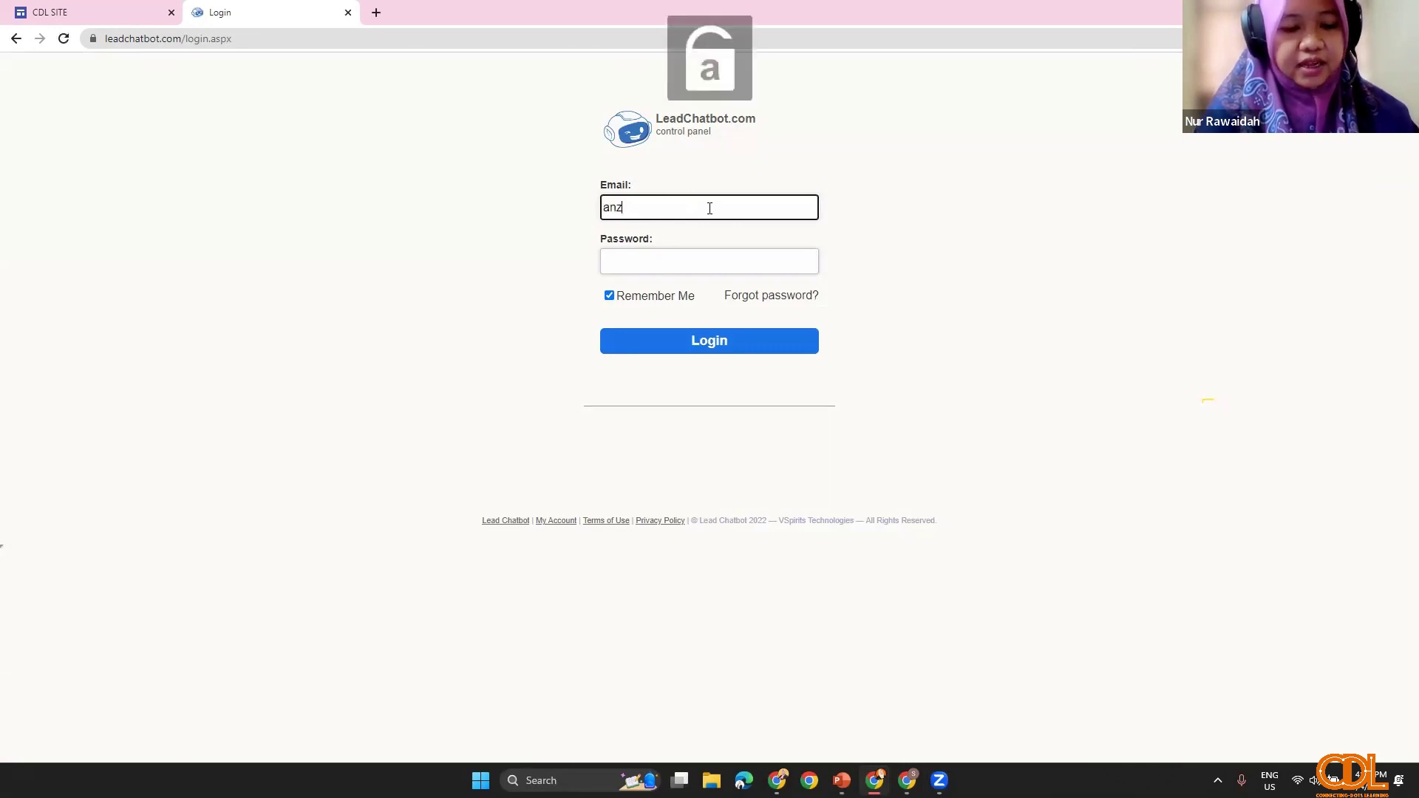
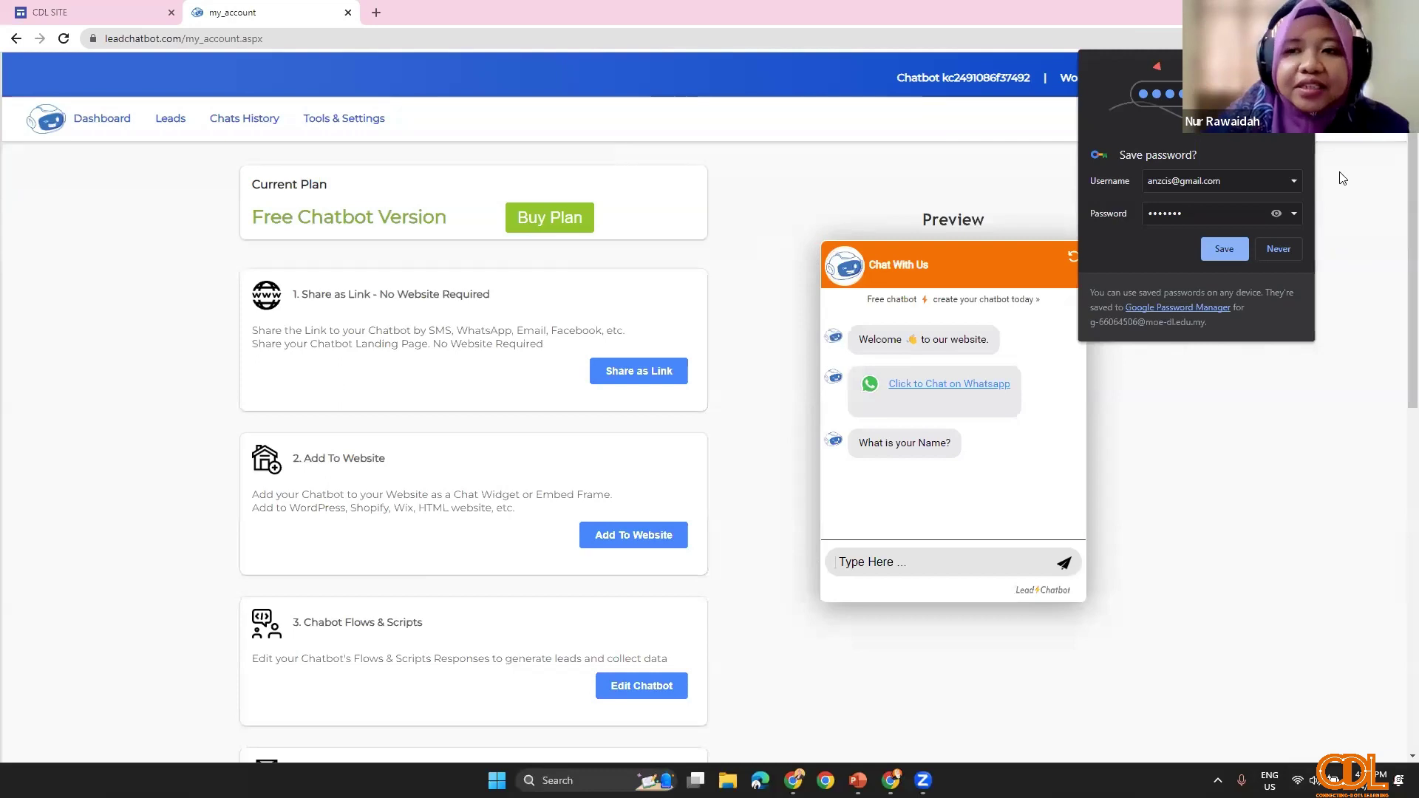
# Step: Dismiss Chrome's save-password bubble and scroll through the dashboard's setup cards
pyautogui.click(805, 553)
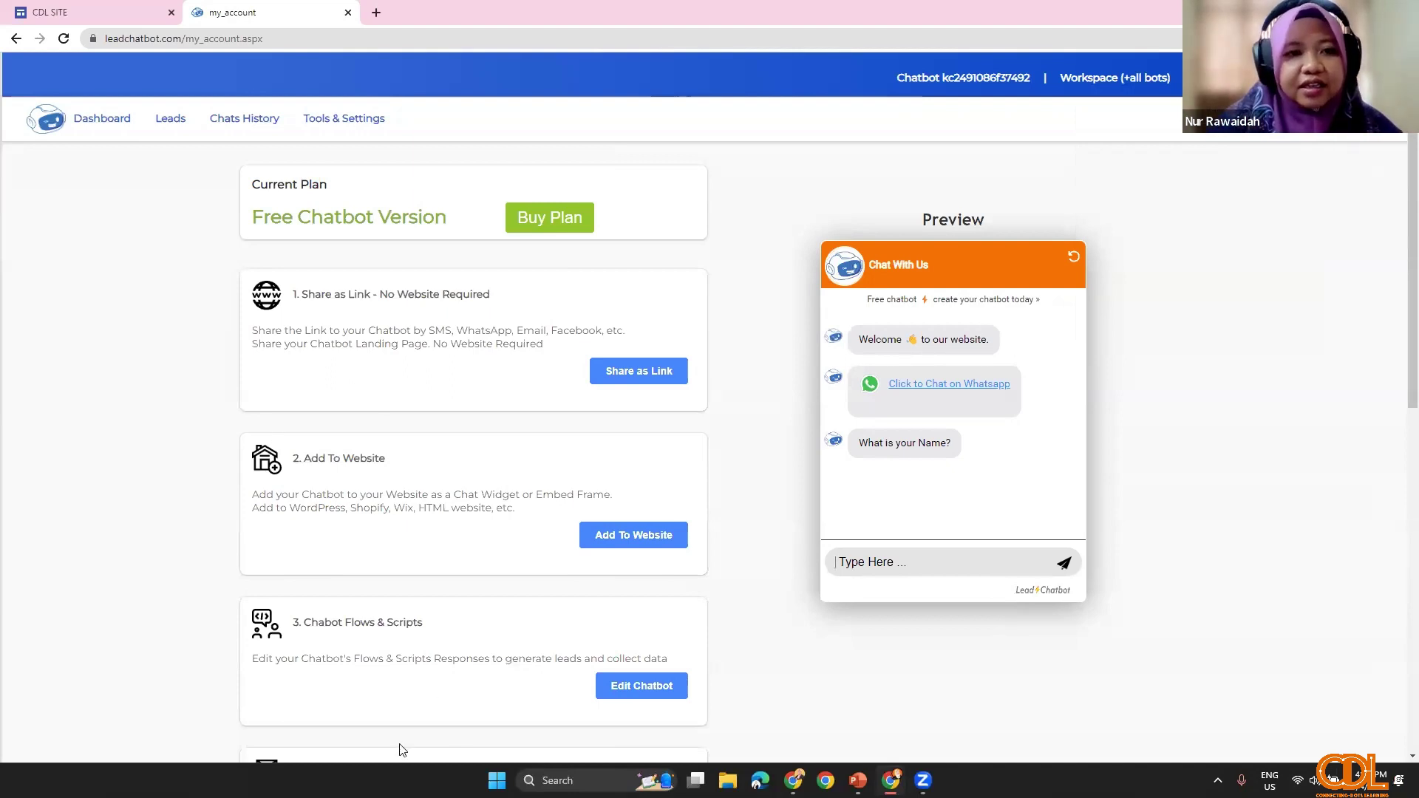
pyautogui.scroll(-1, 333, 423)
pyautogui.scroll(-2, 333, 417)
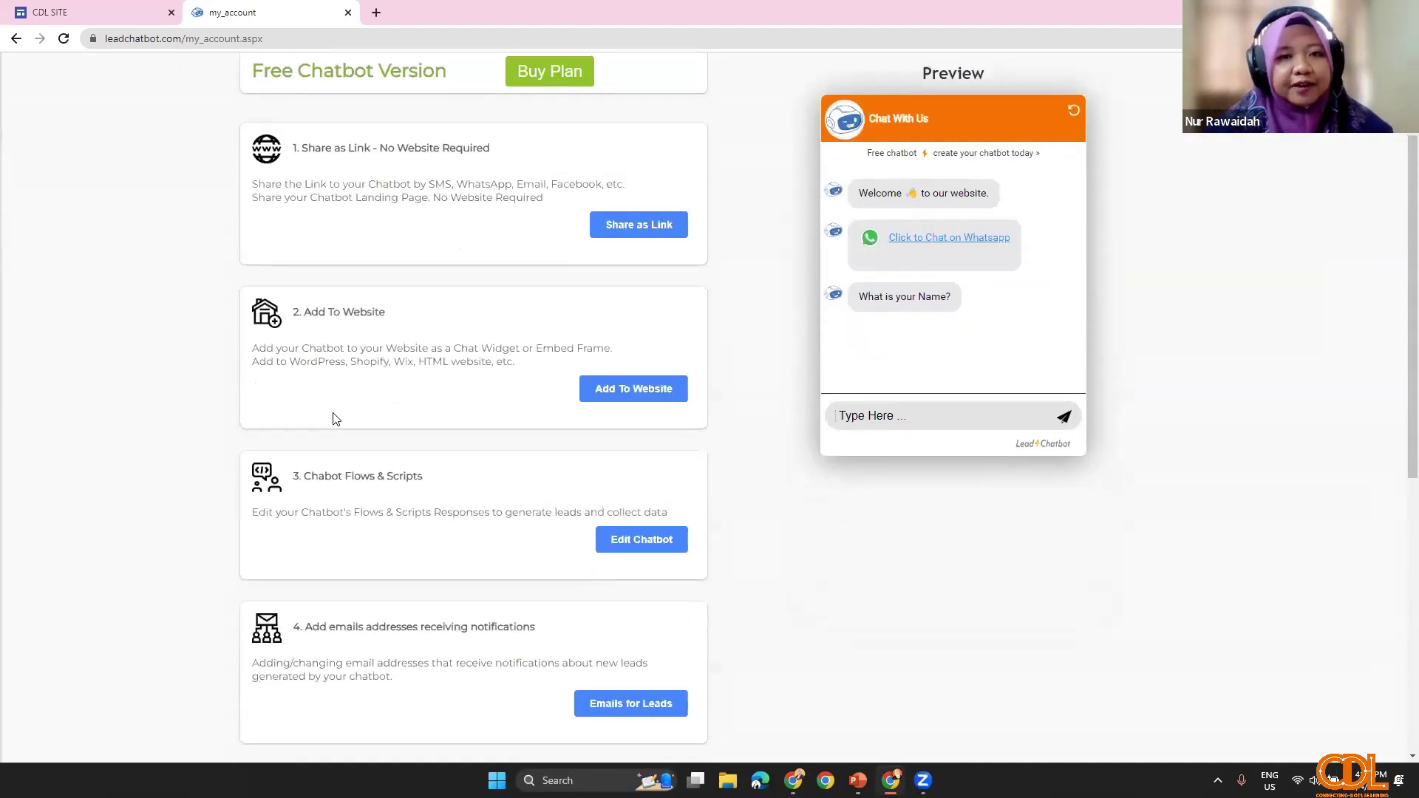
pyautogui.scroll(3, 334, 417)
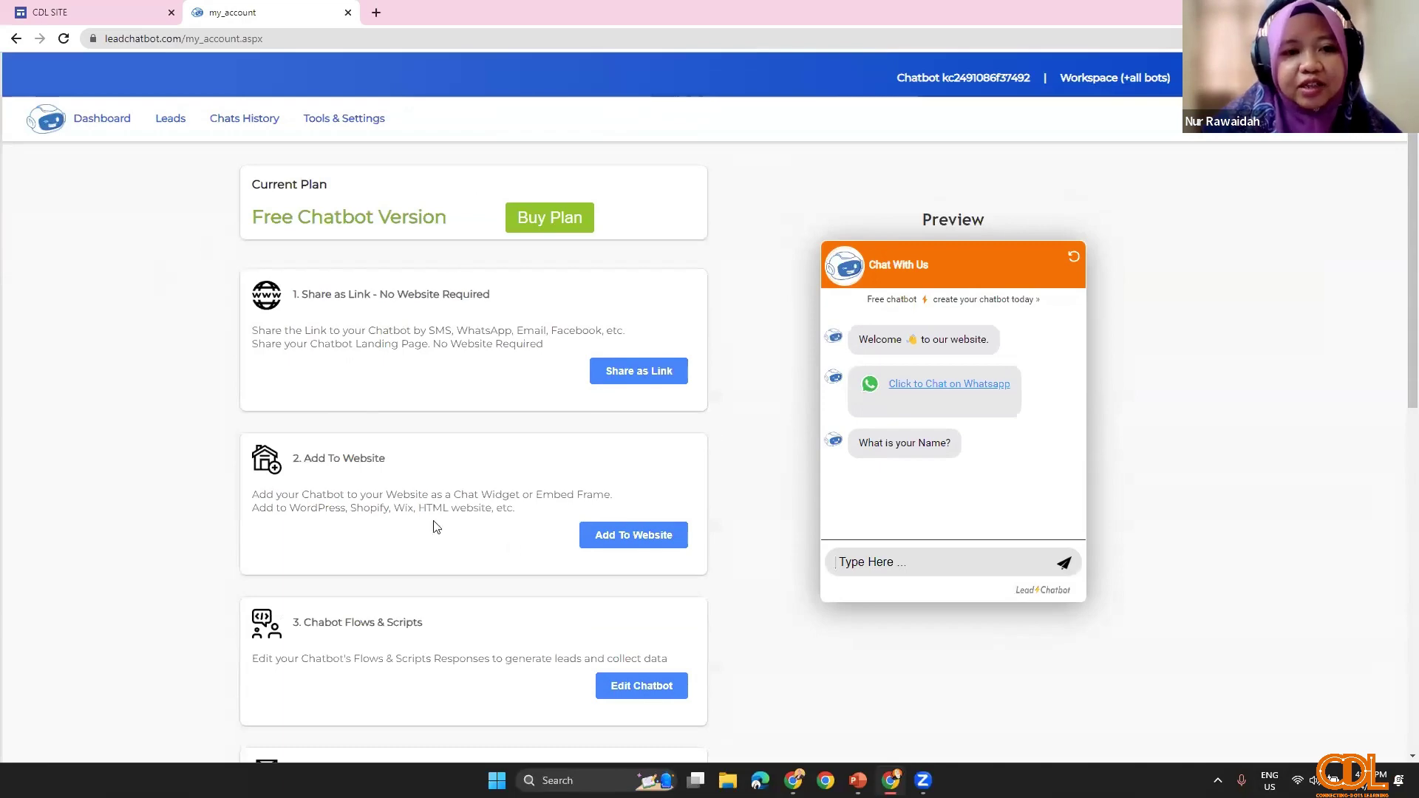
pyautogui.scroll(-2, 408, 456)
pyautogui.scroll(3, 446, 500)
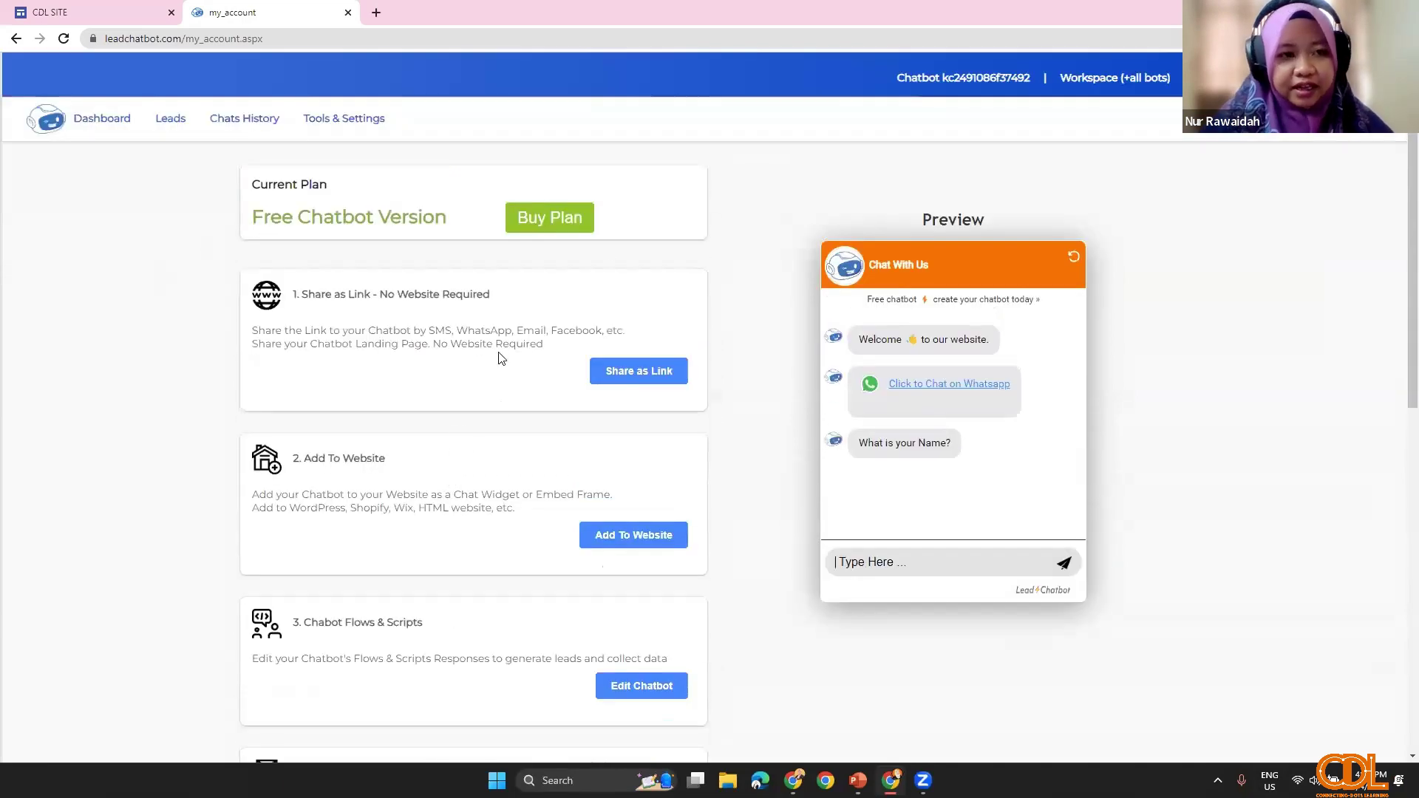
pyautogui.scroll(-4, 425, 455)
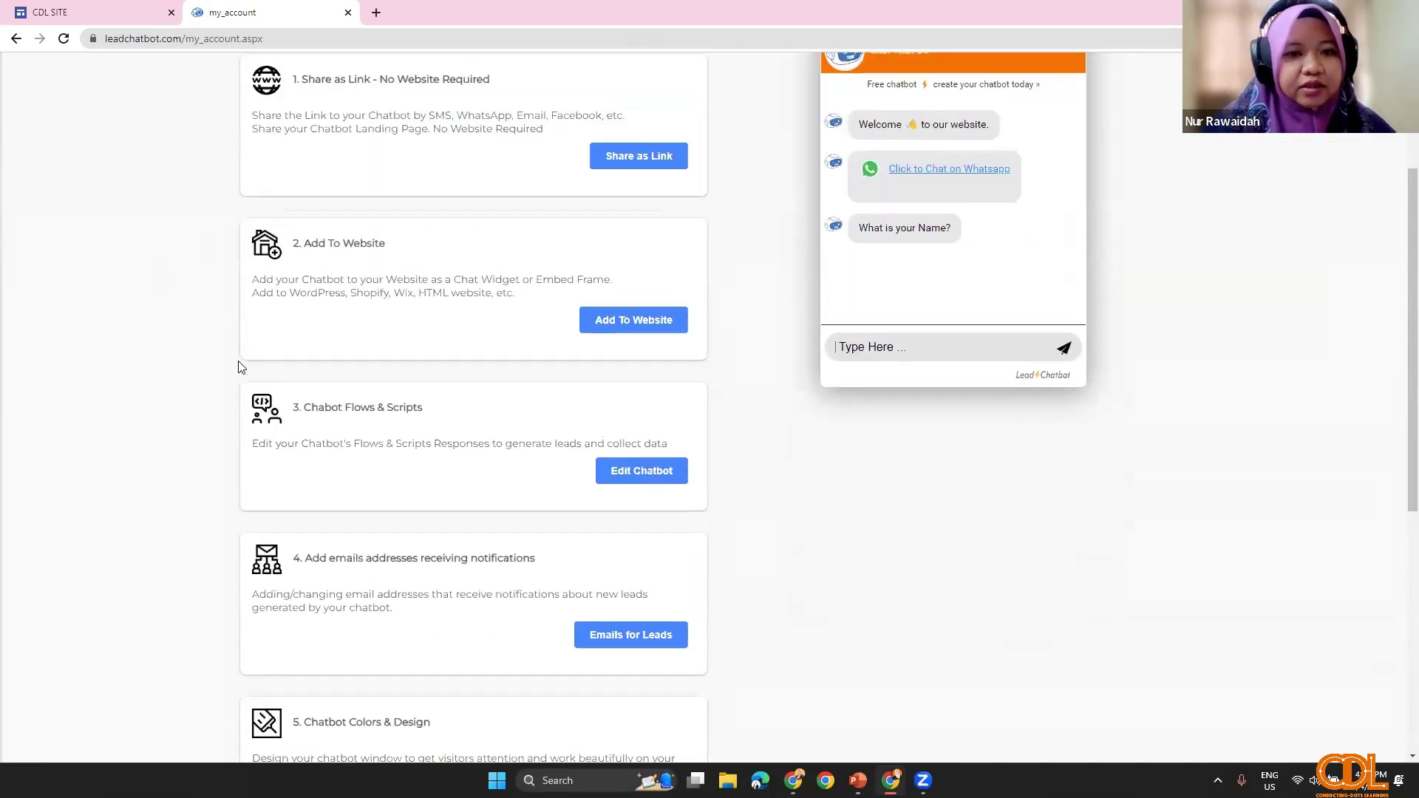
pyautogui.scroll(3, 399, 475)
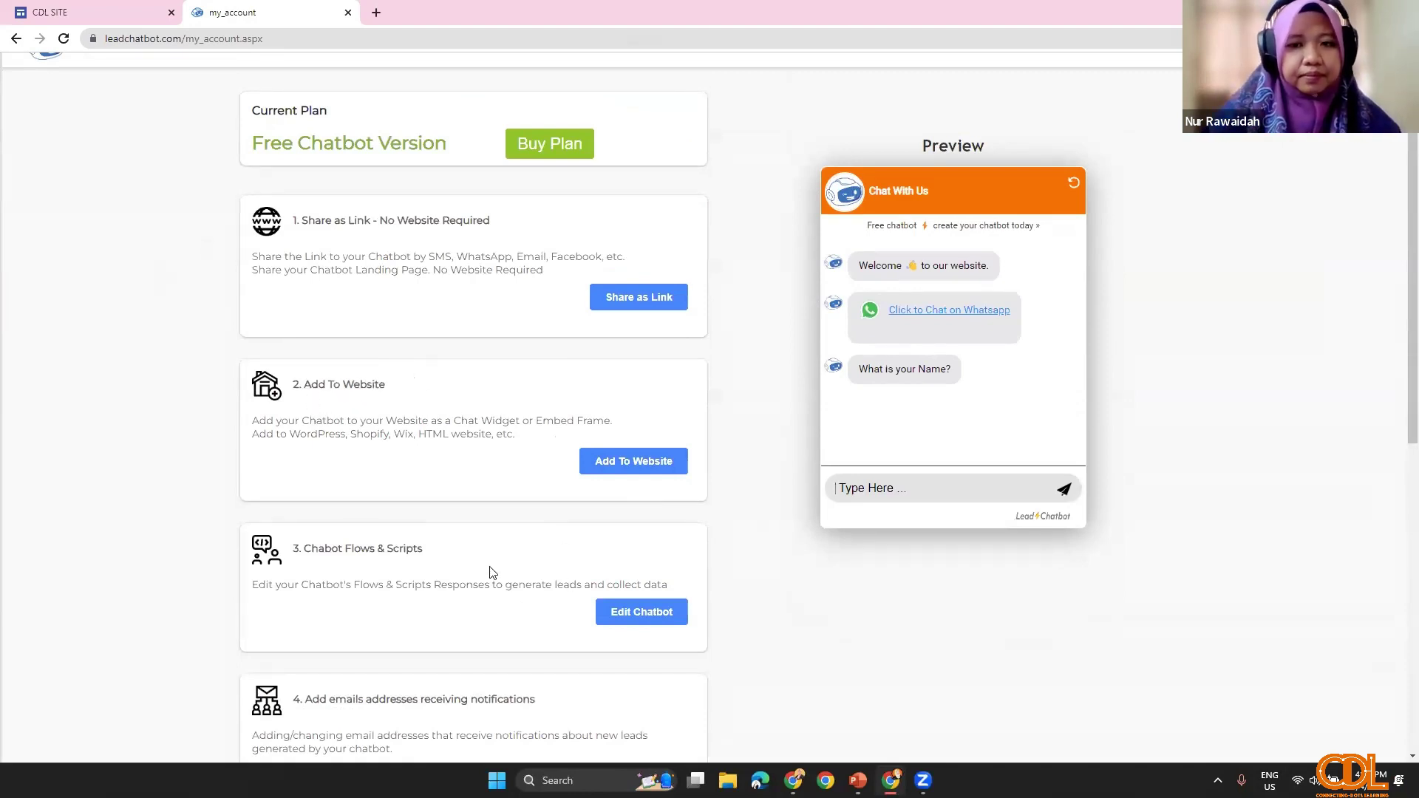
pyautogui.scroll(-1, 489, 573)
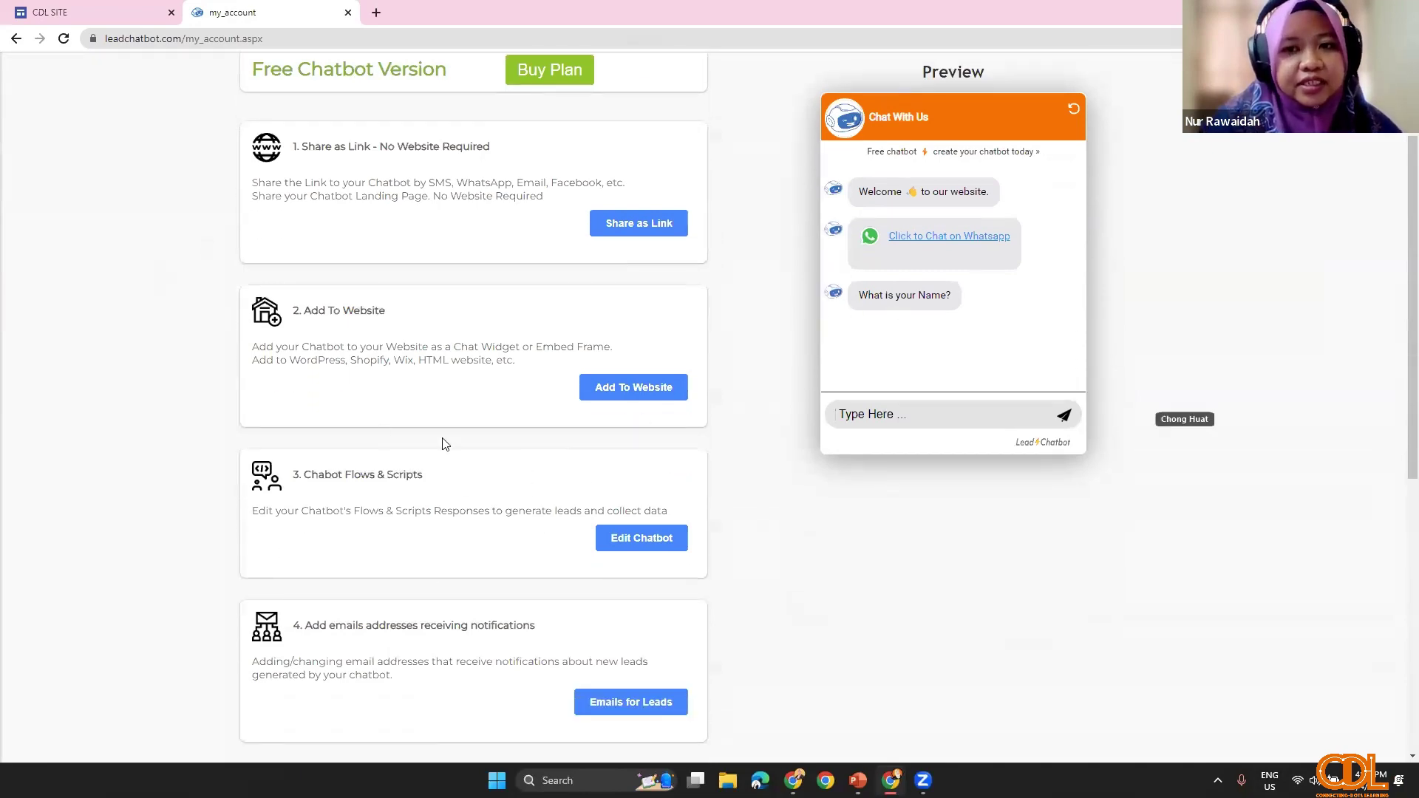
pyautogui.scroll(-2, 396, 425)
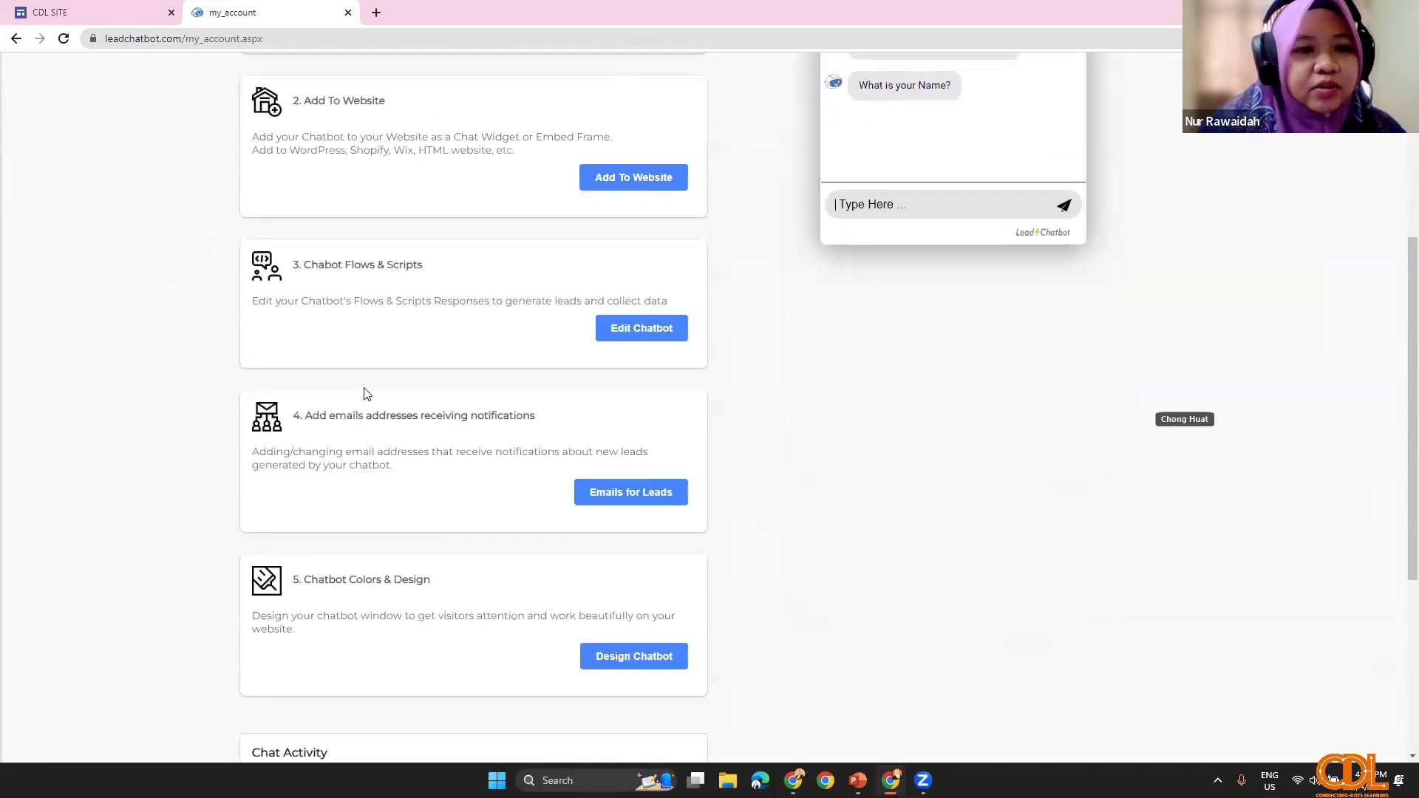
pyautogui.scroll(1, 364, 394)
pyautogui.scroll(3, 308, 407)
pyautogui.scroll(-3, 309, 409)
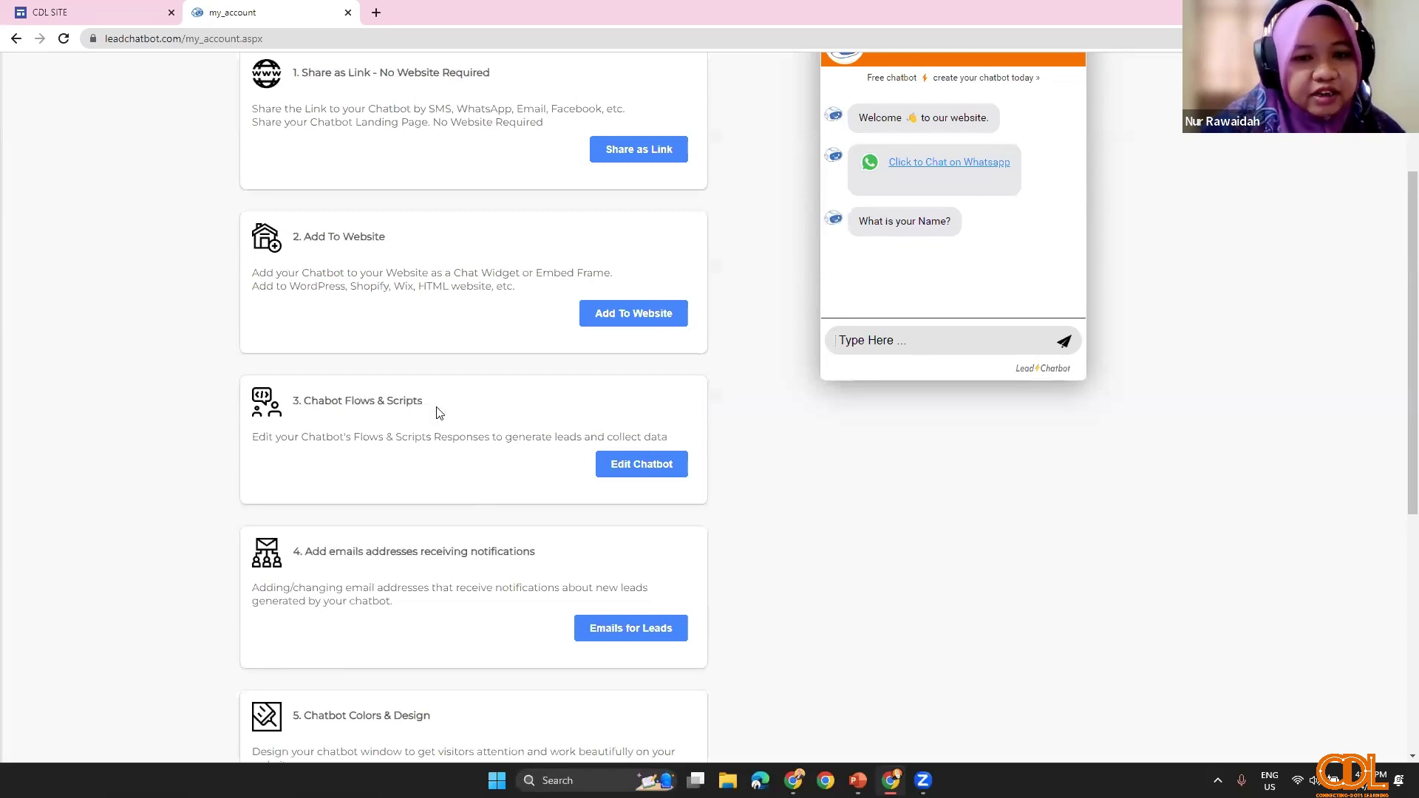
# Step: Open Edit Chatbot under Chatbot Flows & Scripts and edit flow1, 'nrrrrr booking'
pyautogui.click(622, 469)
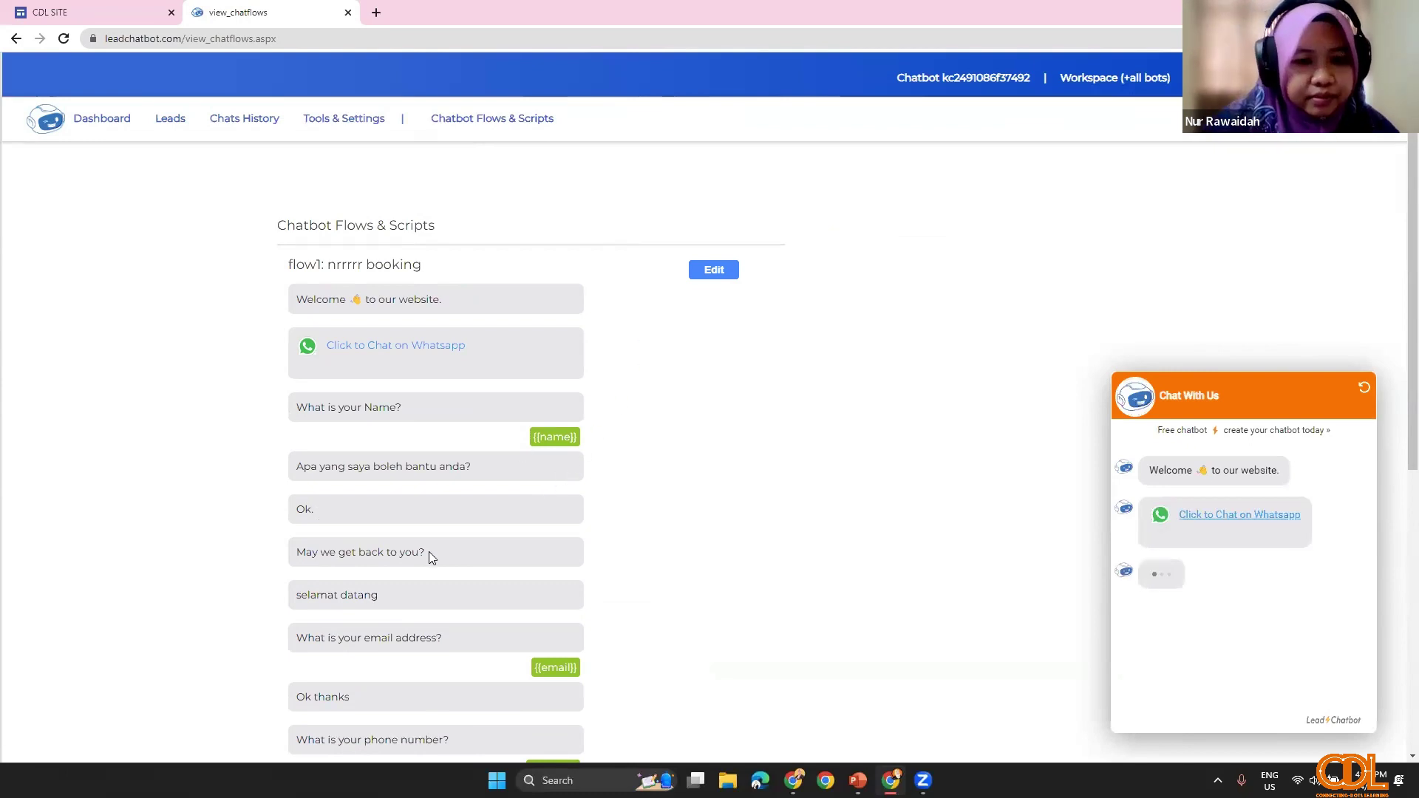
pyautogui.scroll(-7, 433, 558)
pyautogui.scroll(5, 432, 517)
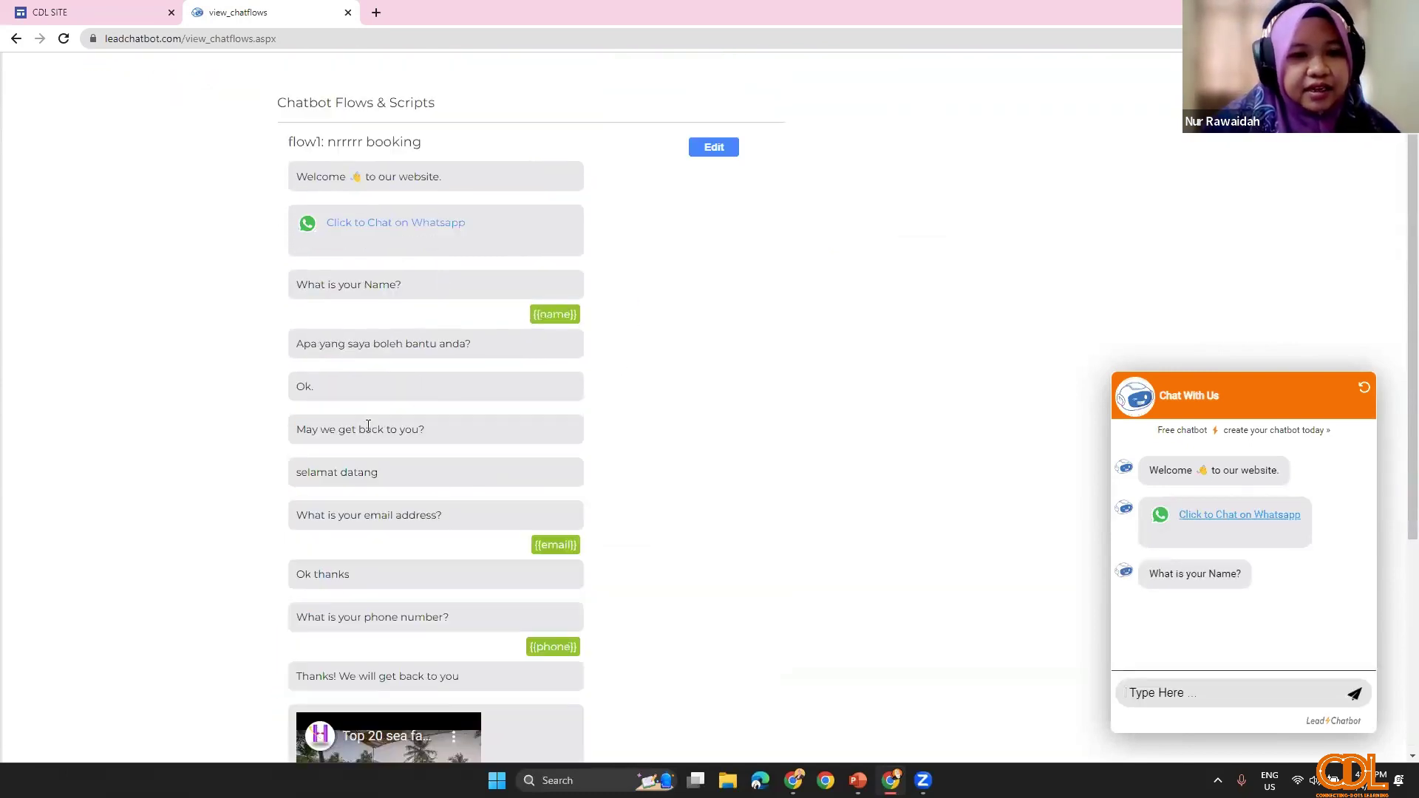
pyautogui.scroll(-5, 384, 555)
pyautogui.scroll(7, 374, 589)
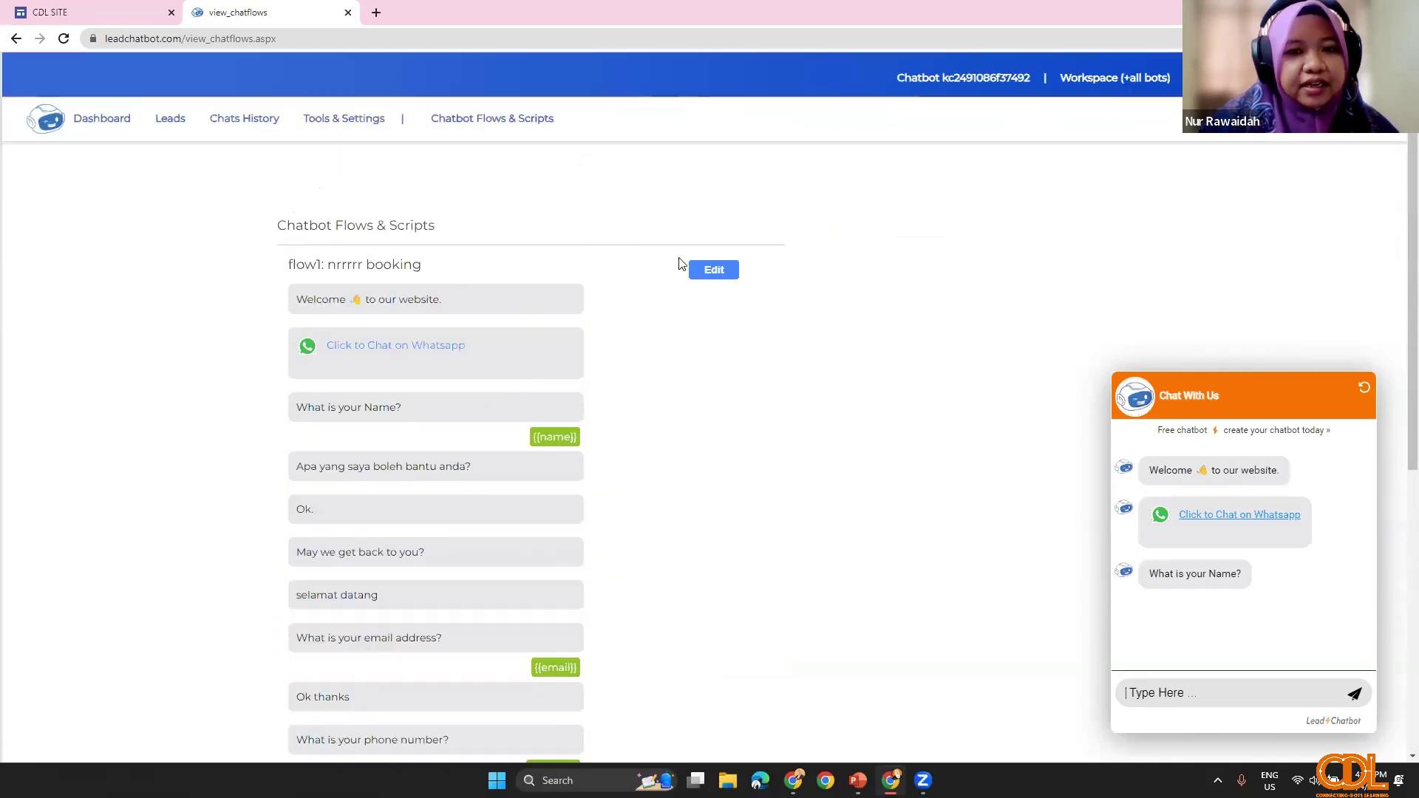
pyautogui.click(714, 274)
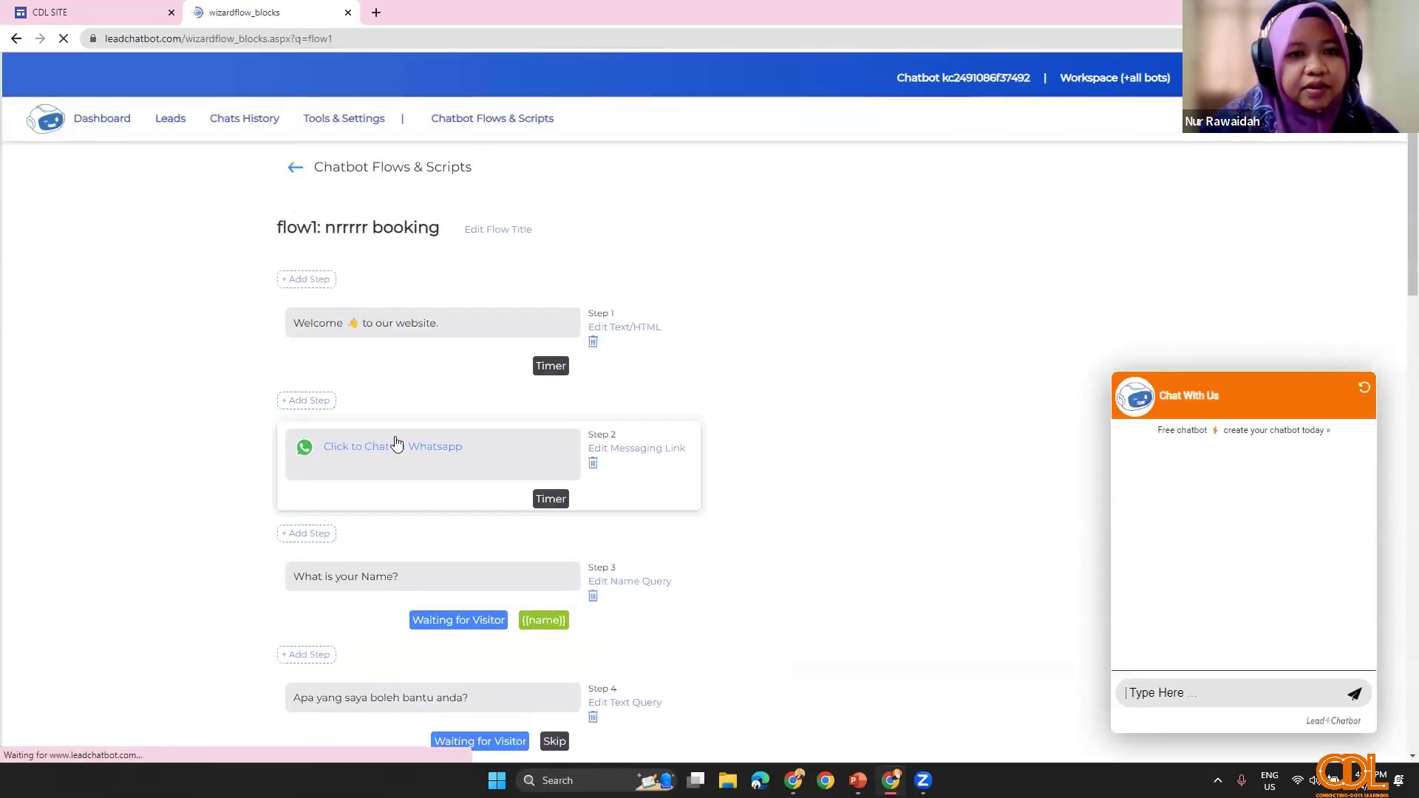
# Step: Replace the flow1 title 'nrrrrr booking' with 'BOT SOALAN', update it and close the dialog
pyautogui.click(492, 233)
pyautogui.moveTo(569, 298); pyautogui.dragTo(459, 303)
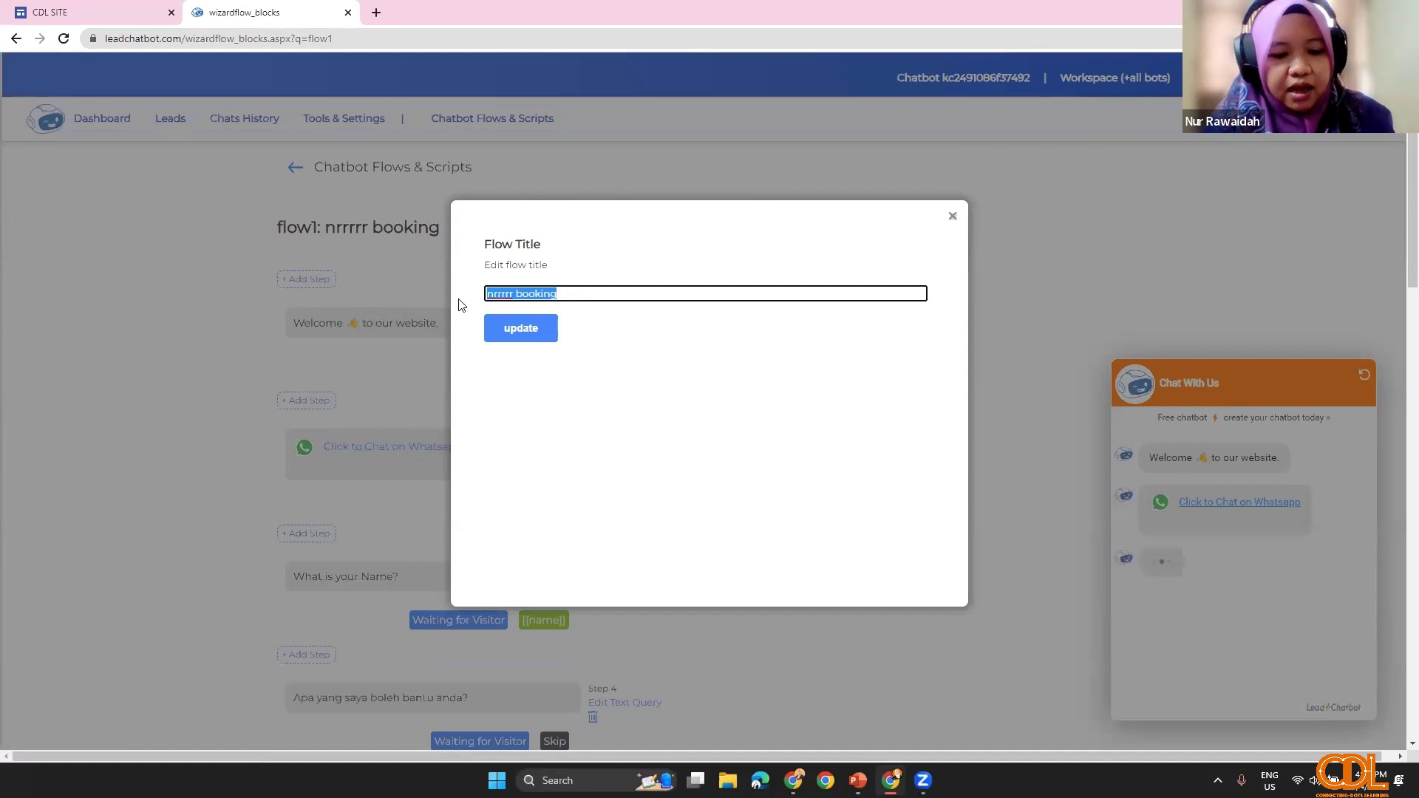
pyautogui.write('bo')
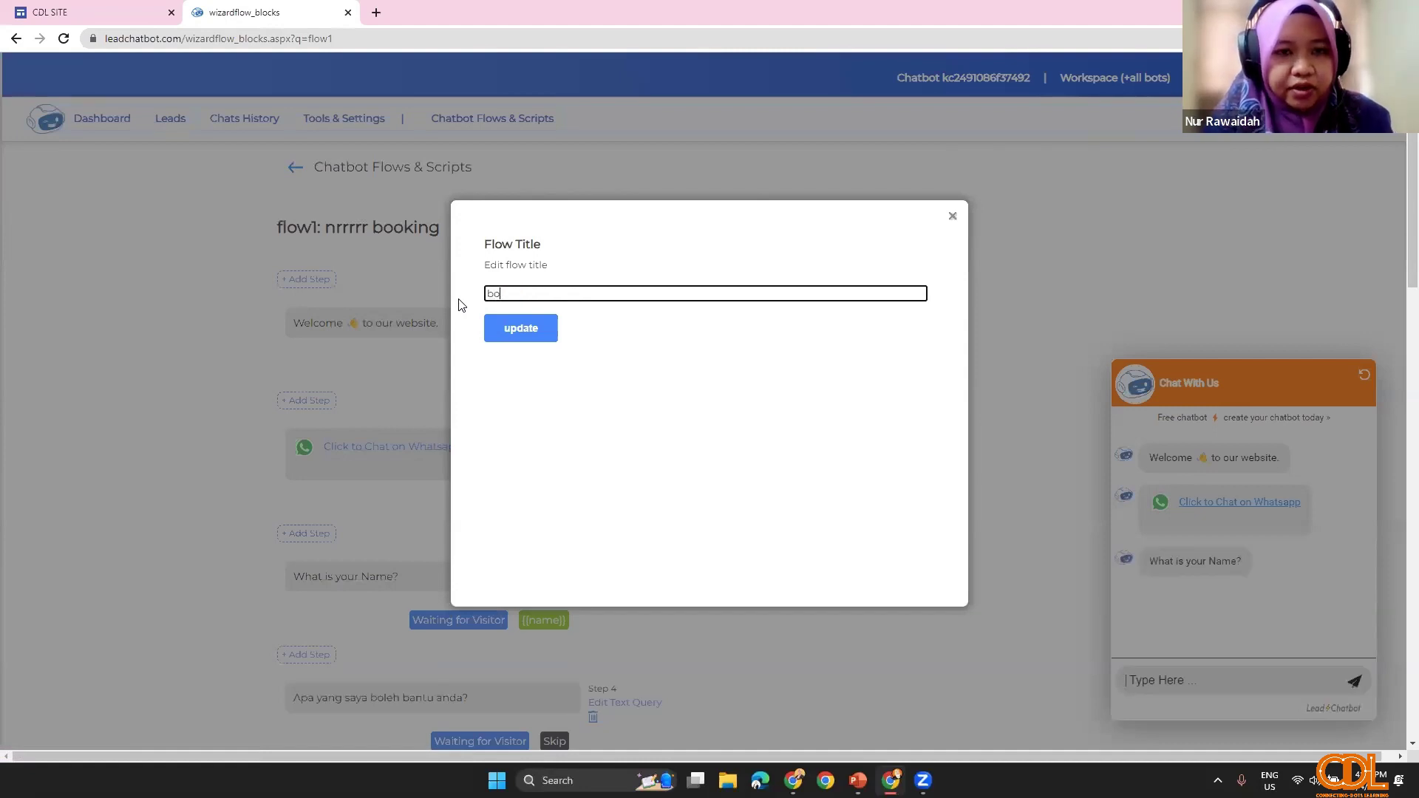
pyautogui.press('capslock')
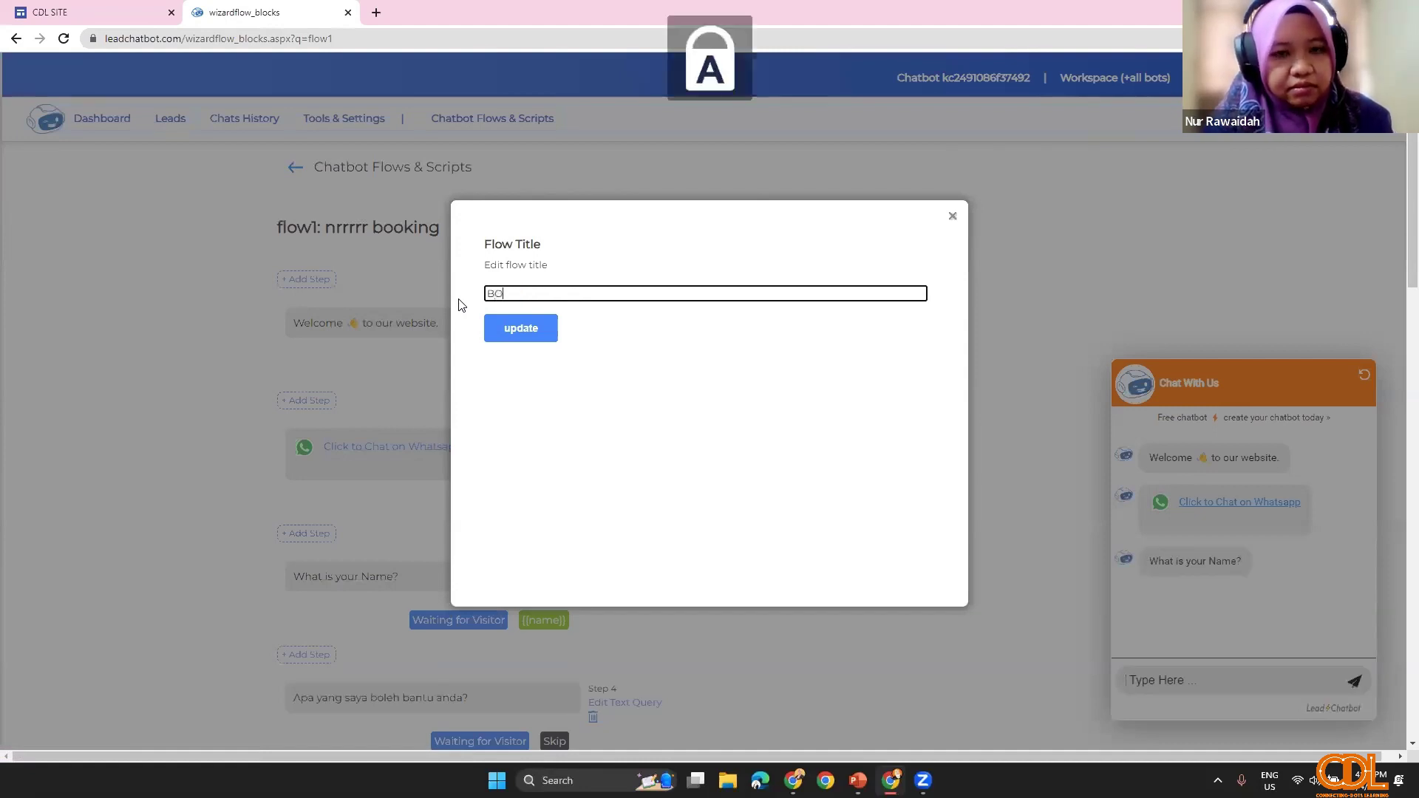
pyautogui.write('T SOALAN')
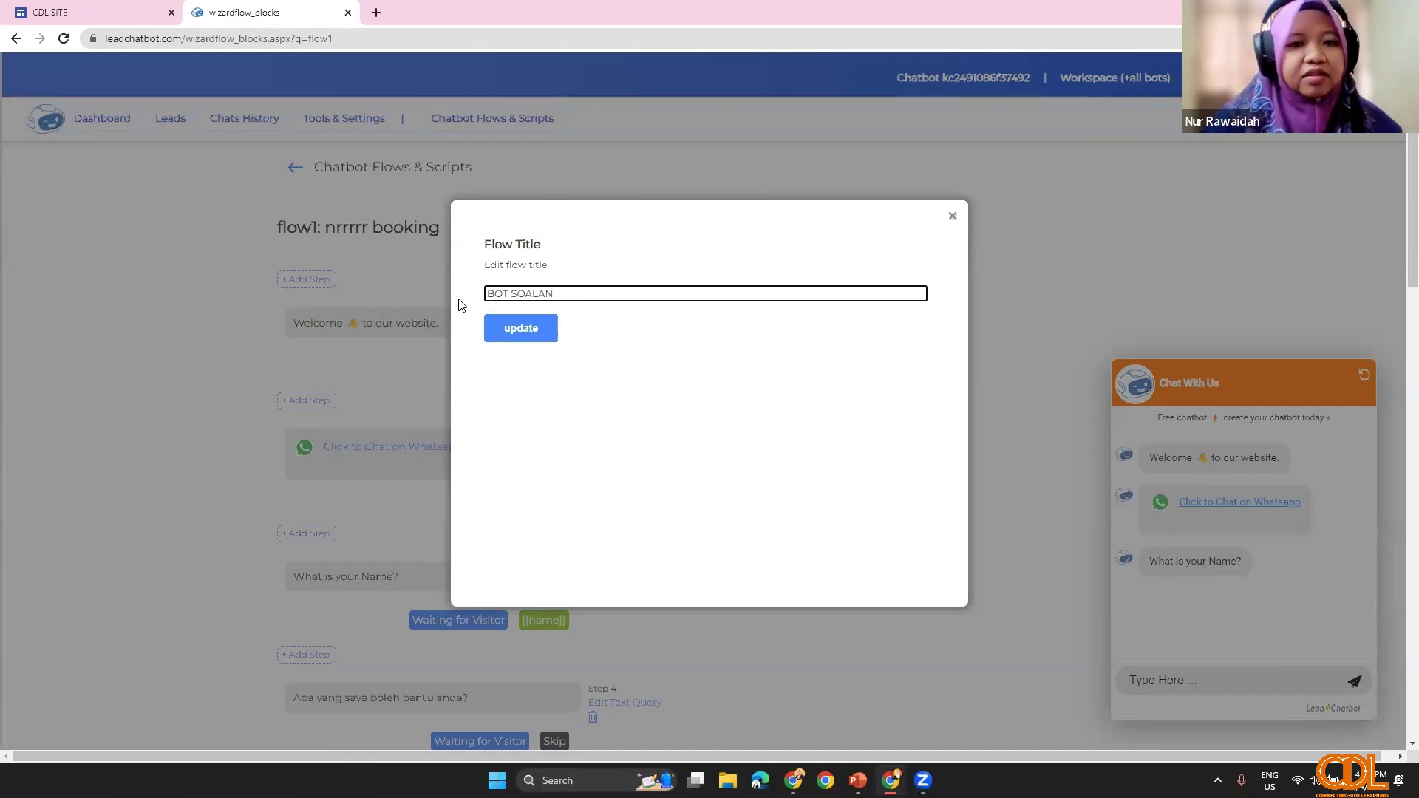
pyautogui.click(489, 331)
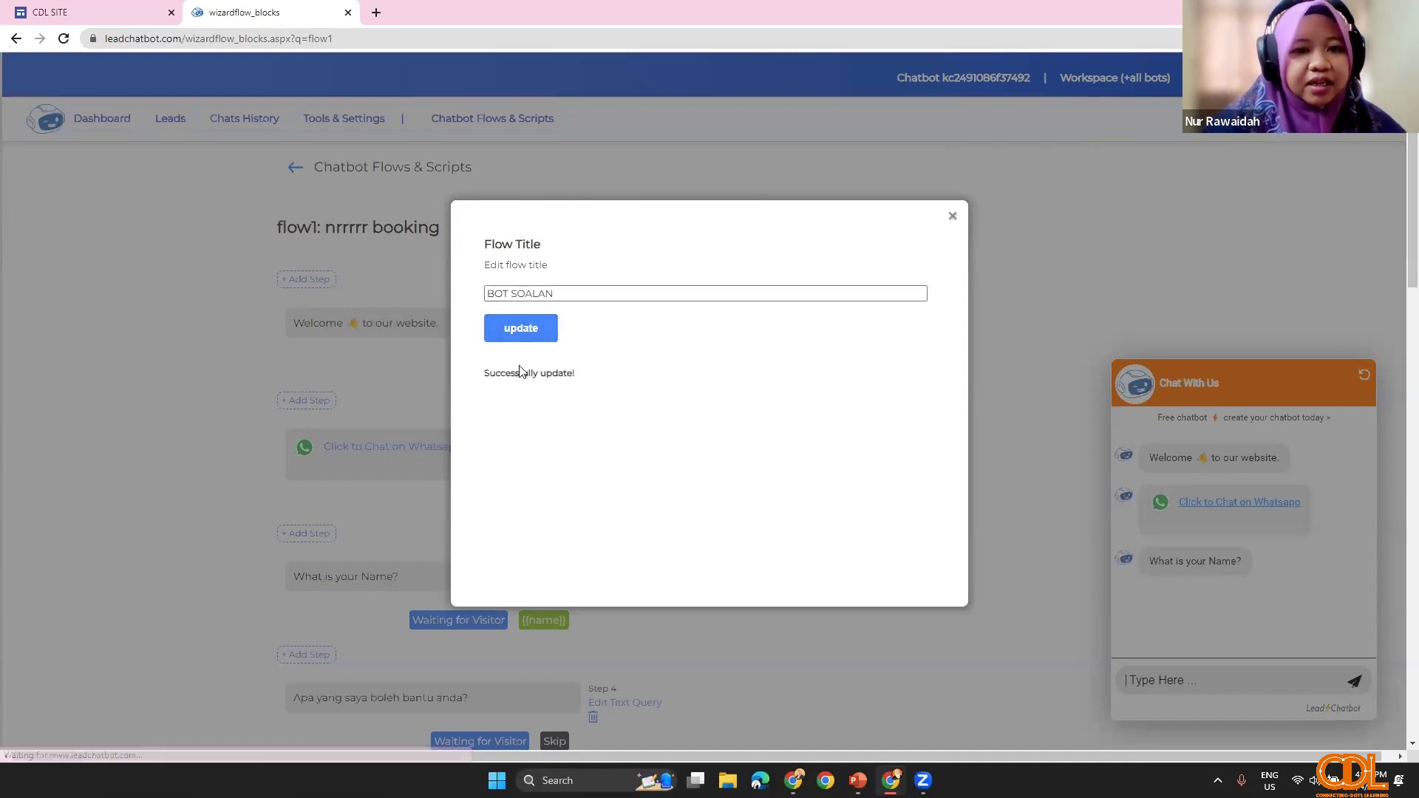
pyautogui.click(952, 216)
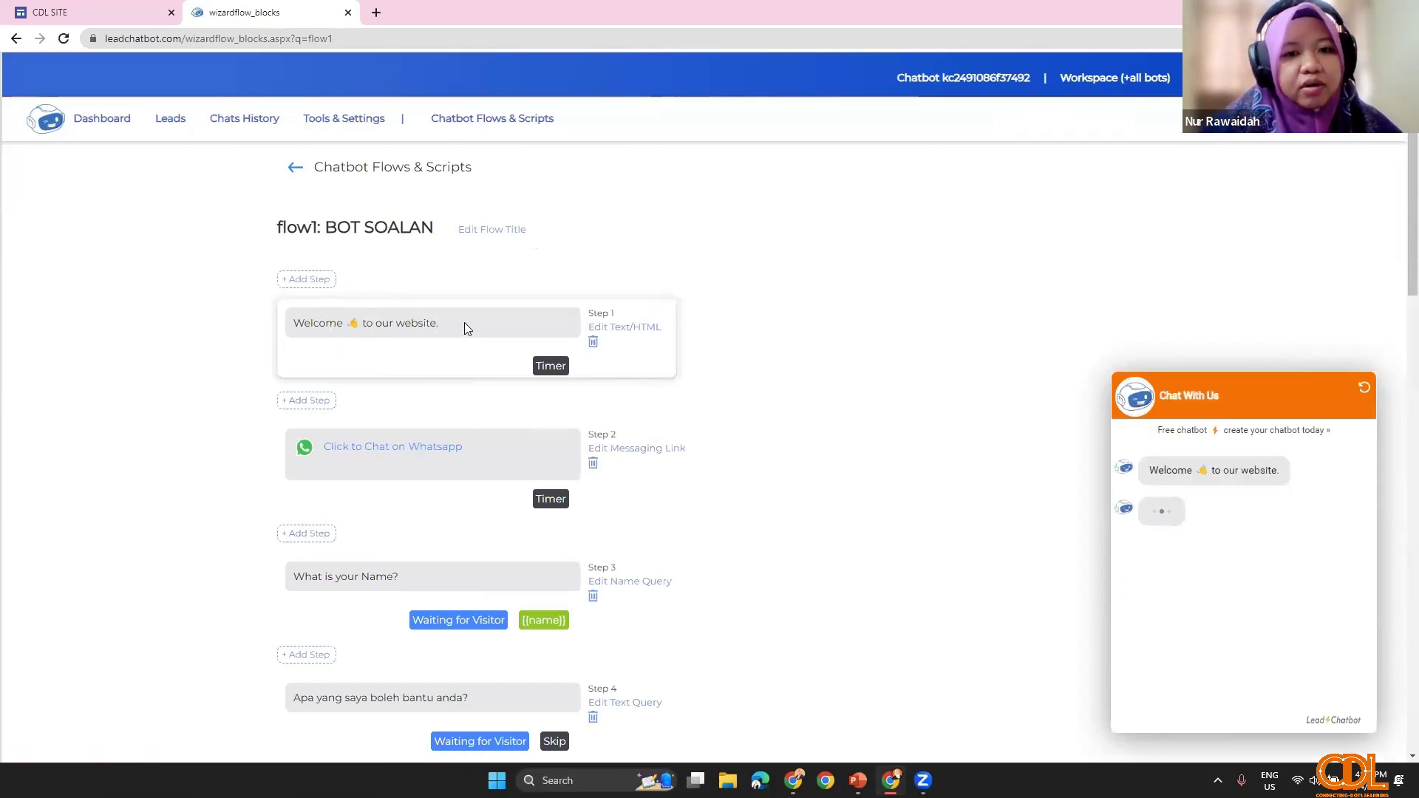
# Step: Replace the Step 1 welcome text with 'SELAMAT DATANG KE GOOGLE SITE CDL' and save it
pyautogui.click(621, 328)
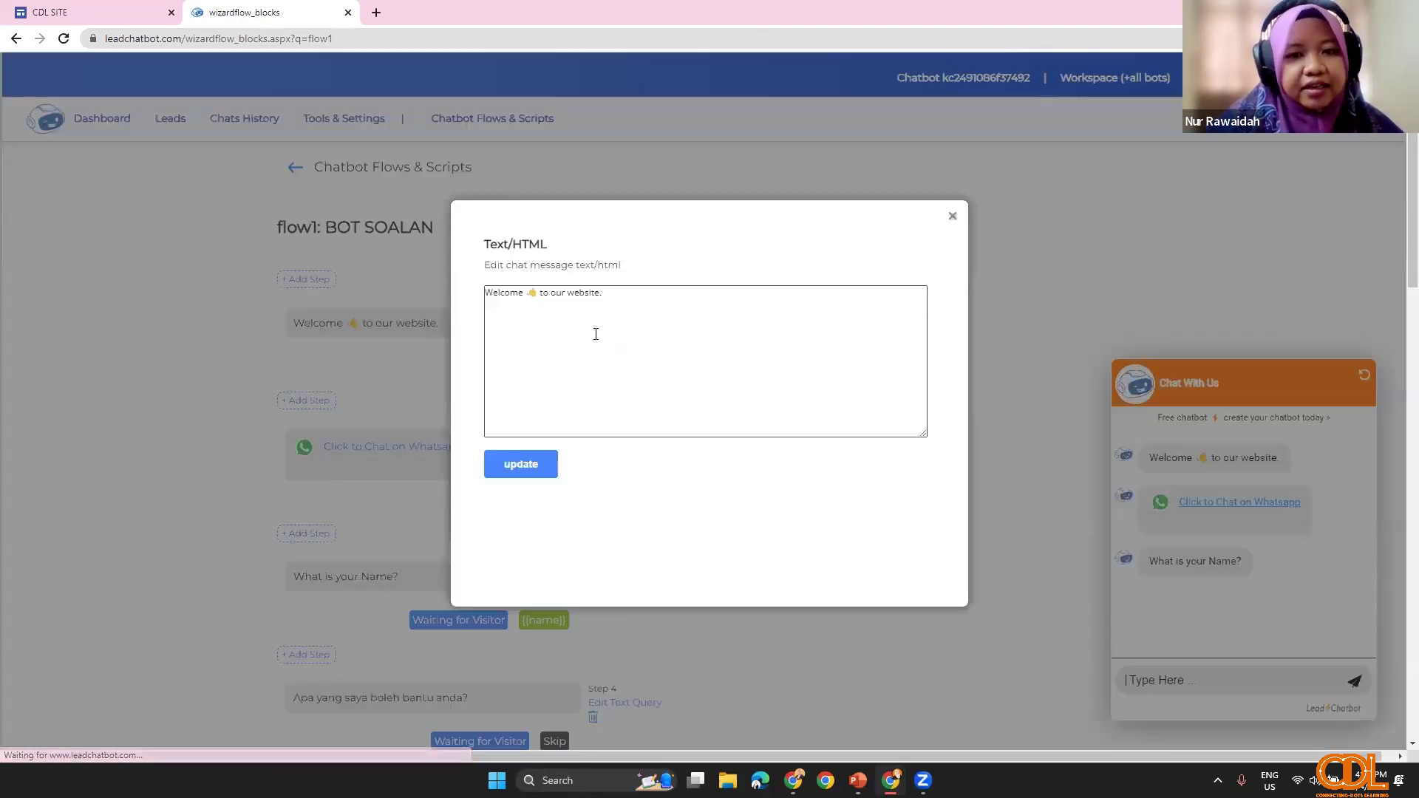
pyautogui.moveTo(602, 294); pyautogui.dragTo(467, 297)
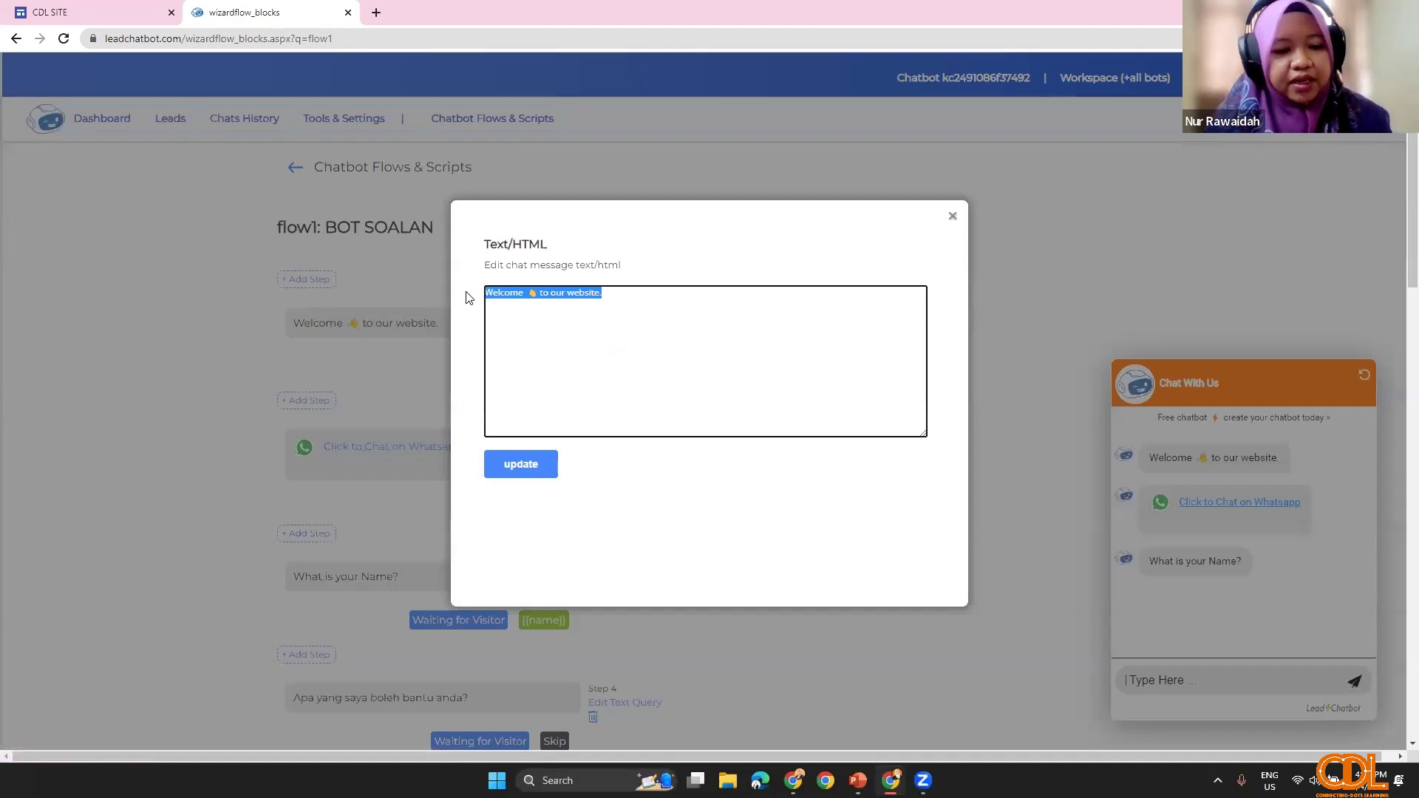
pyautogui.press('capslock')
pyautogui.write('se')
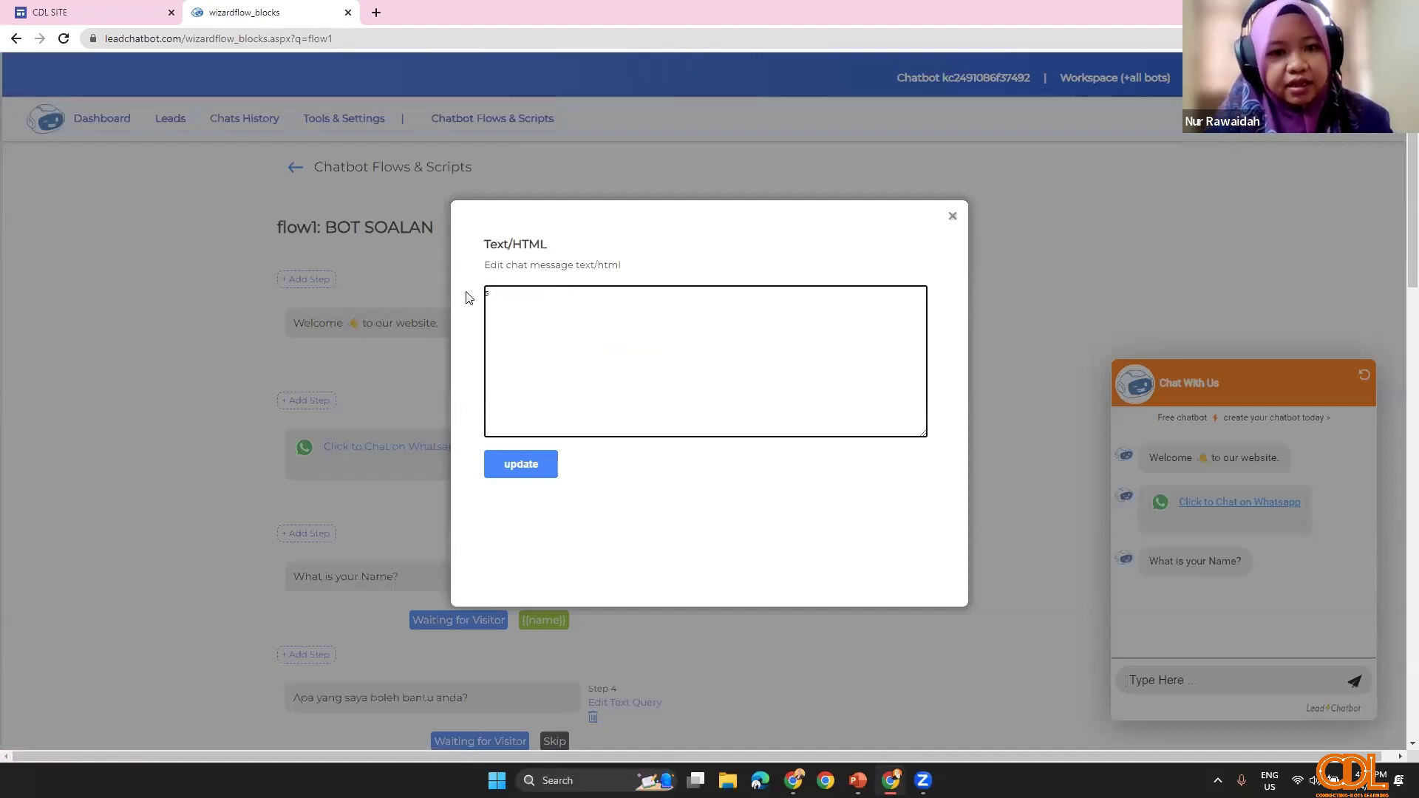
pyautogui.press('capslock')
pyautogui.write('SELAMAT DATAN')
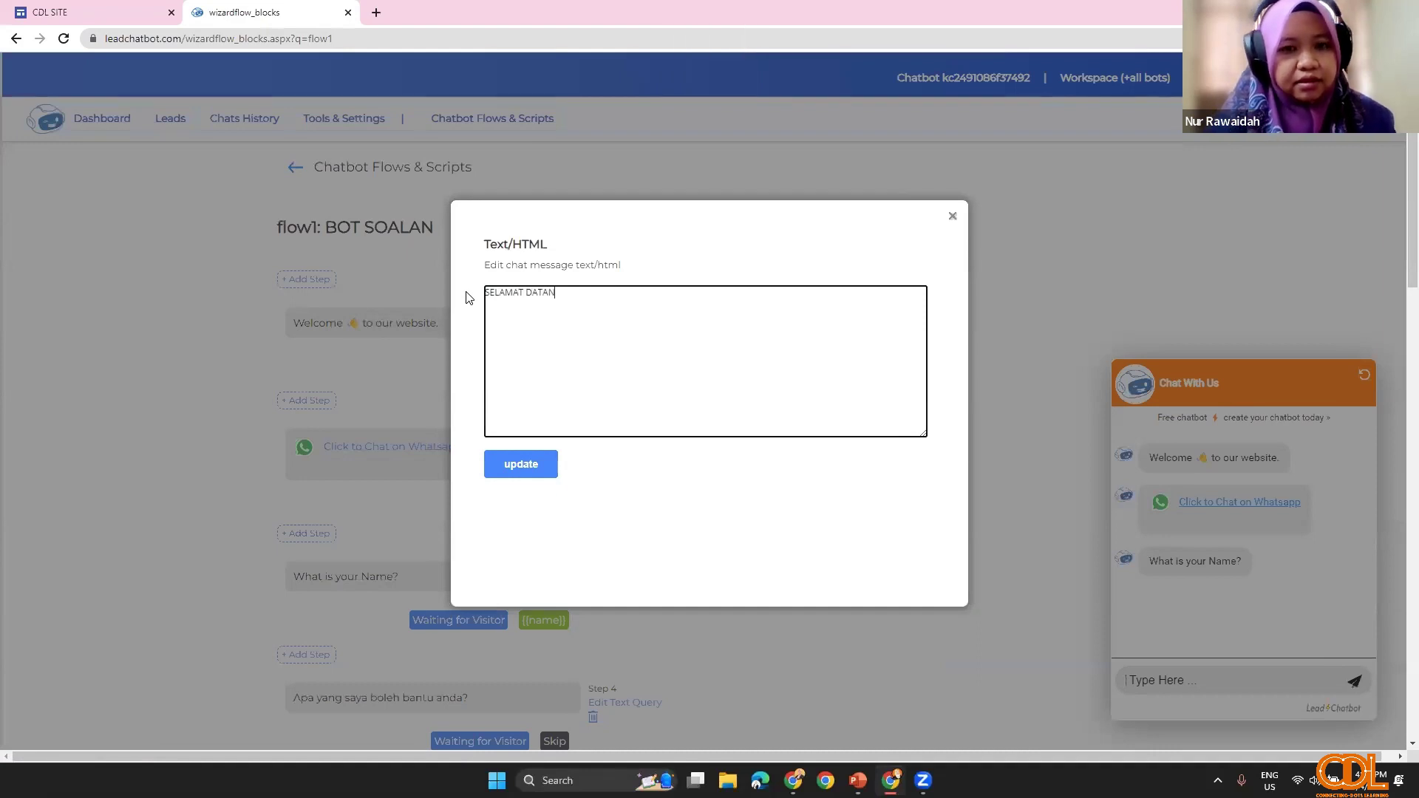
pyautogui.write('G KE G')
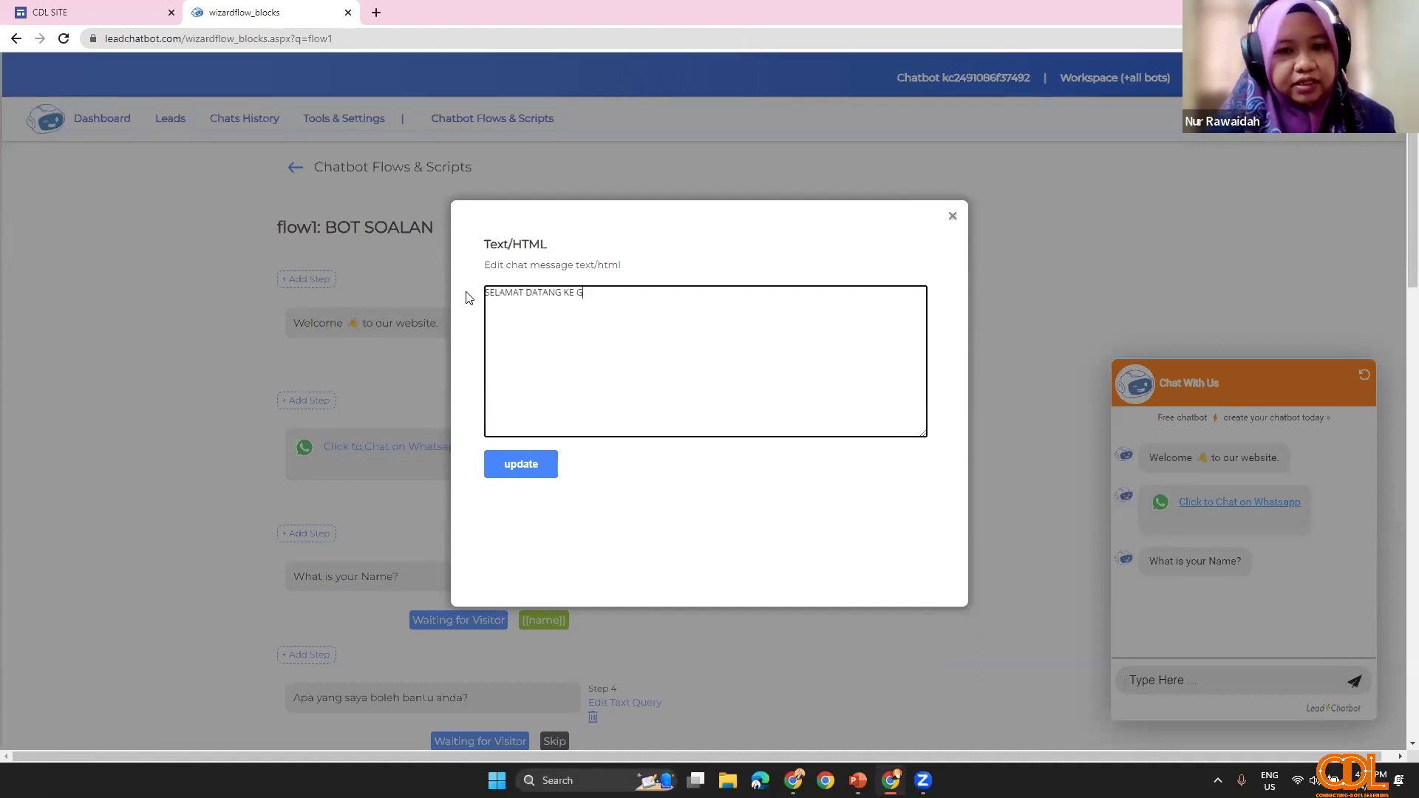
pyautogui.write('OOGLE SITE CDL')
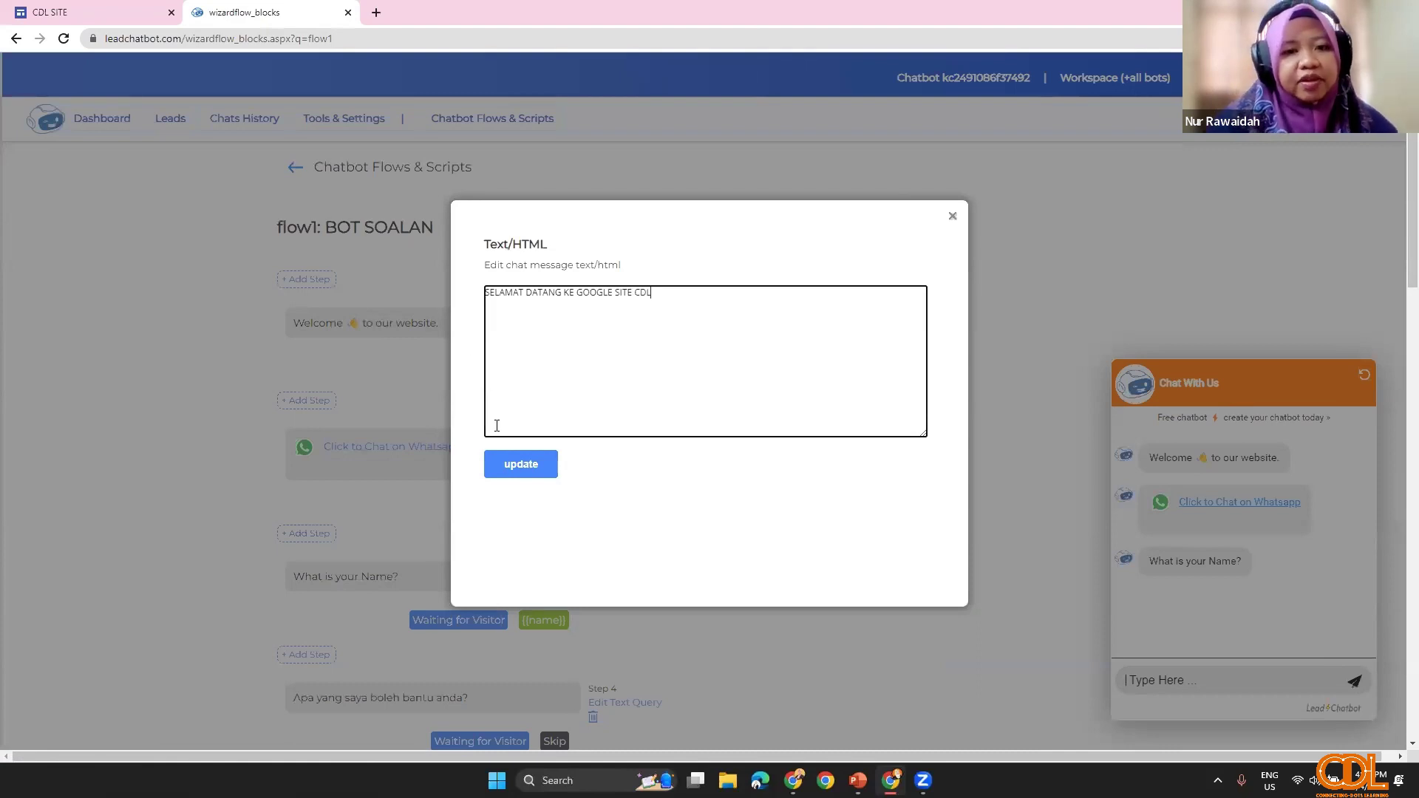
pyautogui.click(515, 471)
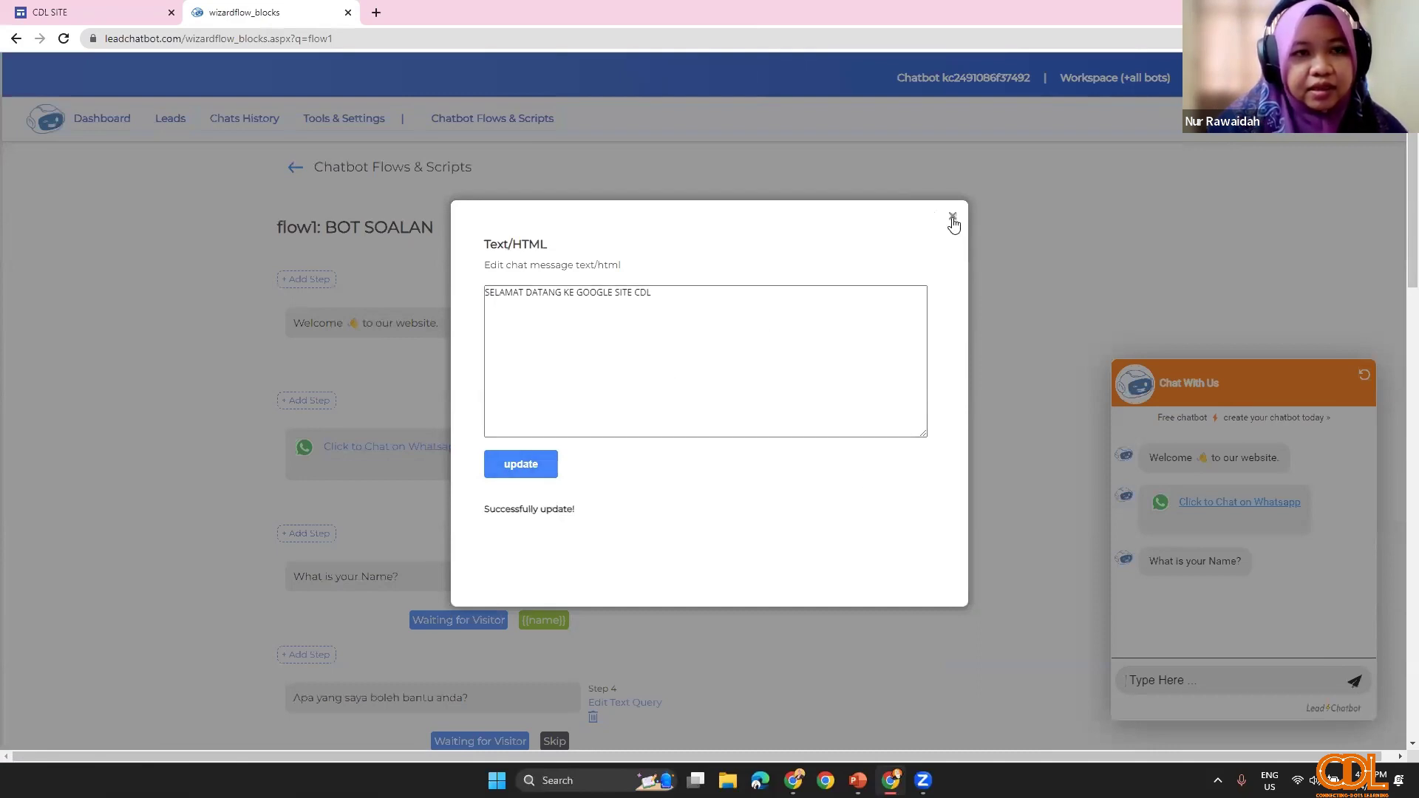
pyautogui.click(952, 218)
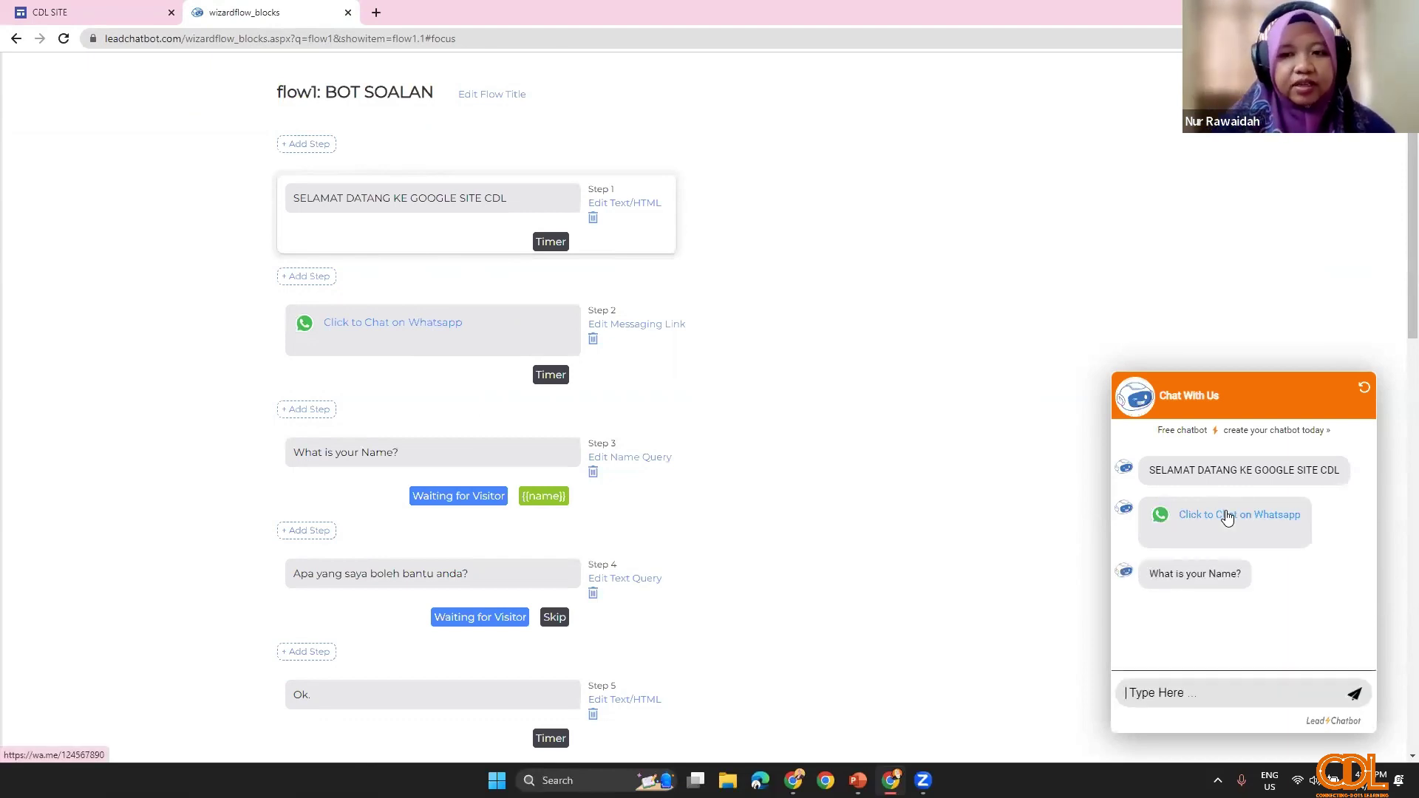
pyautogui.scroll(2, 314, 318)
# Step: Open the step-type chooser below Step 1, listing Text/Html, Image, WhatsApp Link and more
pyautogui.scroll(1, 325, 286)
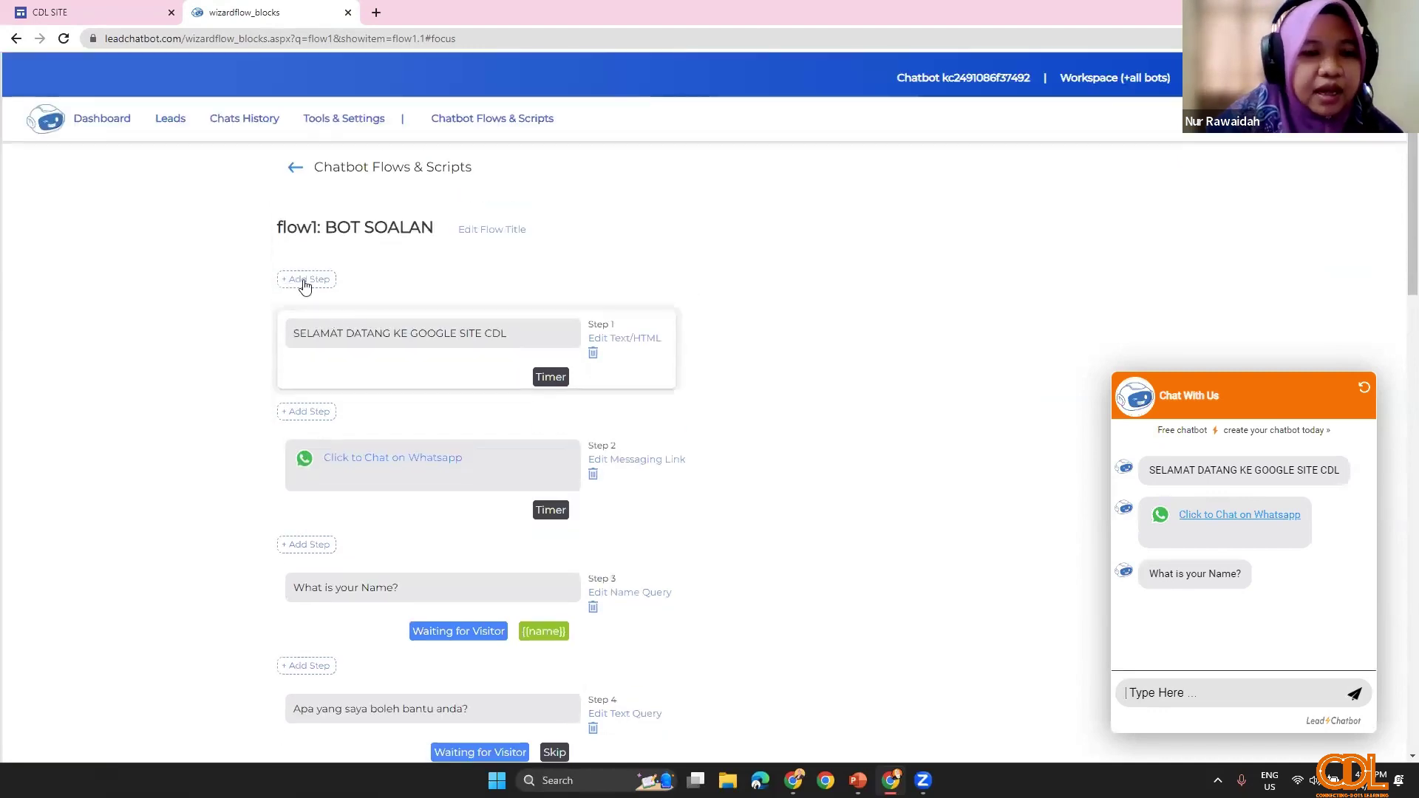
pyautogui.scroll(-1, 351, 517)
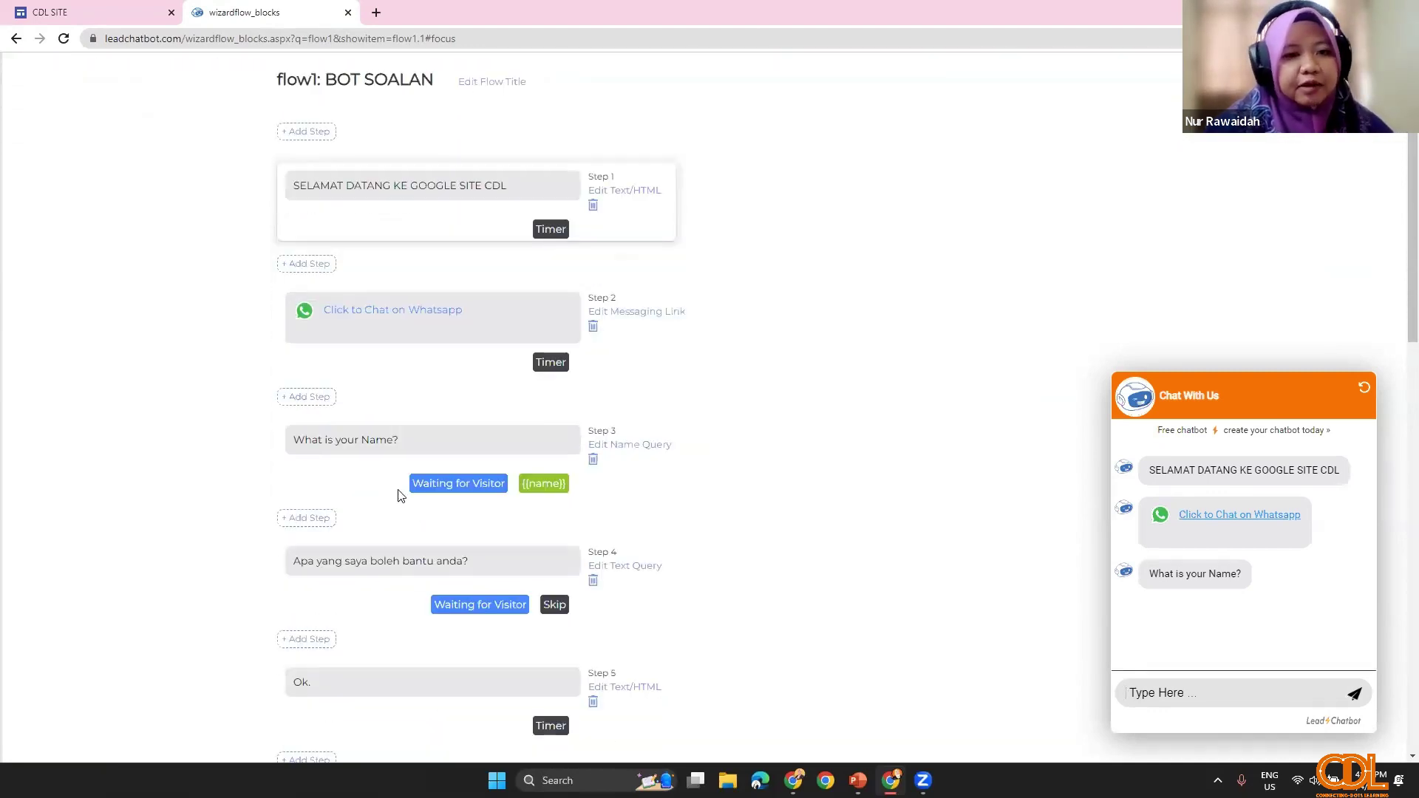
pyautogui.scroll(2, 399, 492)
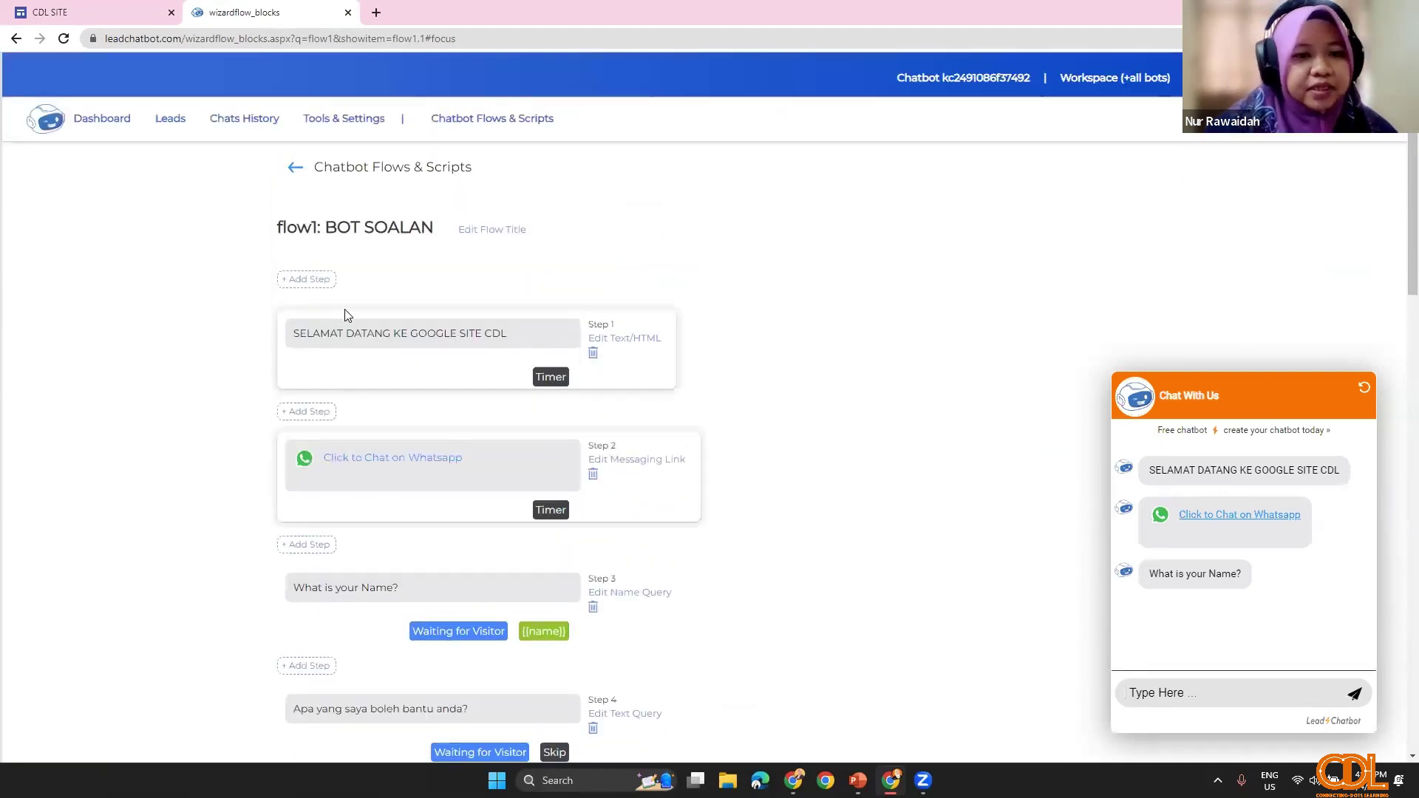
pyautogui.click(313, 415)
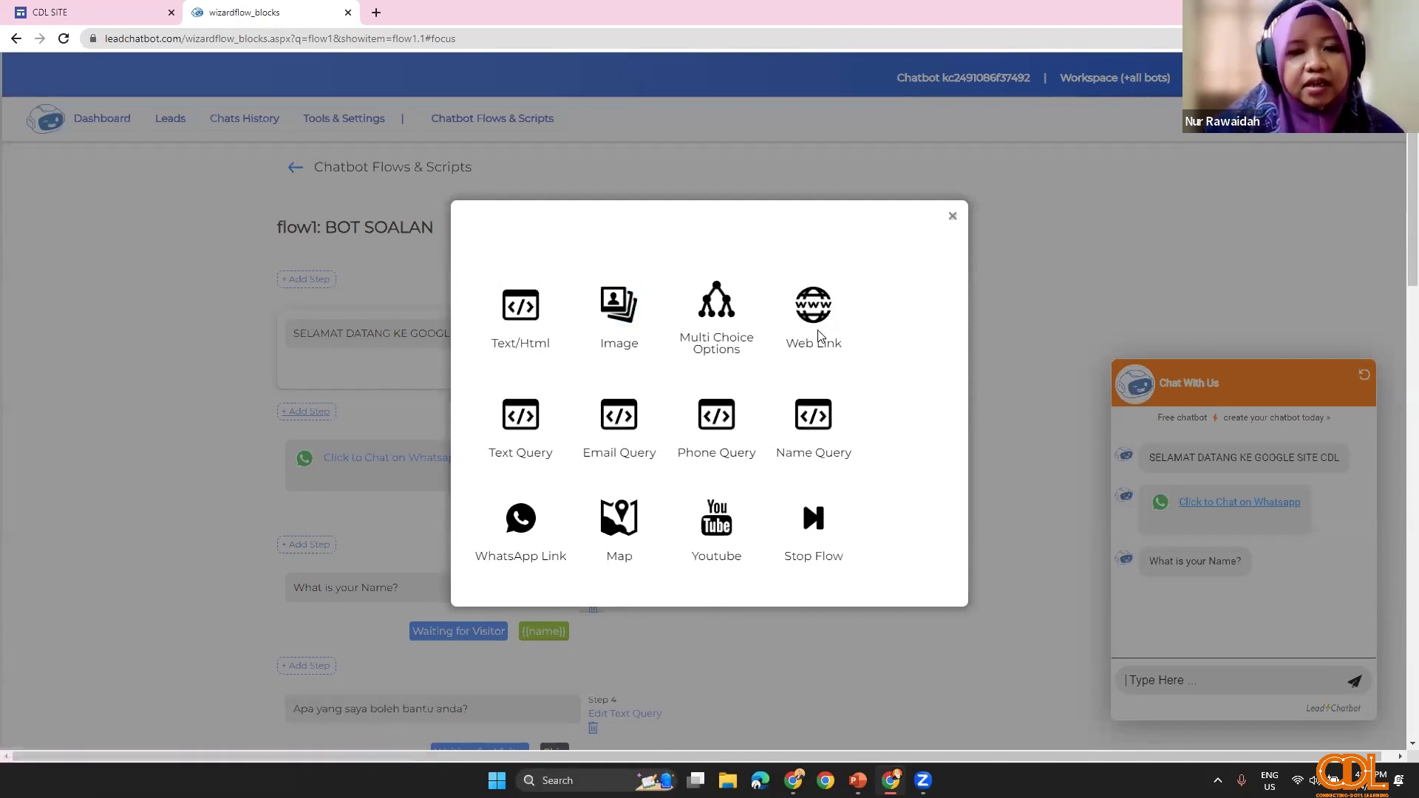
pyautogui.scroll(-1, 618, 532)
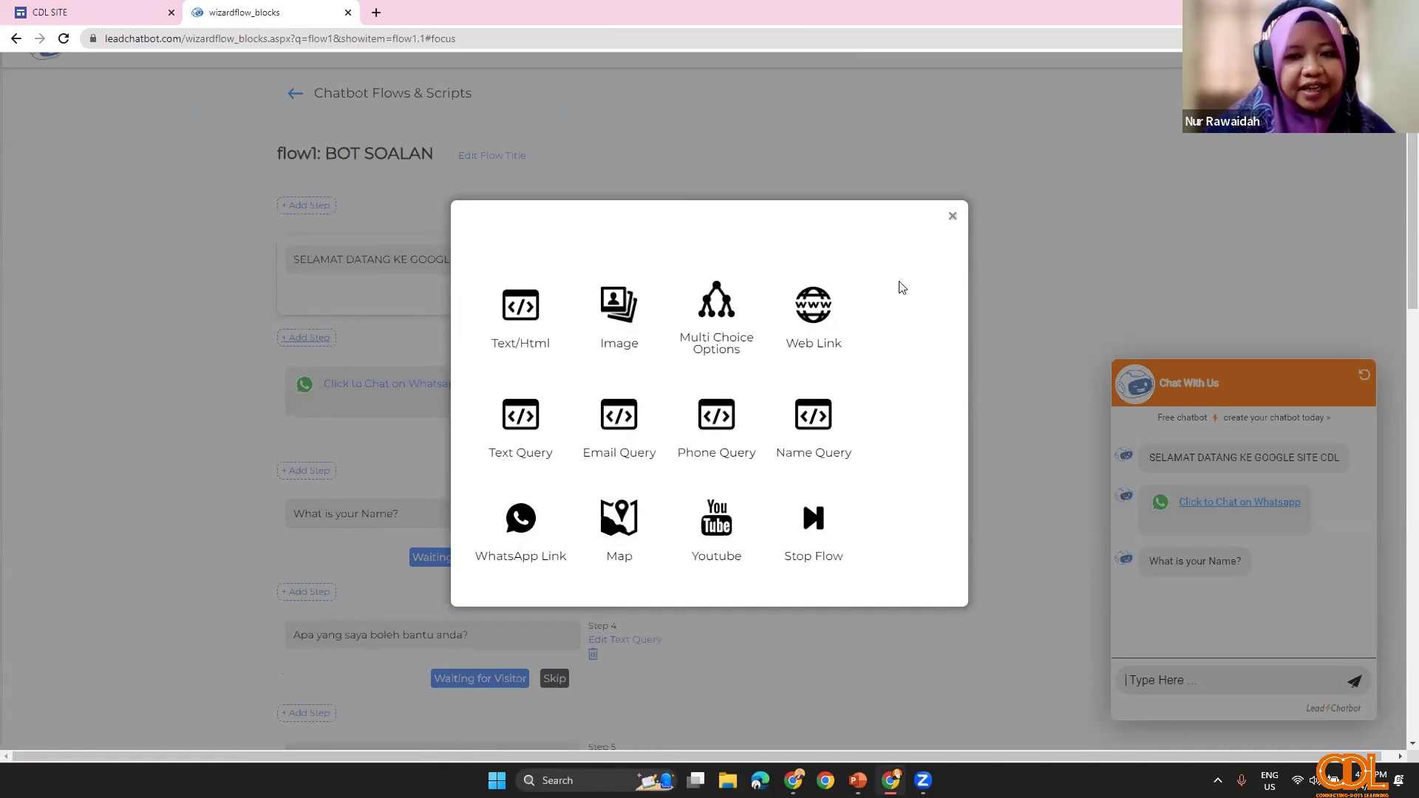
# Step: Close the step picker unused and delete the WhatsApp link step
pyautogui.click(951, 217)
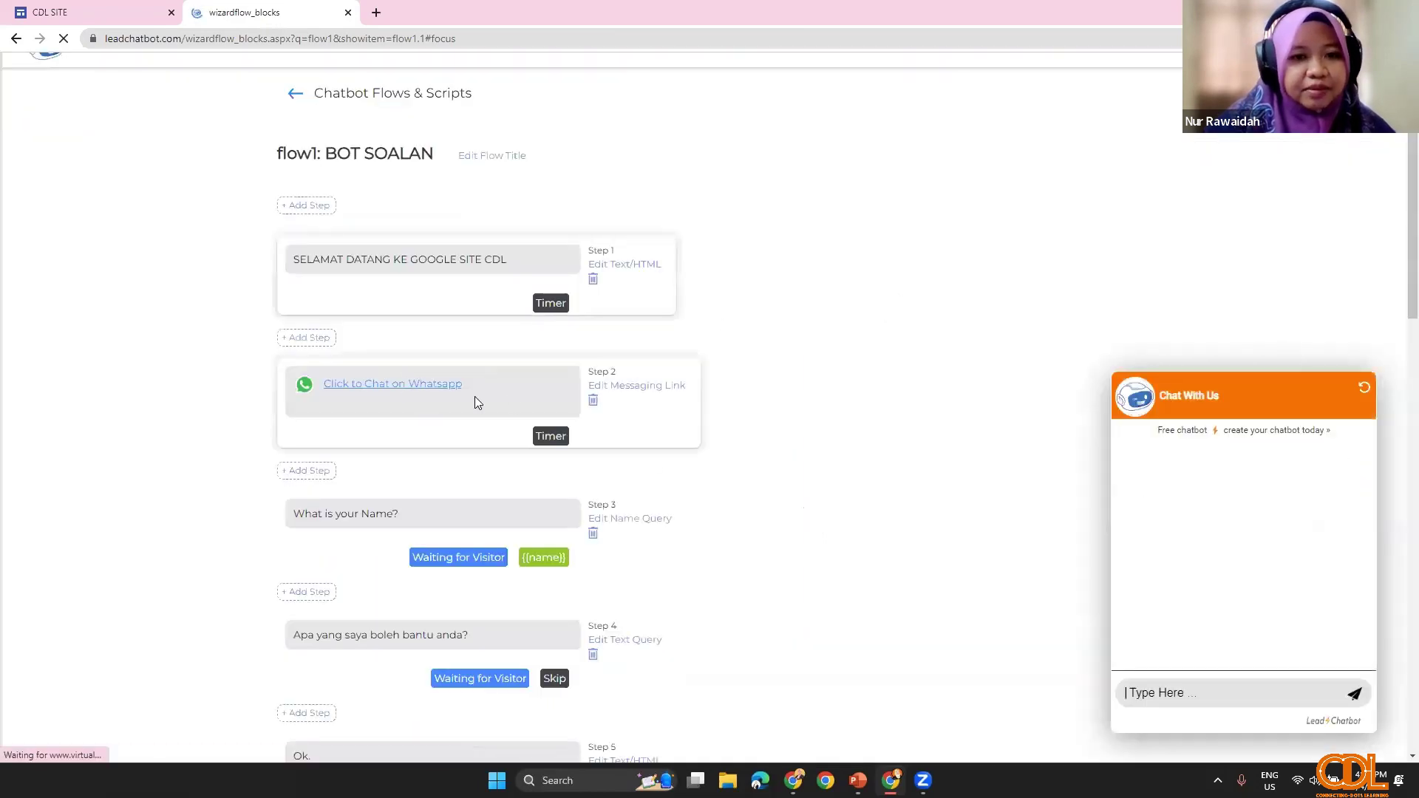
pyautogui.click(594, 403)
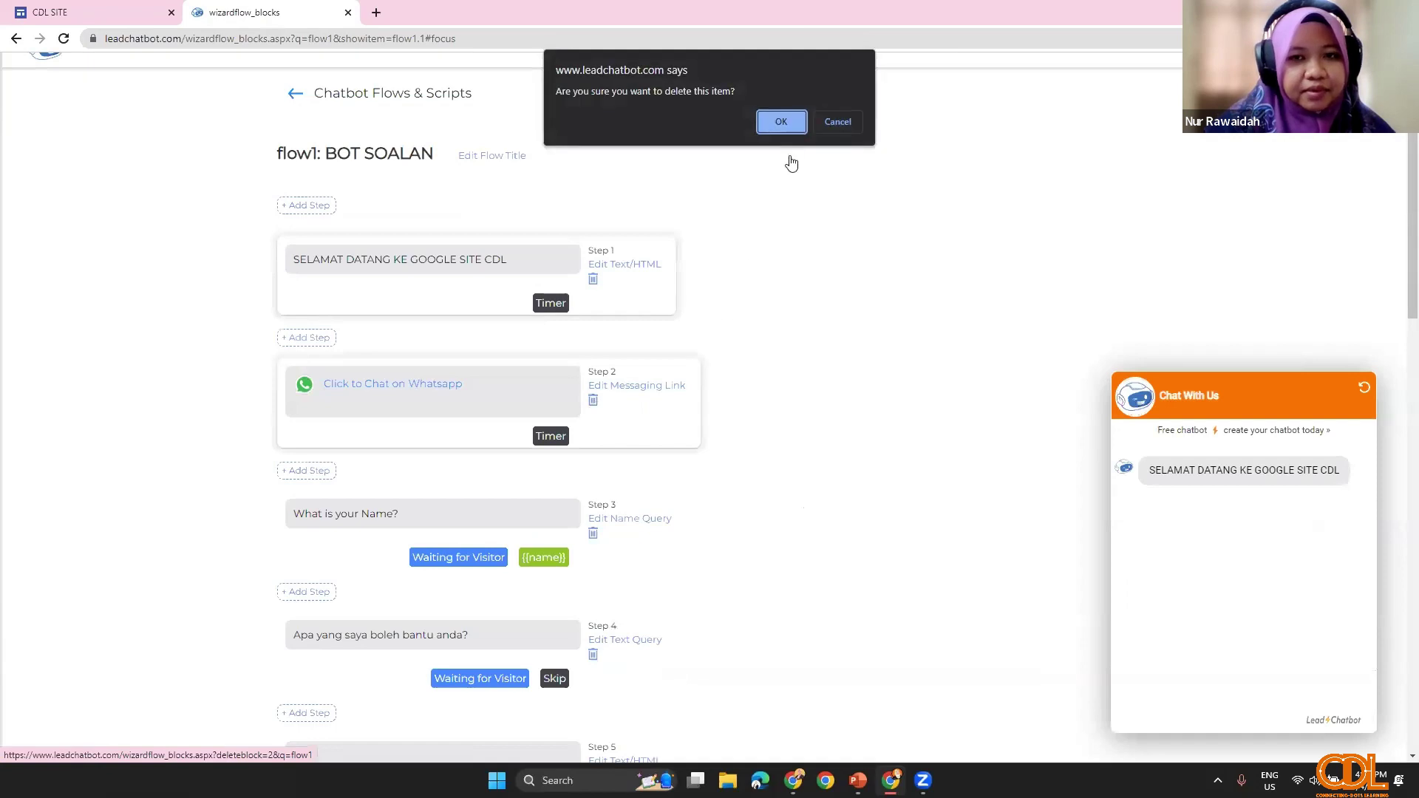
pyautogui.click(783, 116)
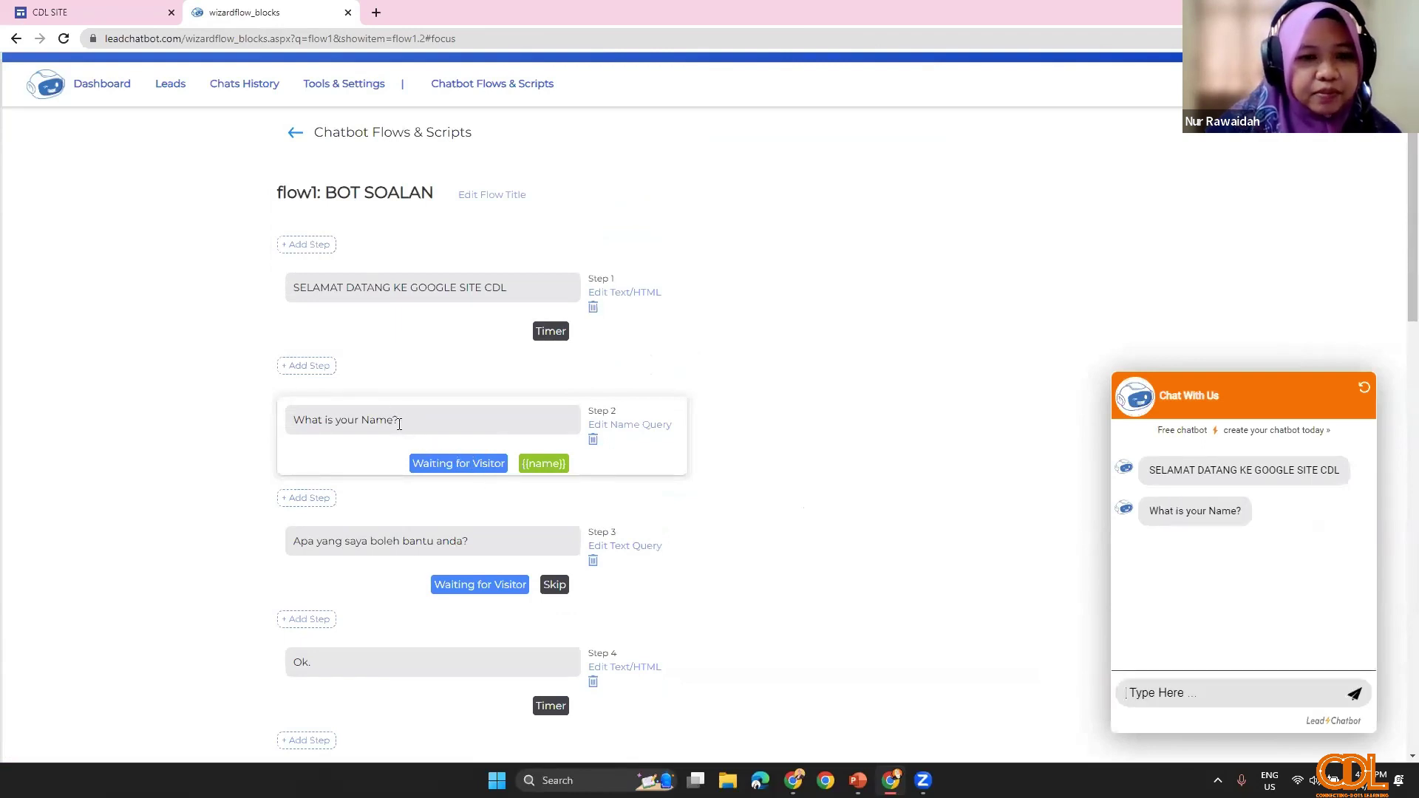
# Step: Delete the 'Ok.' and 'Ok thanks' reply steps, leaving the phone-number question as Step 7
pyautogui.moveTo(377, 424); pyautogui.dragTo(289, 428)
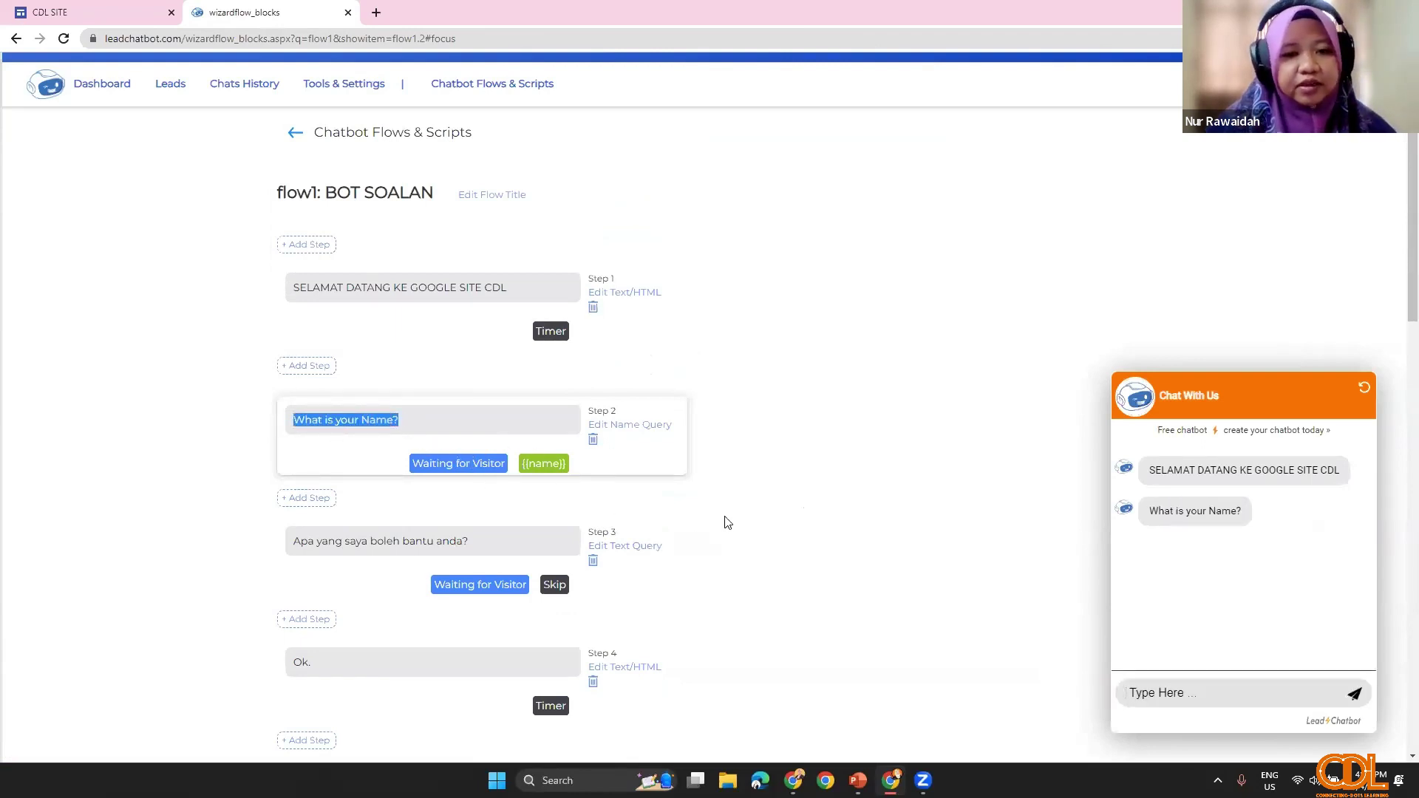
pyautogui.scroll(-6, 387, 557)
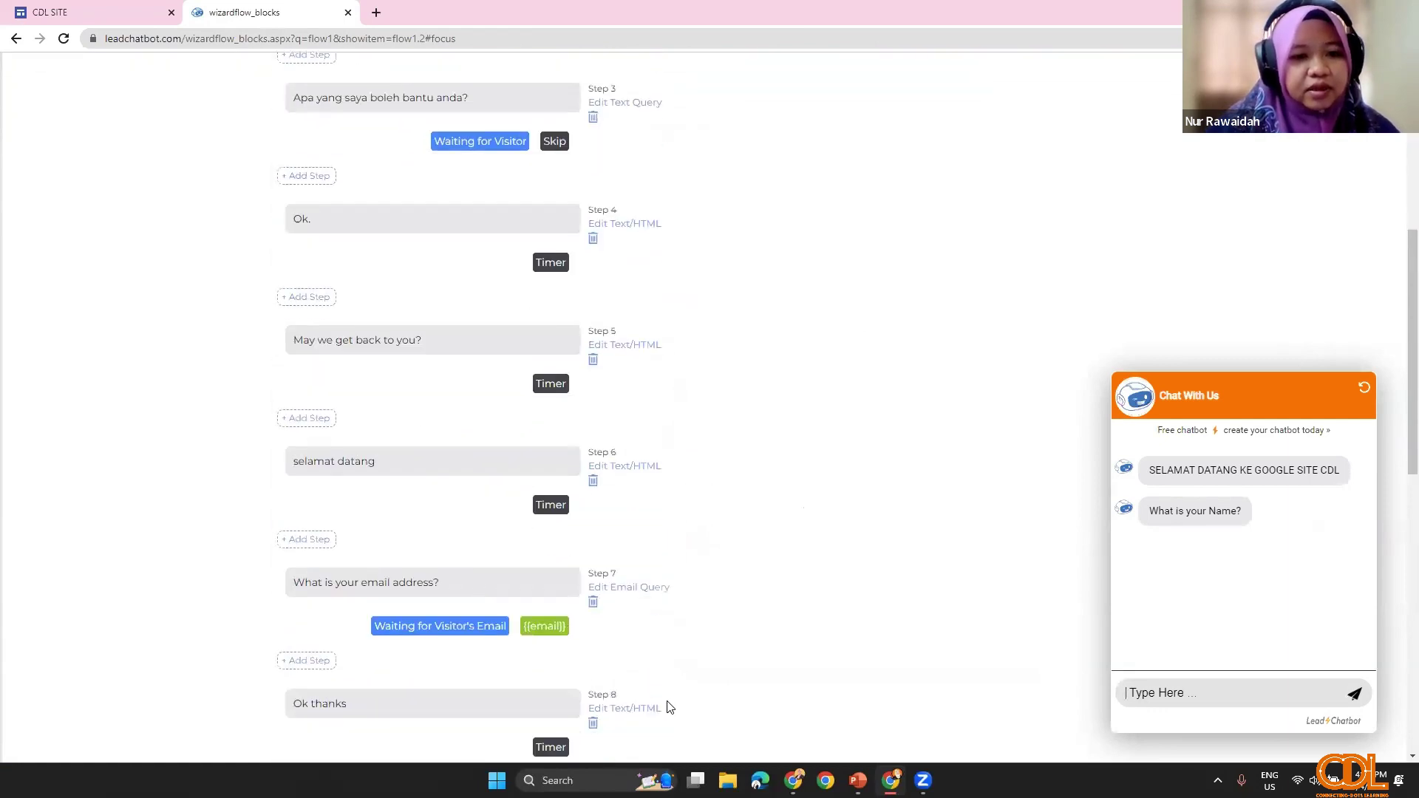
pyautogui.scroll(2, 415, 492)
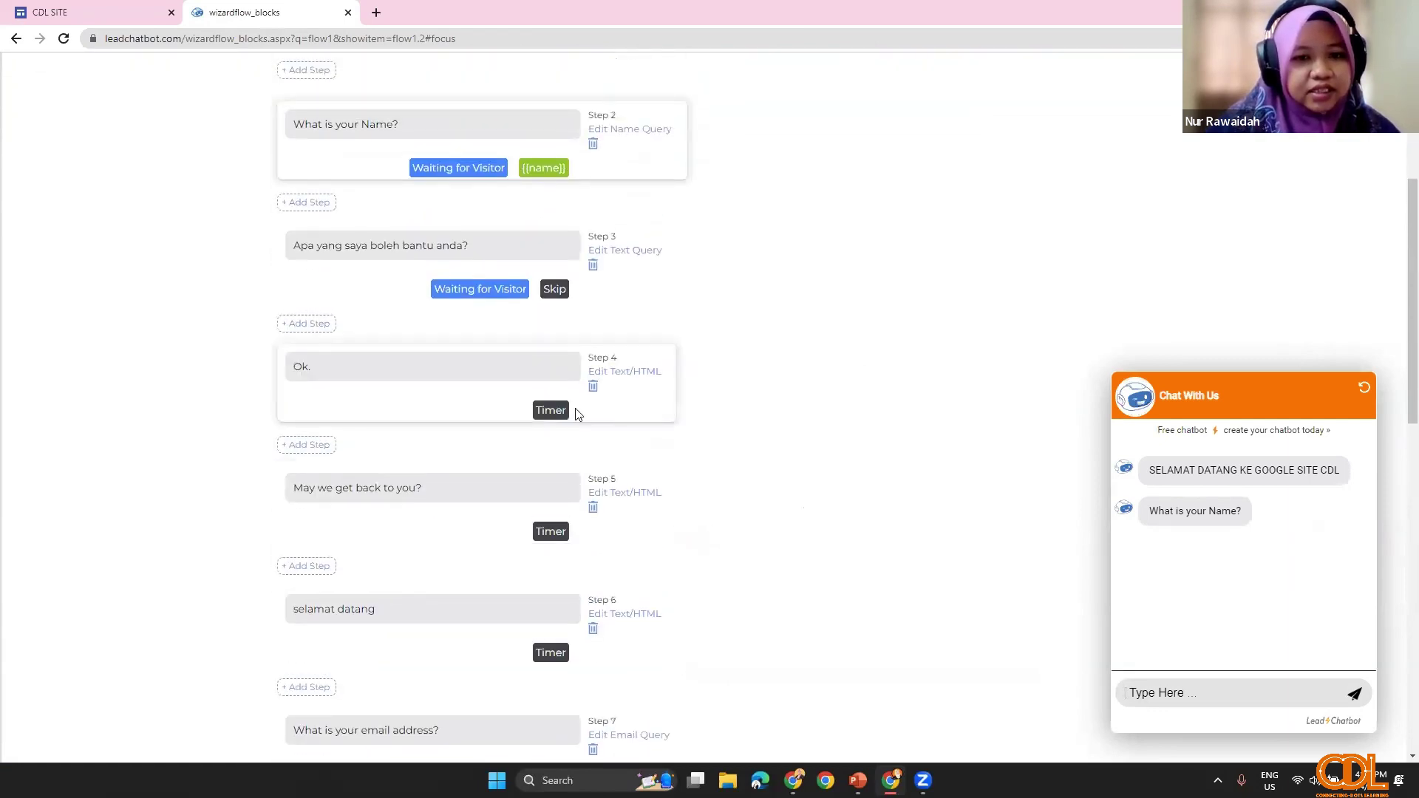
pyautogui.click(593, 390)
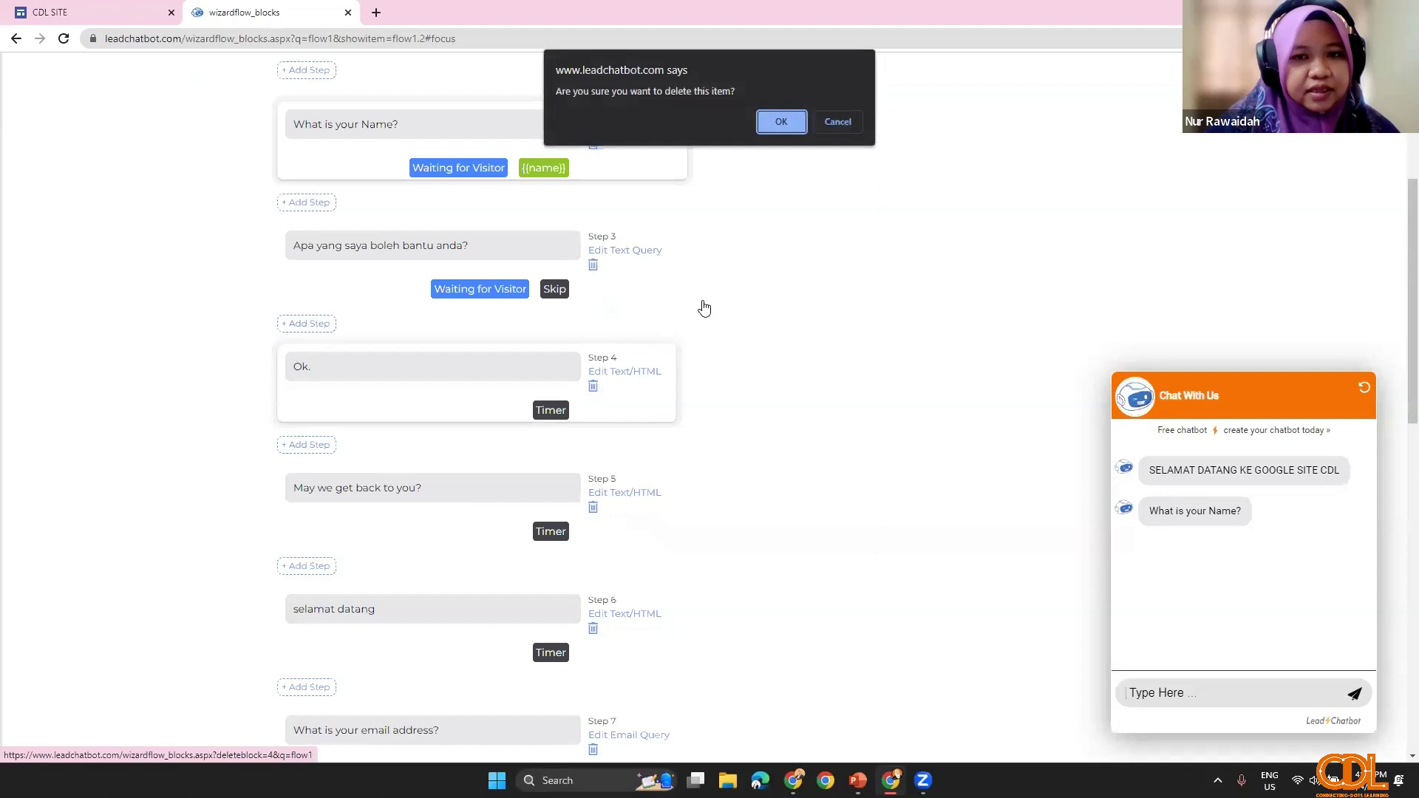
pyautogui.click(776, 121)
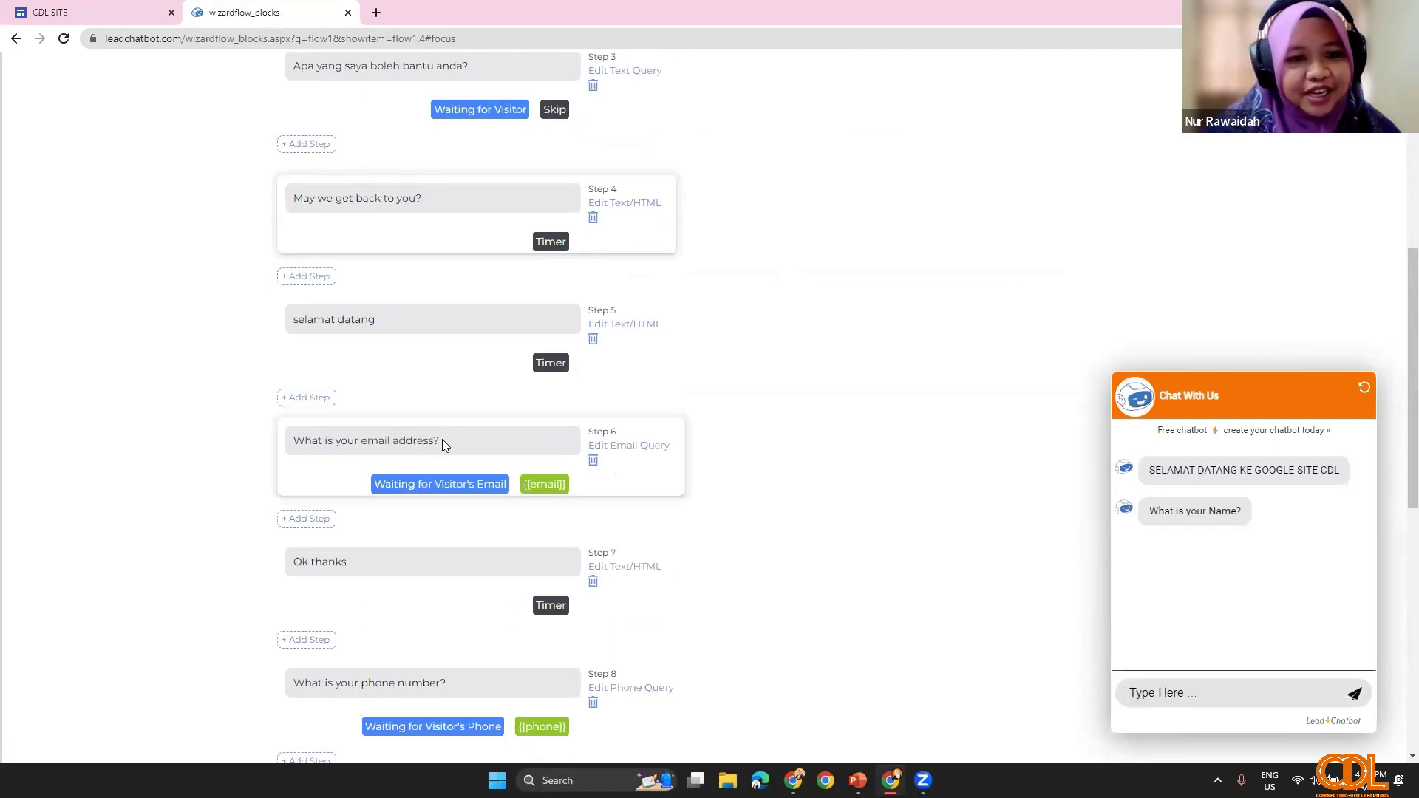
pyautogui.scroll(-4, 529, 580)
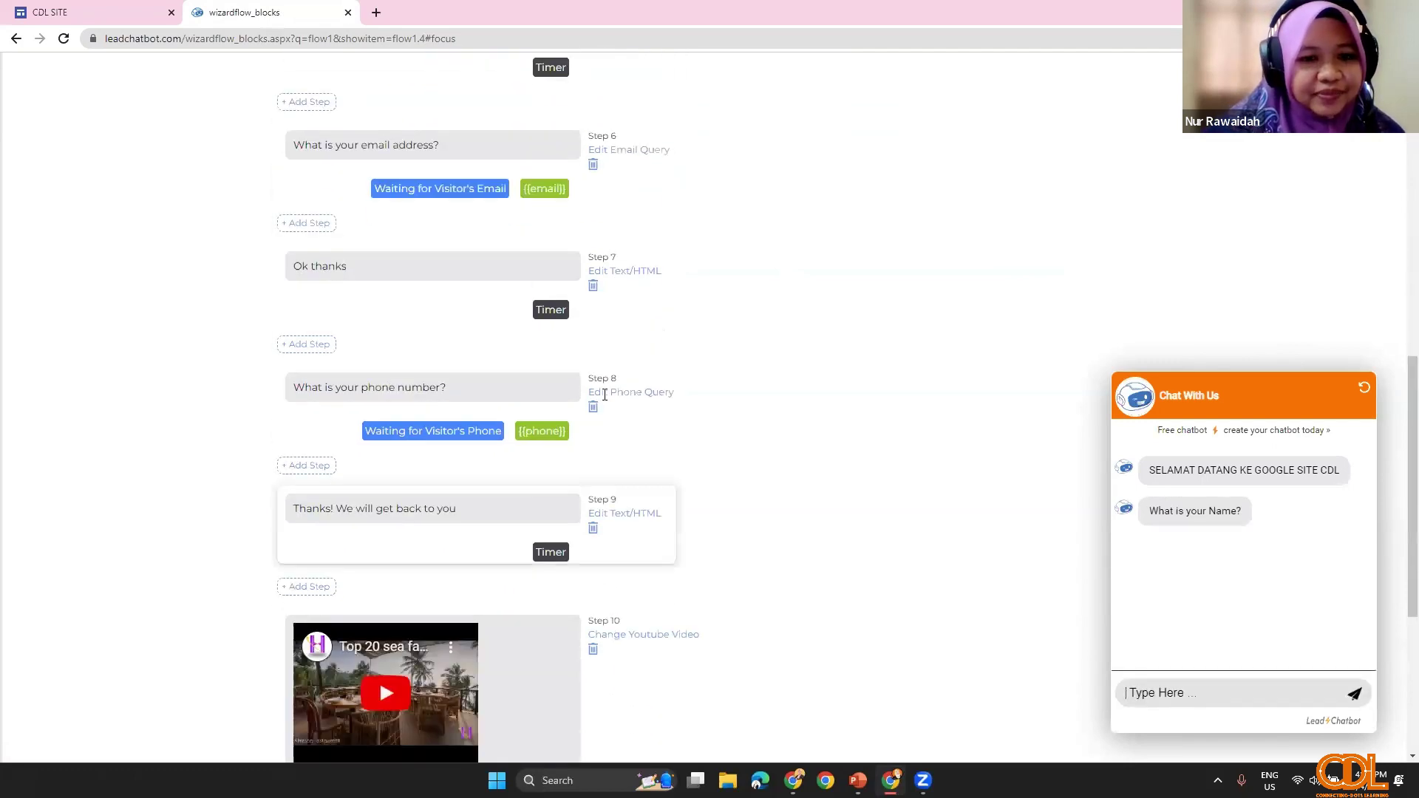
pyautogui.click(593, 286)
pyautogui.press('Return')
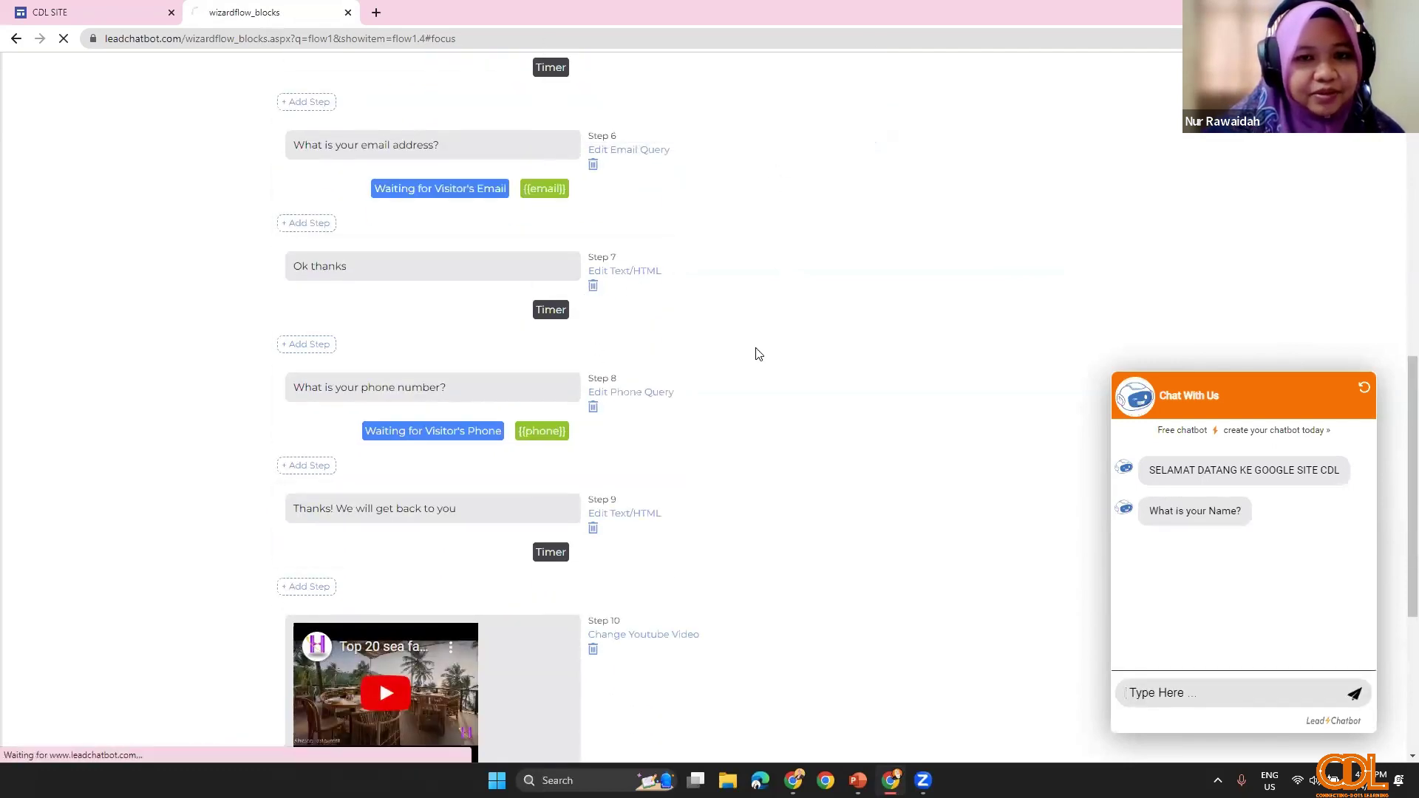
pyautogui.scroll(10, 529, 473)
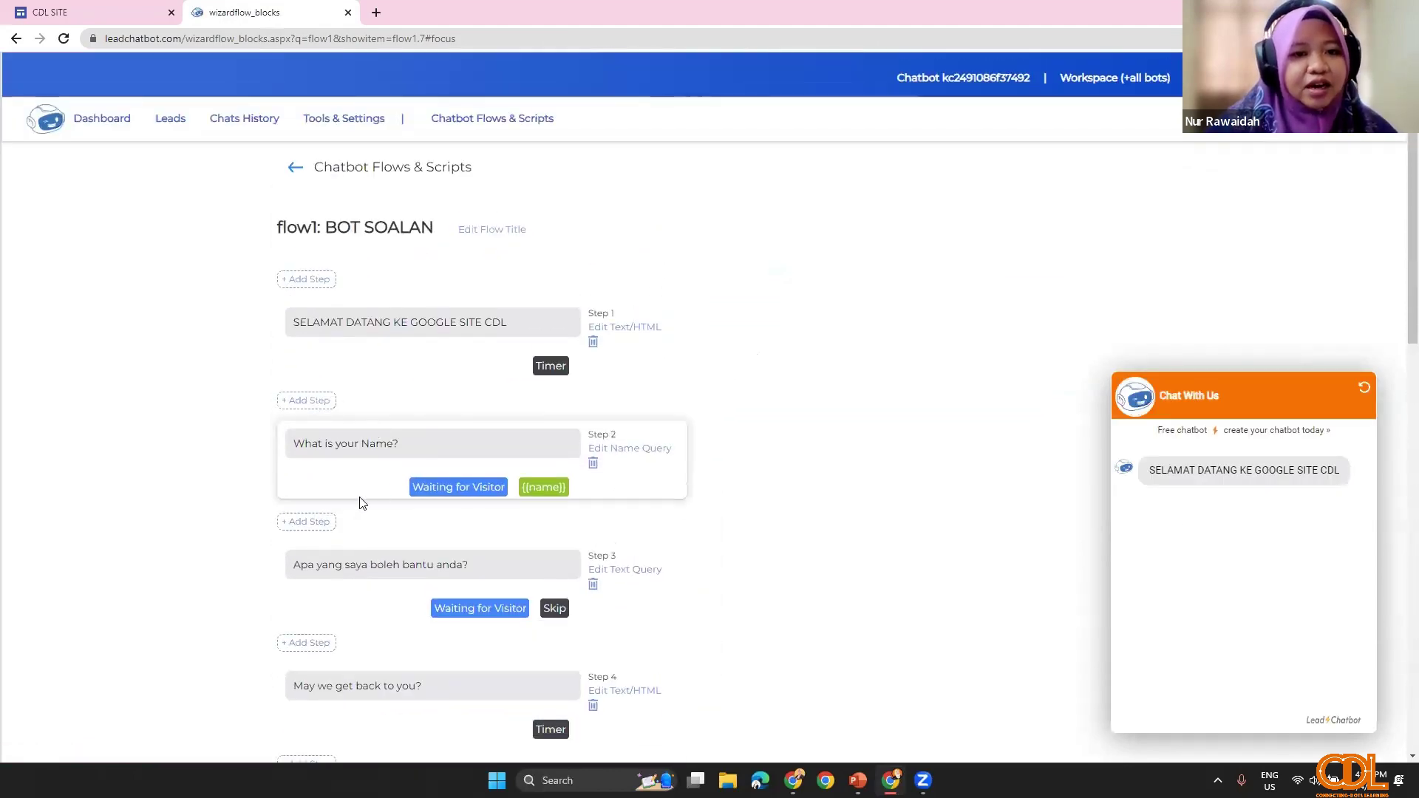
pyautogui.scroll(-5, 362, 497)
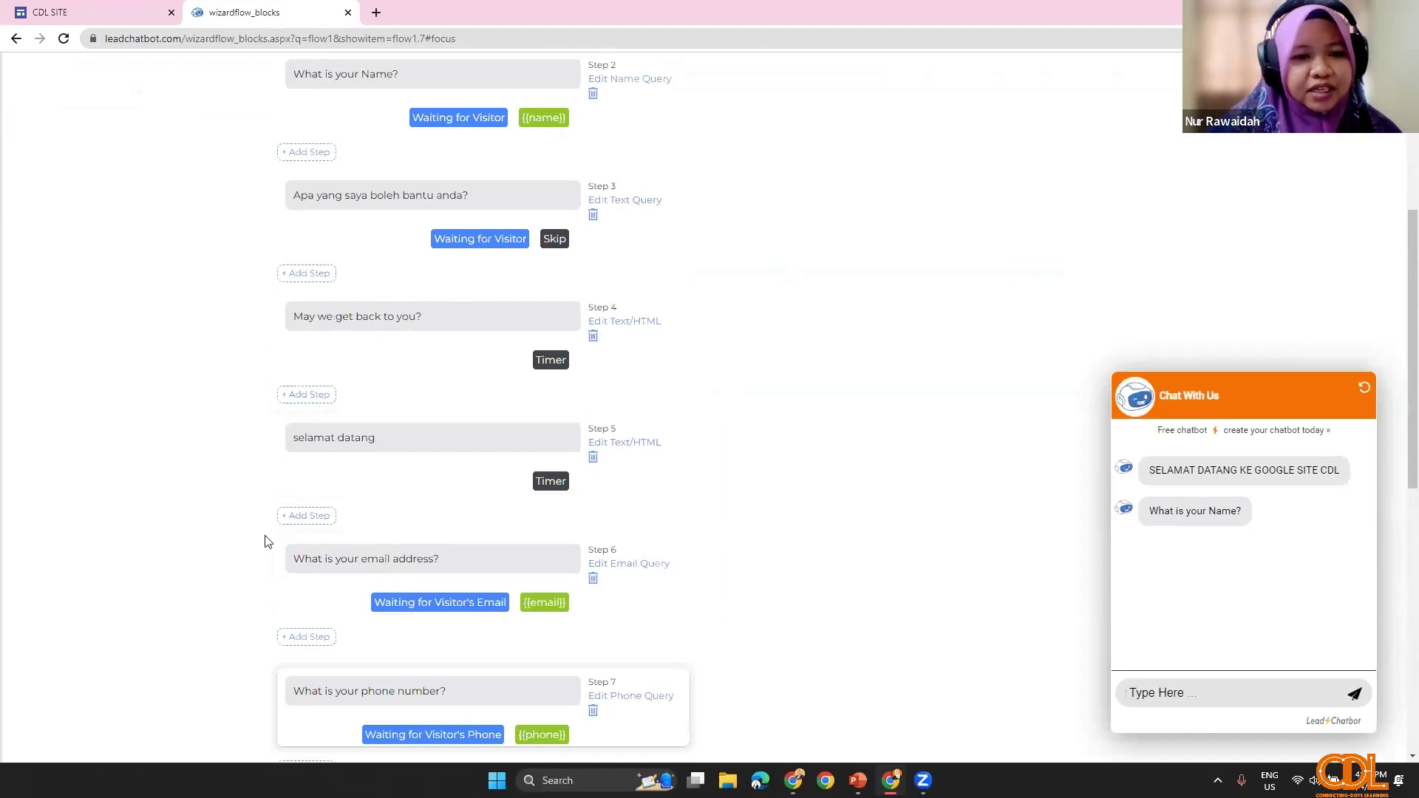
pyautogui.scroll(-2, 440, 498)
pyautogui.scroll(3, 419, 485)
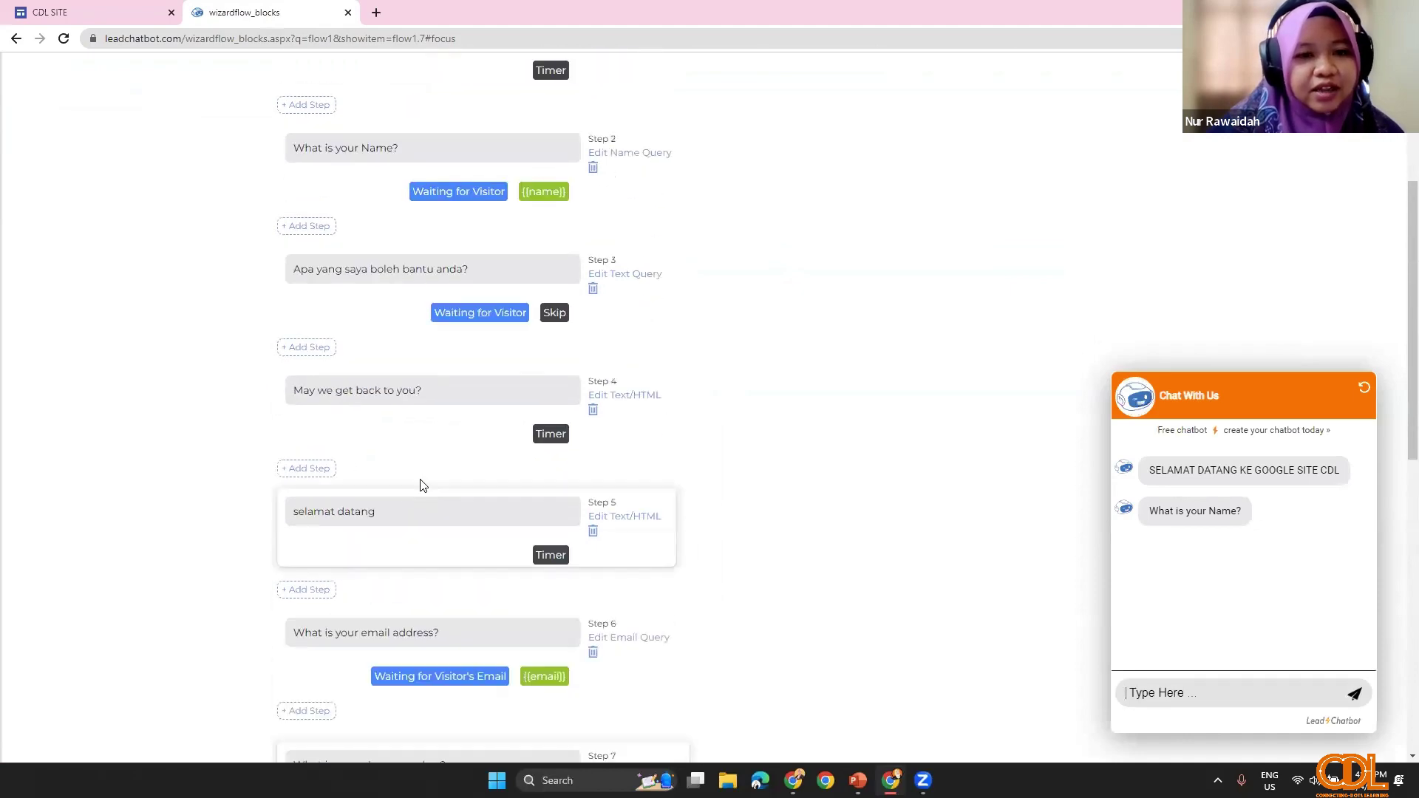
# Step: Insert a WhatsApp Link step after the YouTube video, just before Stop Flow
pyautogui.click(310, 468)
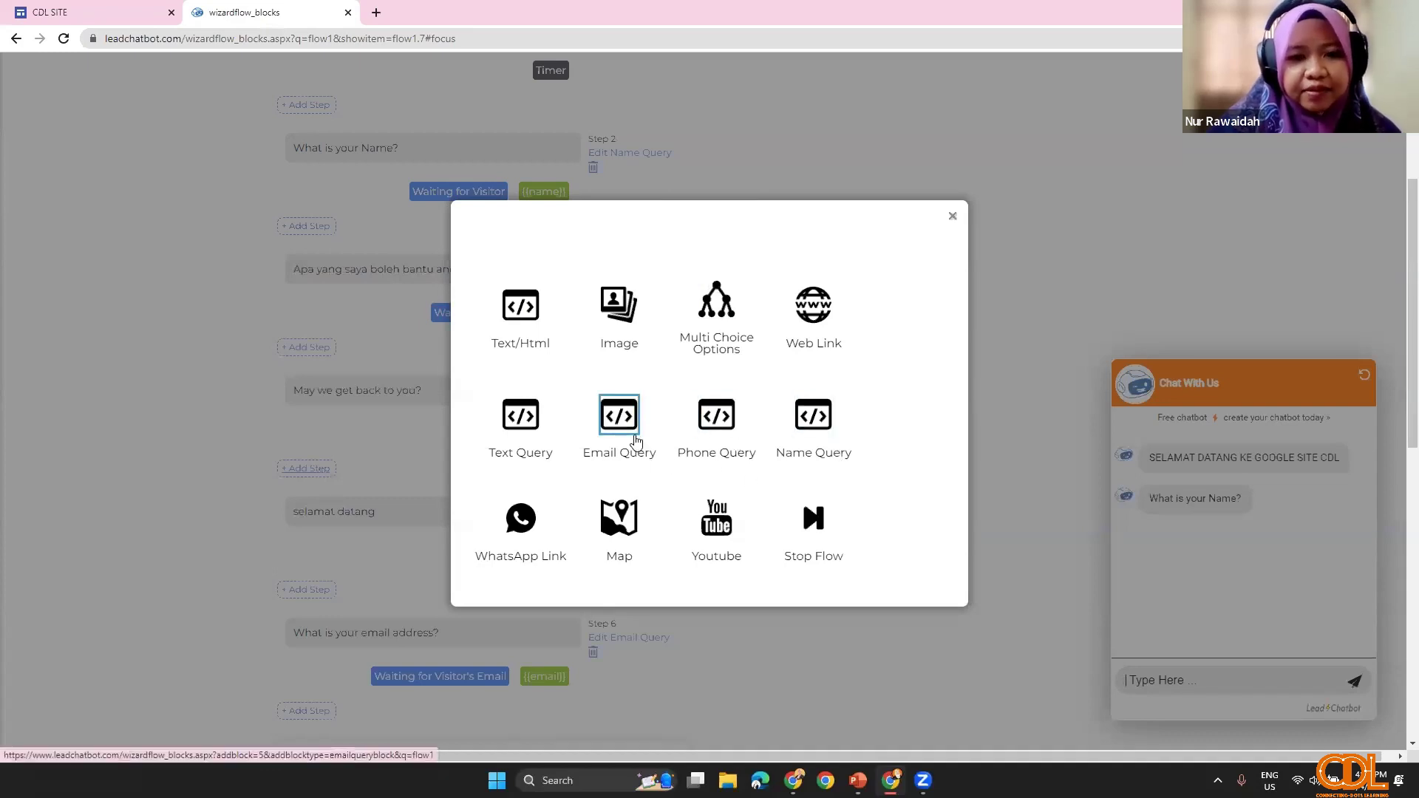
pyautogui.click(510, 427)
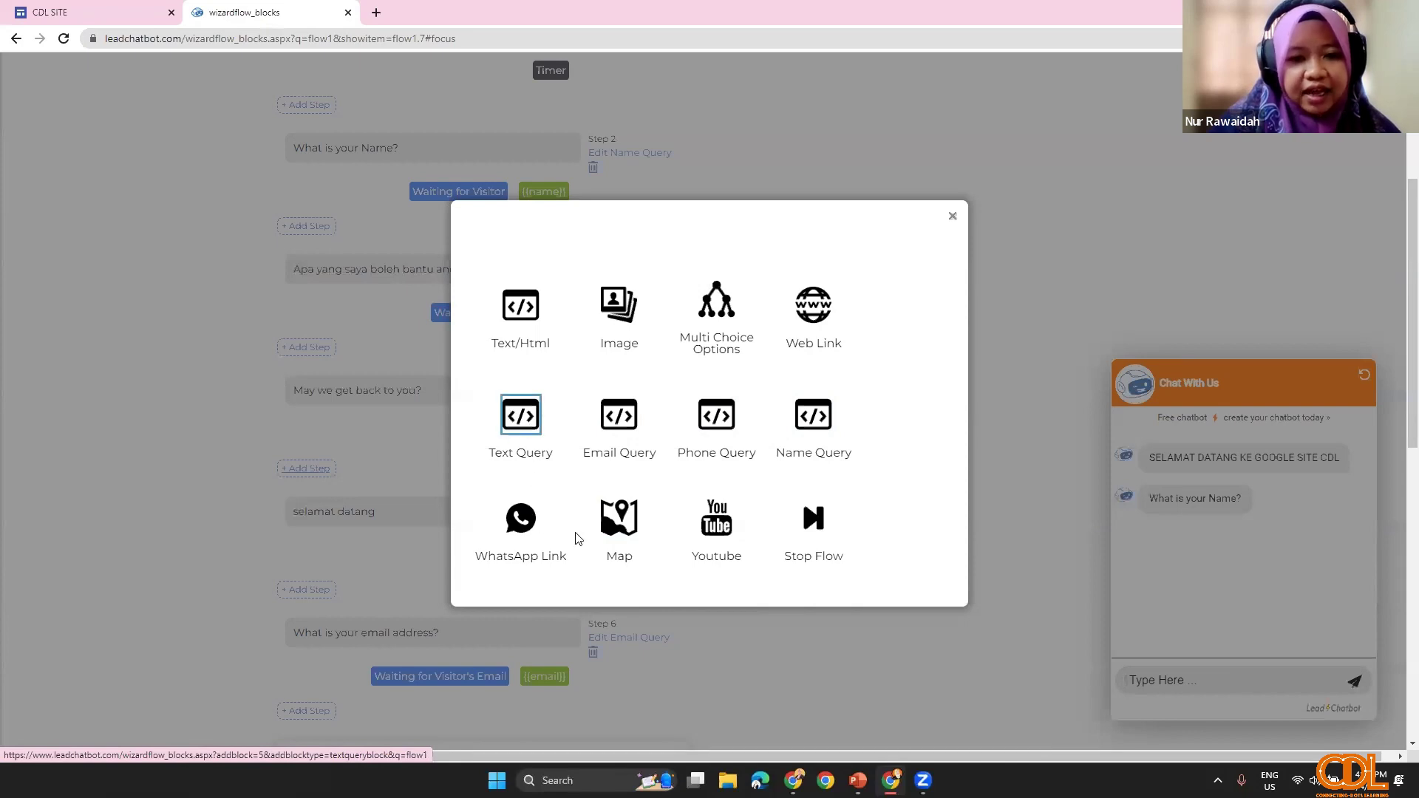
pyautogui.click(952, 216)
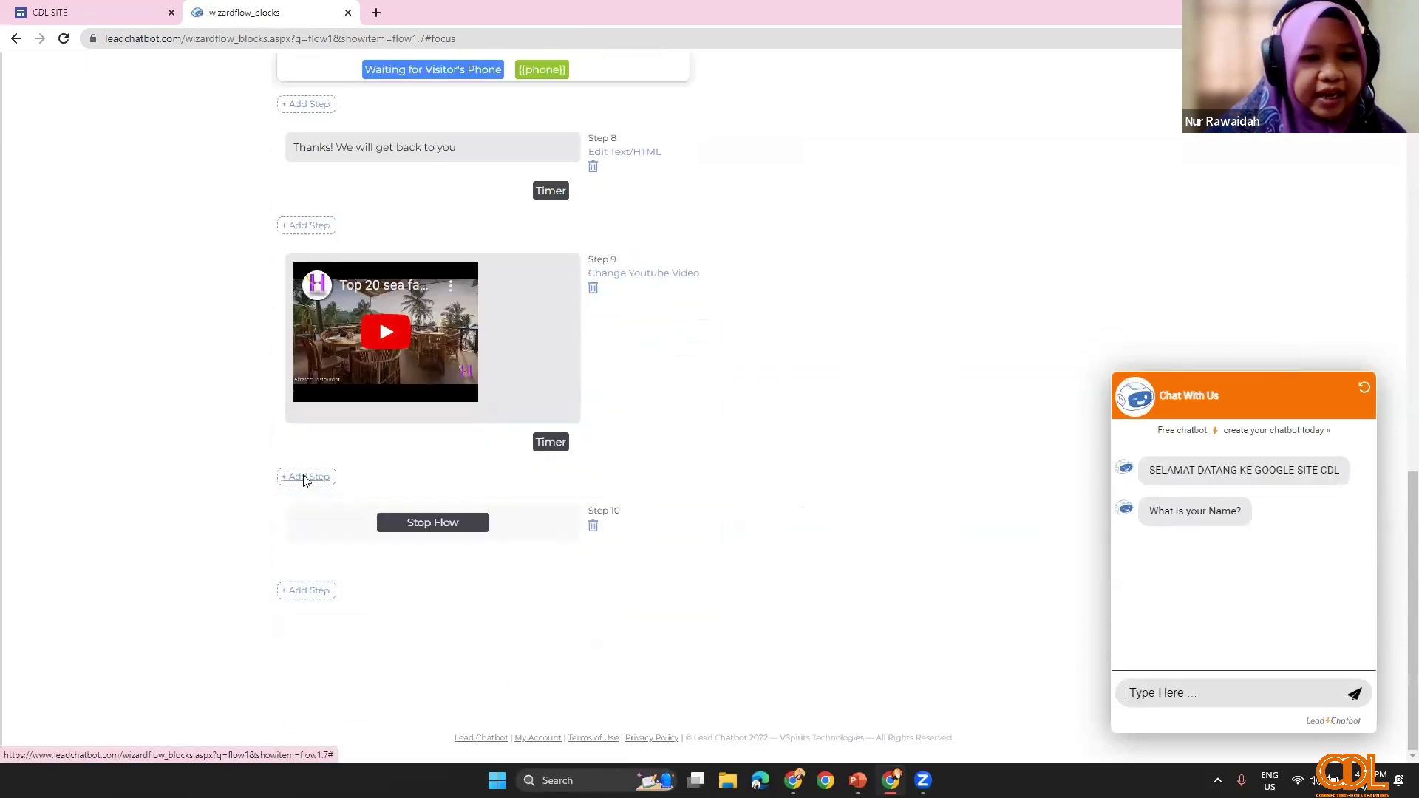
pyautogui.click(305, 477)
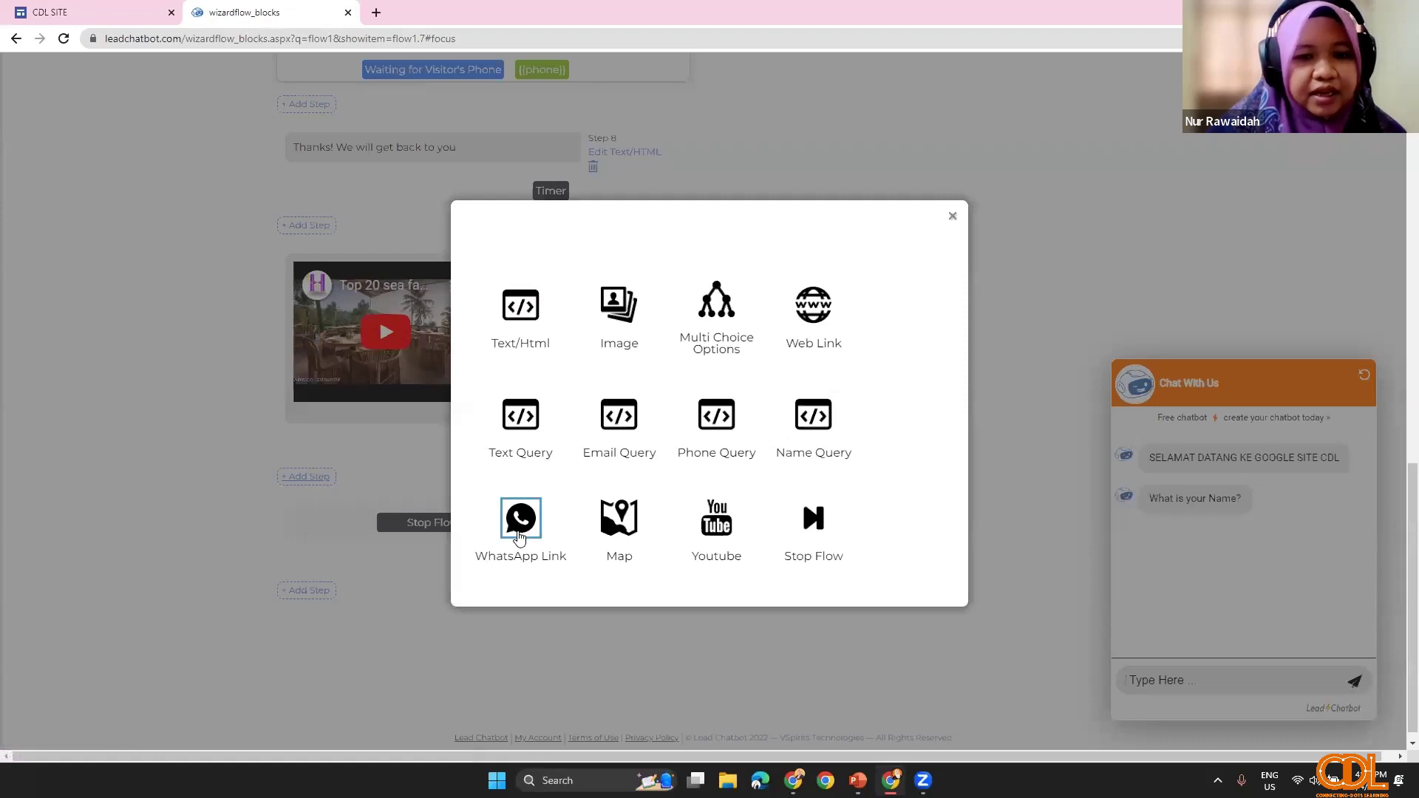
pyautogui.click(519, 531)
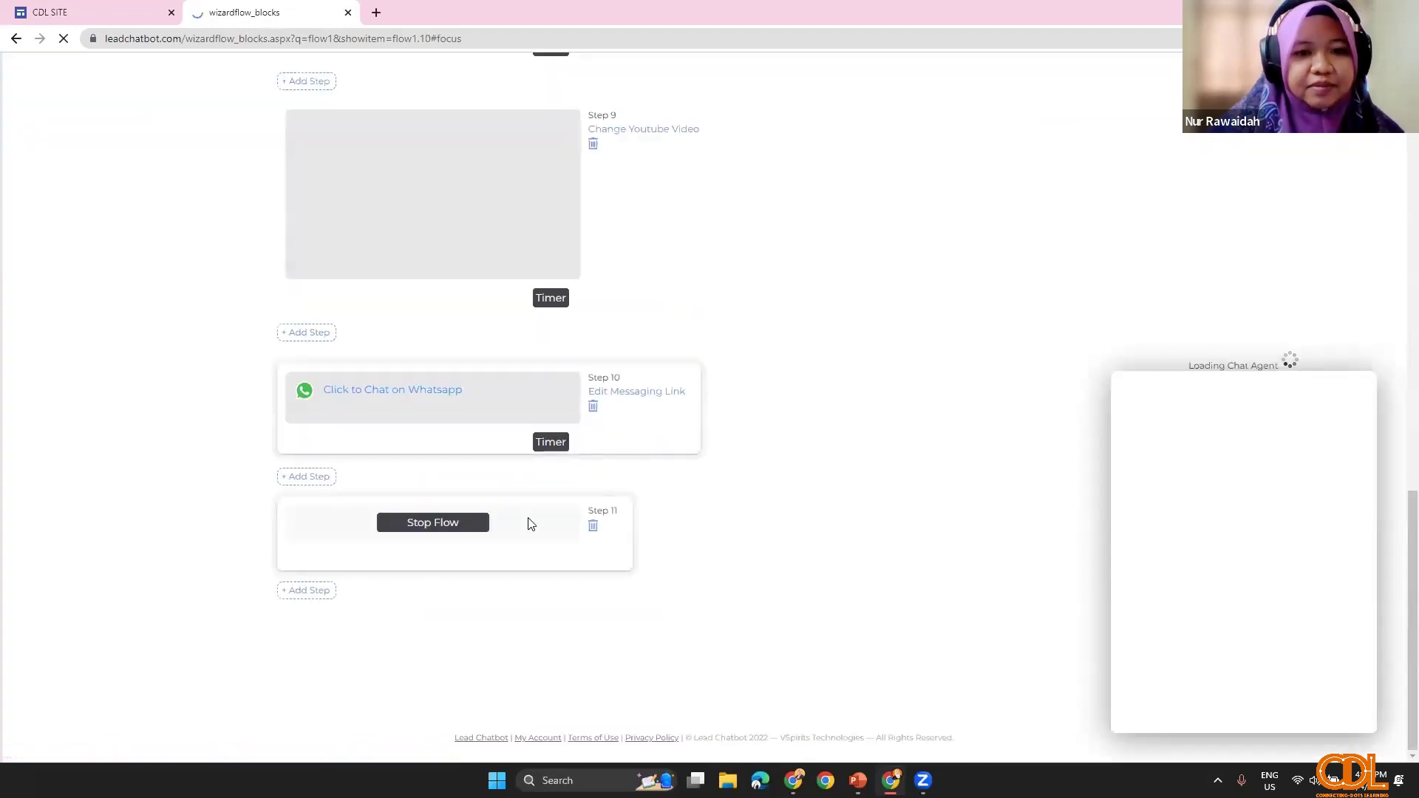
pyautogui.scroll(1, 559, 476)
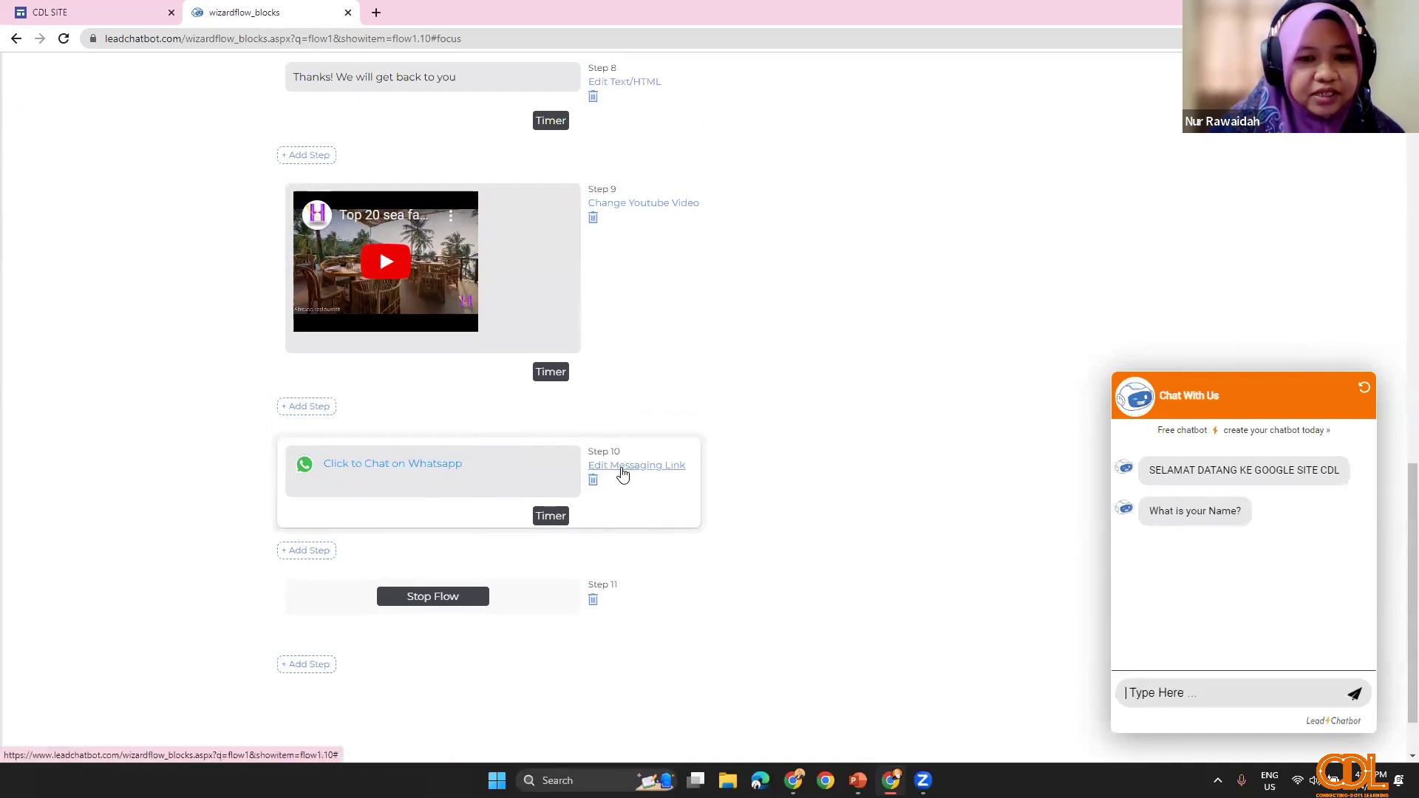
# Step: Save the Step 10 WhatsApp link with its phone number, 'HI' opening text and App Icon style
pyautogui.click(623, 467)
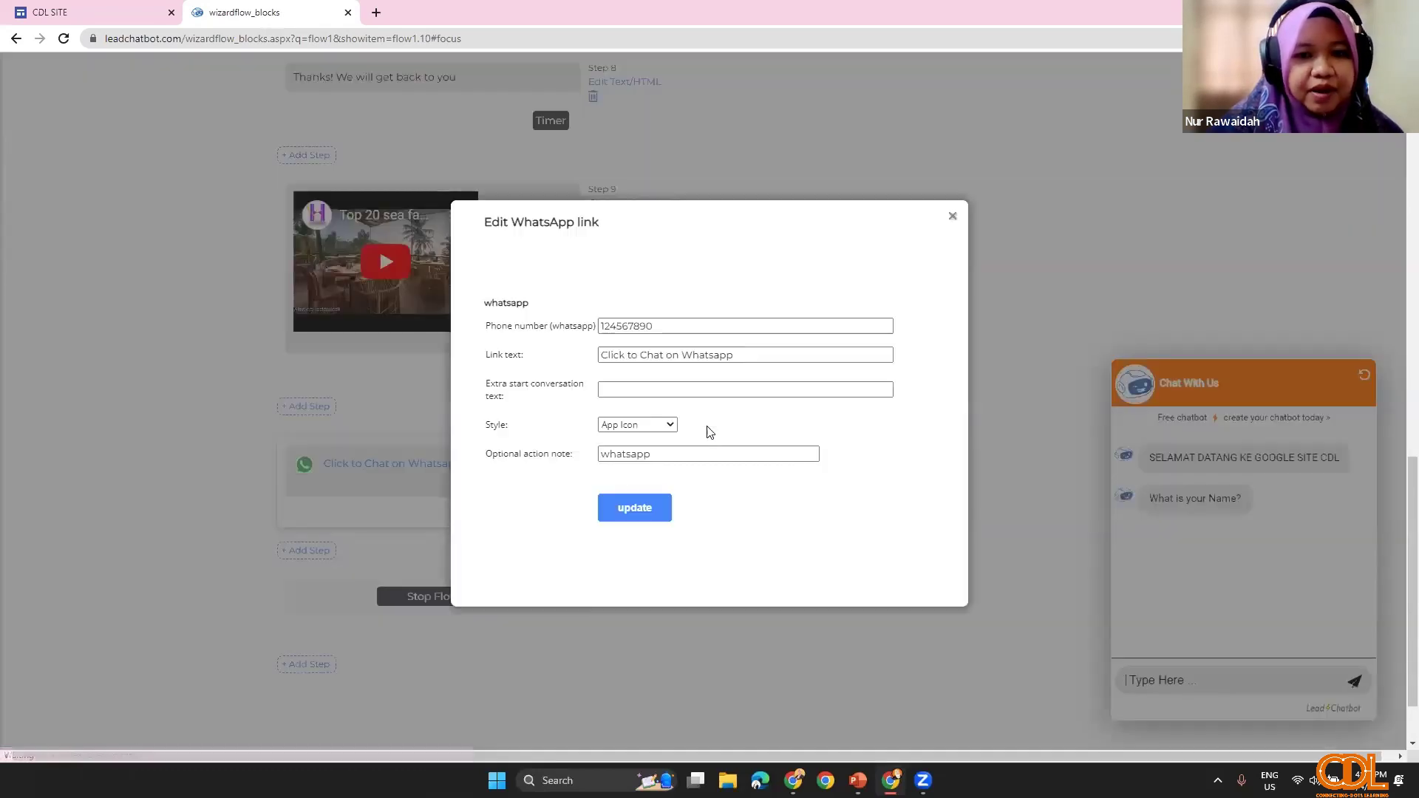
pyautogui.moveTo(657, 326); pyautogui.dragTo(576, 349)
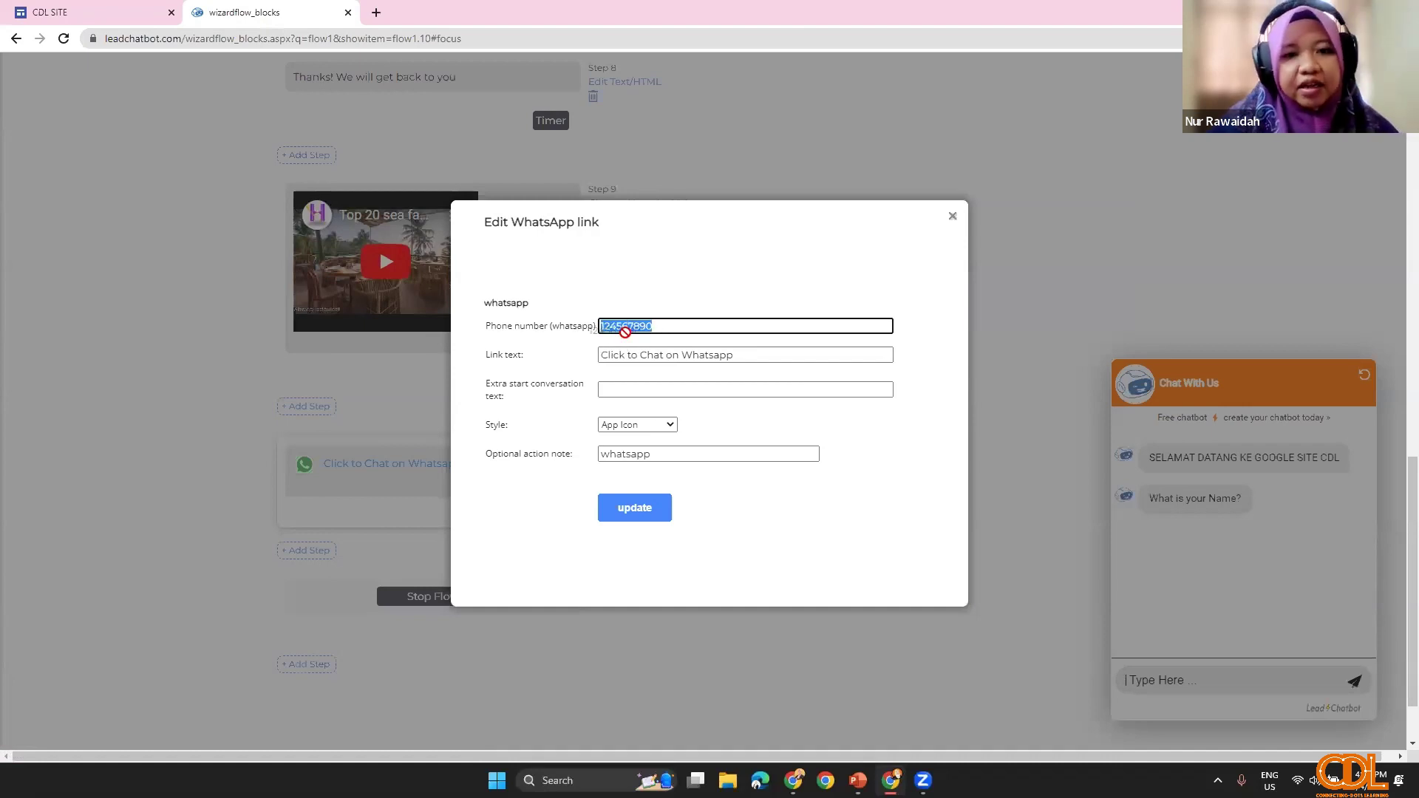
pyautogui.click(631, 393)
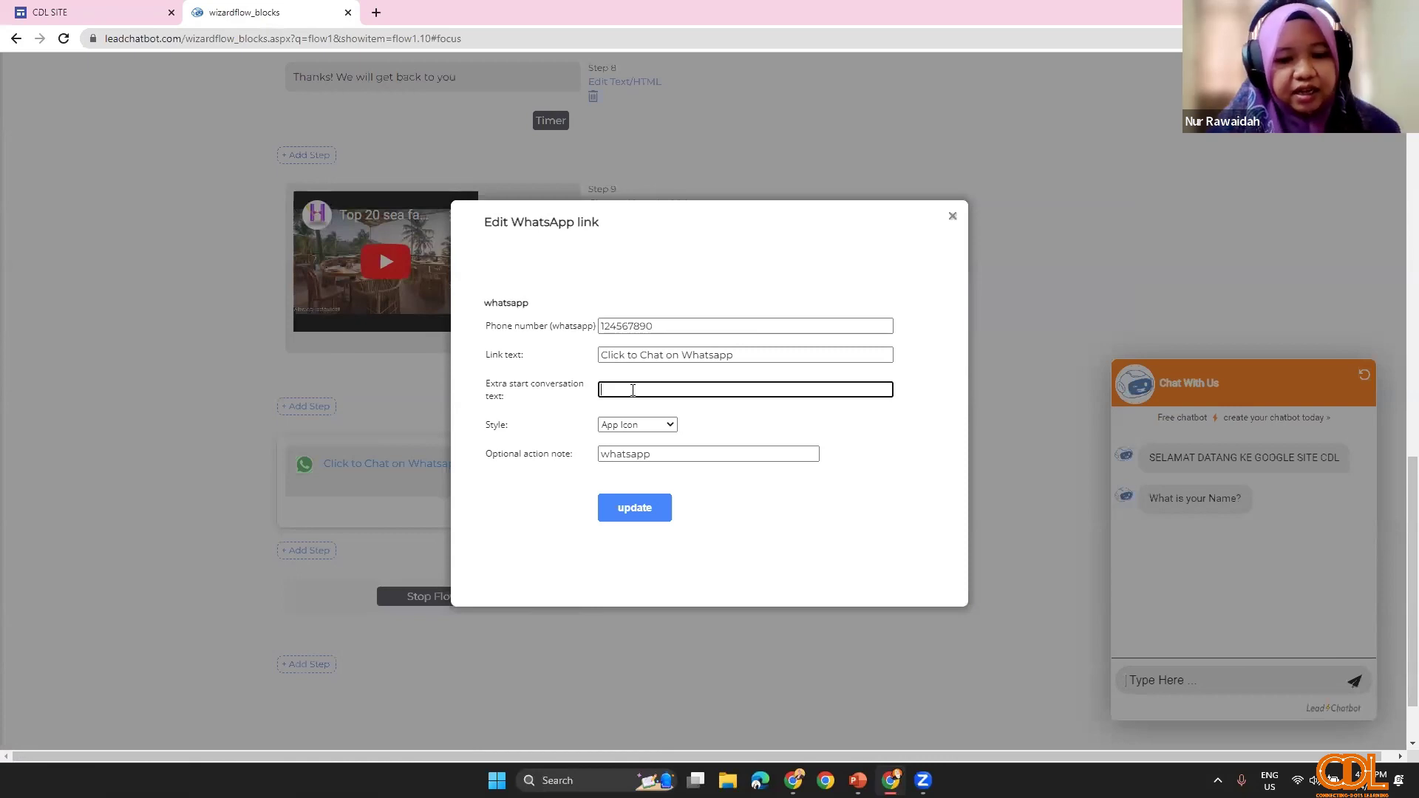
pyautogui.click(672, 426)
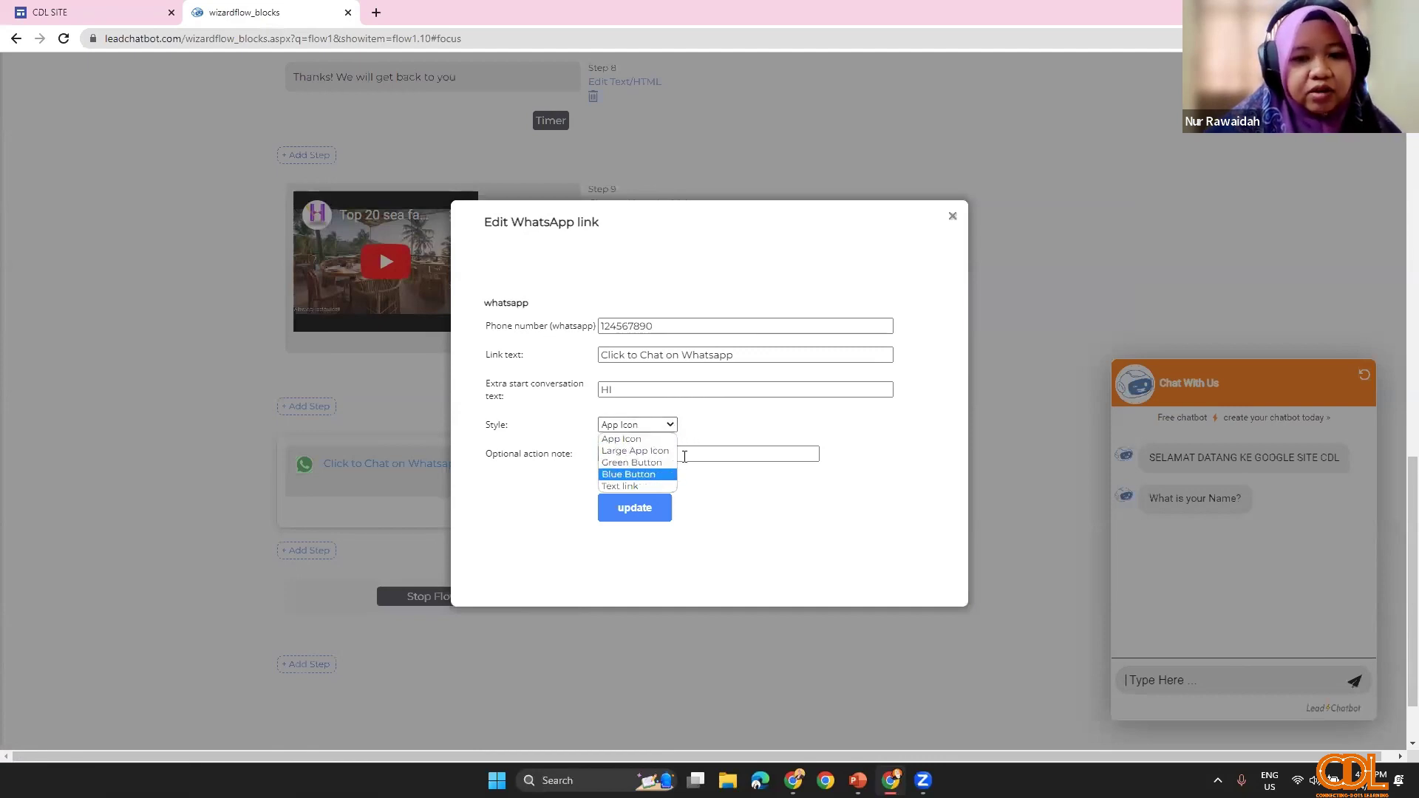
pyautogui.click(717, 423)
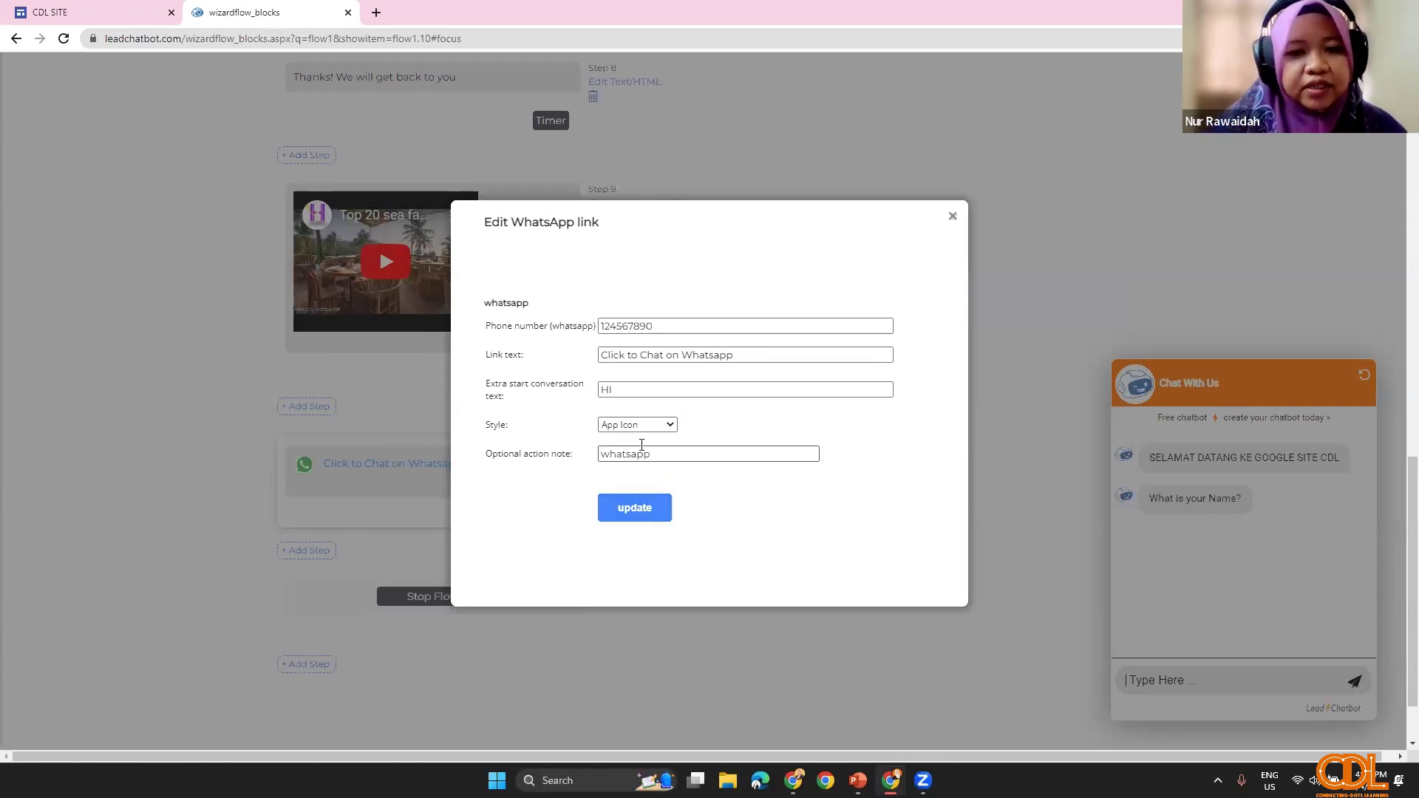
pyautogui.click(656, 517)
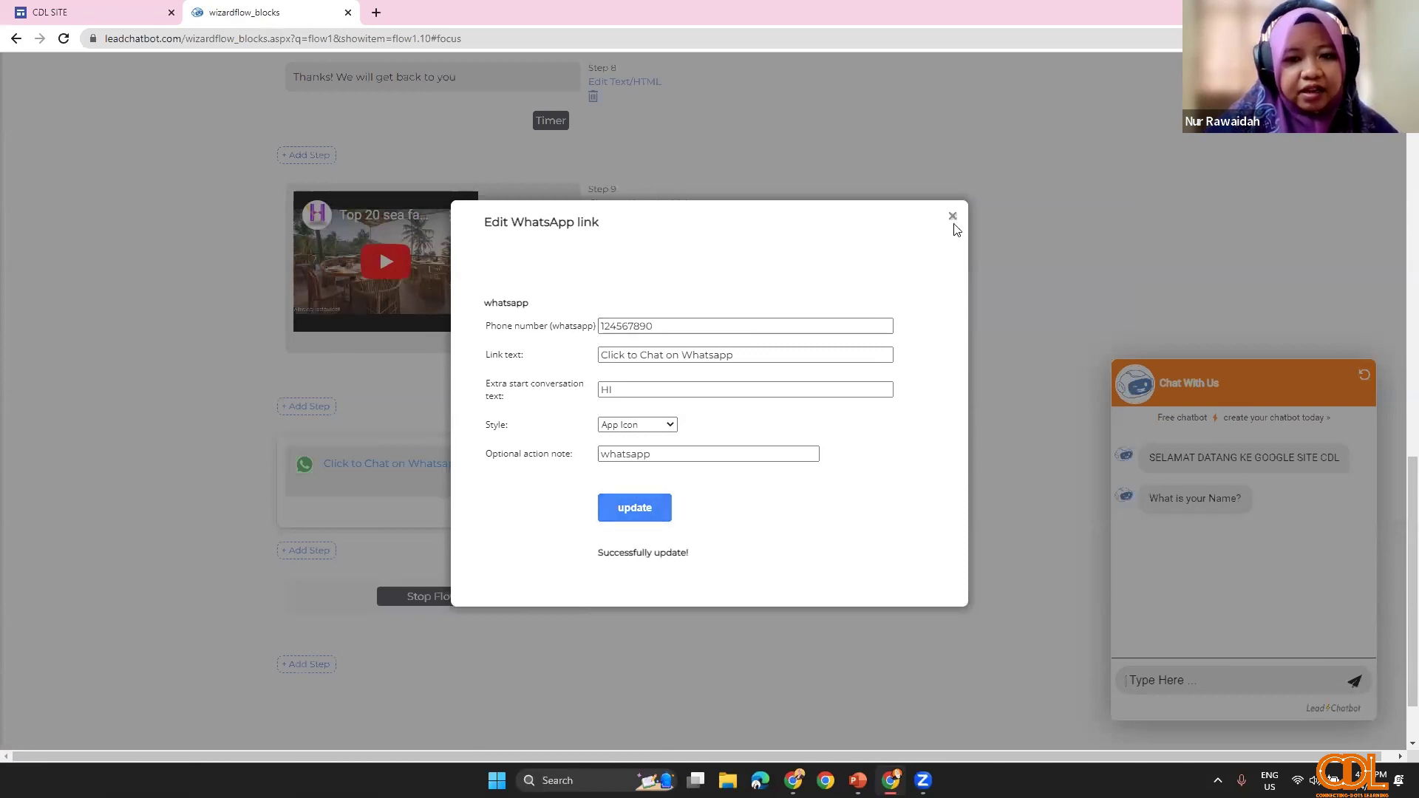
pyautogui.moveTo(954, 228); pyautogui.dragTo(769, 513)
pyautogui.click(952, 218)
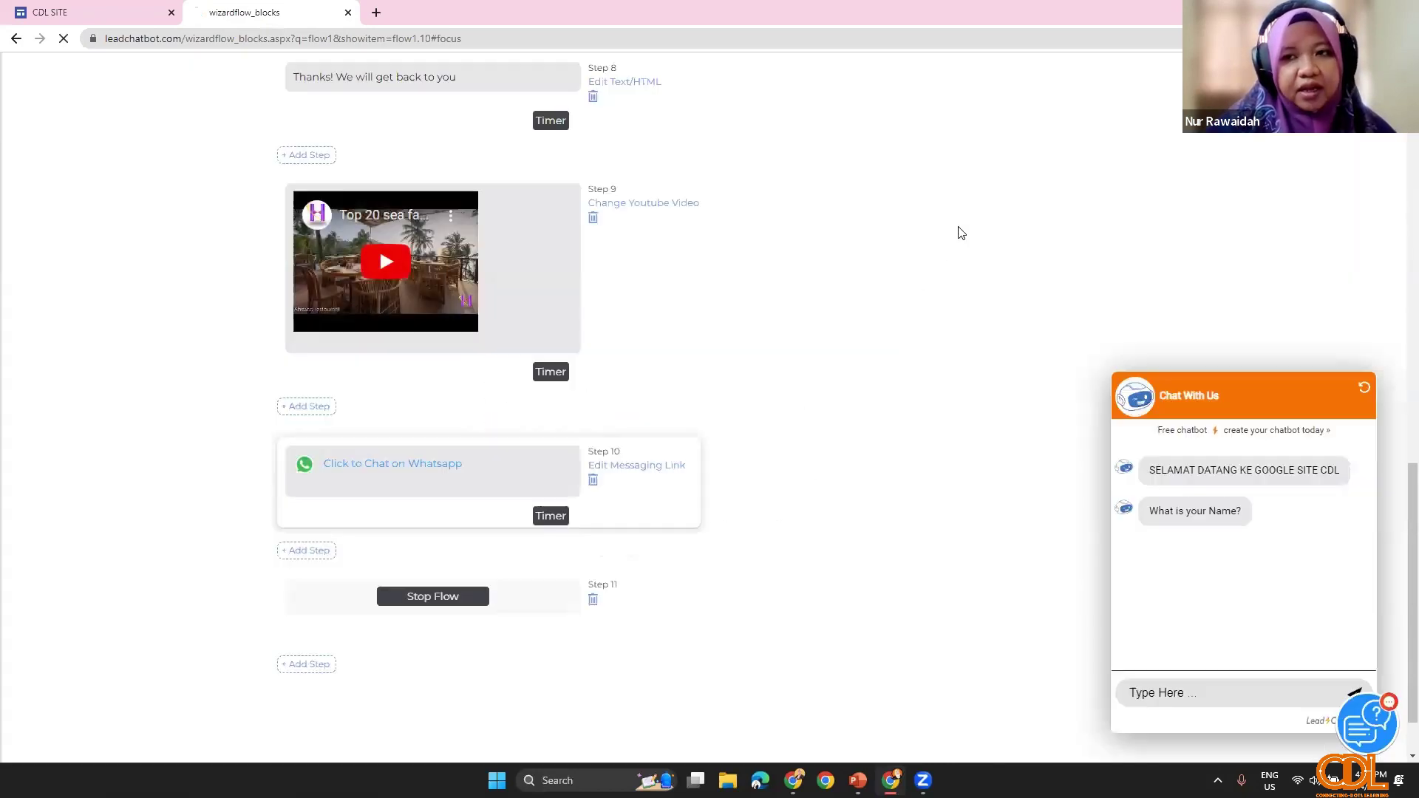
pyautogui.scroll(8, 417, 459)
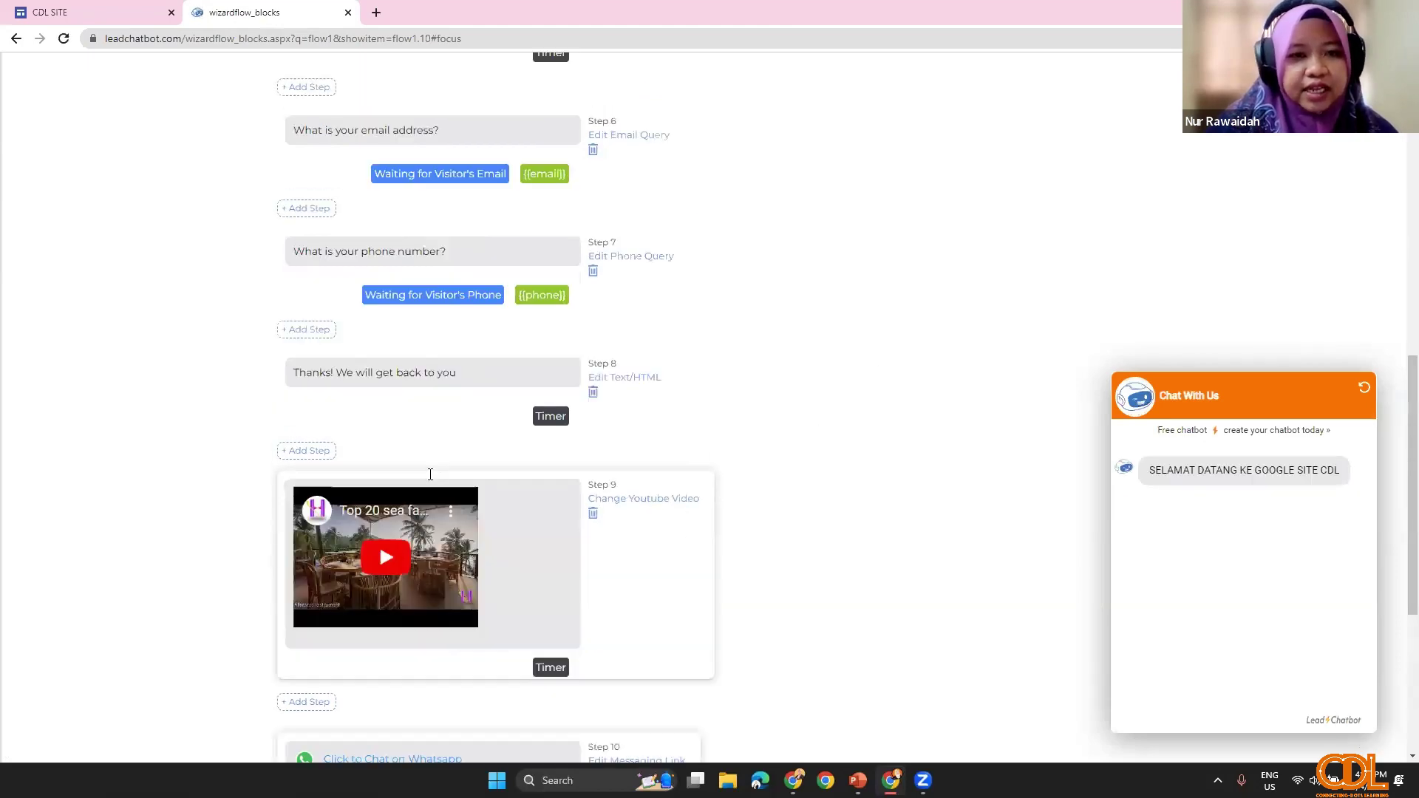
pyautogui.scroll(5, 414, 459)
pyautogui.scroll(-6, 374, 478)
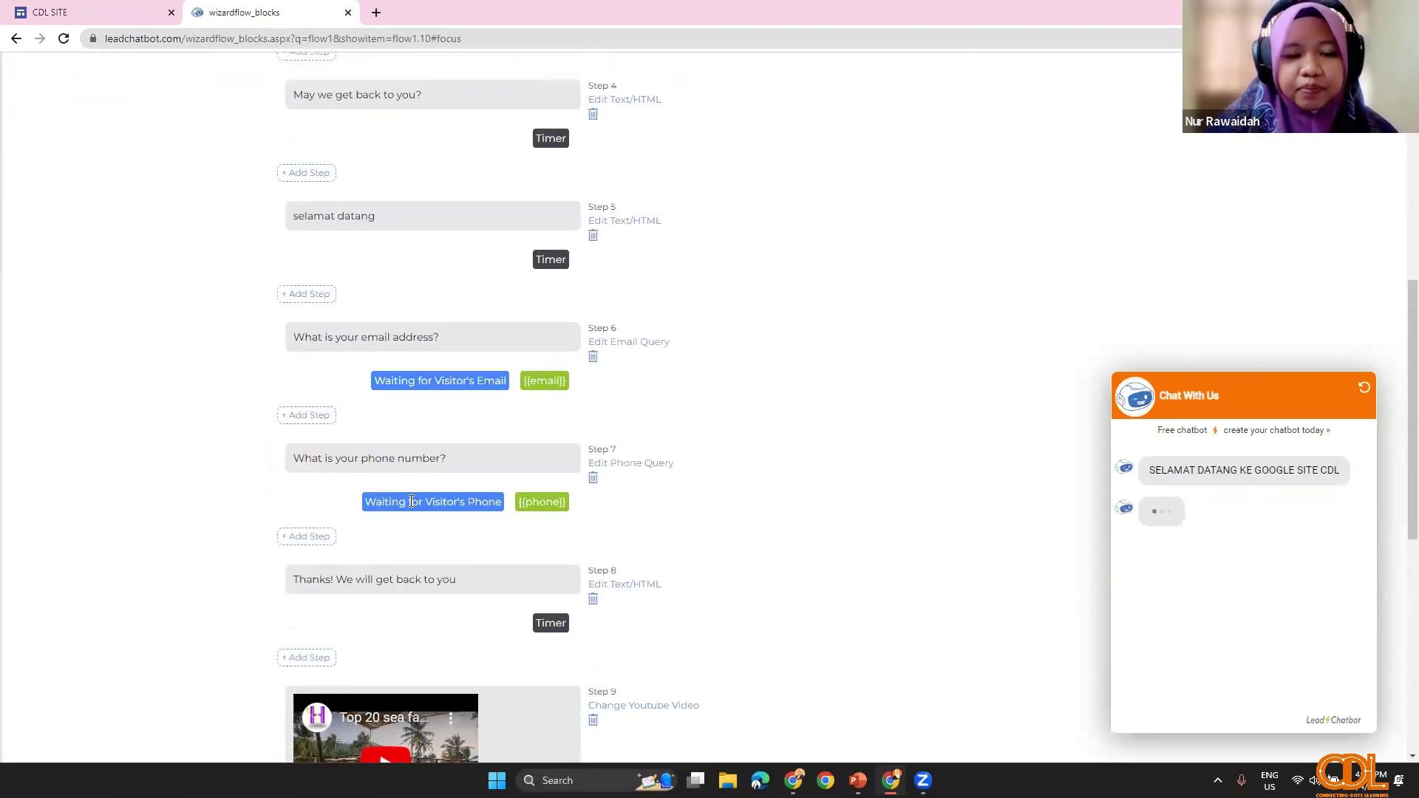
pyautogui.scroll(6, 417, 508)
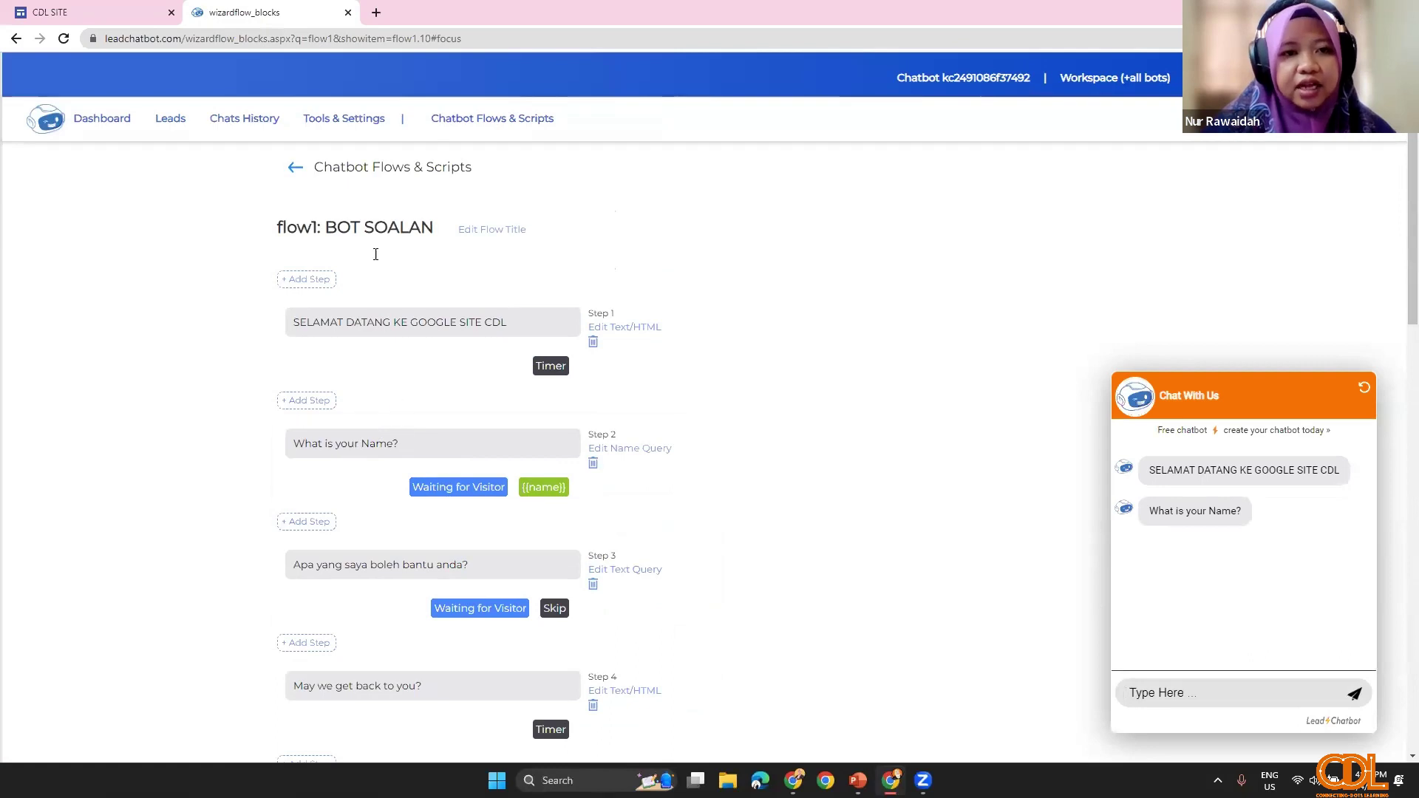
# Step: From the chatbot dashboard, open the Emails for Leads page in section 4
pyautogui.click(100, 129)
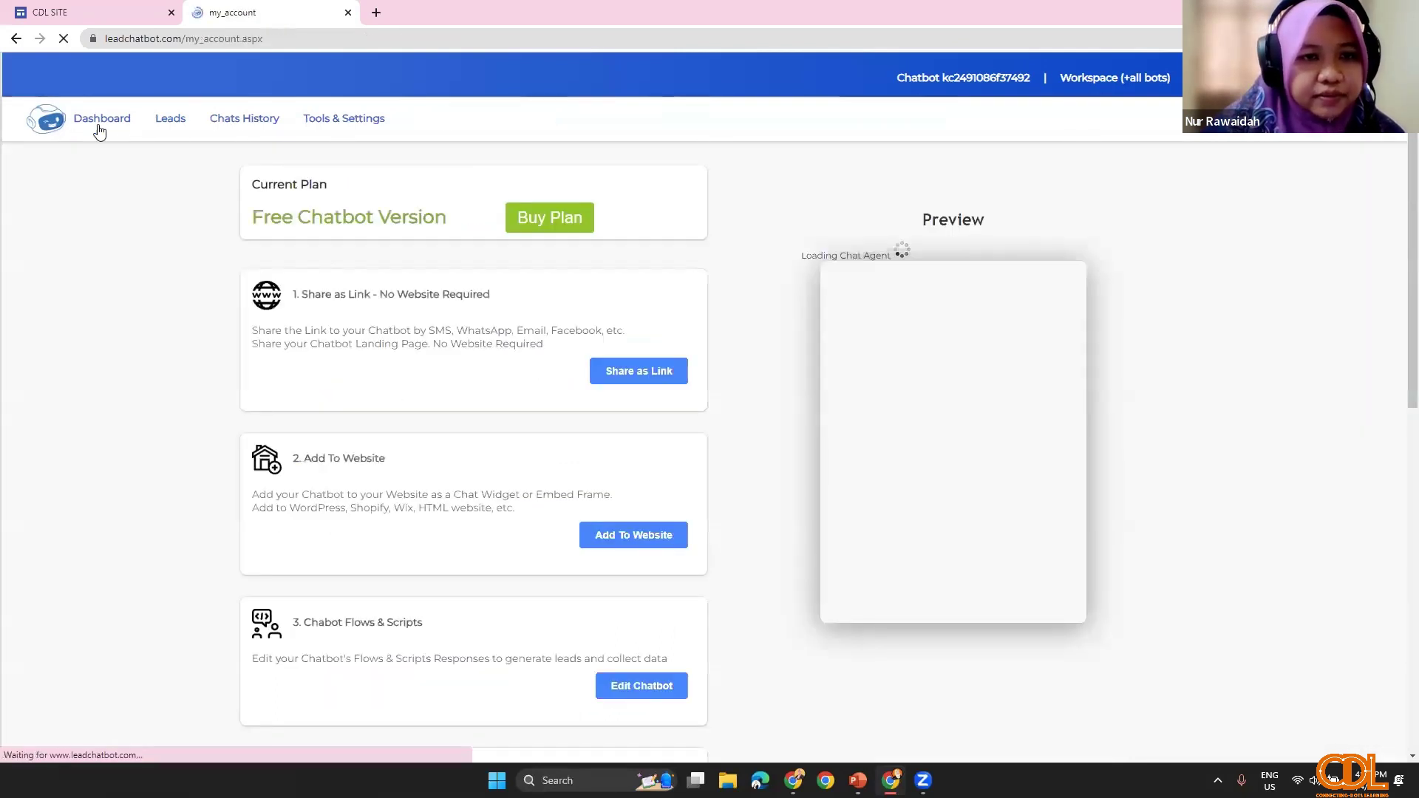
pyautogui.scroll(-2, 441, 528)
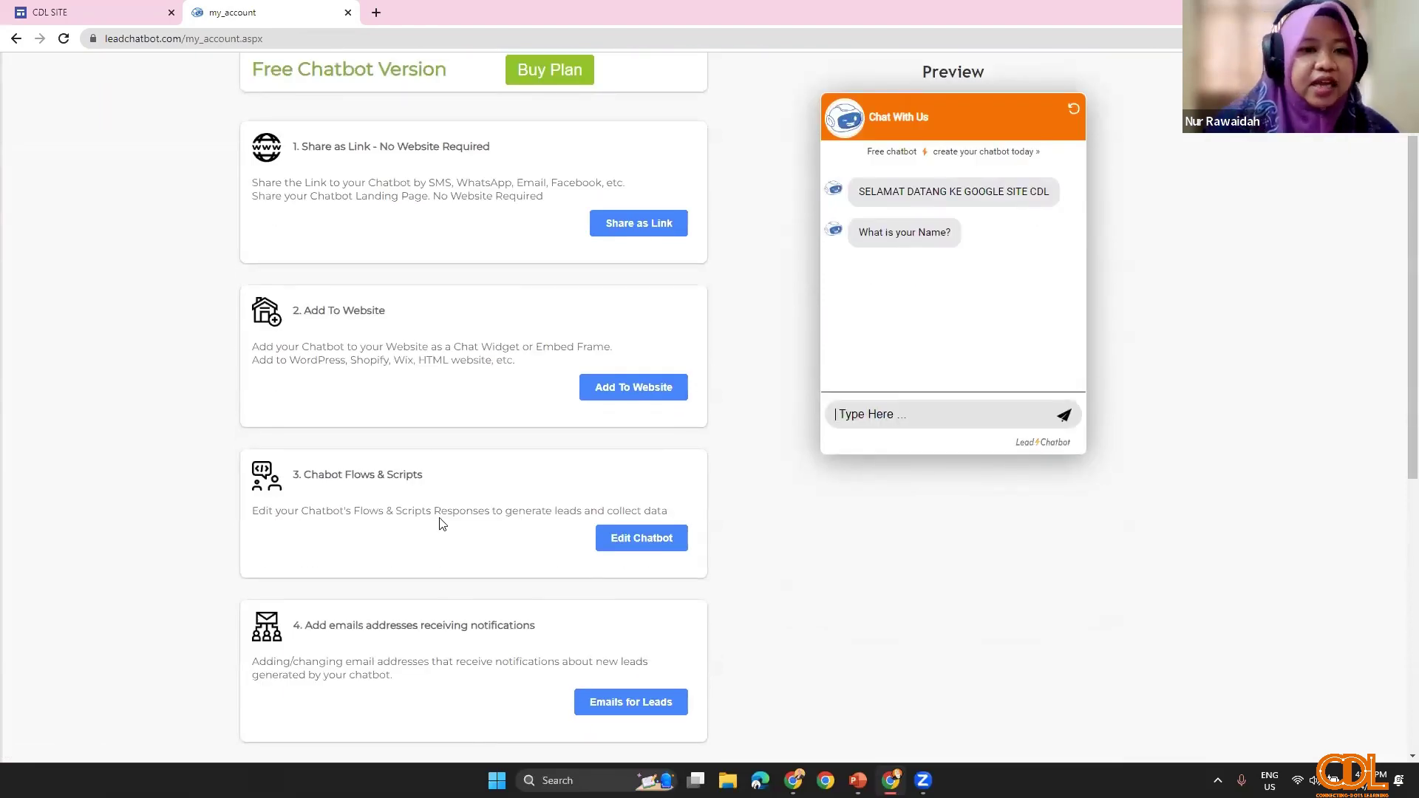
pyautogui.scroll(-1, 420, 533)
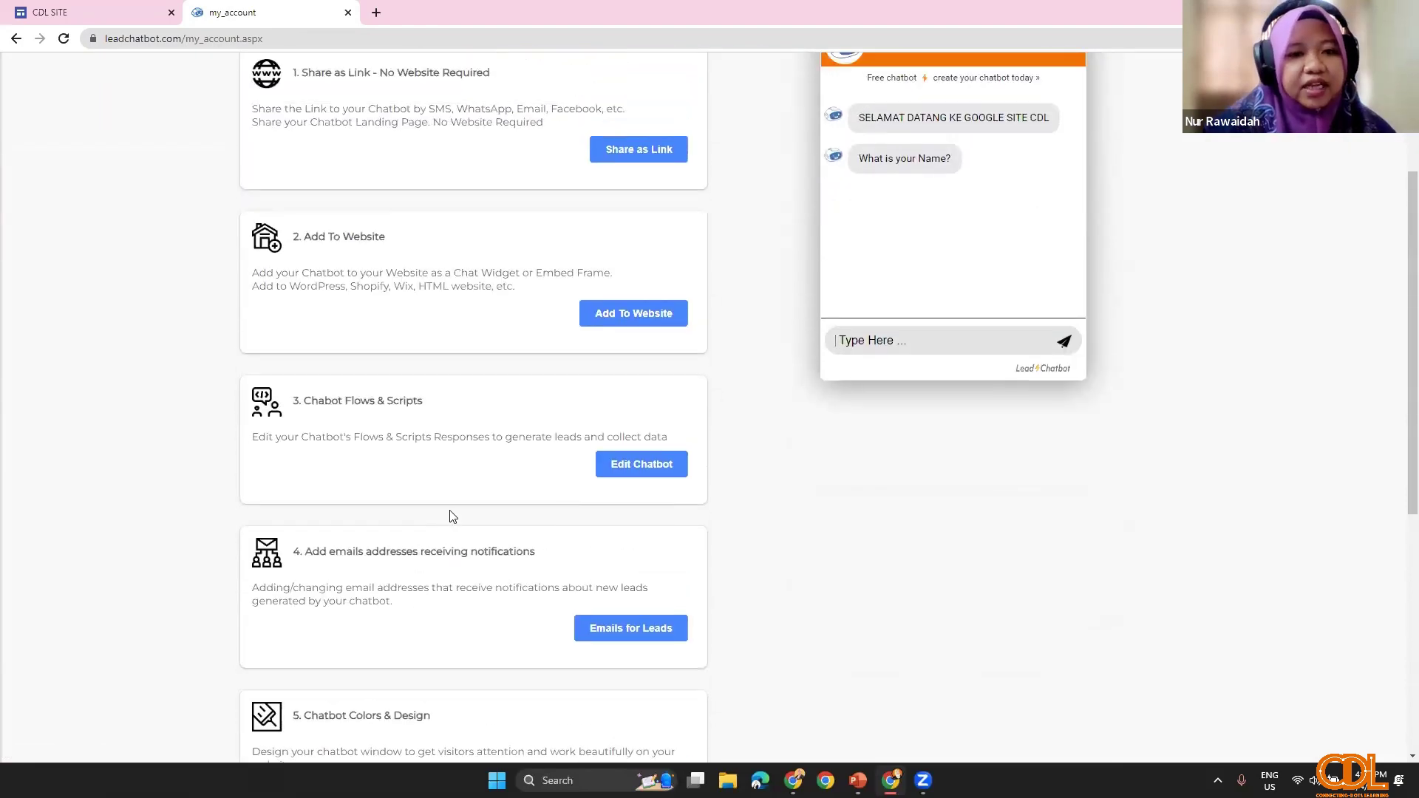
pyautogui.scroll(2, 347, 386)
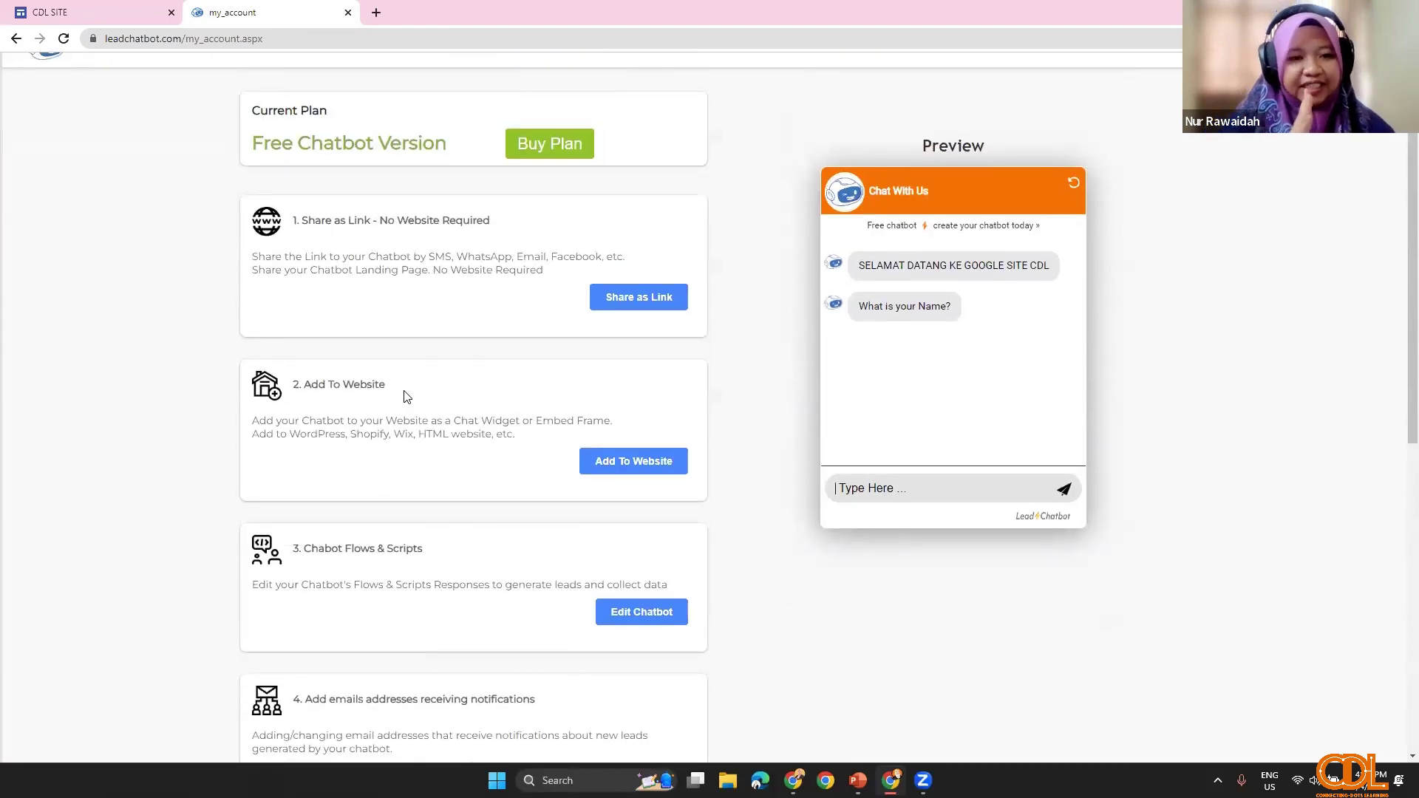
pyautogui.scroll(-3, 391, 542)
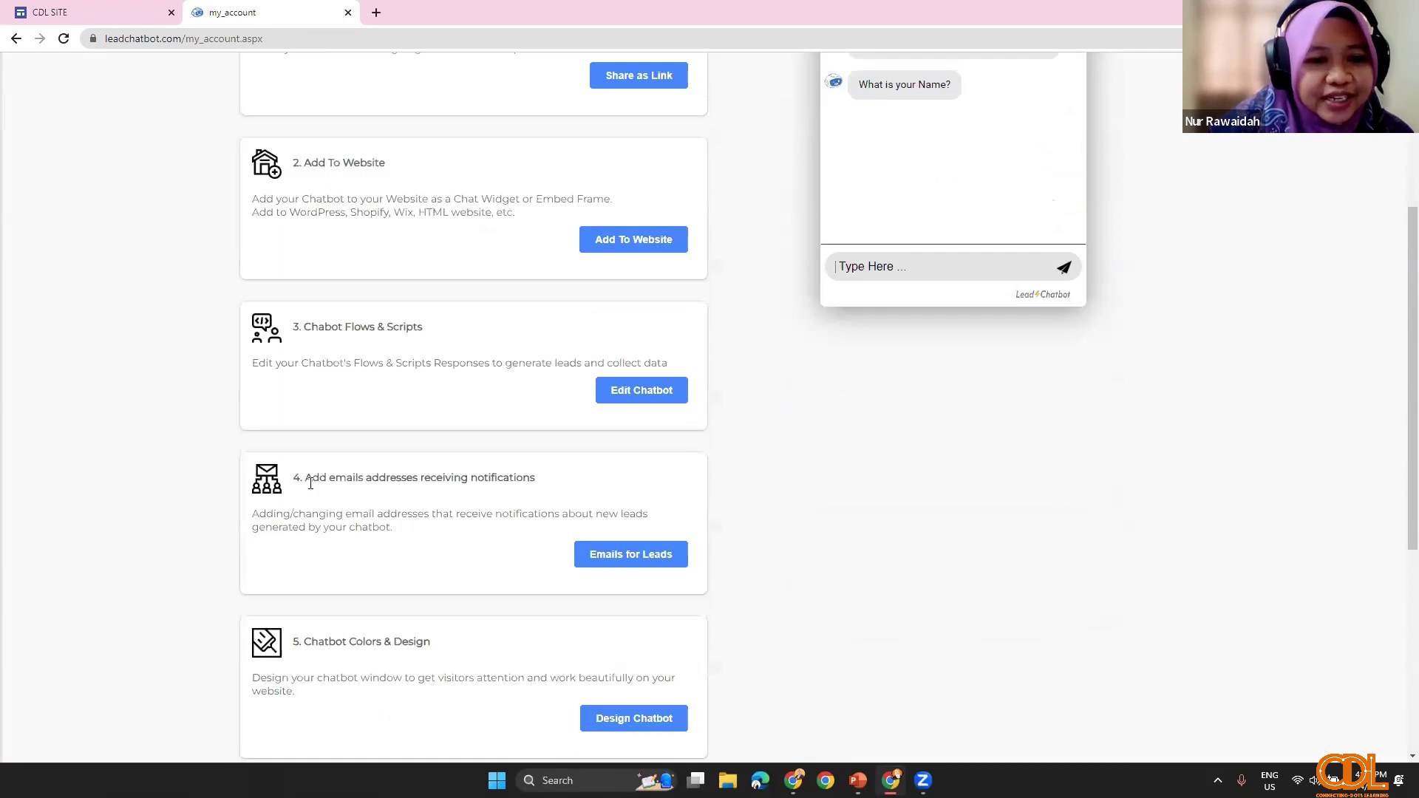
pyautogui.click(643, 560)
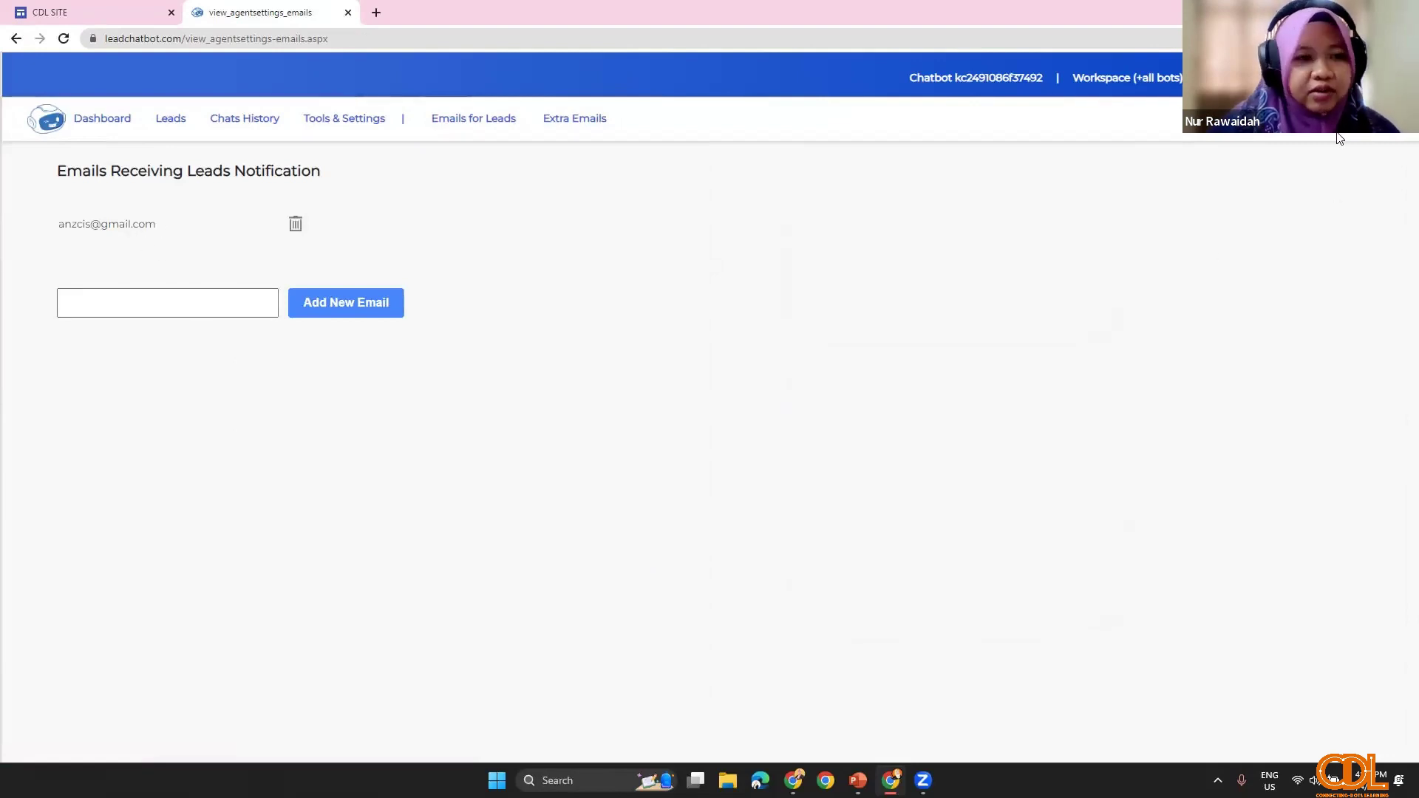
# Step: Open the chatbot's Add To Website instructions from the dashboard
pyautogui.click(104, 124)
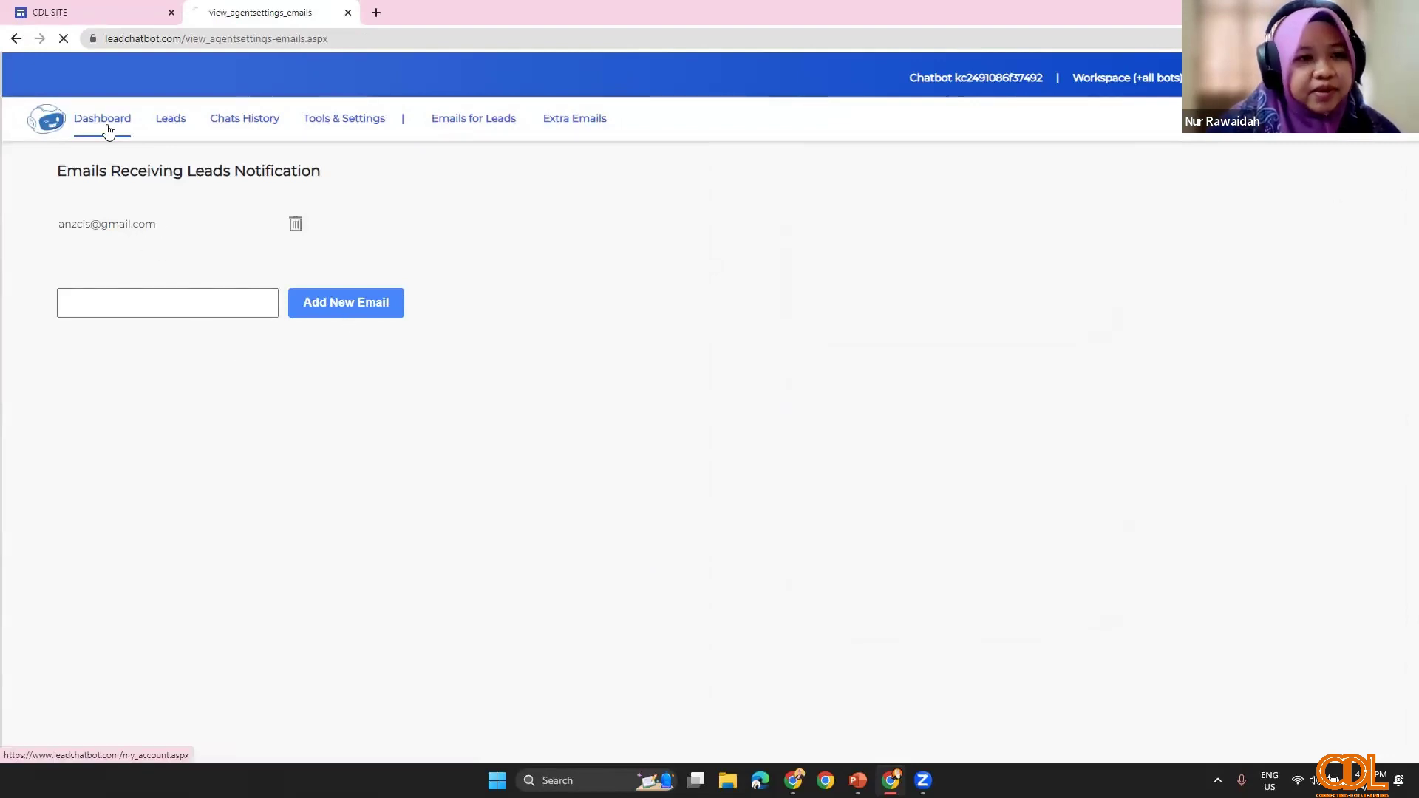
pyautogui.scroll(-2, 449, 611)
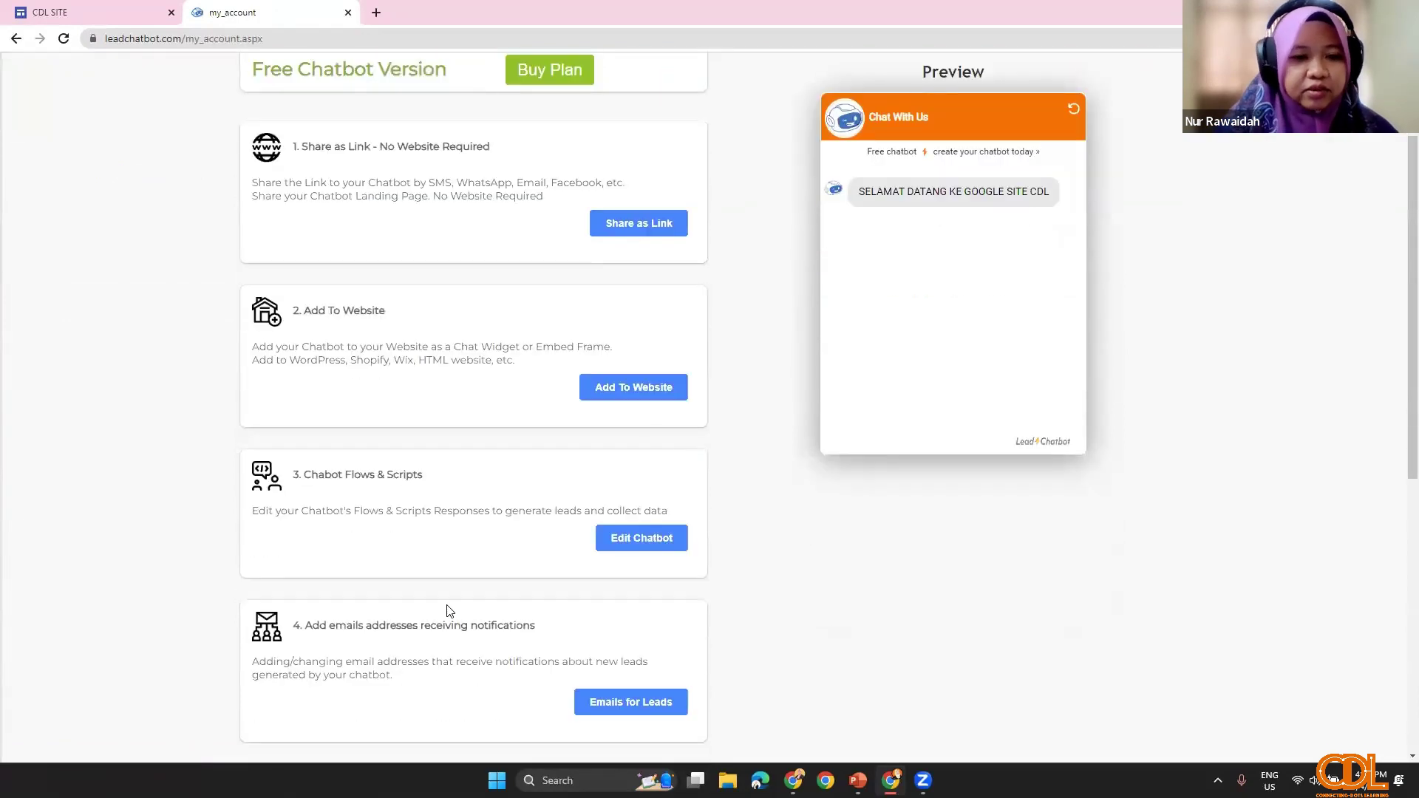
pyautogui.scroll(1, 443, 525)
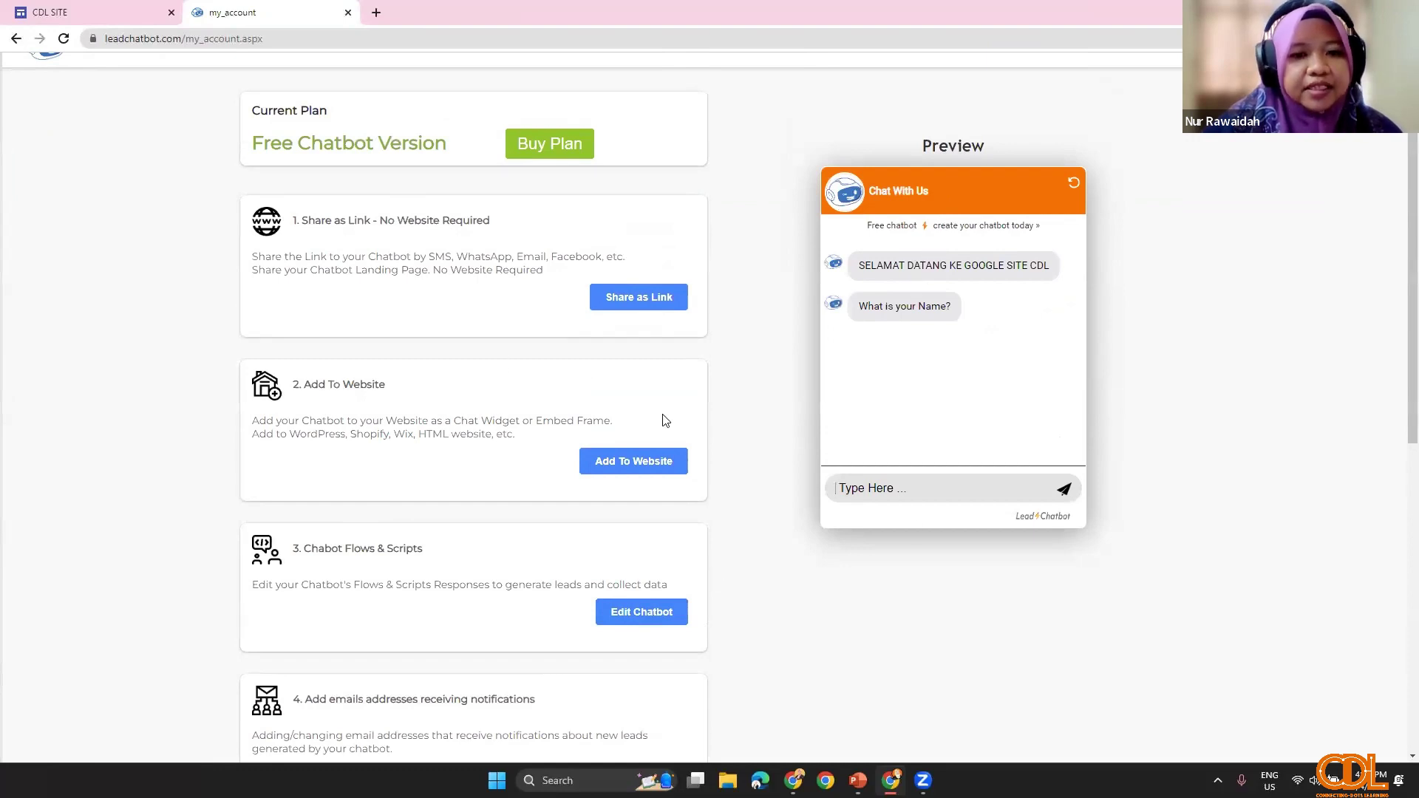
pyautogui.click(633, 462)
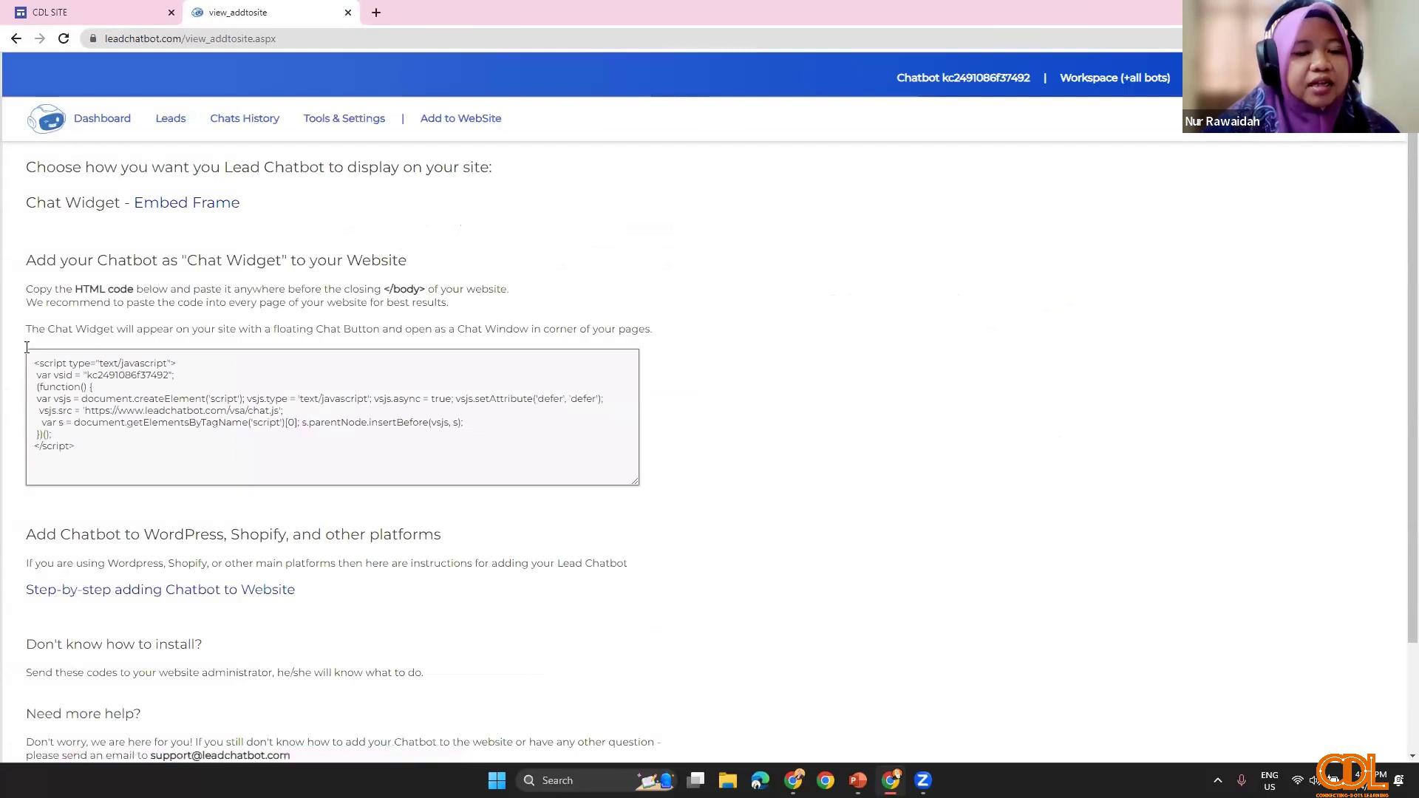
# Step: Copy the entire chat widget embed script from the code box
pyautogui.moveTo(102, 451); pyautogui.dragTo(34, 362)
pyautogui.rightClick(63, 380)
pyautogui.click(65, 387)
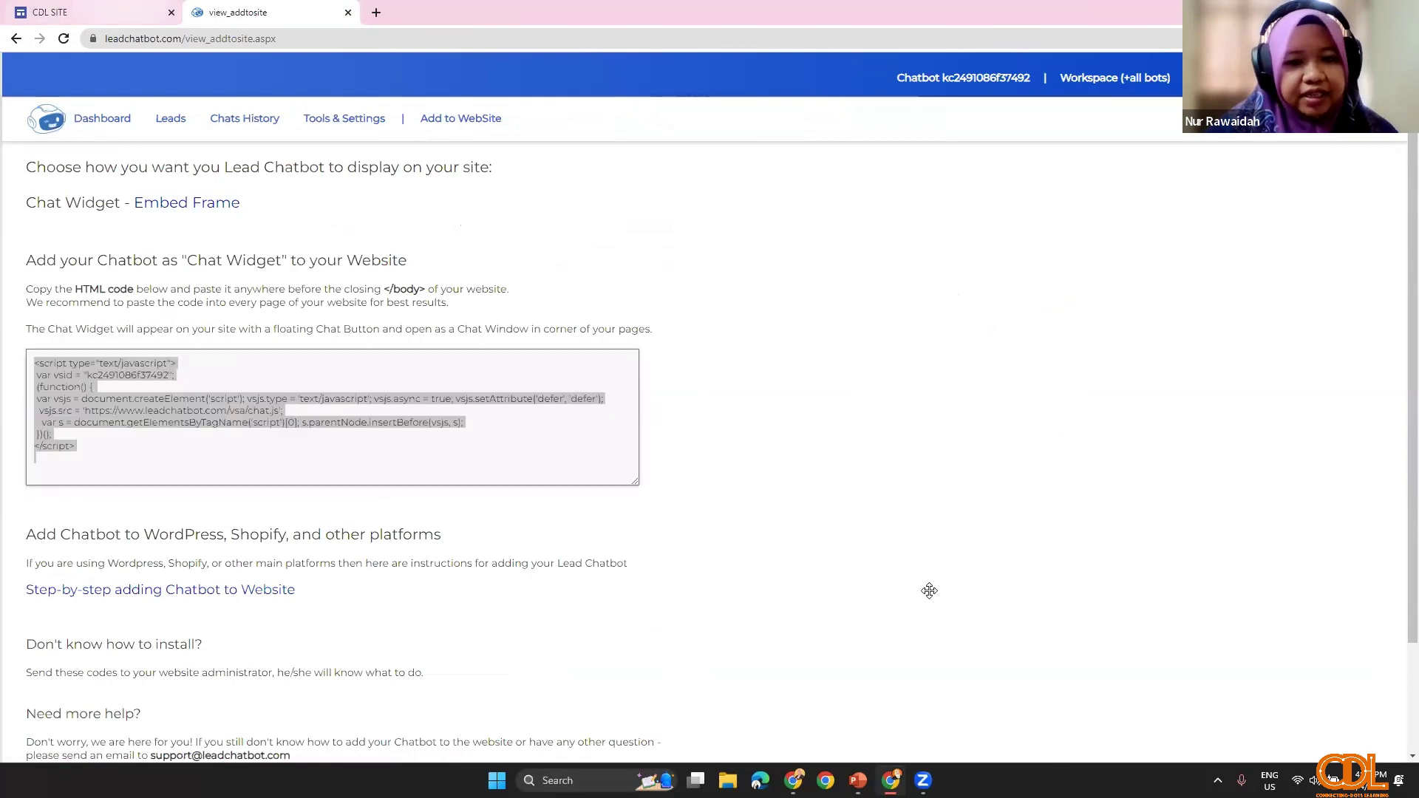
pyautogui.hotkey('ctrl', 'shift', 'Tab')
# Step: Delete the Quizizz quiz embed from the CDL SITE page
pyautogui.scroll(-2, 734, 504)
pyautogui.click(928, 339)
pyautogui.scroll(-8, 929, 339)
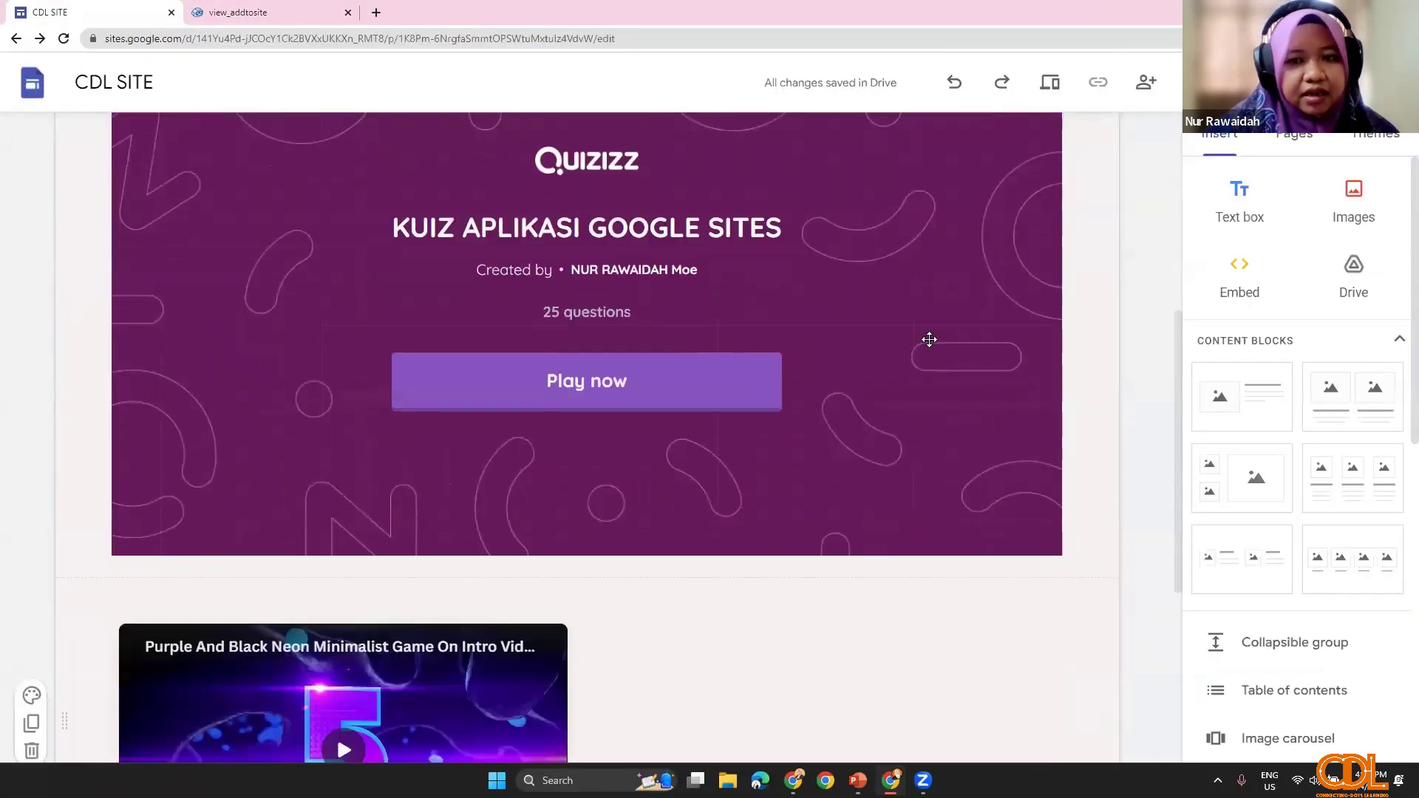
pyautogui.scroll(2, 240, 232)
pyautogui.click(240, 231)
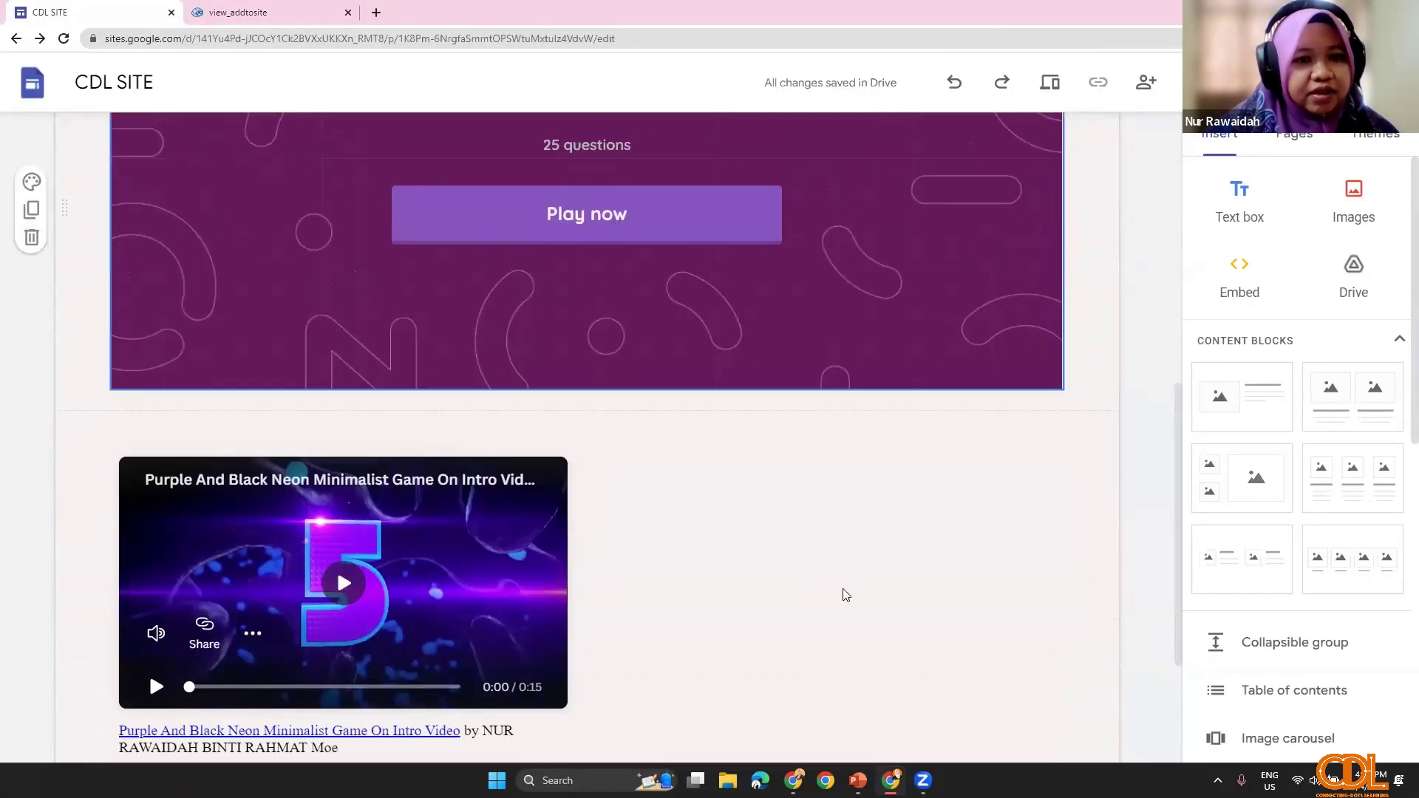
pyautogui.press('Delete')
# Step: Insert the pasted chat widget script as embed code, then preview the site
pyautogui.scroll(-3, 1035, 414)
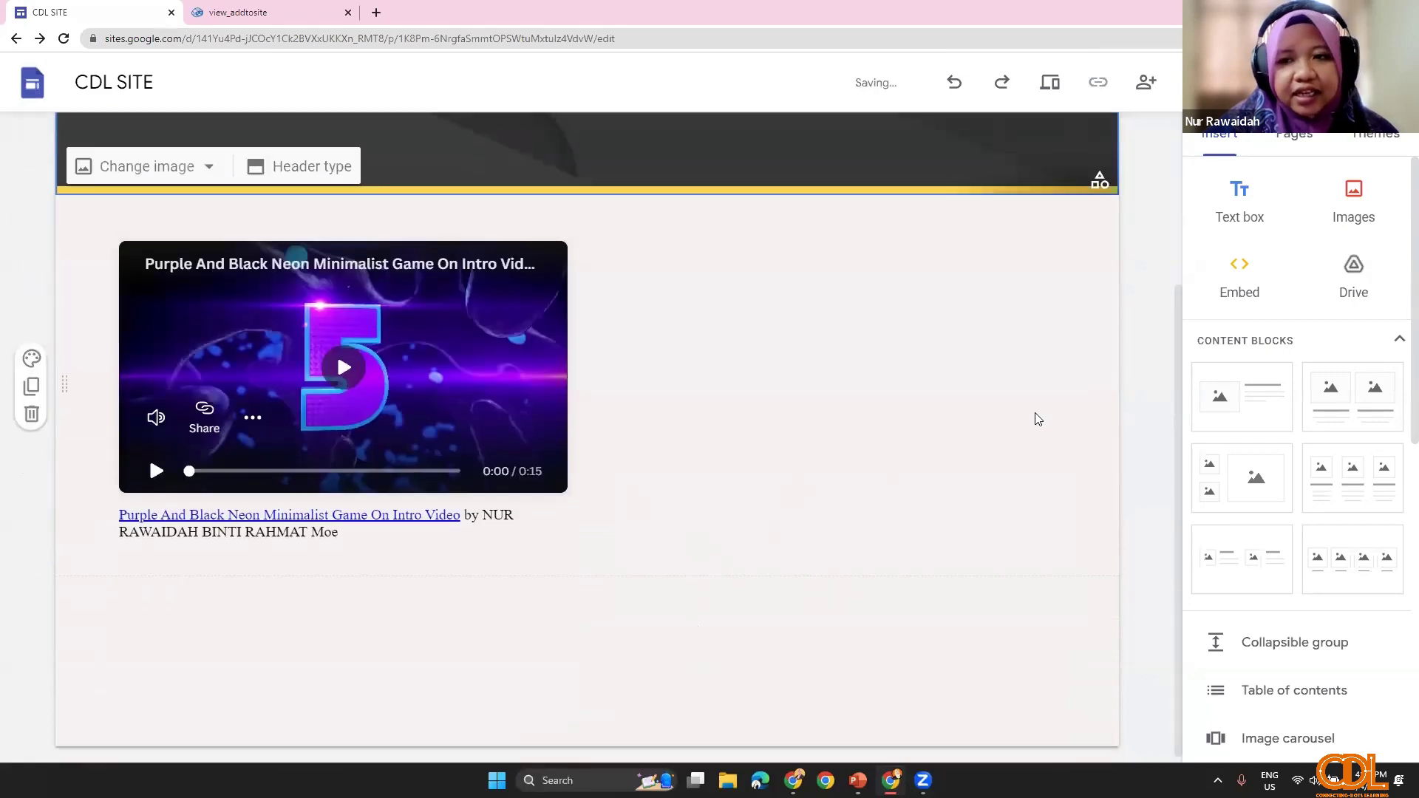
pyautogui.click(1265, 274)
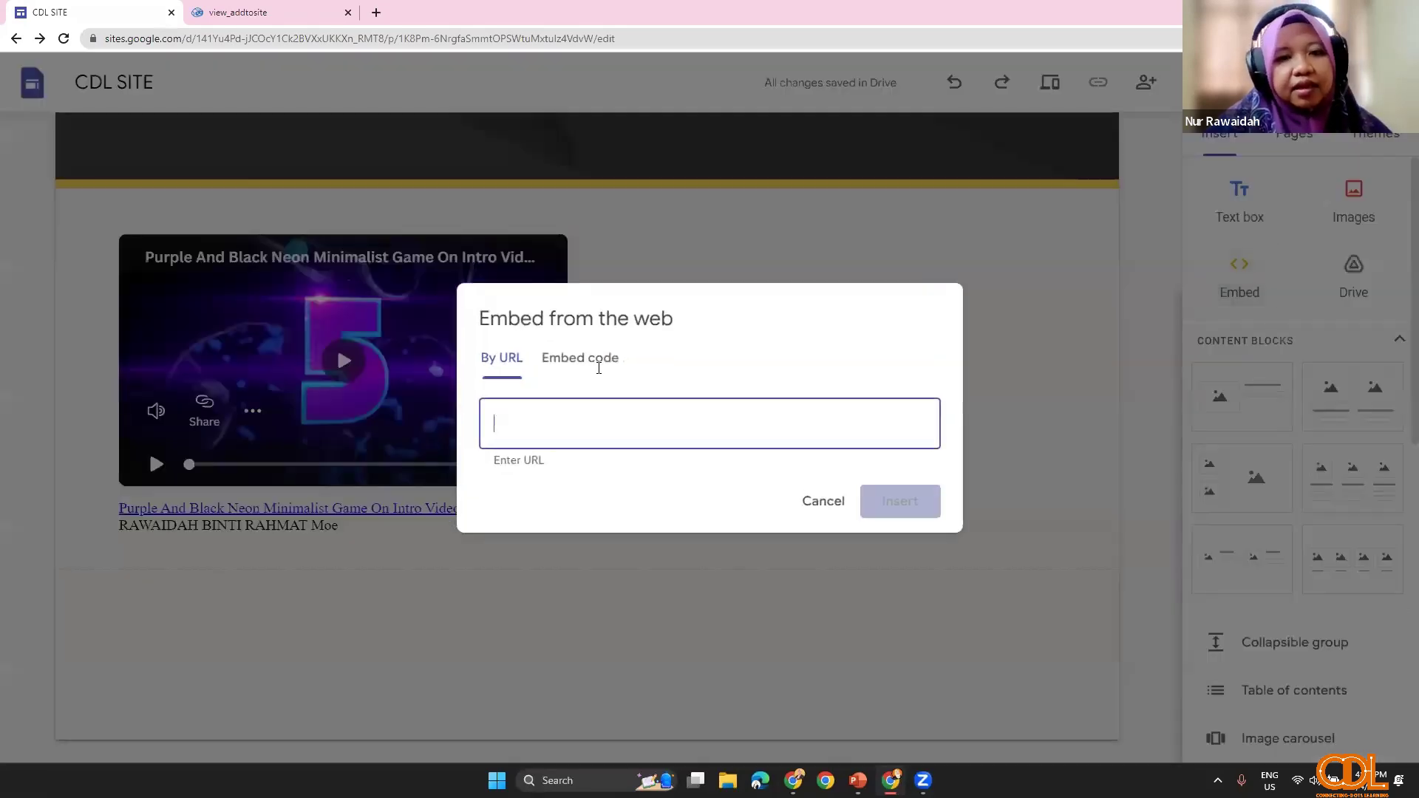
pyautogui.click(596, 370)
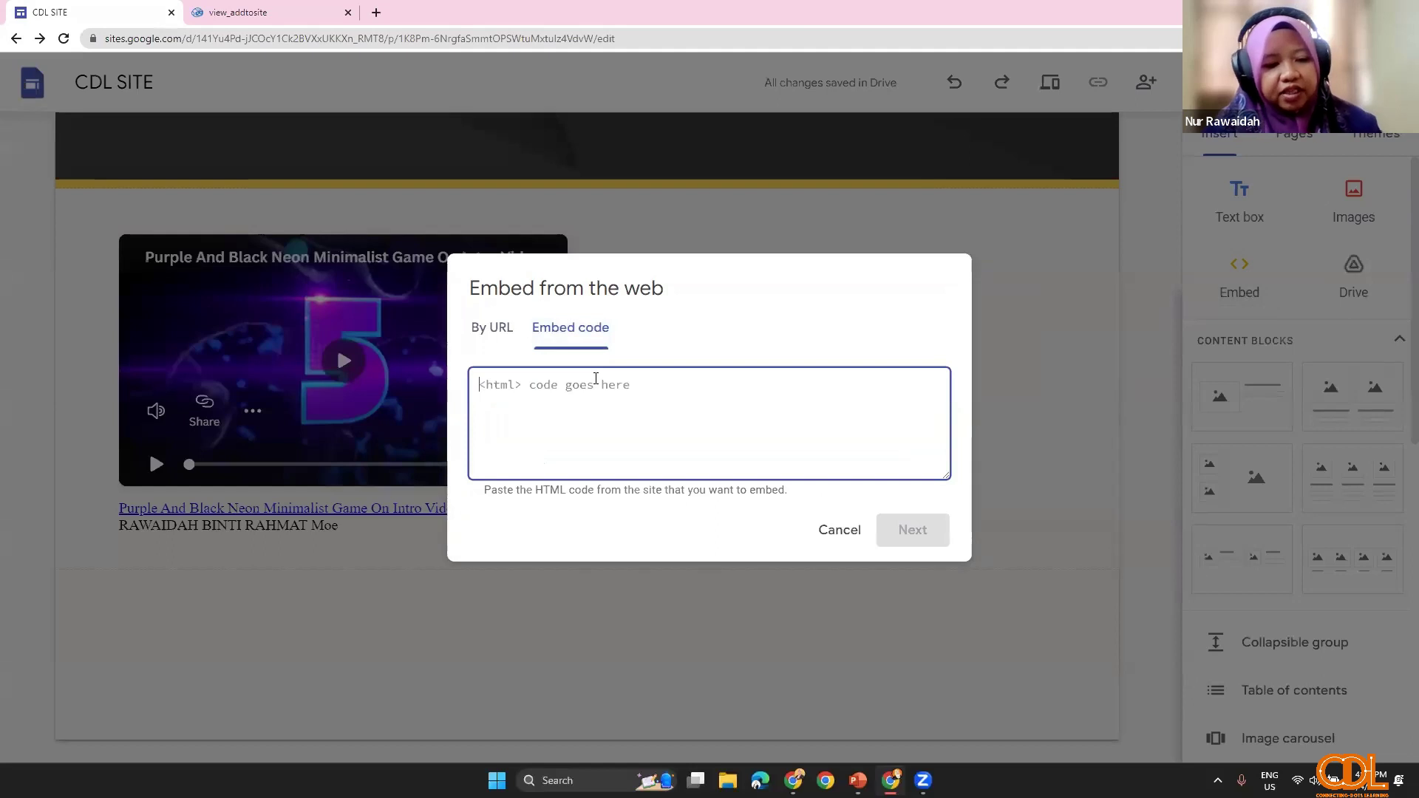
pyautogui.hotkey('ctrl', 'v')
pyautogui.click(896, 517)
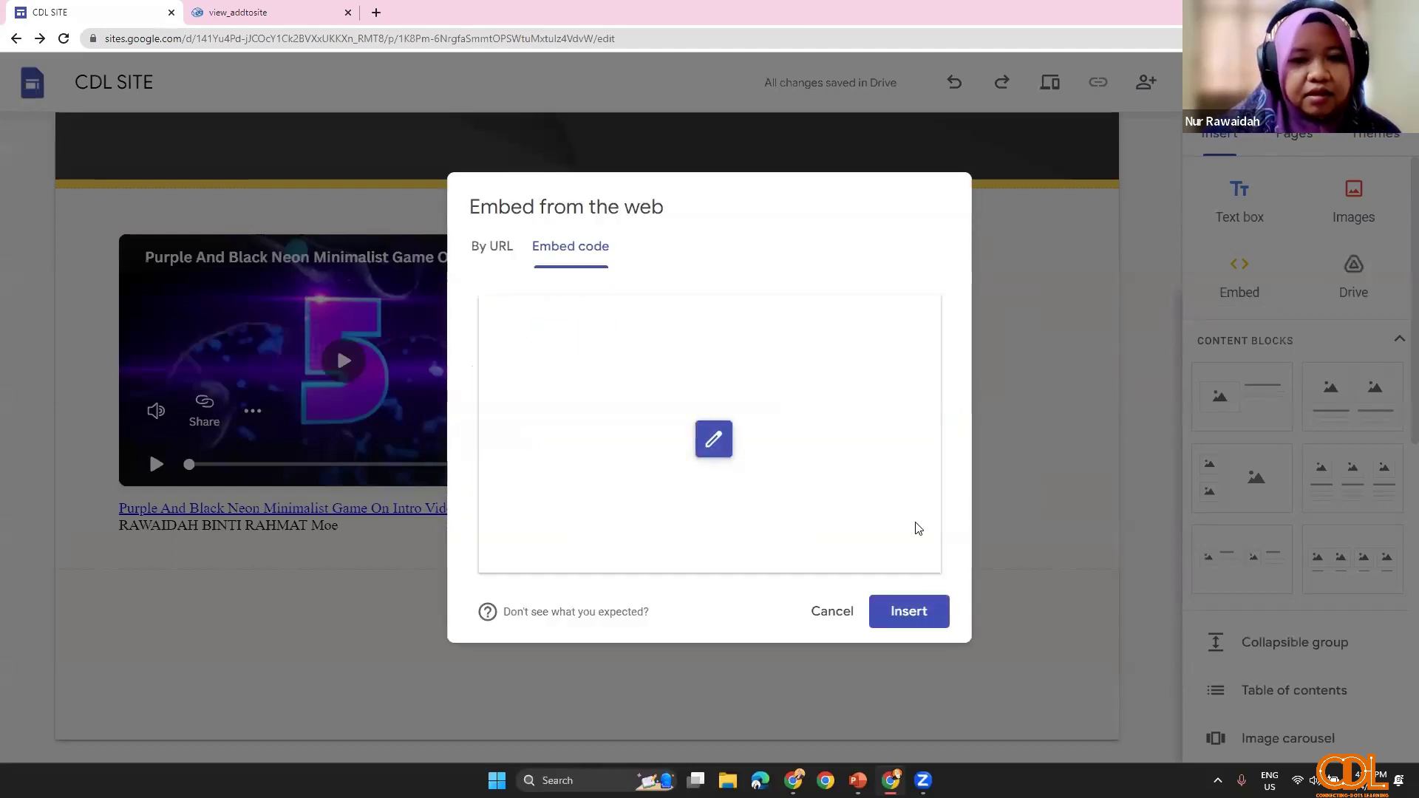
pyautogui.click(918, 619)
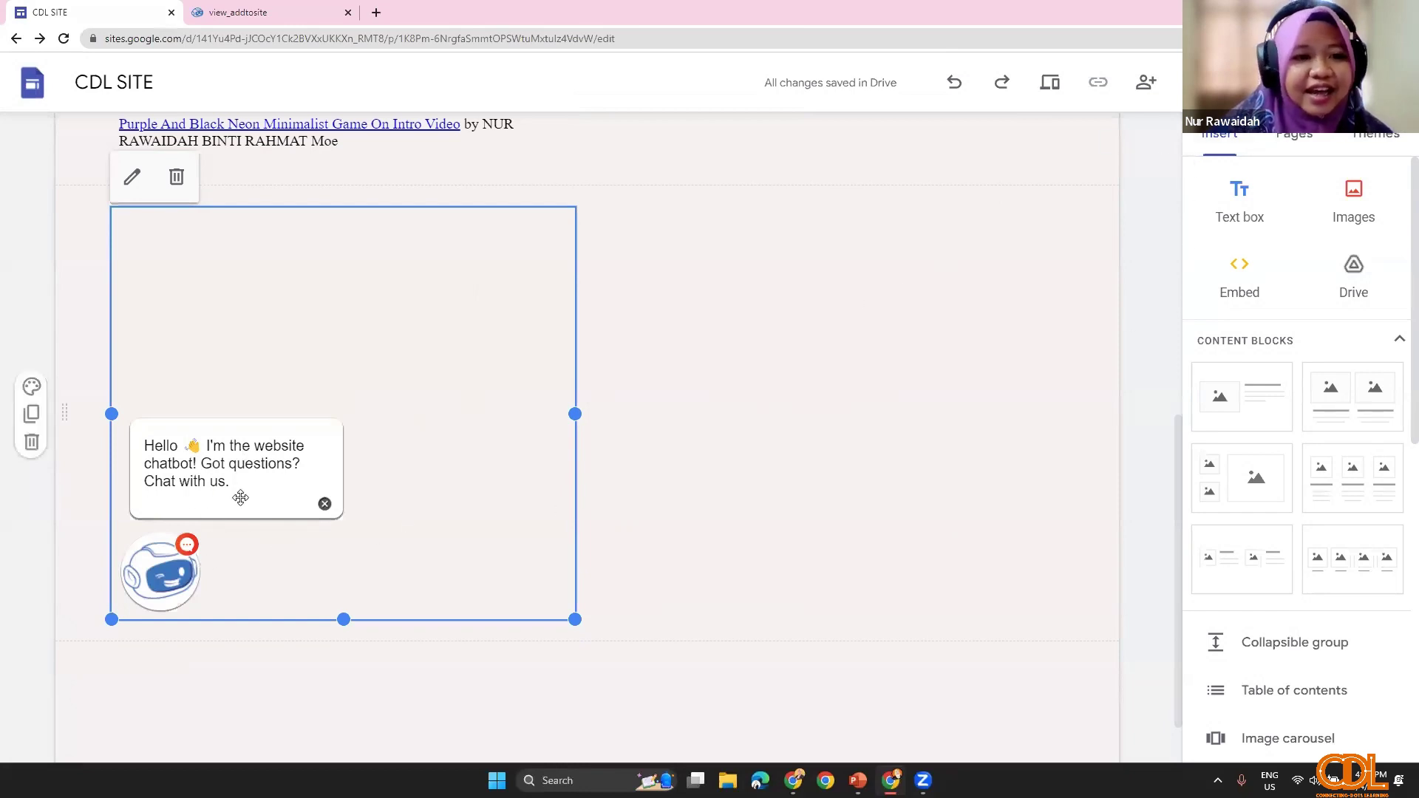
pyautogui.click(1050, 82)
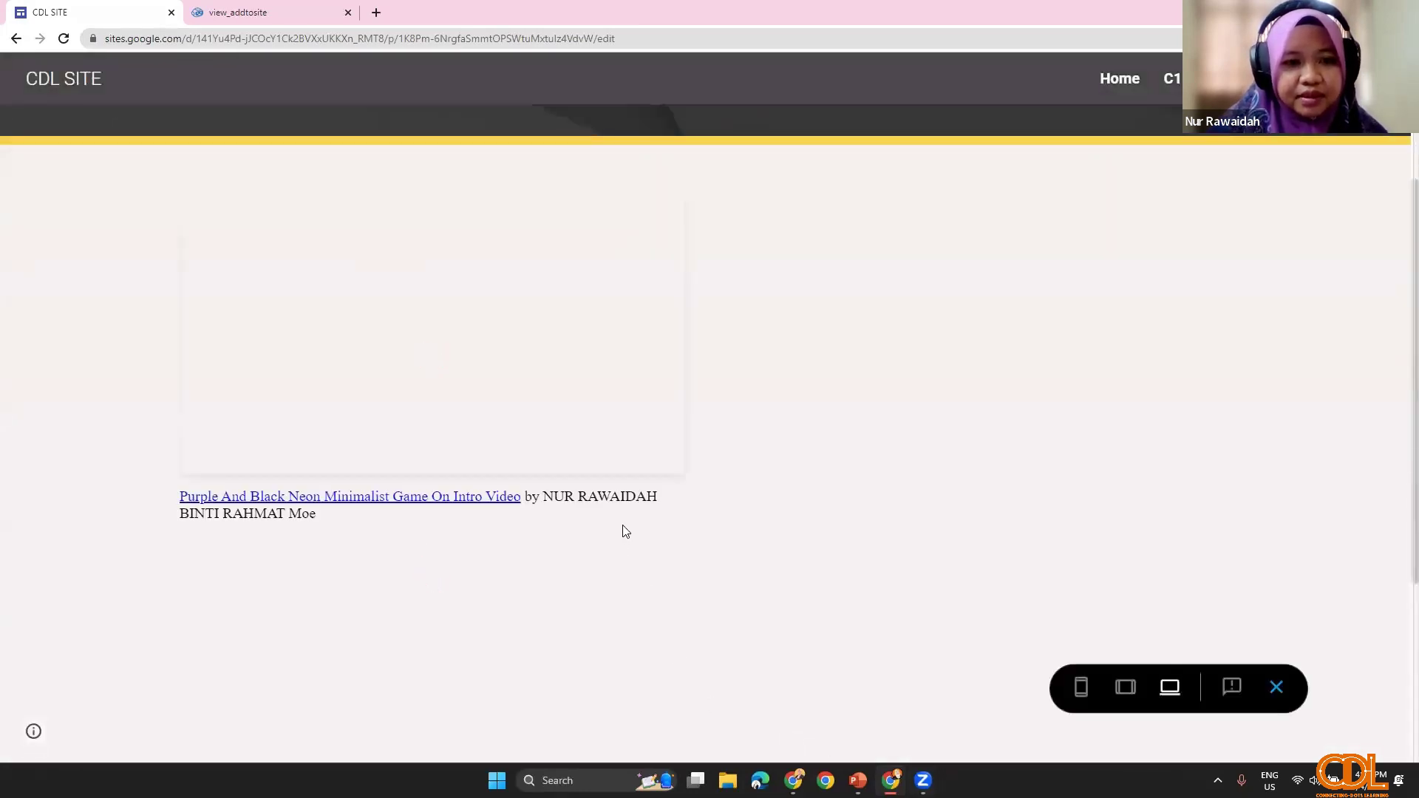
# Step: Open the previewed chatbot and answer its name question with a test name
pyautogui.scroll(-4, 624, 536)
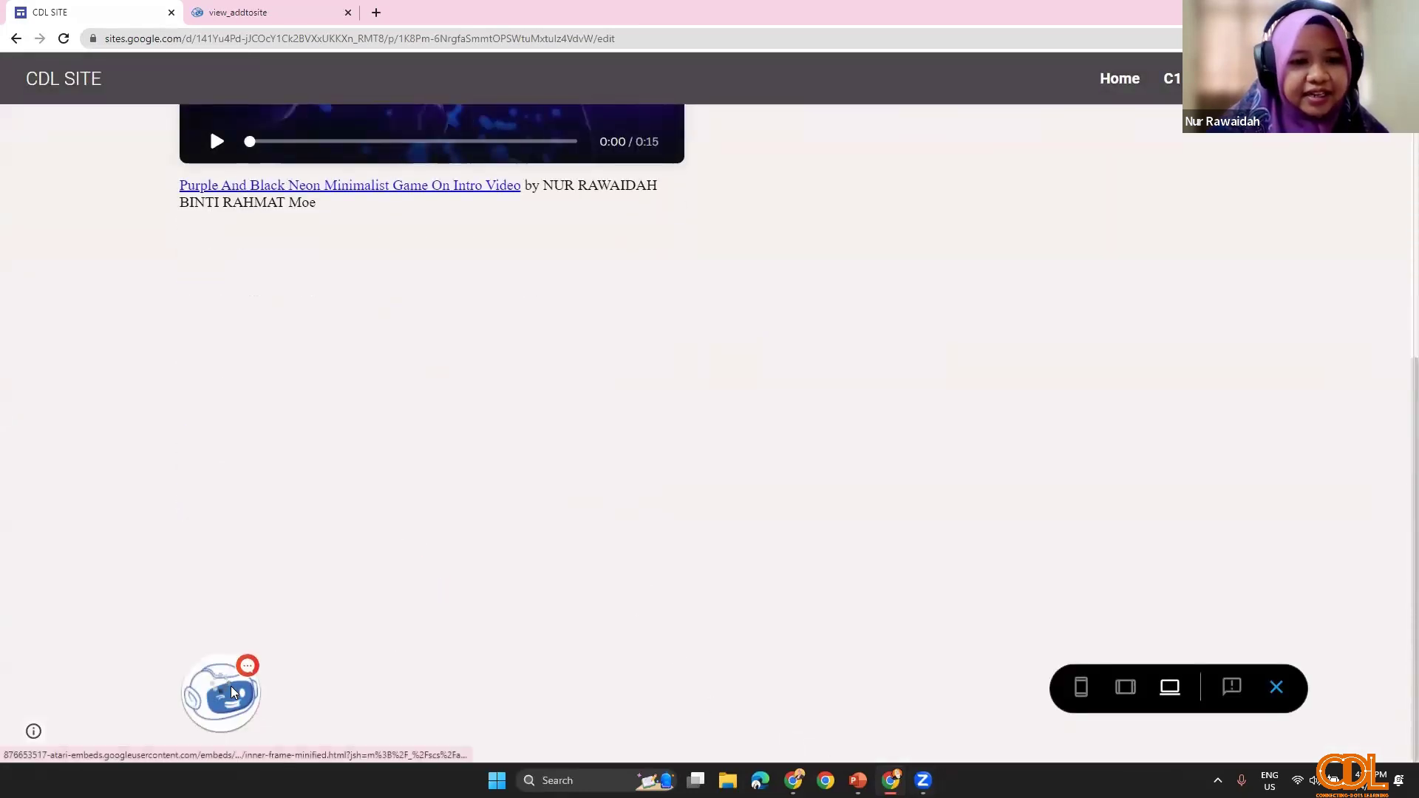
pyautogui.click(231, 687)
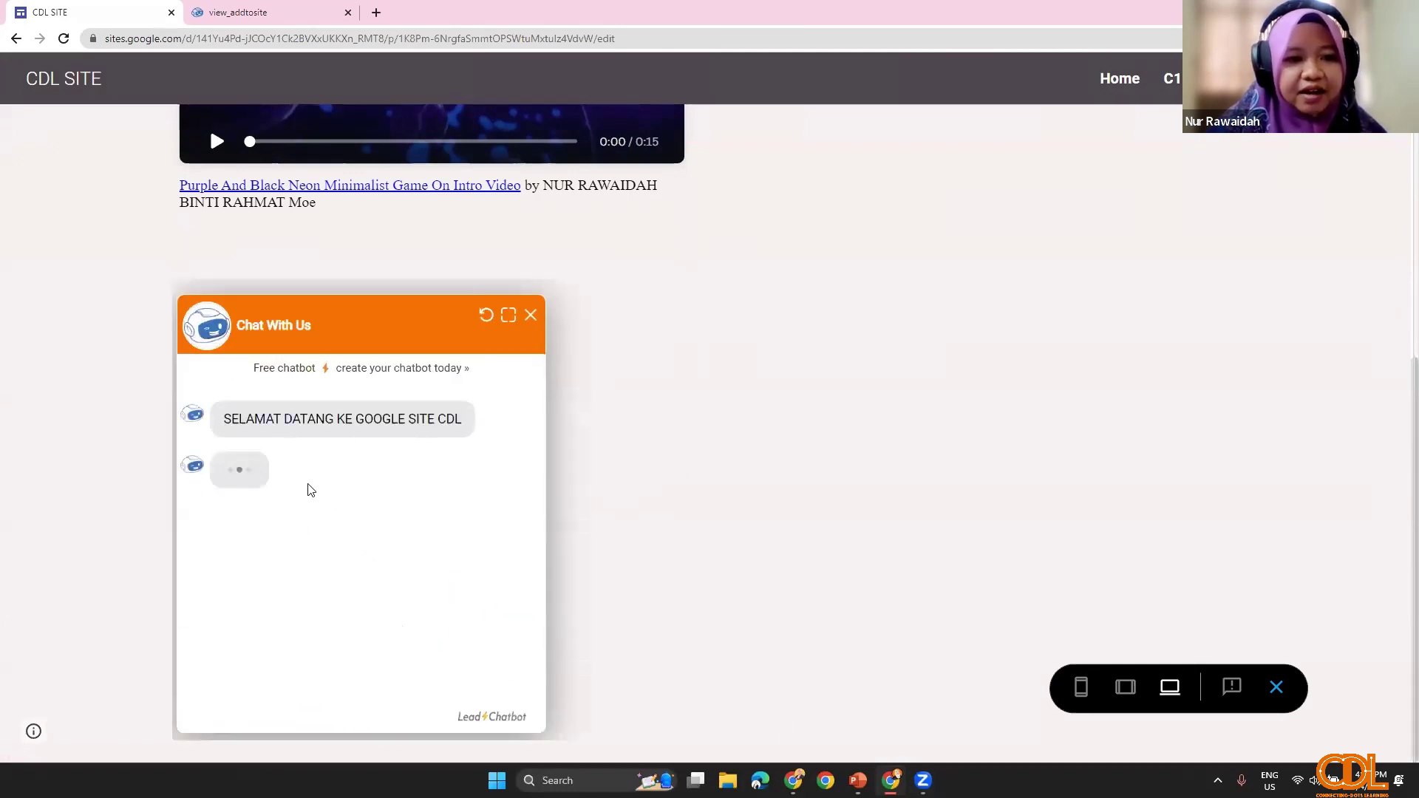
pyautogui.click(313, 676)
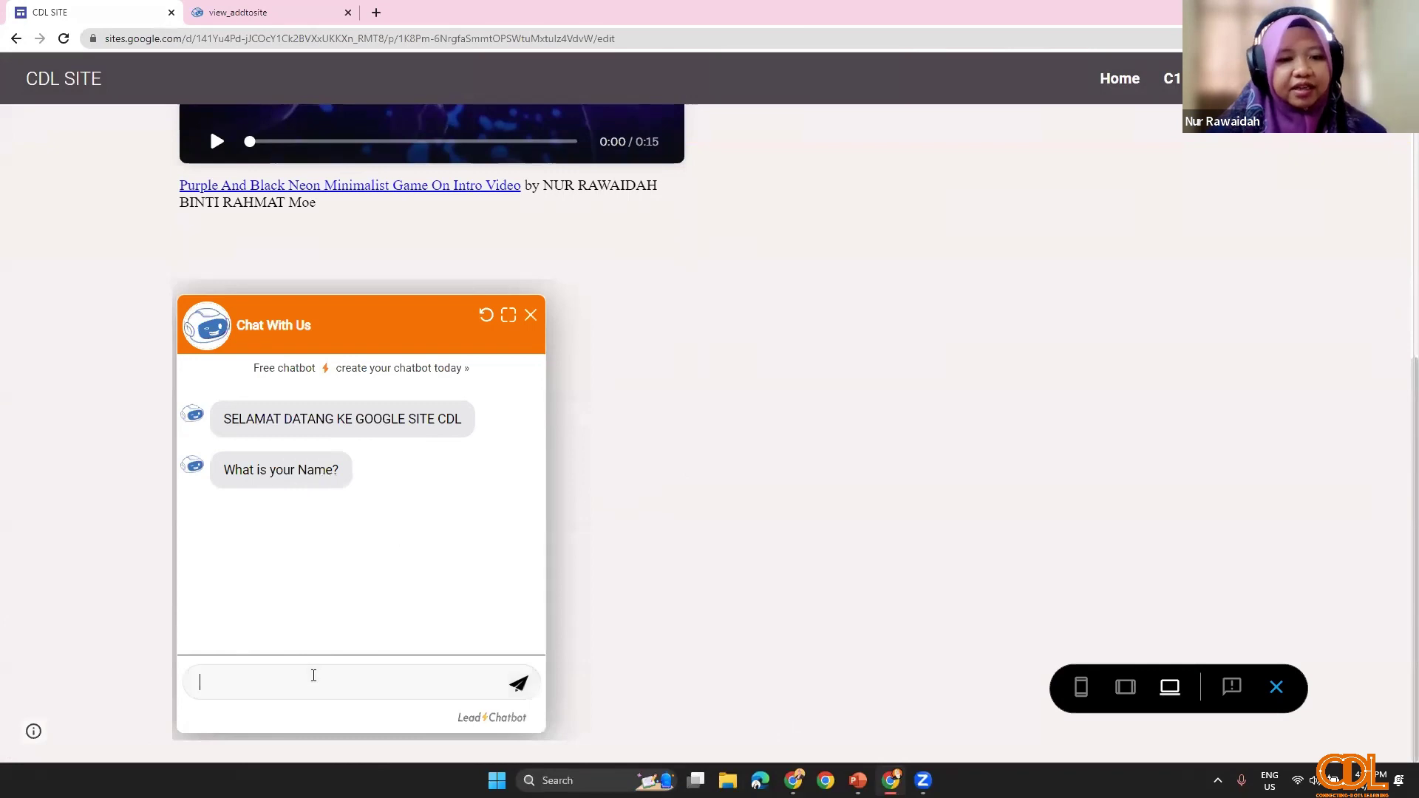
pyautogui.write('NORA')
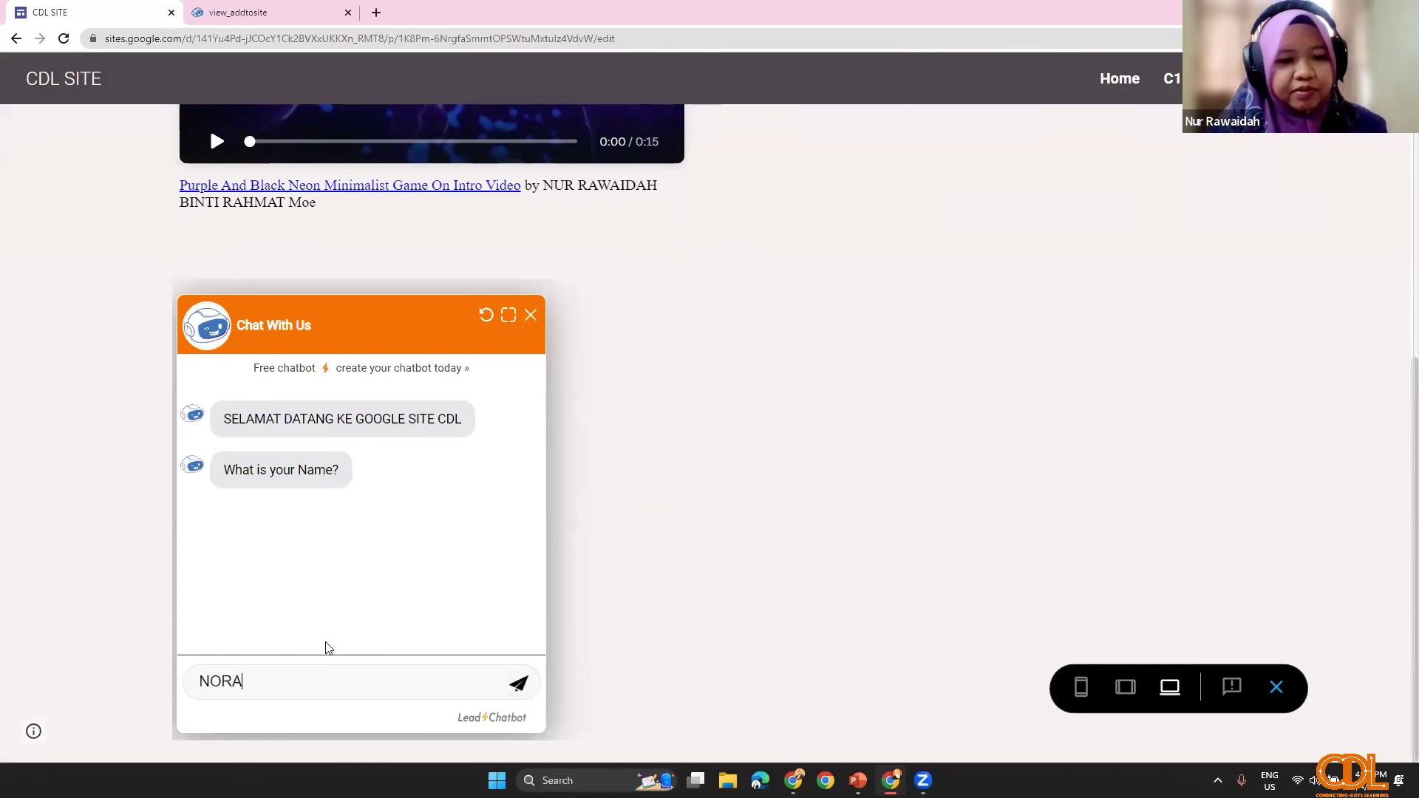
pyautogui.press('Return')
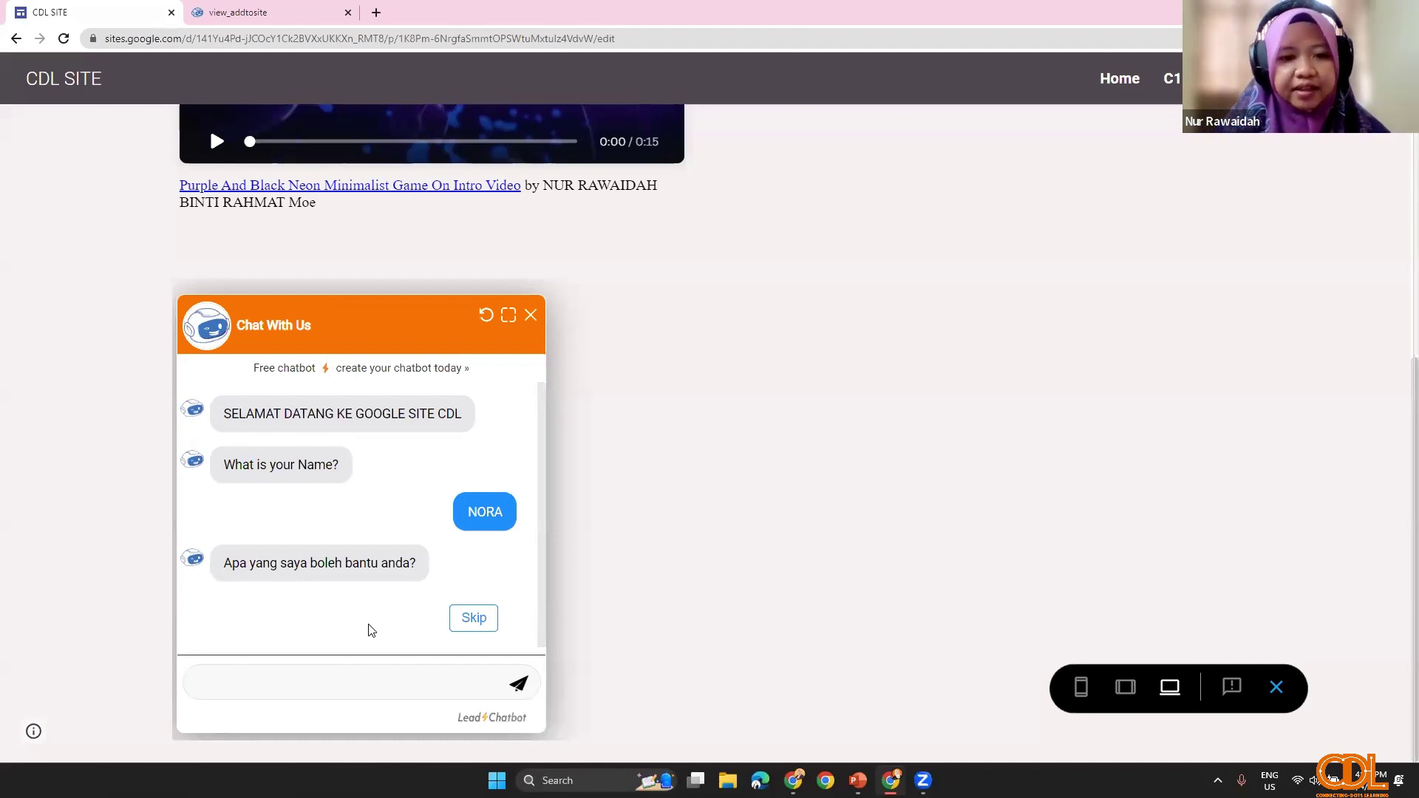
# Step: Skip the help question, send the reply 'DDGFNNH', then exit the preview
pyautogui.click(478, 622)
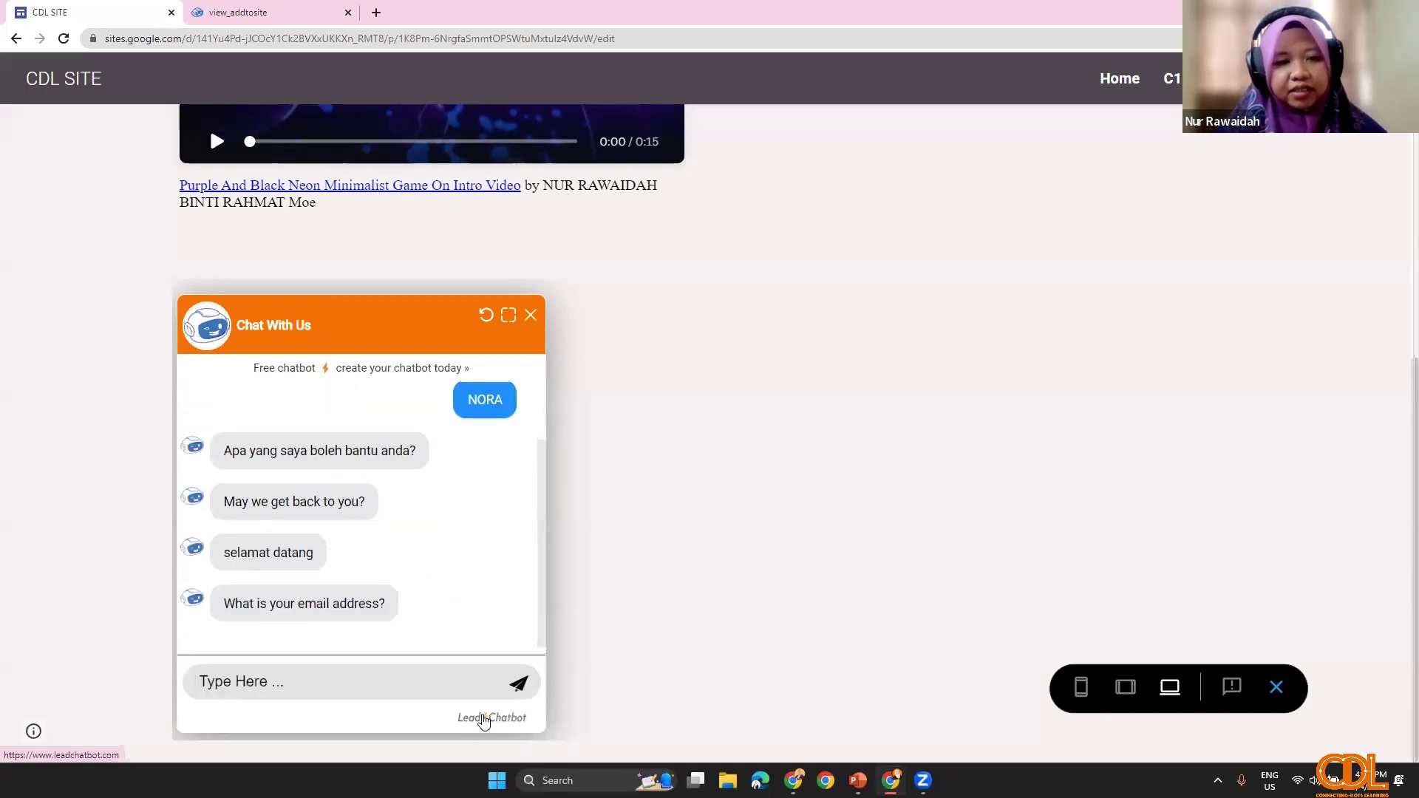
pyautogui.click(437, 689)
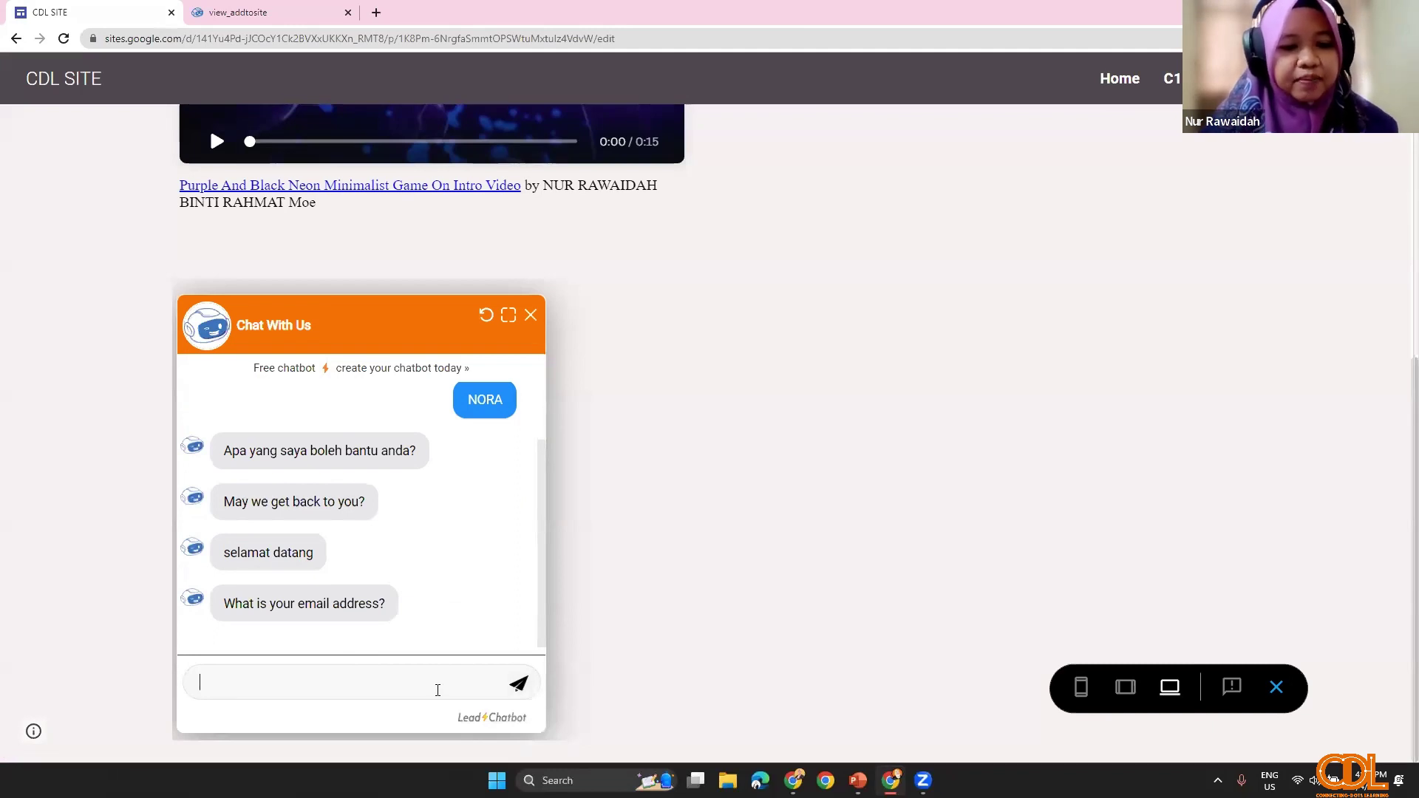
pyautogui.write('DDGFNNH')
pyautogui.press('Return')
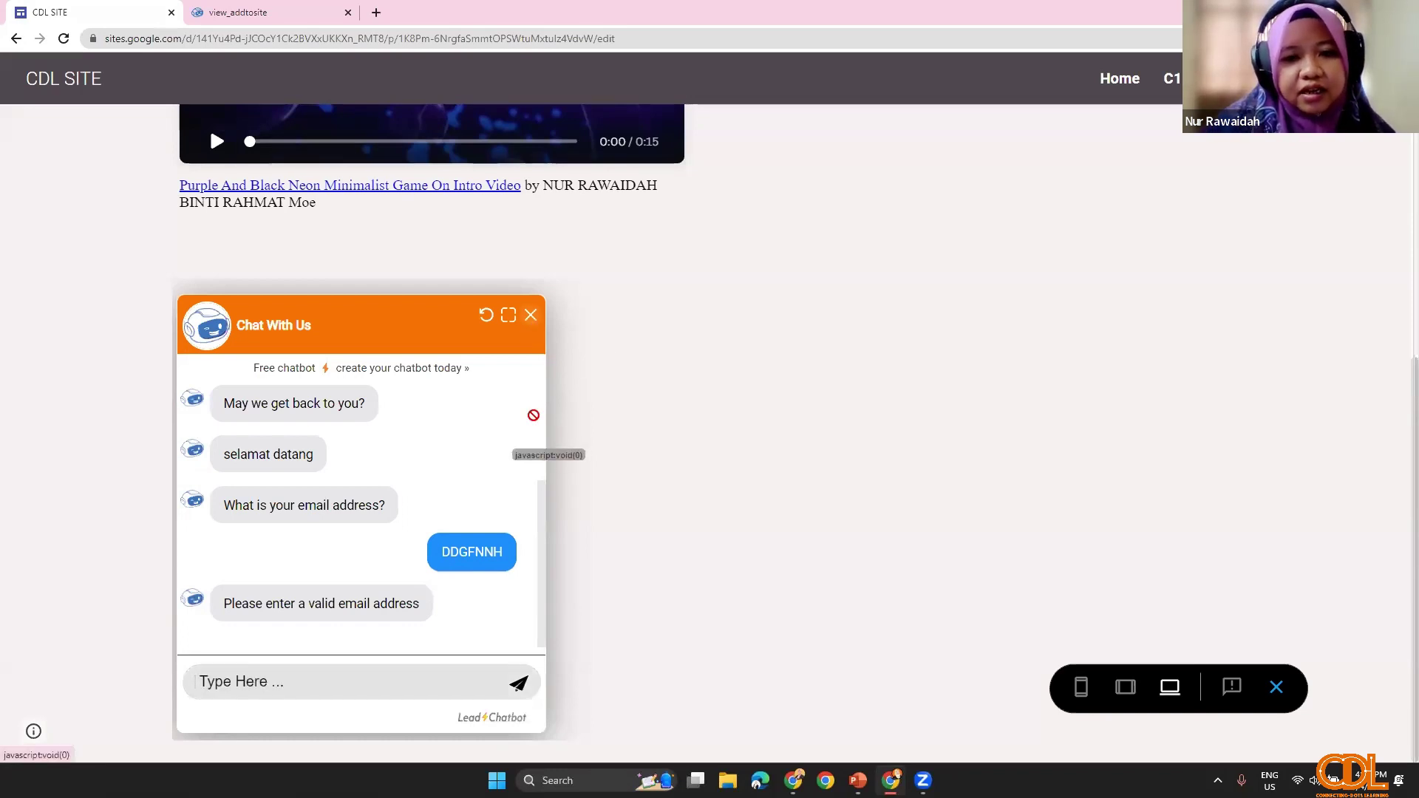
pyautogui.click(1282, 695)
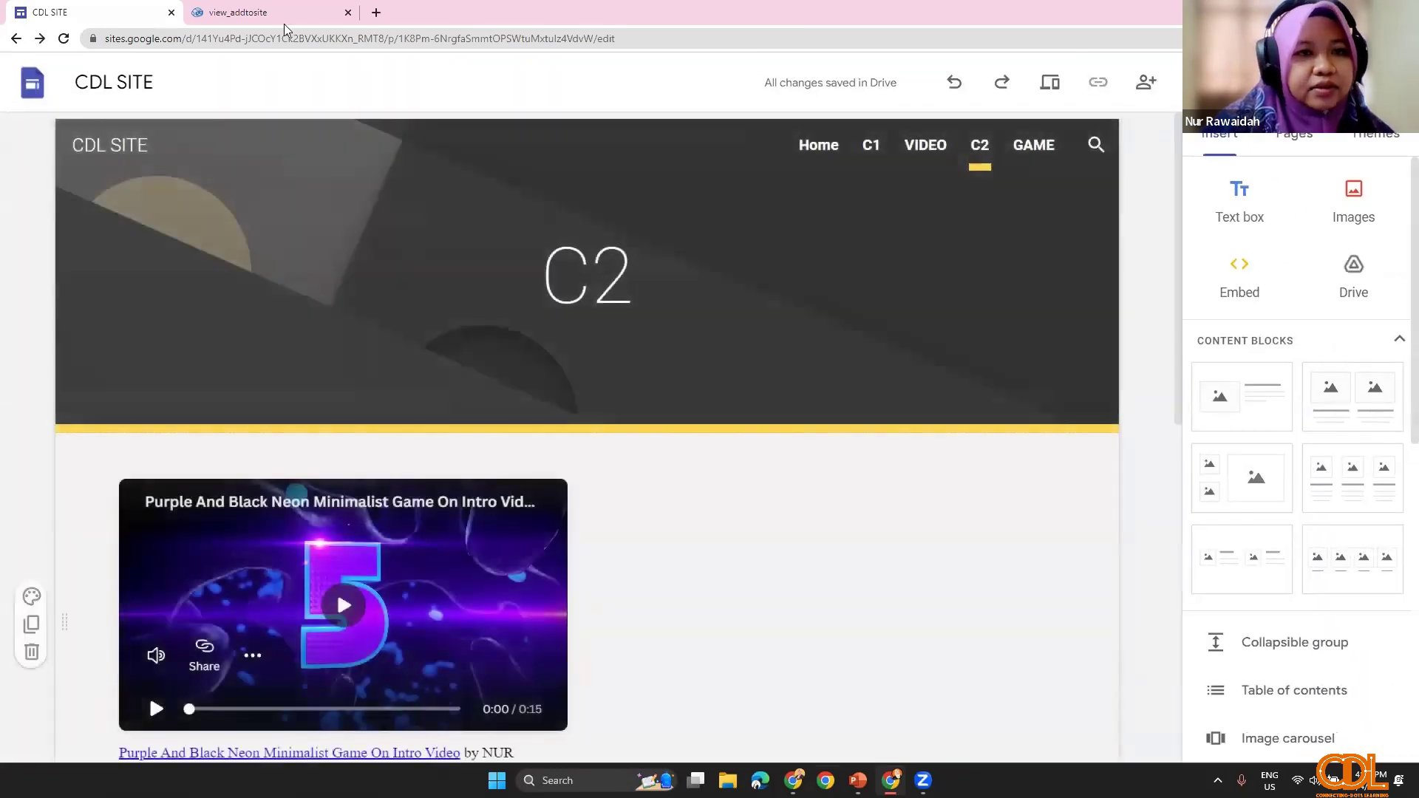
# Step: Open Lead Chatbot's Chats History and refresh the latest chats
pyautogui.click(348, 20)
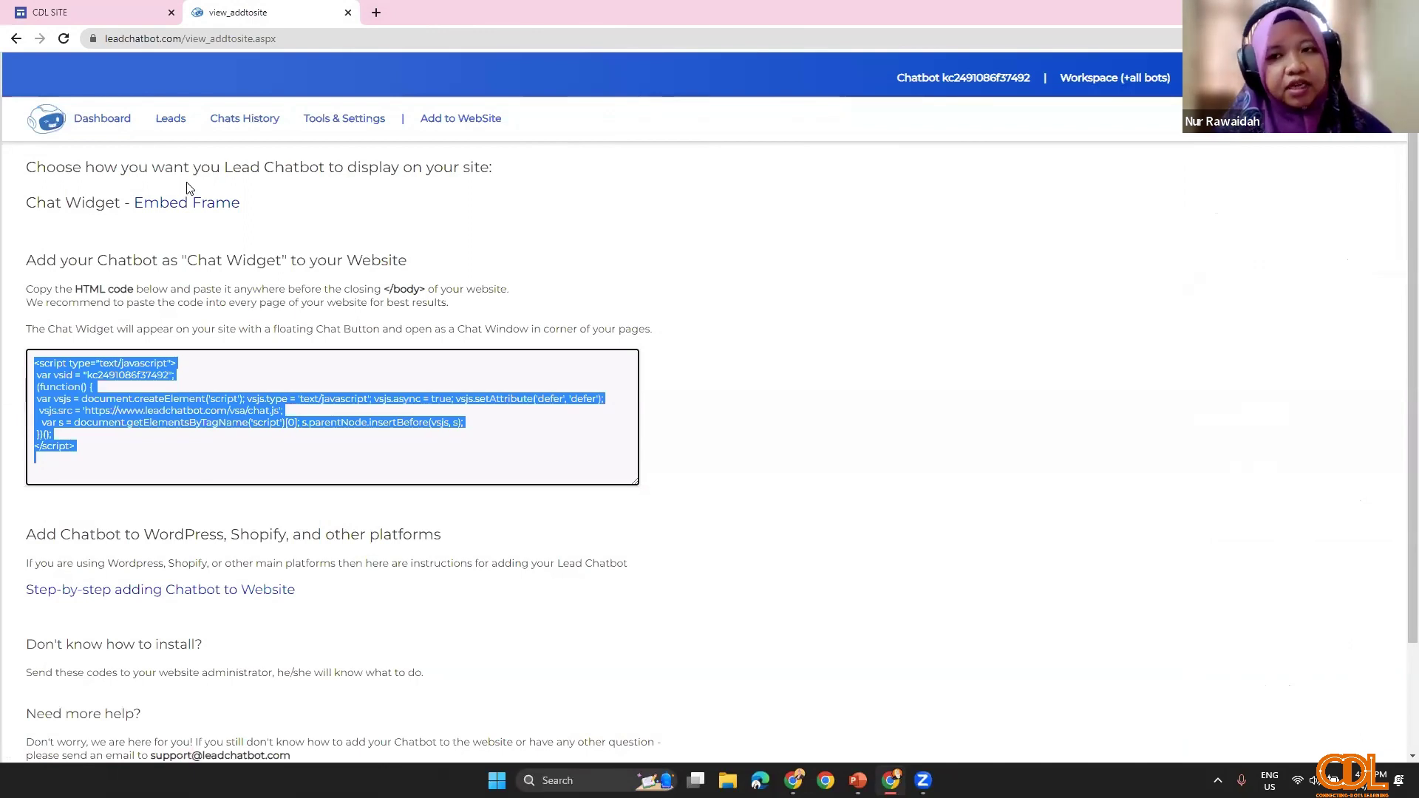
pyautogui.click(238, 134)
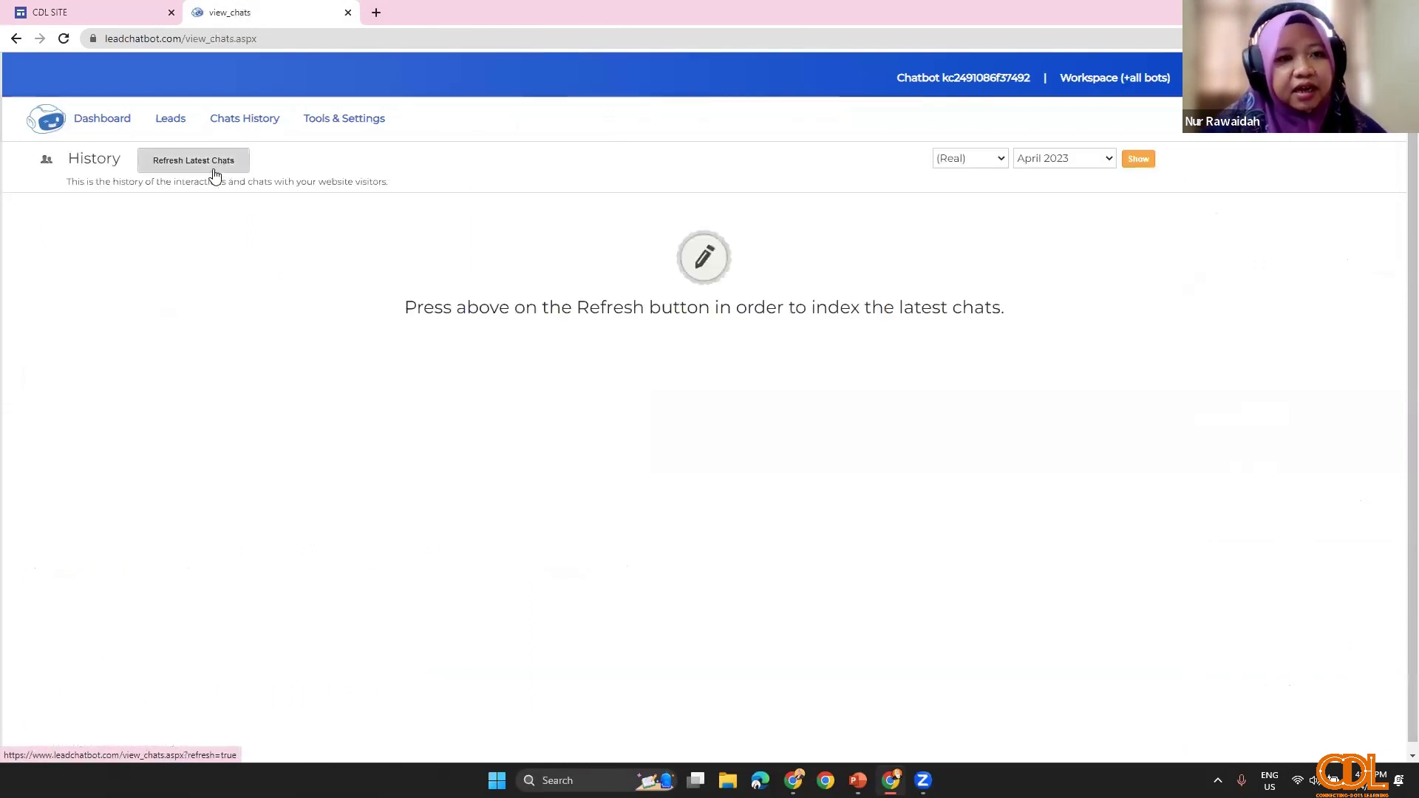
pyautogui.click(215, 170)
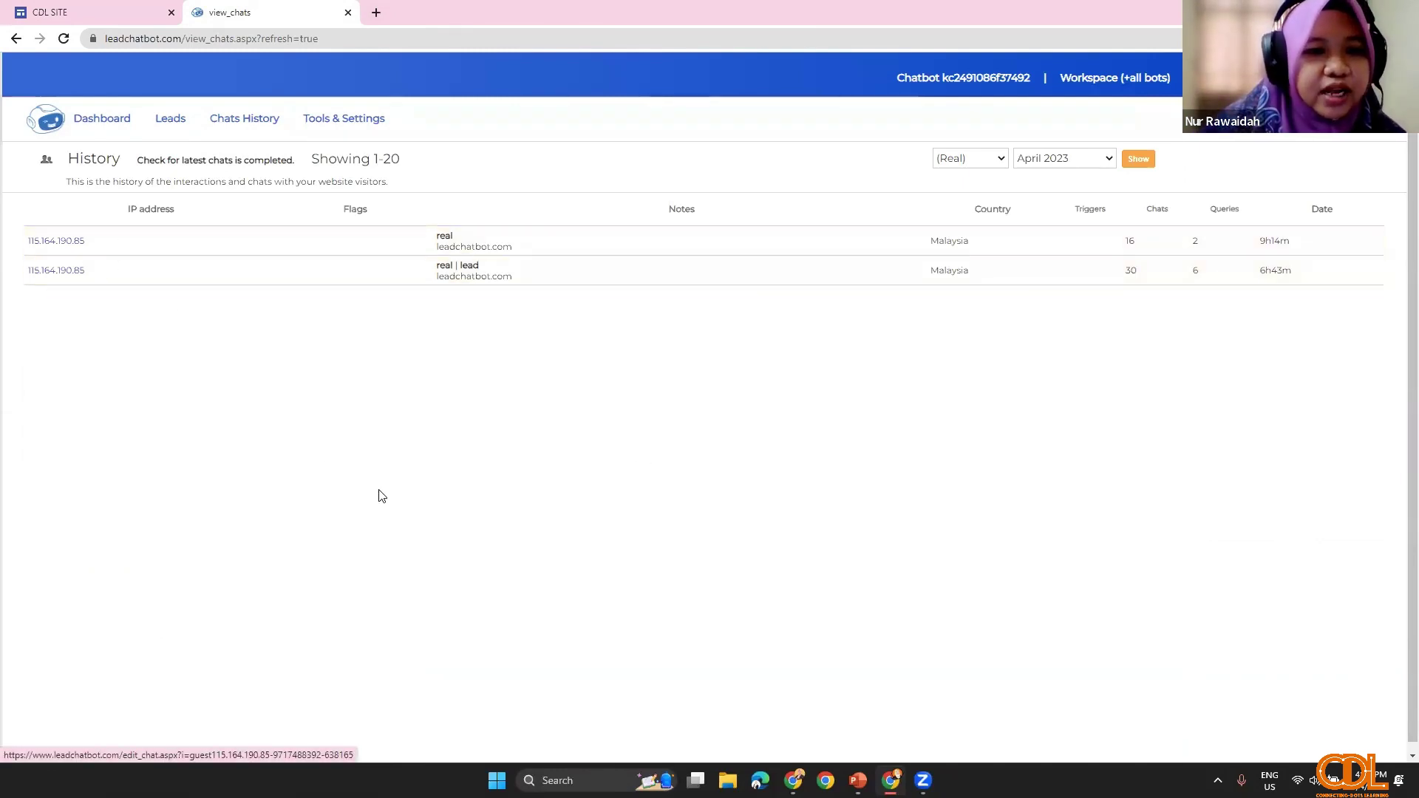
# Step: Read the second visitor's chat record, then replace its tab with a blank new tab
pyautogui.click(68, 280)
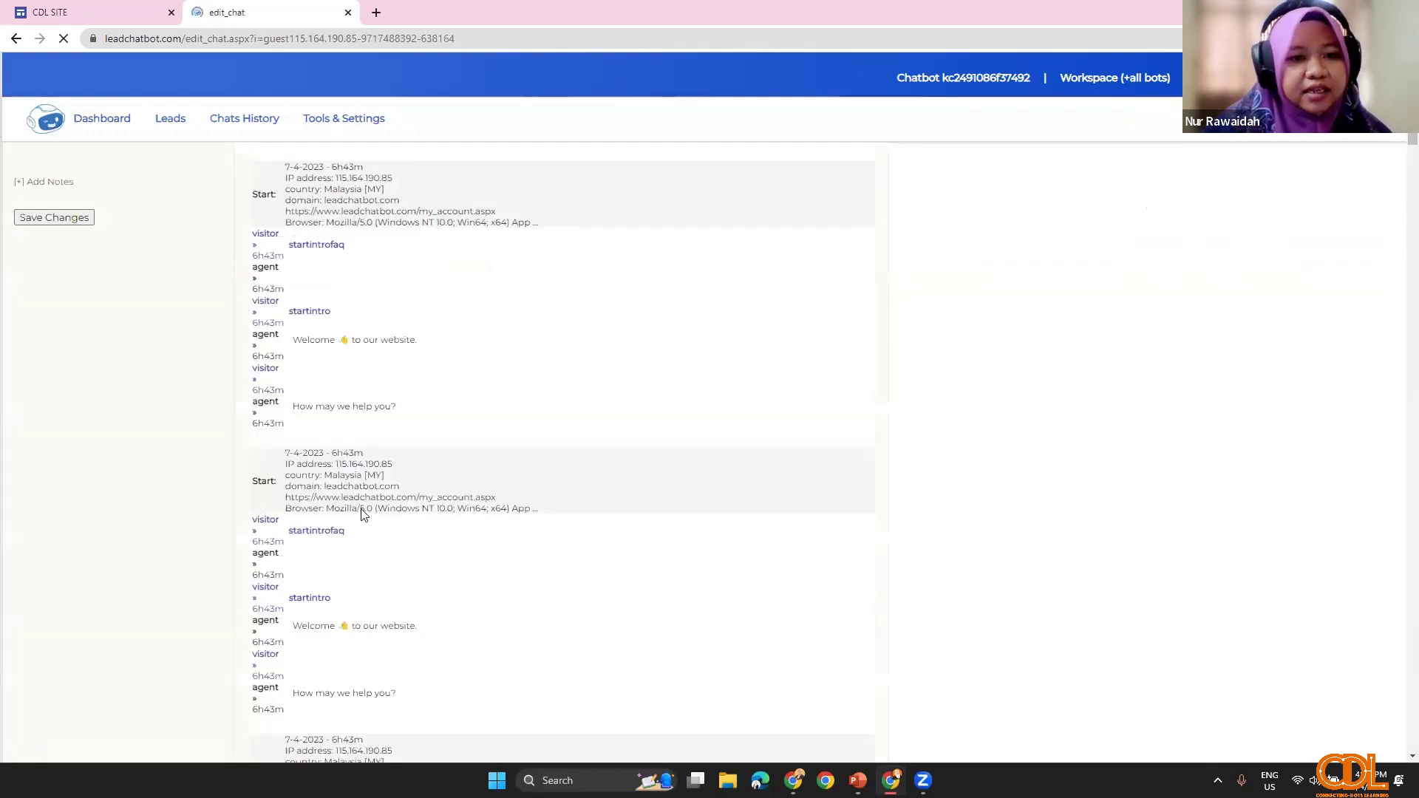
pyautogui.scroll(-2, 361, 506)
pyautogui.scroll(-6, 350, 425)
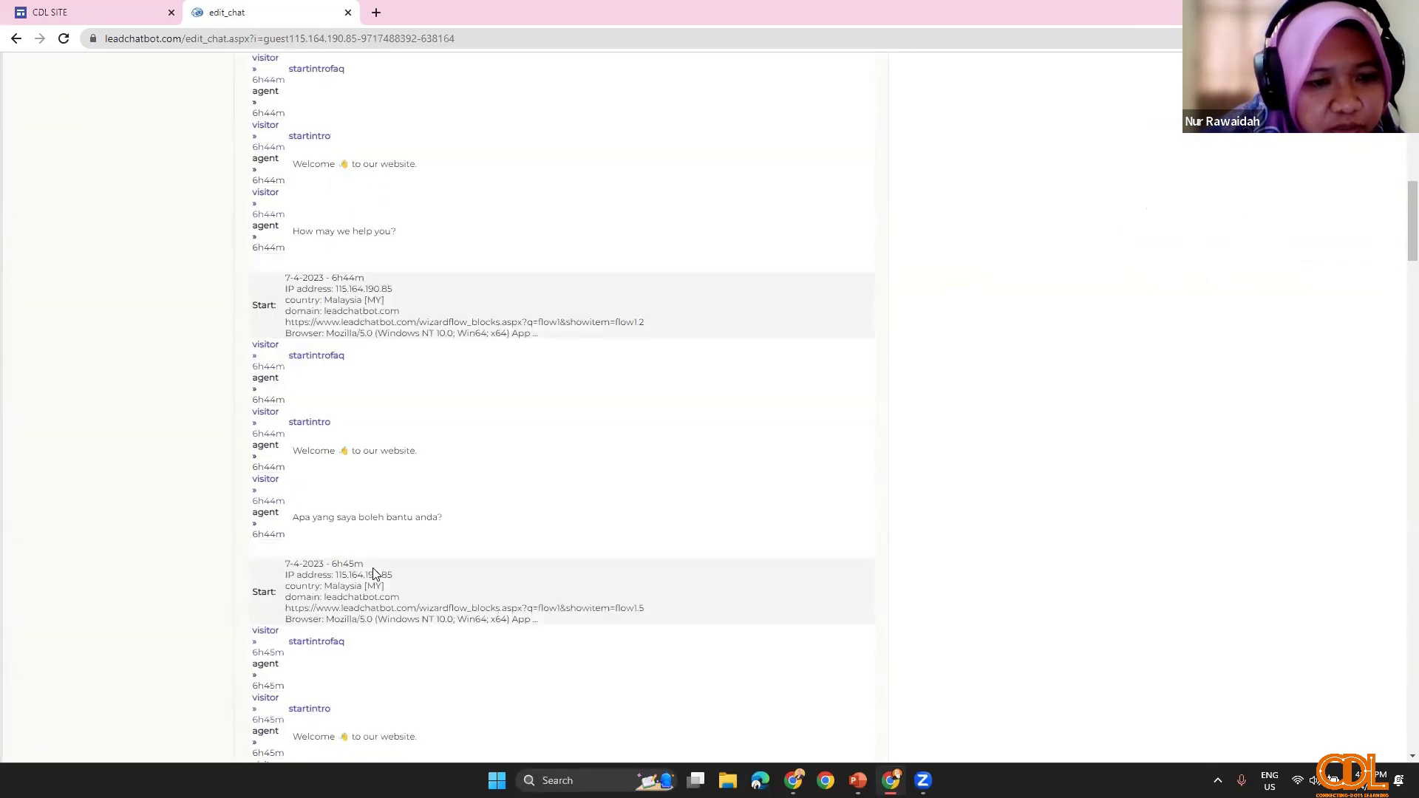
pyautogui.scroll(10, 359, 597)
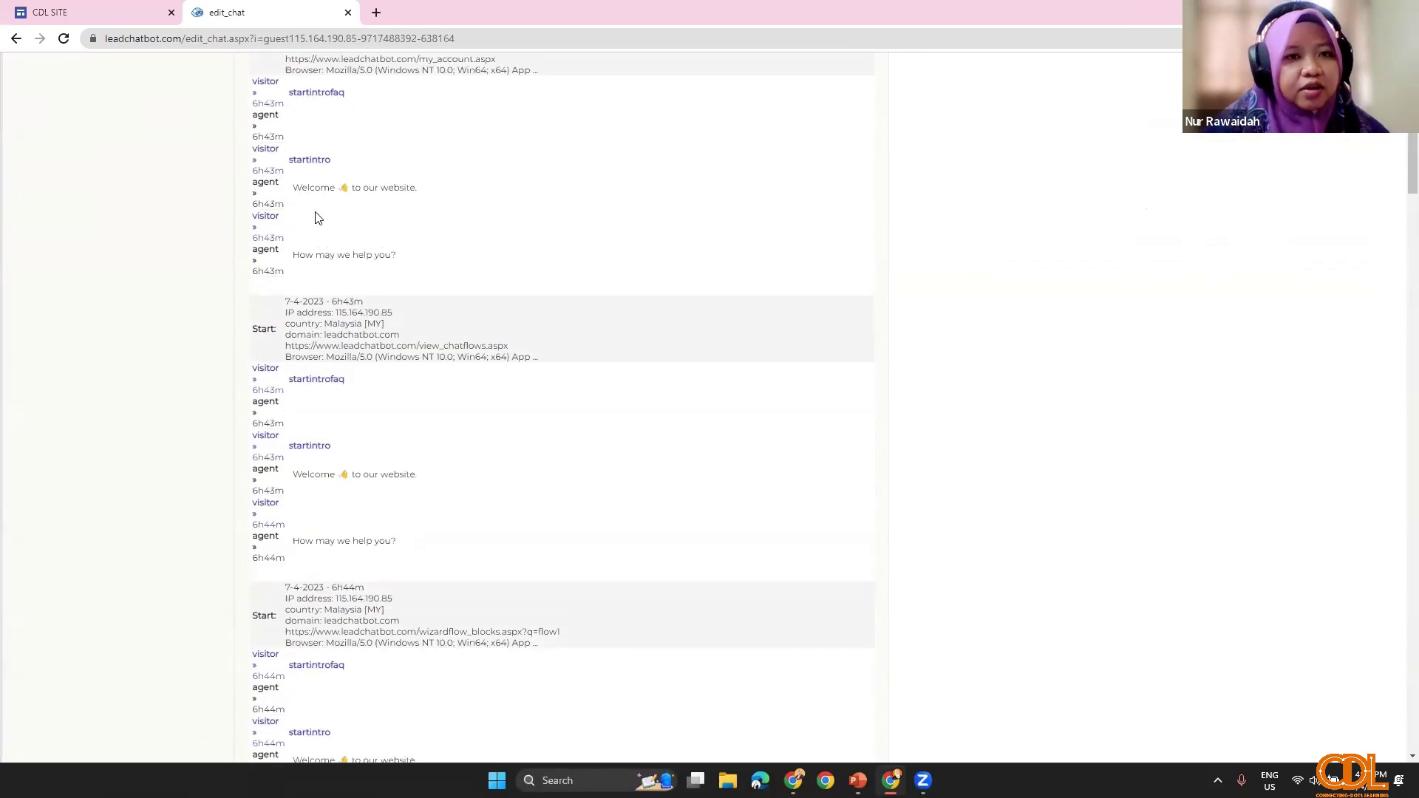
pyautogui.click(376, 12)
pyautogui.click(348, 12)
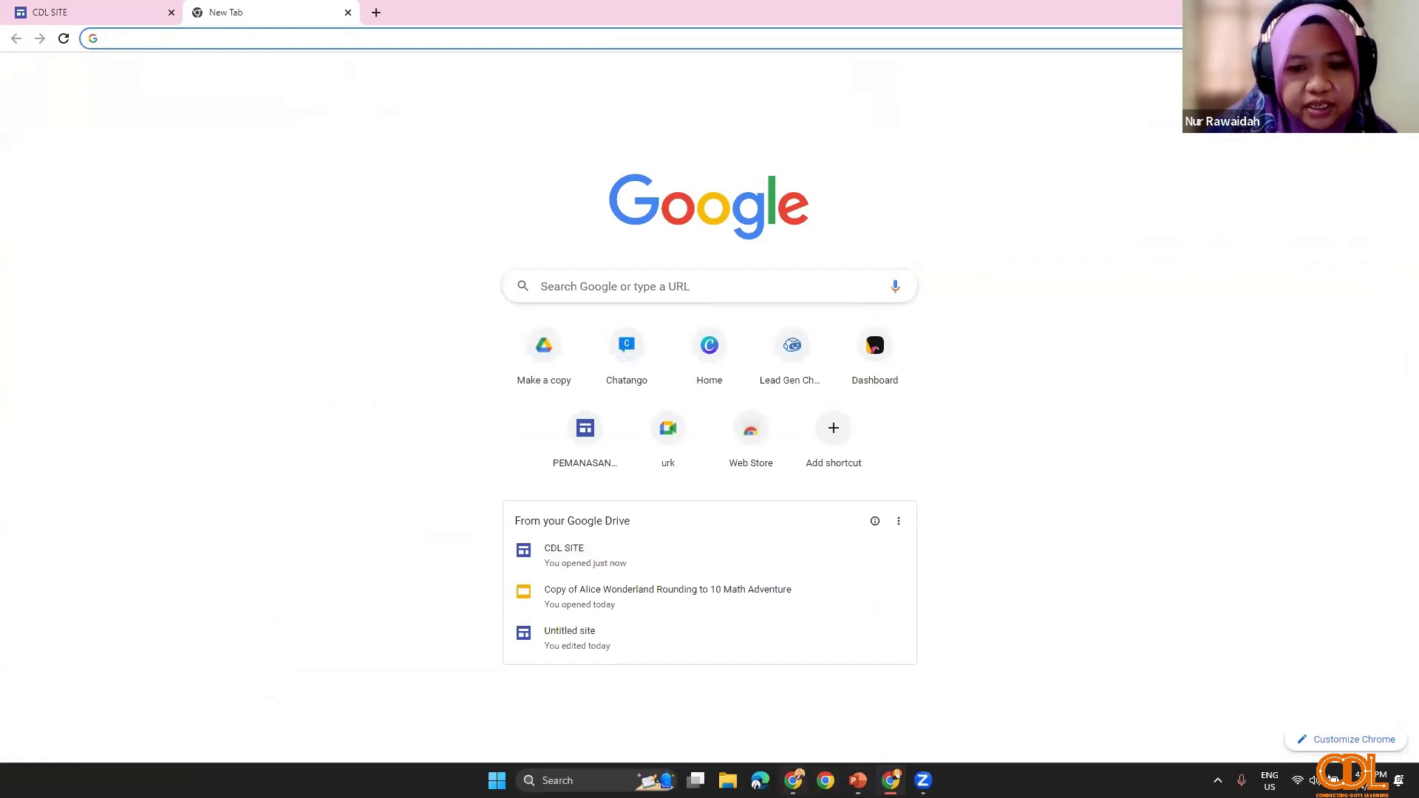
# Step: In the other browser window, close the leftover Zoom tab and go to Gmail
pyautogui.hotkey('alt', 'Tab')
pyautogui.click(276, 9)
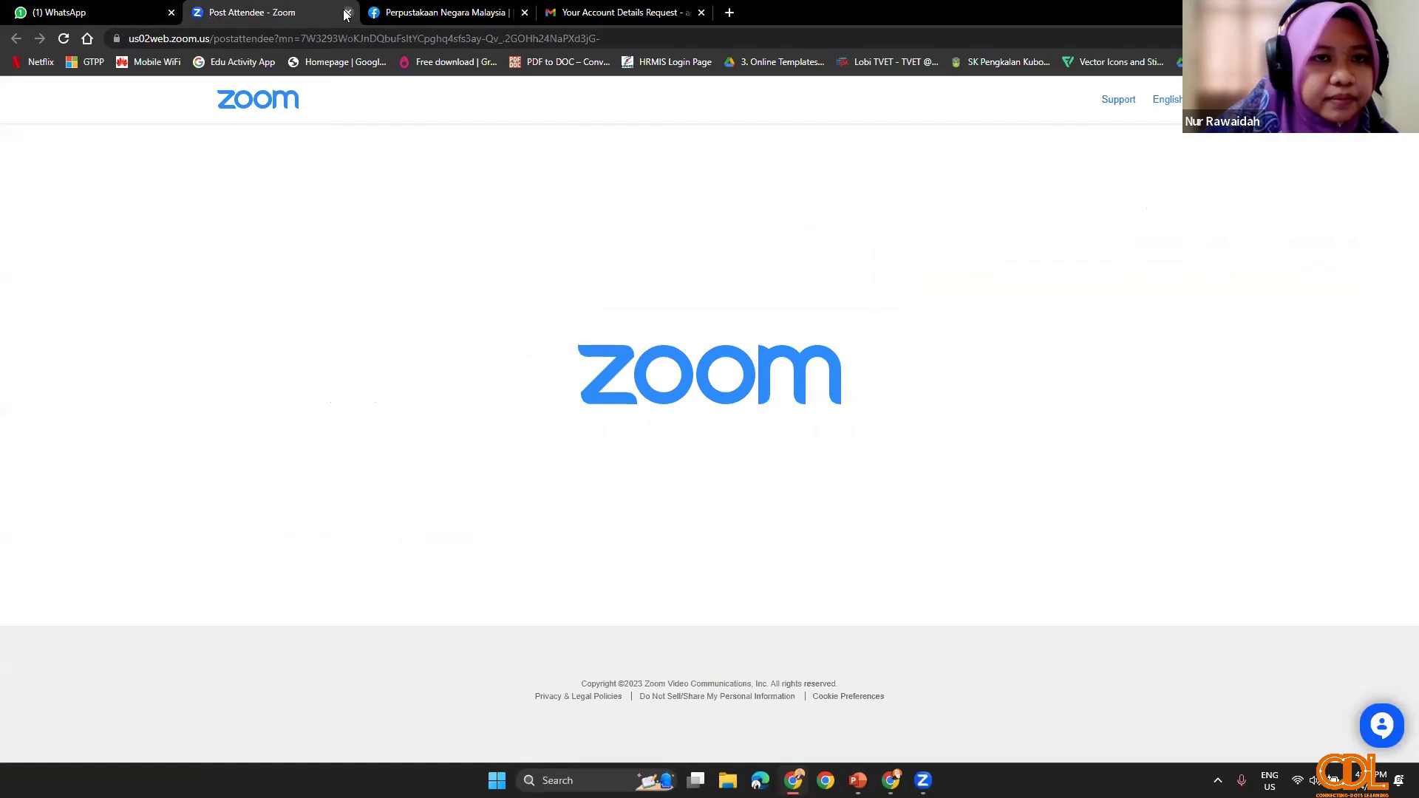
pyautogui.click(368, 16)
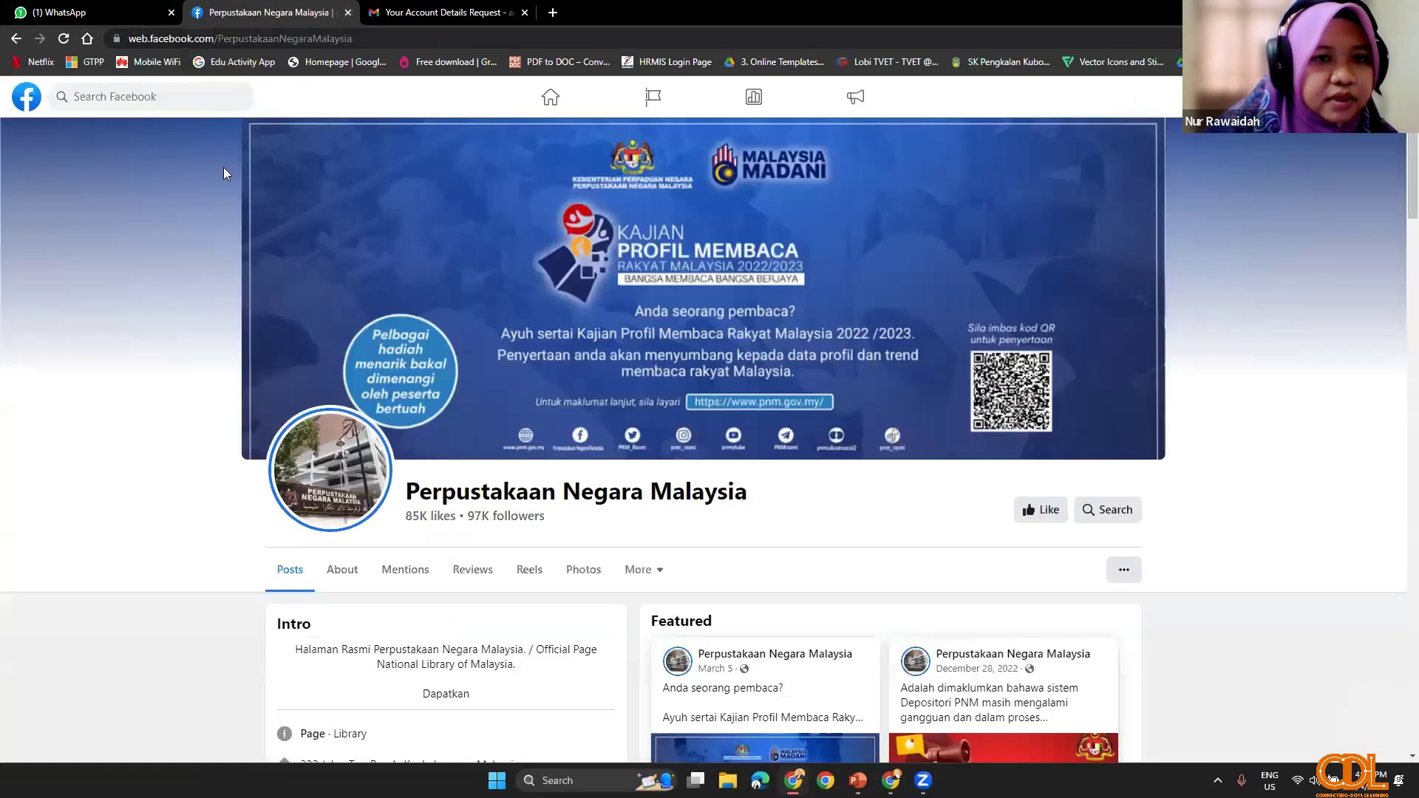
pyautogui.click(443, 13)
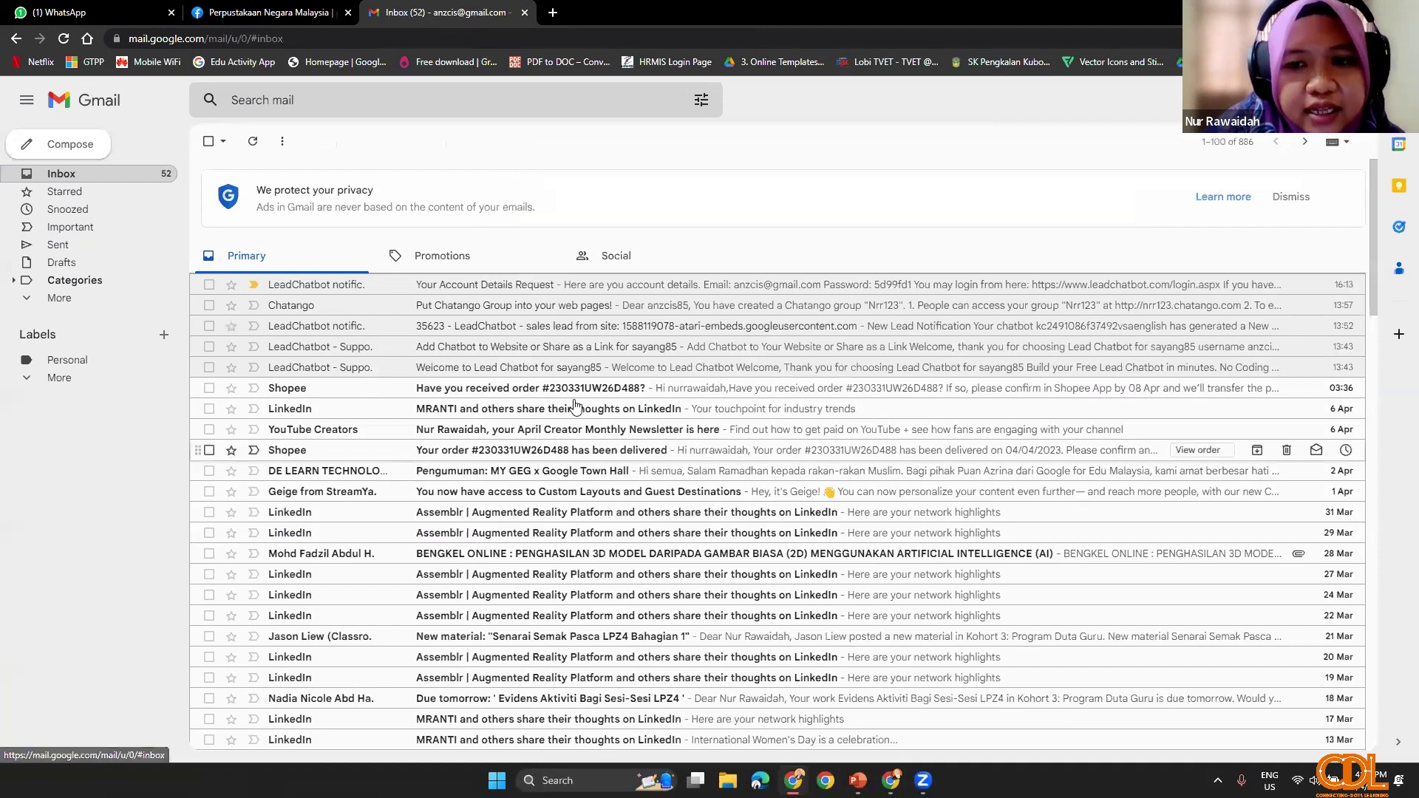
# Step: Open the 35623 LeadChatbot sales-lead email and read through the chat transcript
pyautogui.click(502, 333)
pyautogui.scroll(-3, 302, 313)
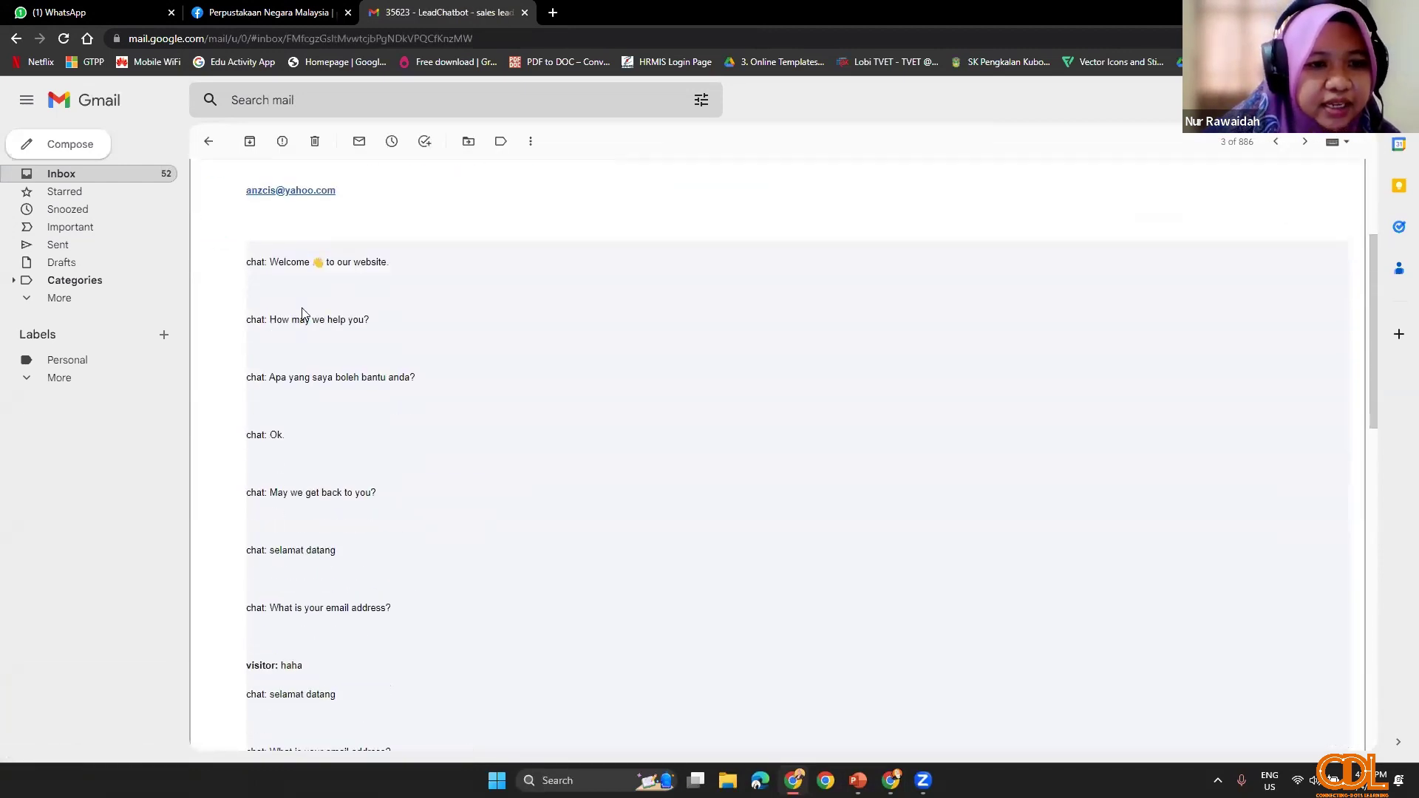
pyautogui.scroll(-2, 299, 311)
pyautogui.scroll(2, 295, 348)
pyautogui.scroll(-3, 295, 399)
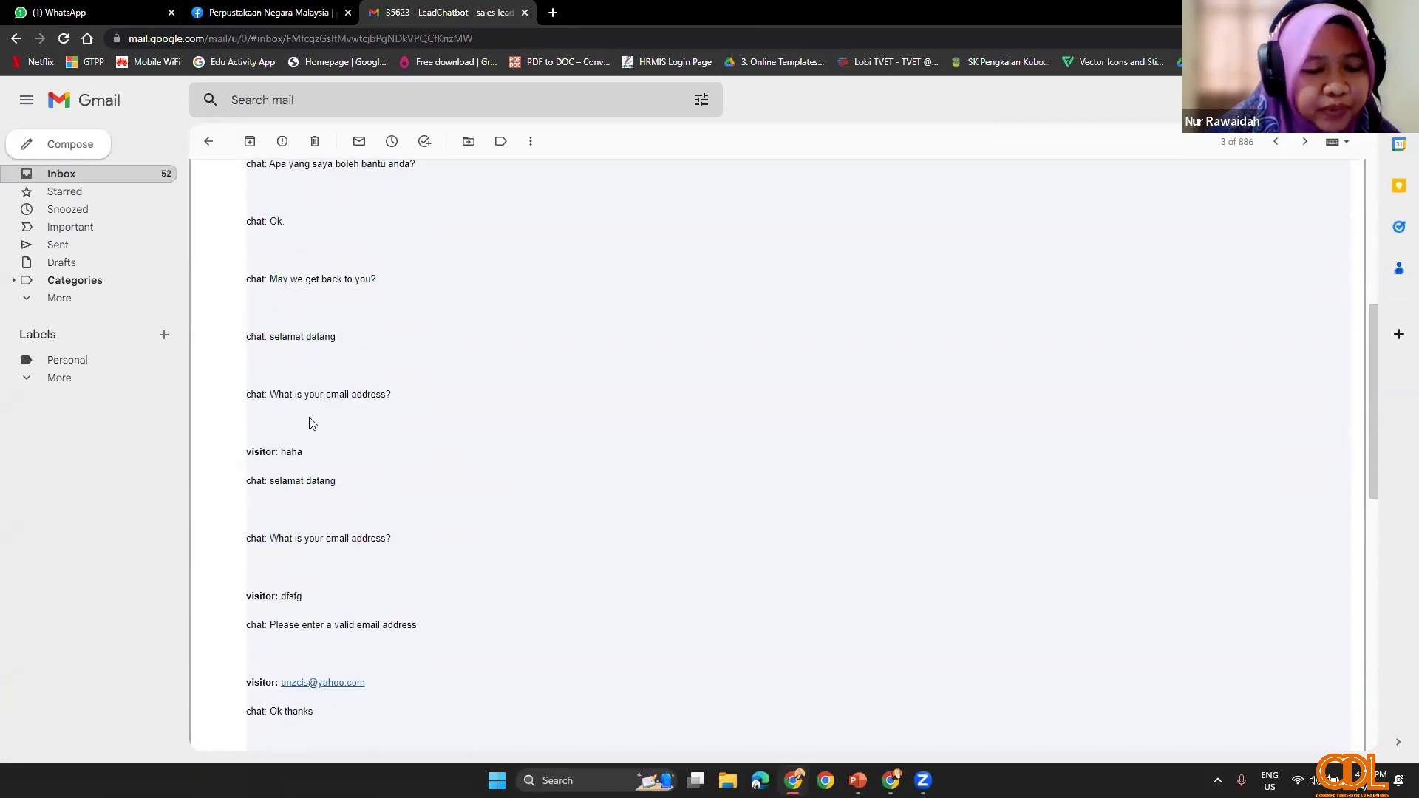
pyautogui.scroll(-8, 340, 482)
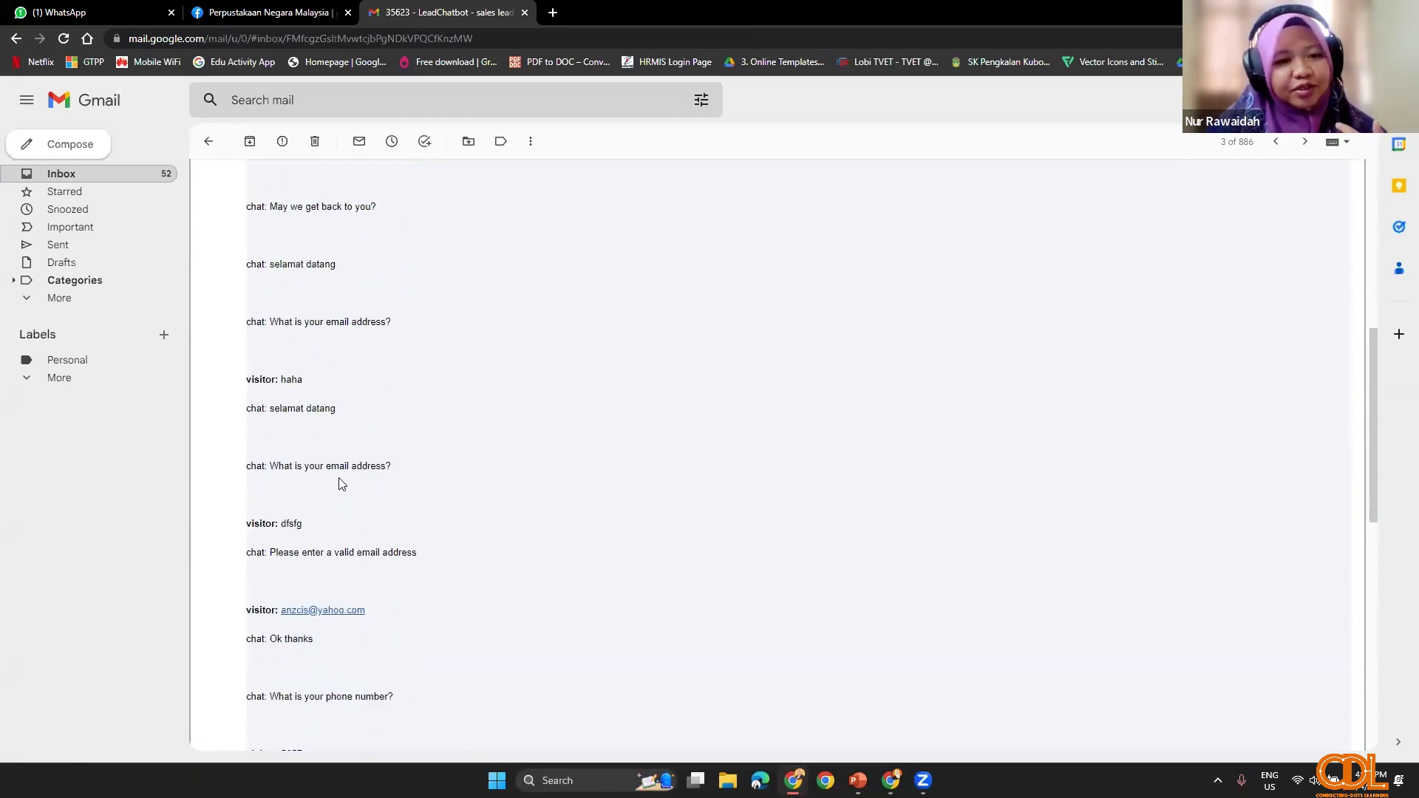
pyautogui.scroll(-2, 358, 475)
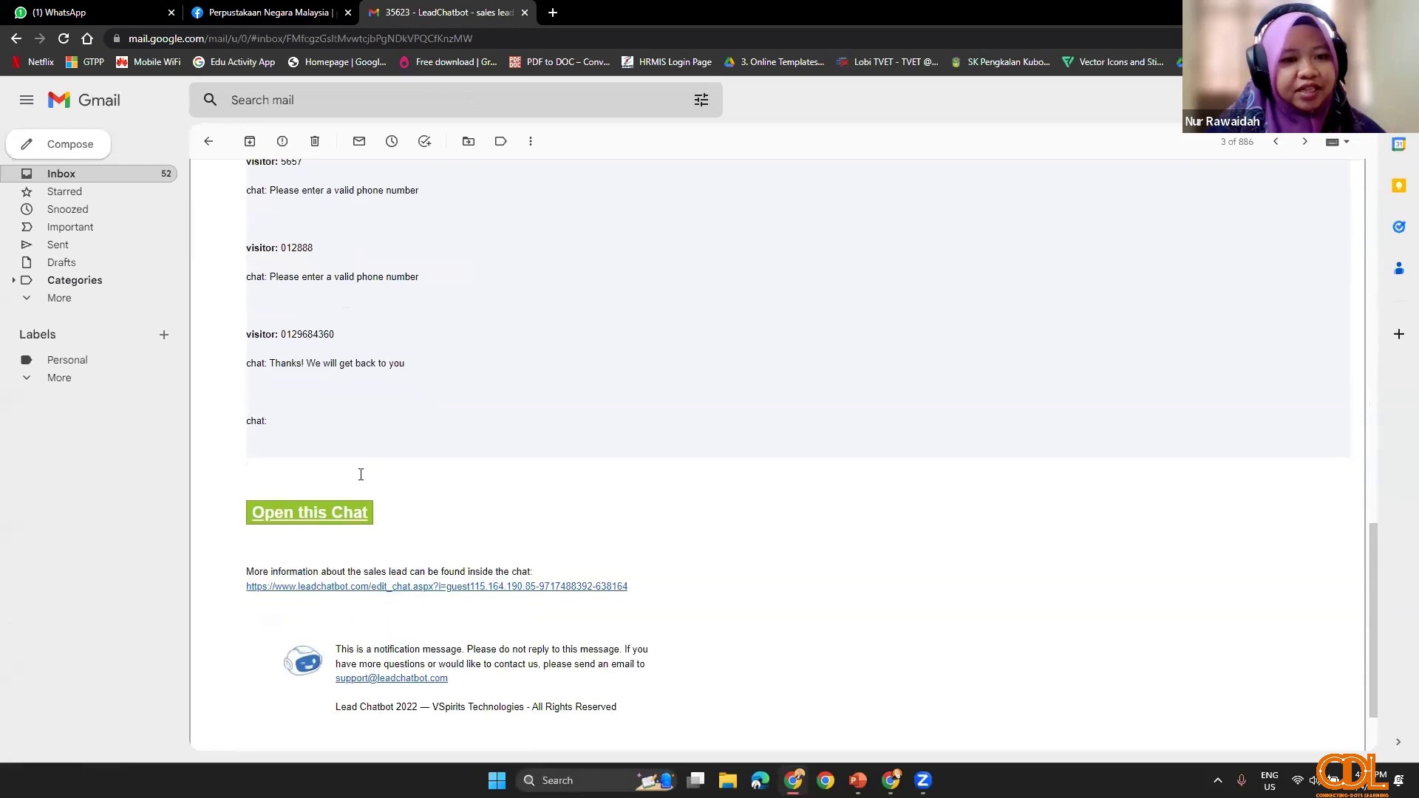
pyautogui.scroll(9, 359, 475)
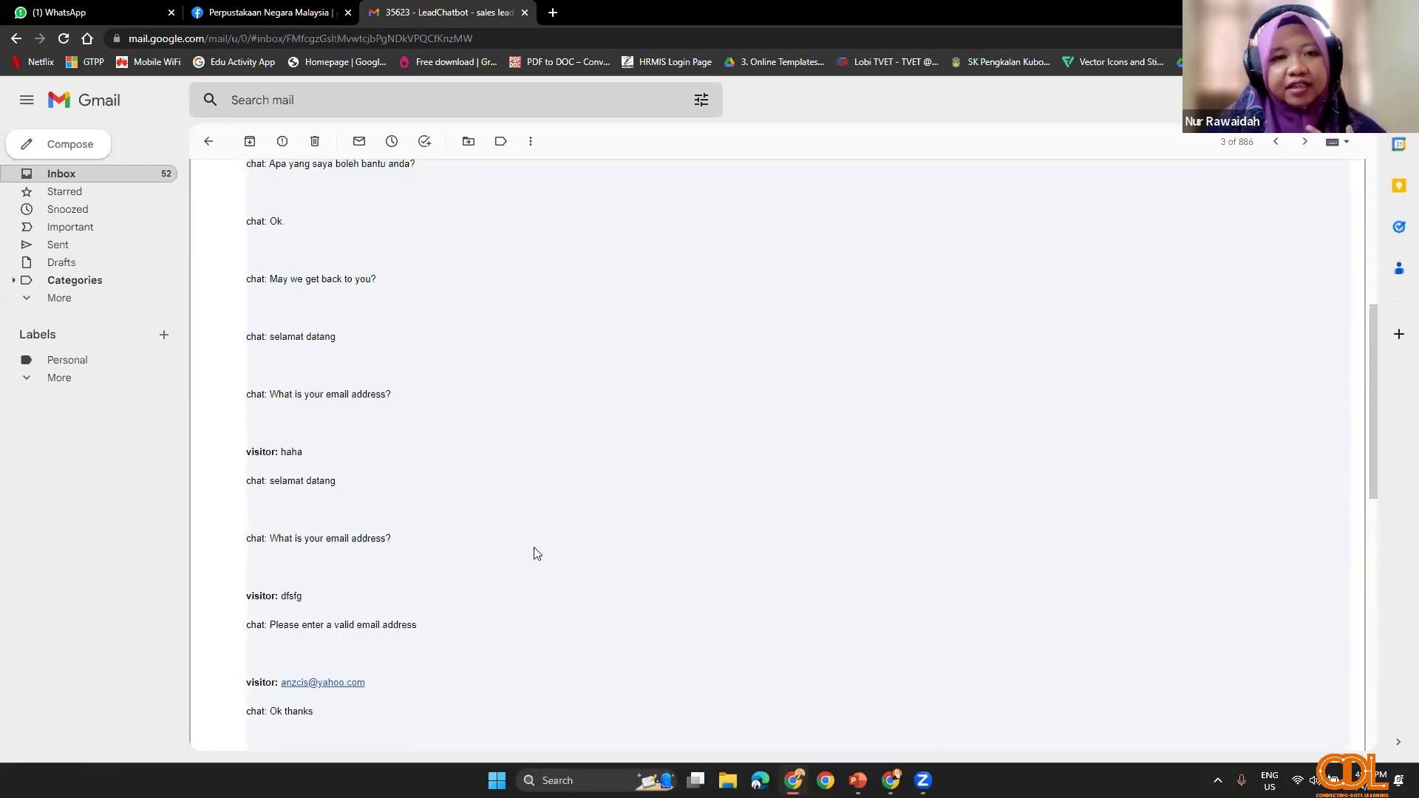
pyautogui.scroll(-3, 532, 568)
pyautogui.scroll(3, 528, 570)
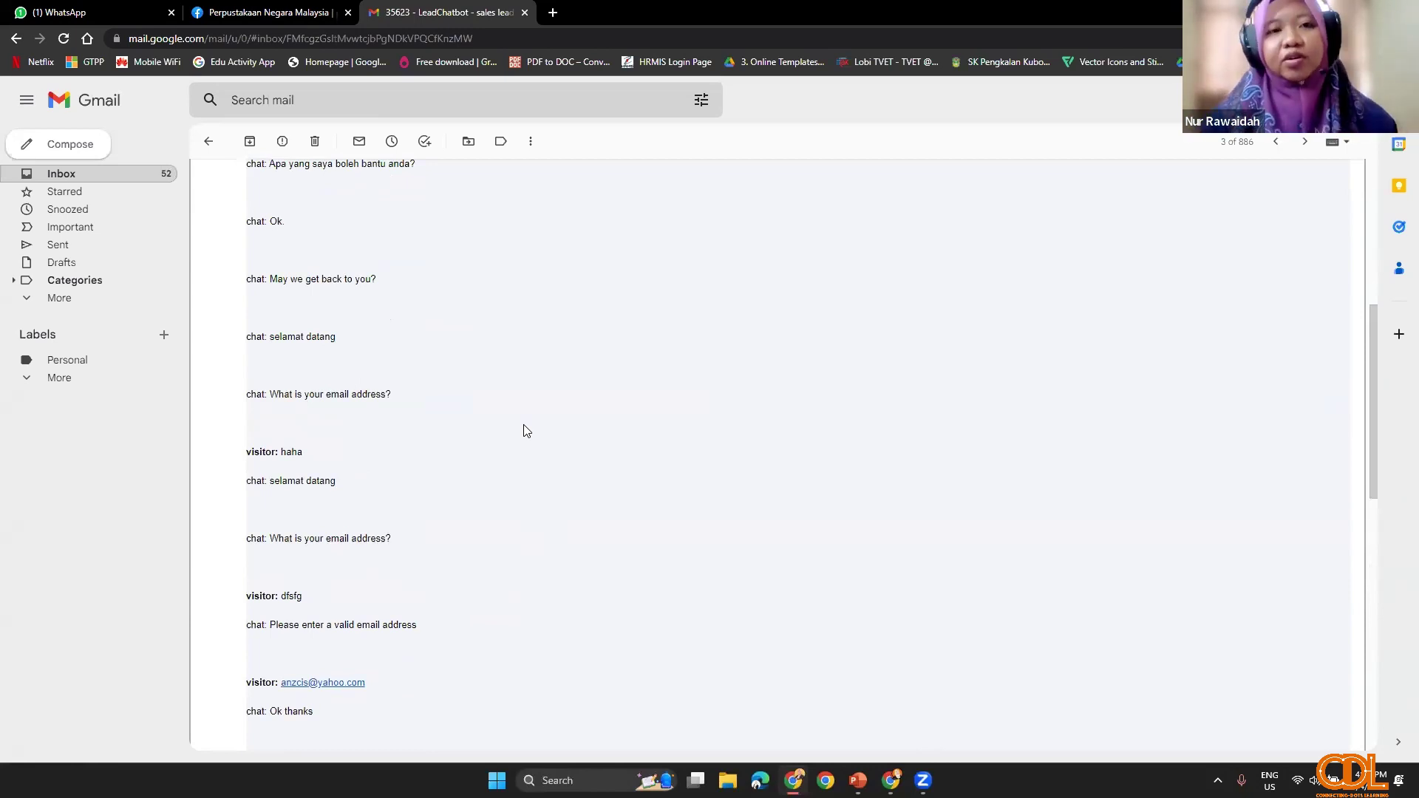
# Step: Bring the CDL SITE browser window forward and close its blank New Tab
pyautogui.moveTo(890, 781)
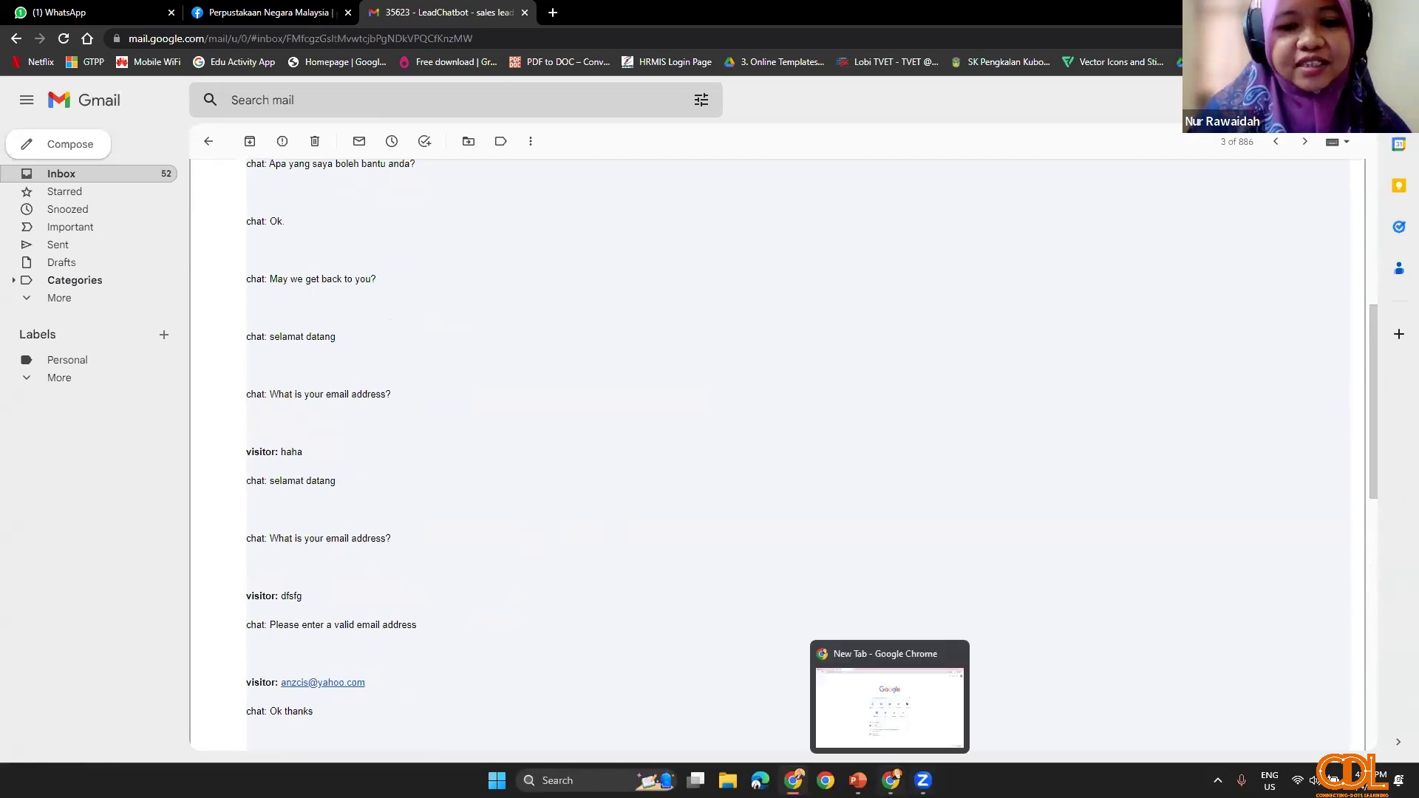
pyautogui.click(889, 708)
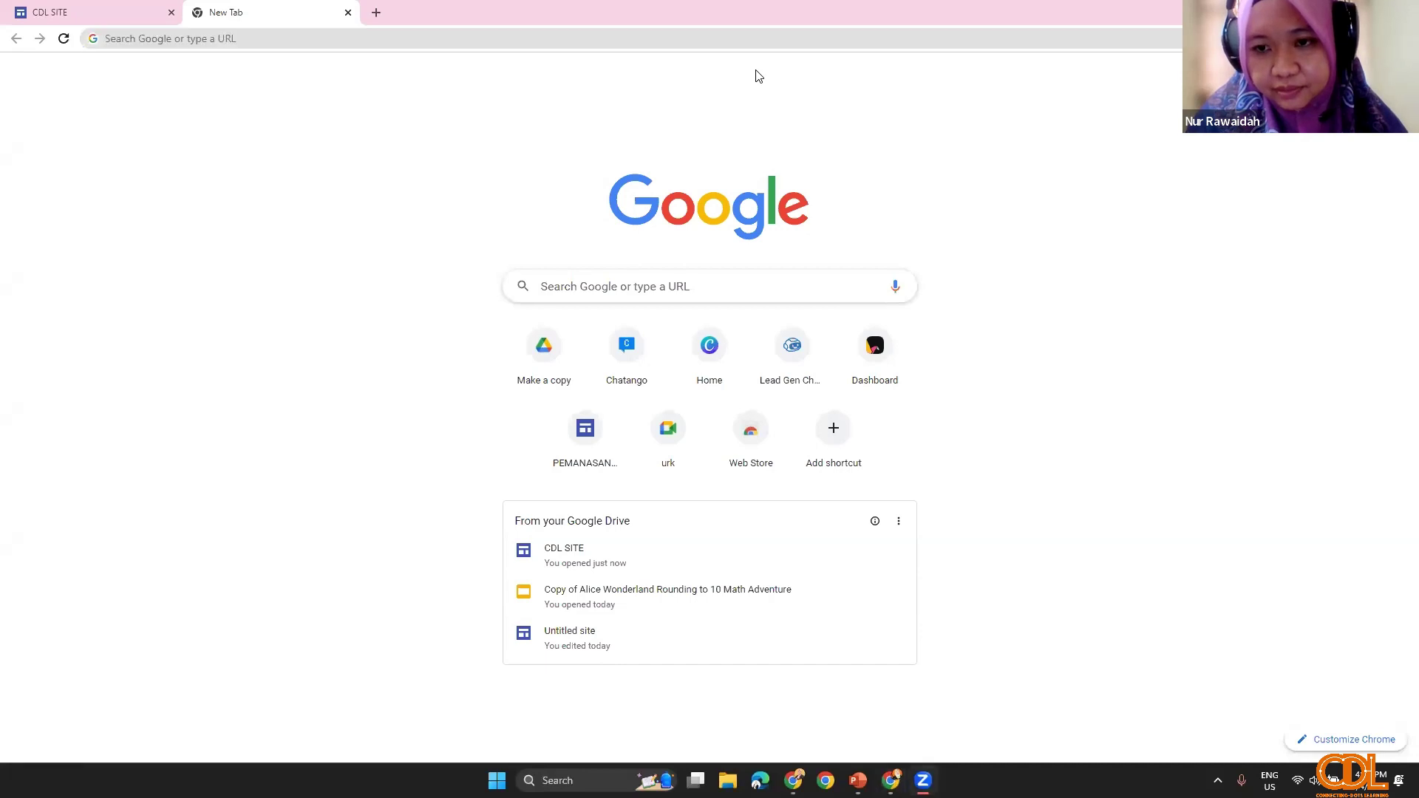
pyautogui.click(353, 14)
pyautogui.click(348, 12)
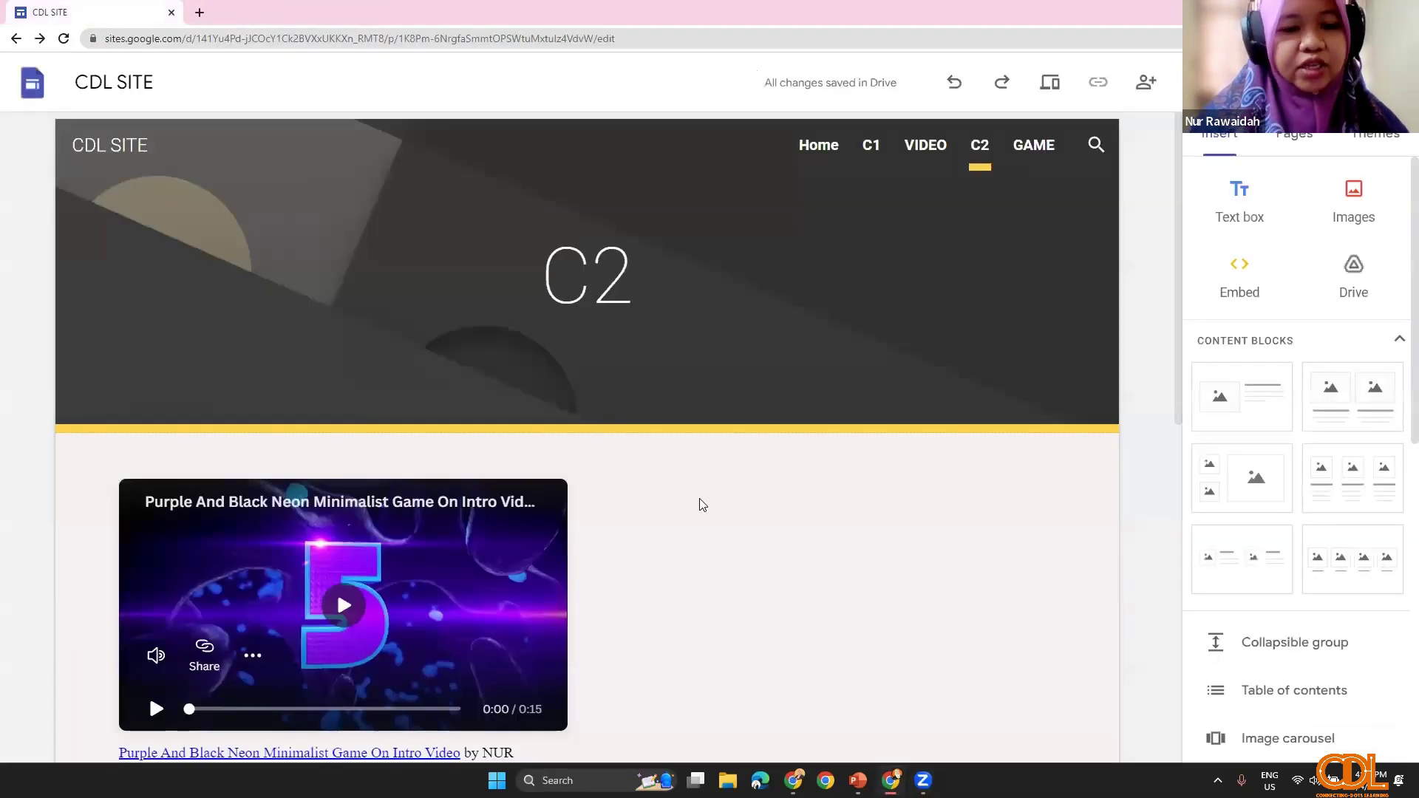
# Step: Check the chat widget on the C2 page, then return to the PowerPoint slide show
pyautogui.scroll(-3, 742, 595)
pyautogui.scroll(-5, 702, 599)
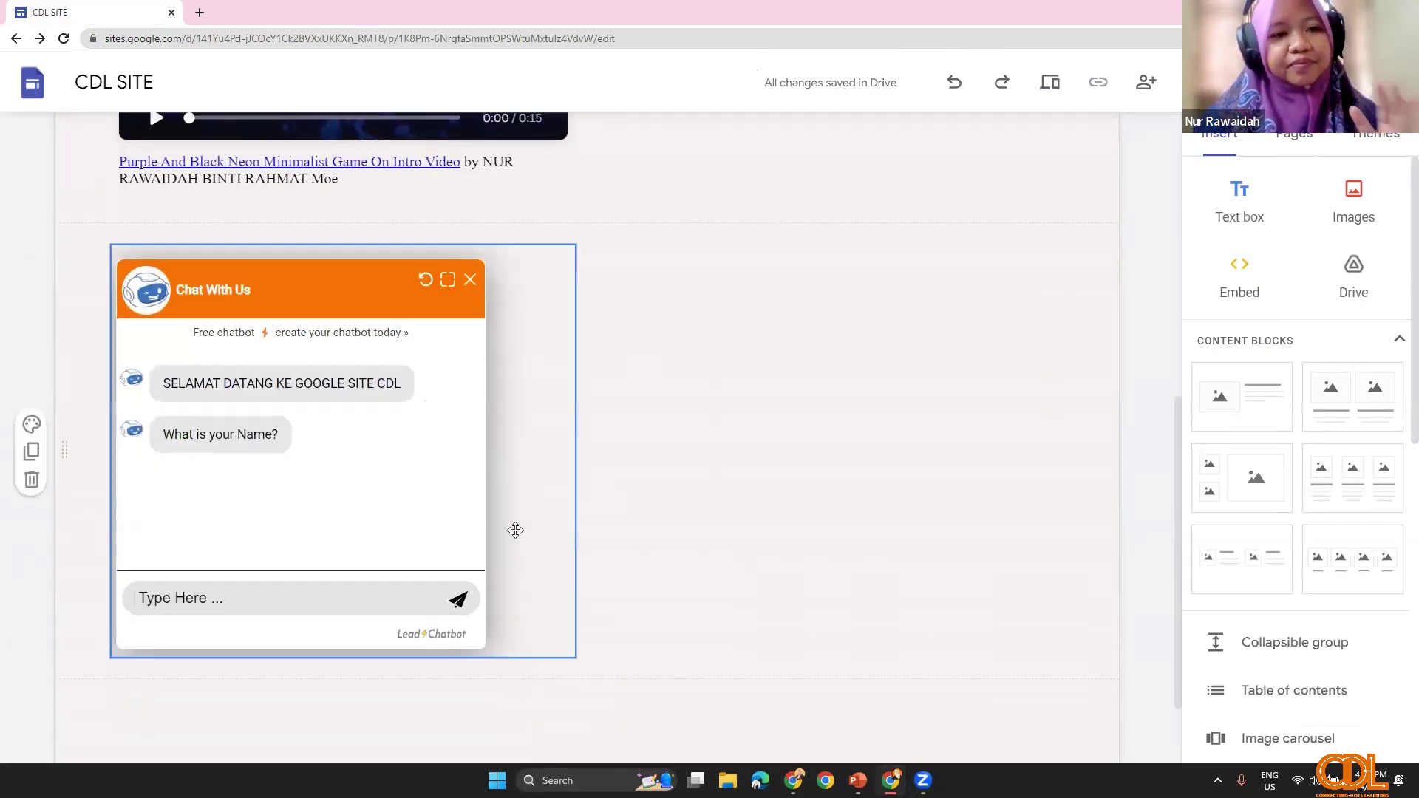
pyautogui.scroll(2, 642, 561)
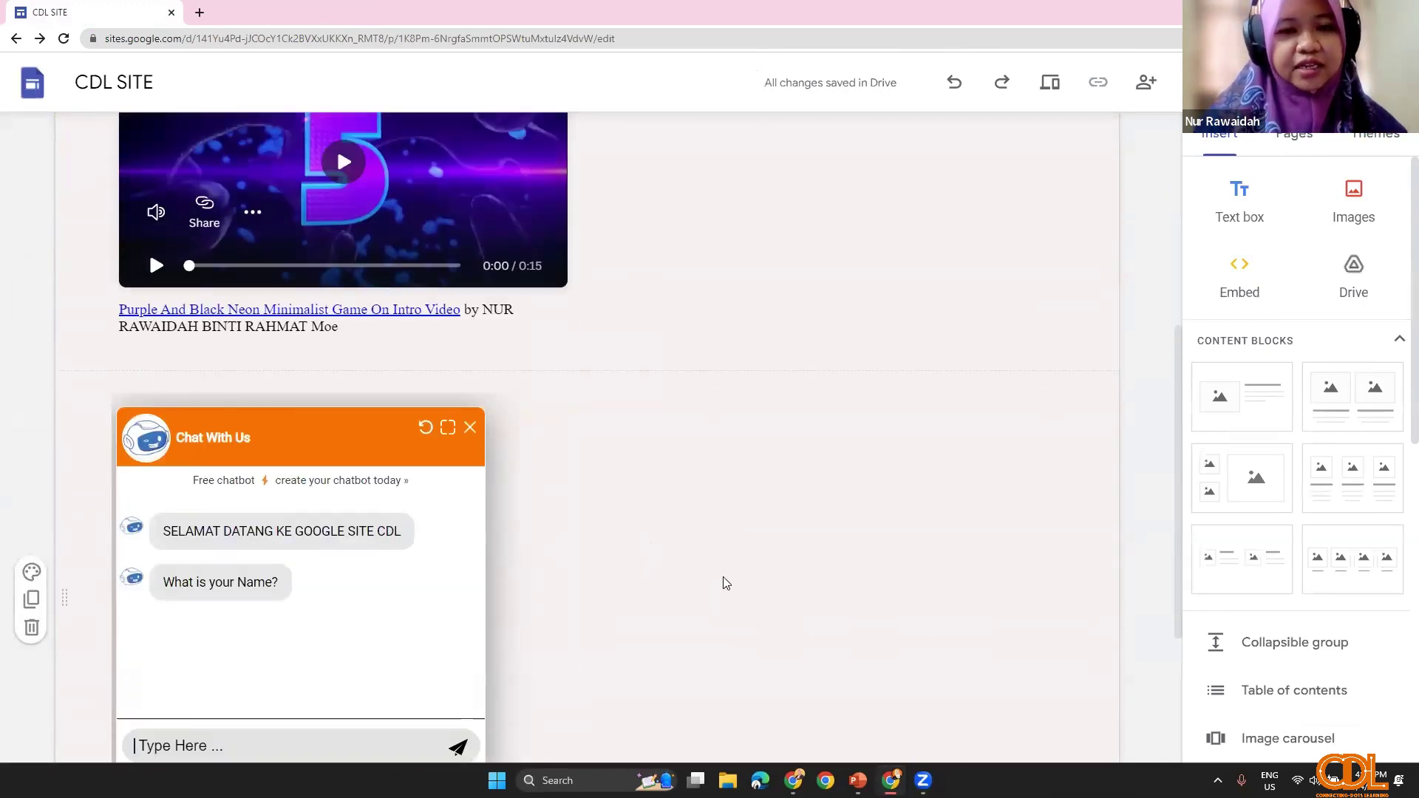
pyautogui.click(857, 780)
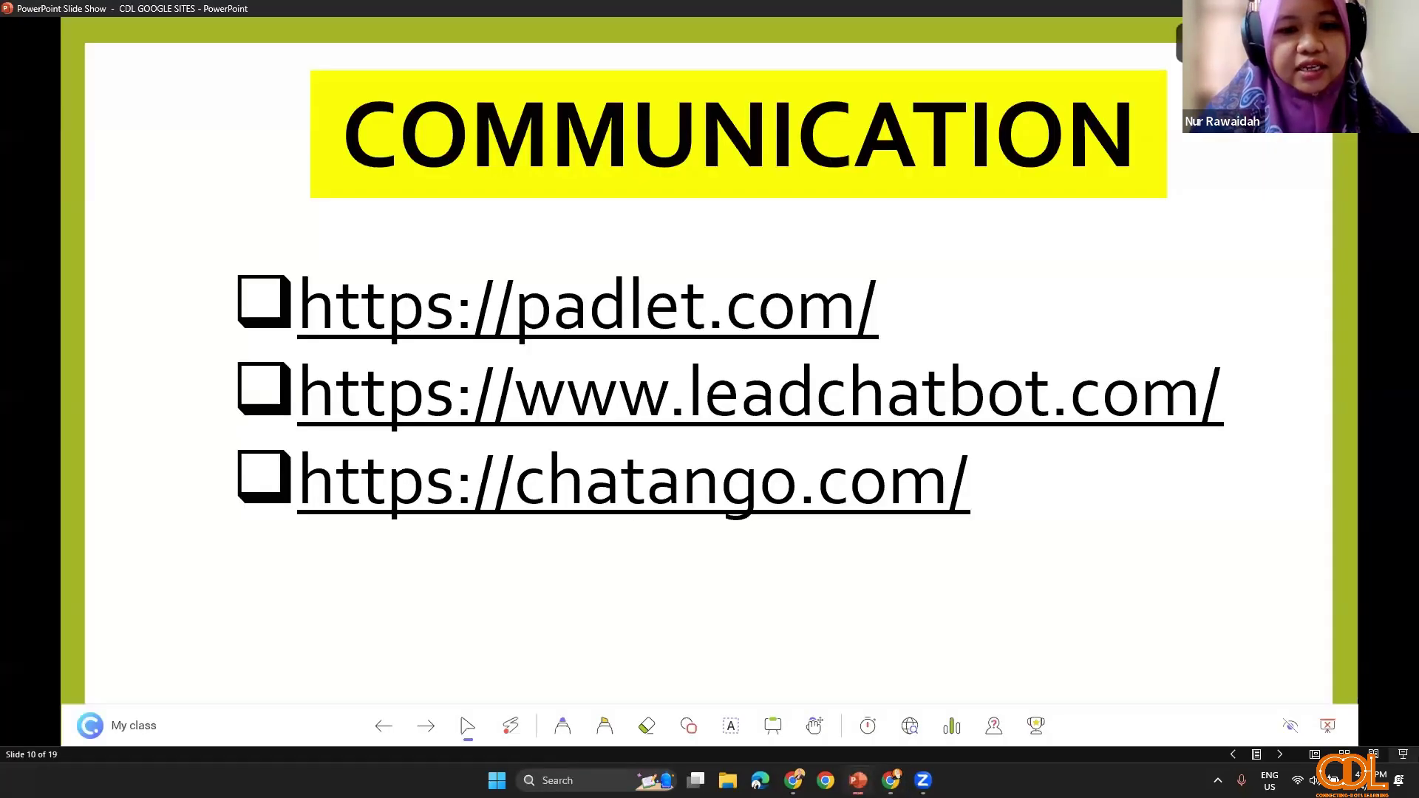
pyautogui.click(633, 504)
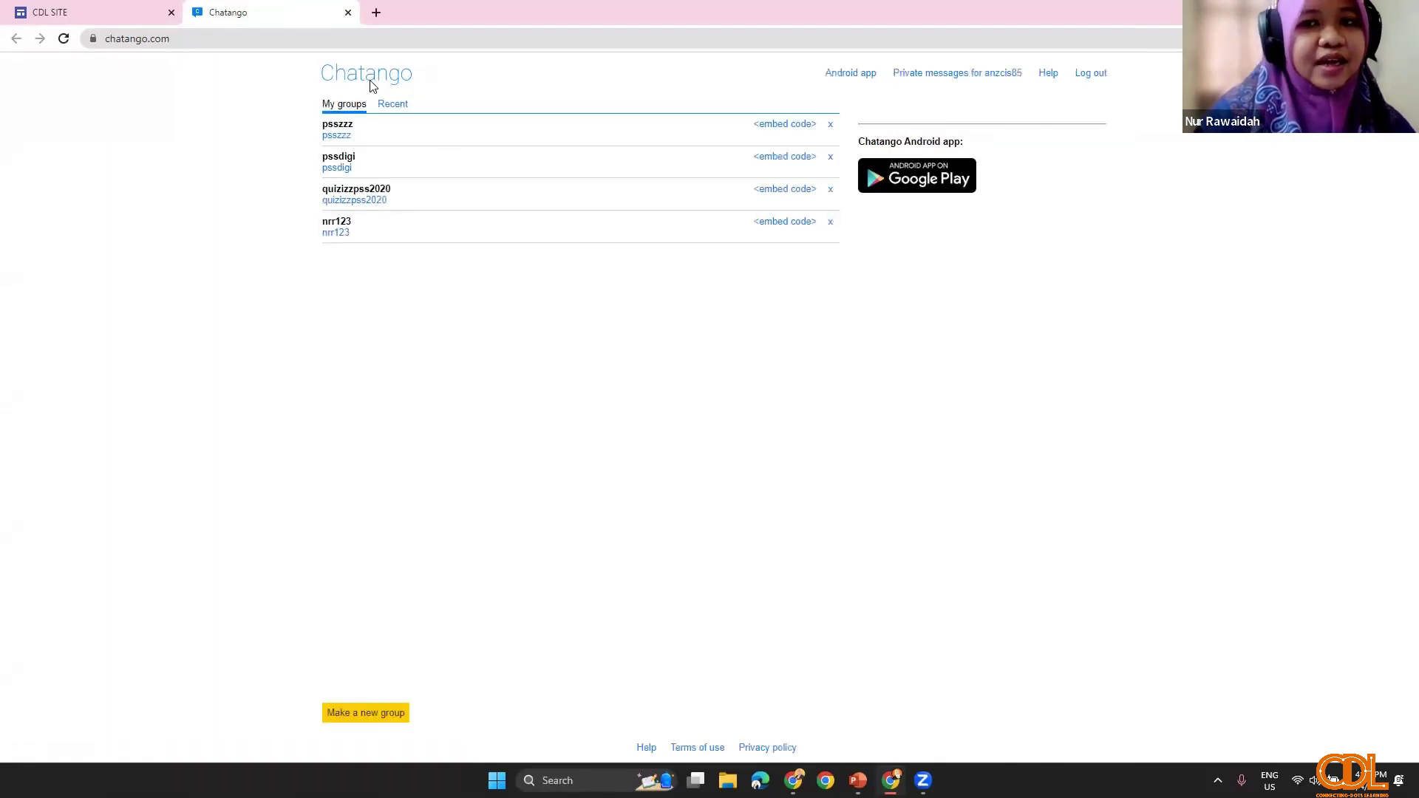
pyautogui.click(204, 38)
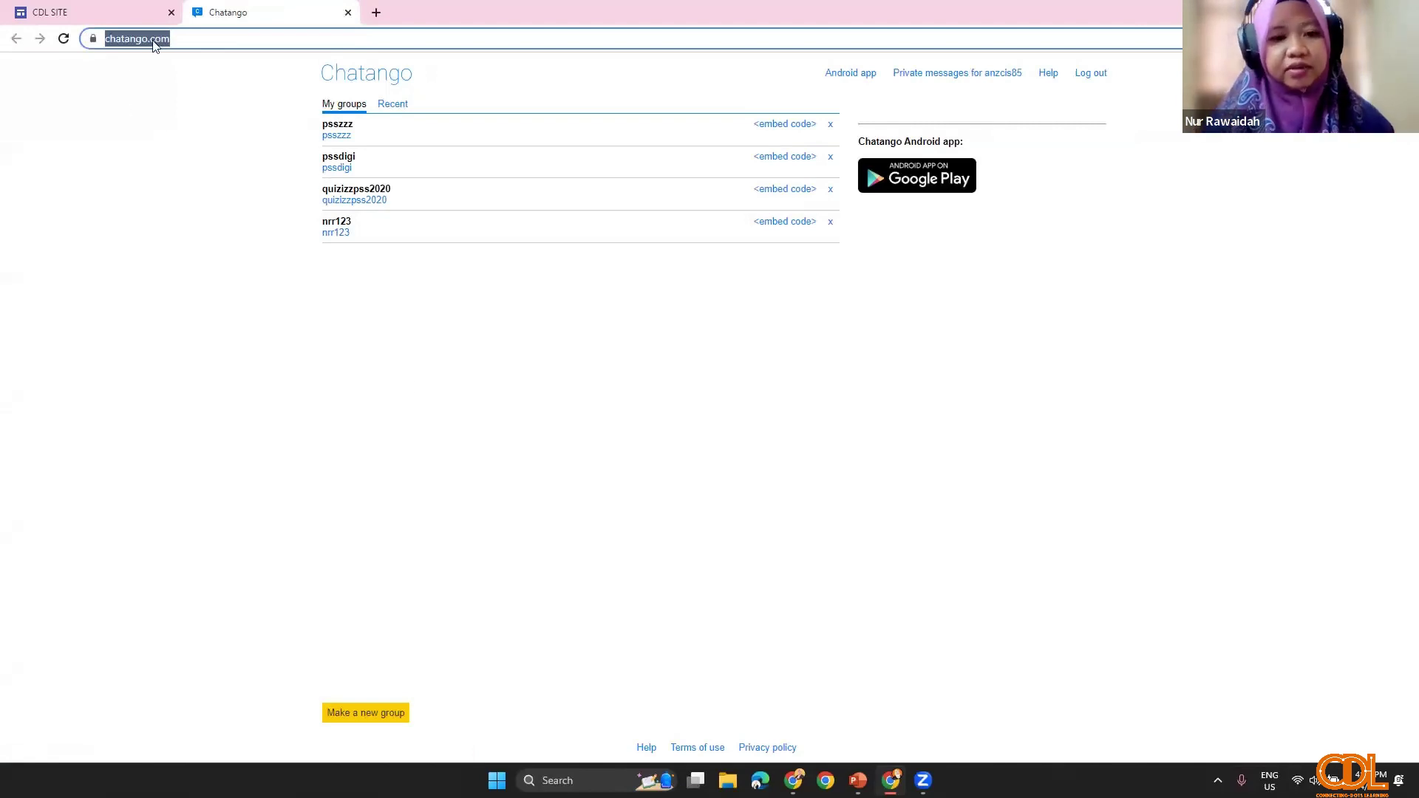
pyautogui.click(342, 231)
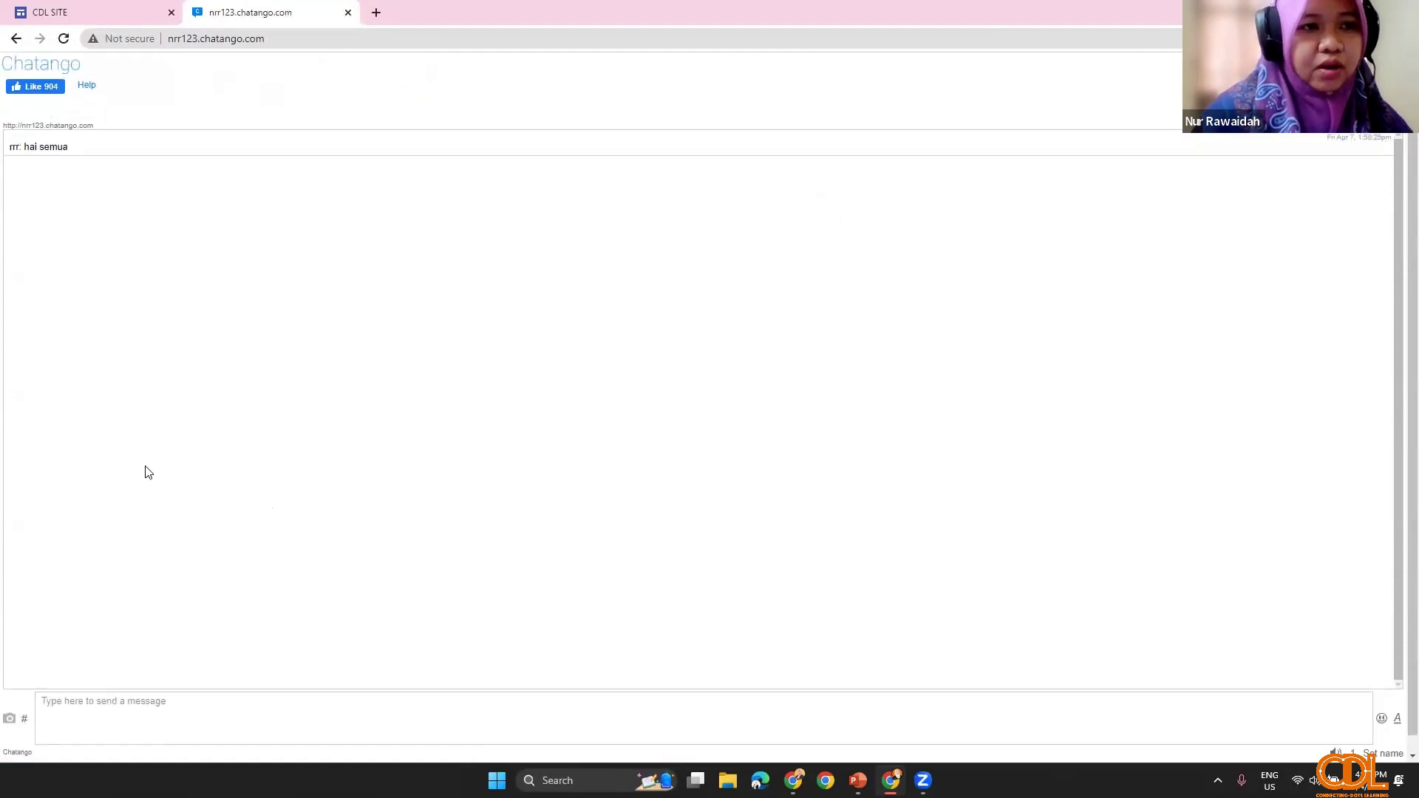
pyautogui.click(37, 70)
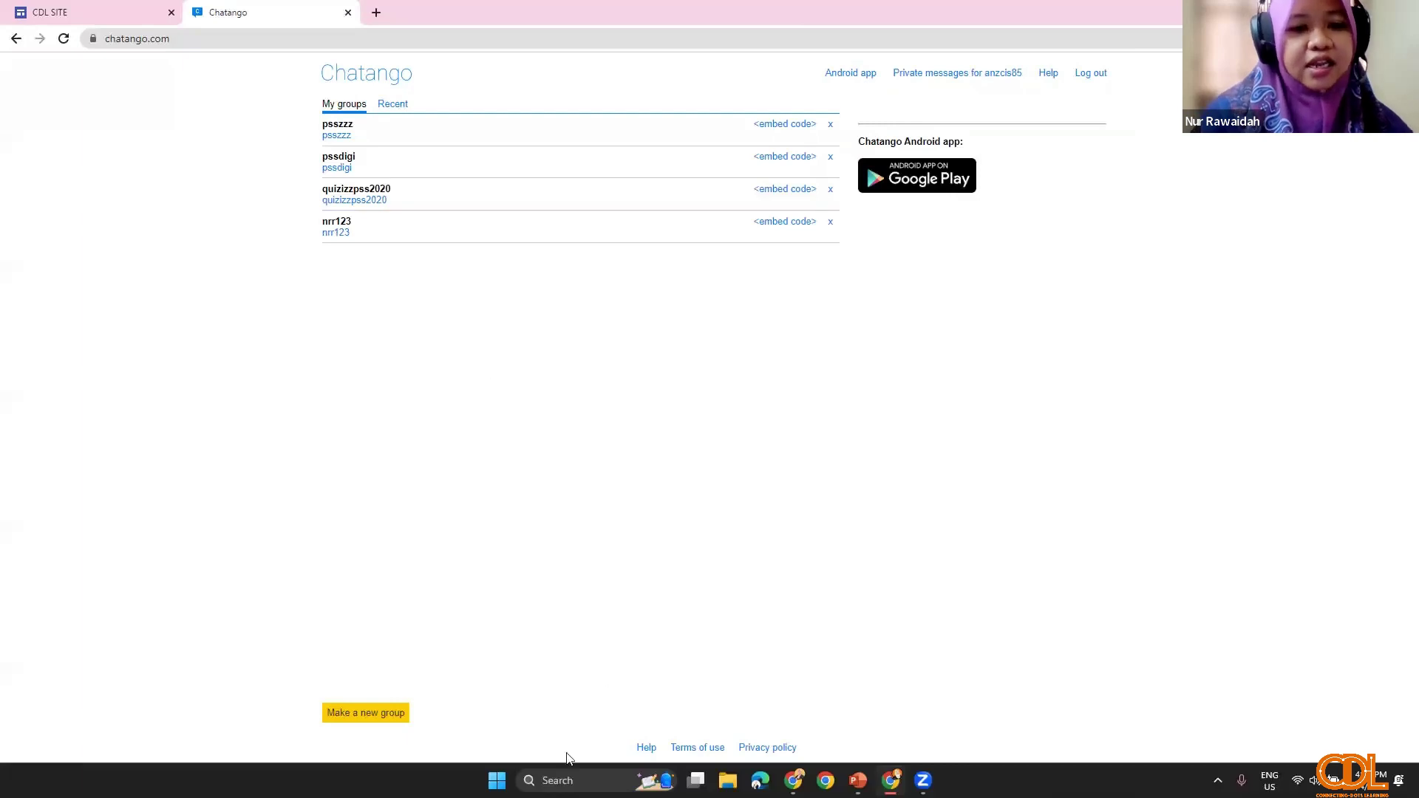
# Step: Choose Make a new group on Chatango's My groups page
pyautogui.click(372, 720)
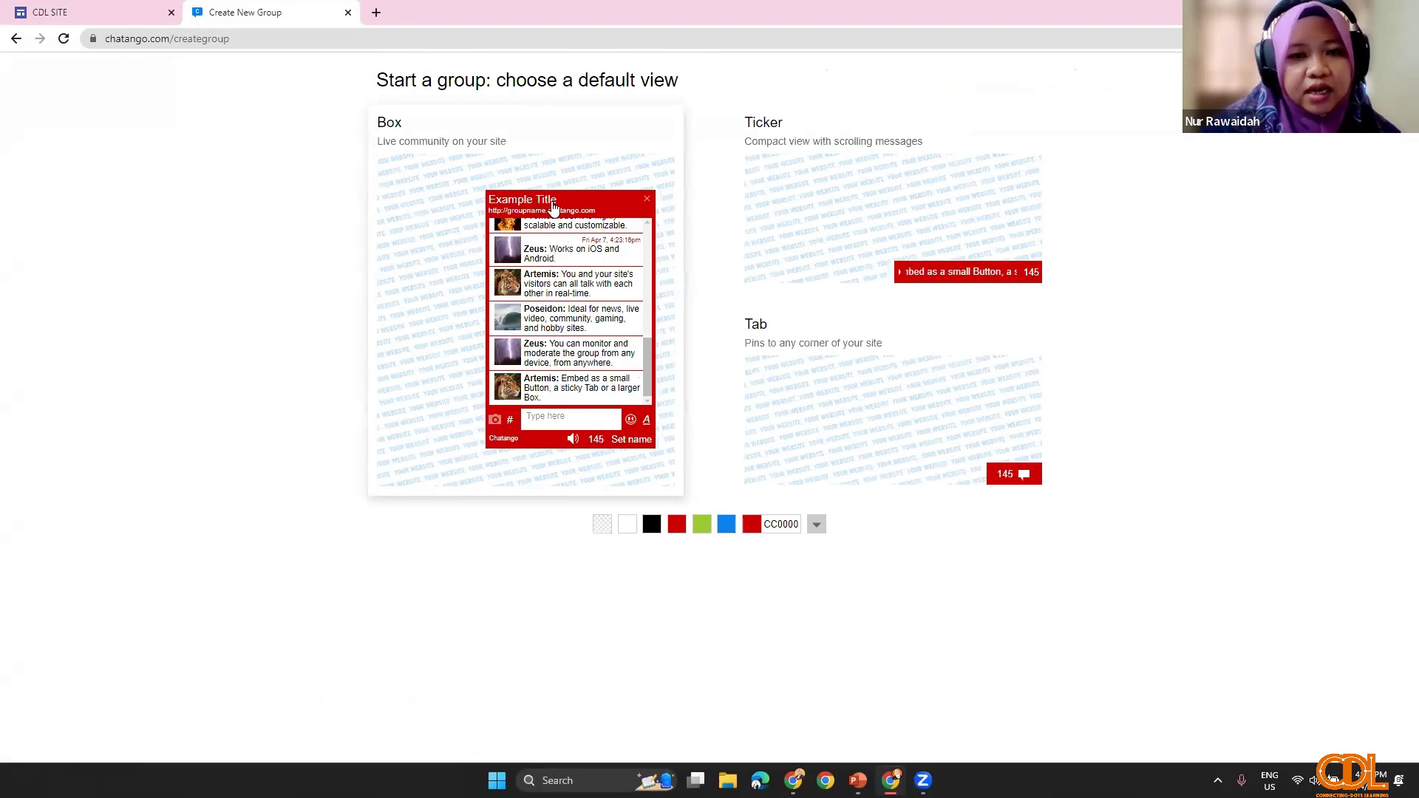
# Step: Set up a red CC0000 Box group, width 300, named BORAK-BORAKCDL
pyautogui.click(553, 207)
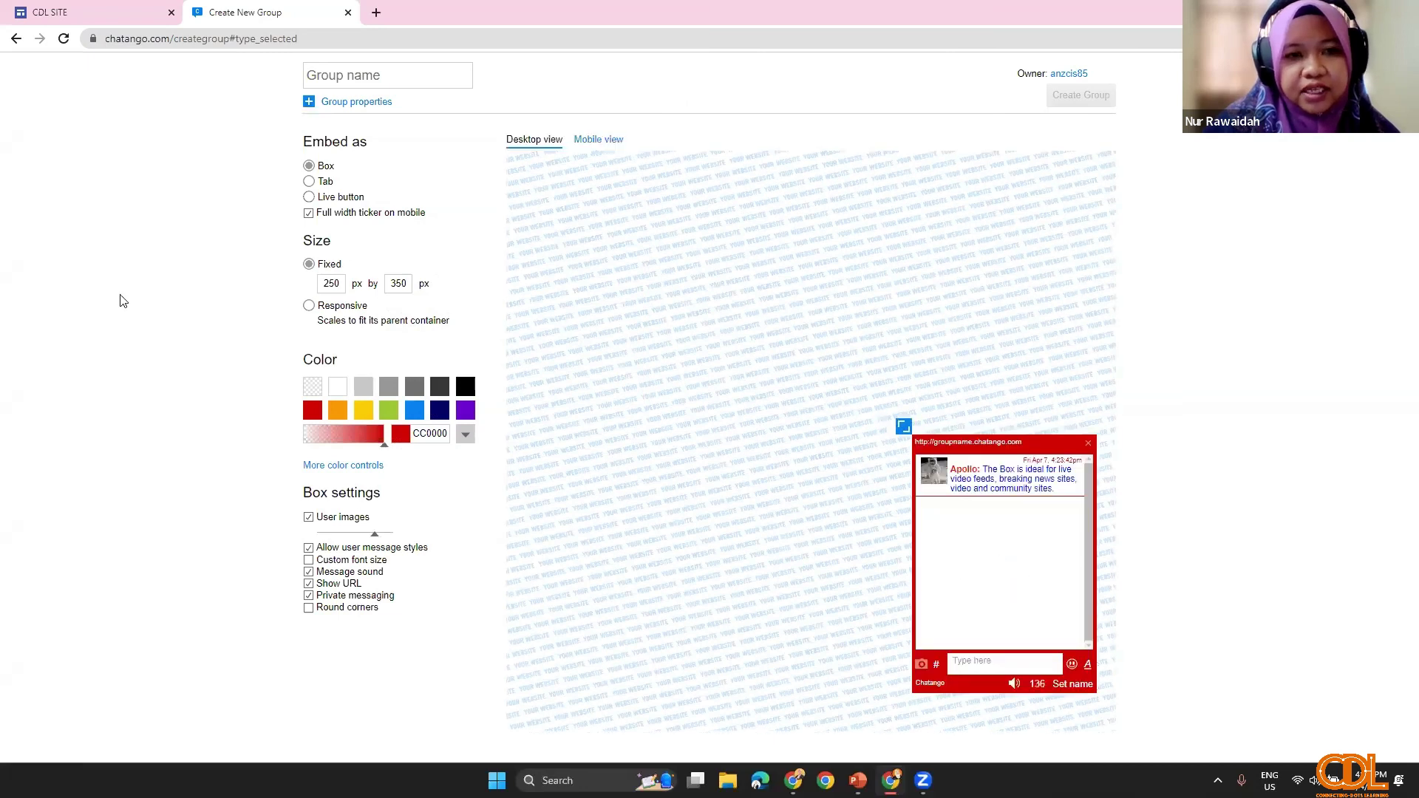
pyautogui.click(337, 411)
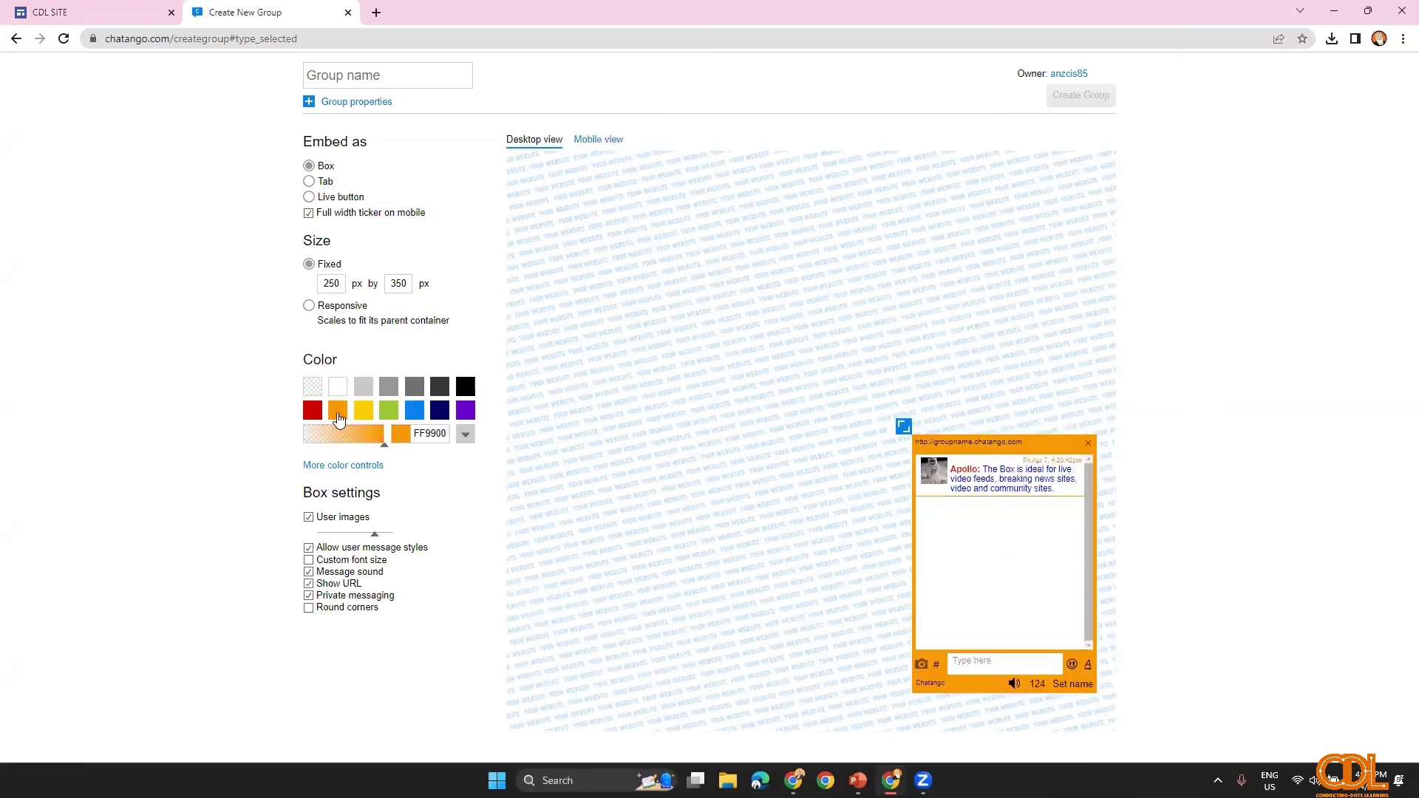
pyautogui.click(359, 416)
pyautogui.click(312, 411)
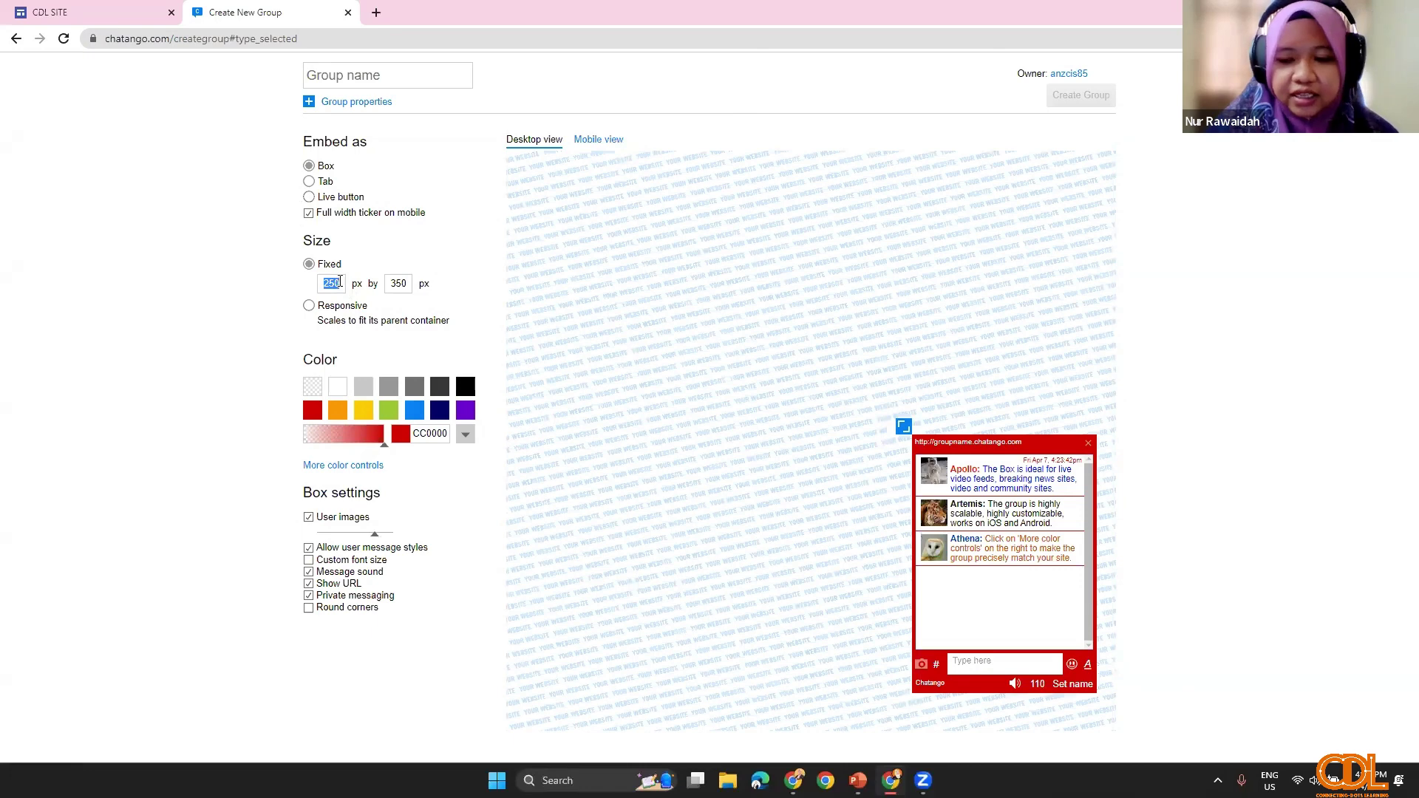
pyautogui.write('300')
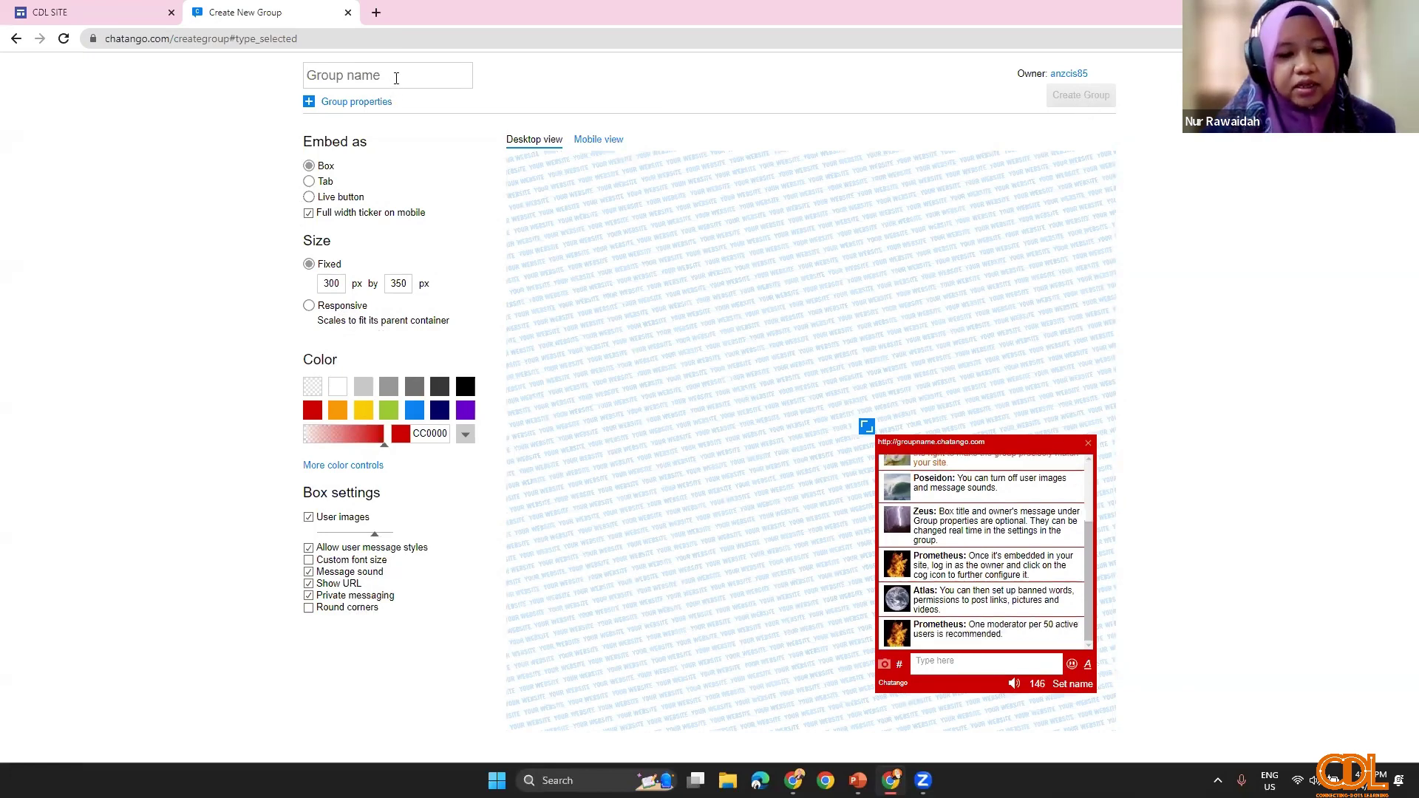
pyautogui.write('BORAK-')
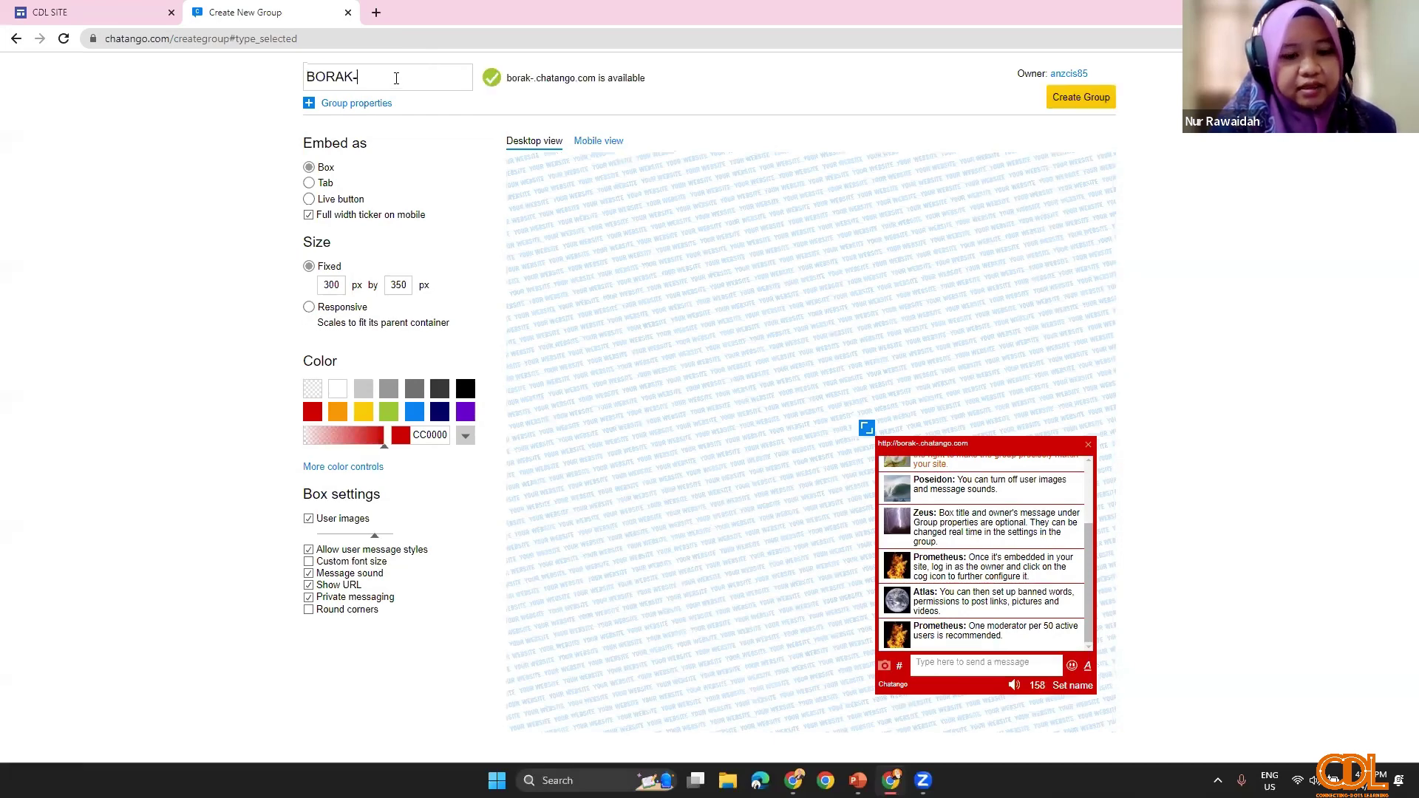
pyautogui.write('BORAKCDL')
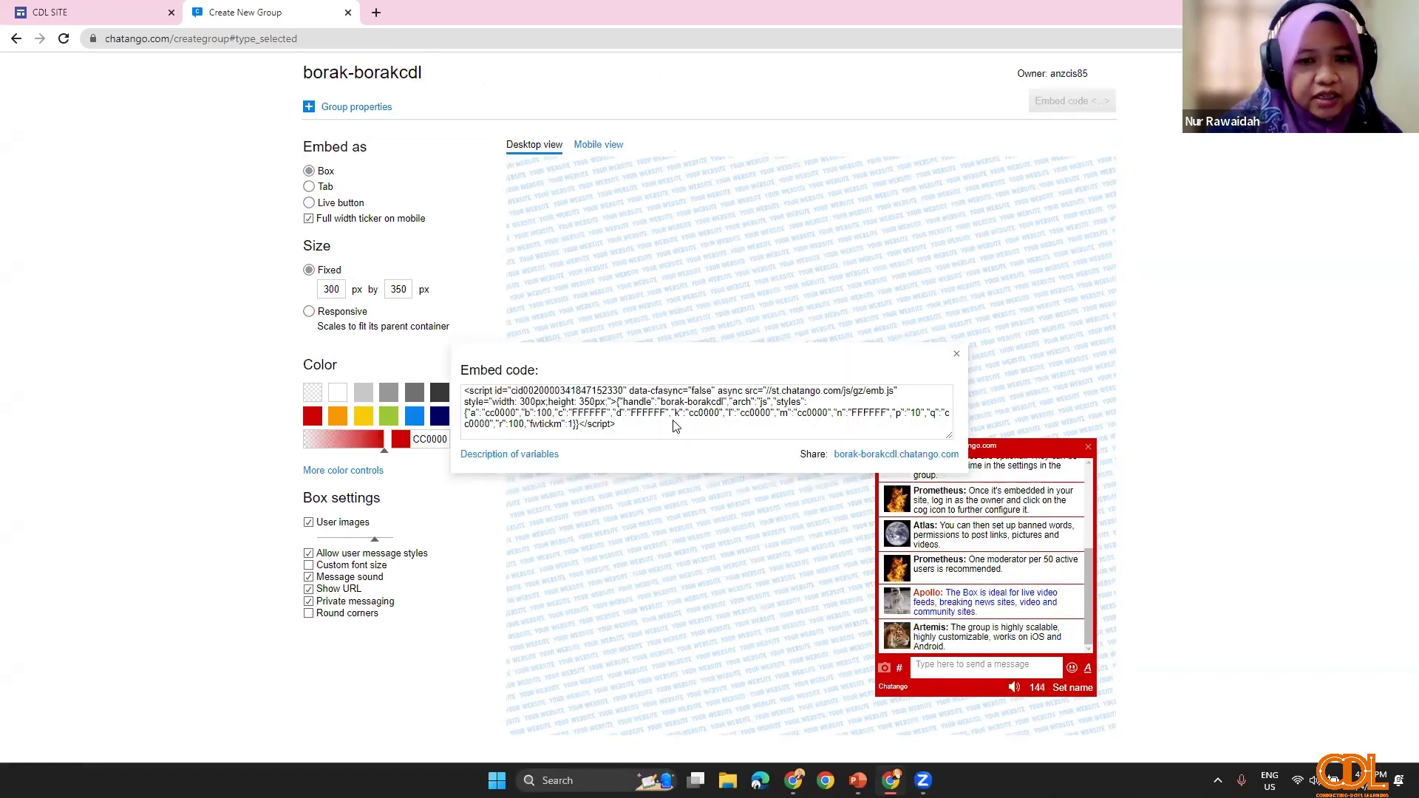
# Step: Copy the new group's embed code and go back to the CDL SITE editor
pyautogui.click(594, 422)
pyautogui.rightClick(588, 423)
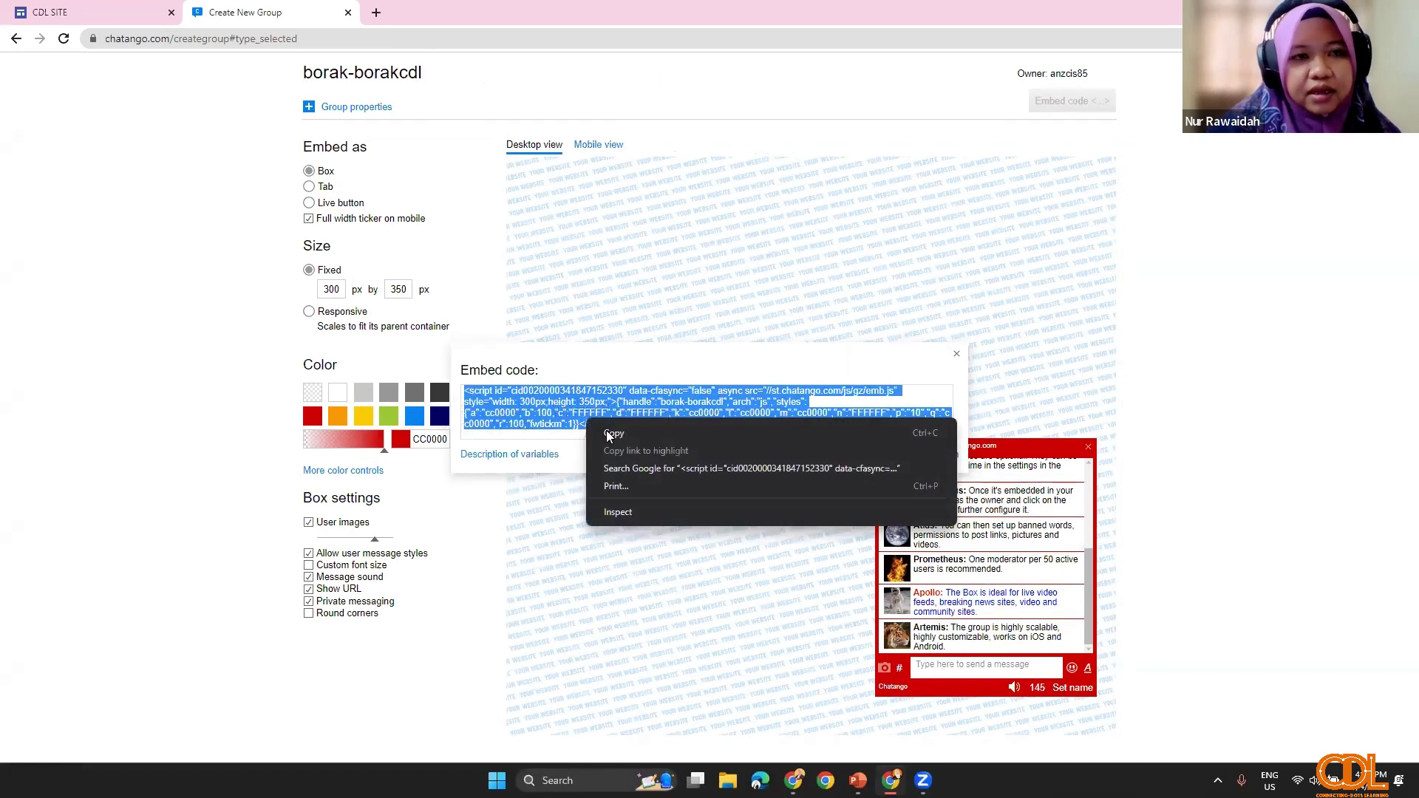
pyautogui.hotkey('ctrl', 'c')
pyautogui.click(49, 11)
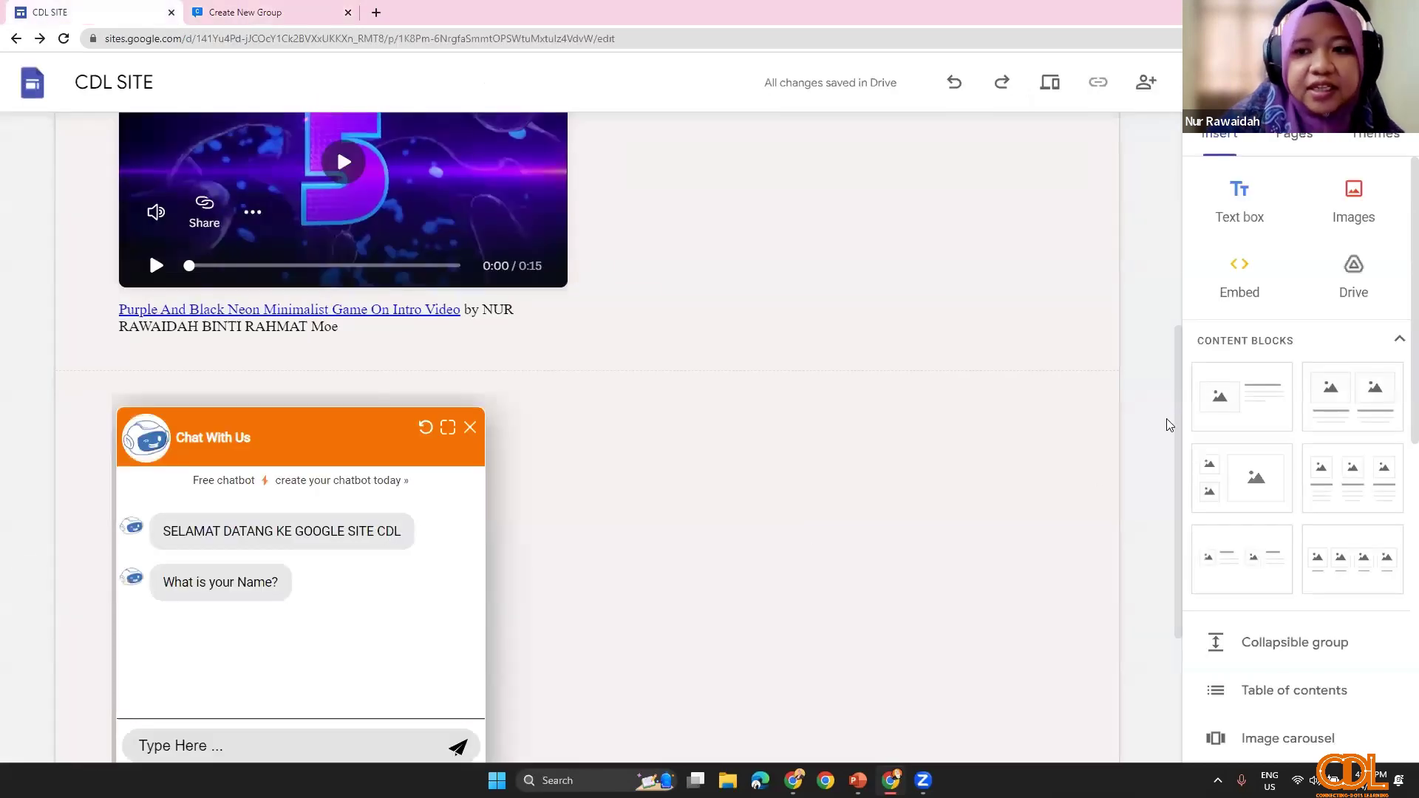
# Step: Embed the borak-borakcdl Chatango chat box from pasted embed code and shrink its frame to fit
pyautogui.click(1239, 268)
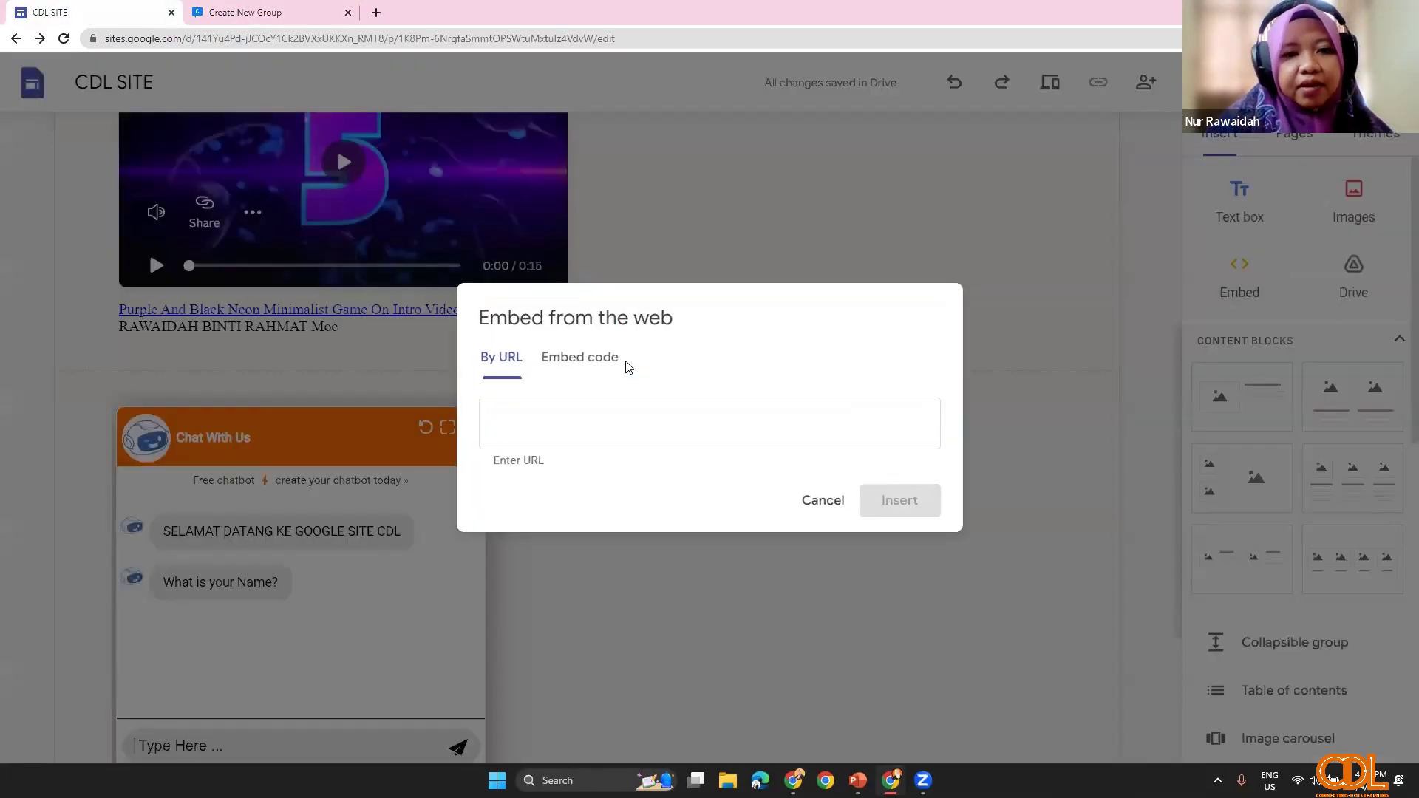
pyautogui.click(600, 340)
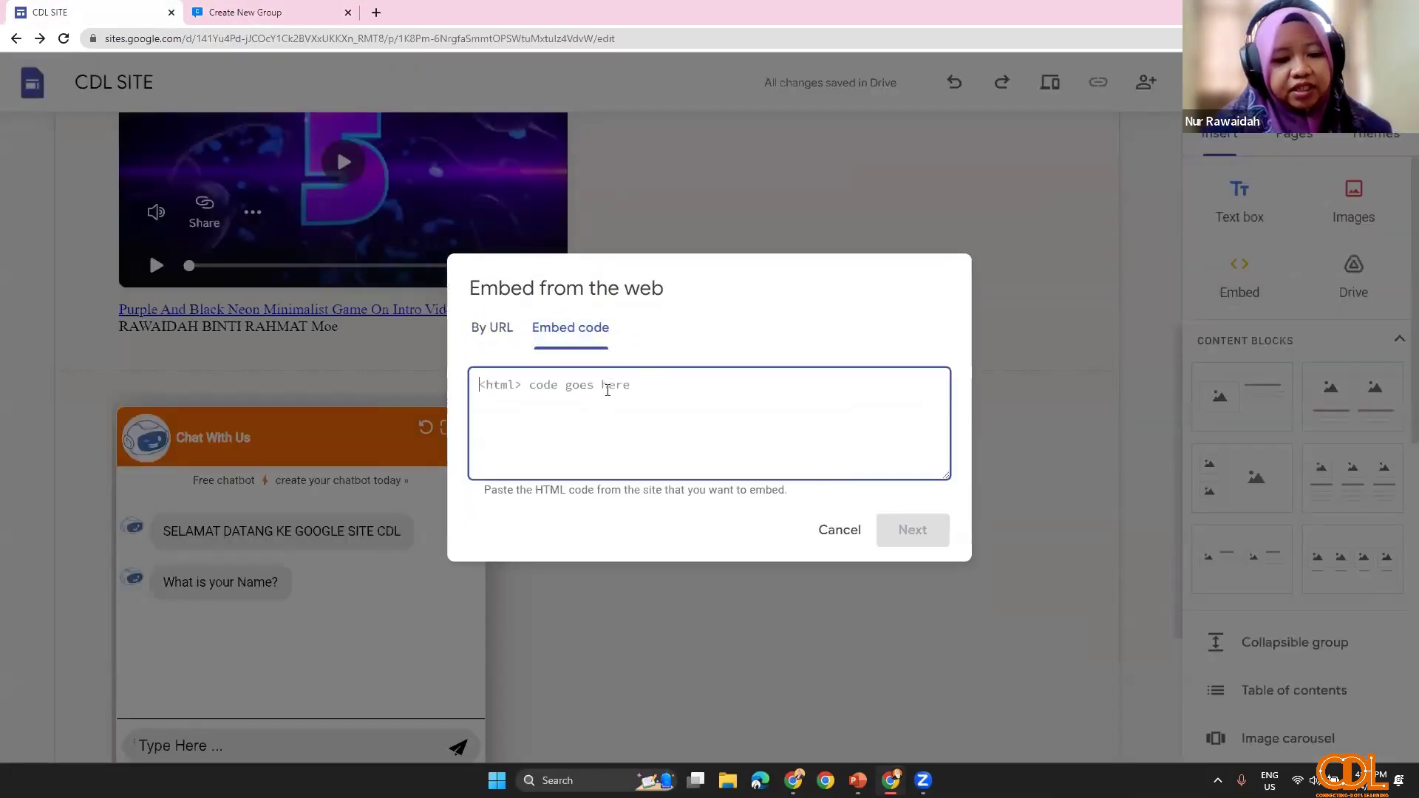
pyautogui.hotkey('ctrl', 'v')
pyautogui.click(925, 537)
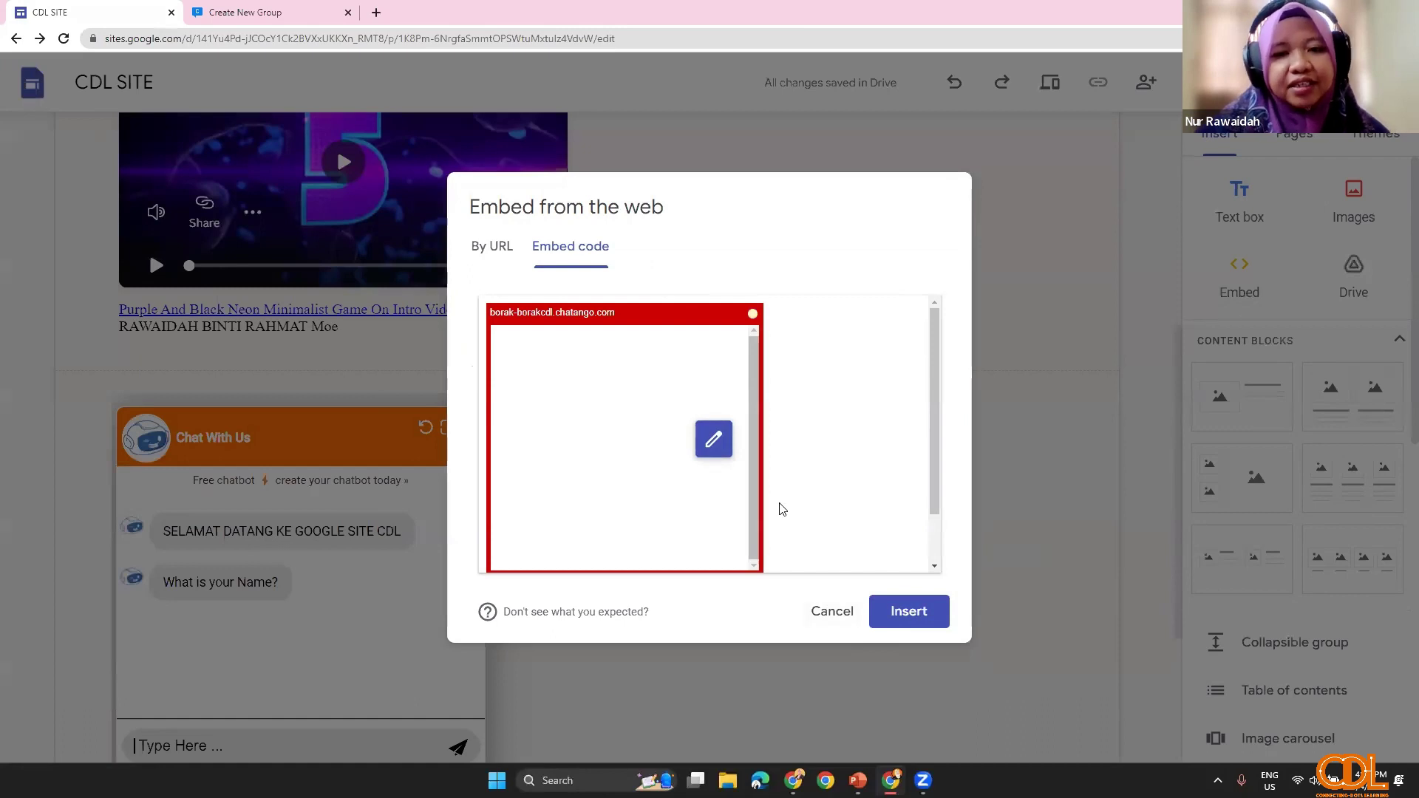
pyautogui.click(908, 613)
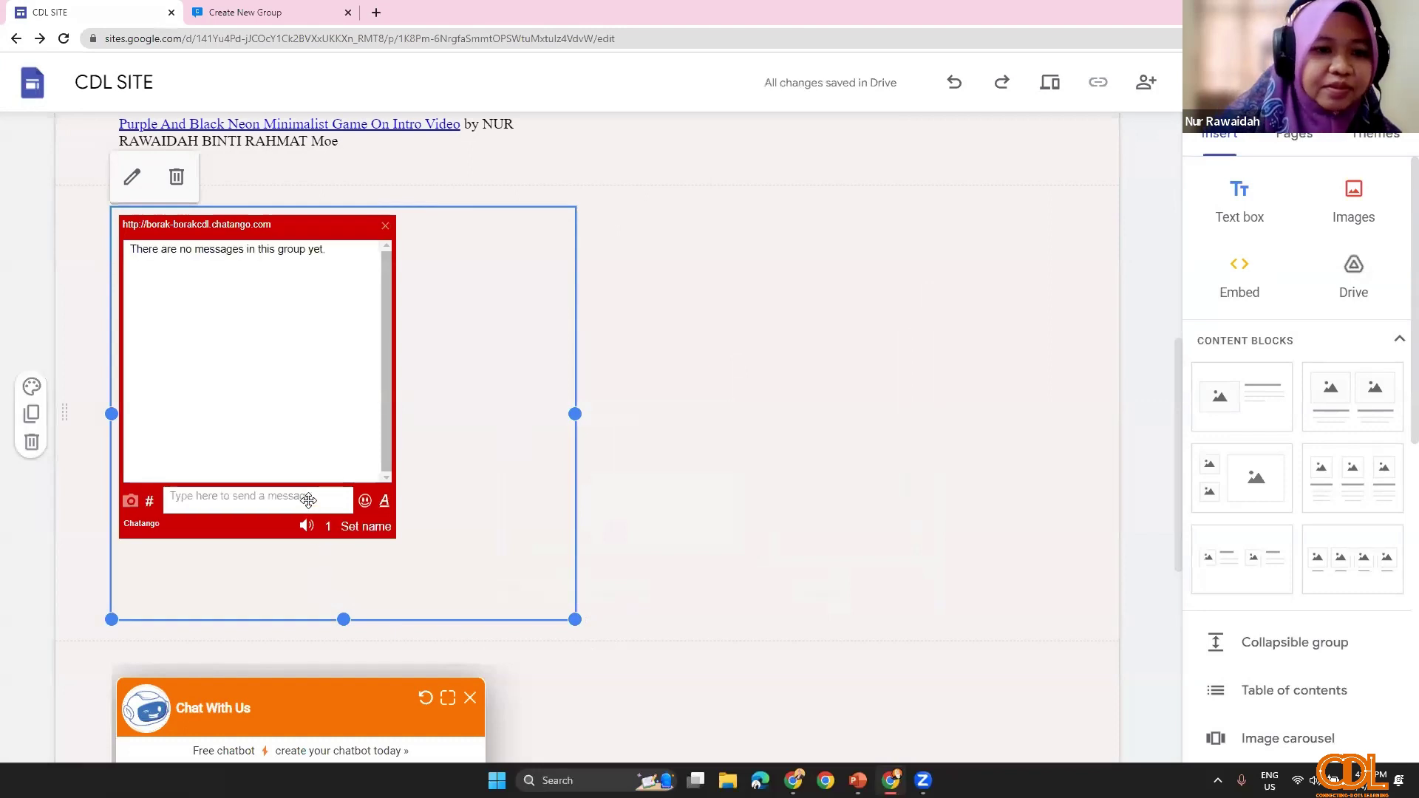
pyautogui.moveTo(574, 620); pyautogui.dragTo(439, 543)
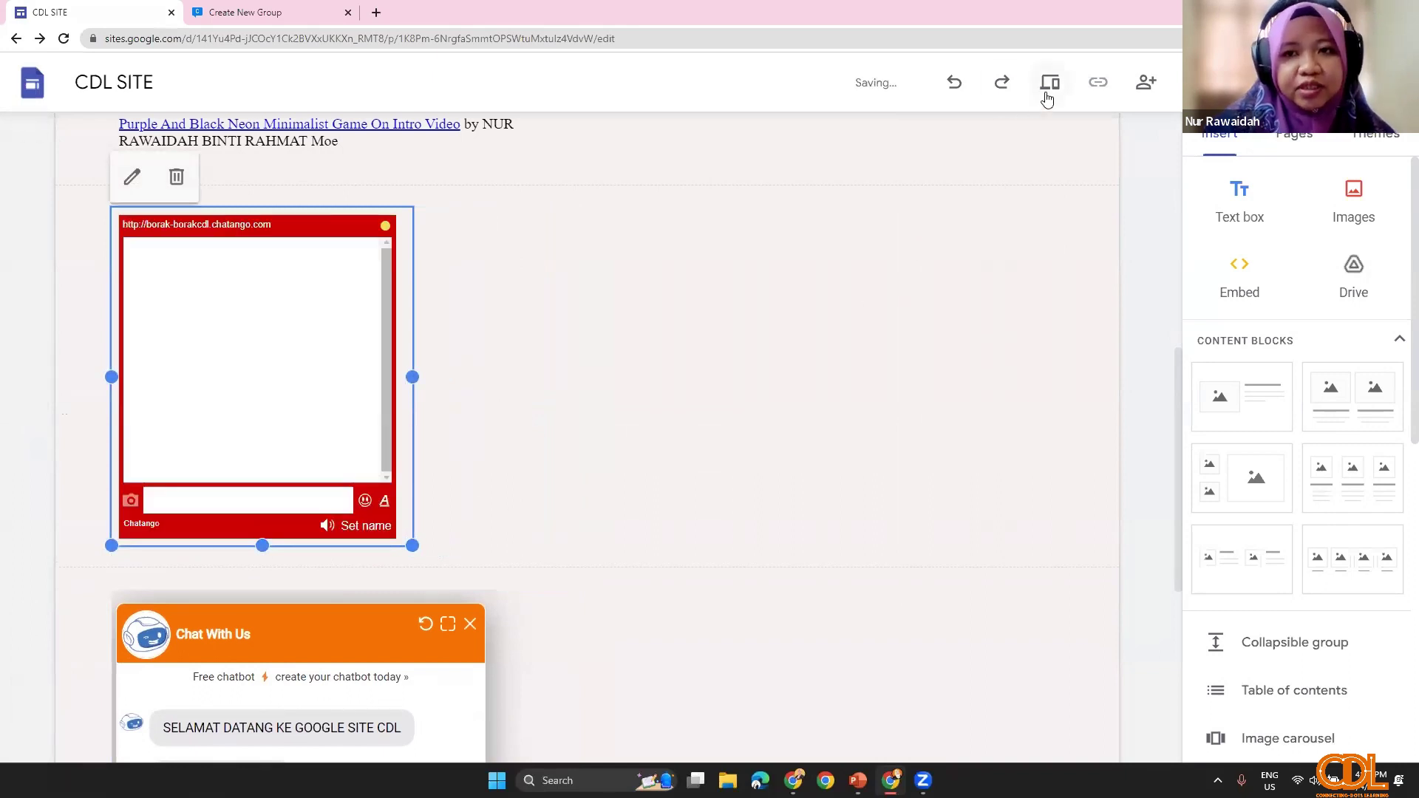
pyautogui.click(1049, 82)
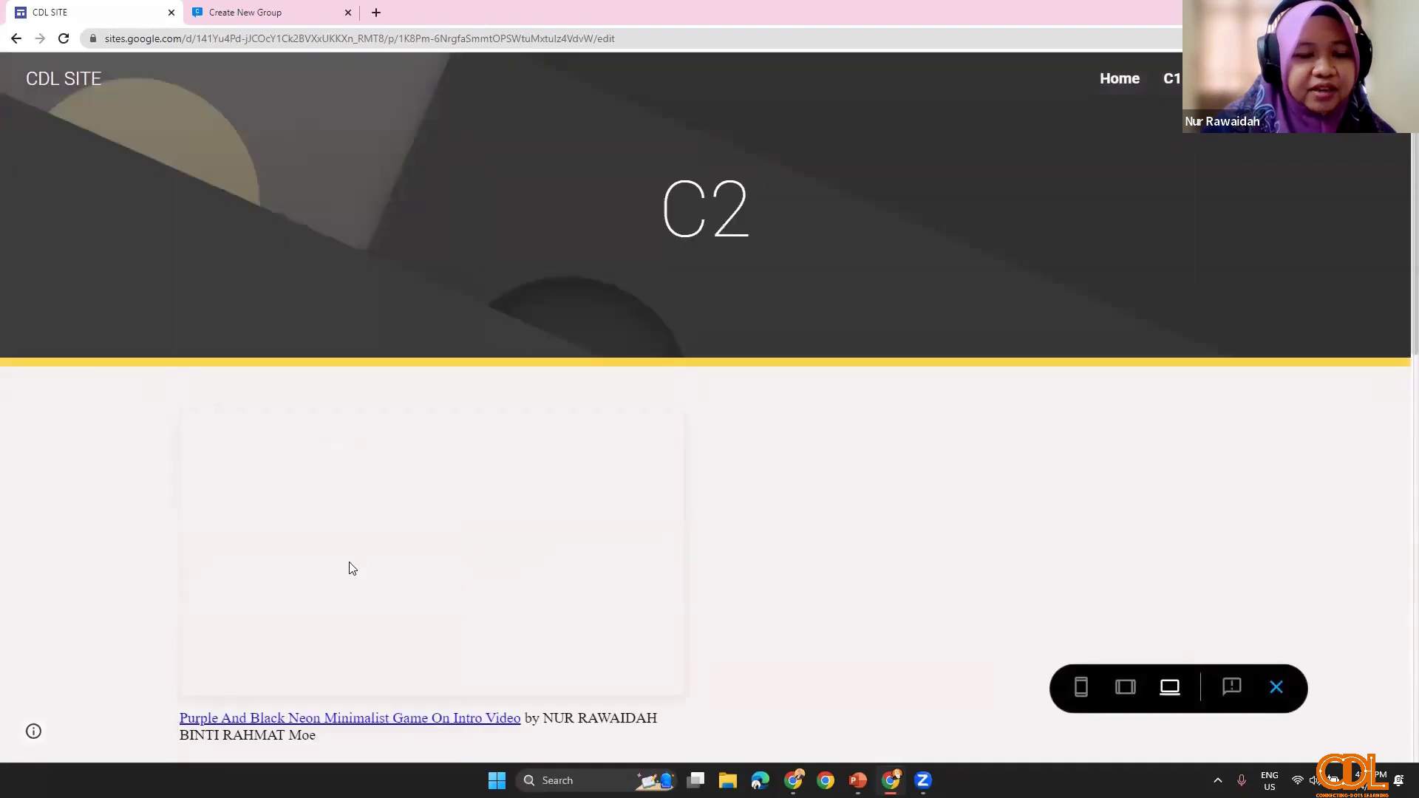
pyautogui.scroll(-3, 386, 431)
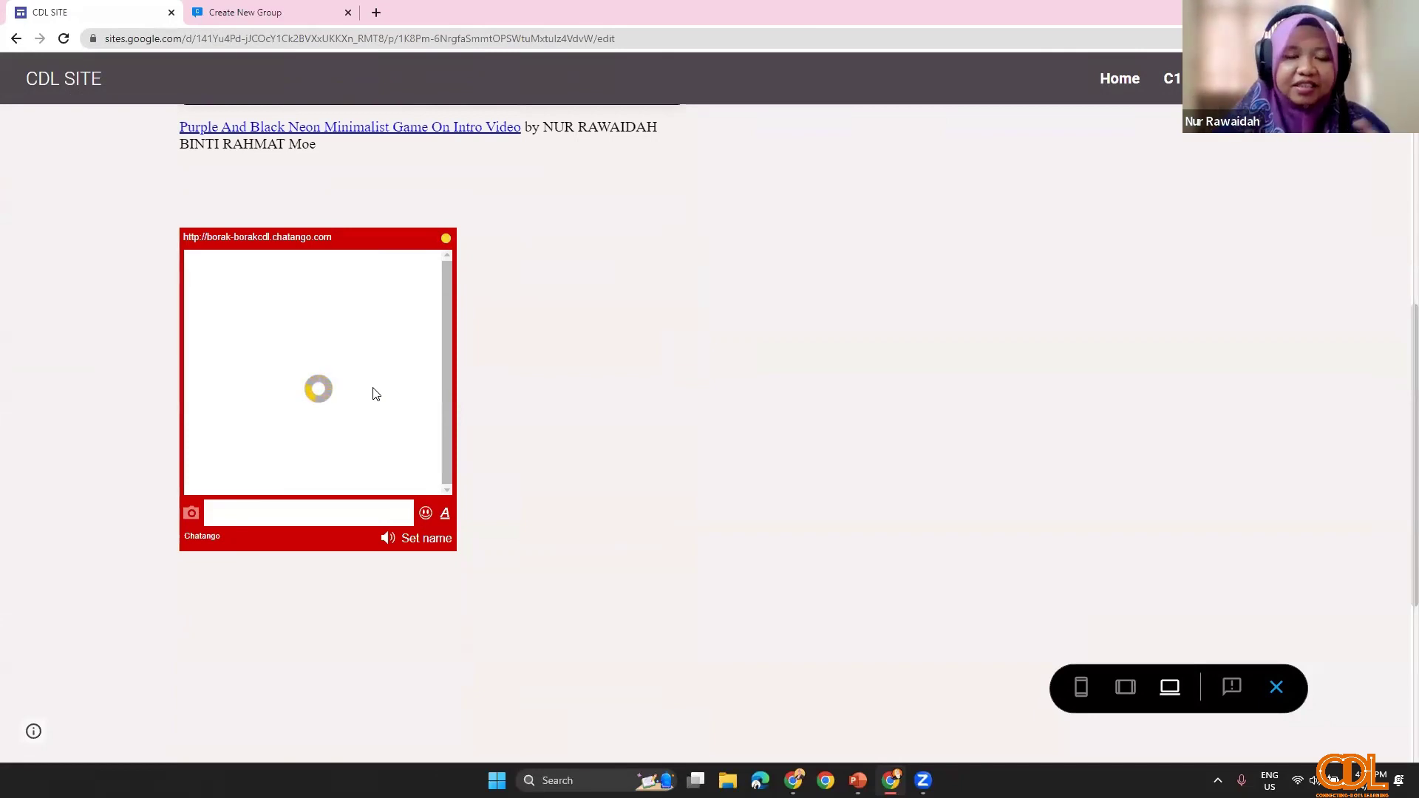
pyautogui.scroll(-5, 296, 706)
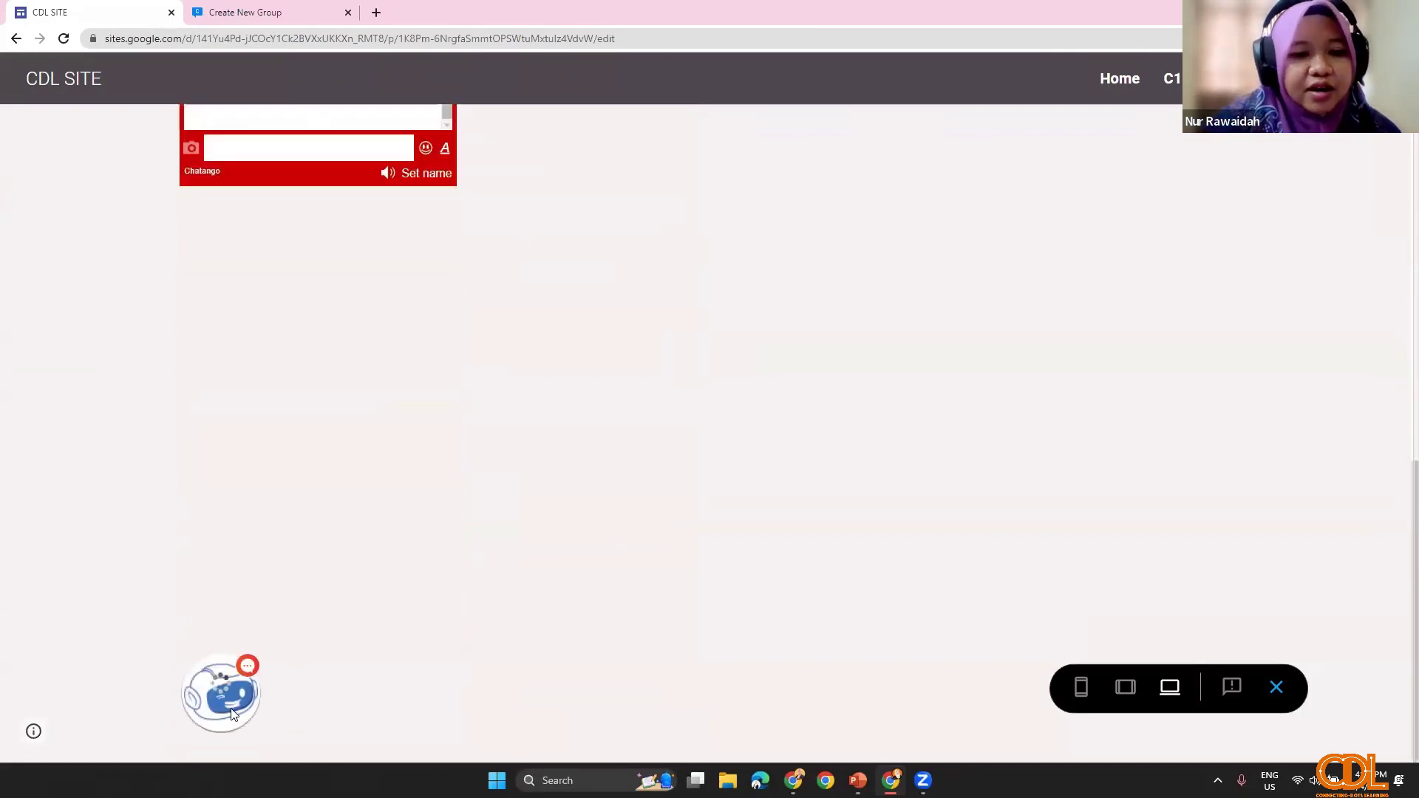
pyautogui.click(230, 709)
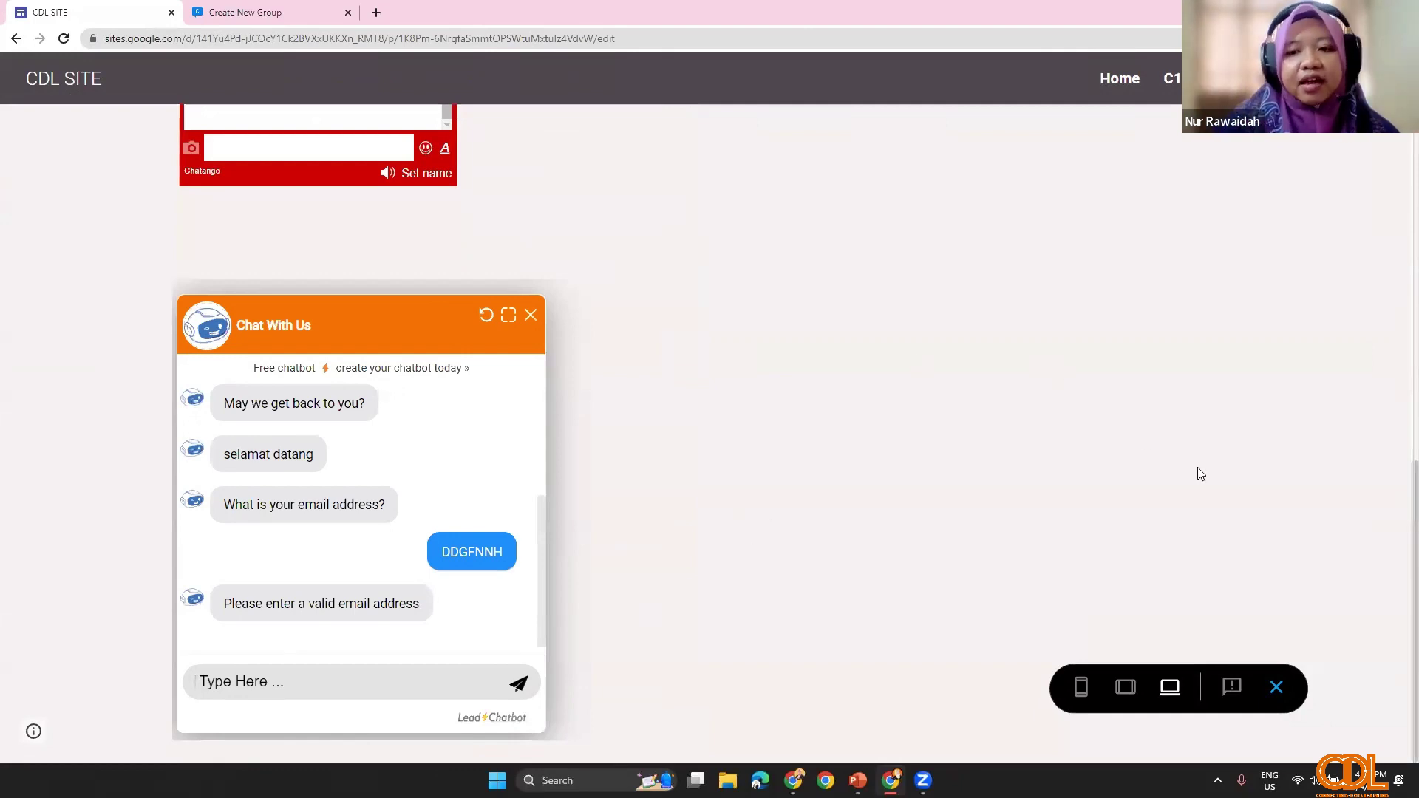
pyautogui.click(1276, 687)
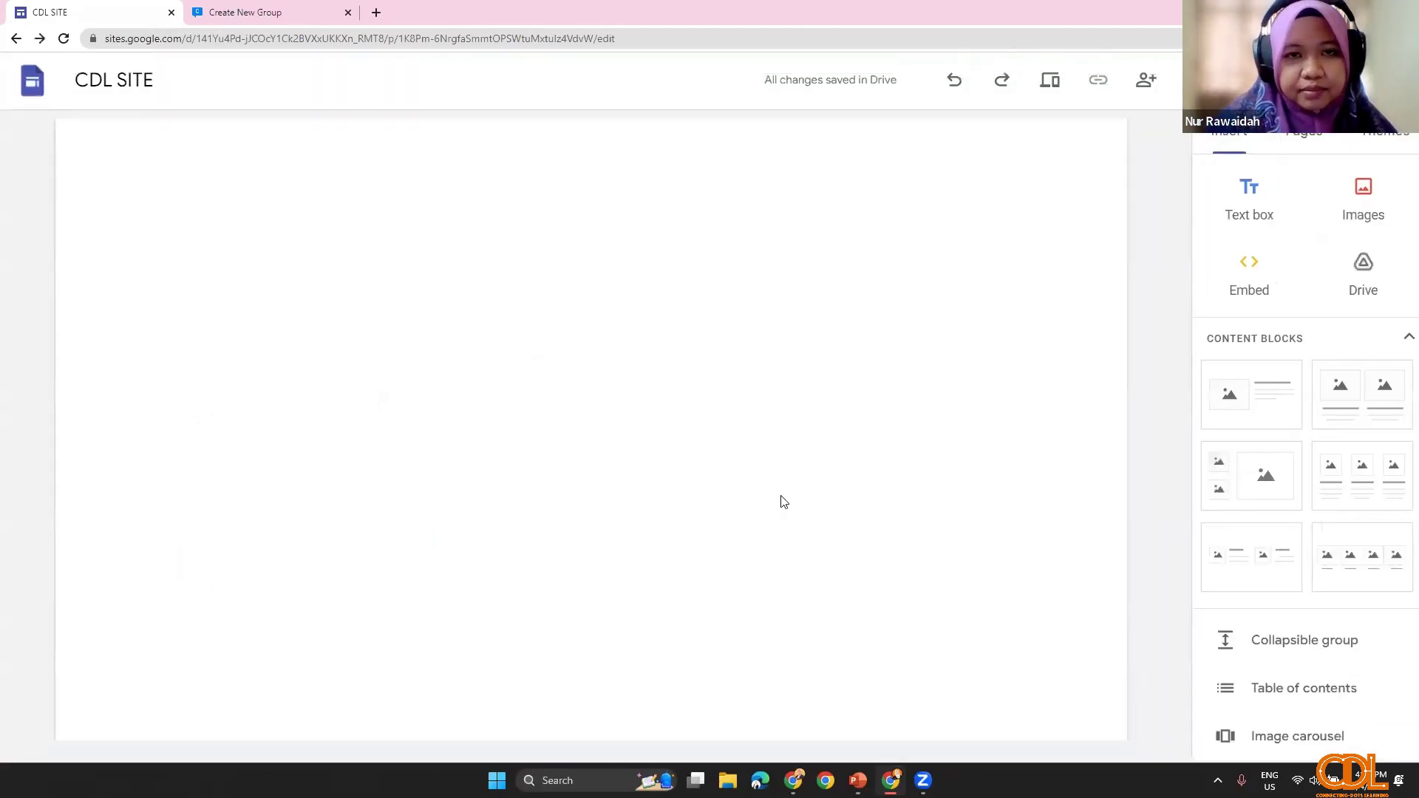
# Step: Advance the PowerPoint slideshow to slide 11, 'LAIN - LAIN', then return to the Chrome editor
pyautogui.scroll(-4, 662, 557)
pyautogui.scroll(3, 687, 555)
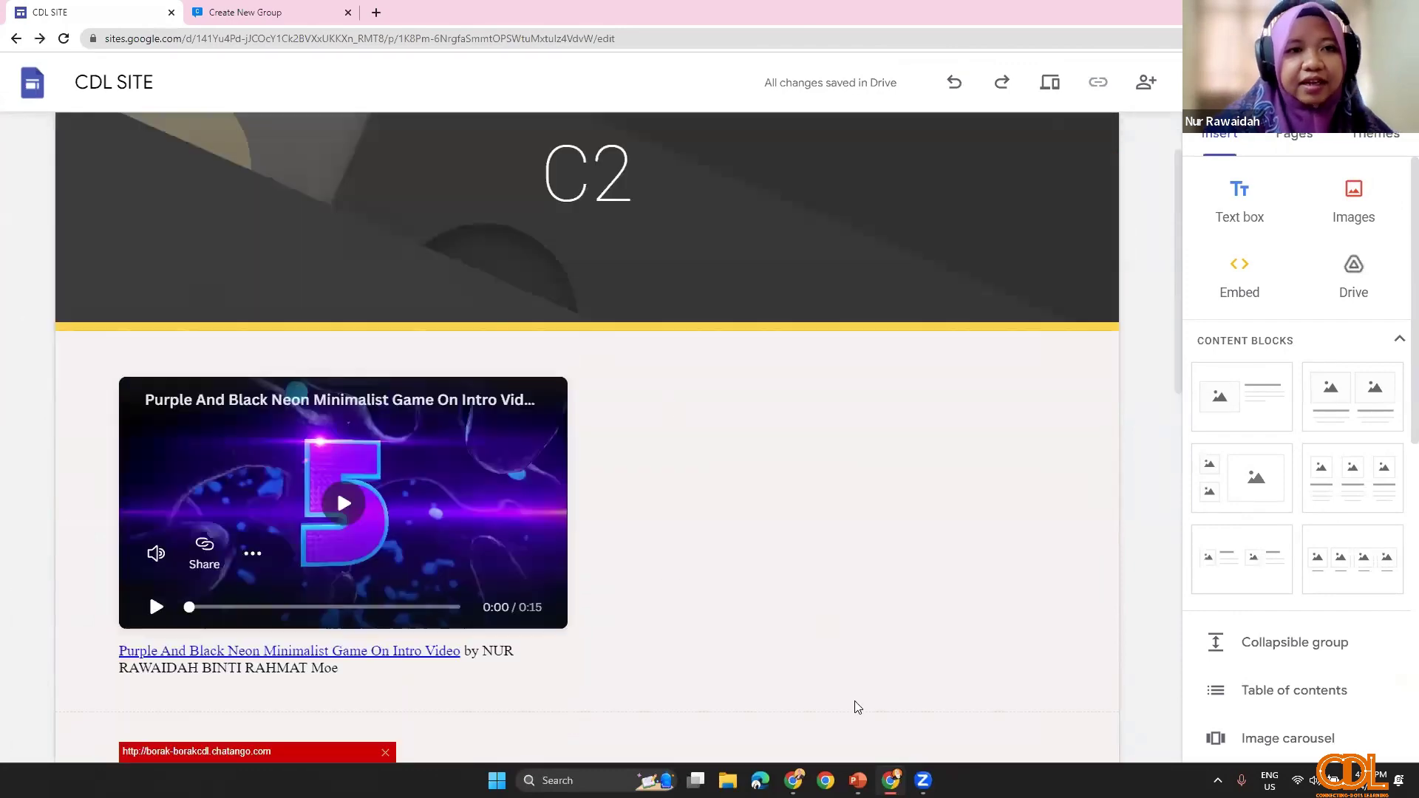
pyautogui.scroll(2, 854, 707)
pyautogui.click(857, 780)
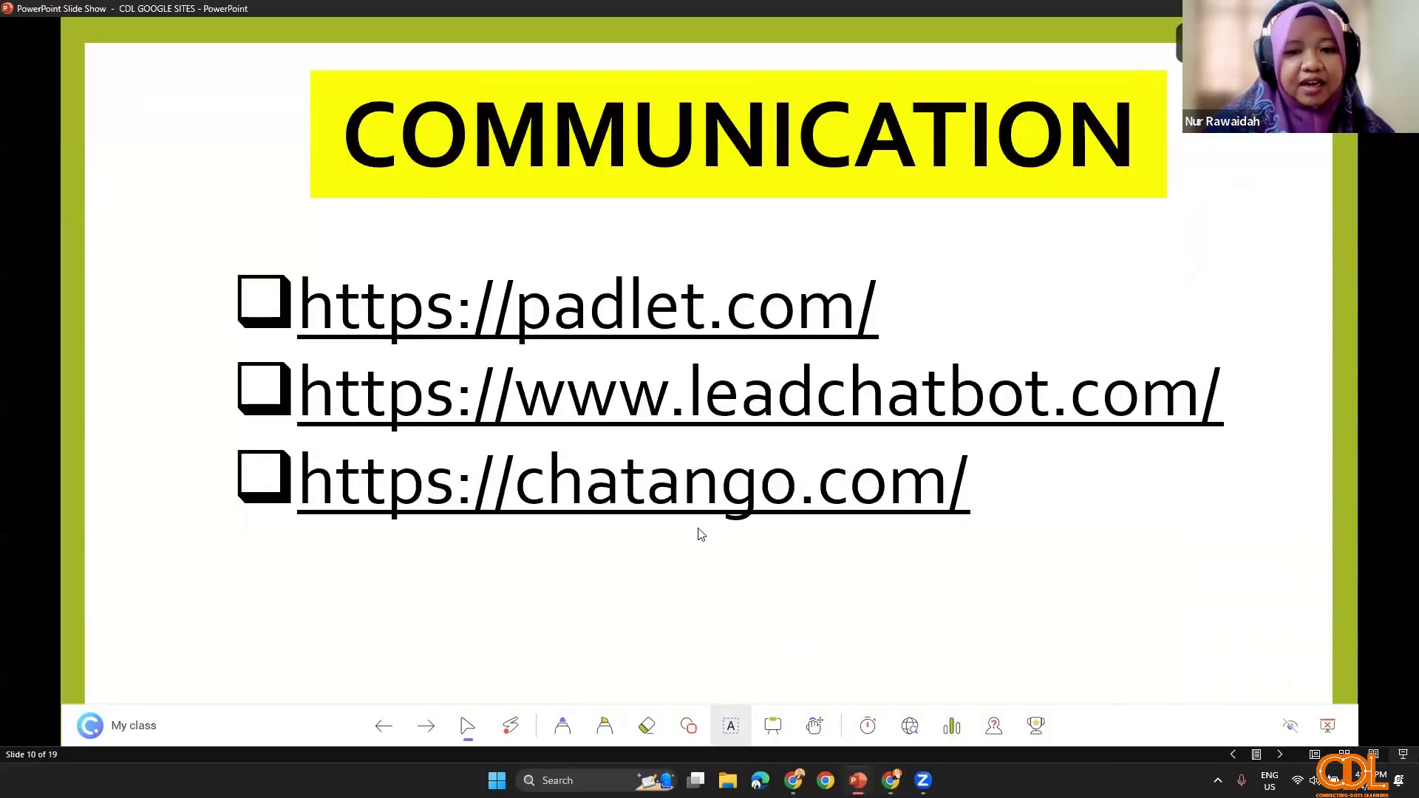
pyautogui.click(1280, 762)
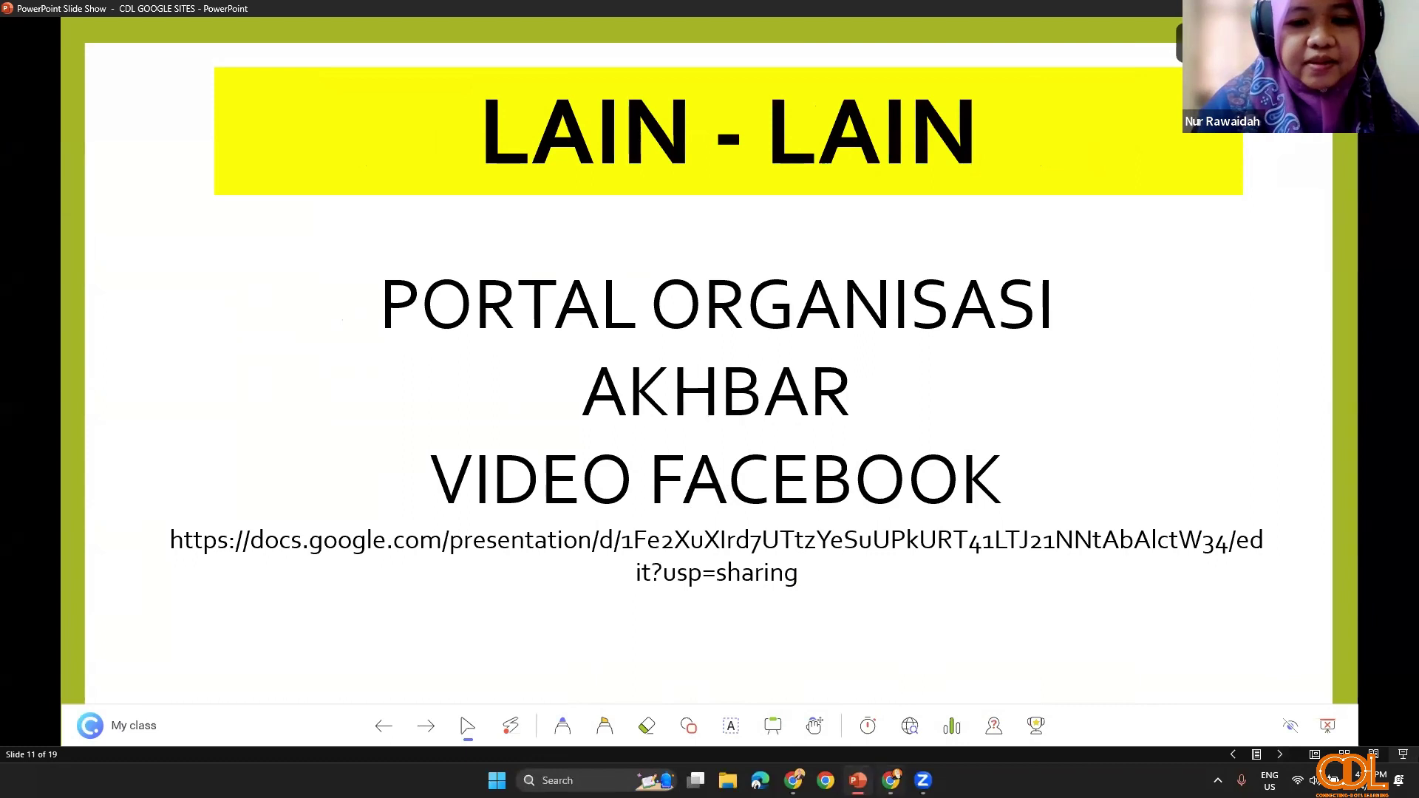
pyautogui.click(890, 780)
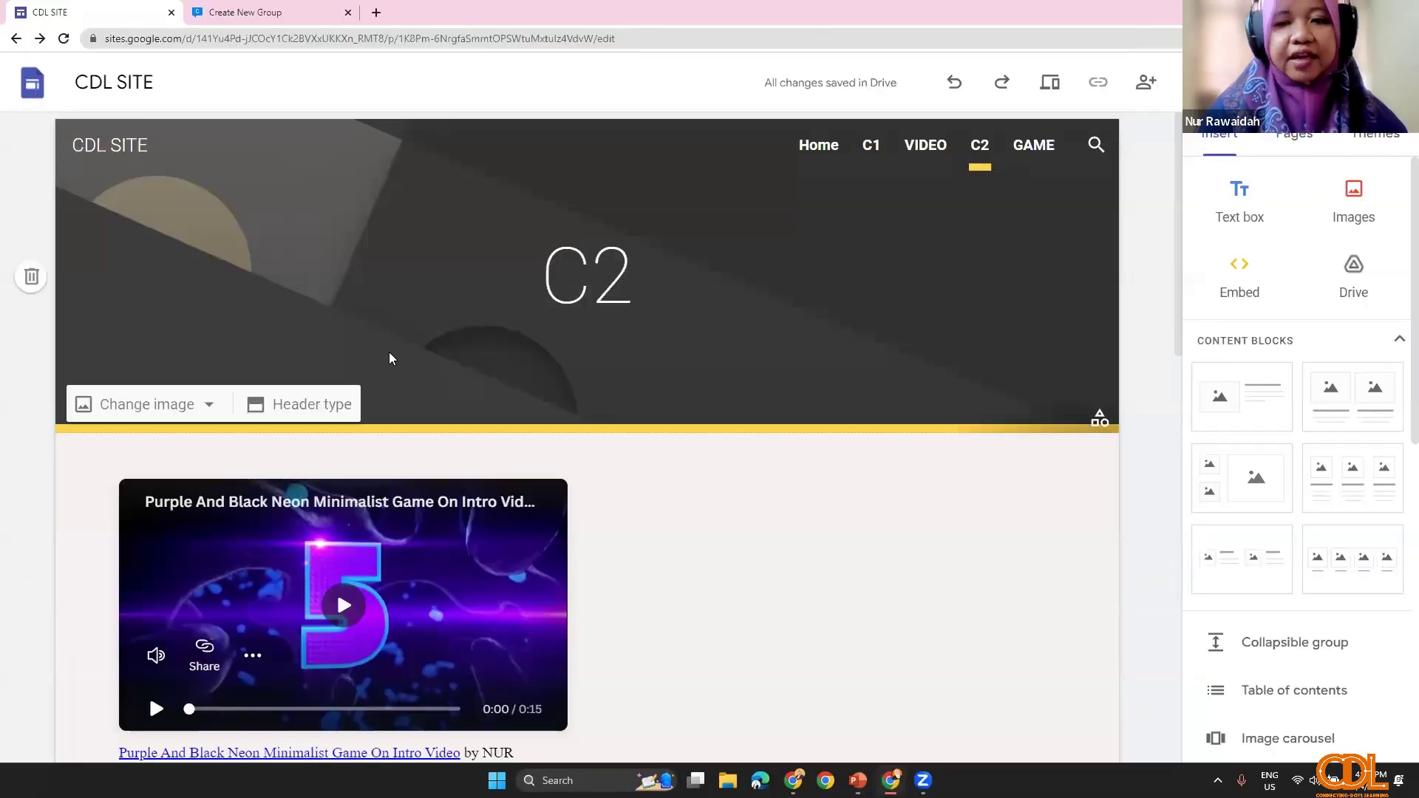
# Step: Start a new Full page embed page from the site's Pages panel
pyautogui.click(1293, 135)
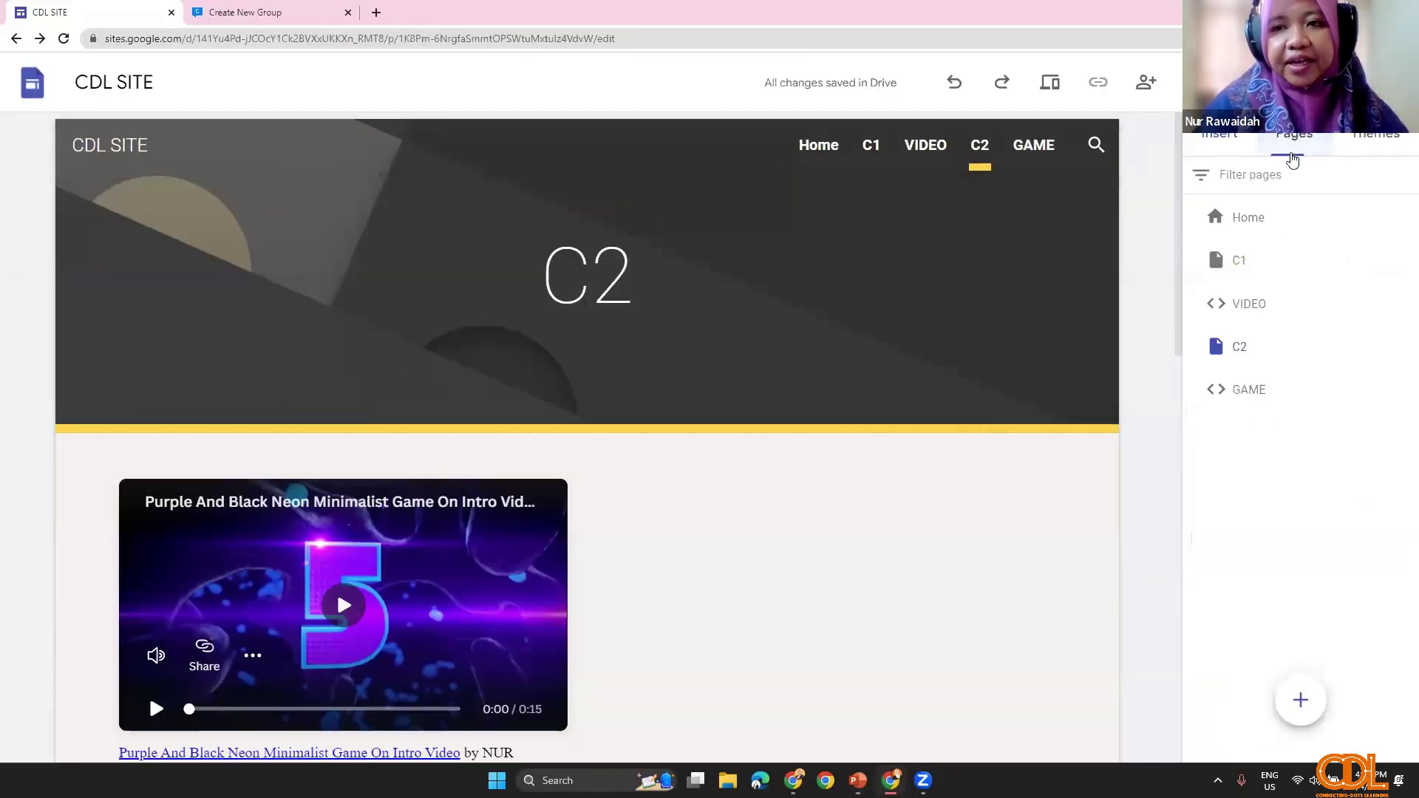
pyautogui.moveTo(1299, 702)
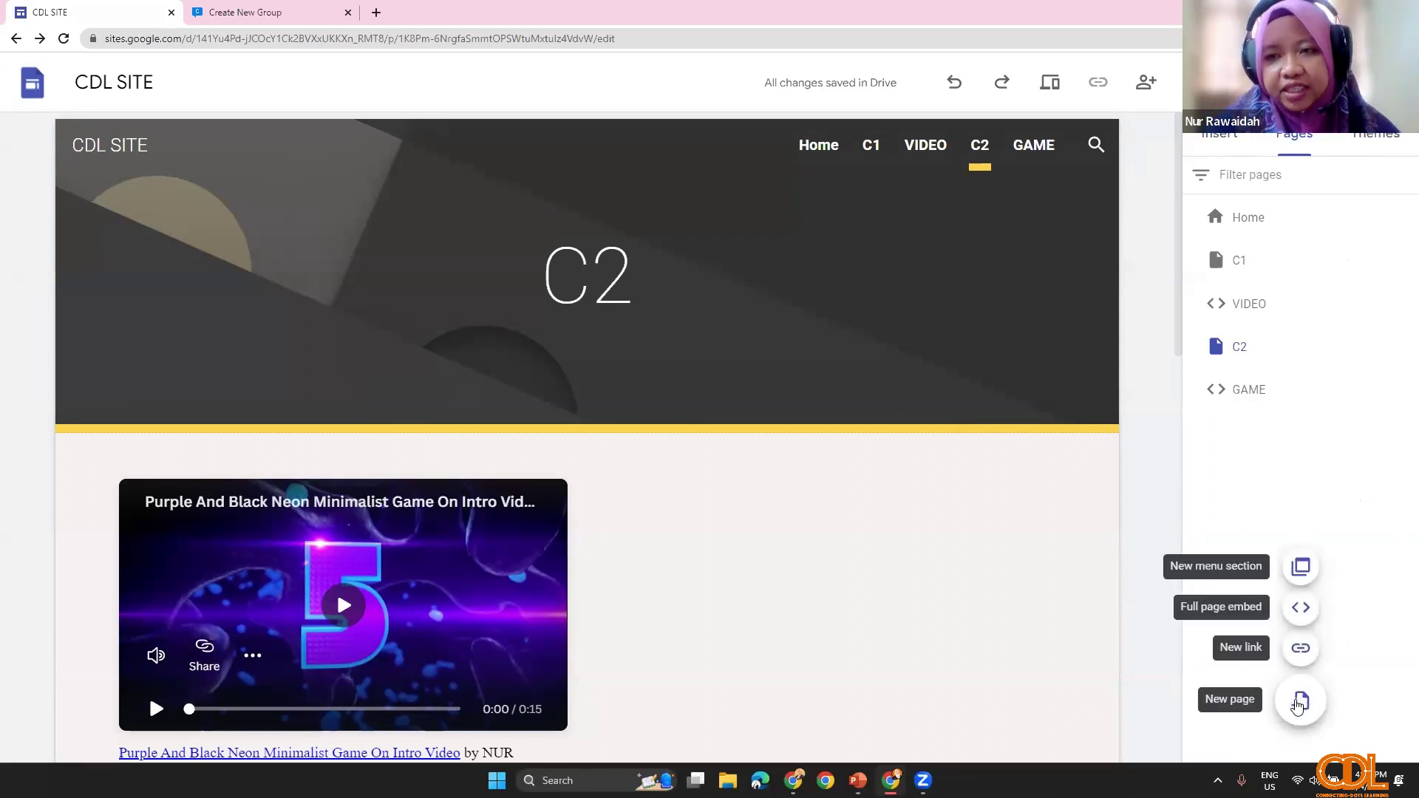
pyautogui.click(1219, 136)
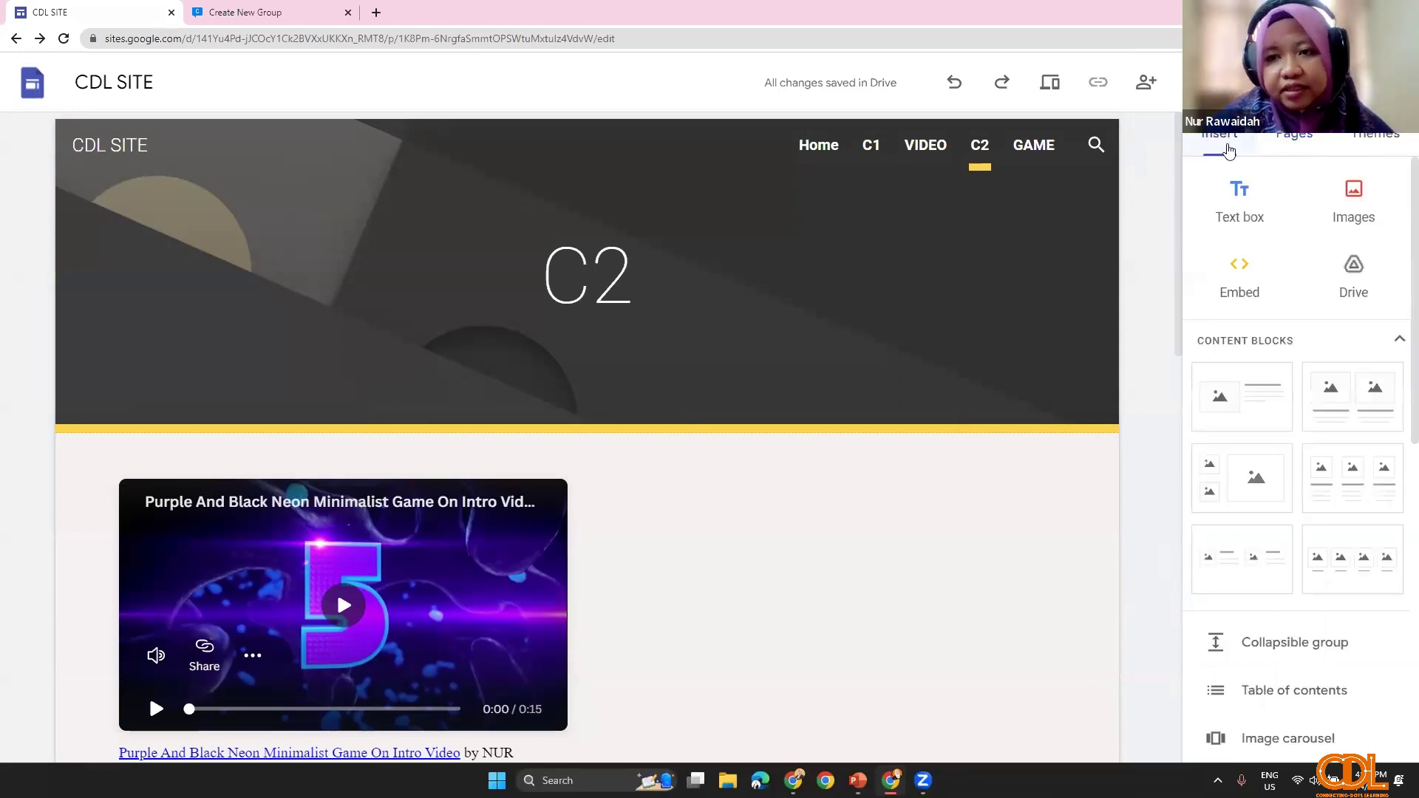
pyautogui.click(1290, 148)
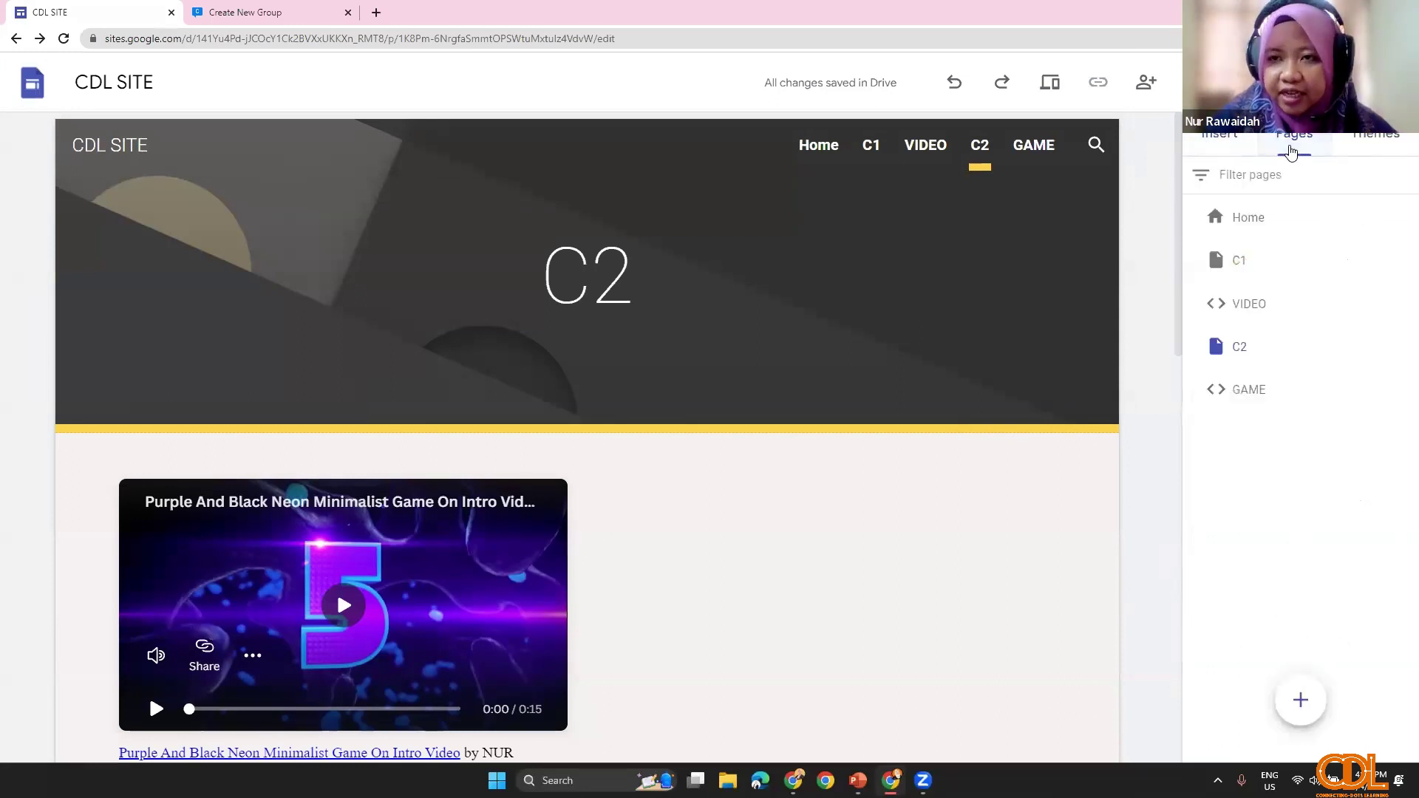
pyautogui.moveTo(1300, 708)
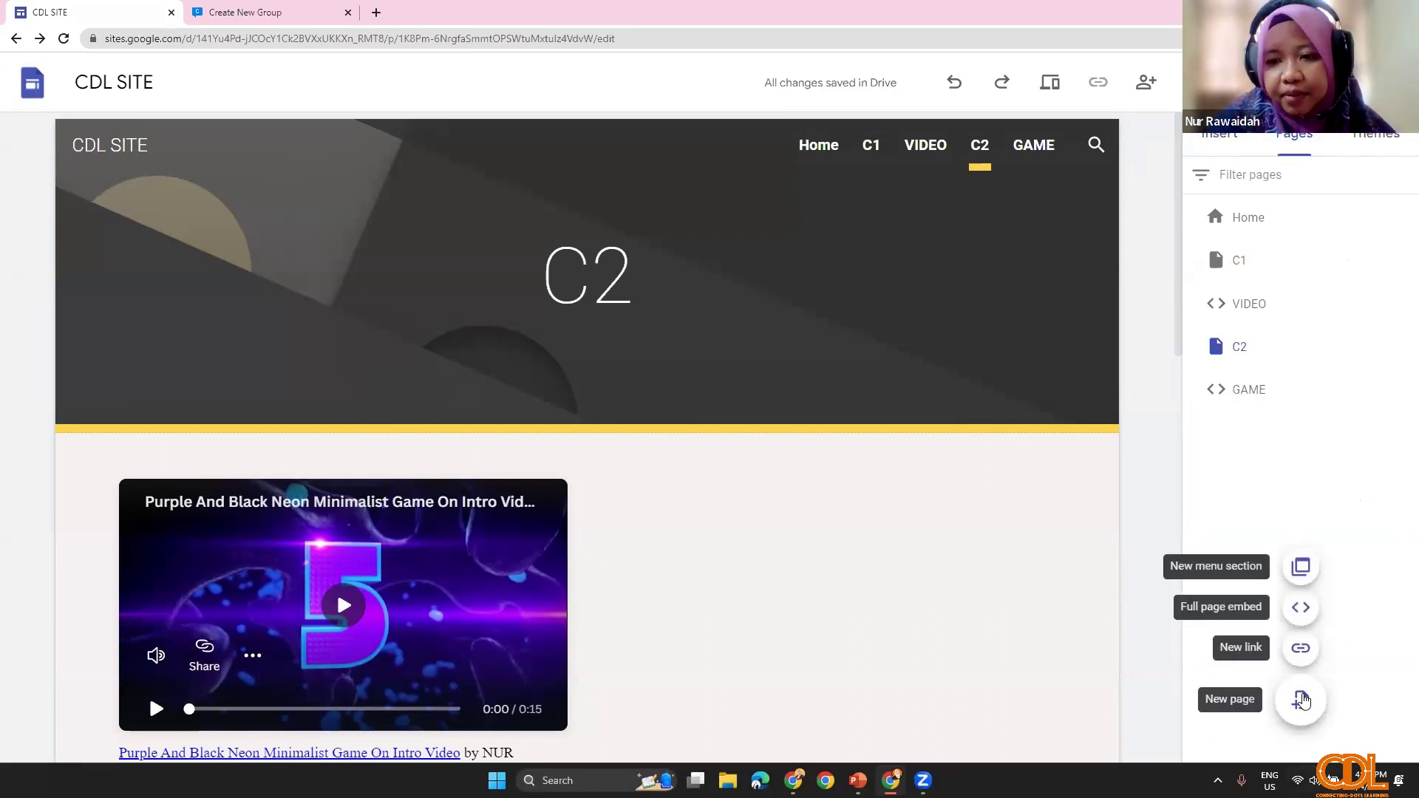
pyautogui.click(1309, 625)
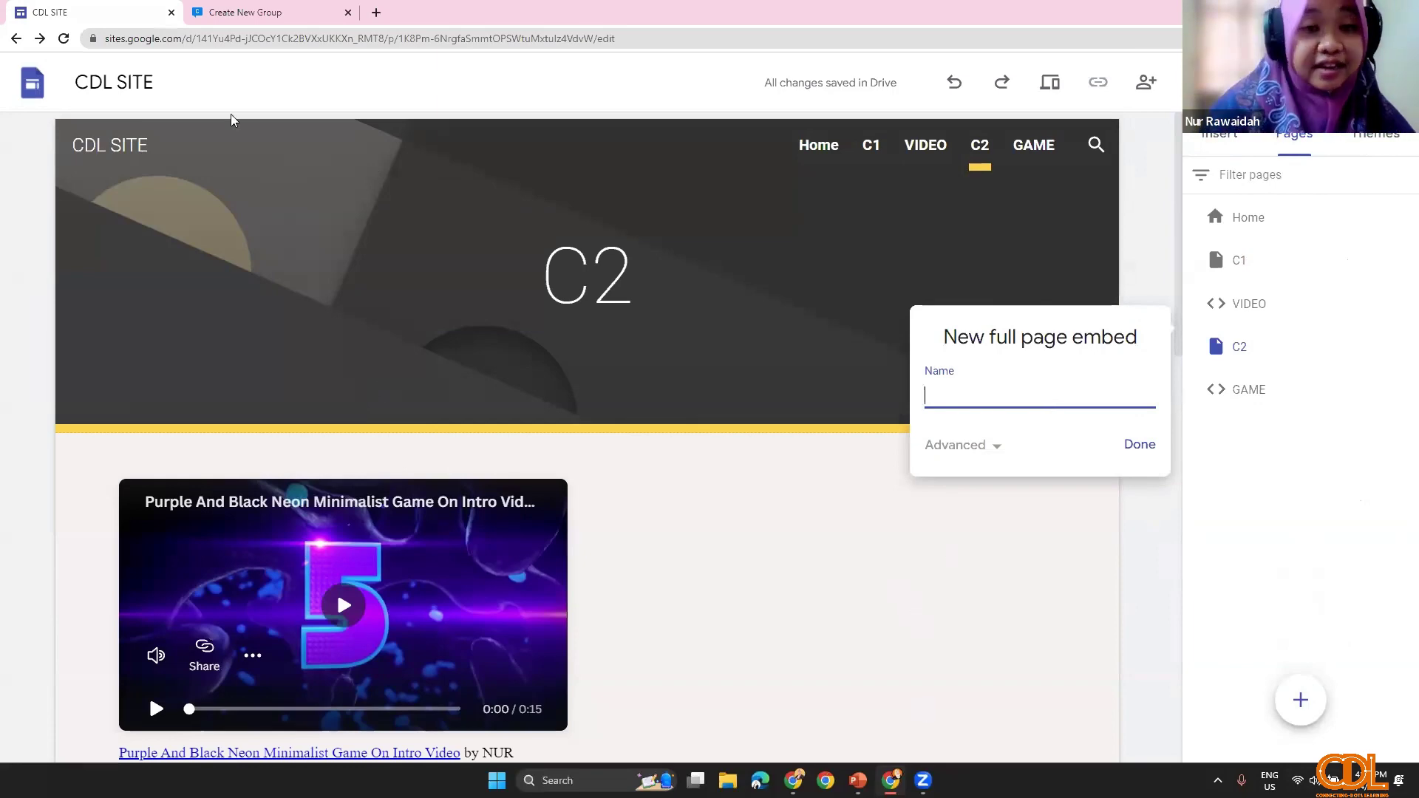
# Step: Load ipgkda.edu.my in a new Chrome tab
pyautogui.click(347, 19)
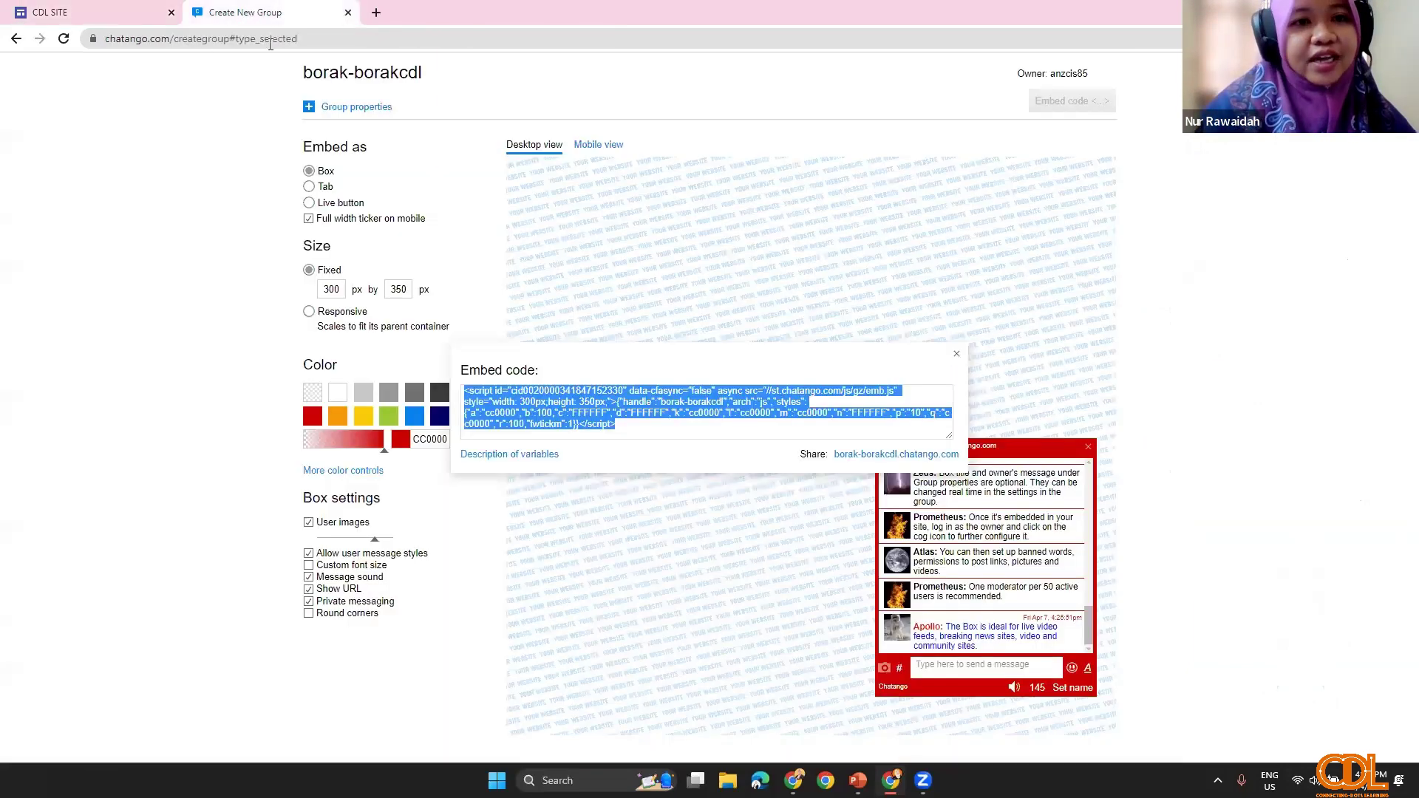
pyautogui.hotkey('ctrl', 'w')
pyautogui.hotkey('ctrl', 't')
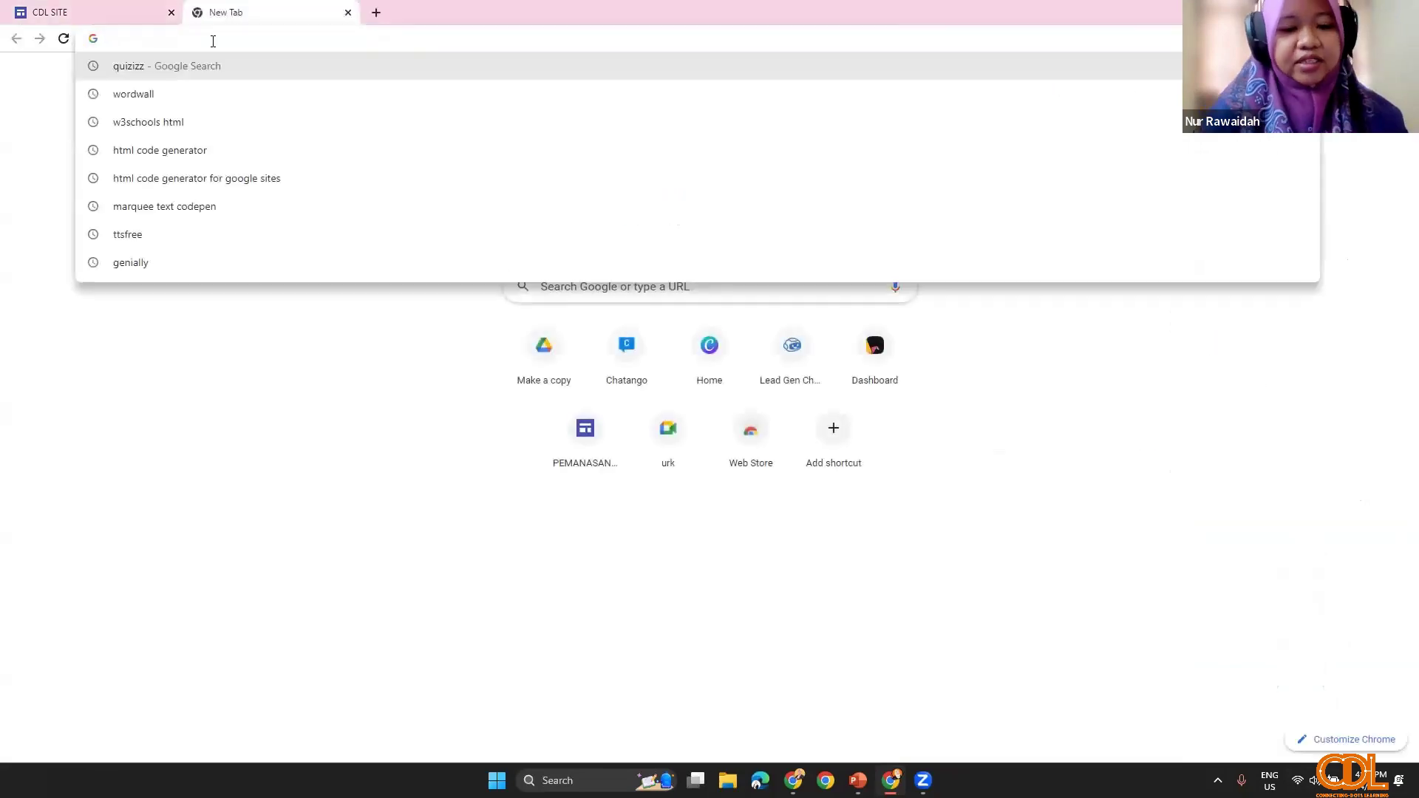
pyautogui.write('IP')
pyautogui.press('BackSpace')
pyautogui.press('BackSpace')
pyautogui.press('capslock')
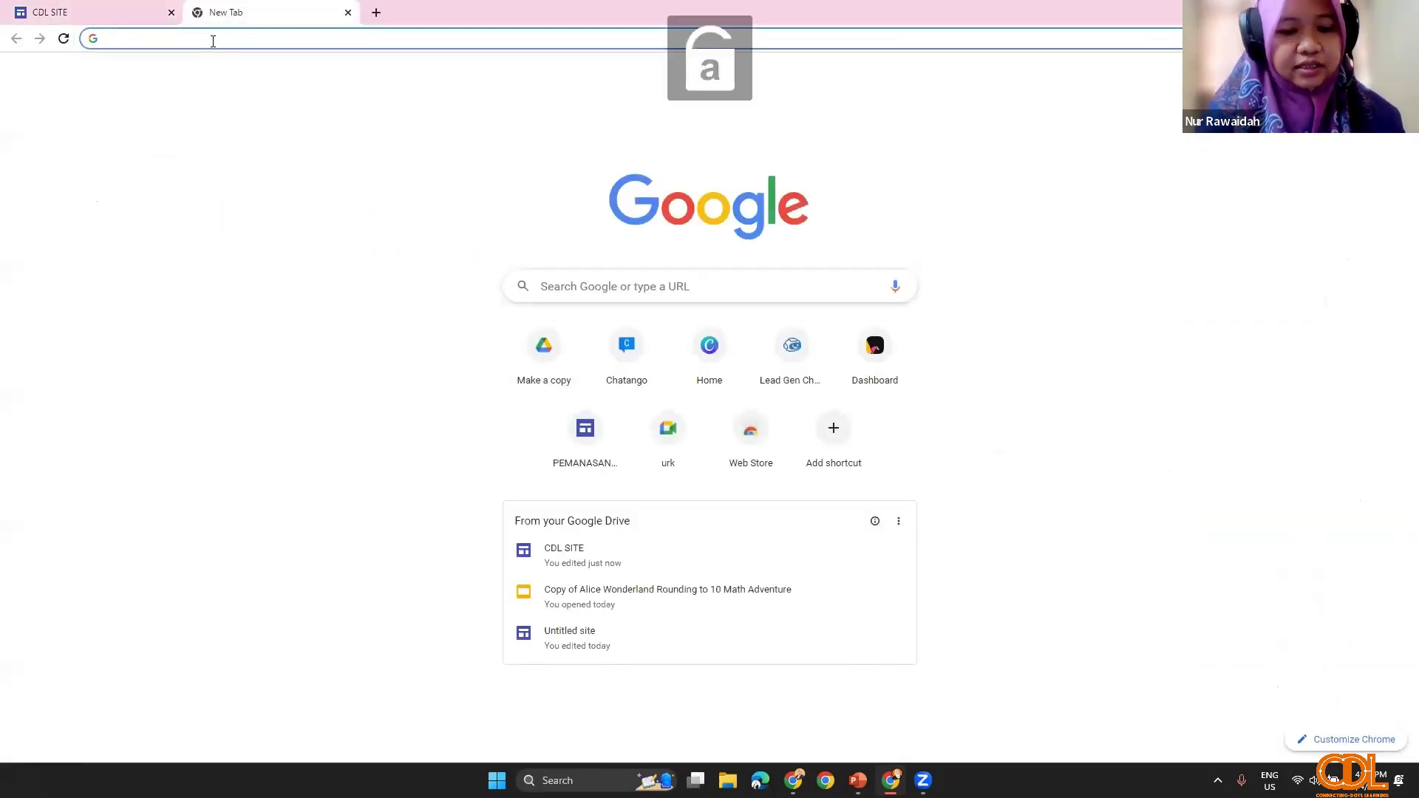
pyautogui.write('ipgkda.')
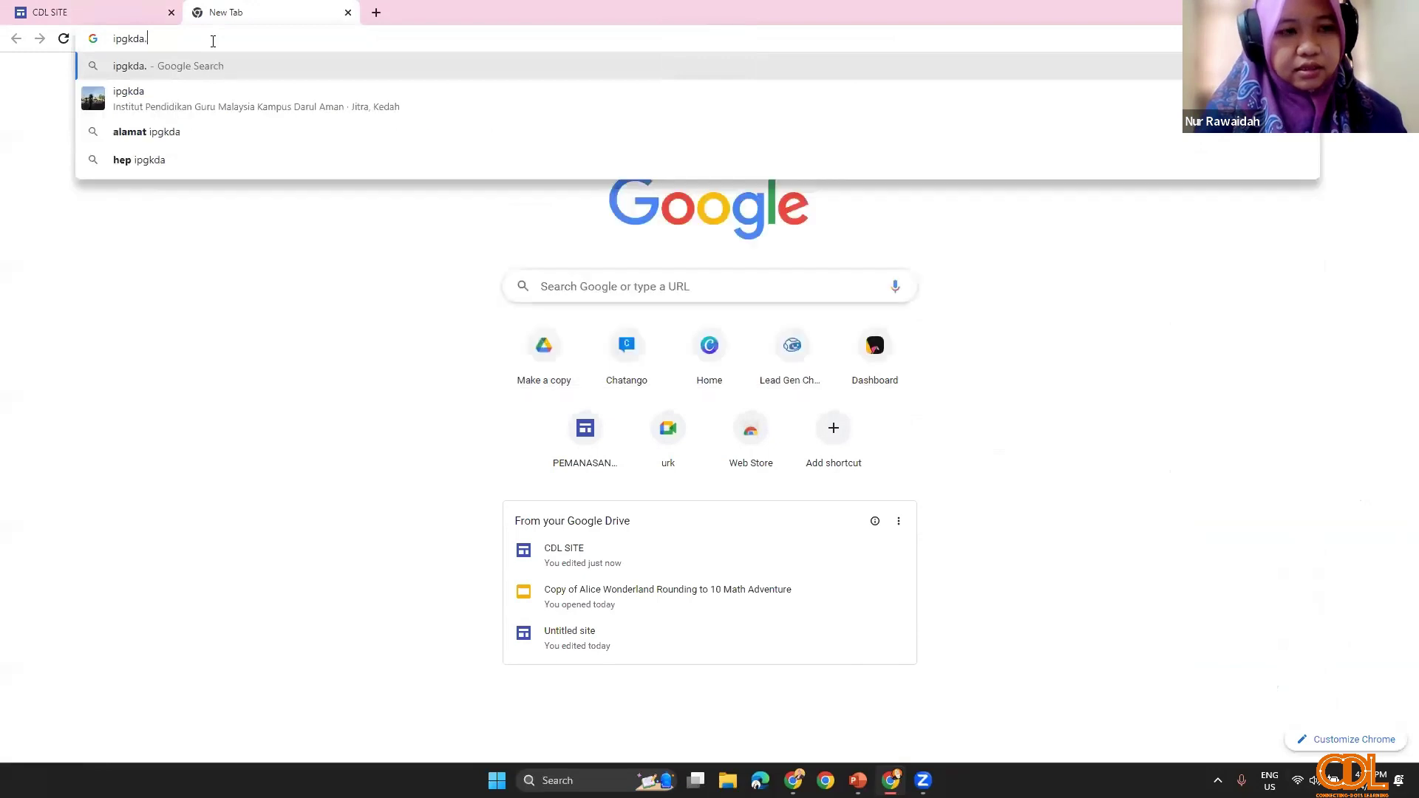
pyautogui.write('edu.my')
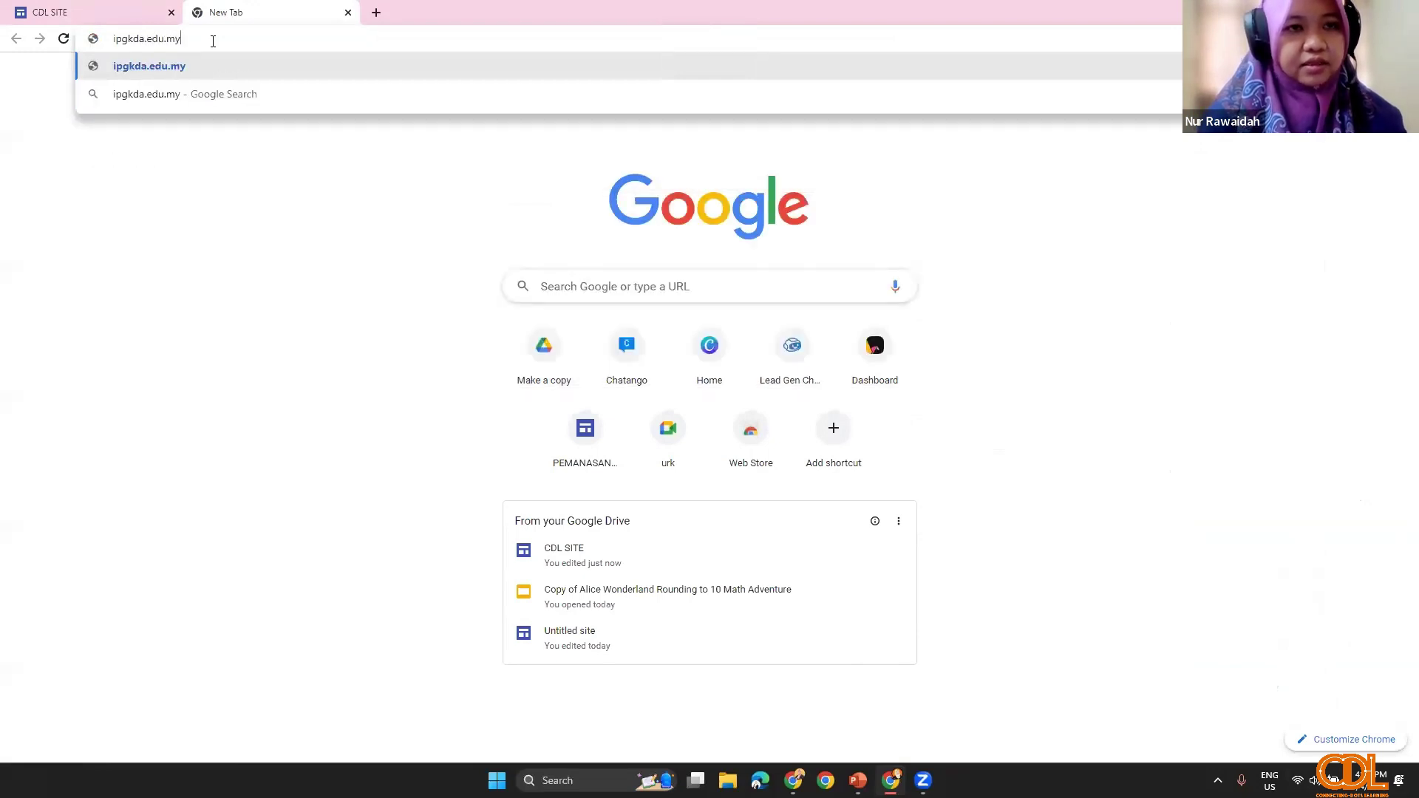
pyautogui.press('Return')
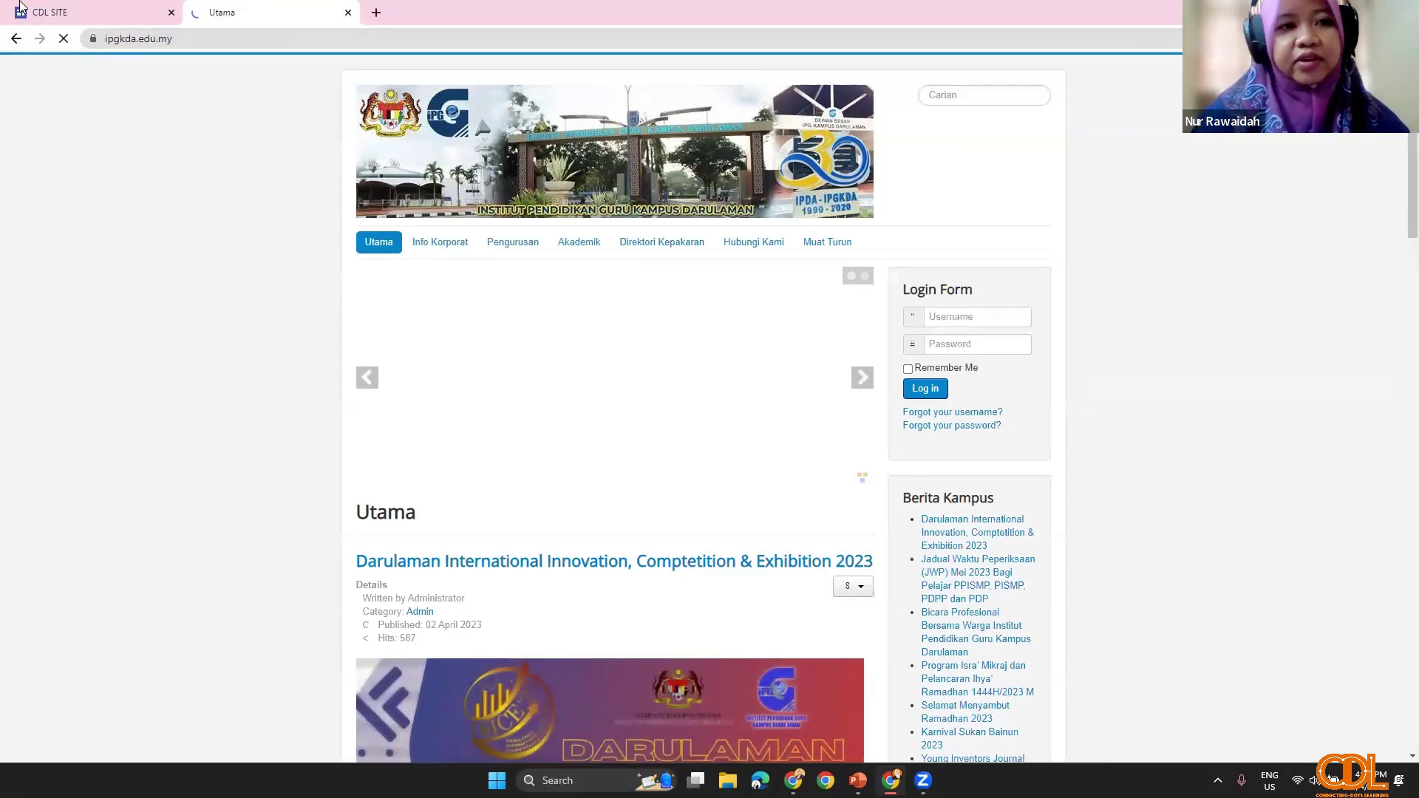
# Step: Copy the ipgkda.edu.my web address and go back to the CDL SITE editor
pyautogui.rightClick(120, 41)
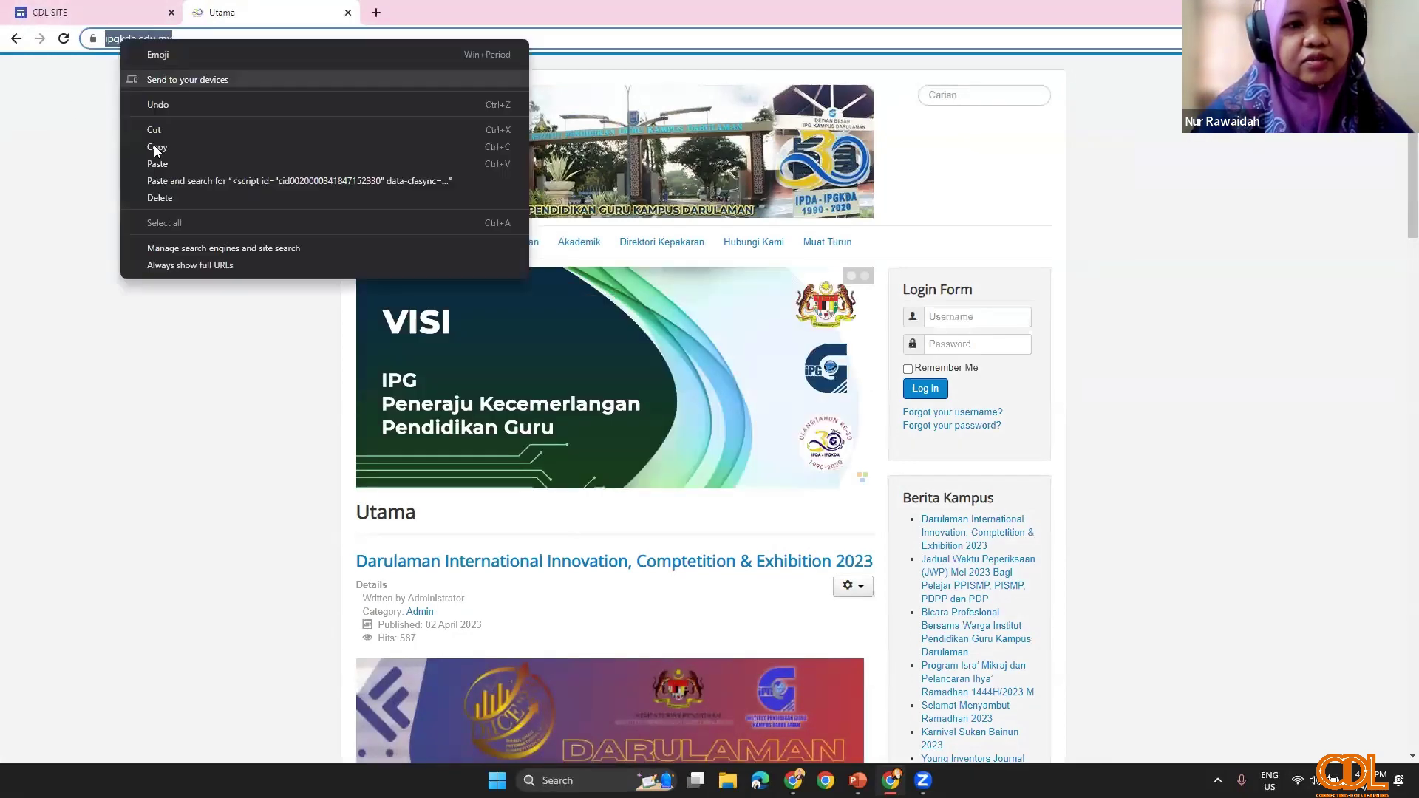
pyautogui.click(155, 146)
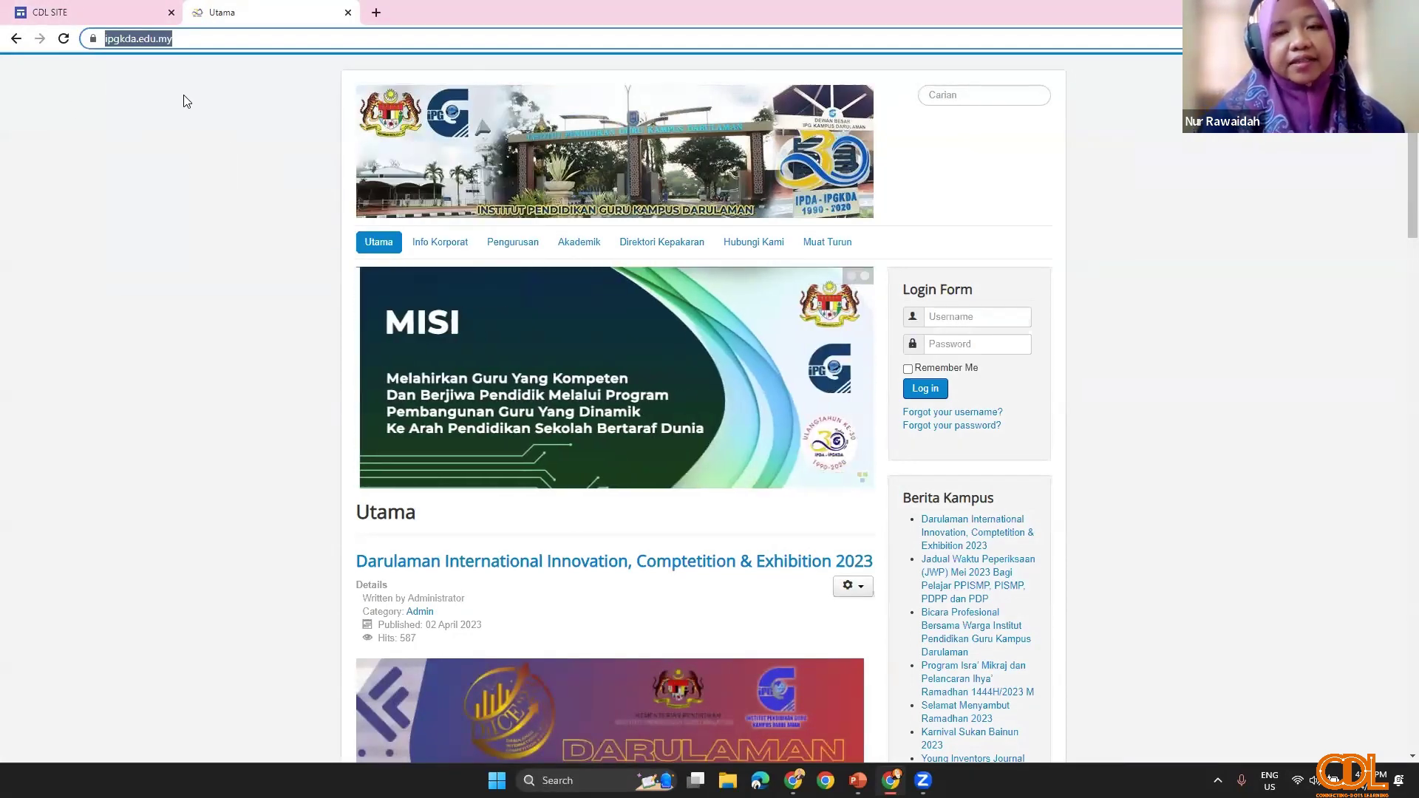
pyautogui.click(122, 12)
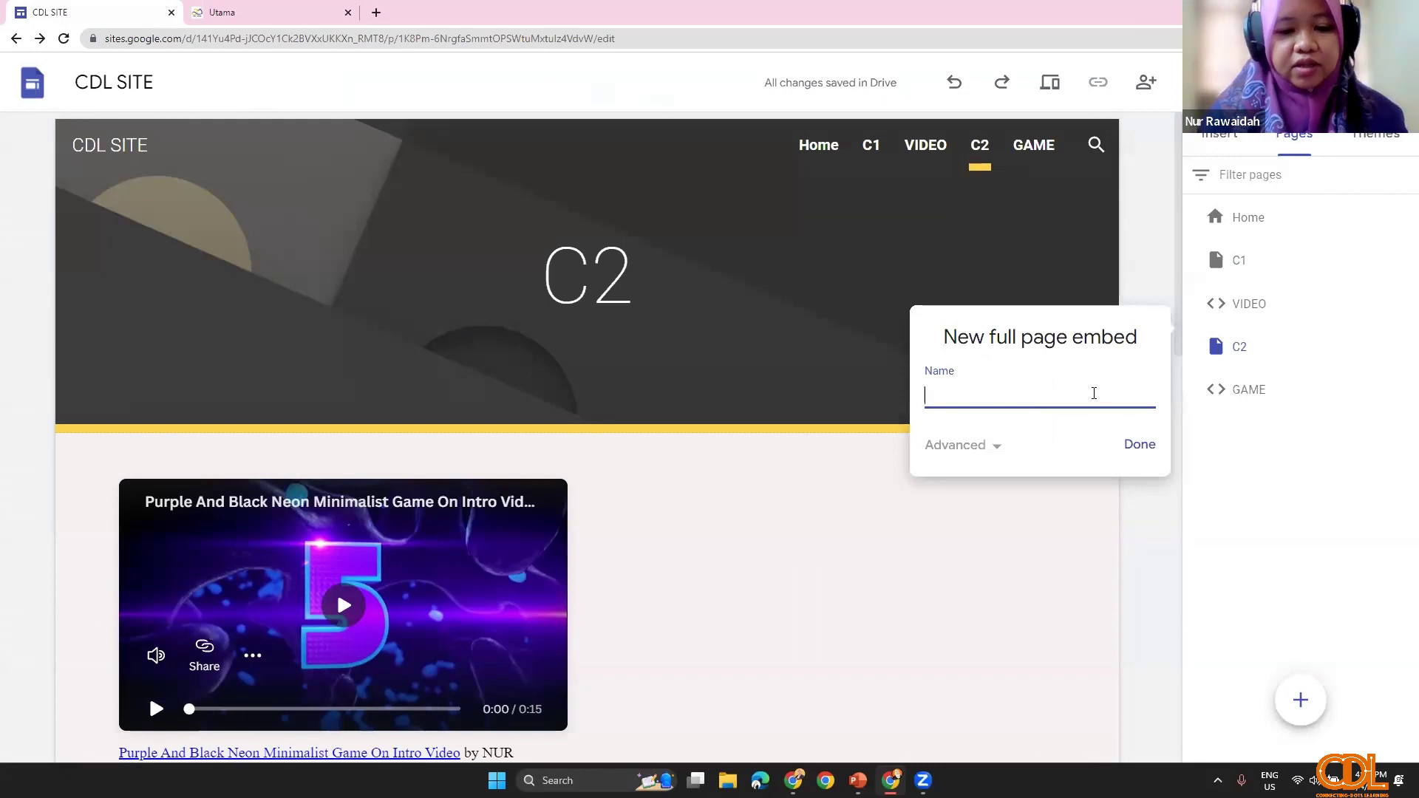
pyautogui.write('ipgkda')
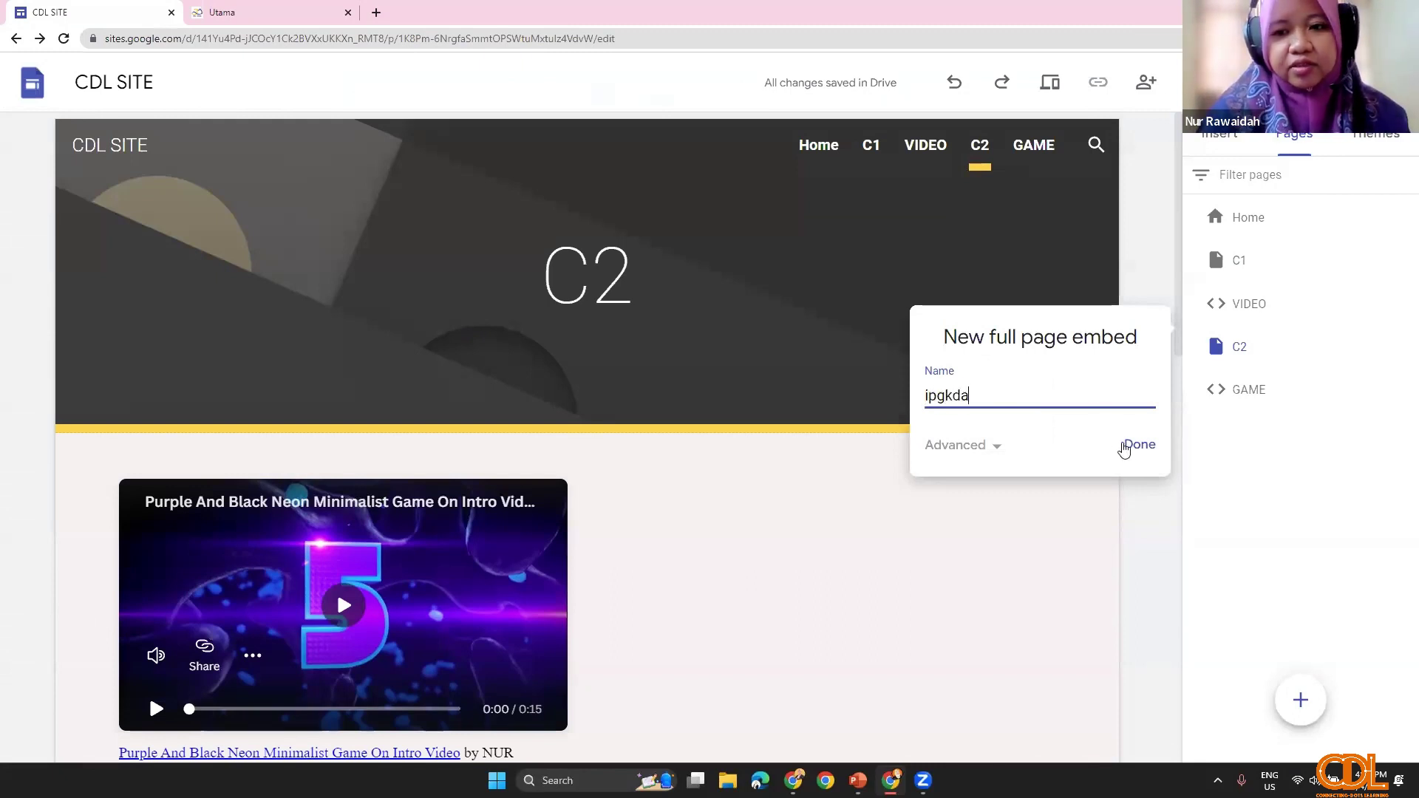
pyautogui.click(1137, 445)
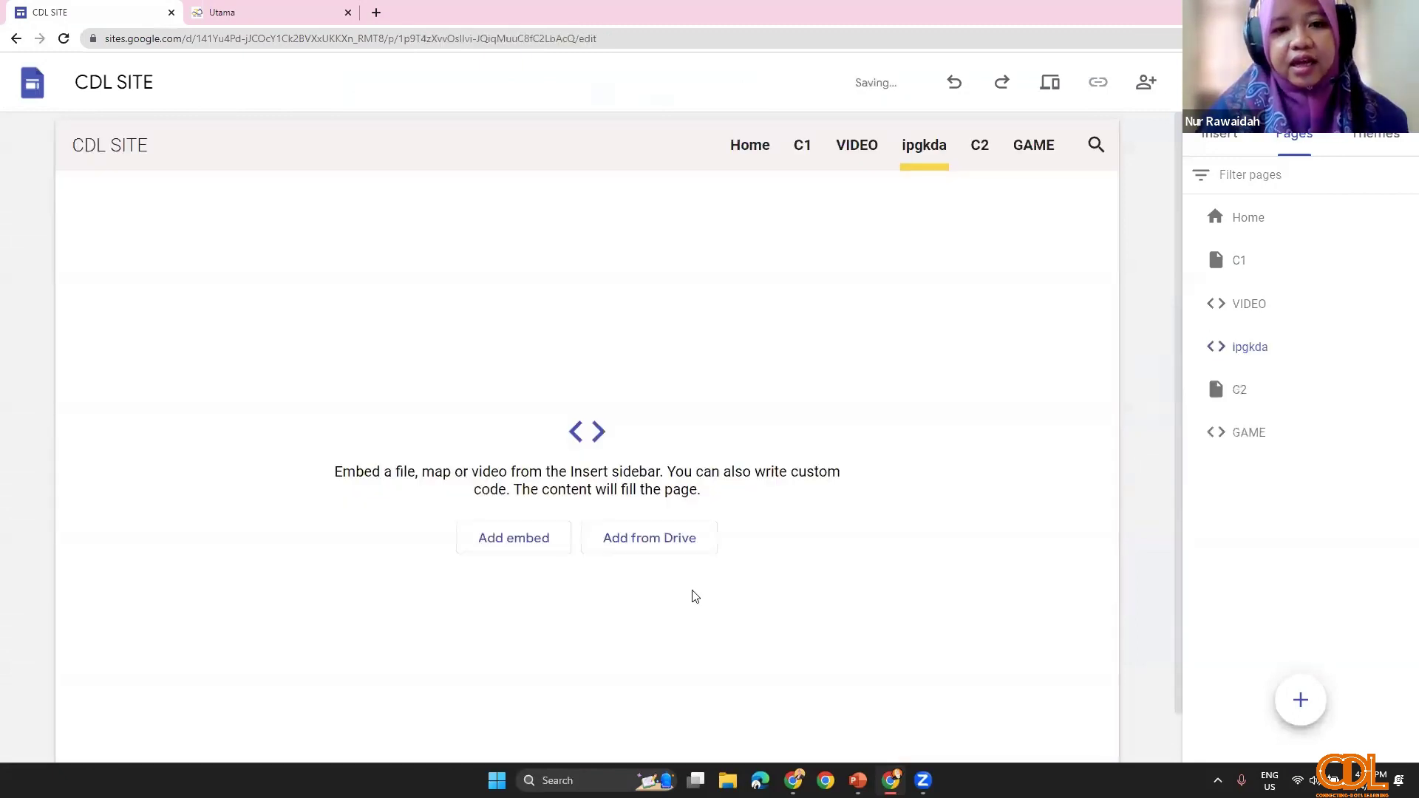
pyautogui.click(529, 553)
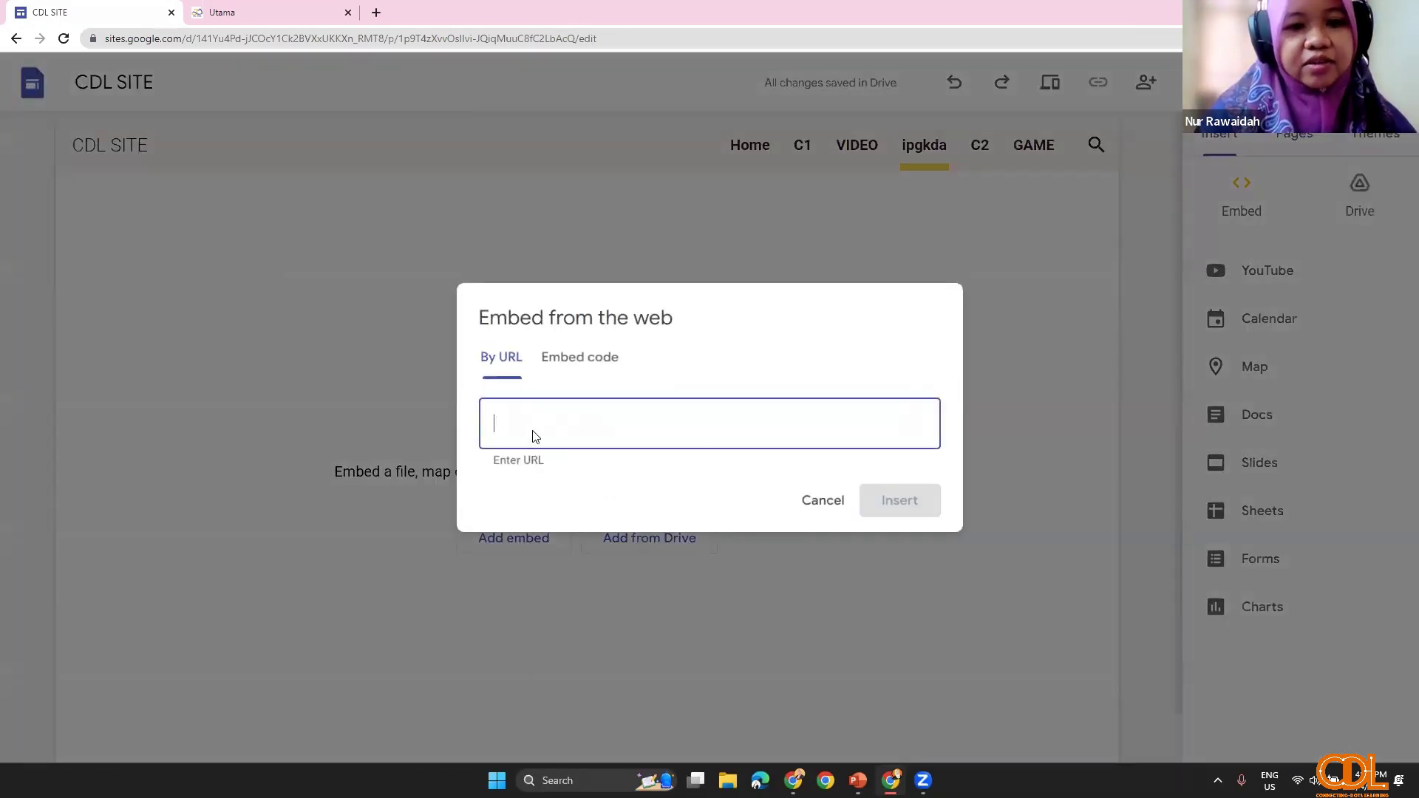
pyautogui.rightClick(533, 432)
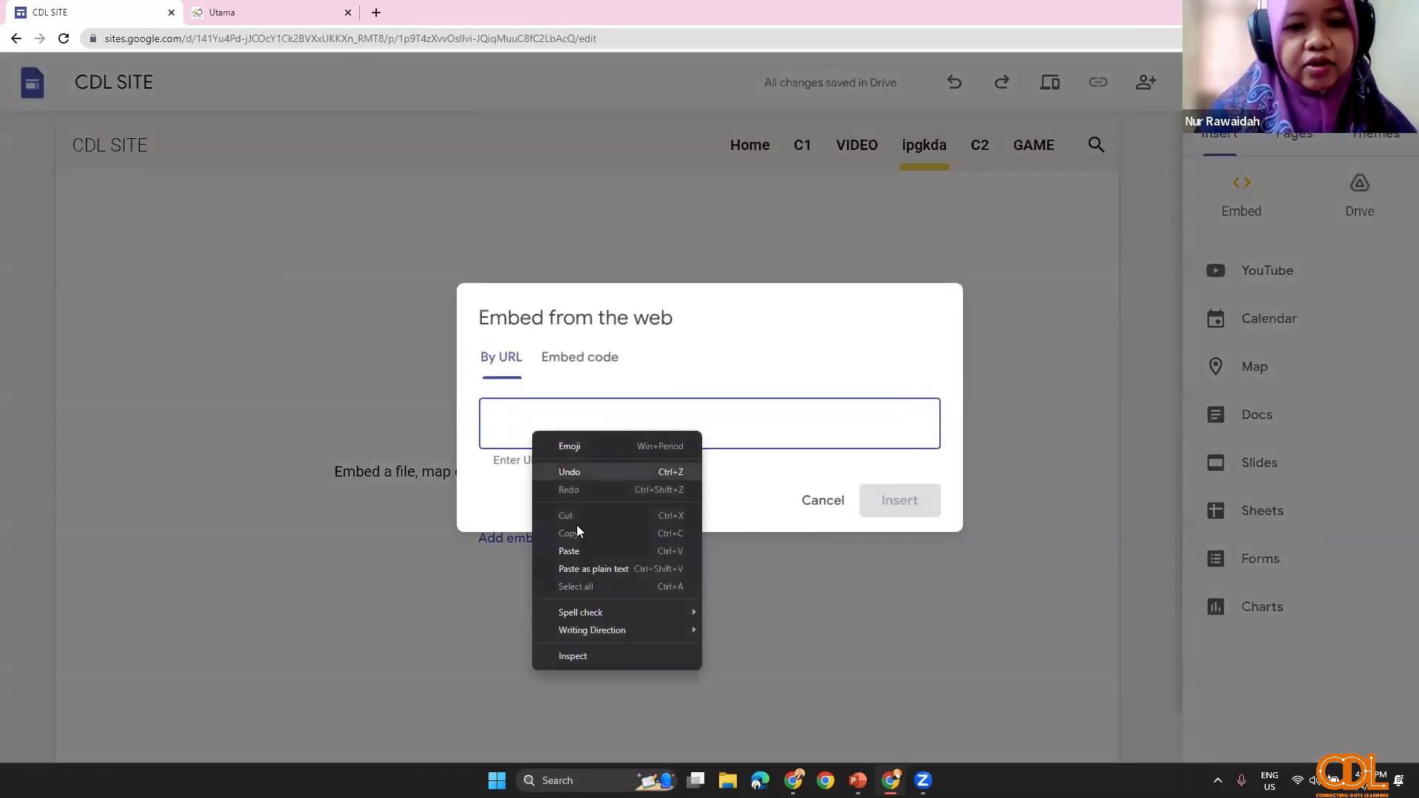
pyautogui.click(565, 547)
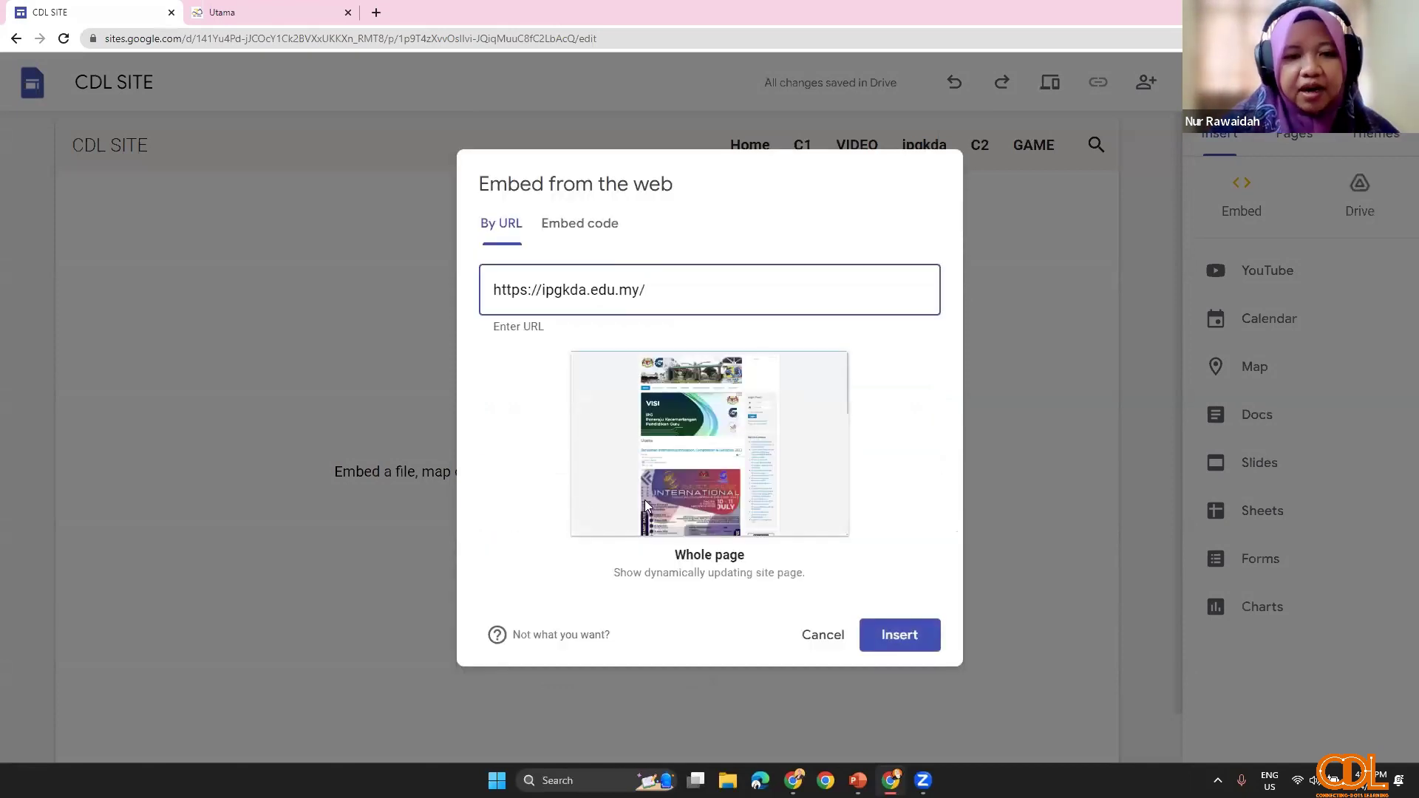
pyautogui.click(904, 641)
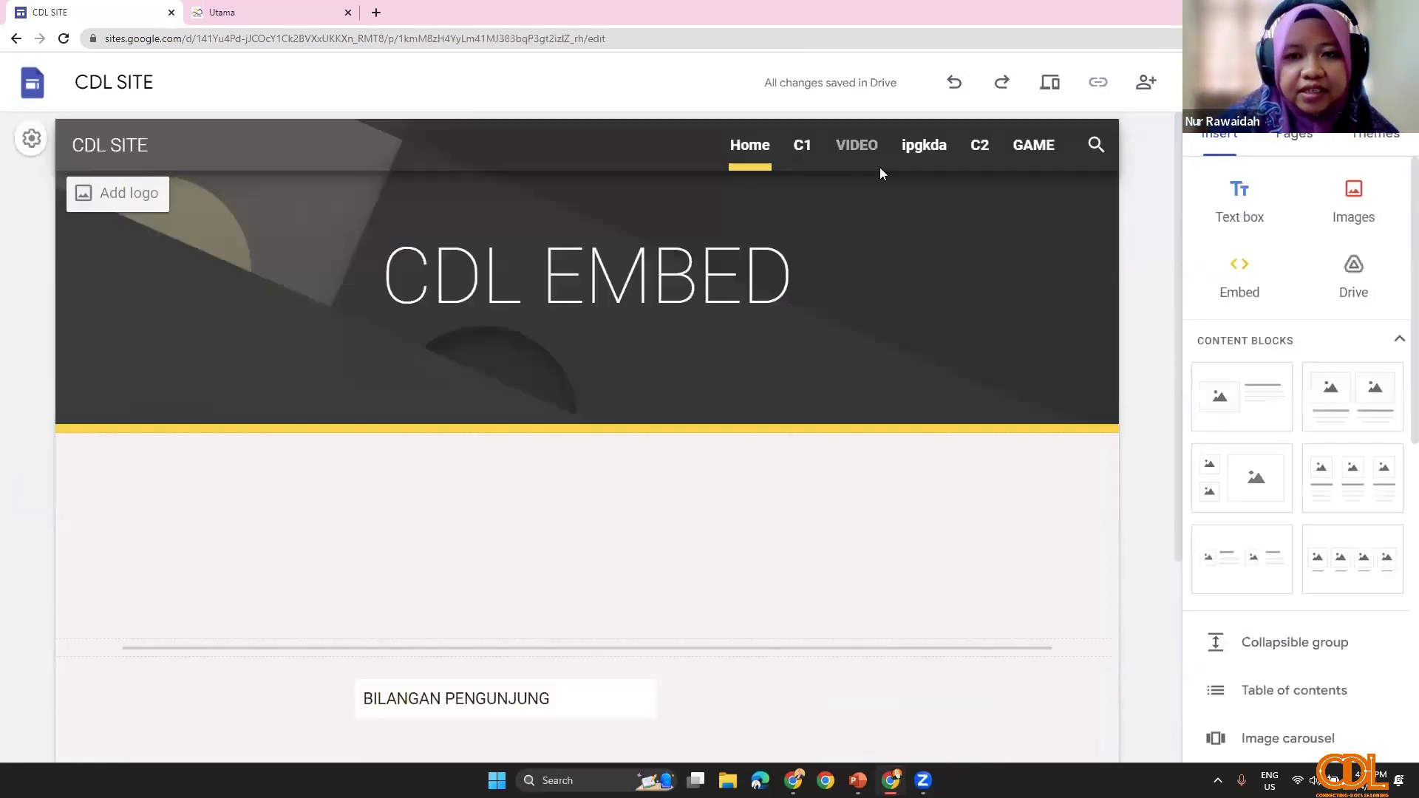
# Step: Preview the ipgkda, VIDEO and C1 pages, then select the address bar in the ipgkda.edu.my tab
pyautogui.click(911, 159)
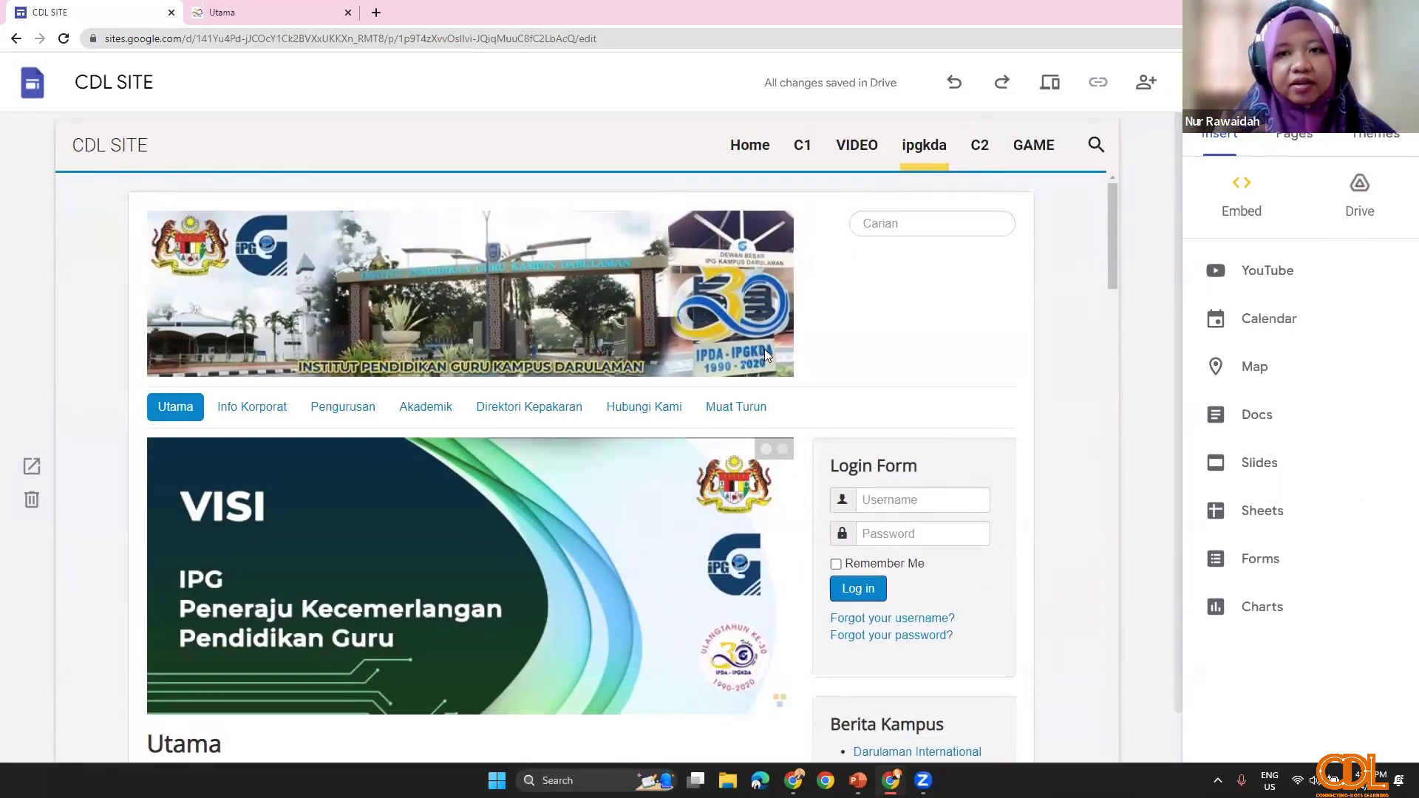
pyautogui.click(851, 144)
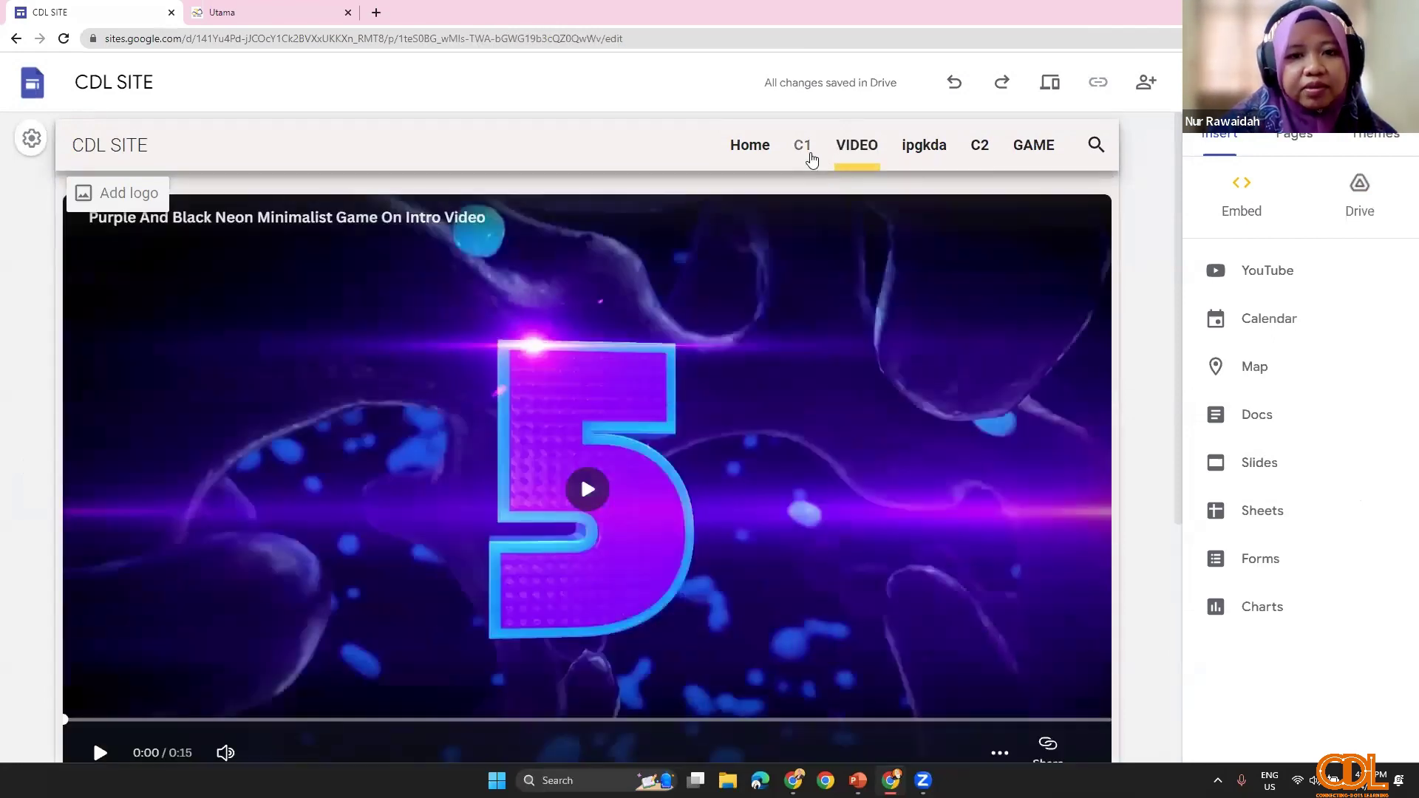
pyautogui.click(806, 151)
pyautogui.click(924, 145)
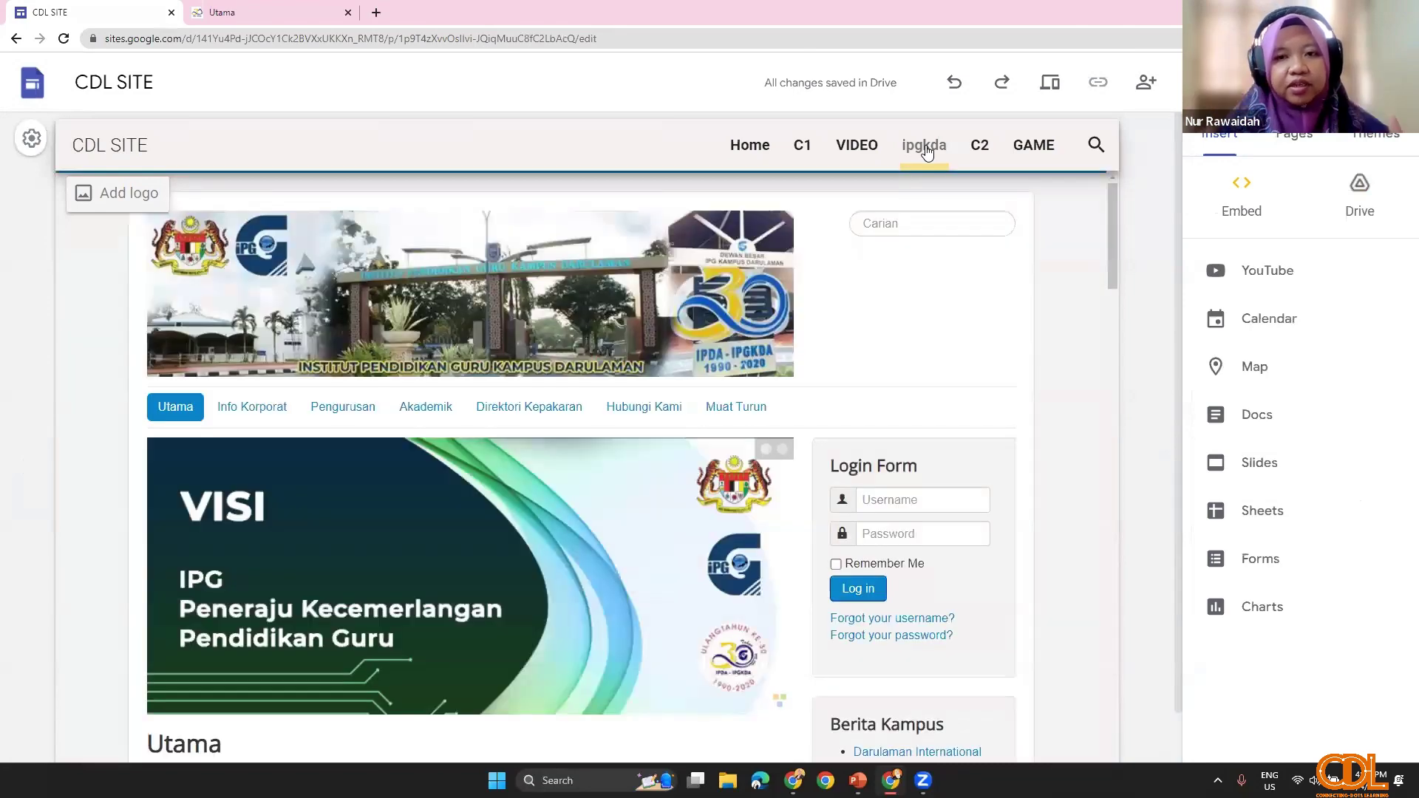
pyautogui.scroll(-1, 595, 578)
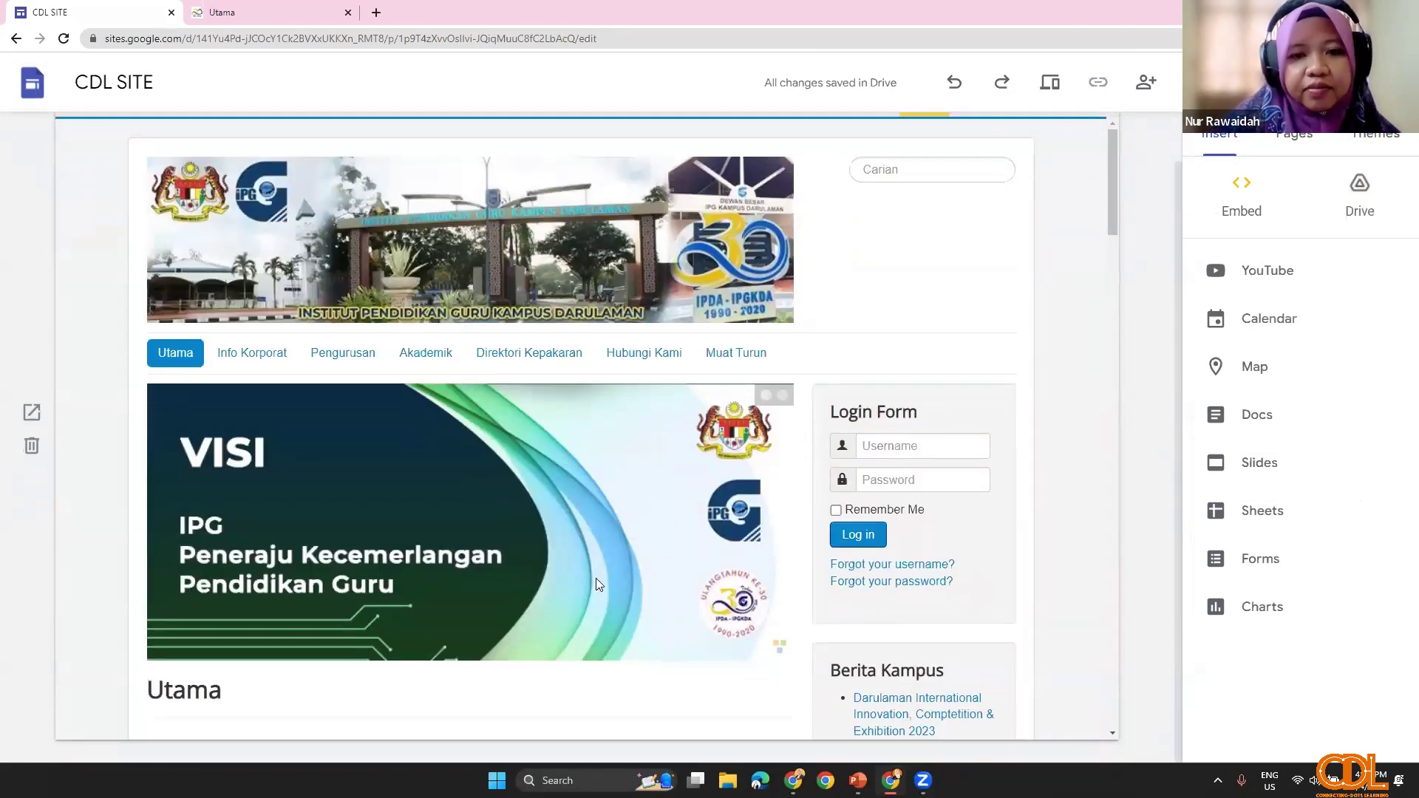
pyautogui.scroll(1, 596, 582)
pyautogui.click(244, 12)
pyautogui.click(232, 37)
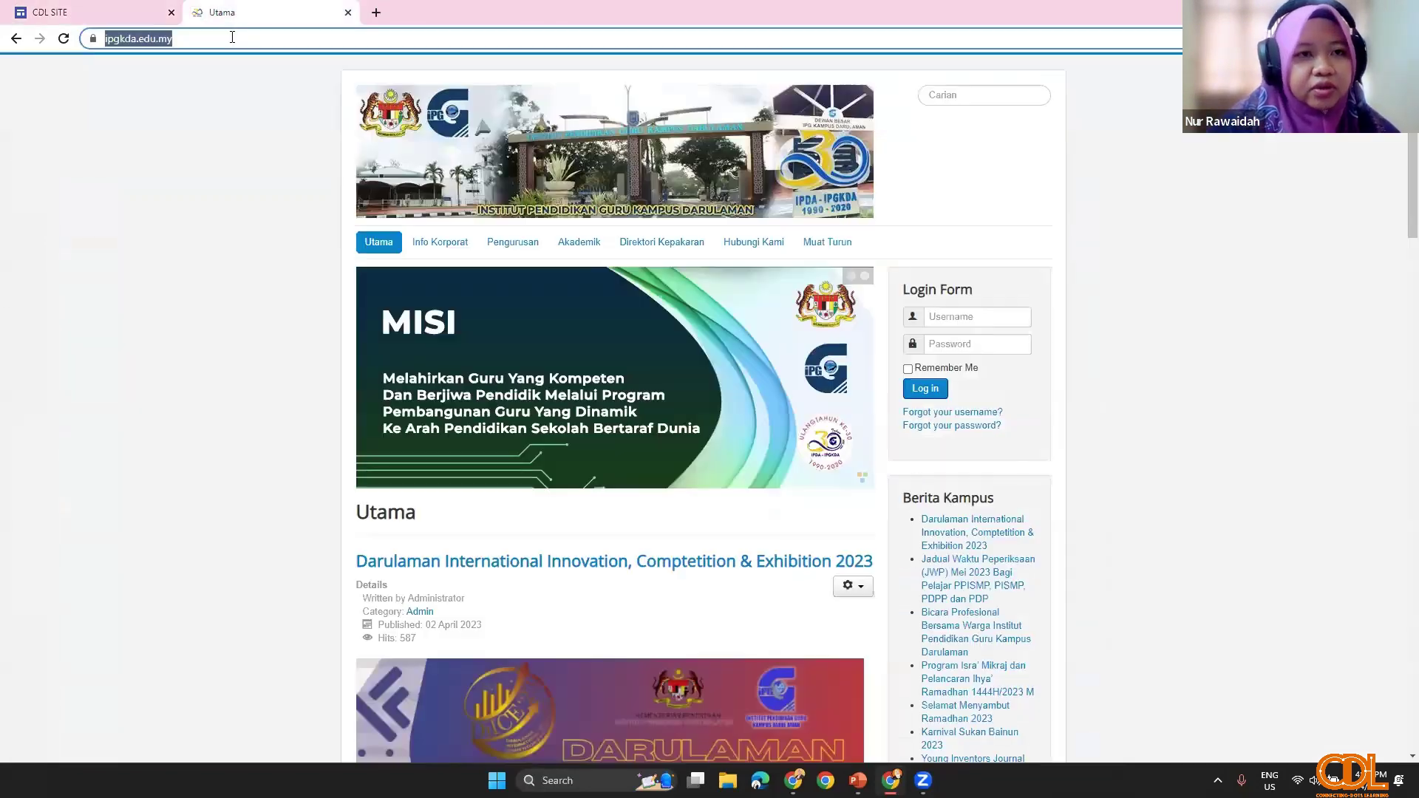
# Step: Search for 'sinar harian' and open the Sinar Harian - Home result
pyautogui.write('si')
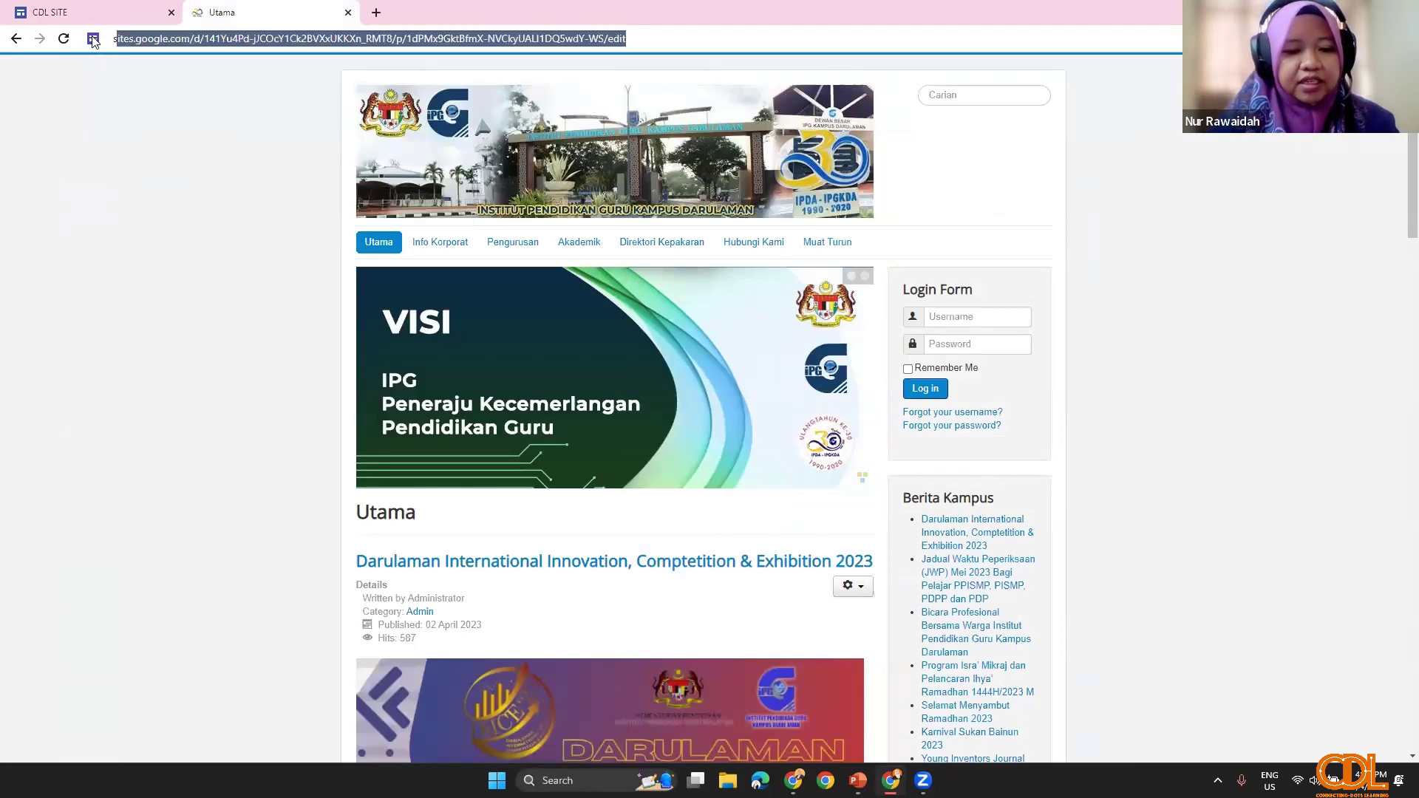
pyautogui.write('n')
pyautogui.press('BackSpace')
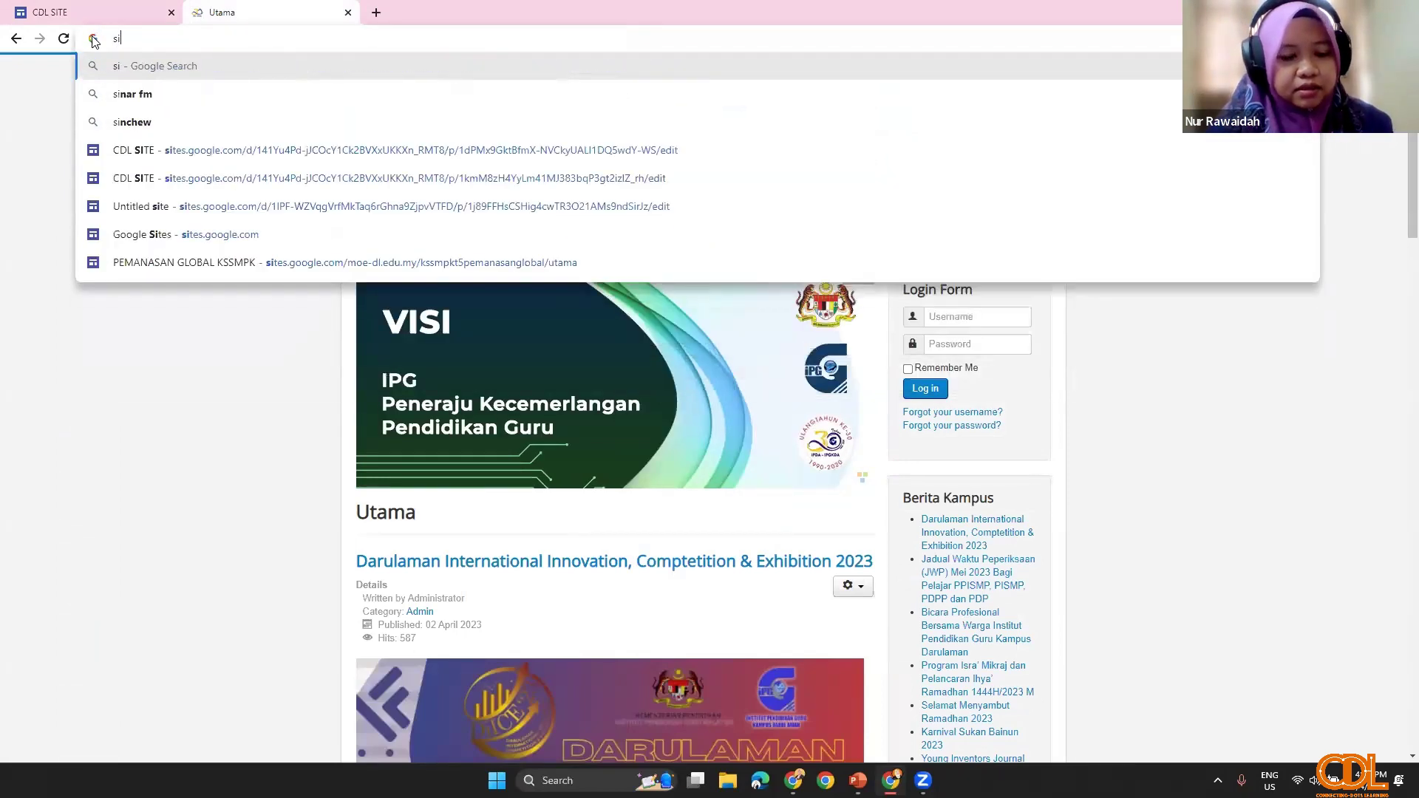
pyautogui.write('nar h')
pyautogui.write('arian')
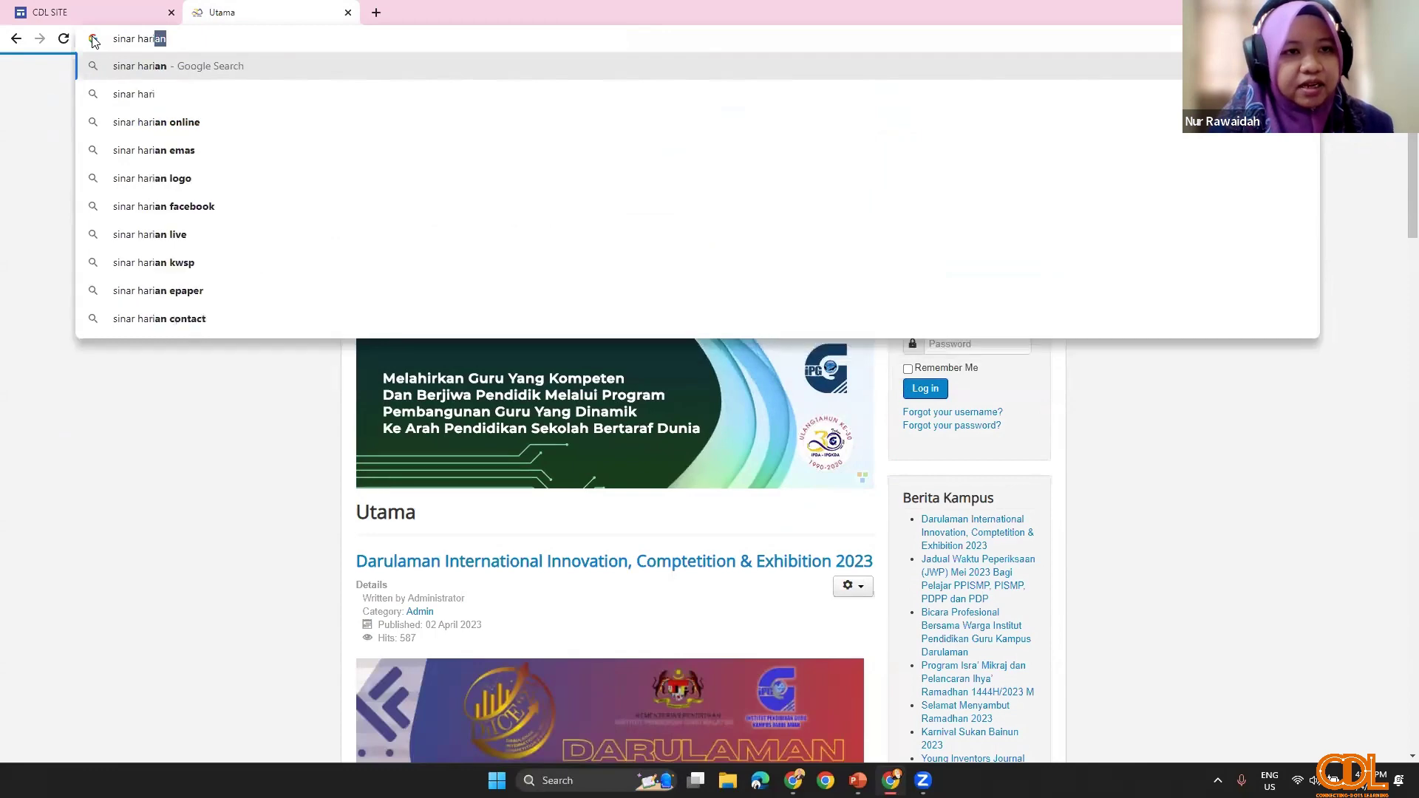
pyautogui.press('Return')
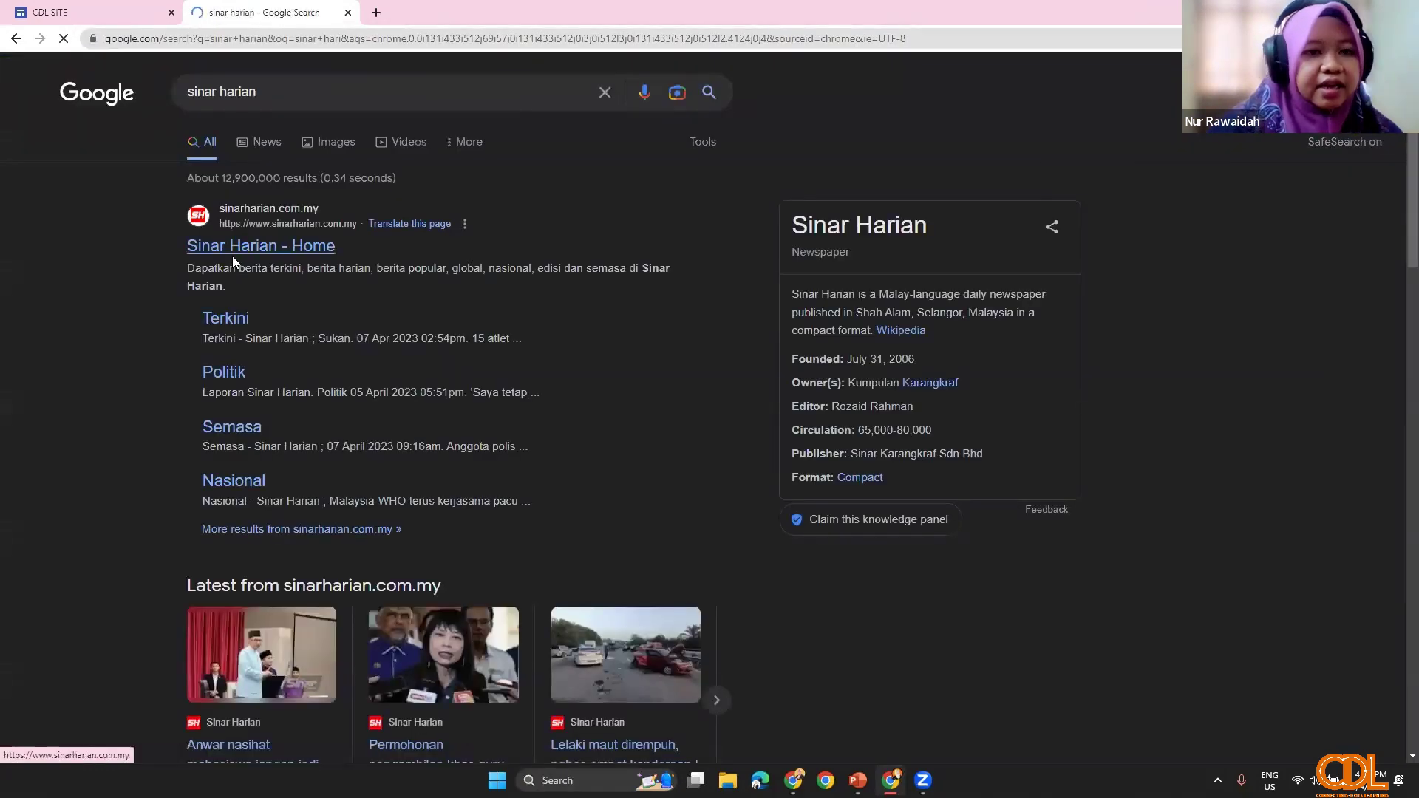
pyautogui.click(234, 247)
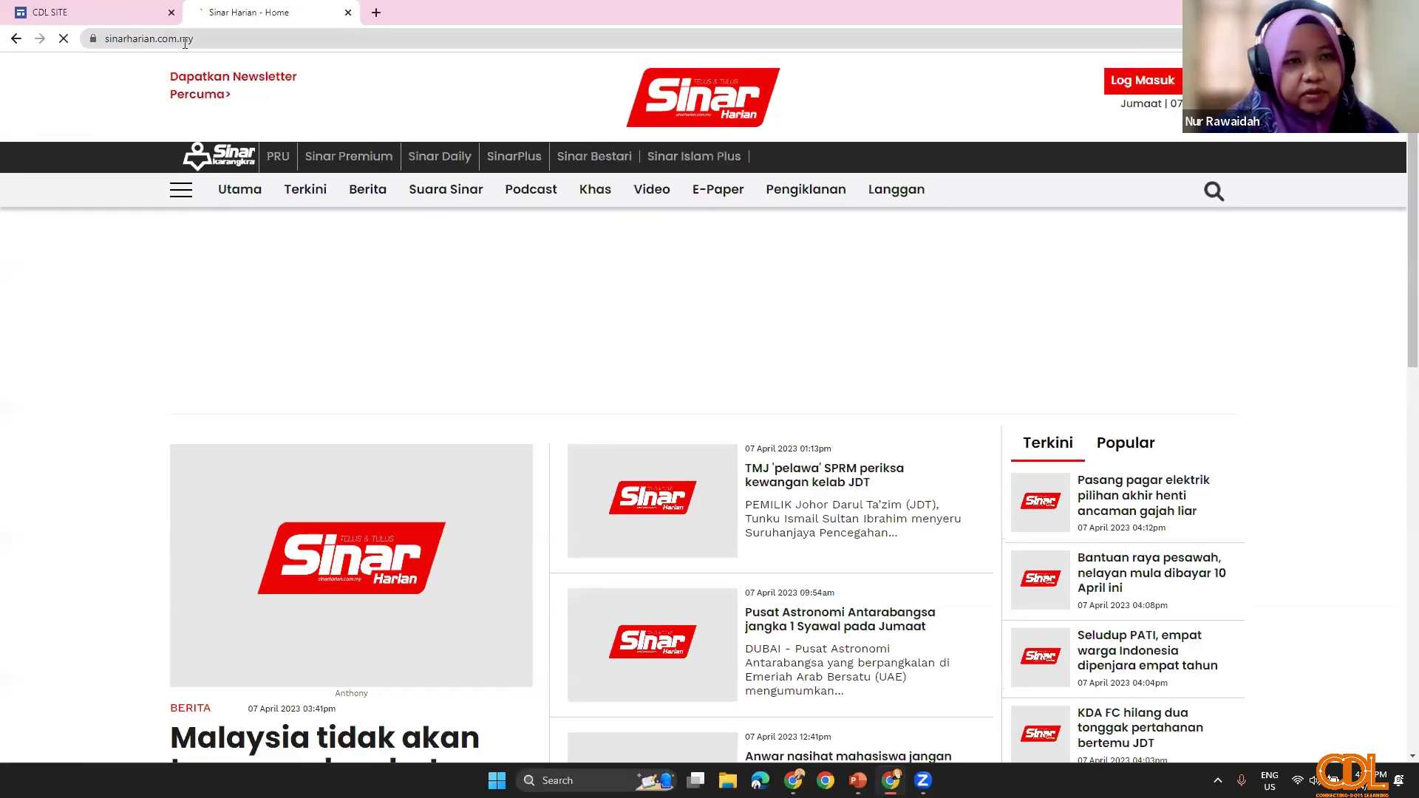
# Step: Copy the sinarharian.com.my address and return to the CDL SITE editor
pyautogui.click(185, 41)
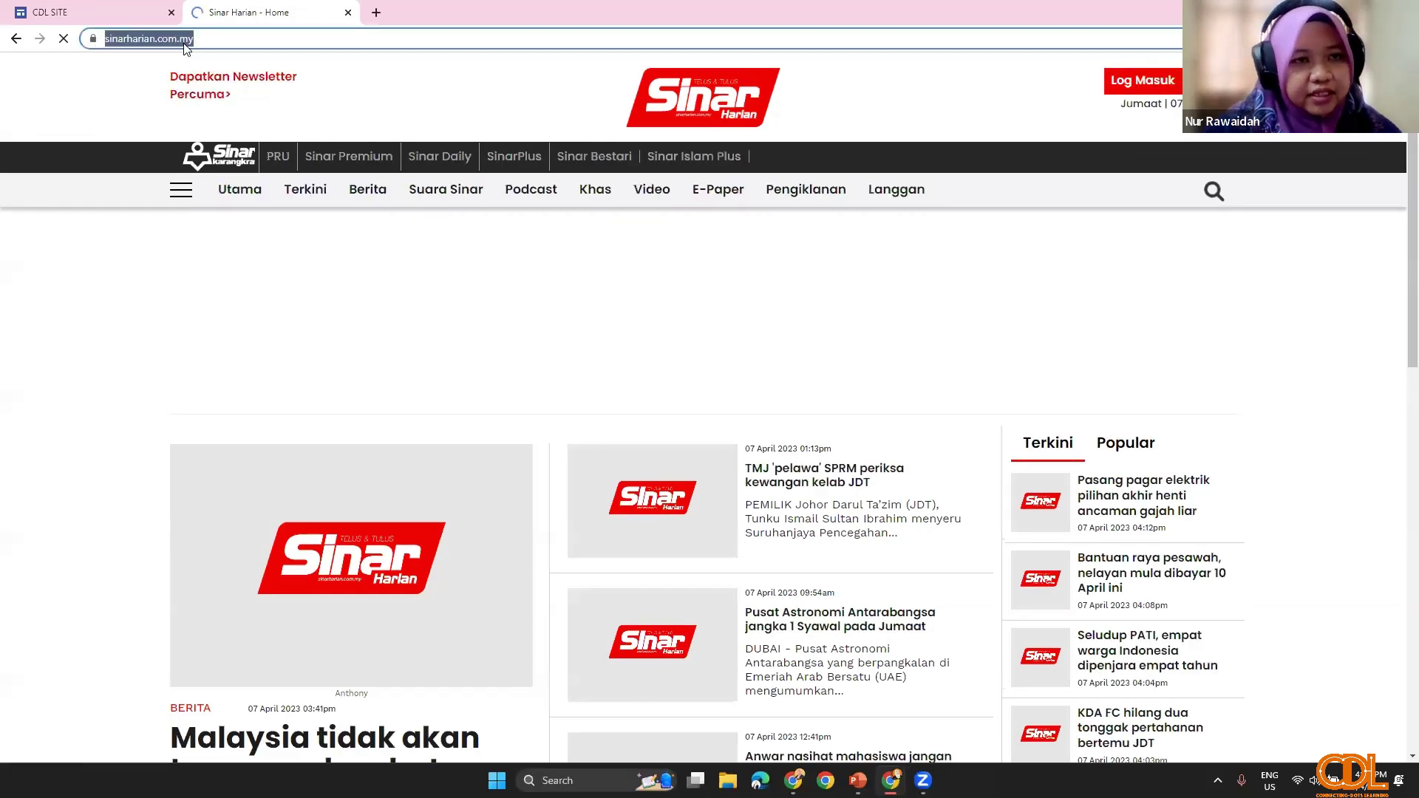
pyautogui.rightClick(185, 47)
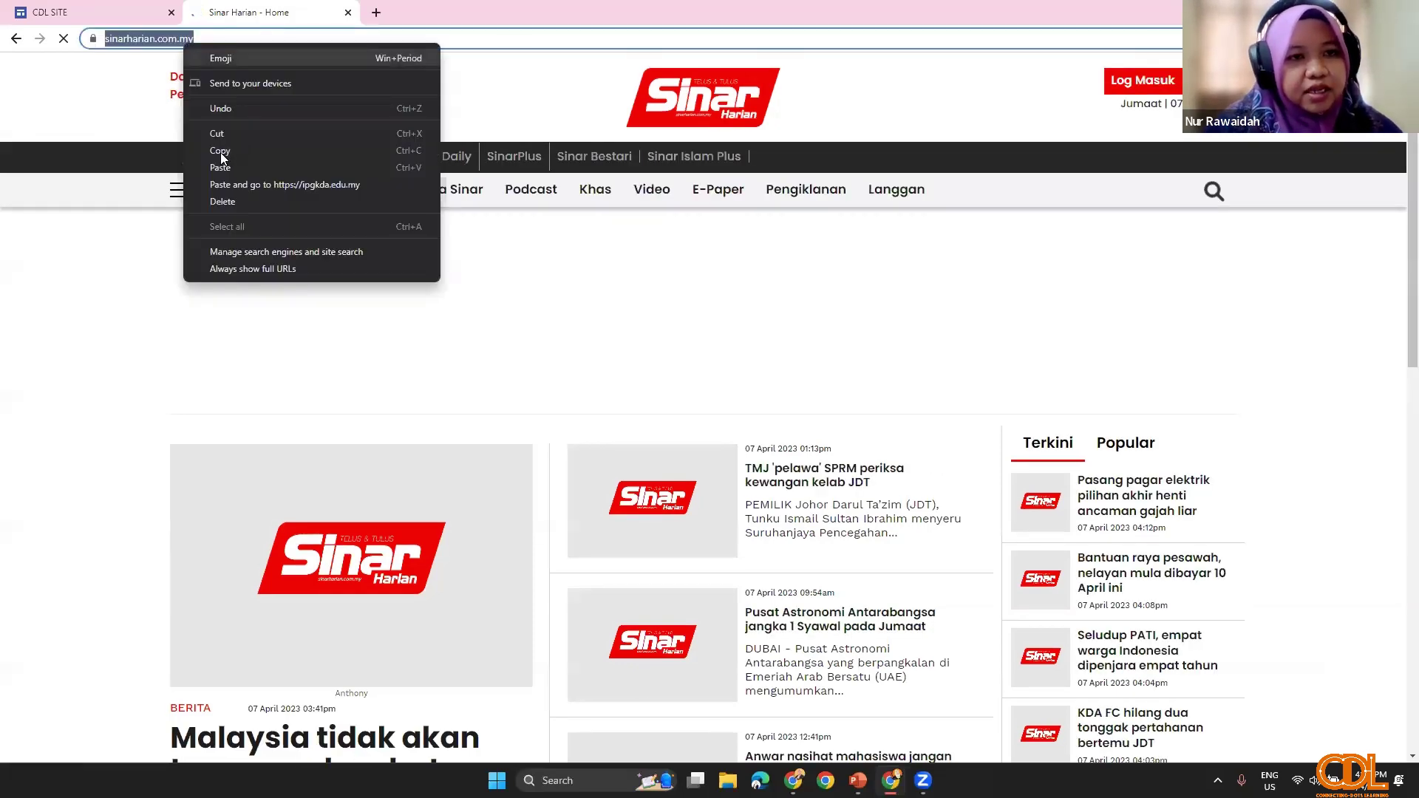
pyautogui.click(220, 152)
pyautogui.hotkey('ctrl', 'Tab')
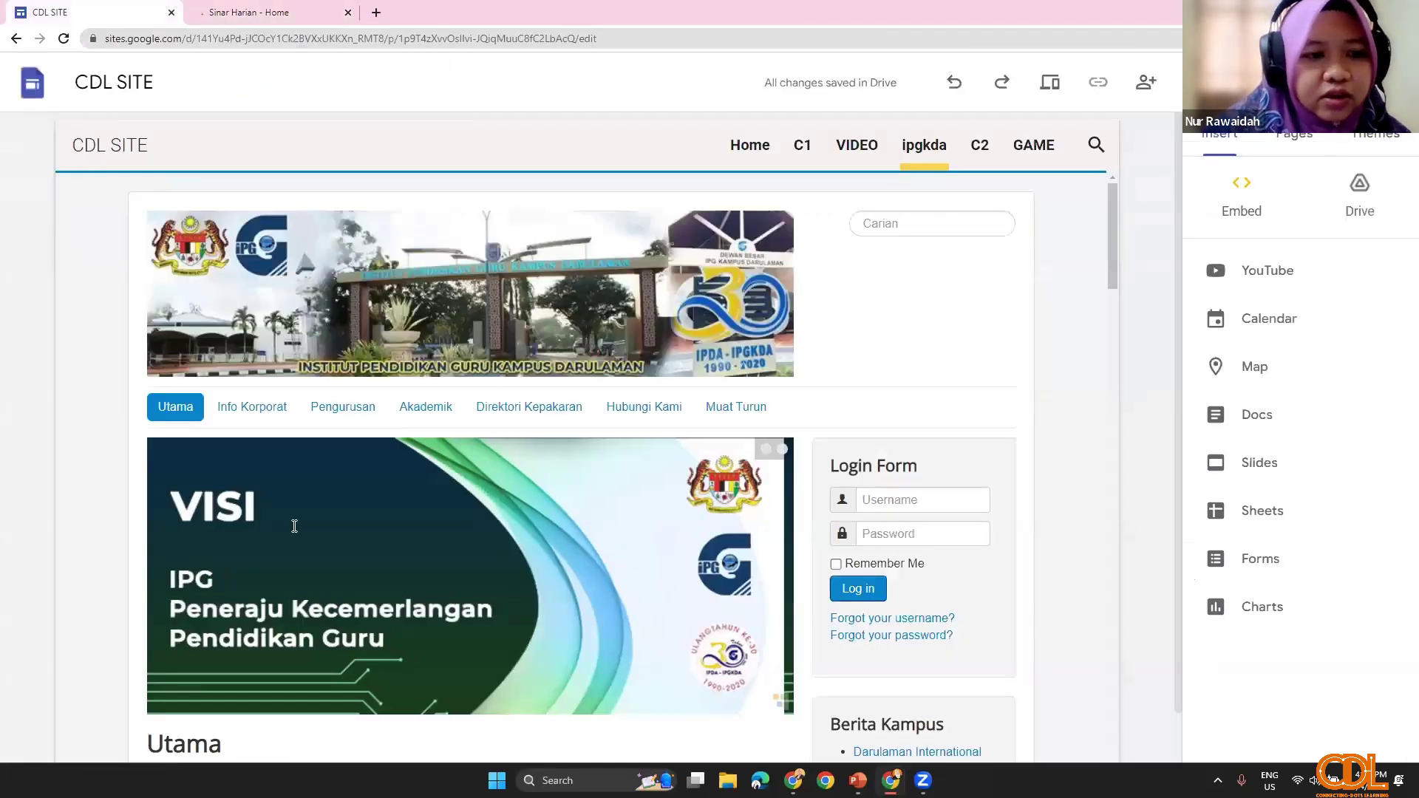
# Step: Open the three-dot options menu for the ipgkda page in the Pages list
pyautogui.click(1295, 140)
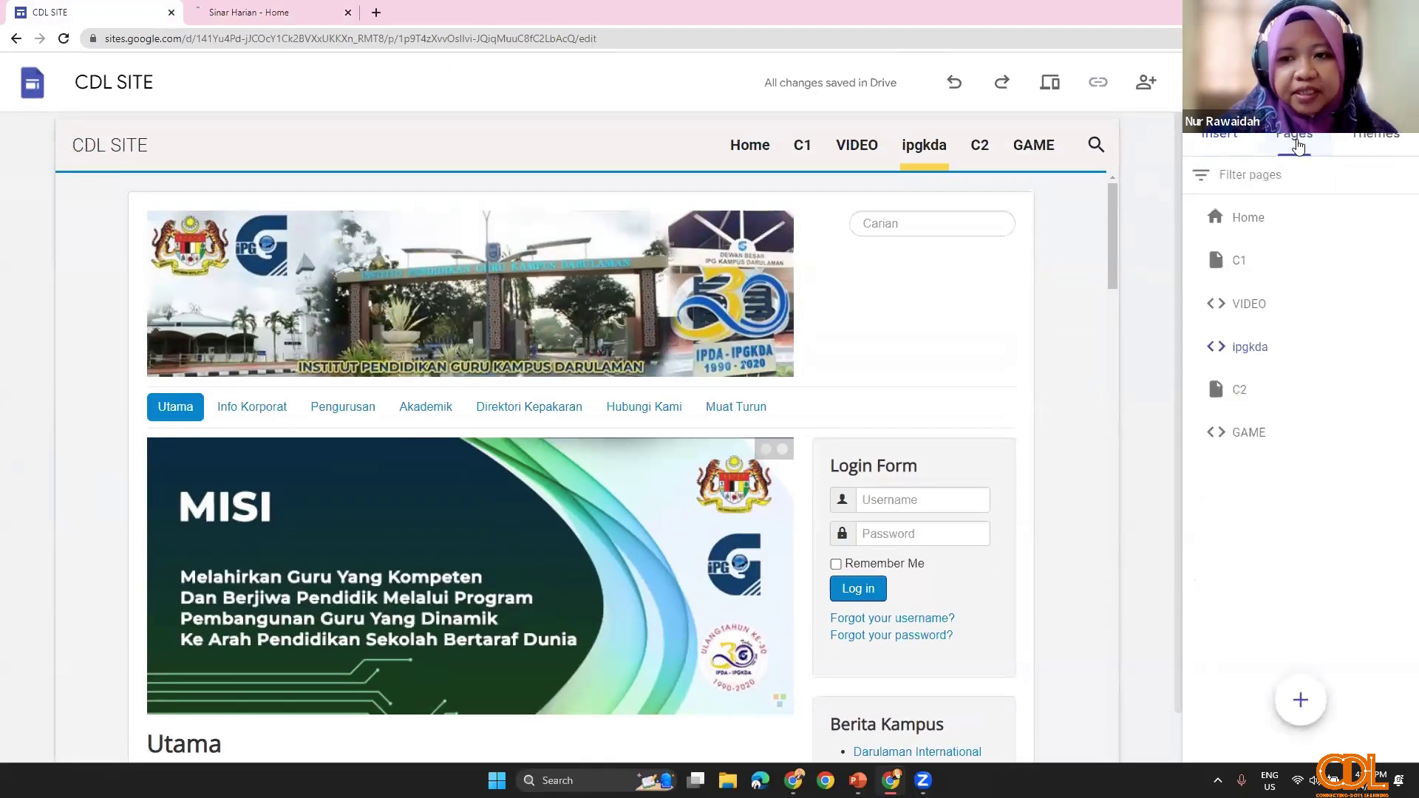
pyautogui.moveTo(1302, 698)
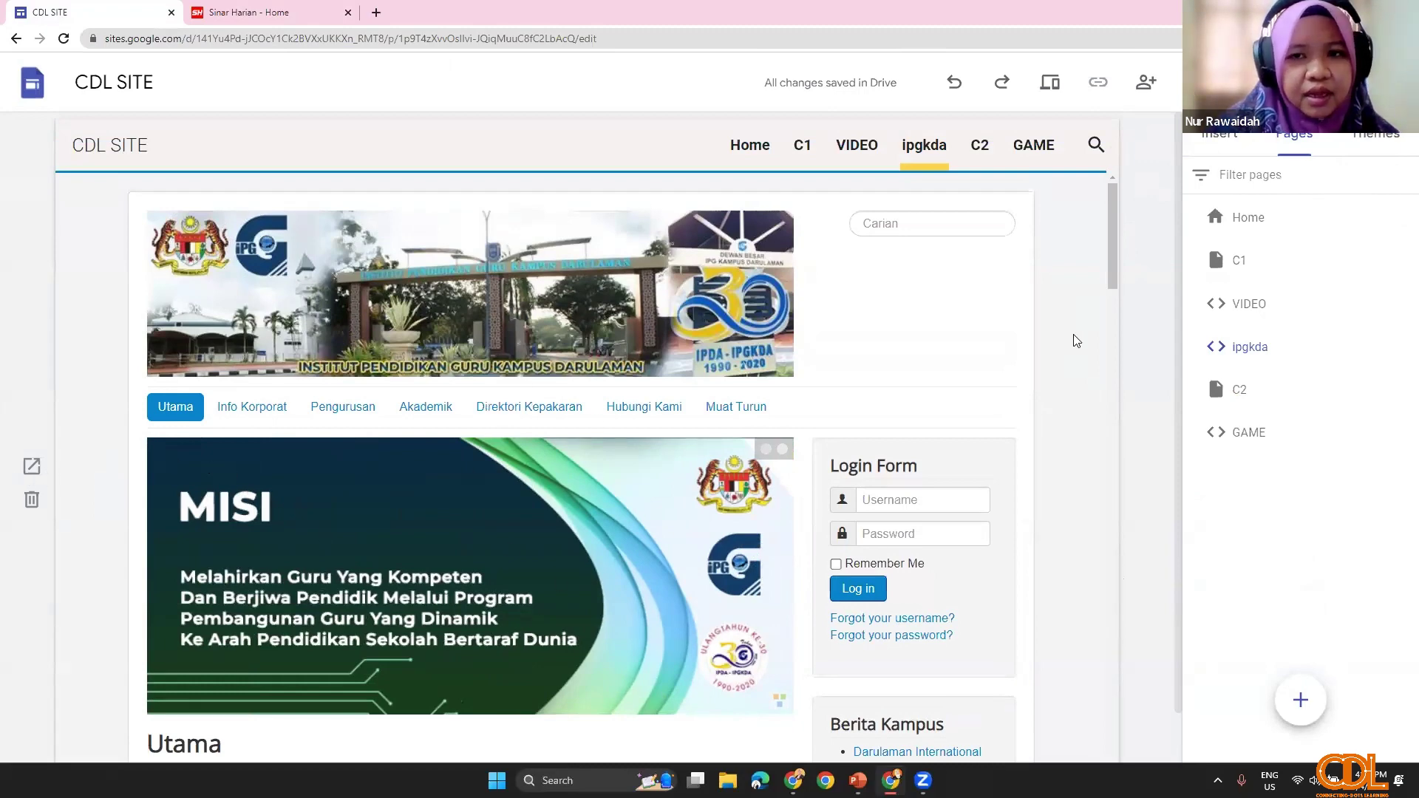
pyautogui.scroll(-1, 776, 685)
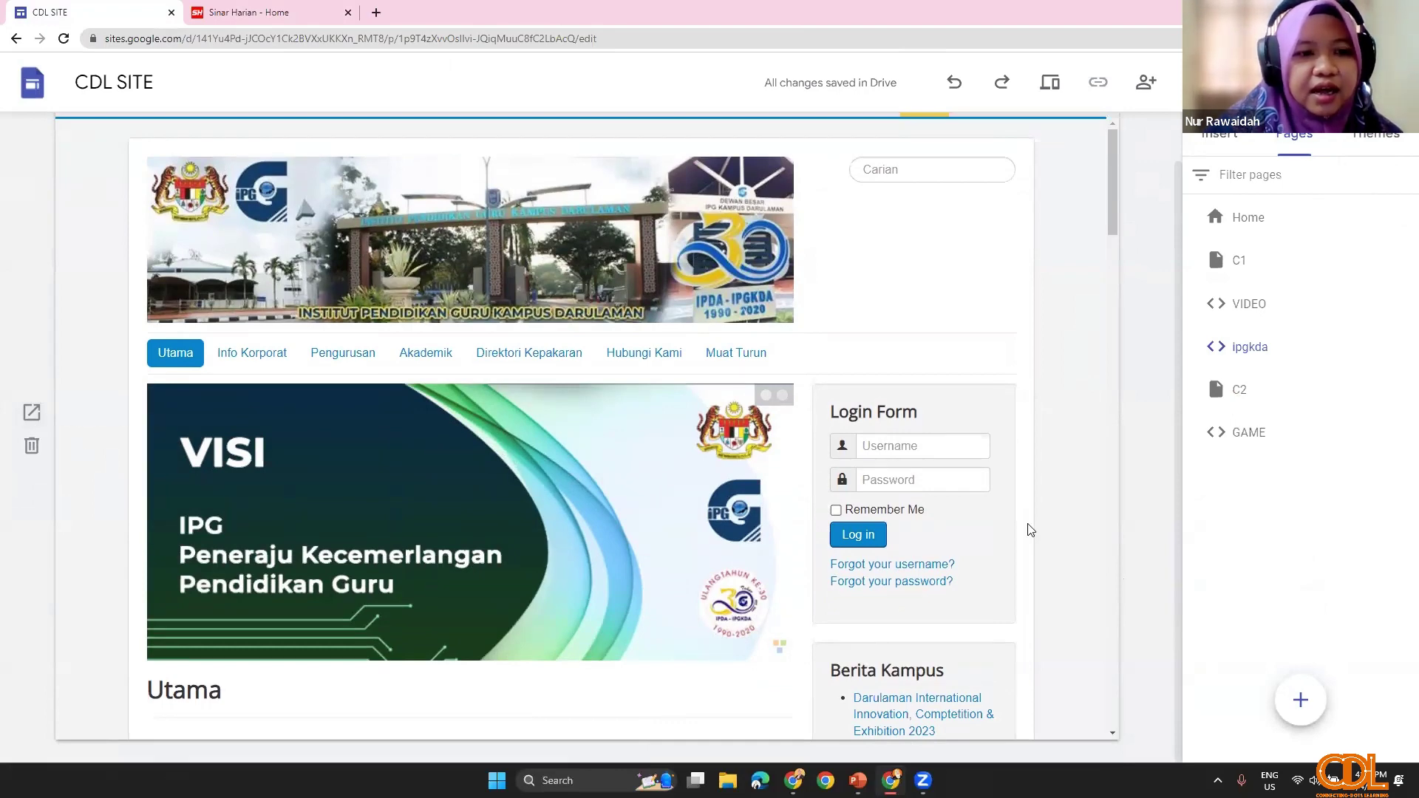
pyautogui.scroll(1, 1072, 477)
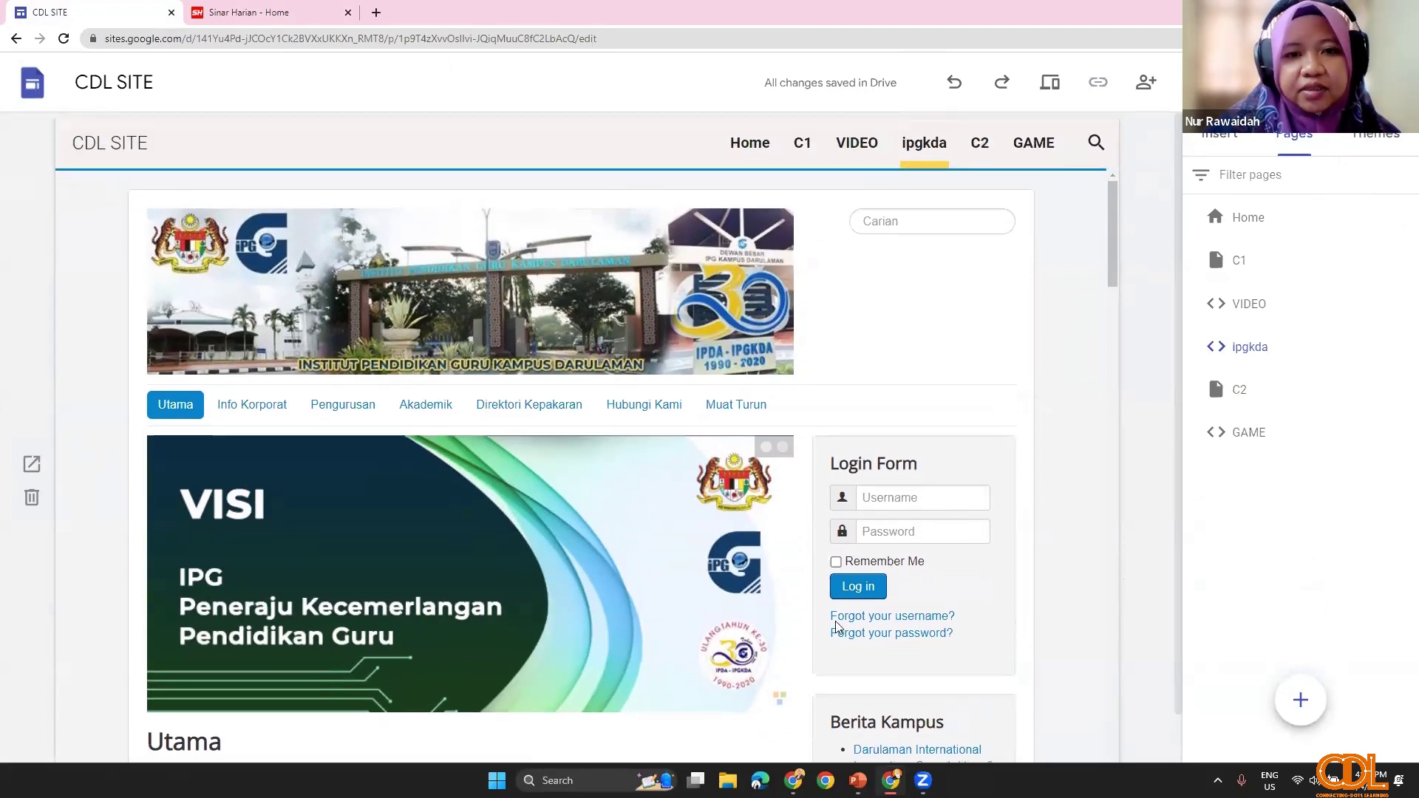
pyautogui.scroll(-1, 830, 621)
pyautogui.scroll(1, 665, 502)
pyautogui.scroll(-1, 1034, 481)
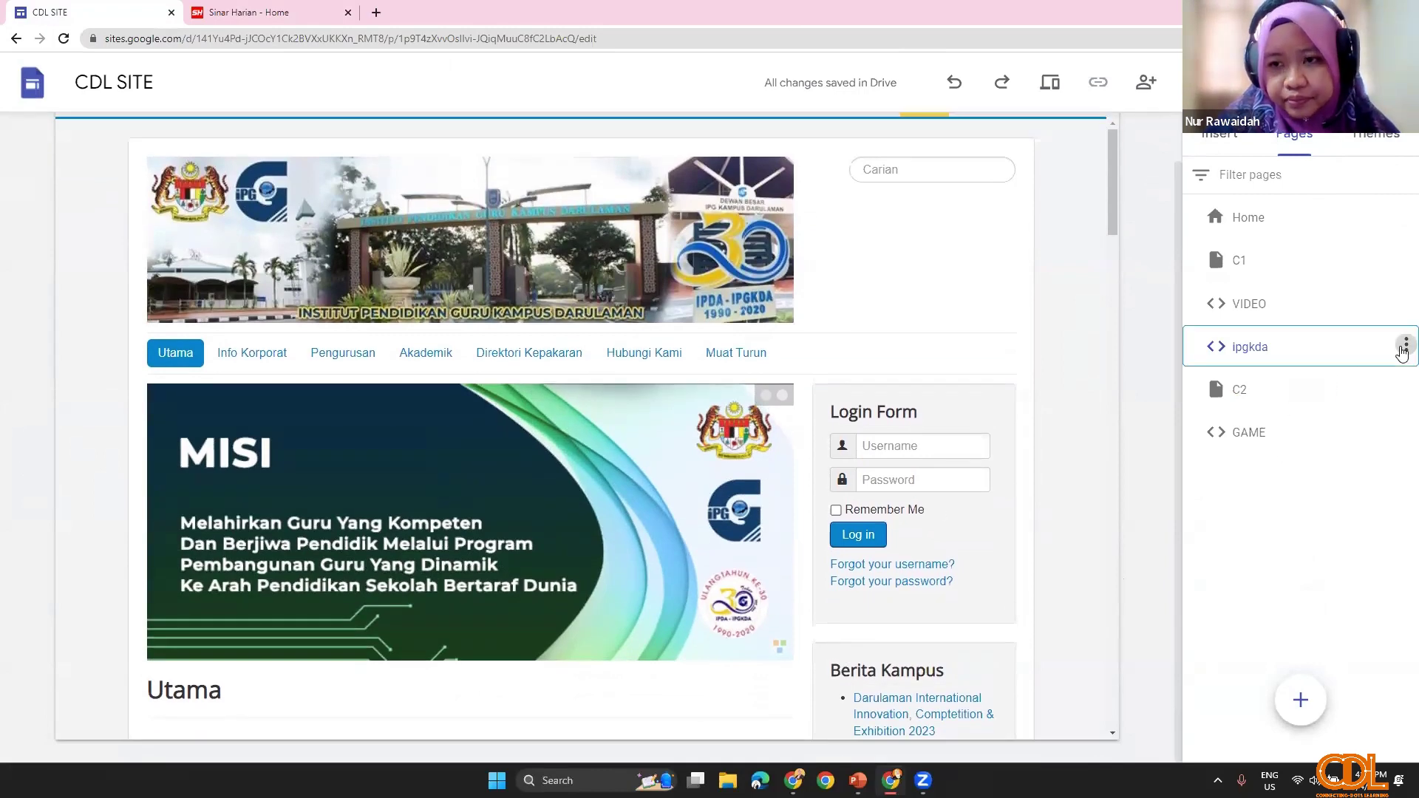
pyautogui.click(1404, 347)
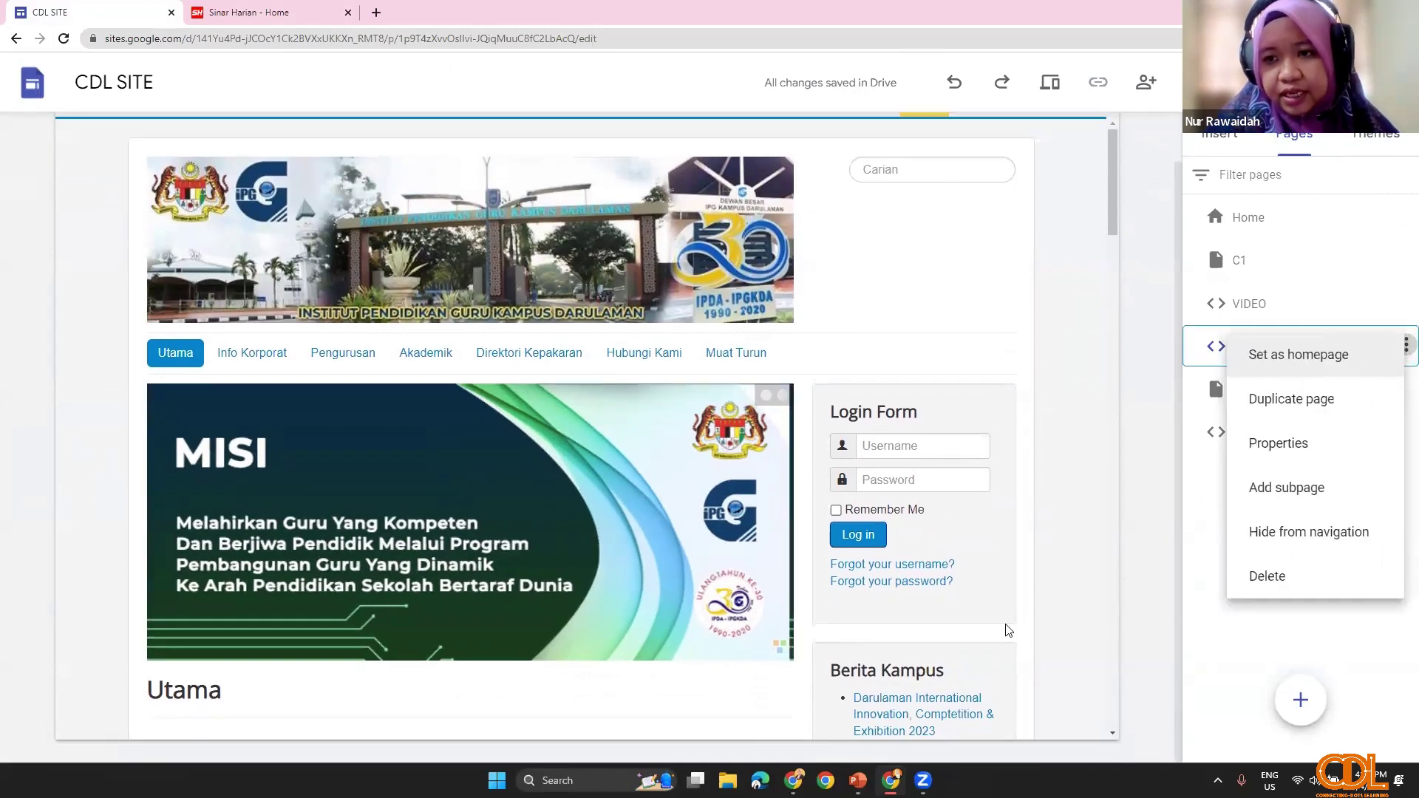
# Step: Delete the ipgkda.edu.my embed and insert the Sinar Harian URL as a Whole page embed
pyautogui.click(32, 446)
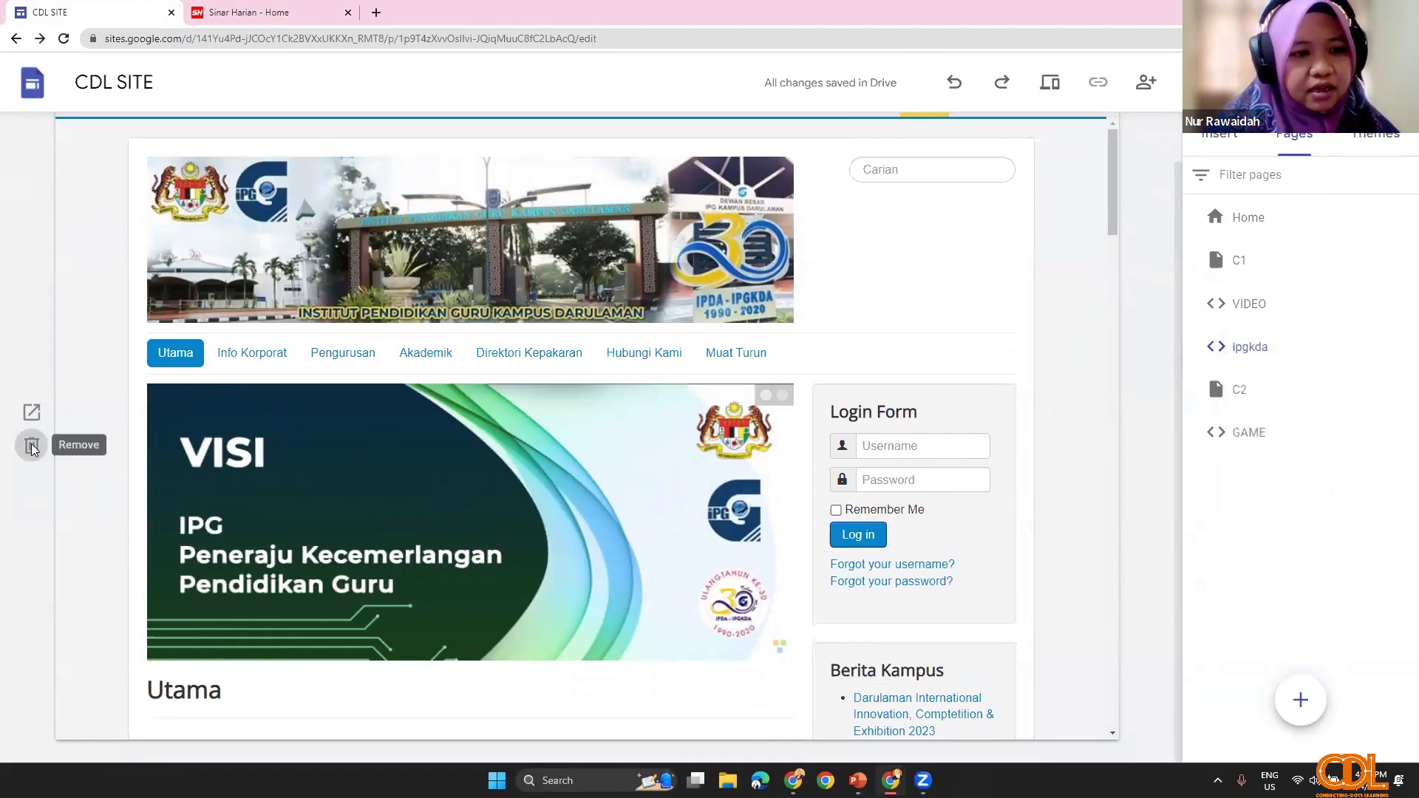
pyautogui.click(32, 445)
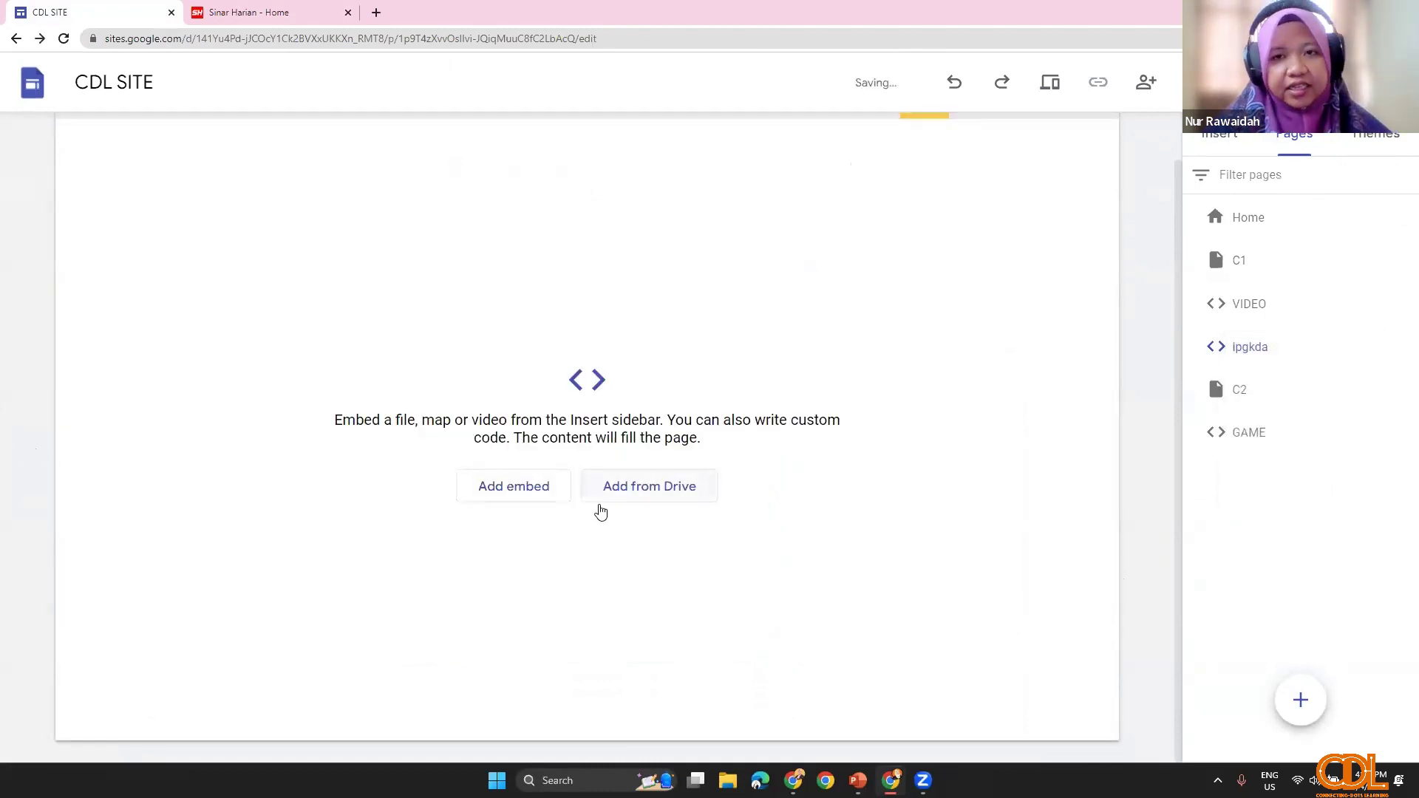
pyautogui.click(524, 488)
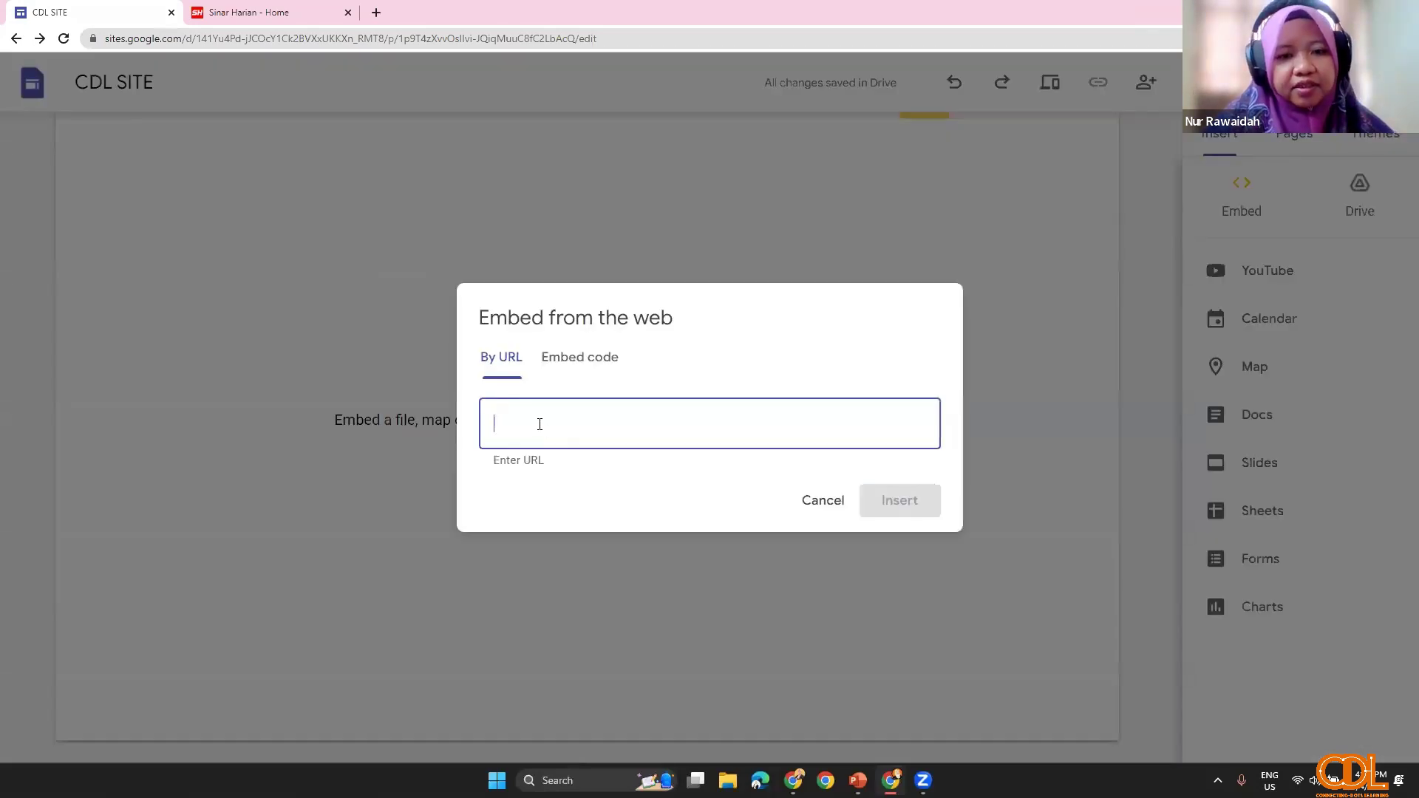
pyautogui.rightClick(540, 424)
pyautogui.click(580, 542)
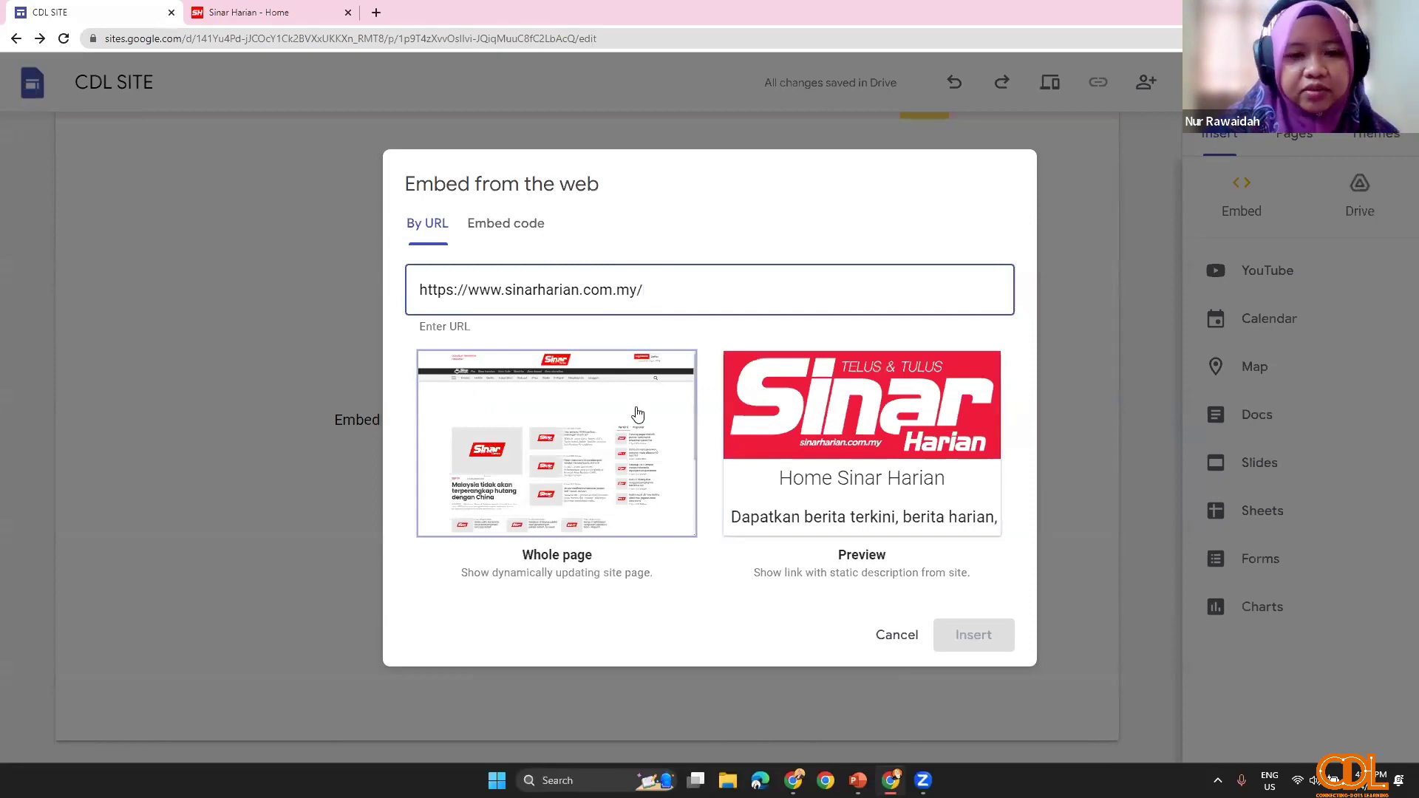
pyautogui.click(638, 414)
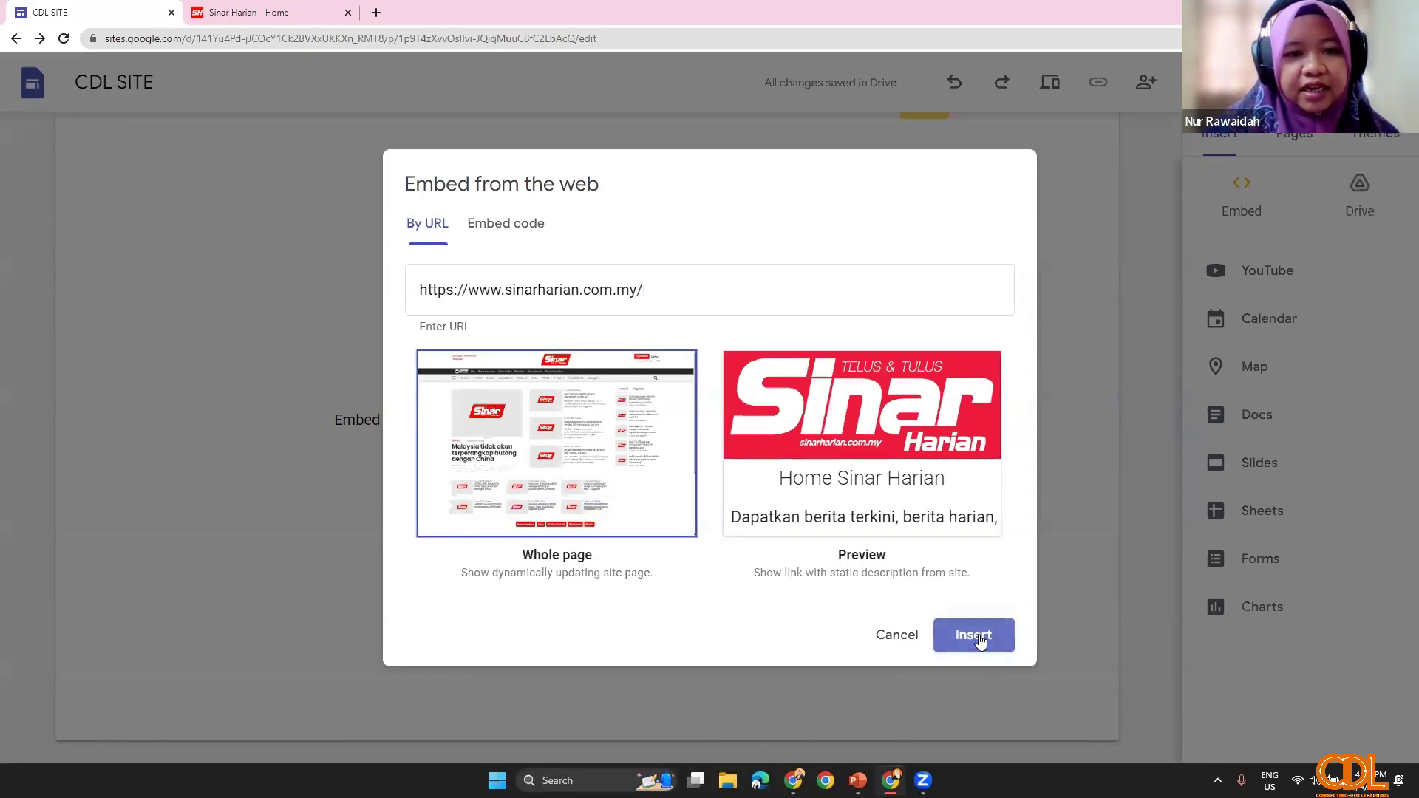
pyautogui.click(976, 637)
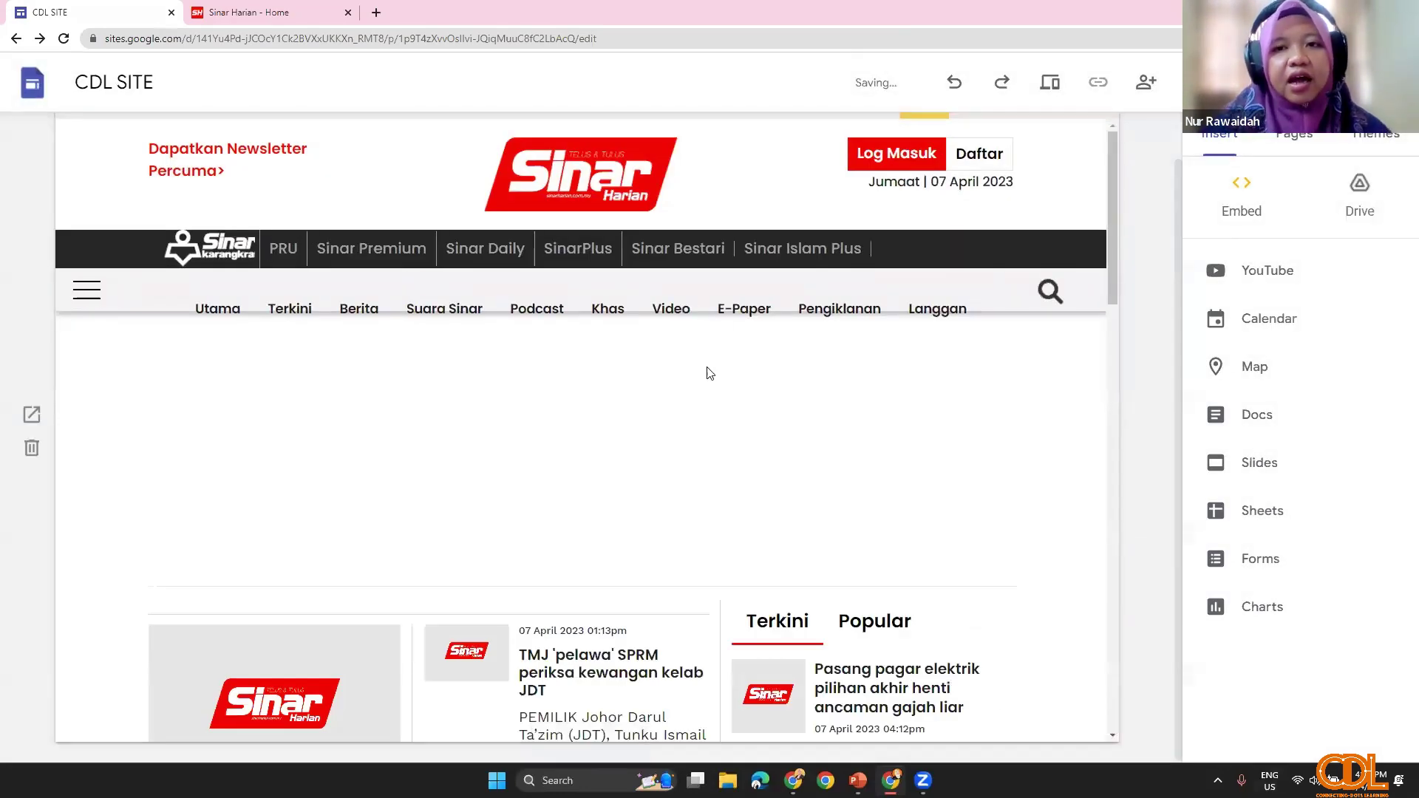
pyautogui.scroll(1, 754, 424)
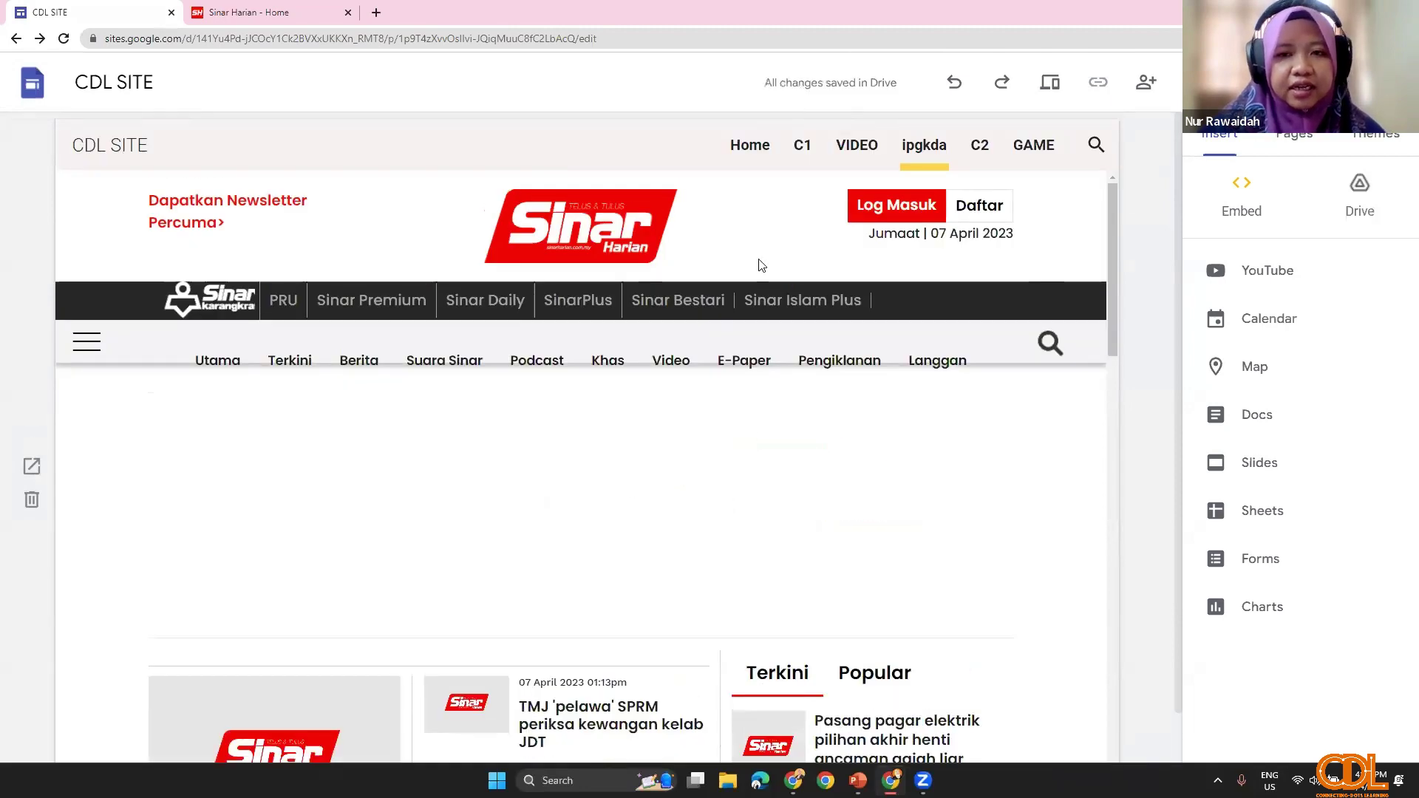
# Step: Preview the Home, C1, VIDEO and ipgkda pages, checking the live Sinar Harian embed
pyautogui.click(751, 146)
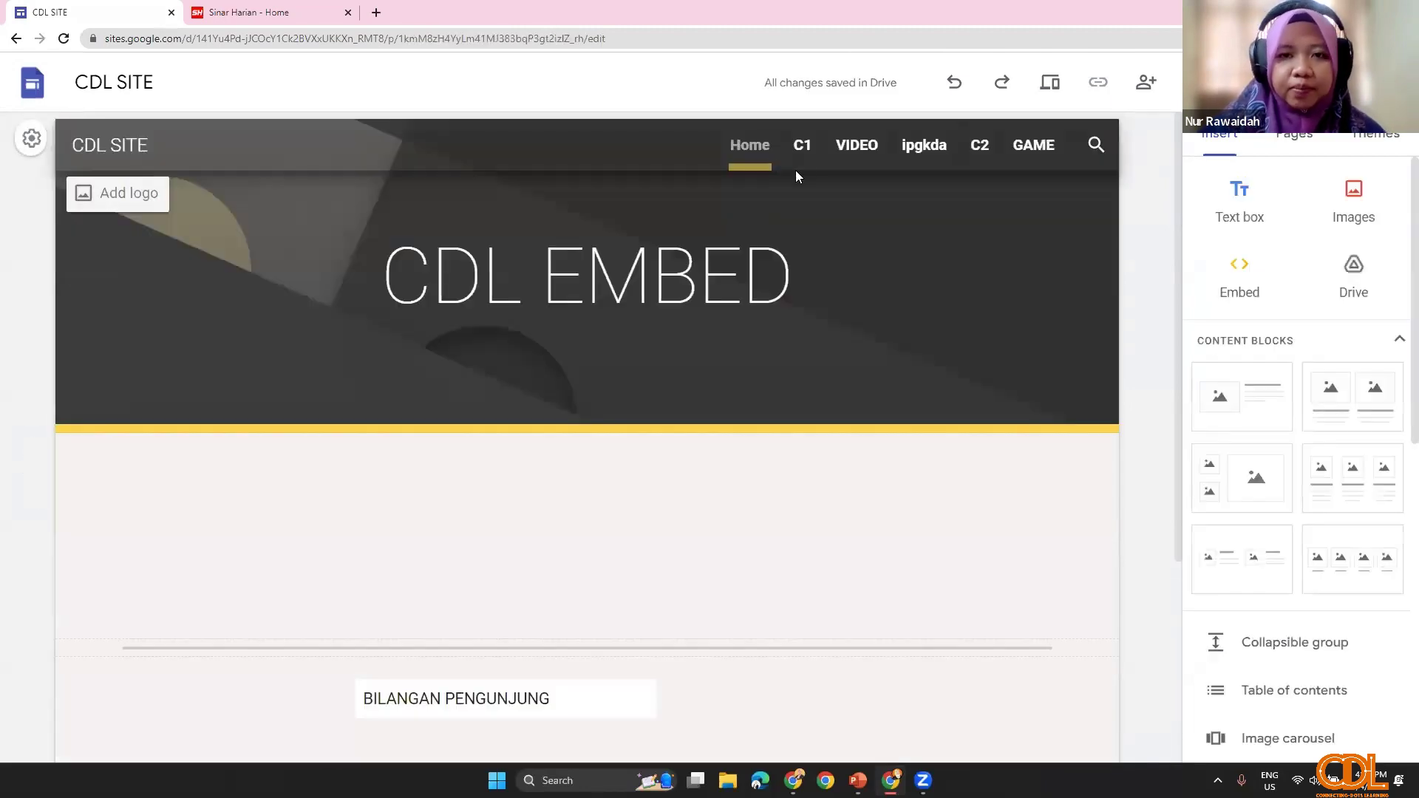
pyautogui.click(803, 148)
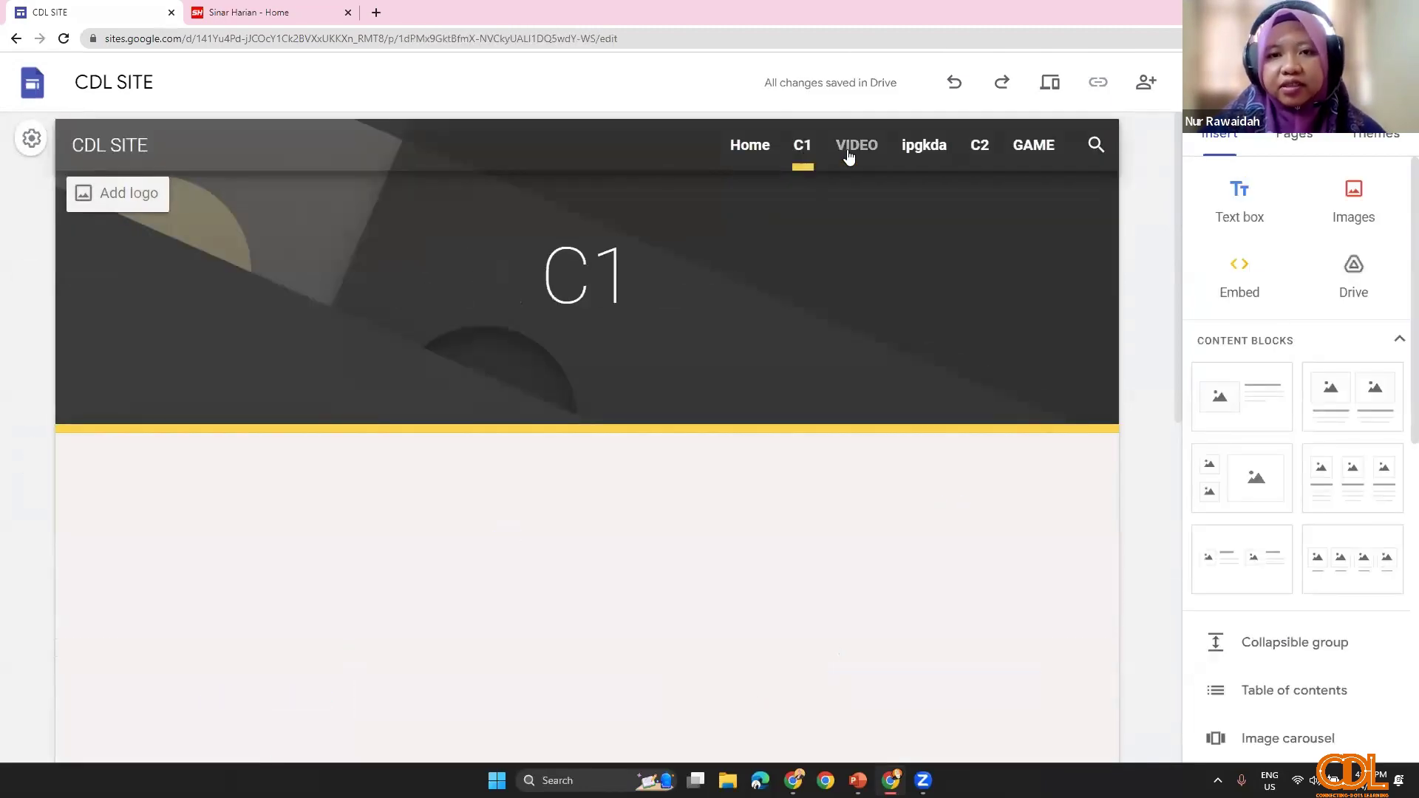
pyautogui.click(848, 152)
pyautogui.click(906, 149)
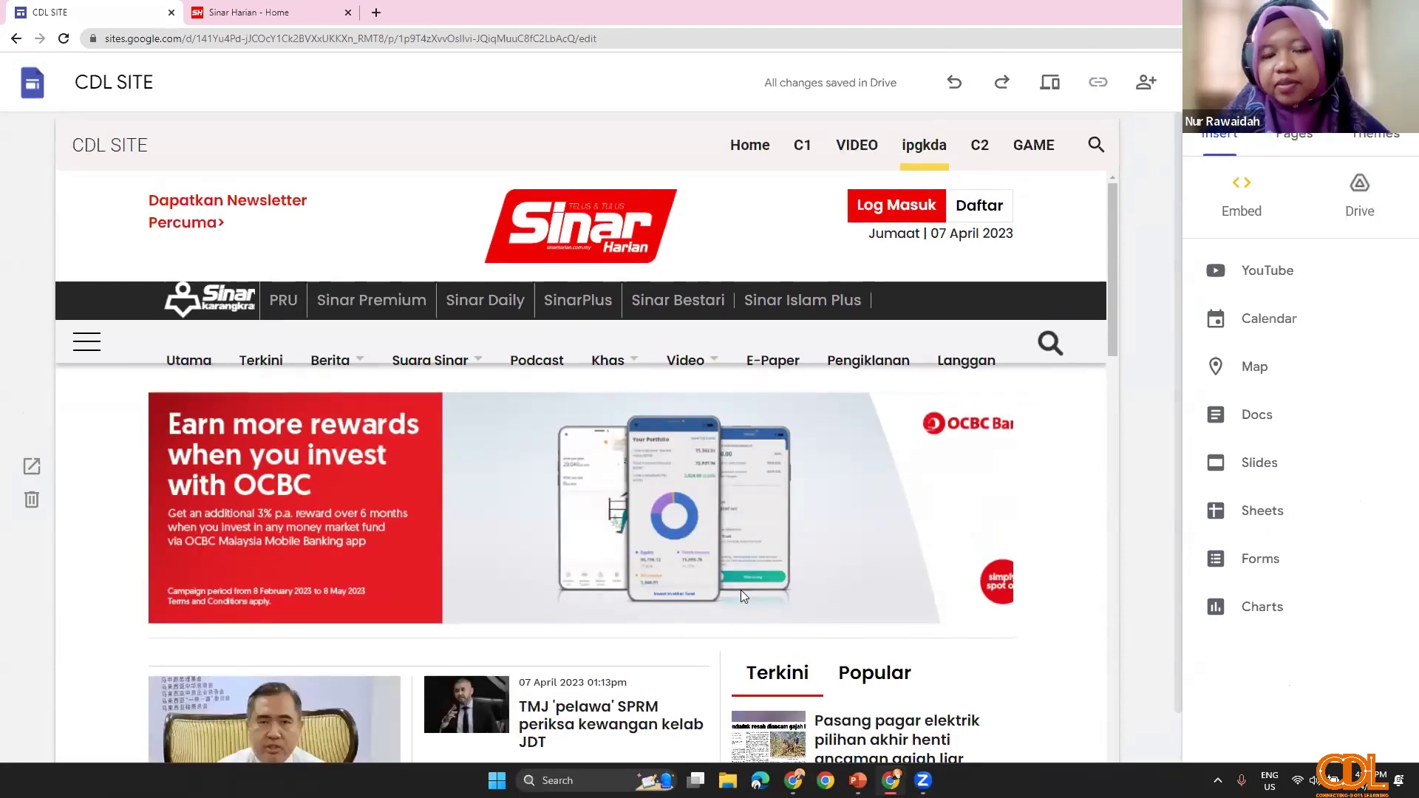
pyautogui.scroll(-1, 394, 591)
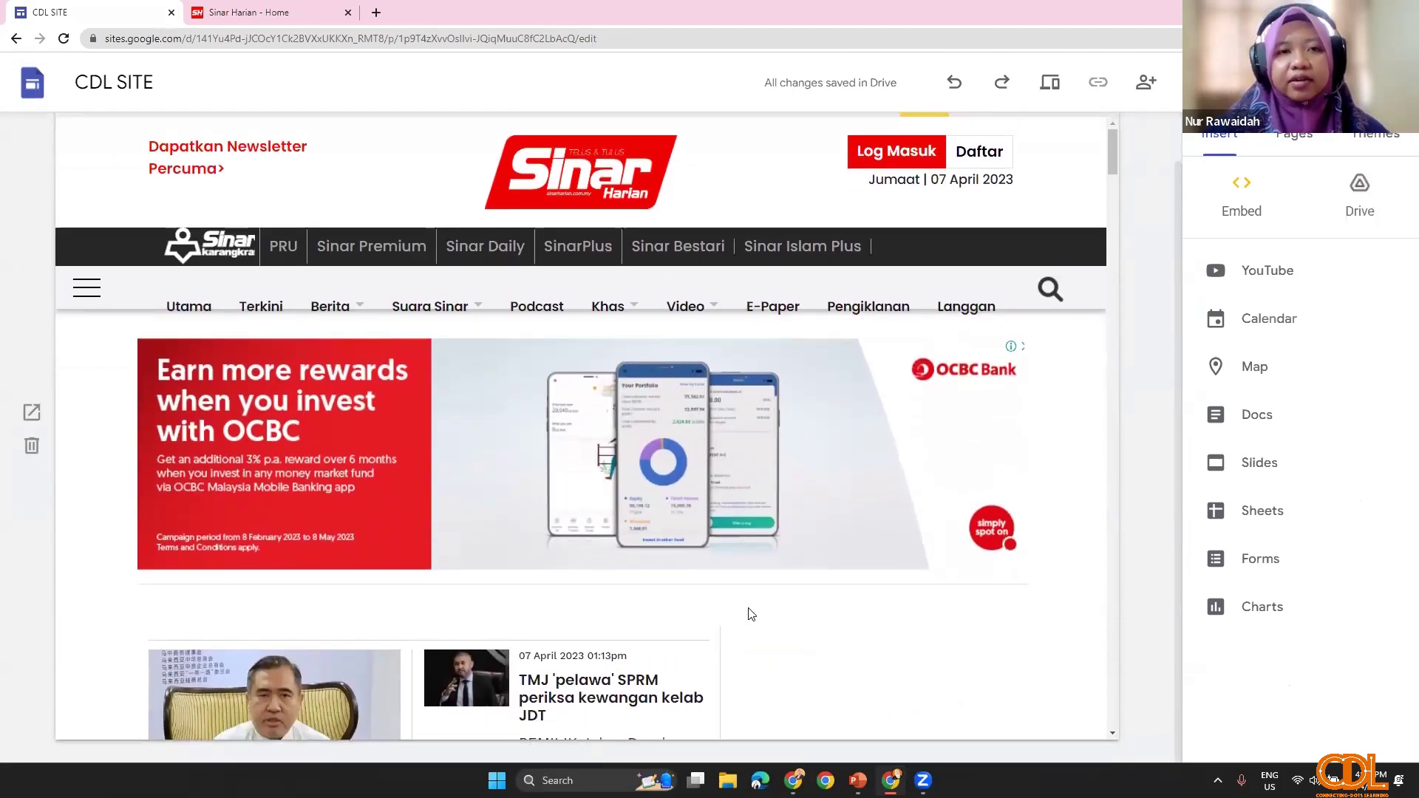
pyautogui.click(857, 780)
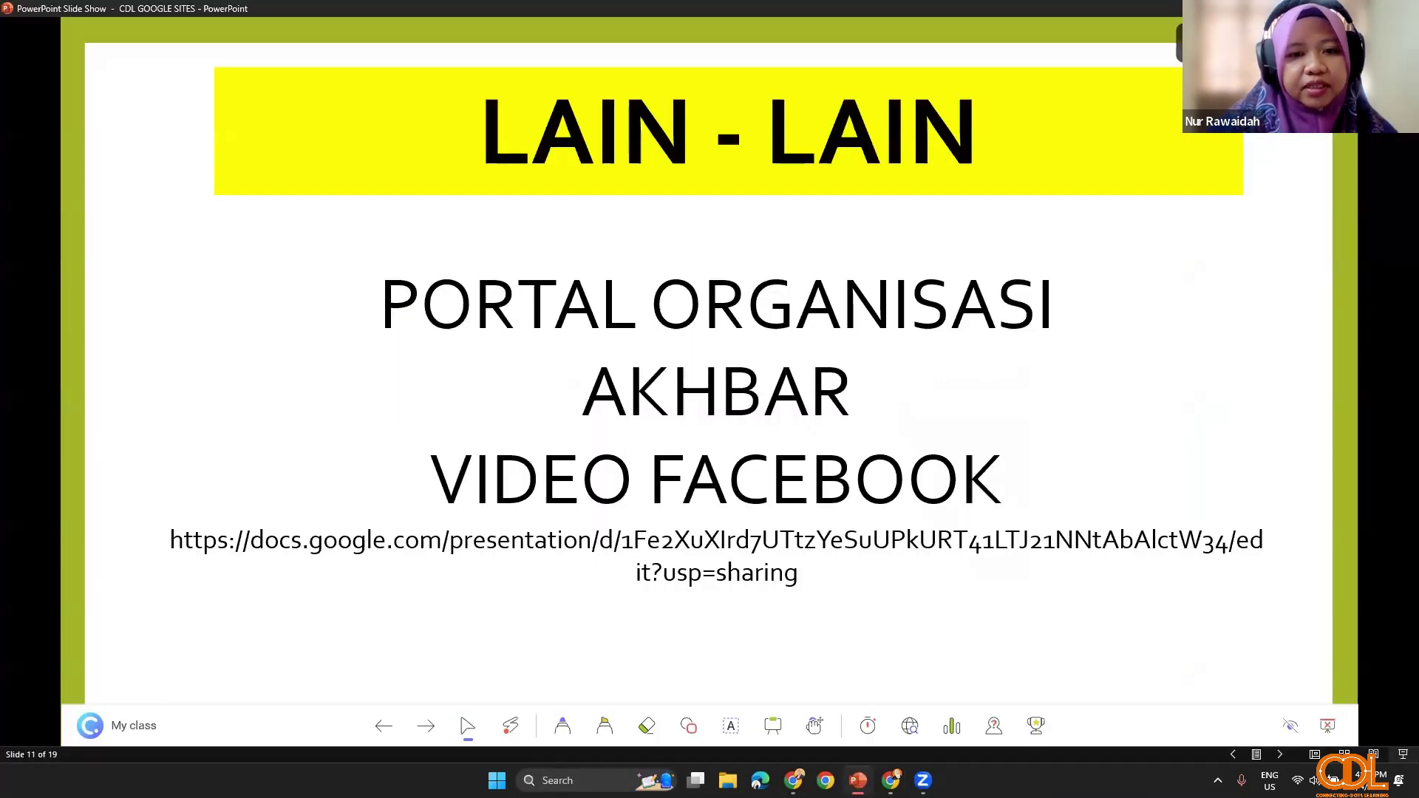
pyautogui.click(857, 780)
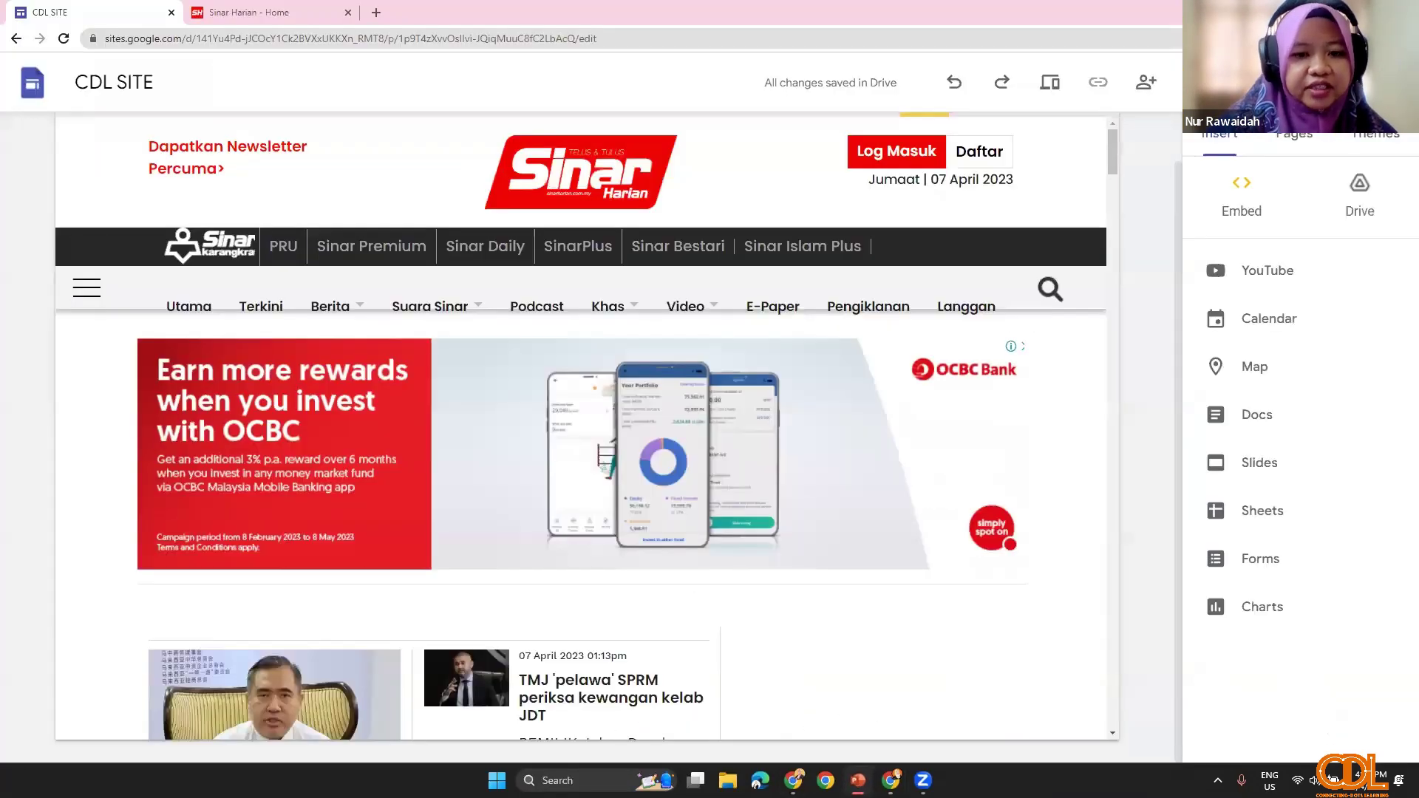
# Step: Bring up the Perpustakaan Negara Malaysia Facebook page from the Gmail Chrome window
pyautogui.click(792, 780)
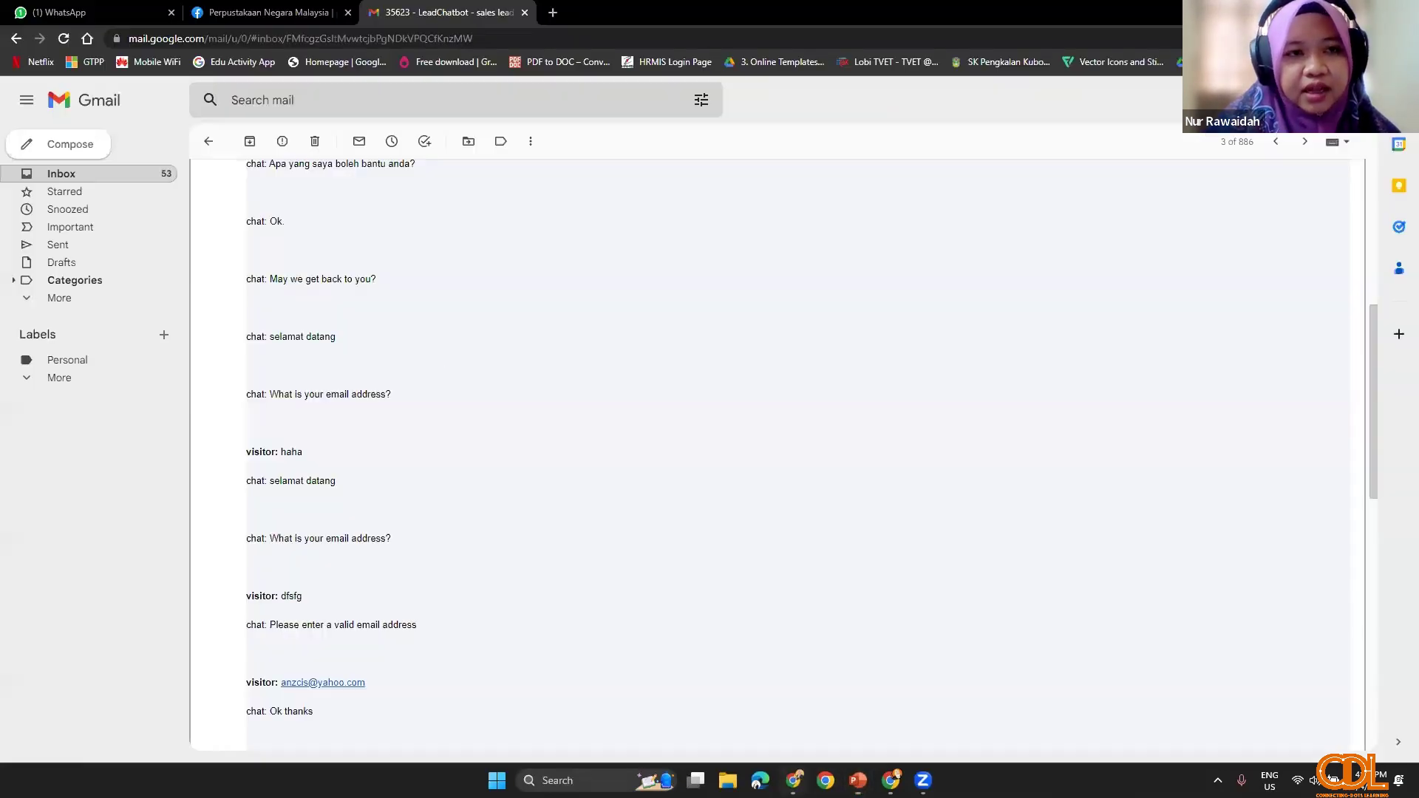
pyautogui.click(268, 13)
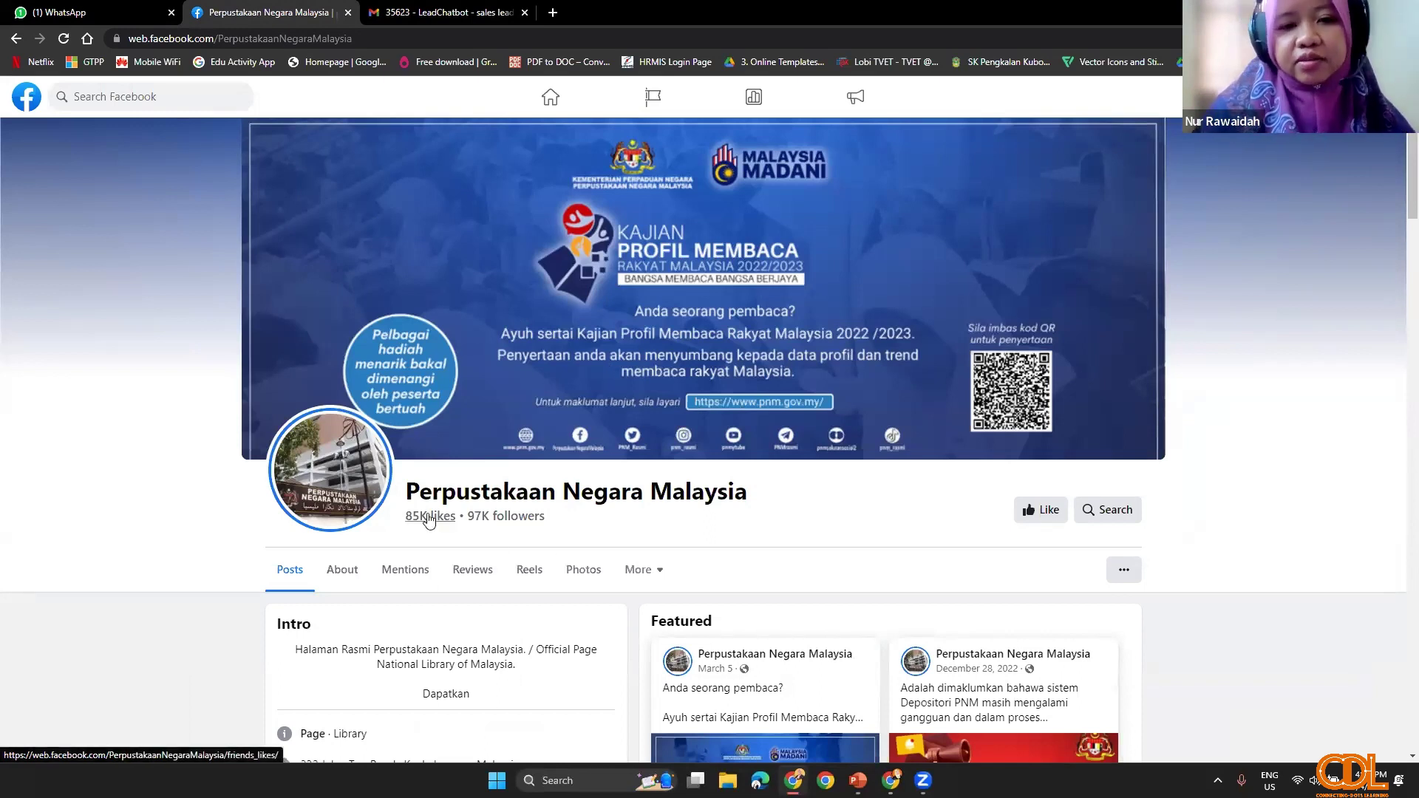
# Step: Open the page's Videos section from More and find the Most Popular e-LMM tutorial
pyautogui.scroll(-3, 428, 521)
pyautogui.scroll(-2, 671, 484)
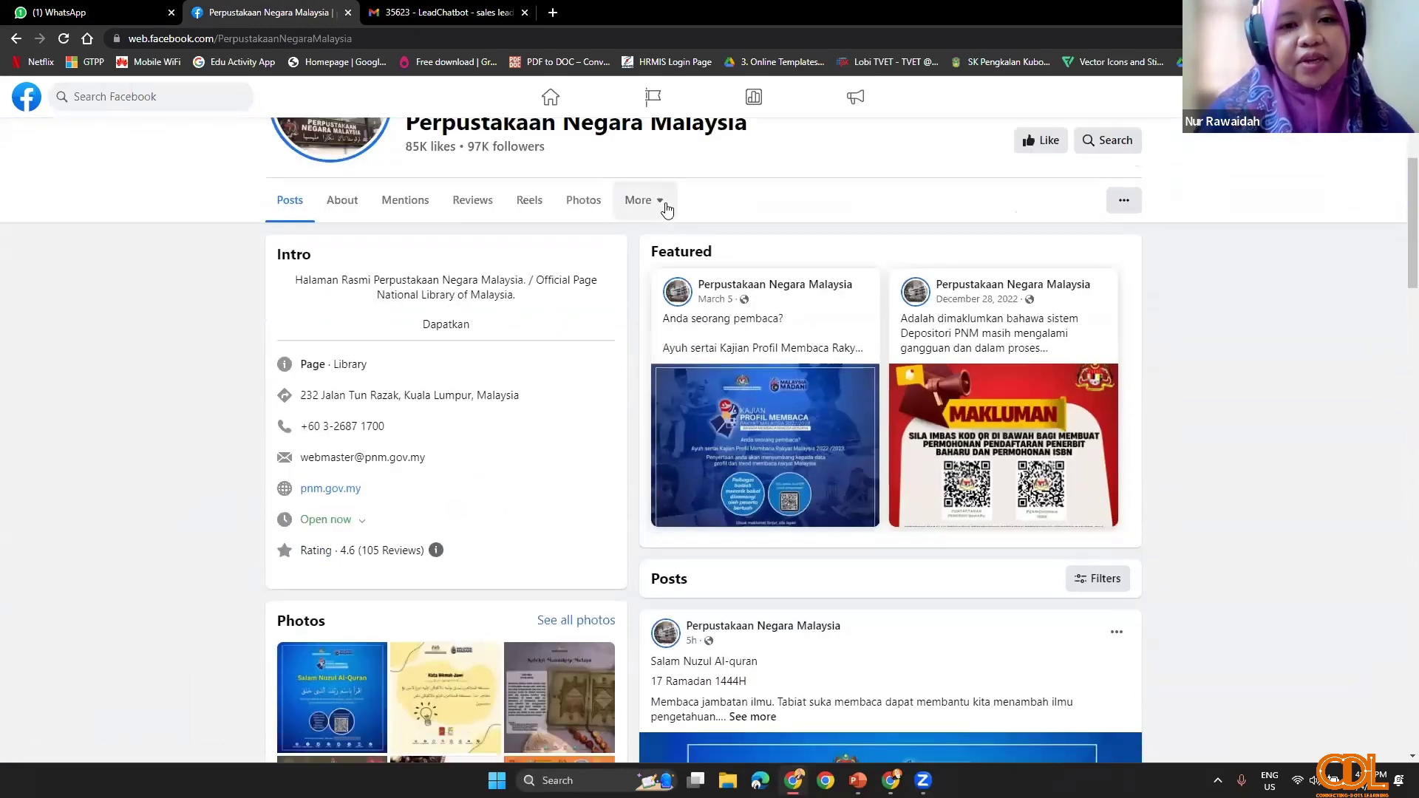
pyautogui.click(663, 207)
pyautogui.click(664, 243)
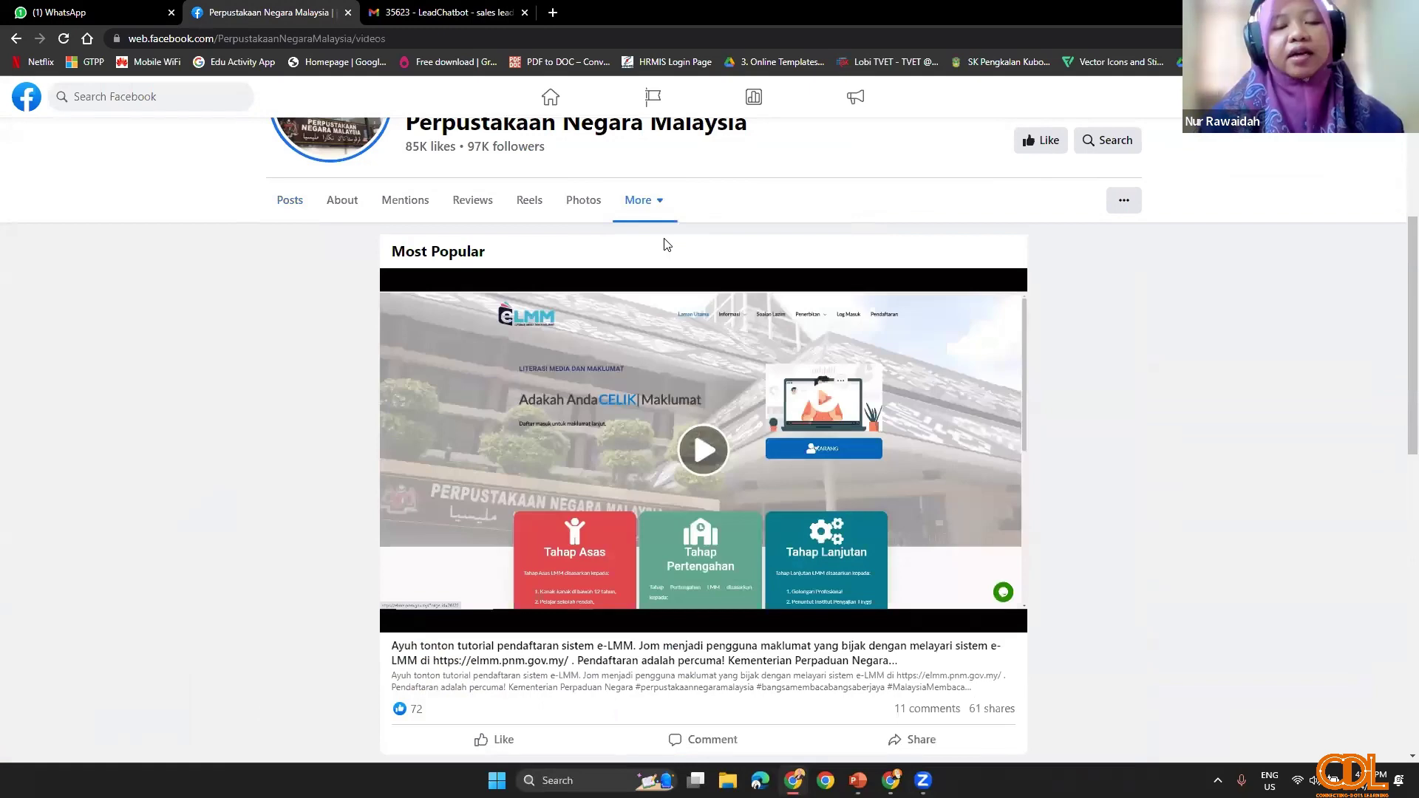
pyautogui.scroll(-3, 641, 455)
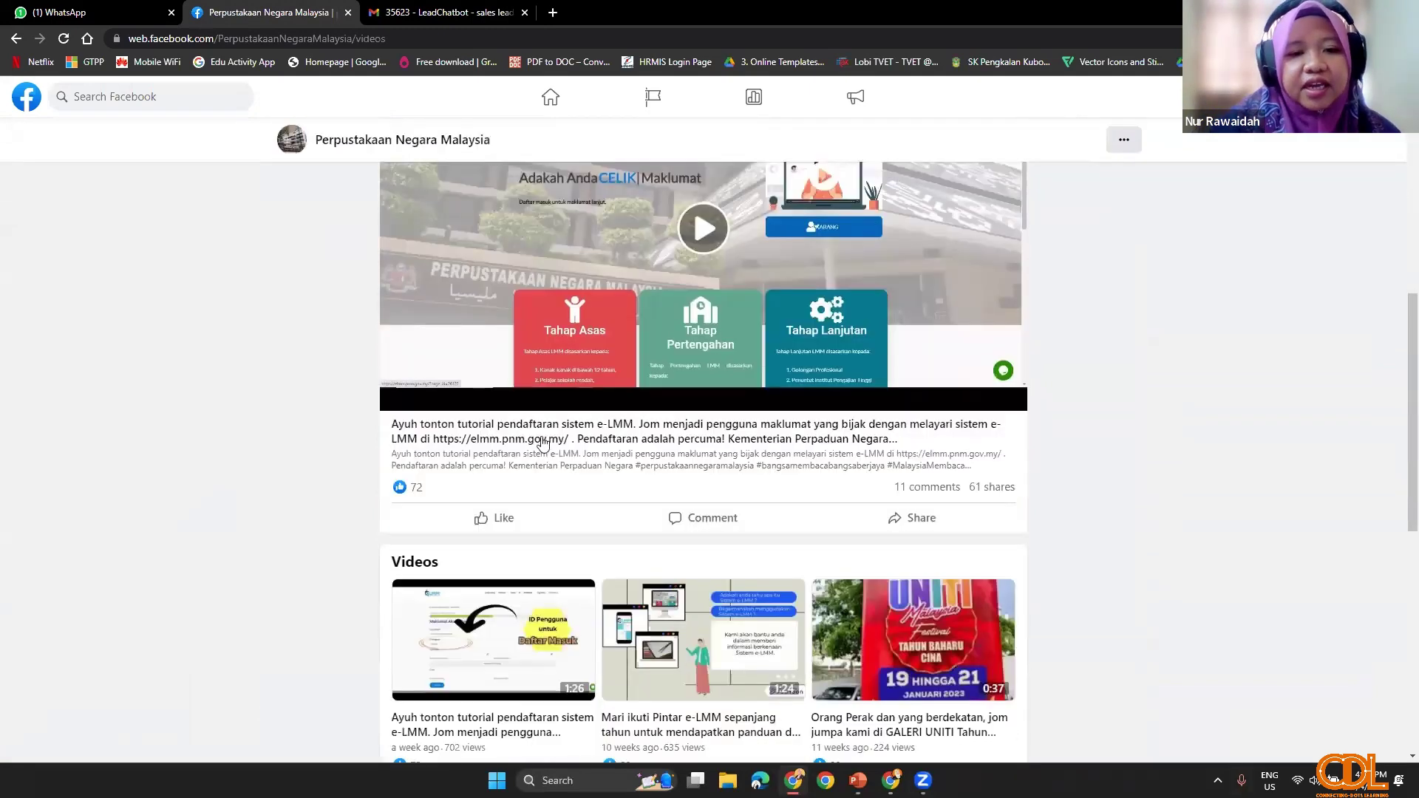
pyautogui.scroll(2, 628, 453)
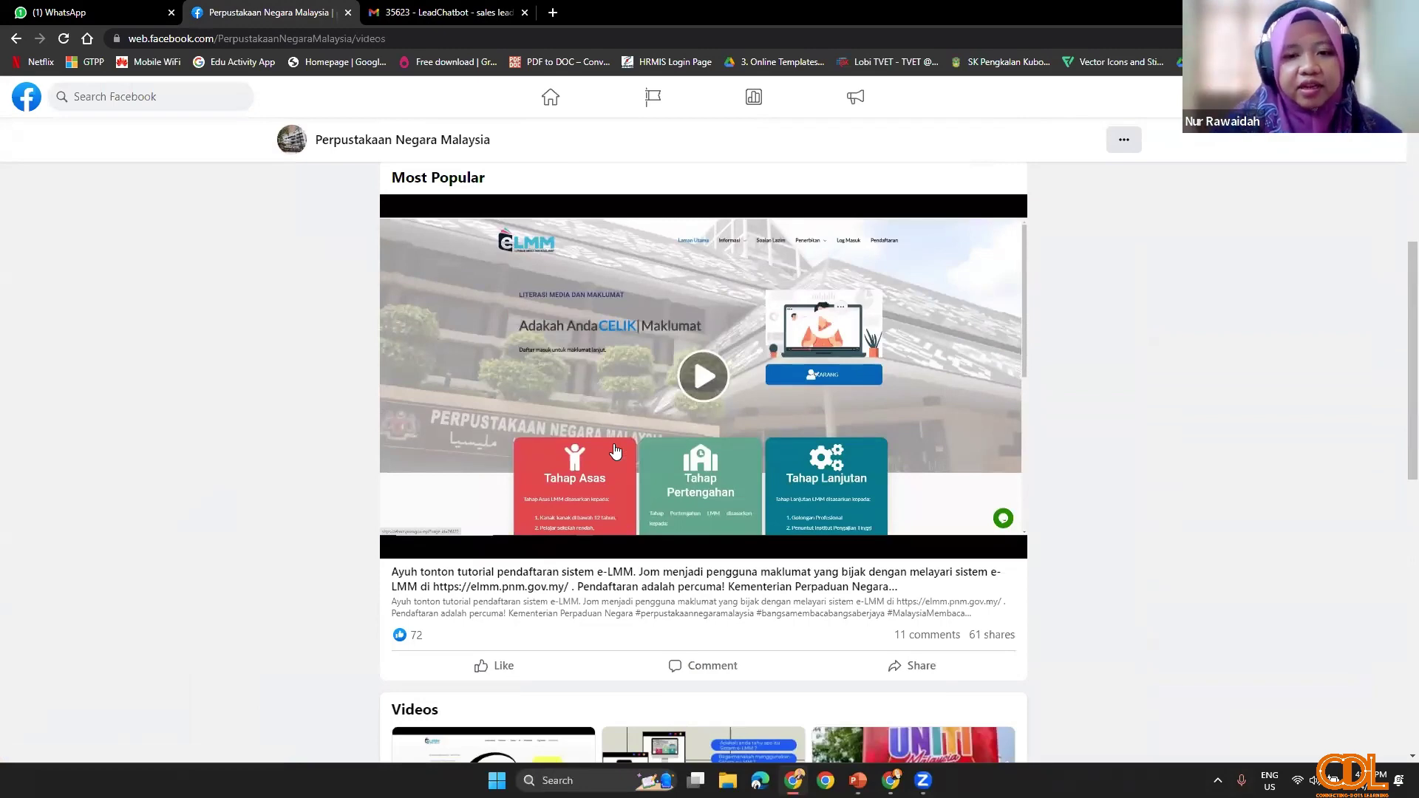
pyautogui.scroll(-1, 714, 559)
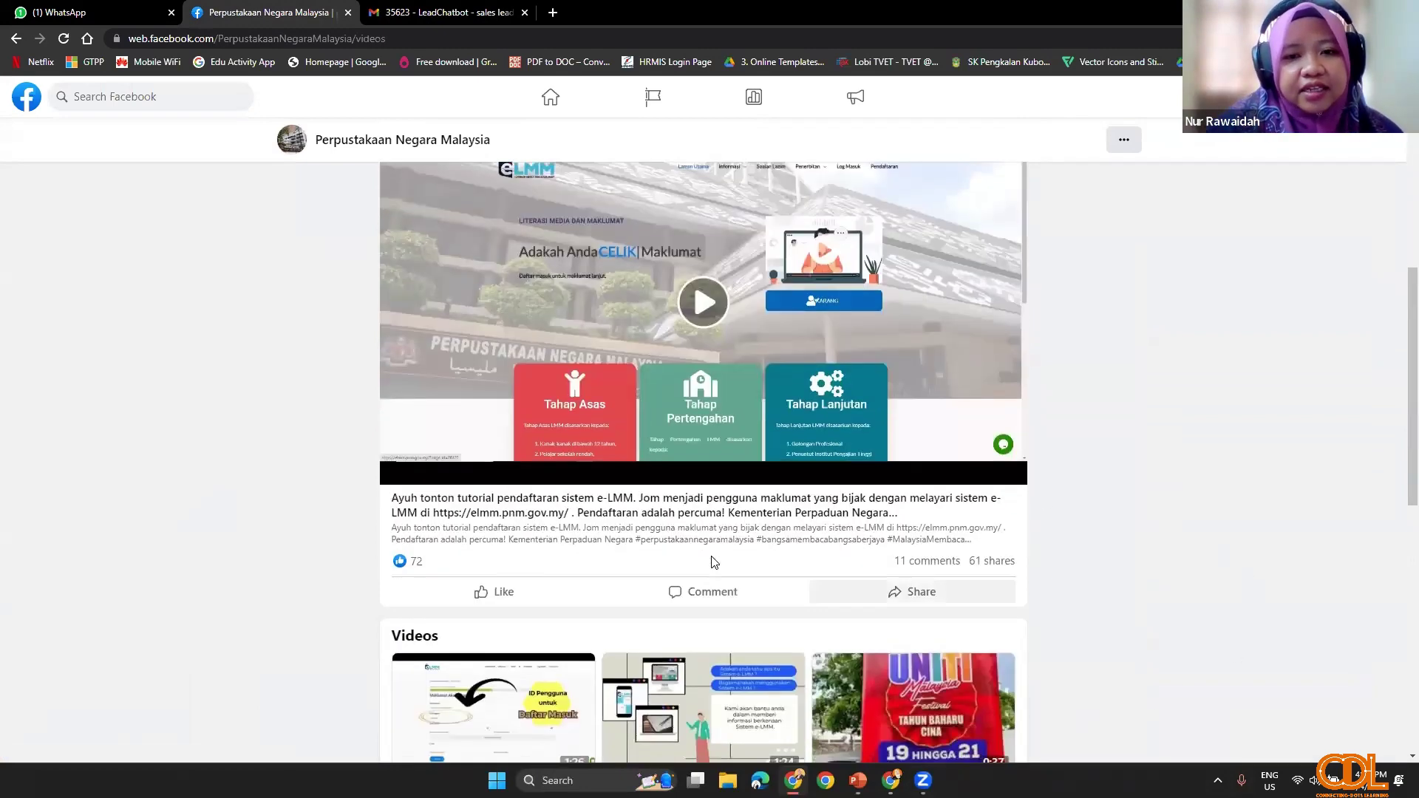
pyautogui.scroll(2, 681, 480)
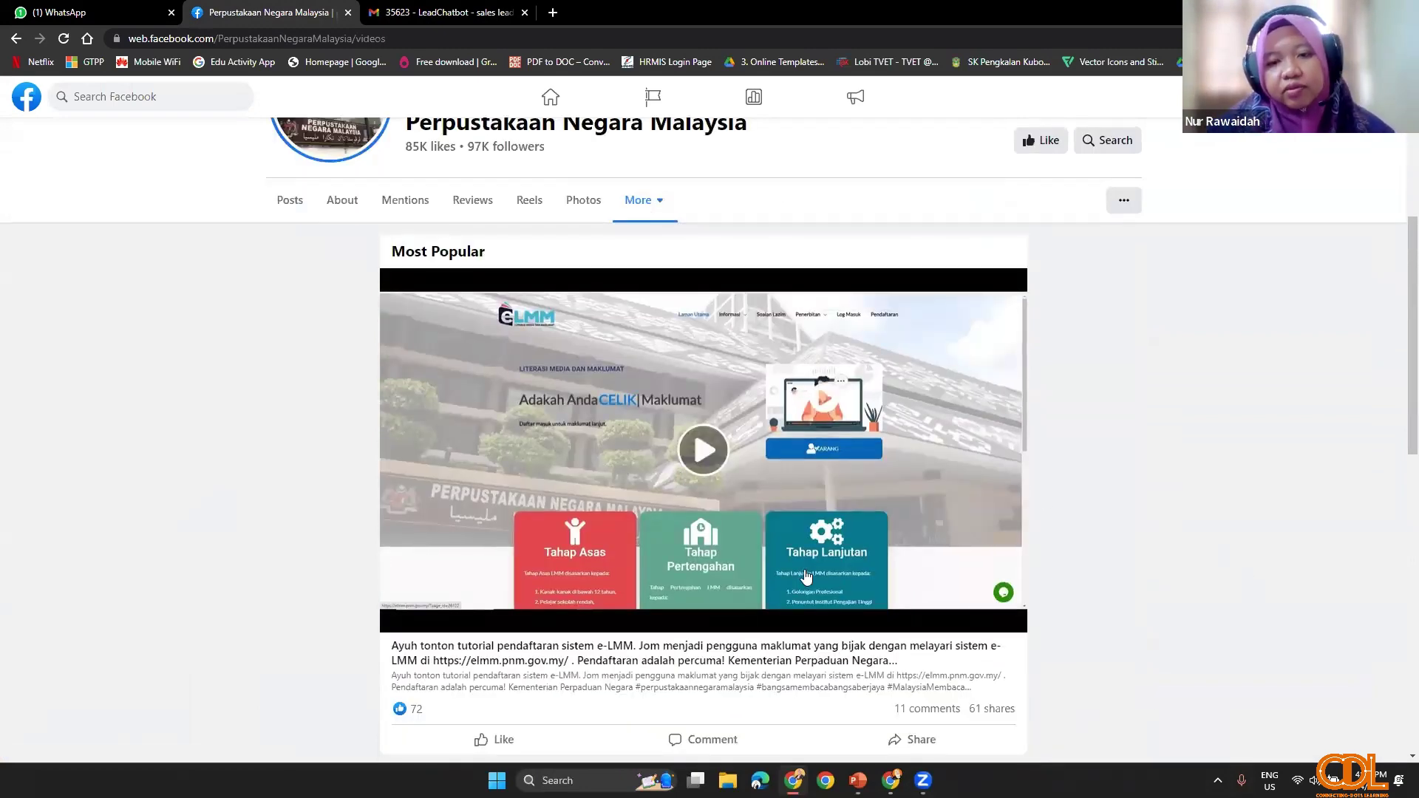
pyautogui.scroll(-2, 933, 610)
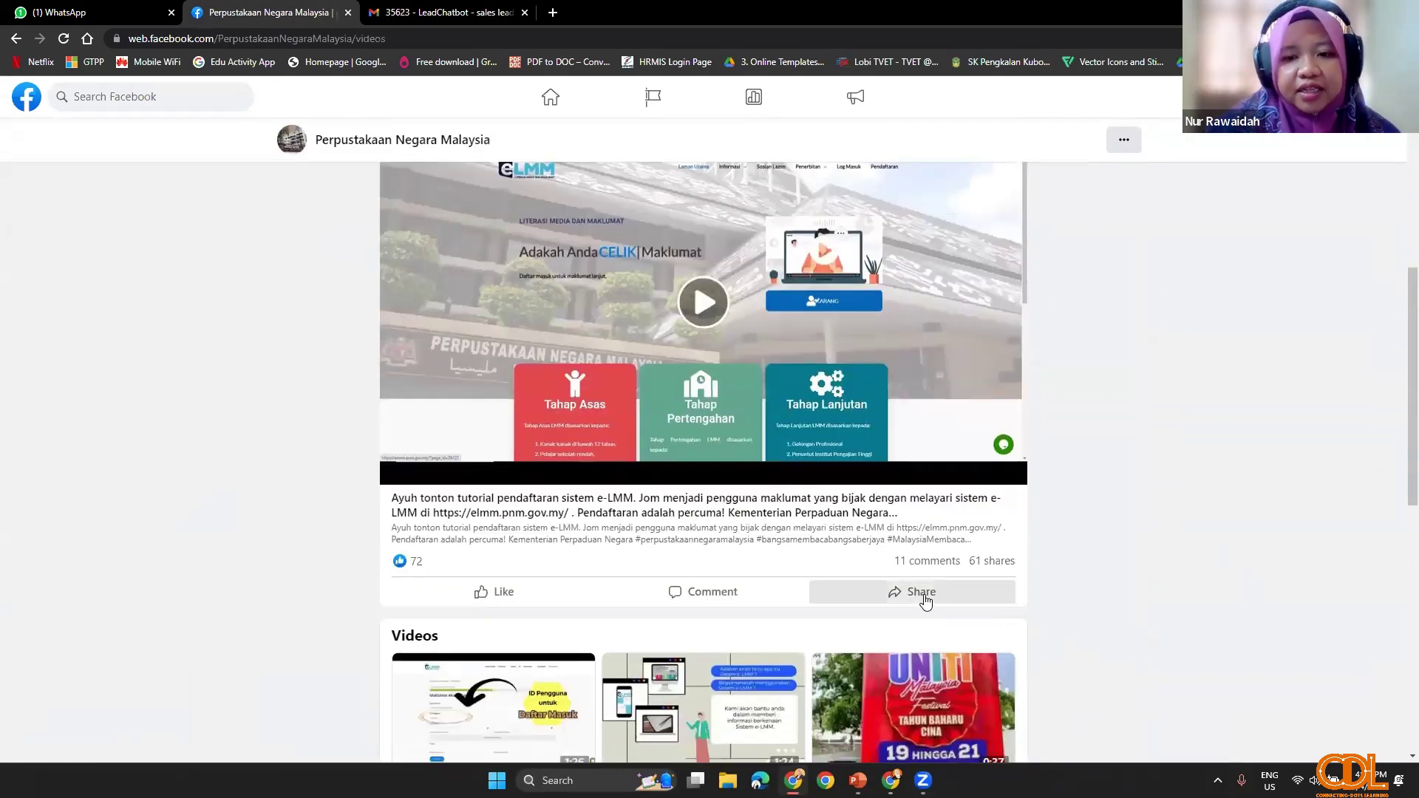
# Step: Get the embed code for the e-LMM registration tutorial and select the Start at time field
pyautogui.click(924, 595)
pyautogui.scroll(-2, 922, 595)
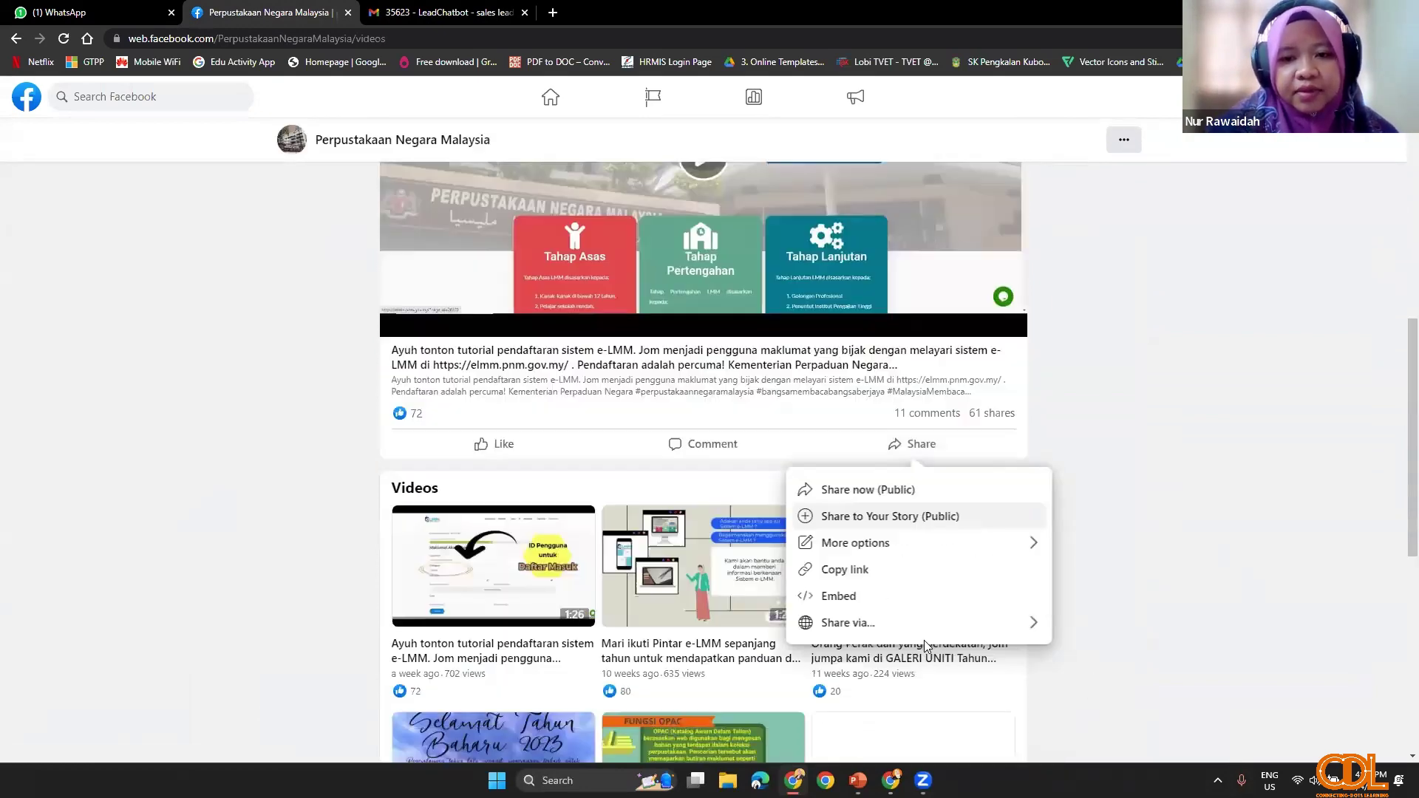
pyautogui.click(846, 608)
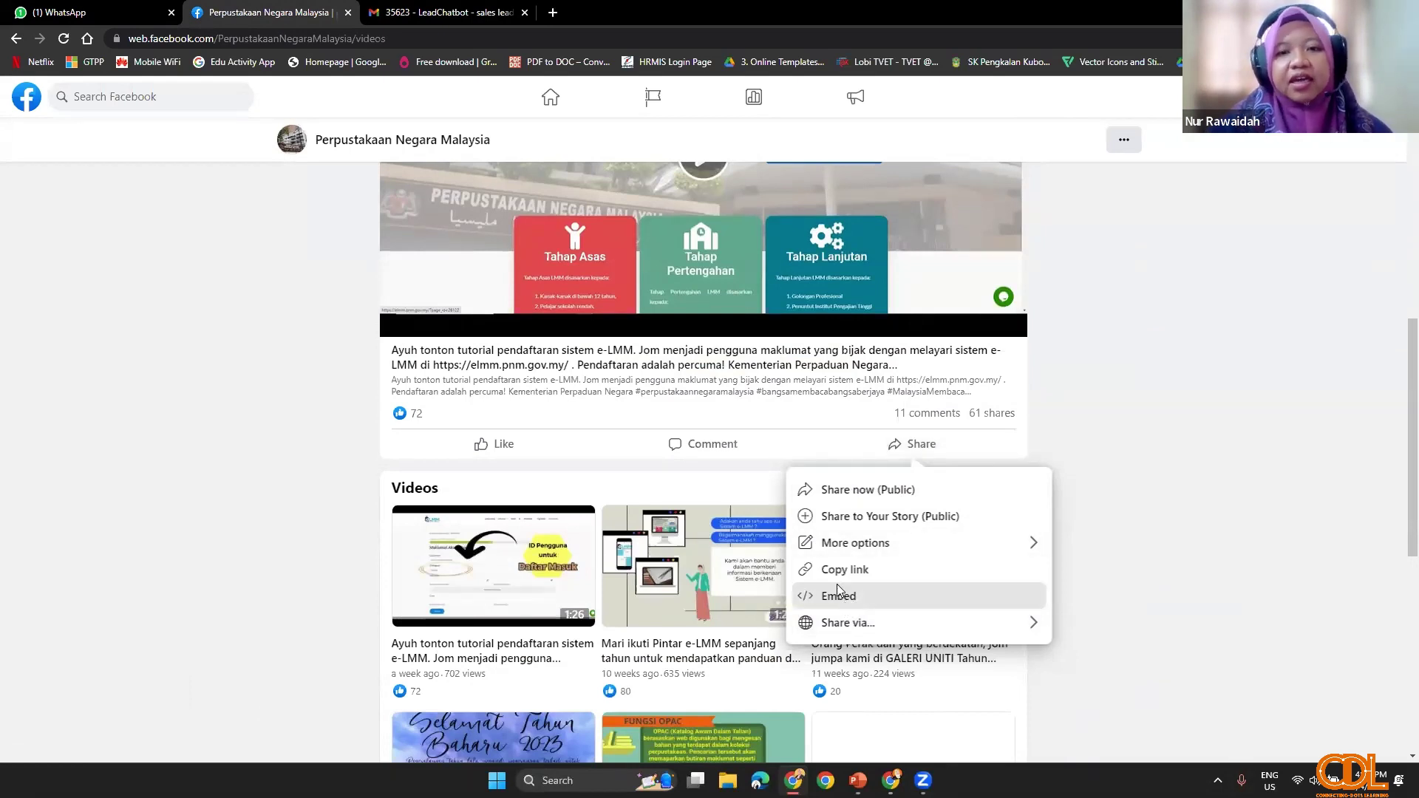
pyautogui.click(837, 591)
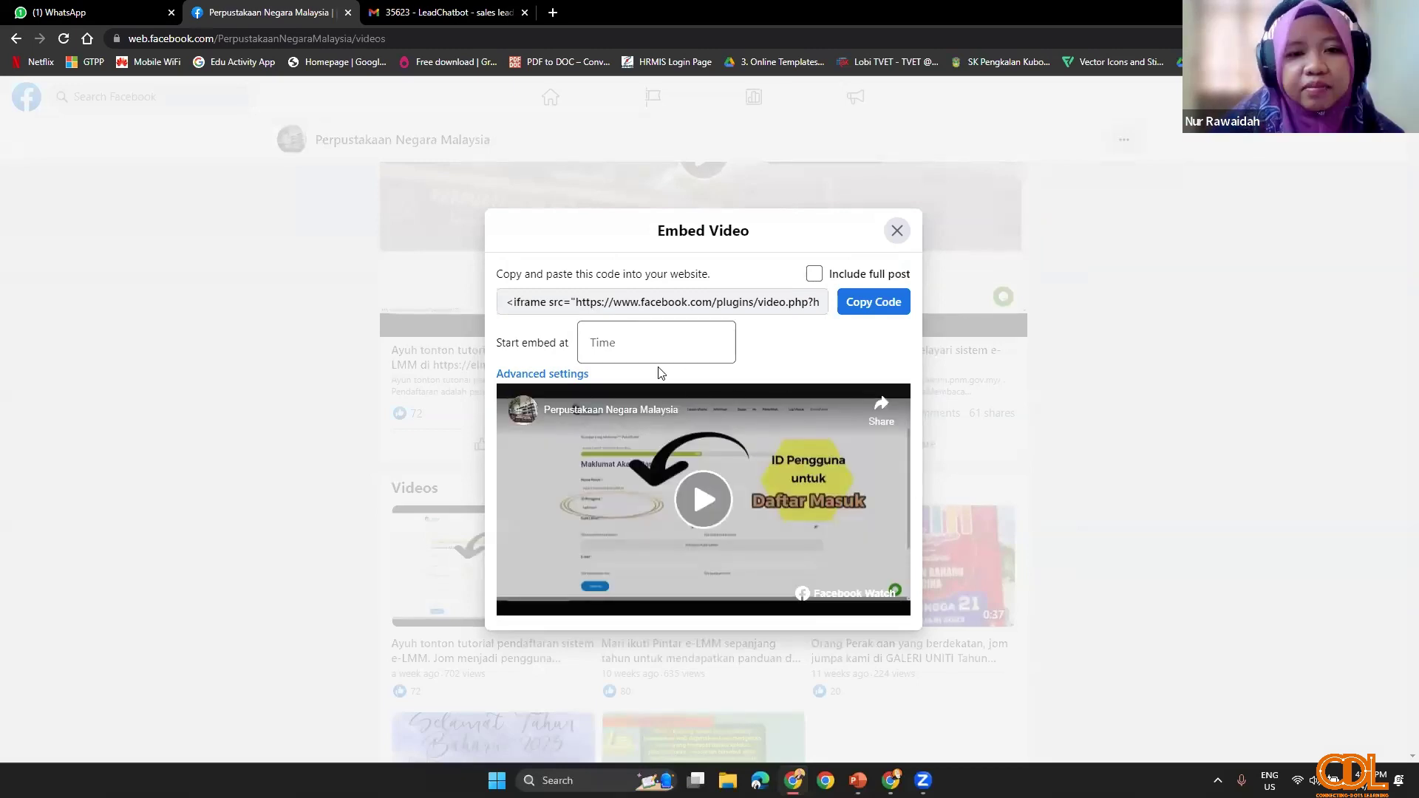
pyautogui.click(614, 346)
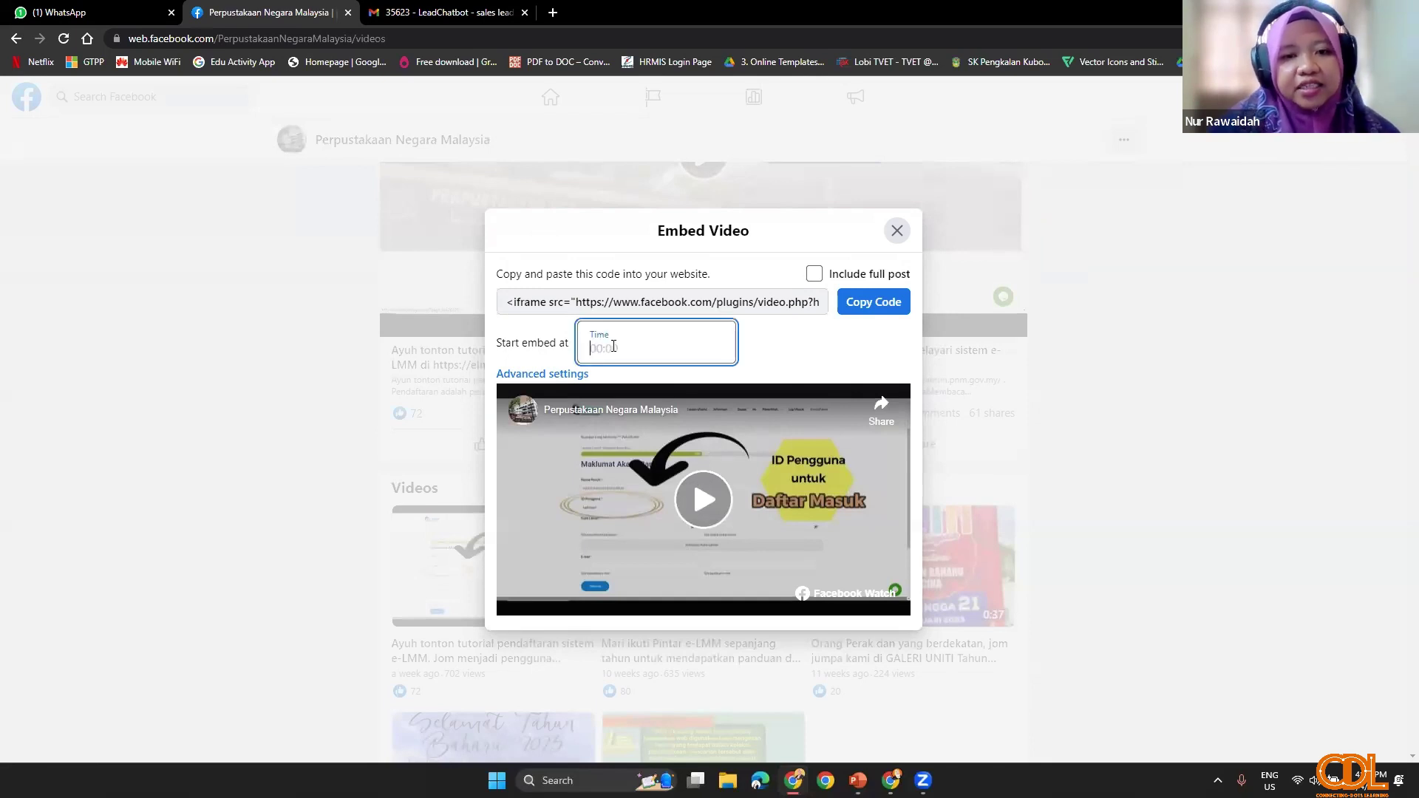